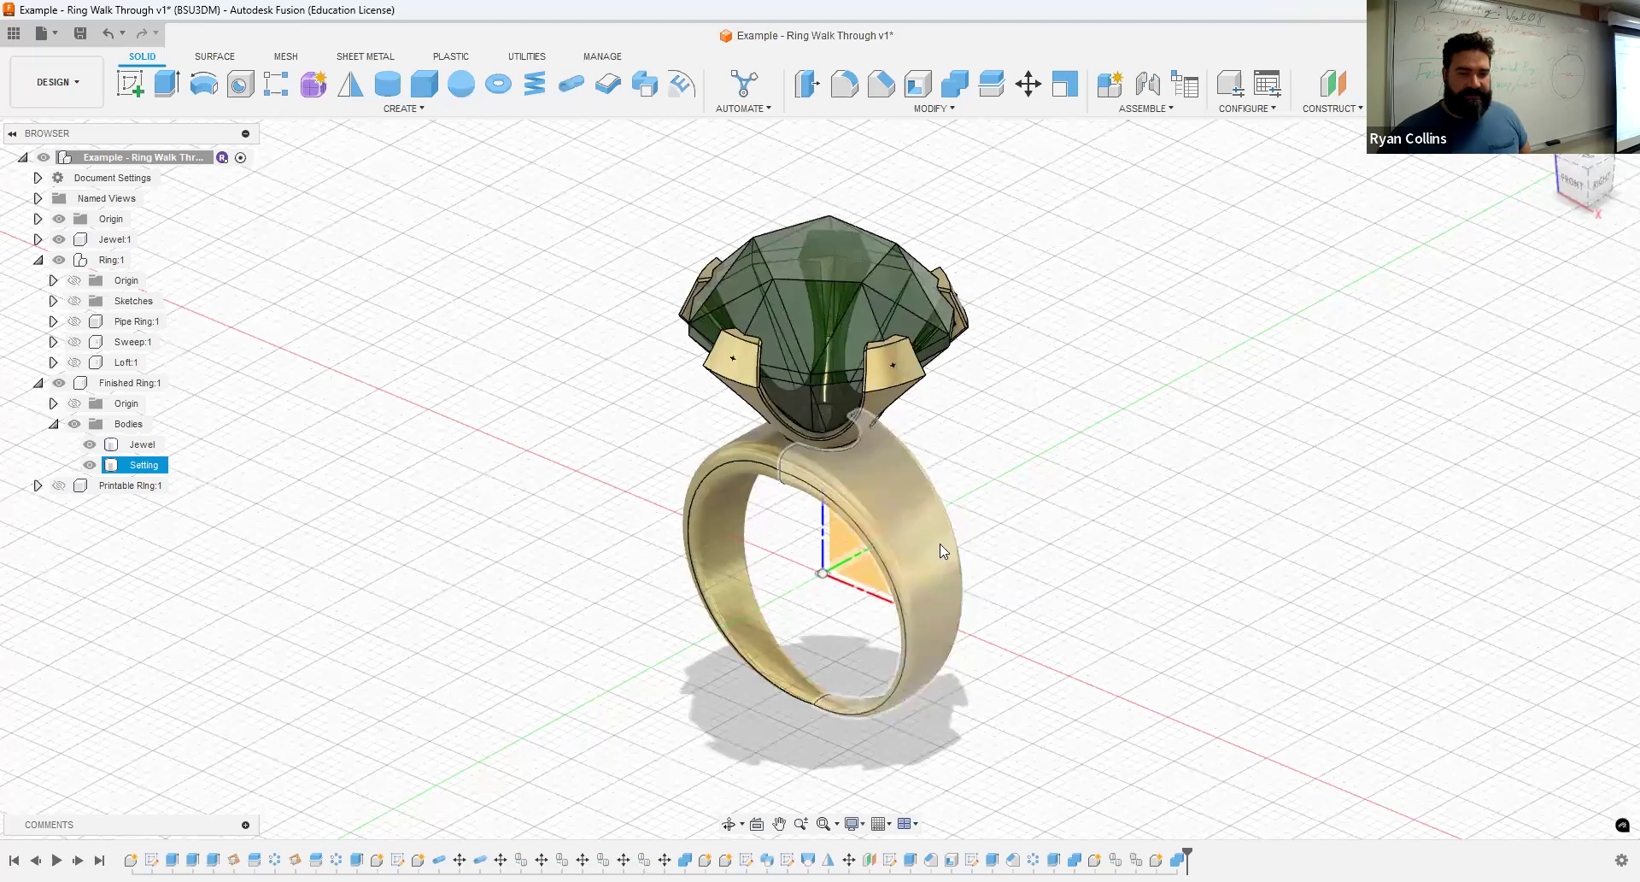
- Create a new design and save it as "Example - Inclass New Ring" in the 04 - Jeweled Ring folder
left_click(348, 511)
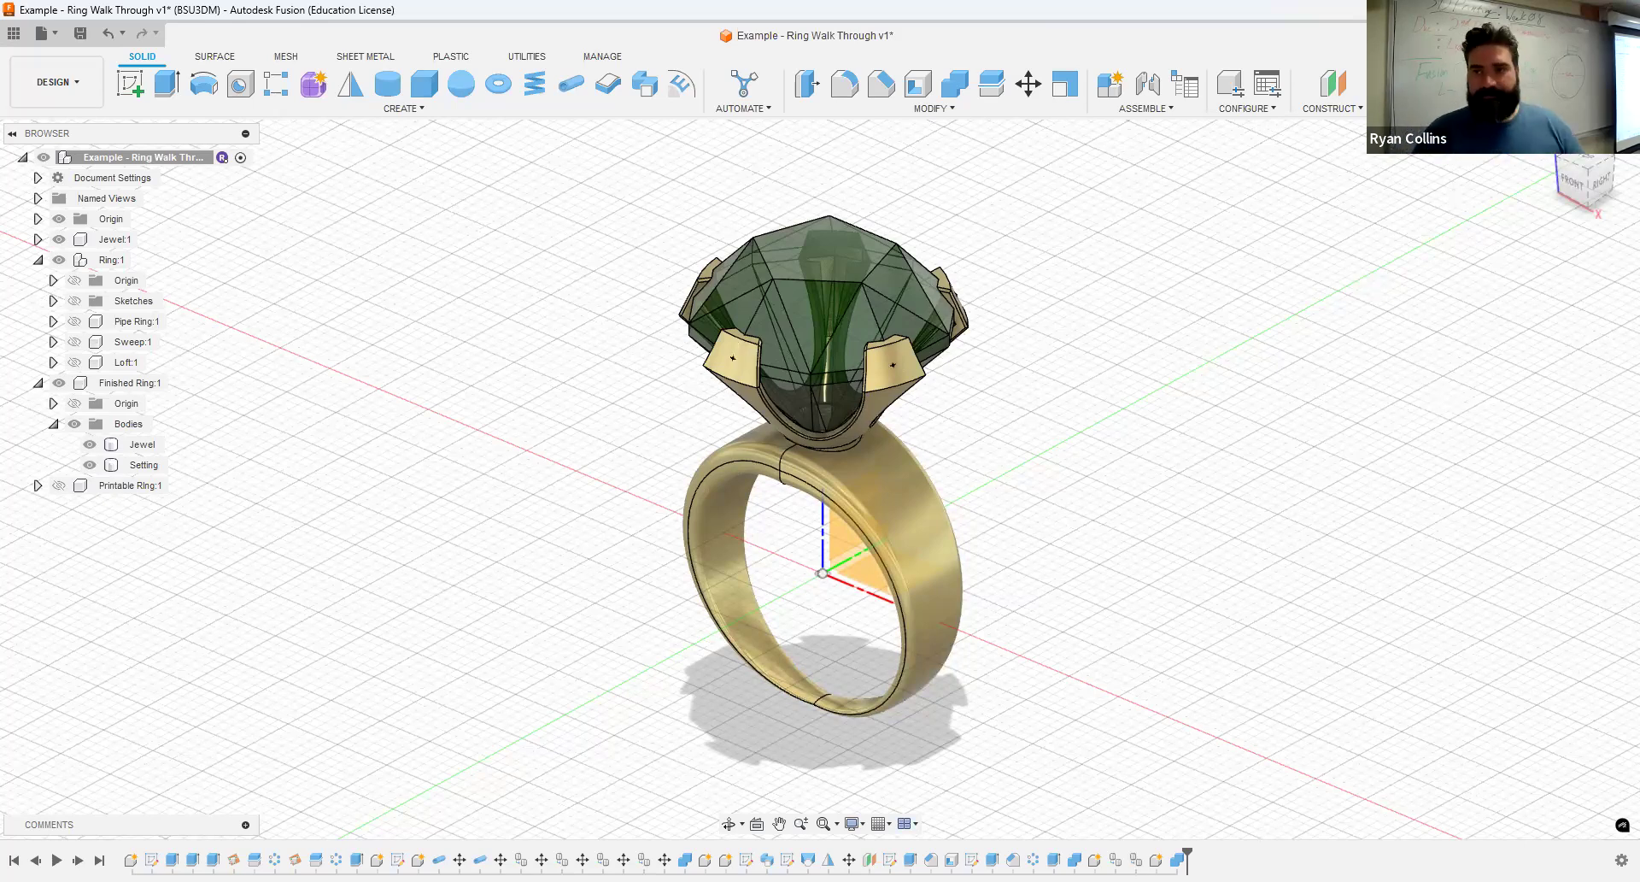
key("ctrl+n")
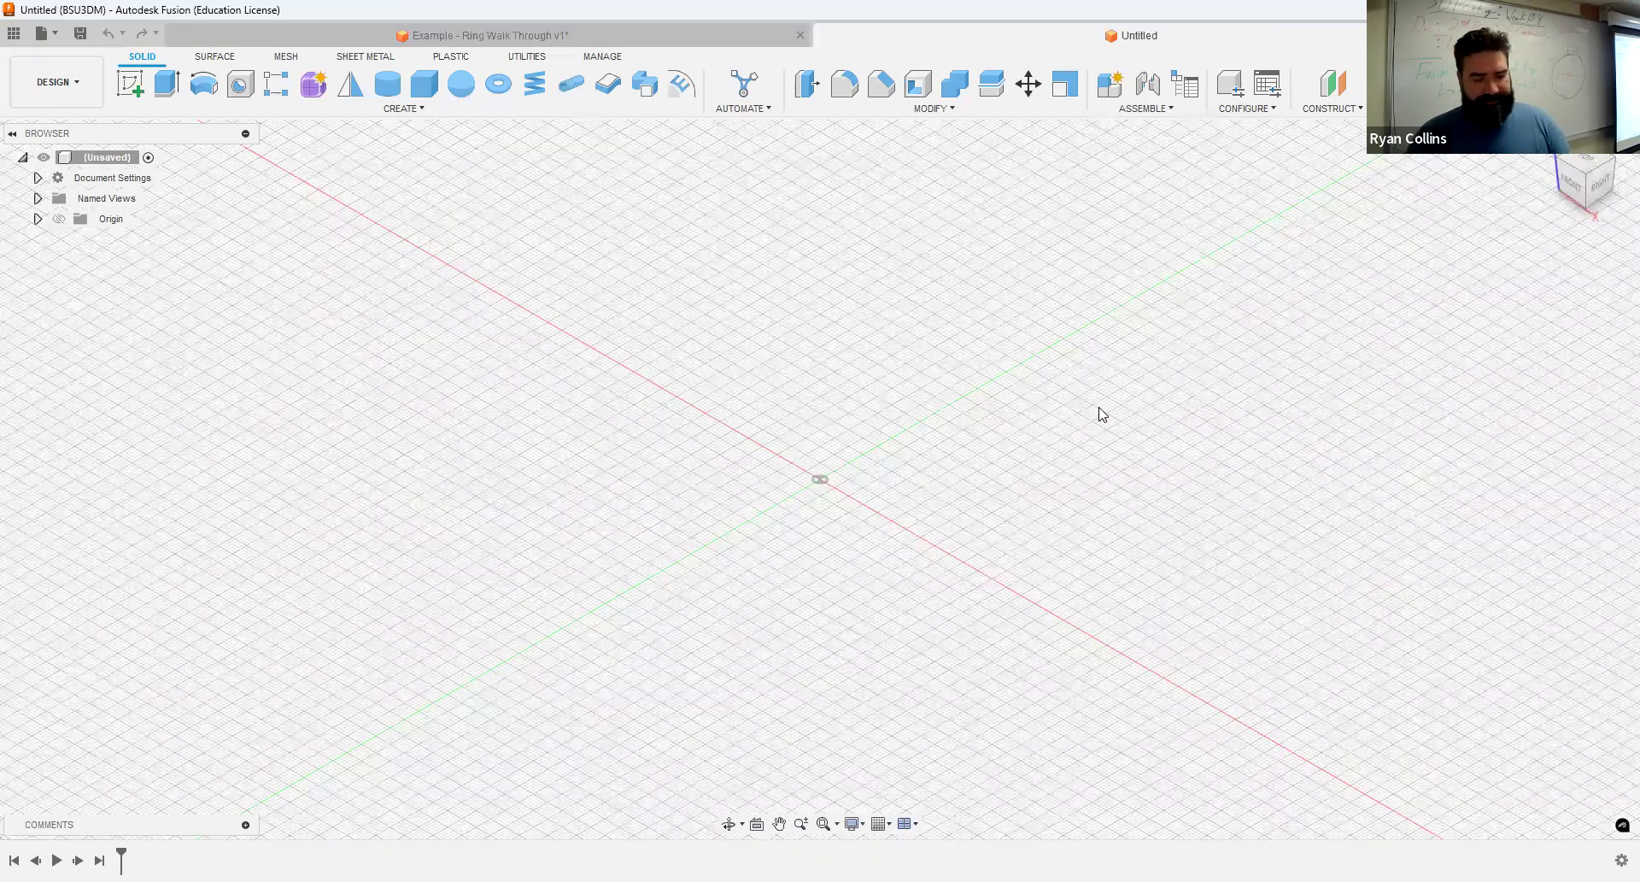
key("ctrl+s")
type("Ex")
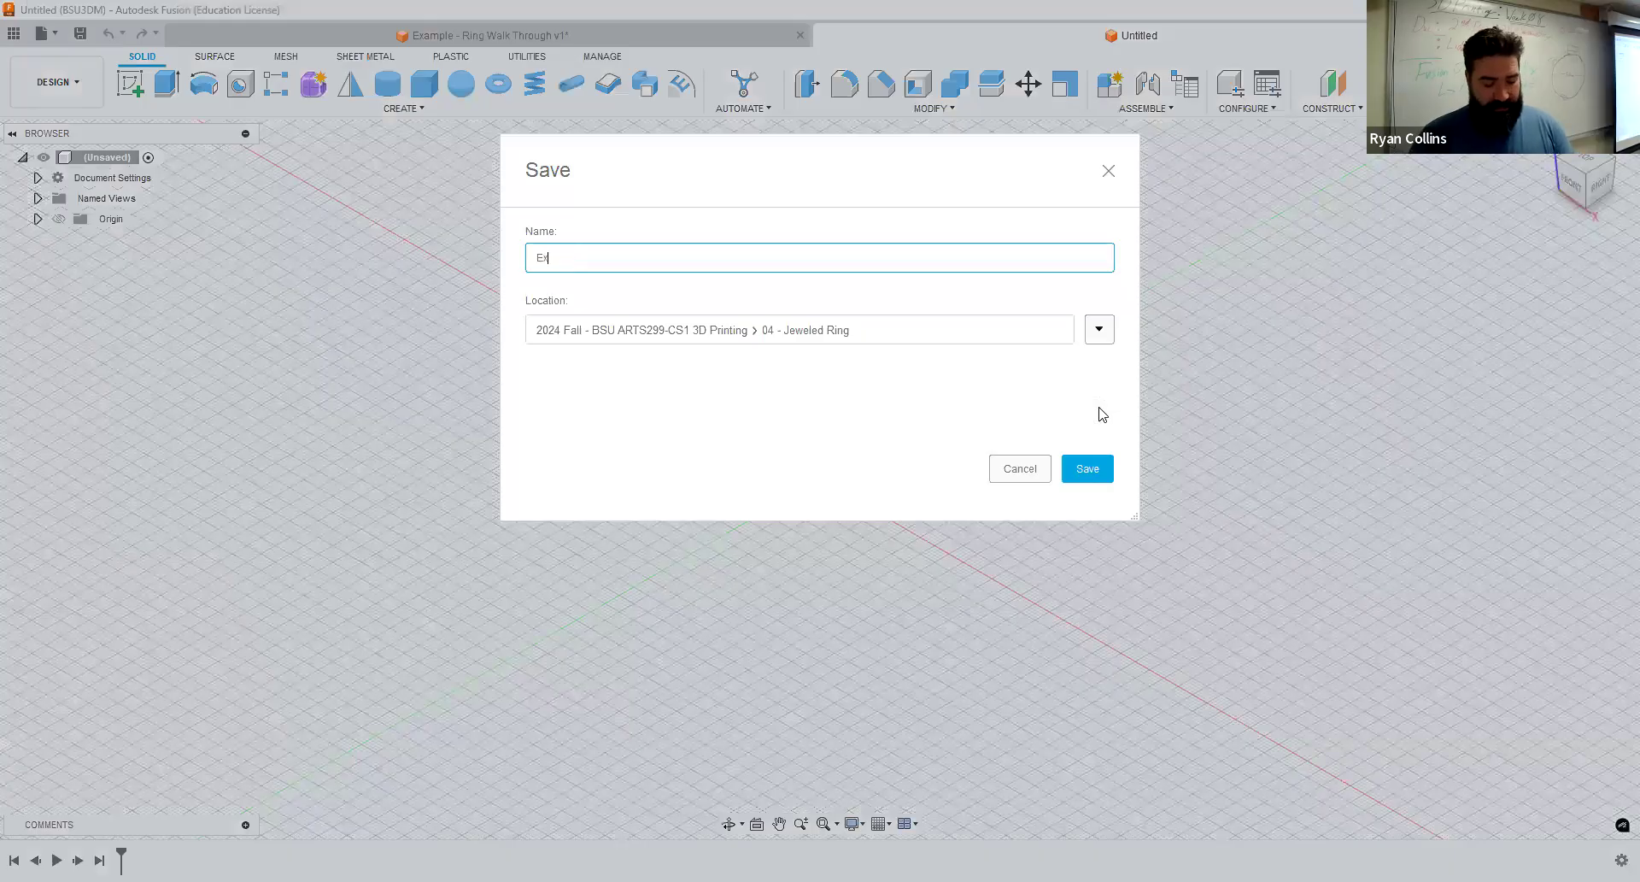
type("ample - In")
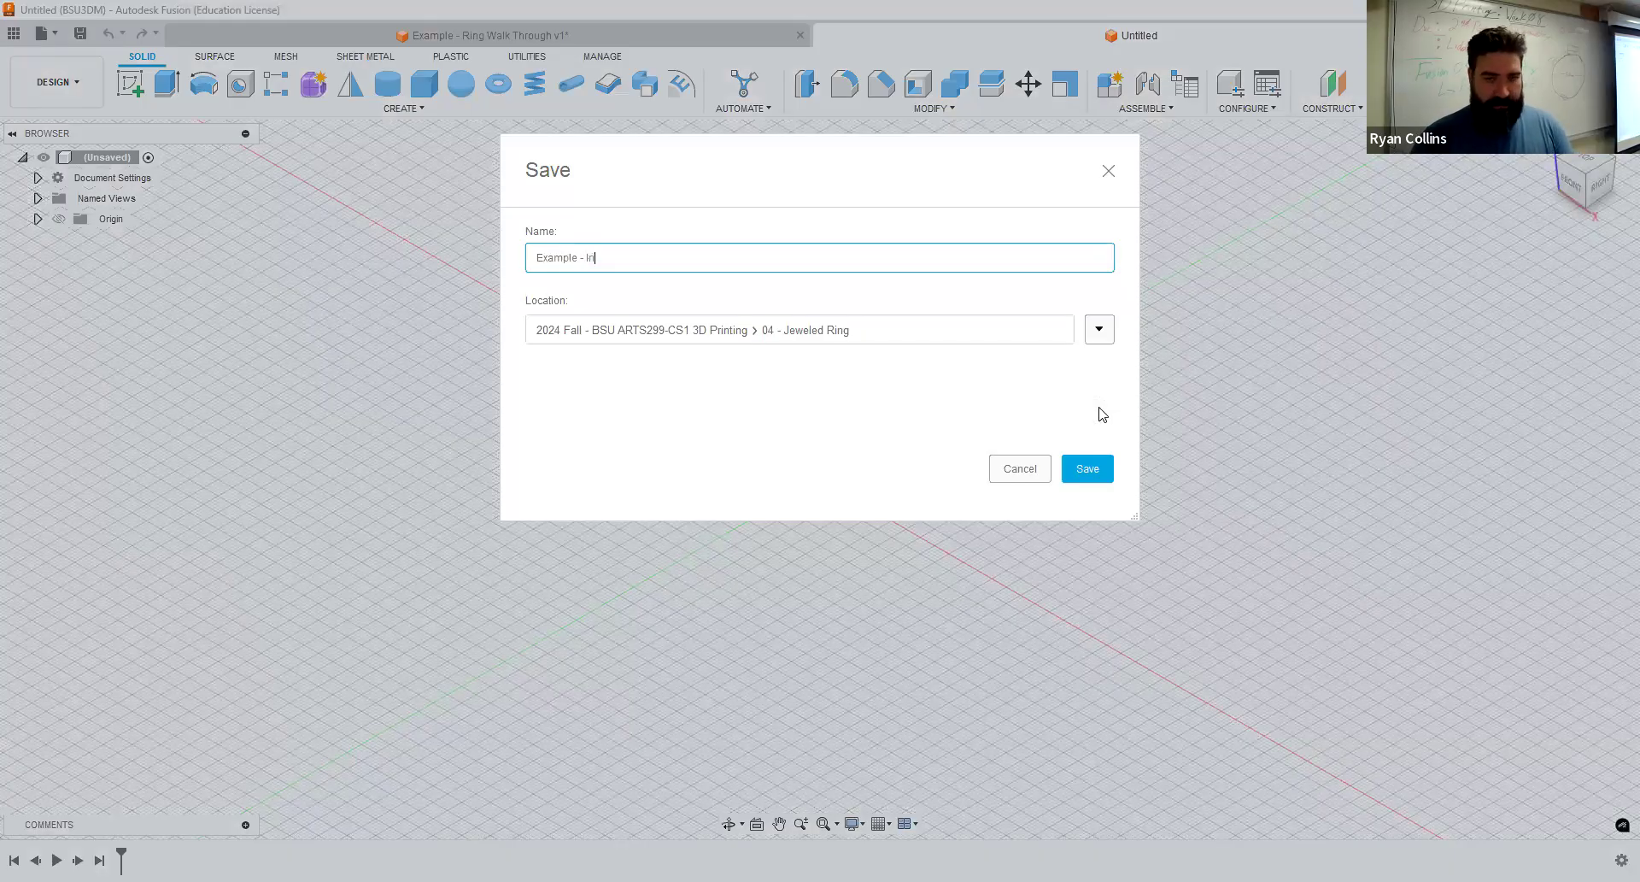
type("class New Ring")
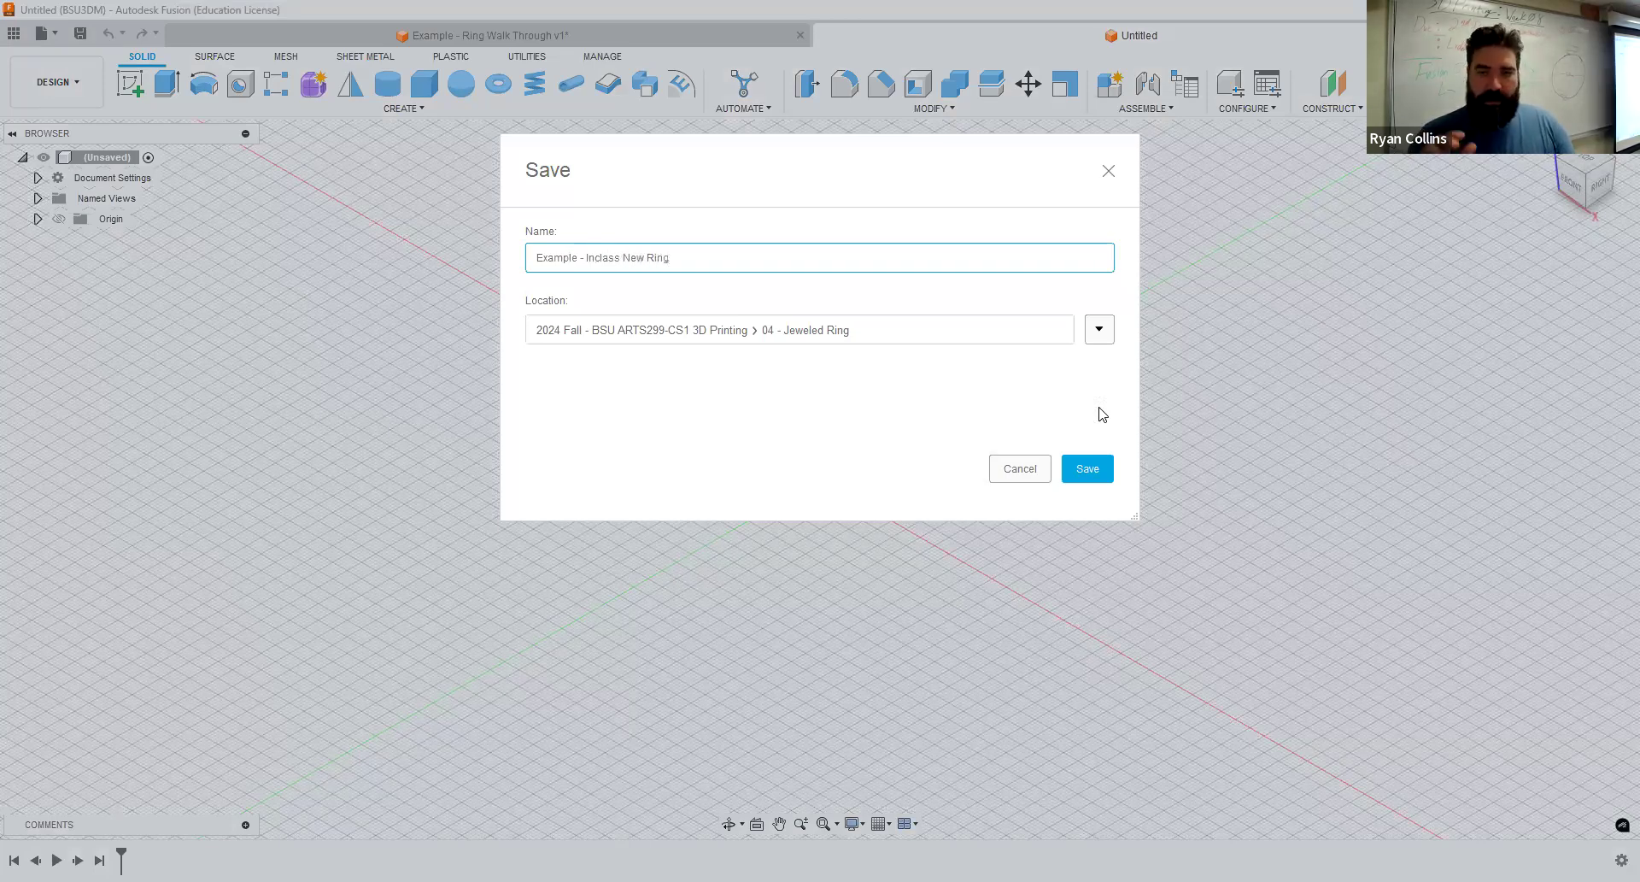
key("Return")
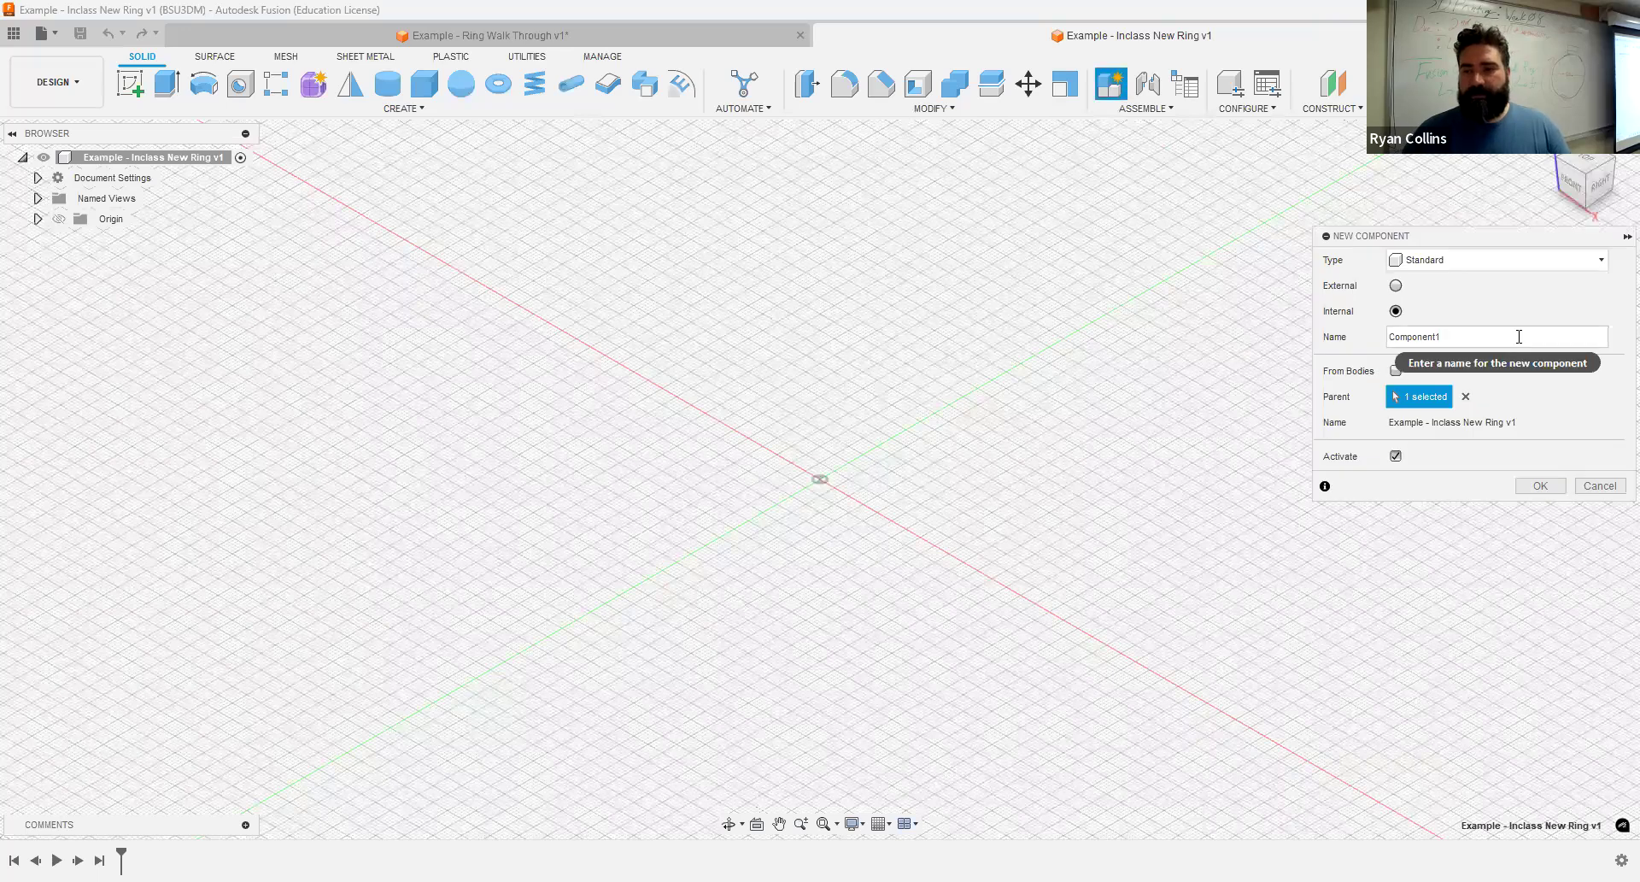
- Create an internal standard component named "Pipe, Sweep, Loft" and keep it active
type("Pipe")
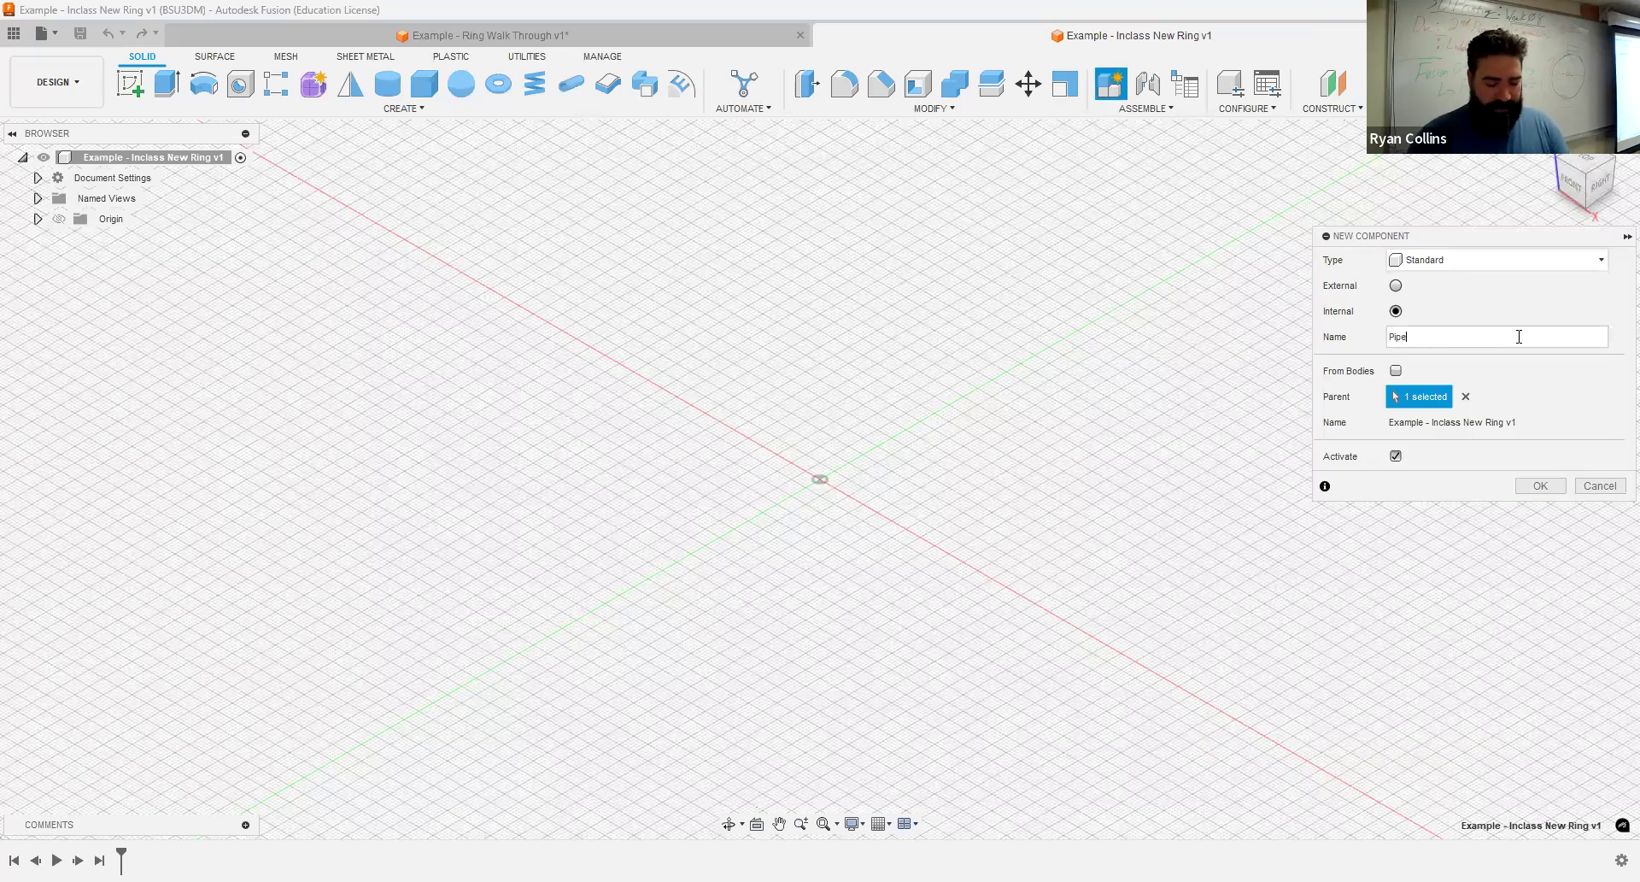
type(", Swe")
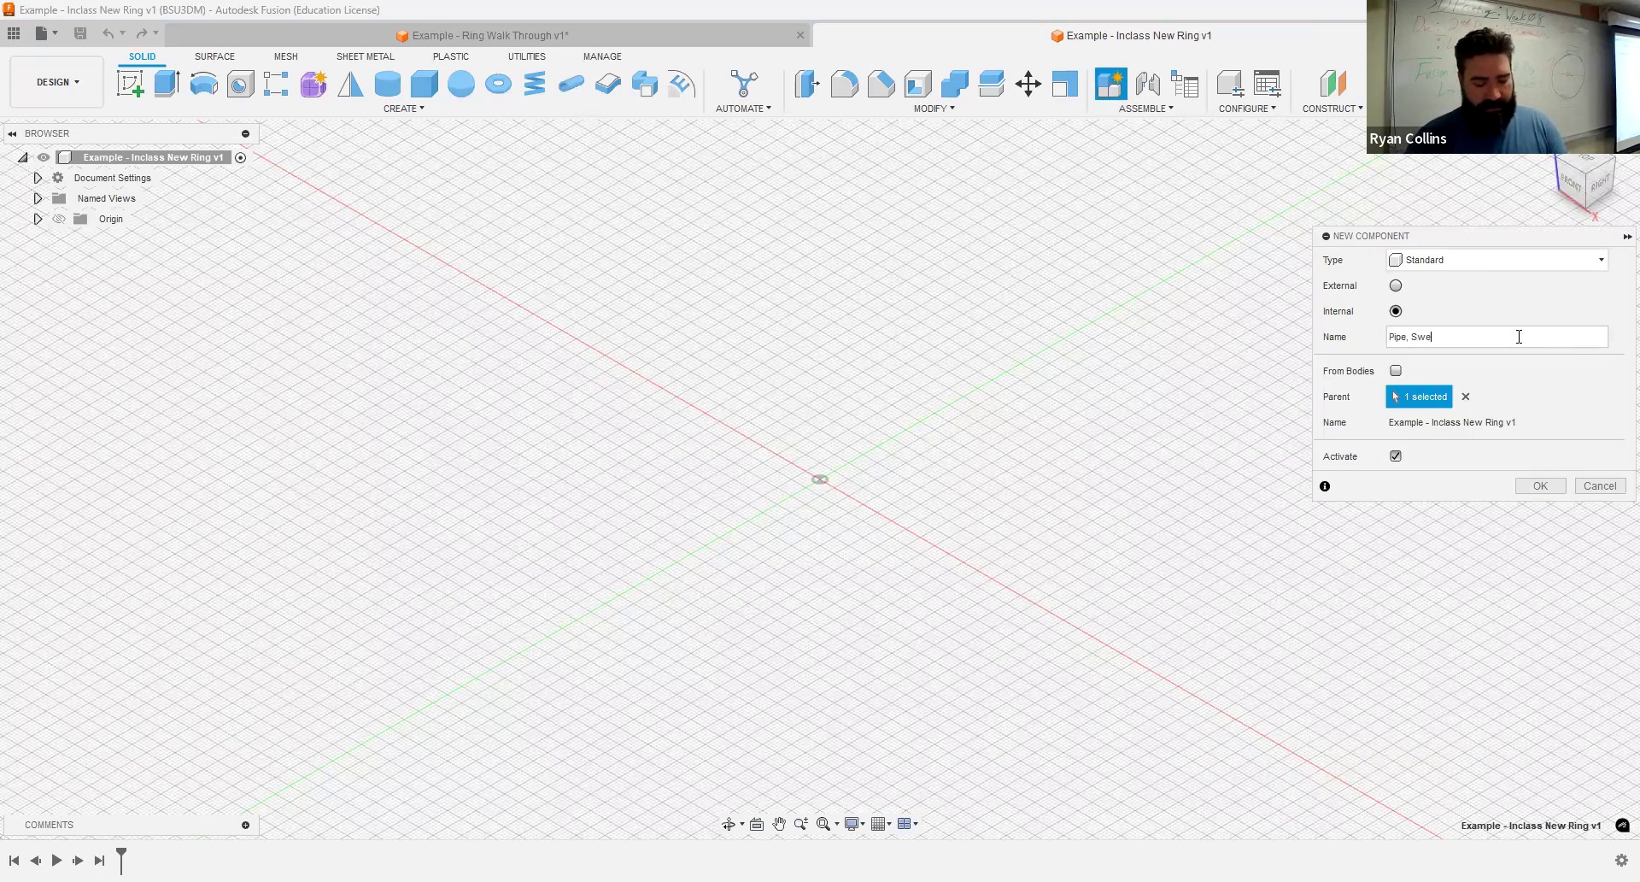
type("ep, Loft")
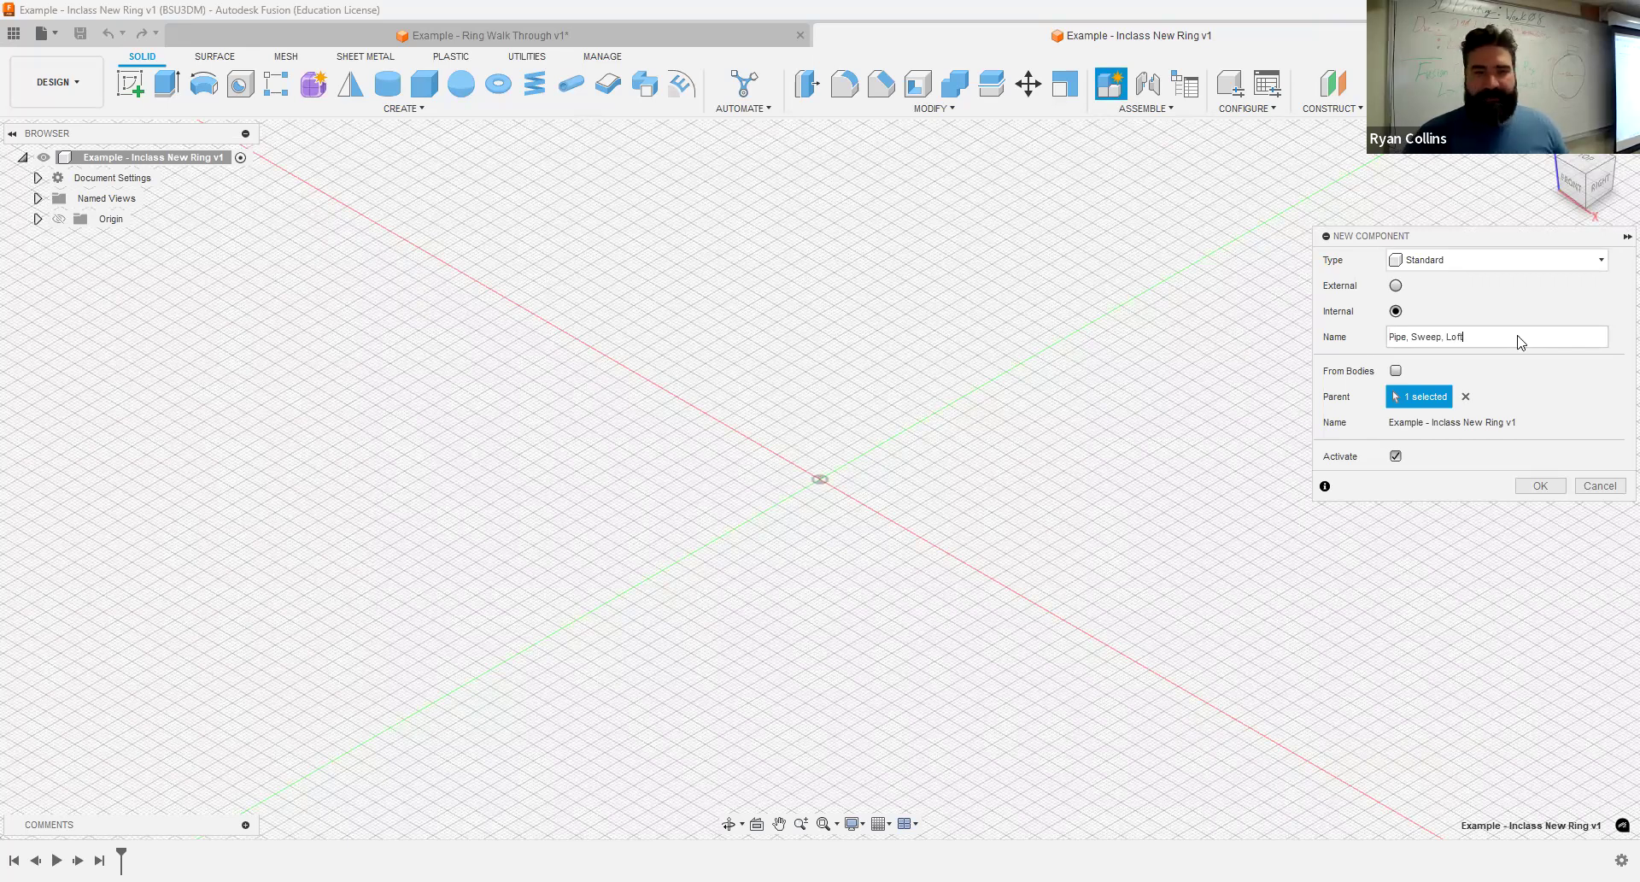
key("Return")
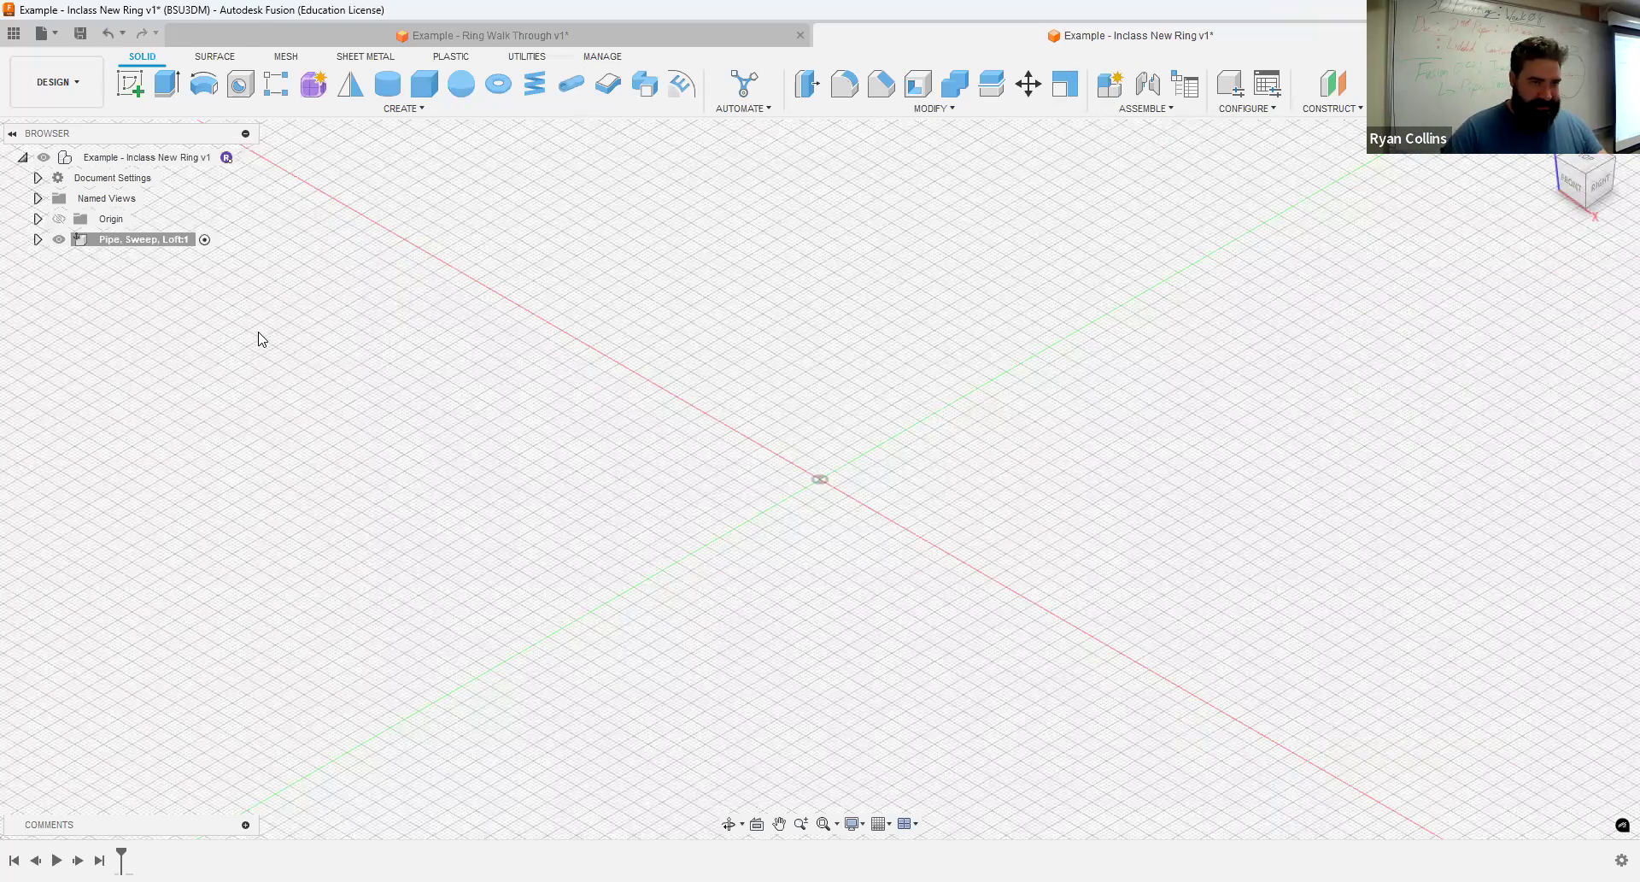
- Sketch a 20 mm diameter circle centred on the origin on the front plane of the new component, and finish the sketch
left_click(37, 240)
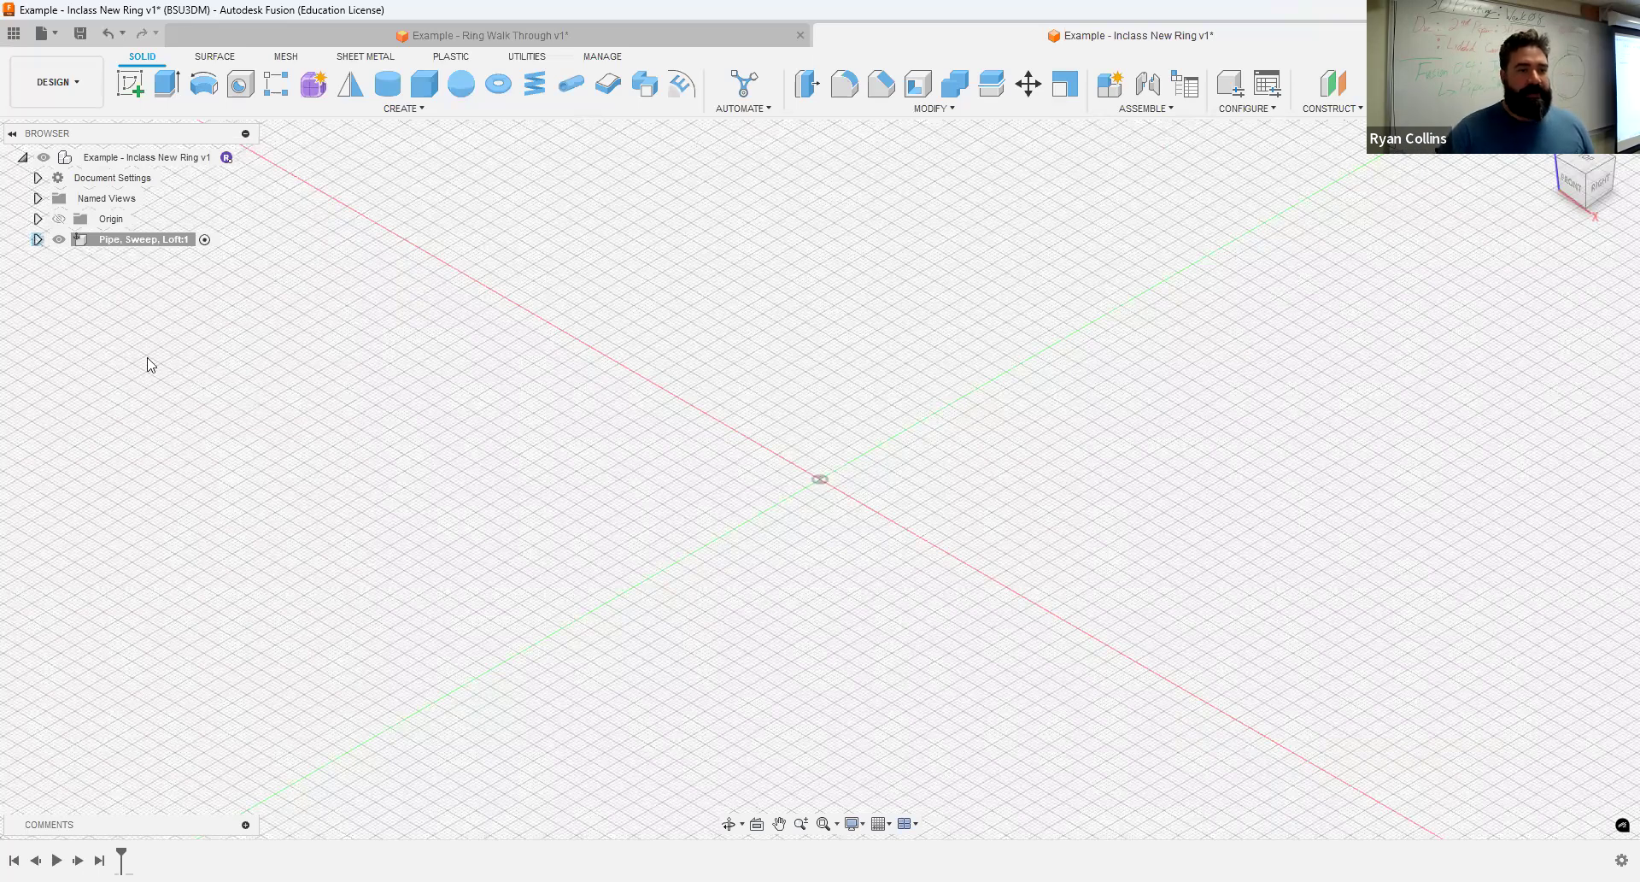
left_click(128, 82)
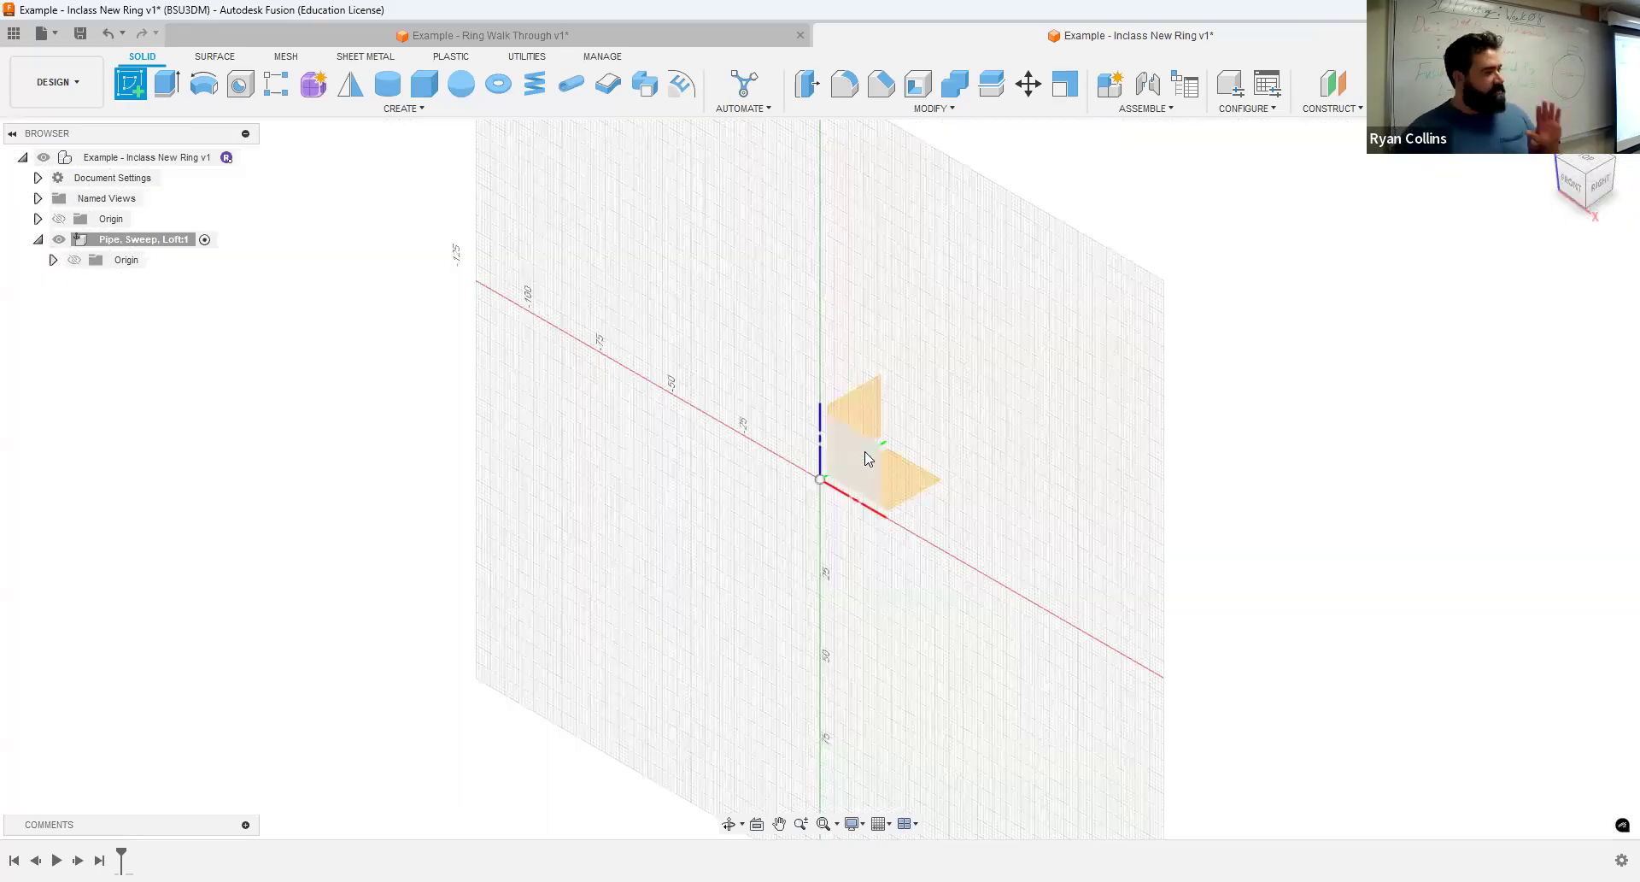
left_click(865, 459)
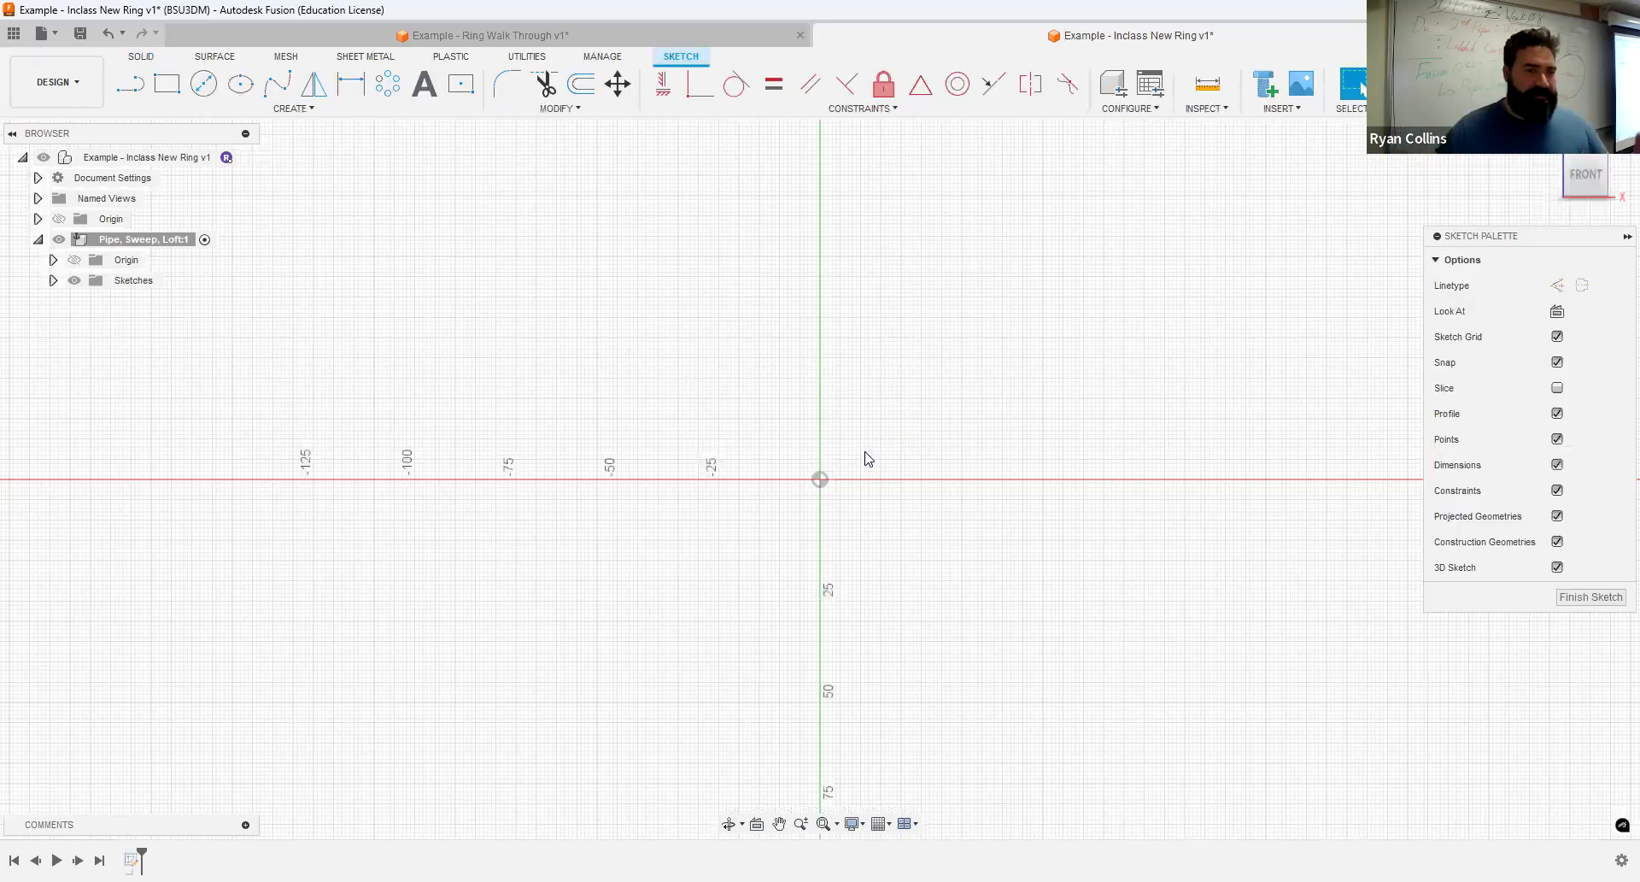
left_click(203, 83)
left_click(820, 479)
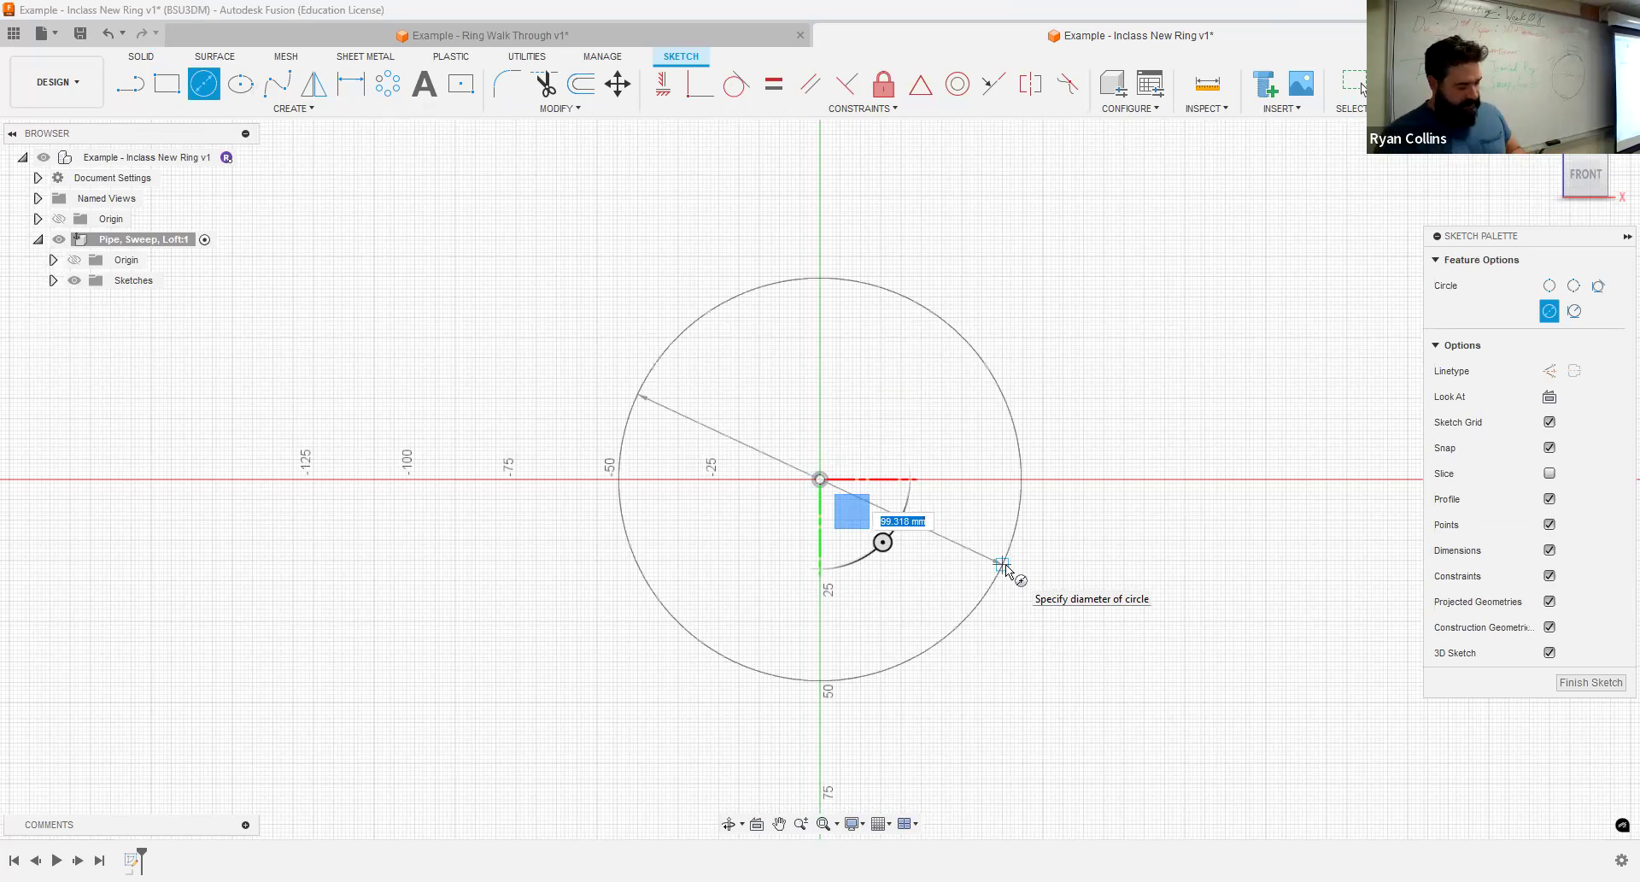
type("20")
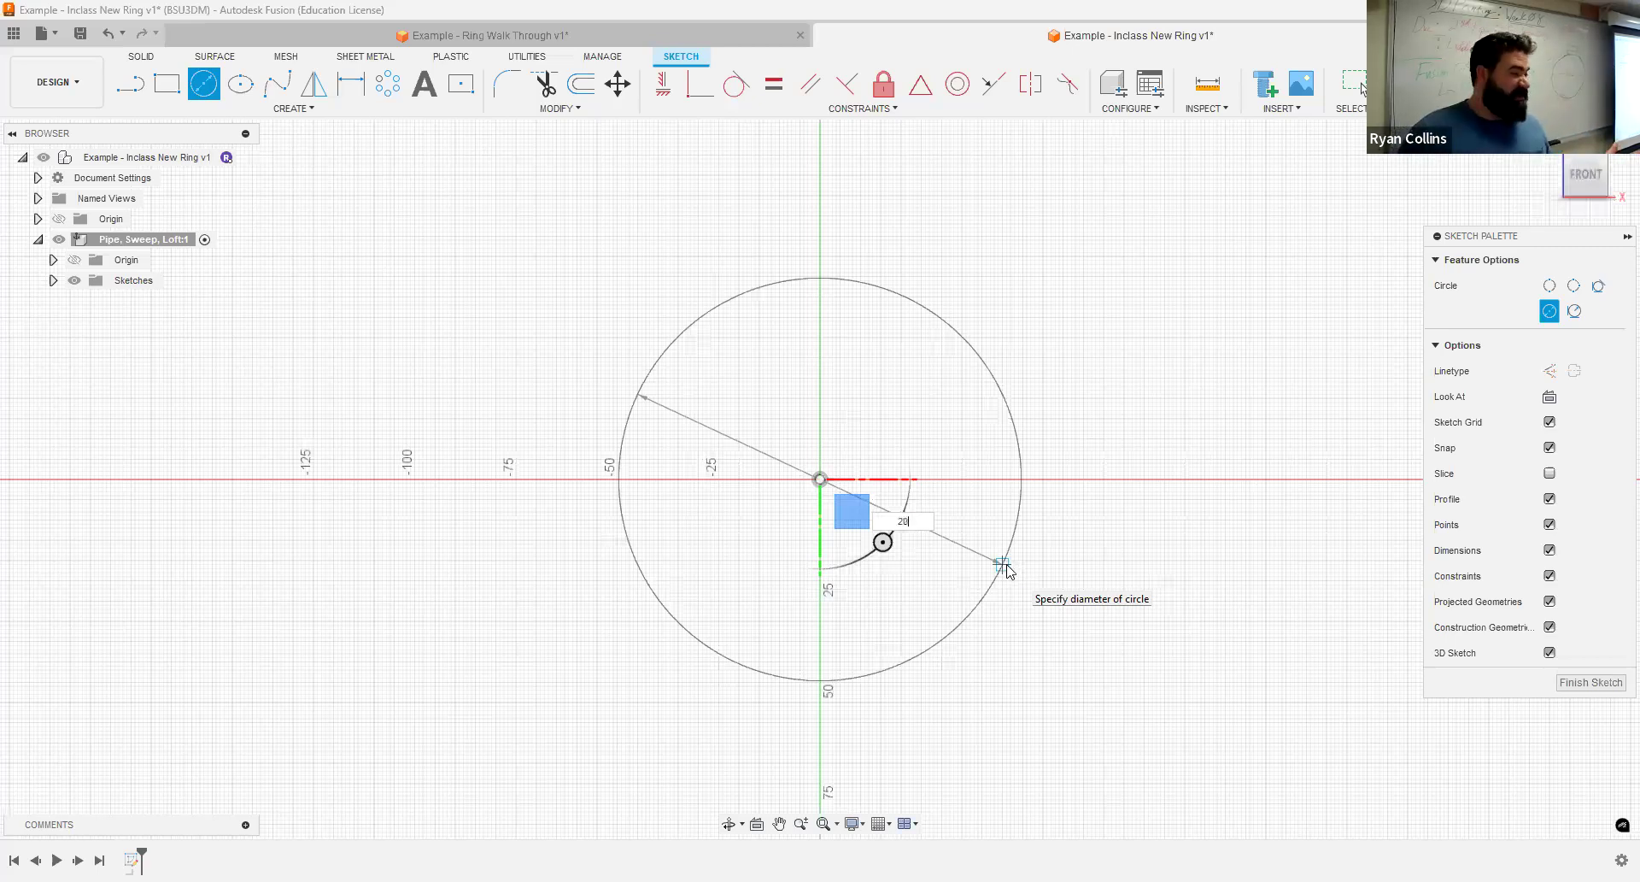
key("Return")
key("Escape")
middle_click(1333, 631)
middle_click(1334, 631)
scroll(1334, 631, "down", 2)
middle_click_drag(1319, 620, 1268, 580)
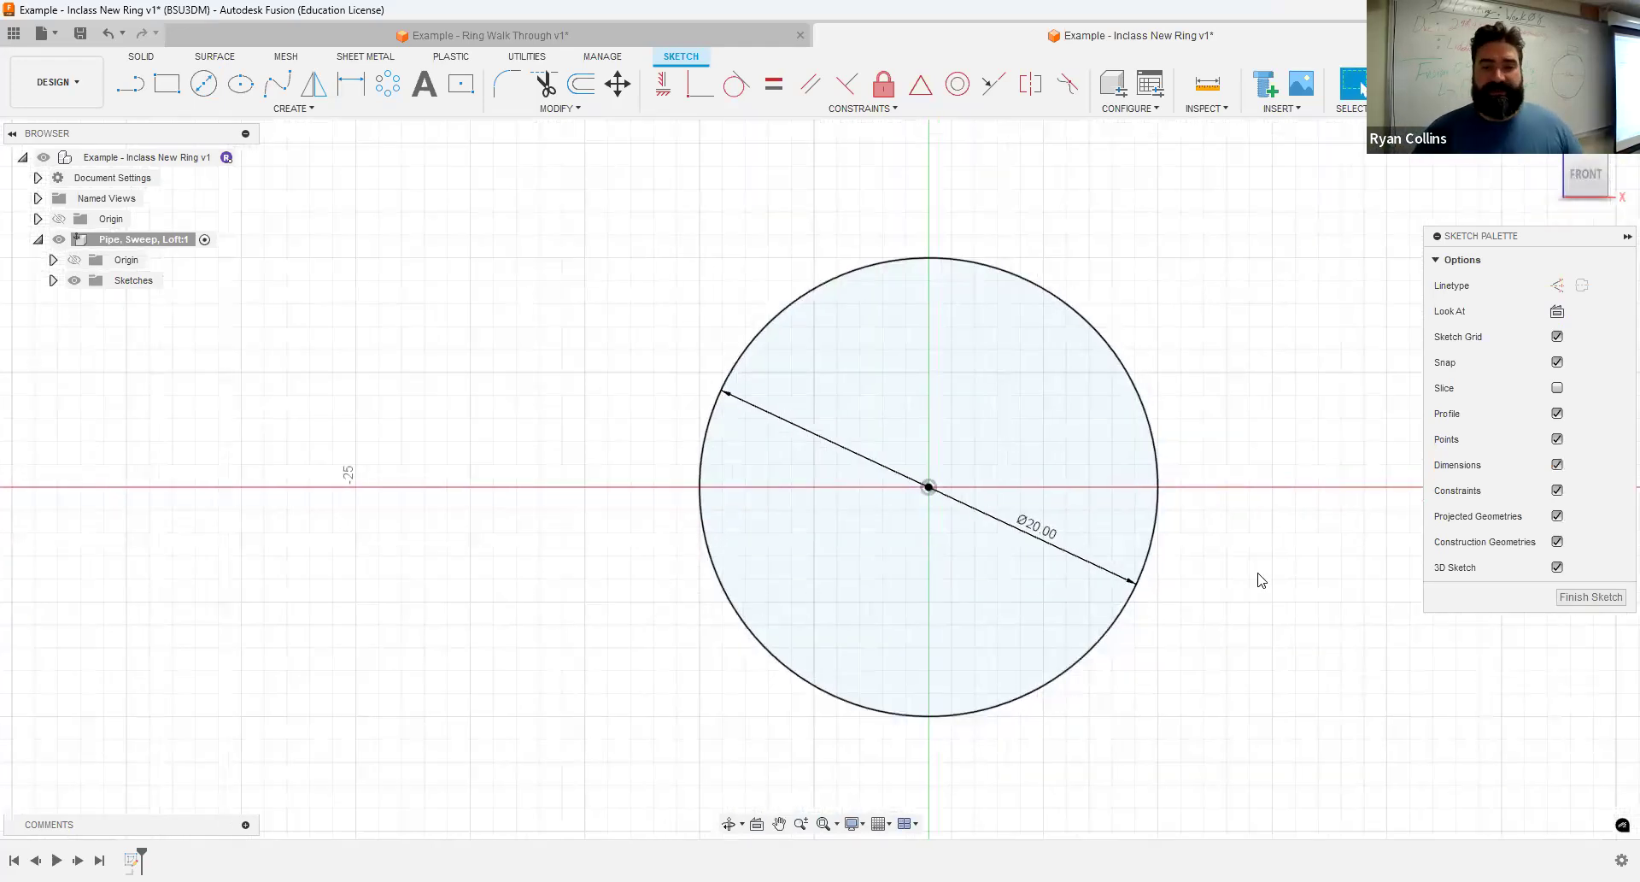
left_click(1418, 84)
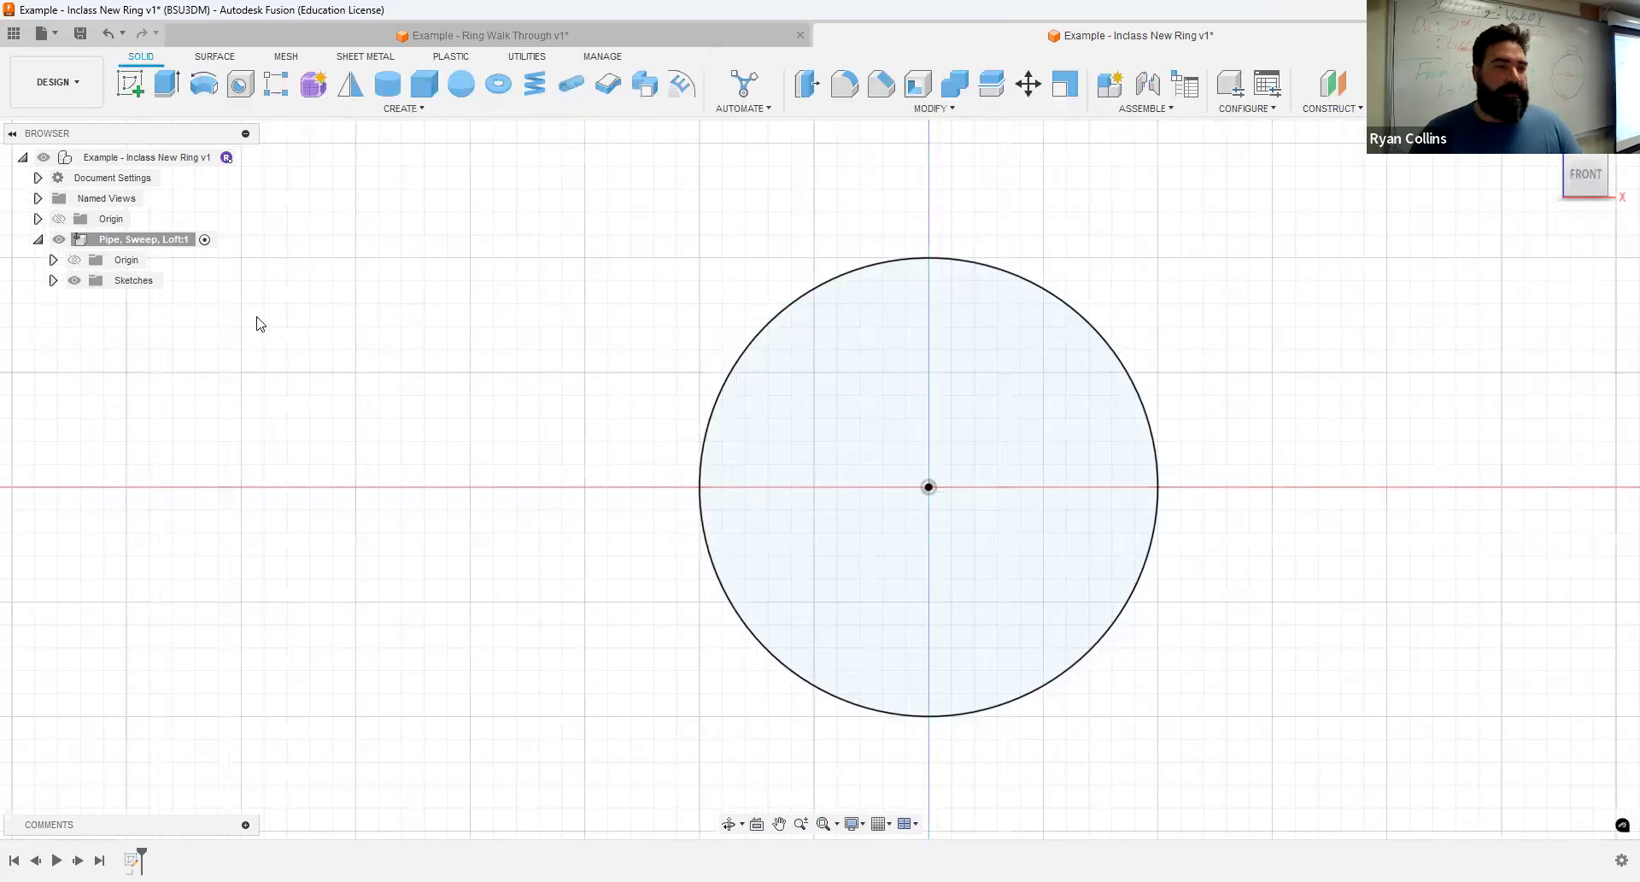
- Rename the circle's sketch as "Ring SKetch"
left_click(53, 280)
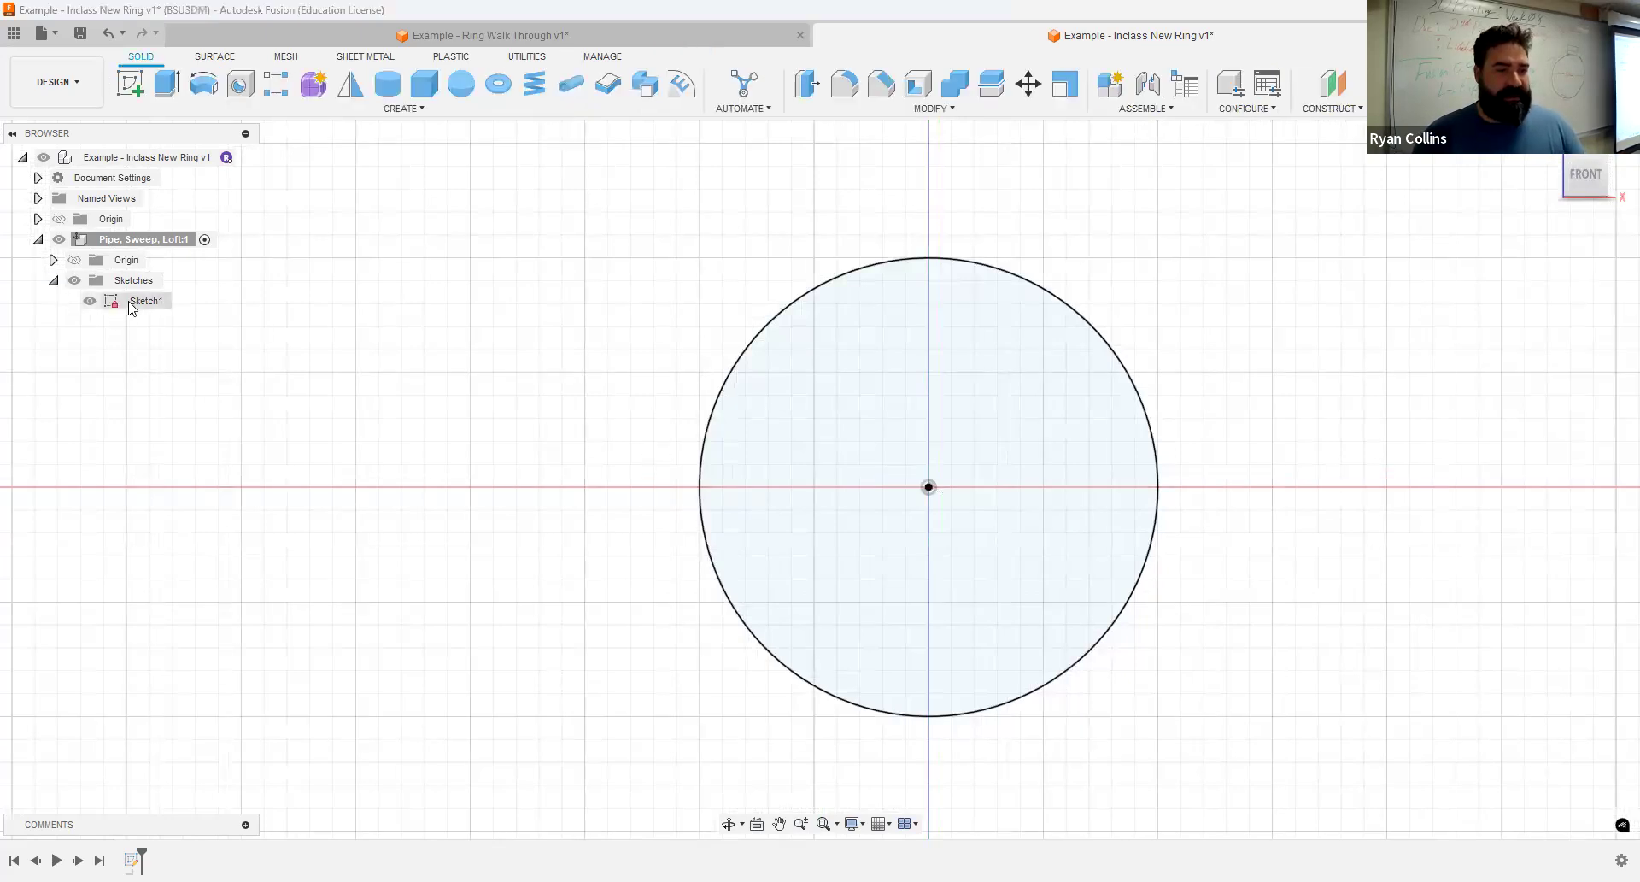
left_click(141, 301)
type("Ring SKetch")
key("Return")
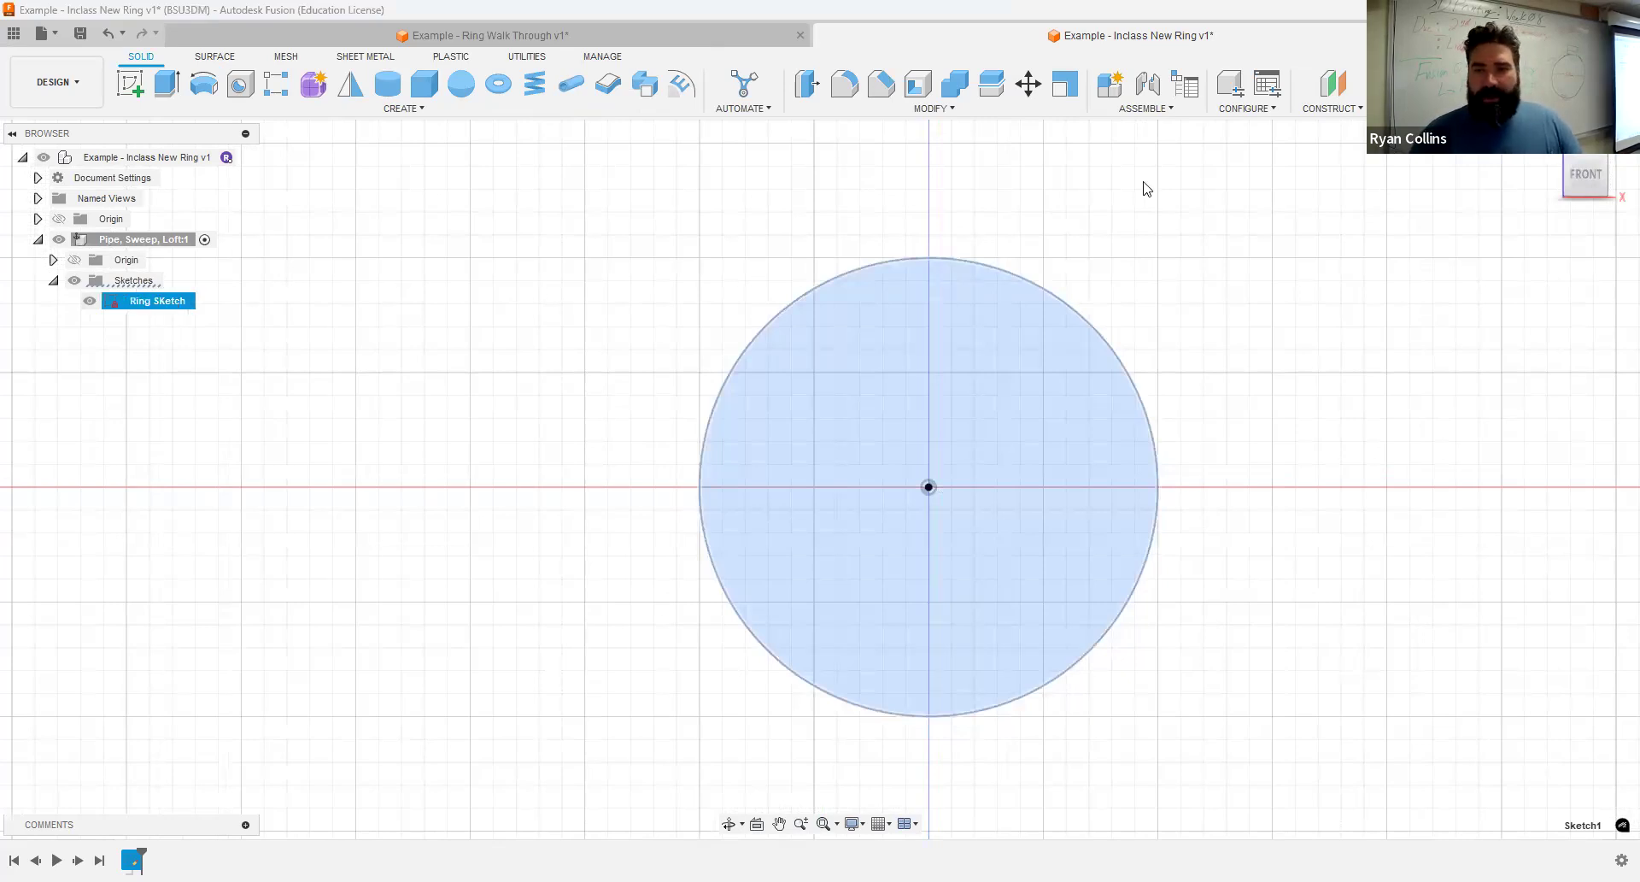
- Start a Pipe along the 20 mm circle with a circular section and enlarge the section size to 10 mm
left_click(1403, 242)
scroll(1403, 243, "down", 3)
left_click(1546, 139)
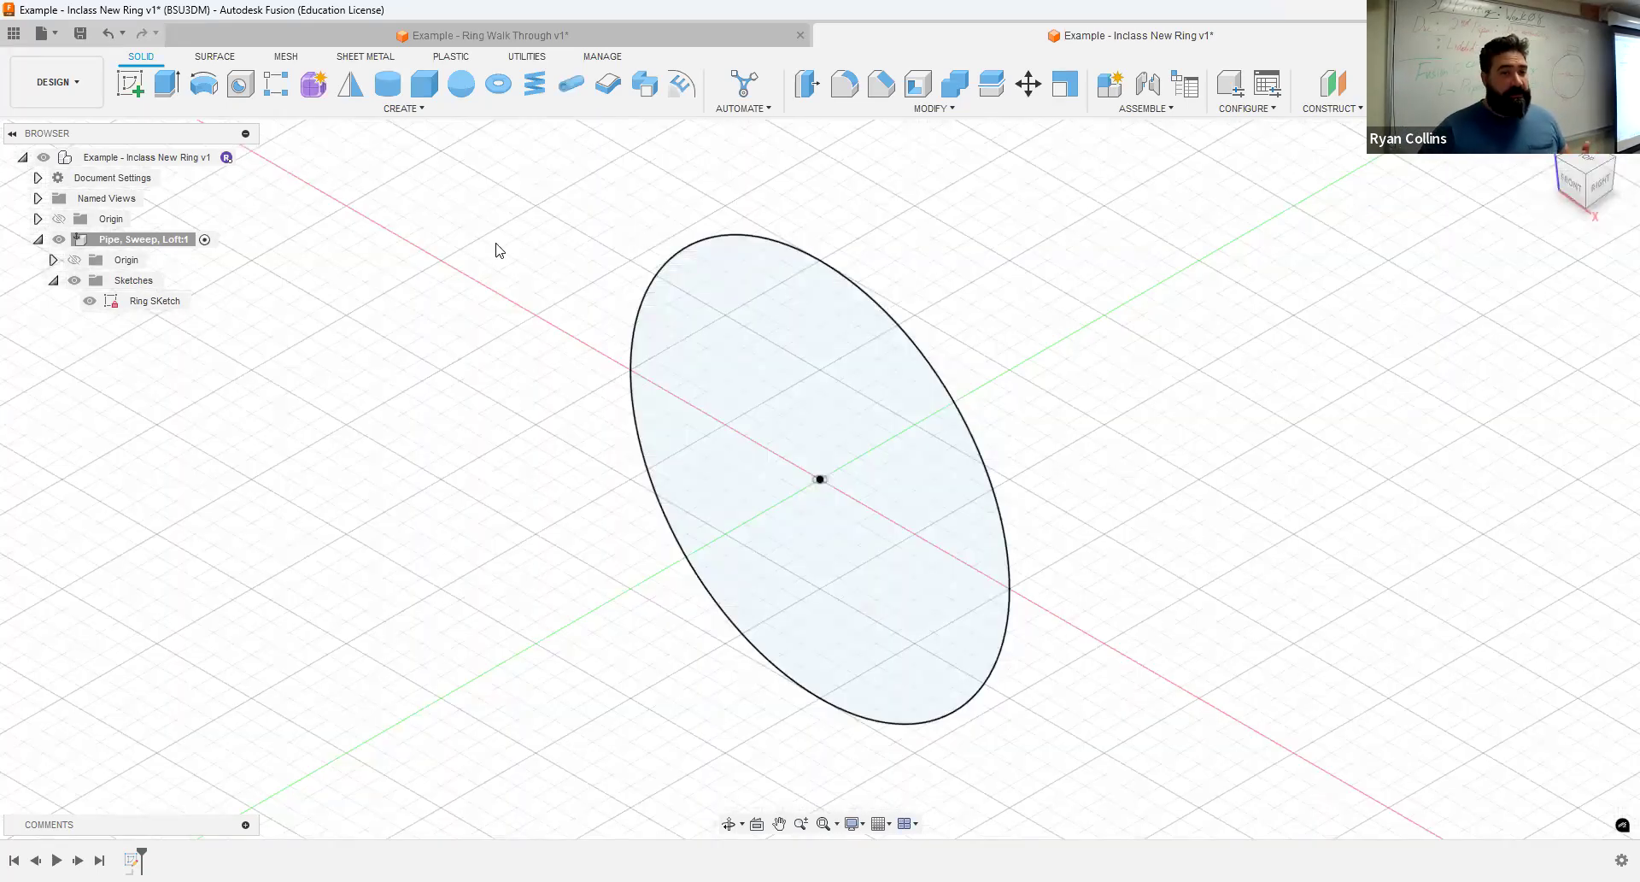
left_click(567, 96)
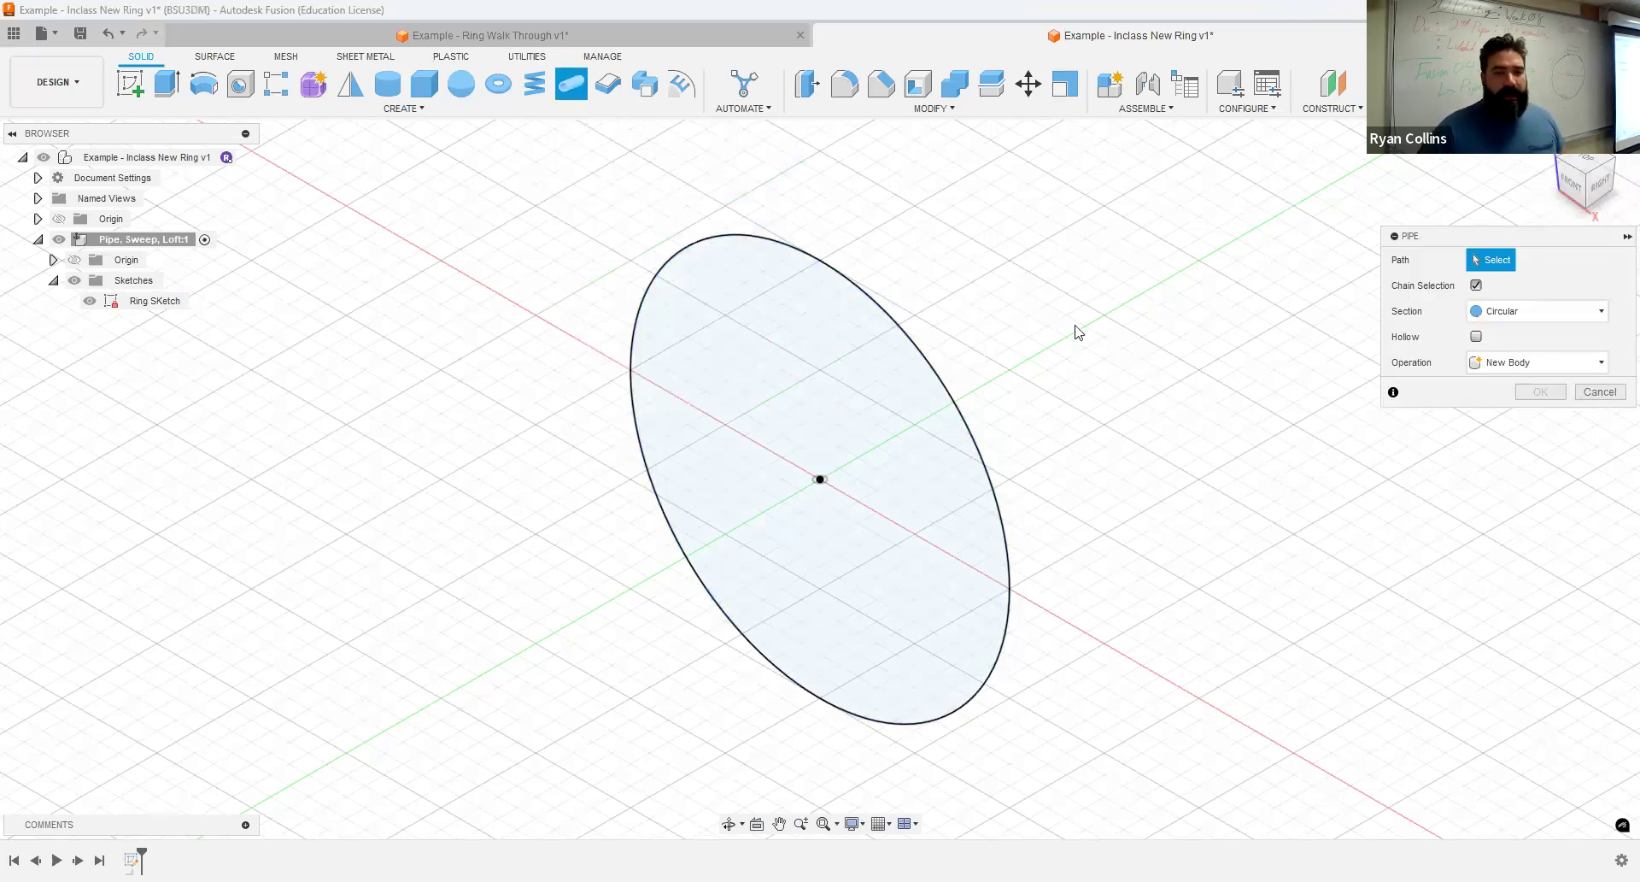
left_click(917, 346)
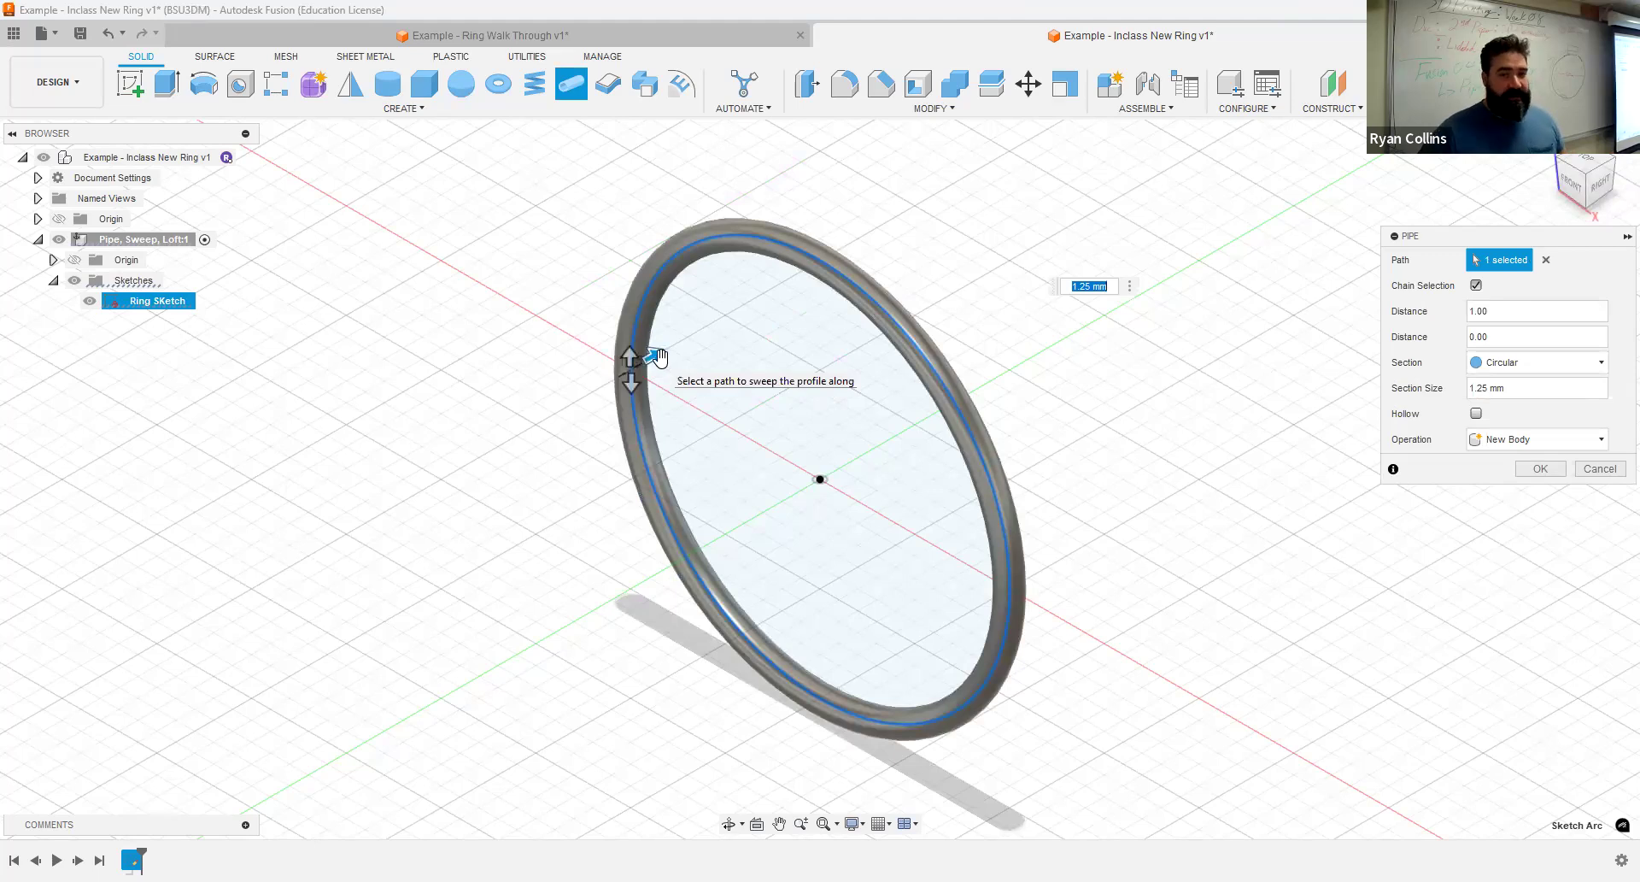
left_click_drag(658, 359, 640, 361)
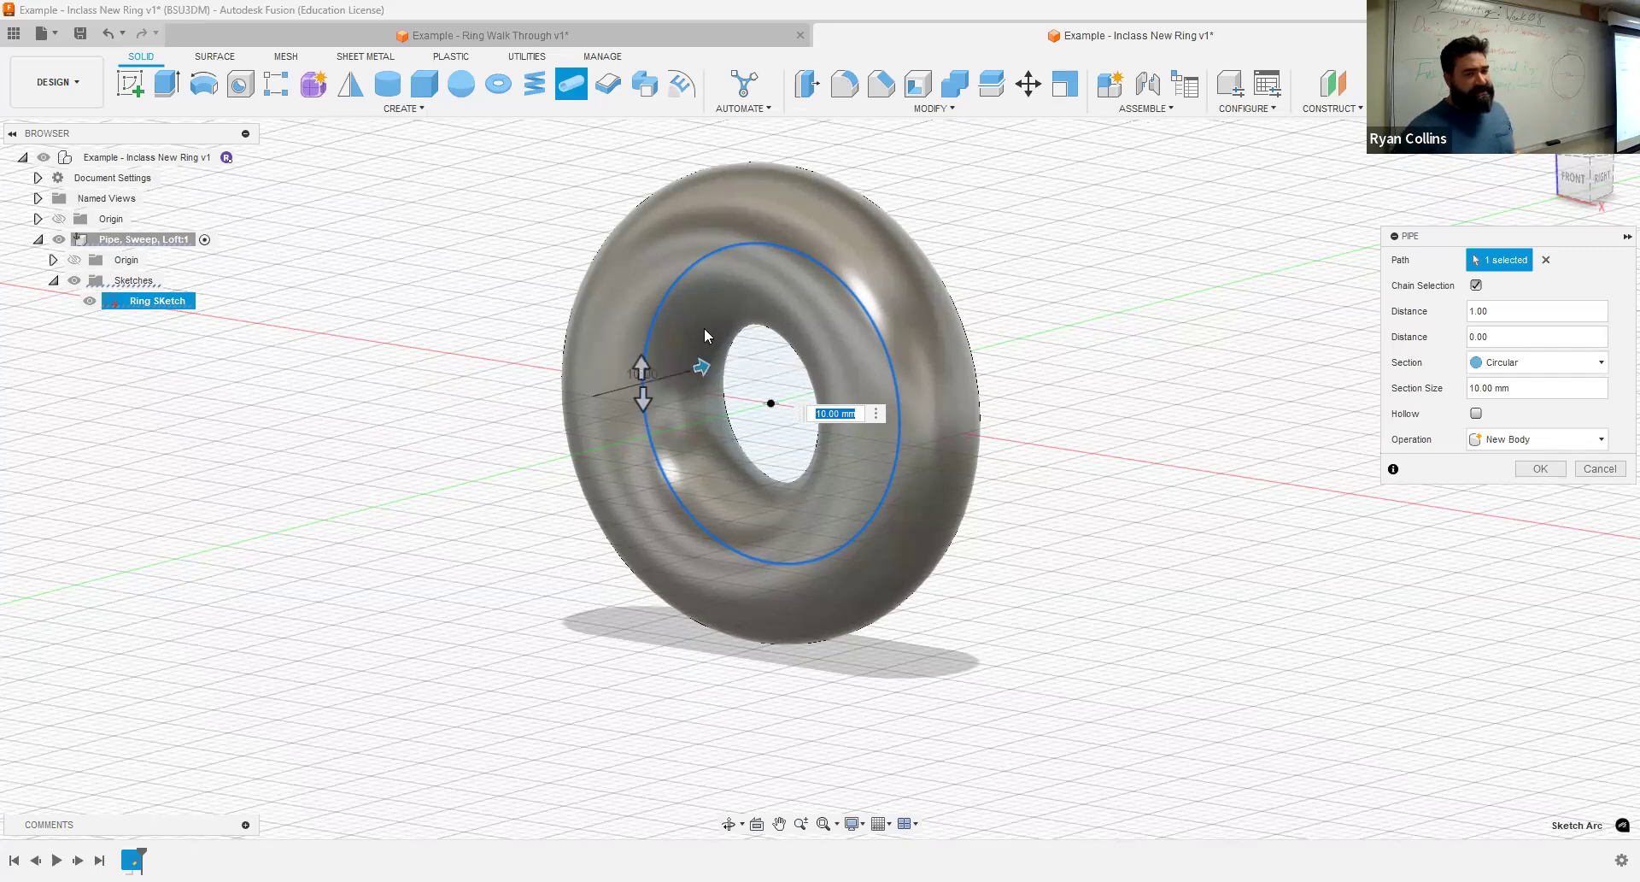
- Try extending the pipe's distance to 1.06, set it to 1.0 instead, and create the pipe as a new body
left_click_drag(642, 363, 640, 306)
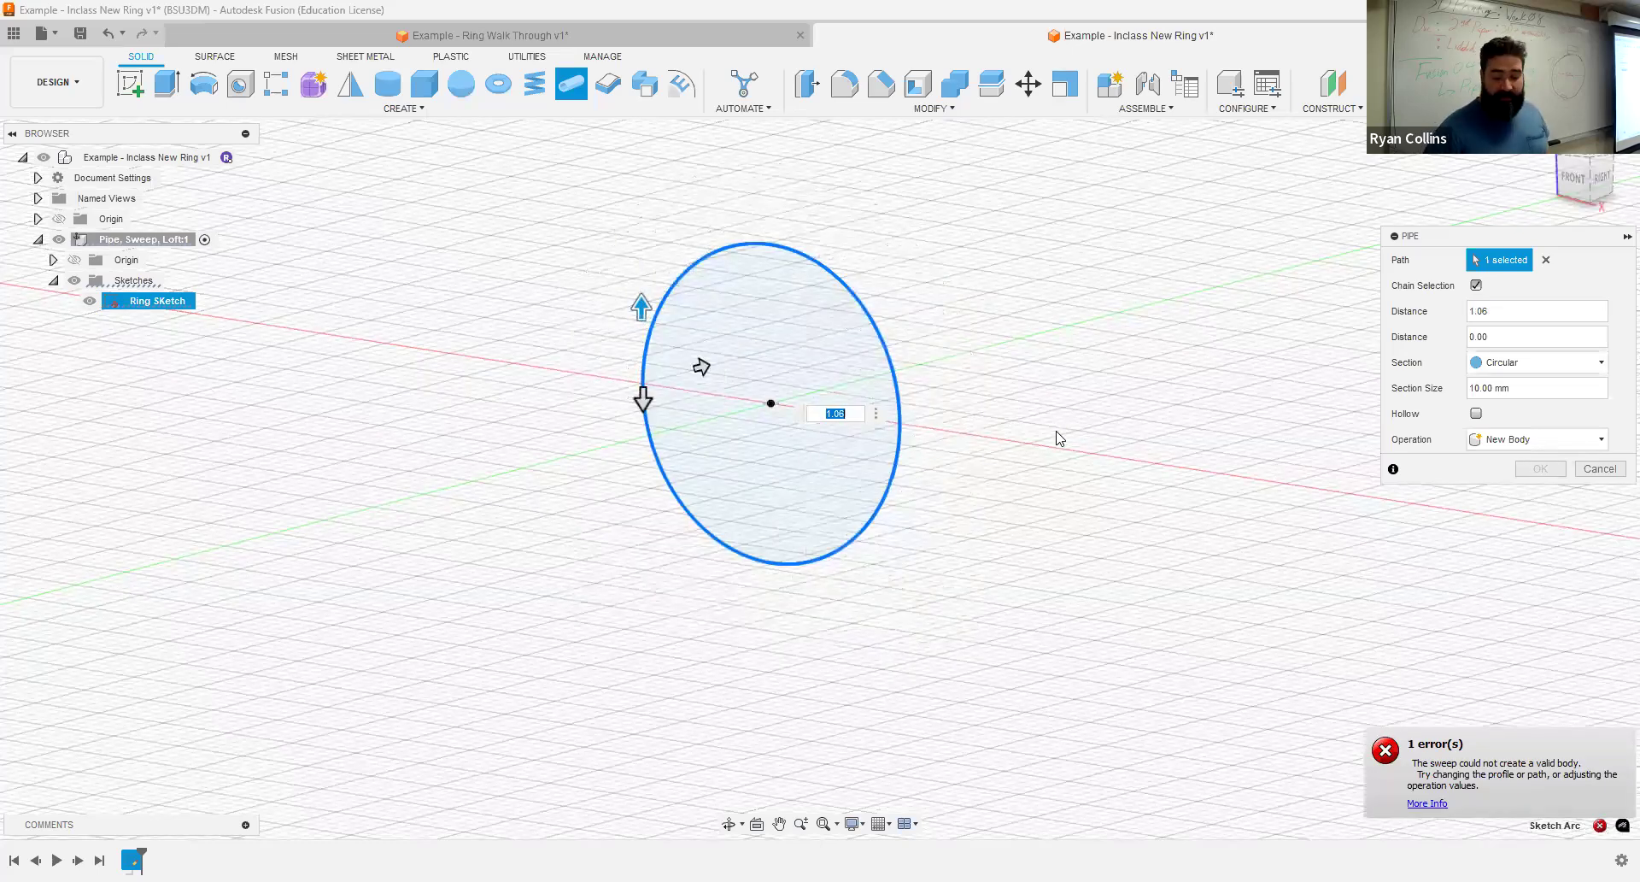
type("1")
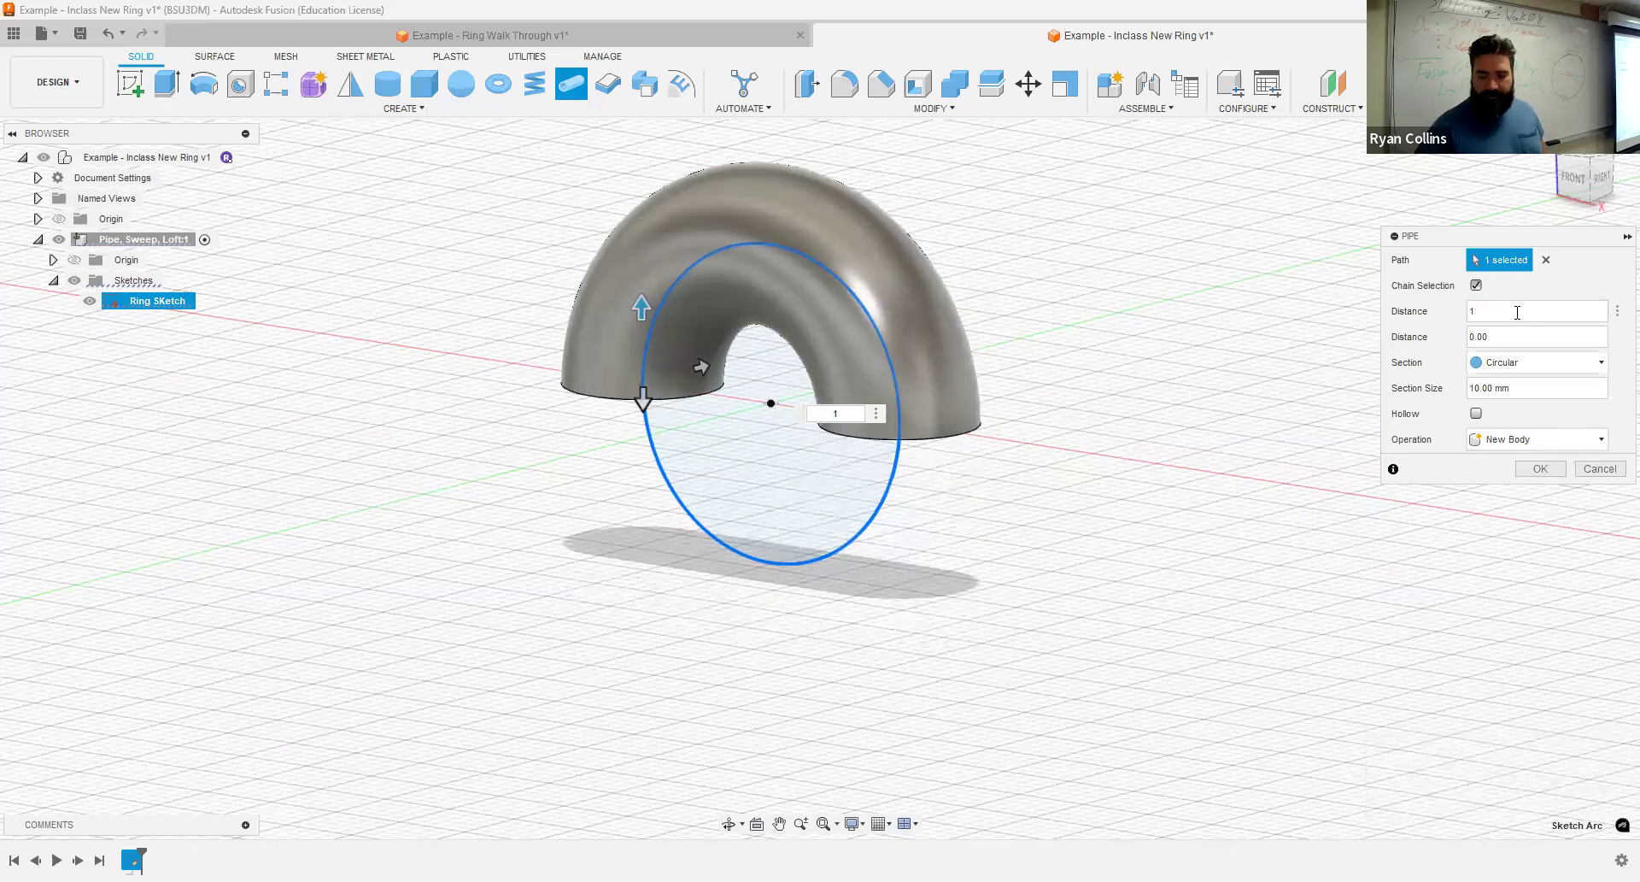
type(".0")
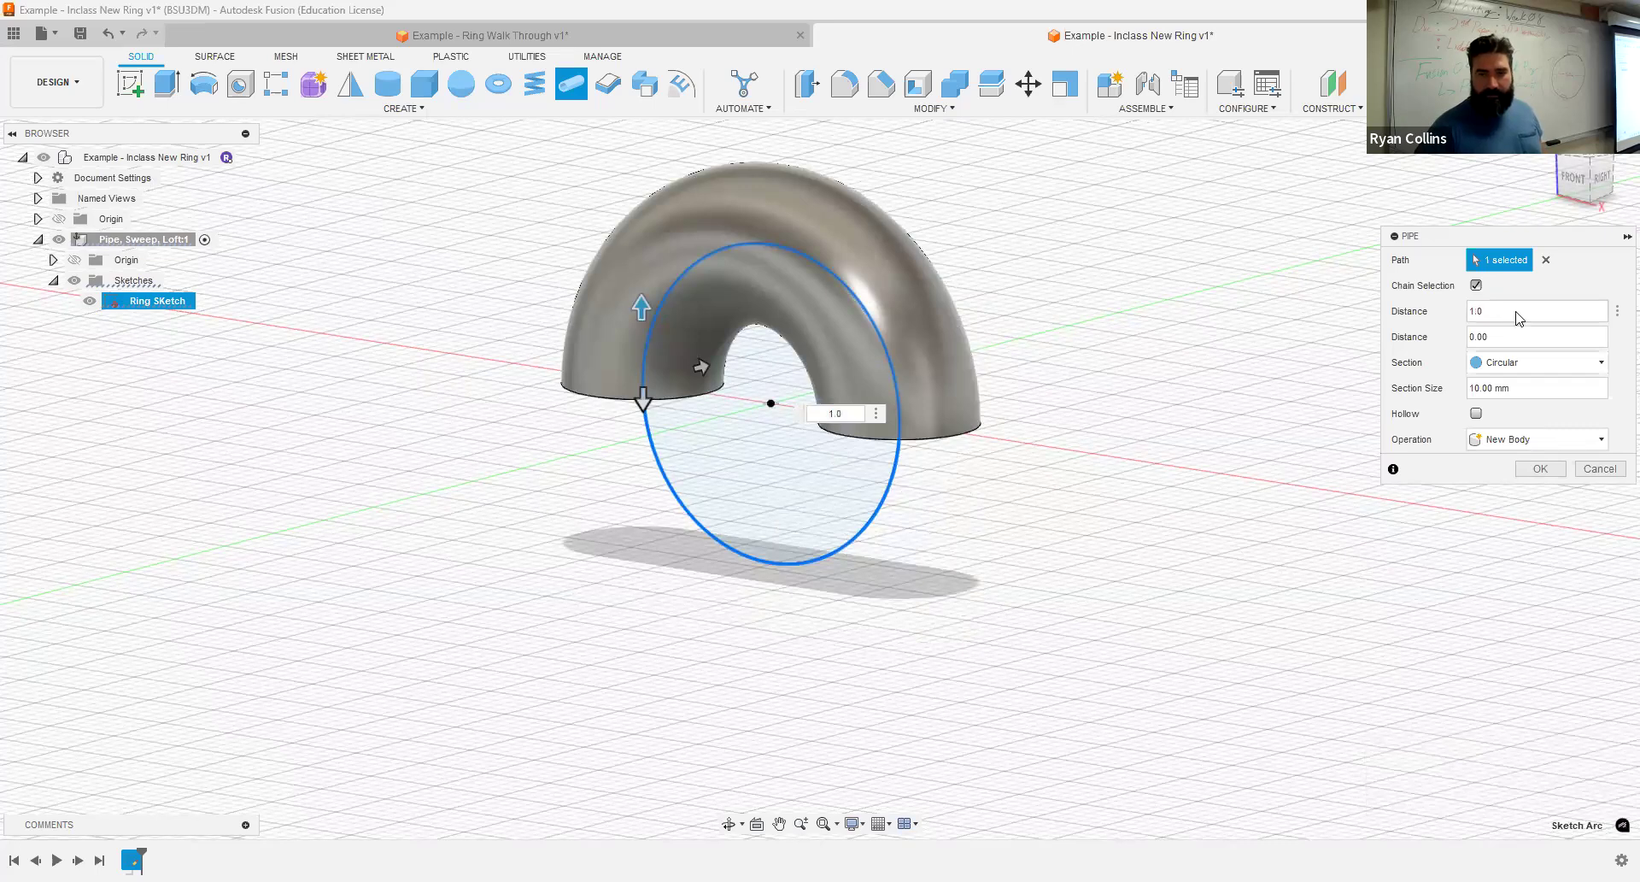
key("Return")
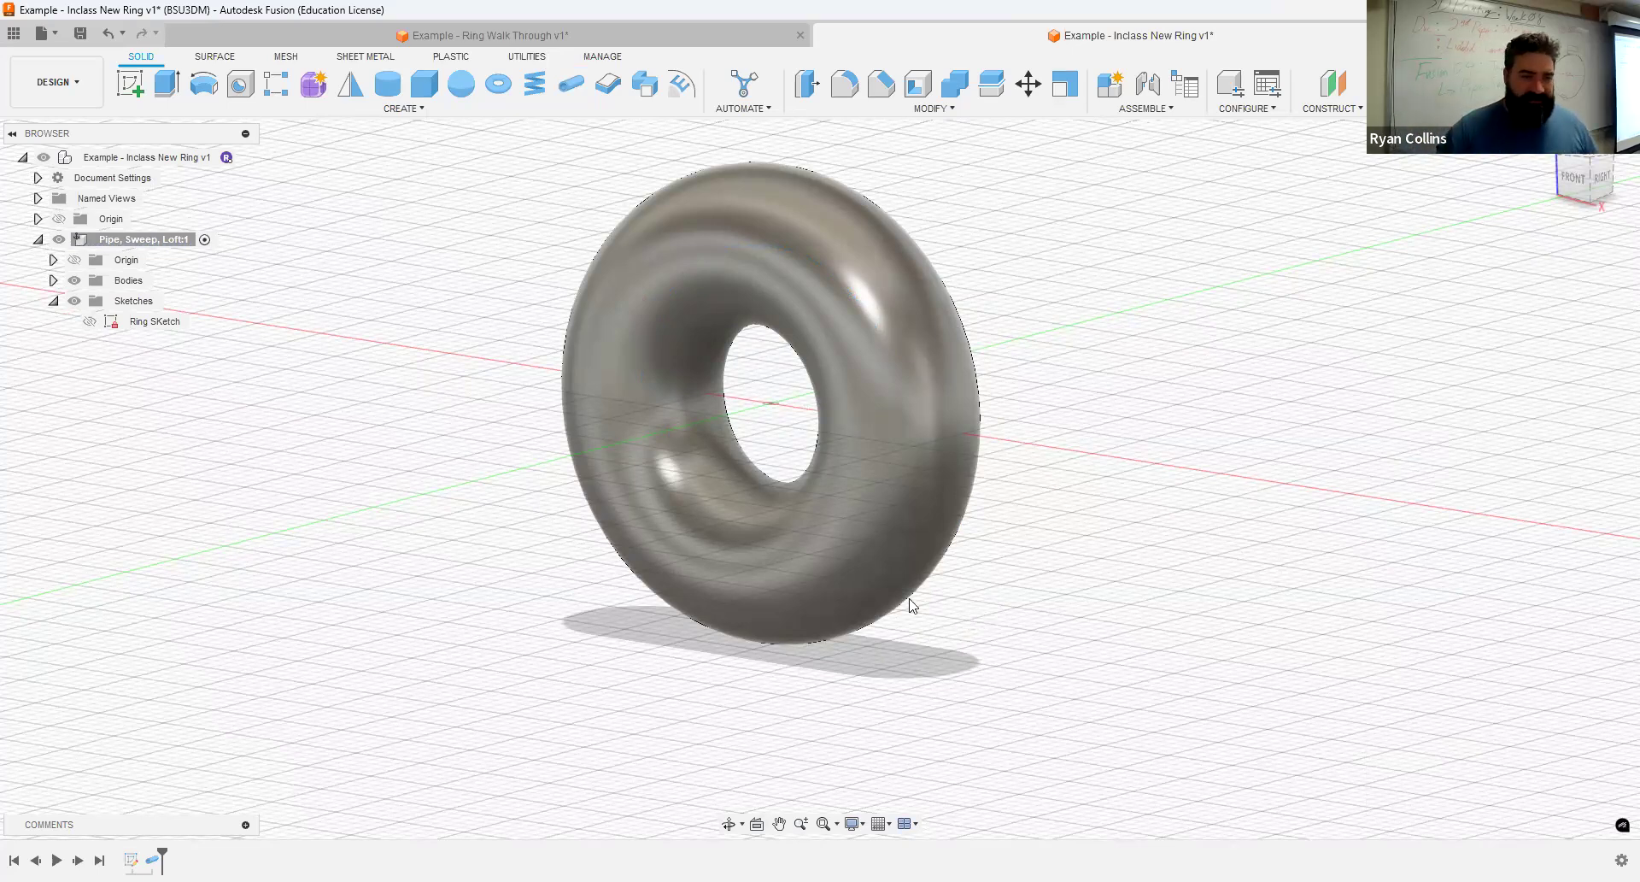
- Reopen the pipe feature for editing, try the Square and Triangular sections, and set the section back to Circular
right_click(152, 859)
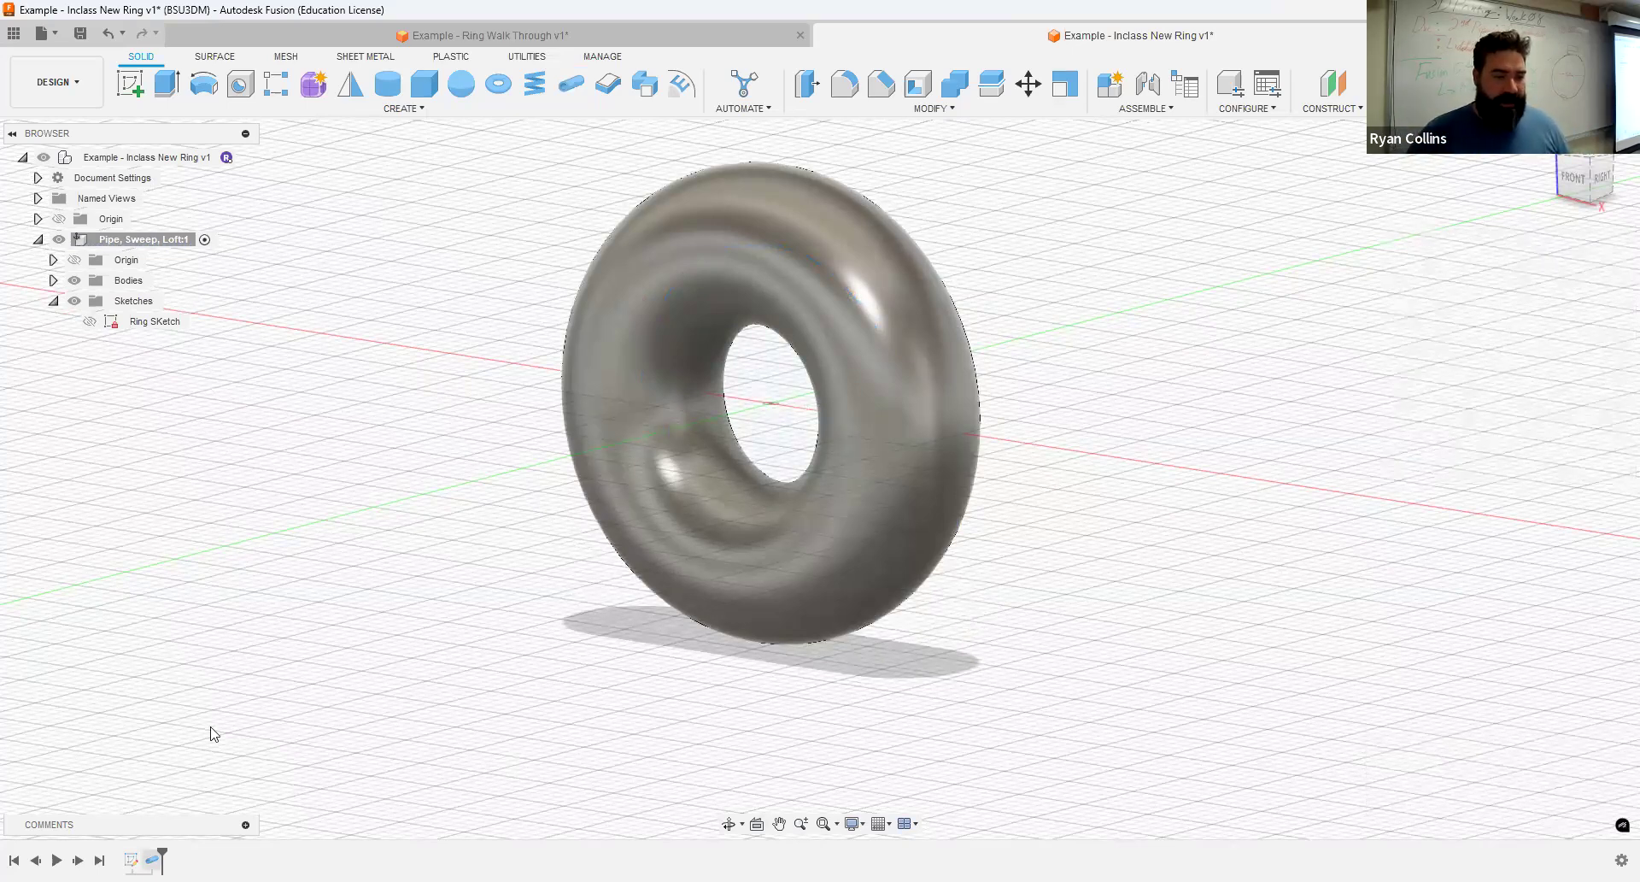
left_click(220, 692)
left_click(1556, 359)
left_click(1517, 407)
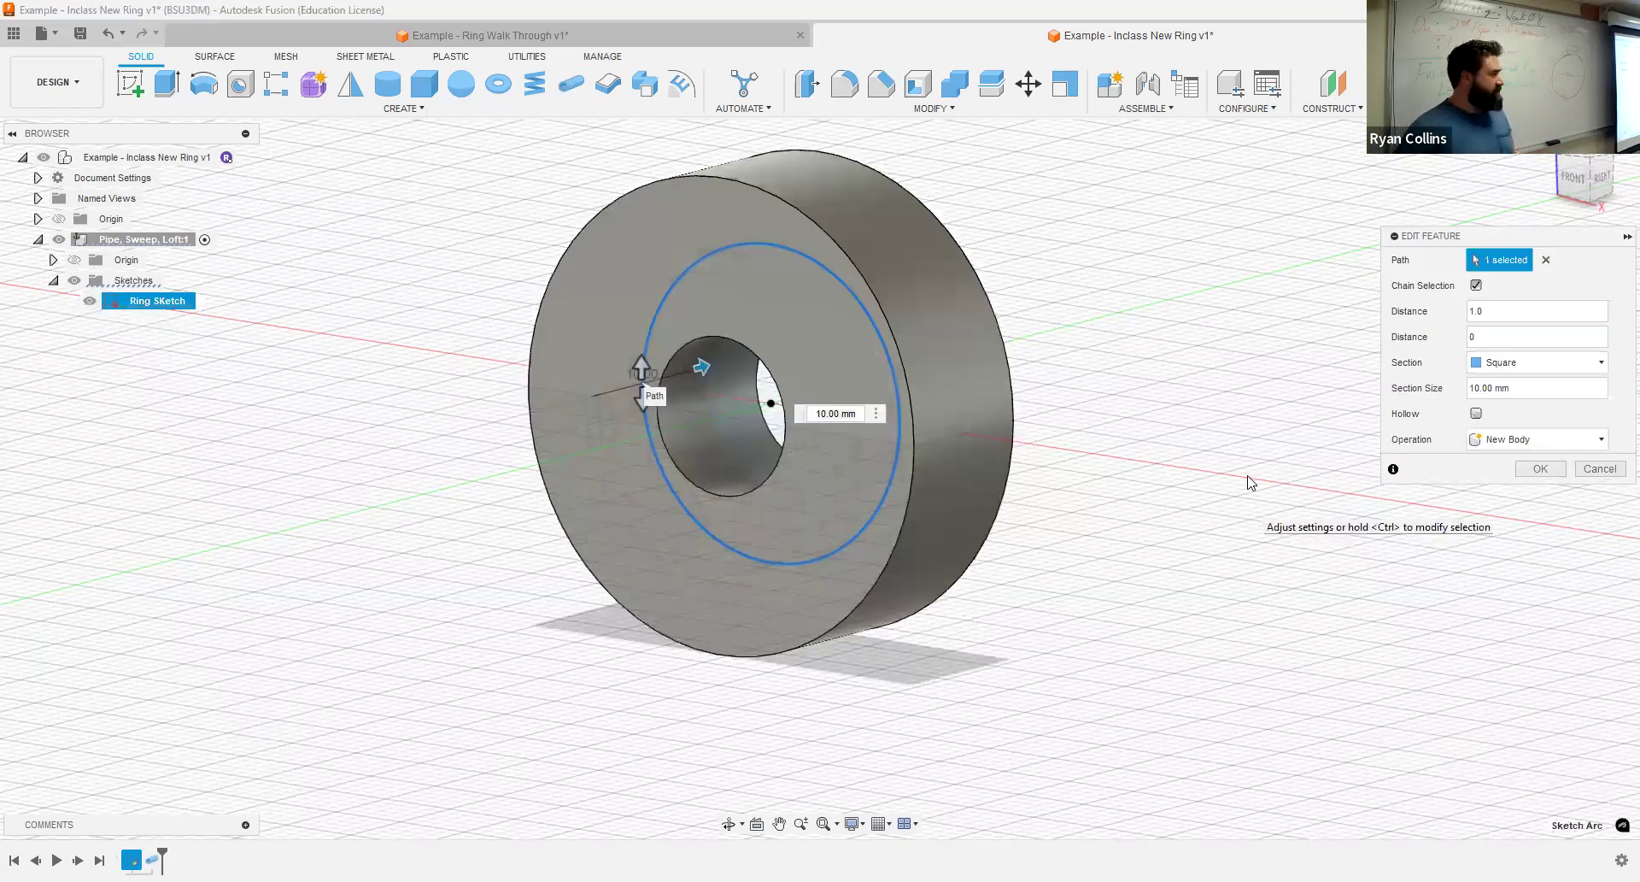
left_click(1571, 363)
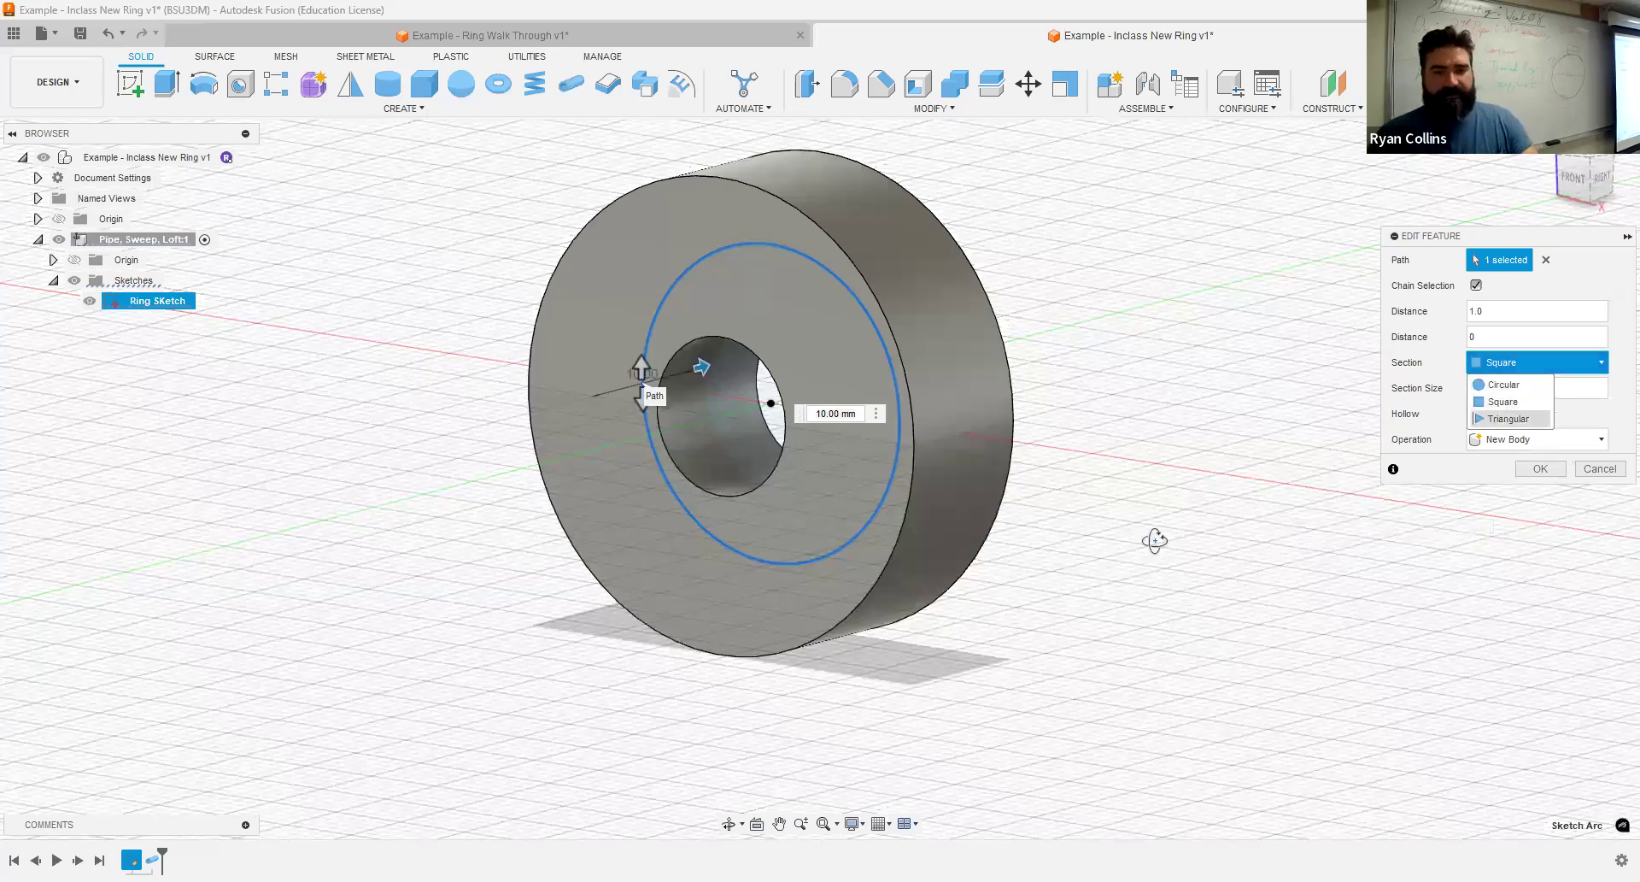
middle_click_drag(998, 505, 1011, 547, "shift")
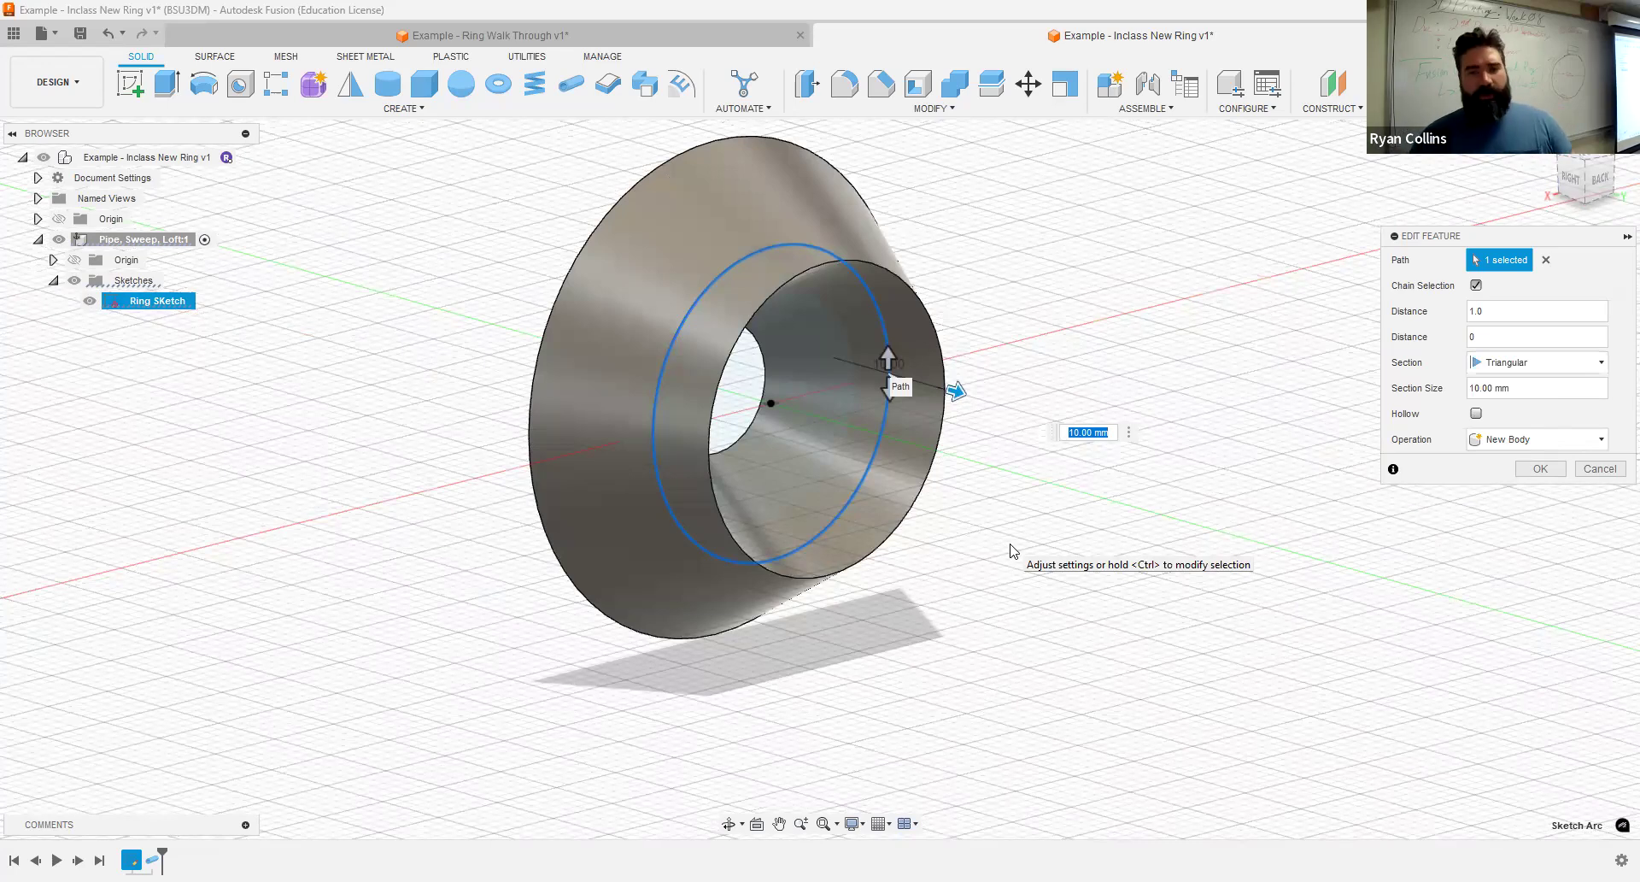
left_click(1504, 363)
left_click(1504, 387)
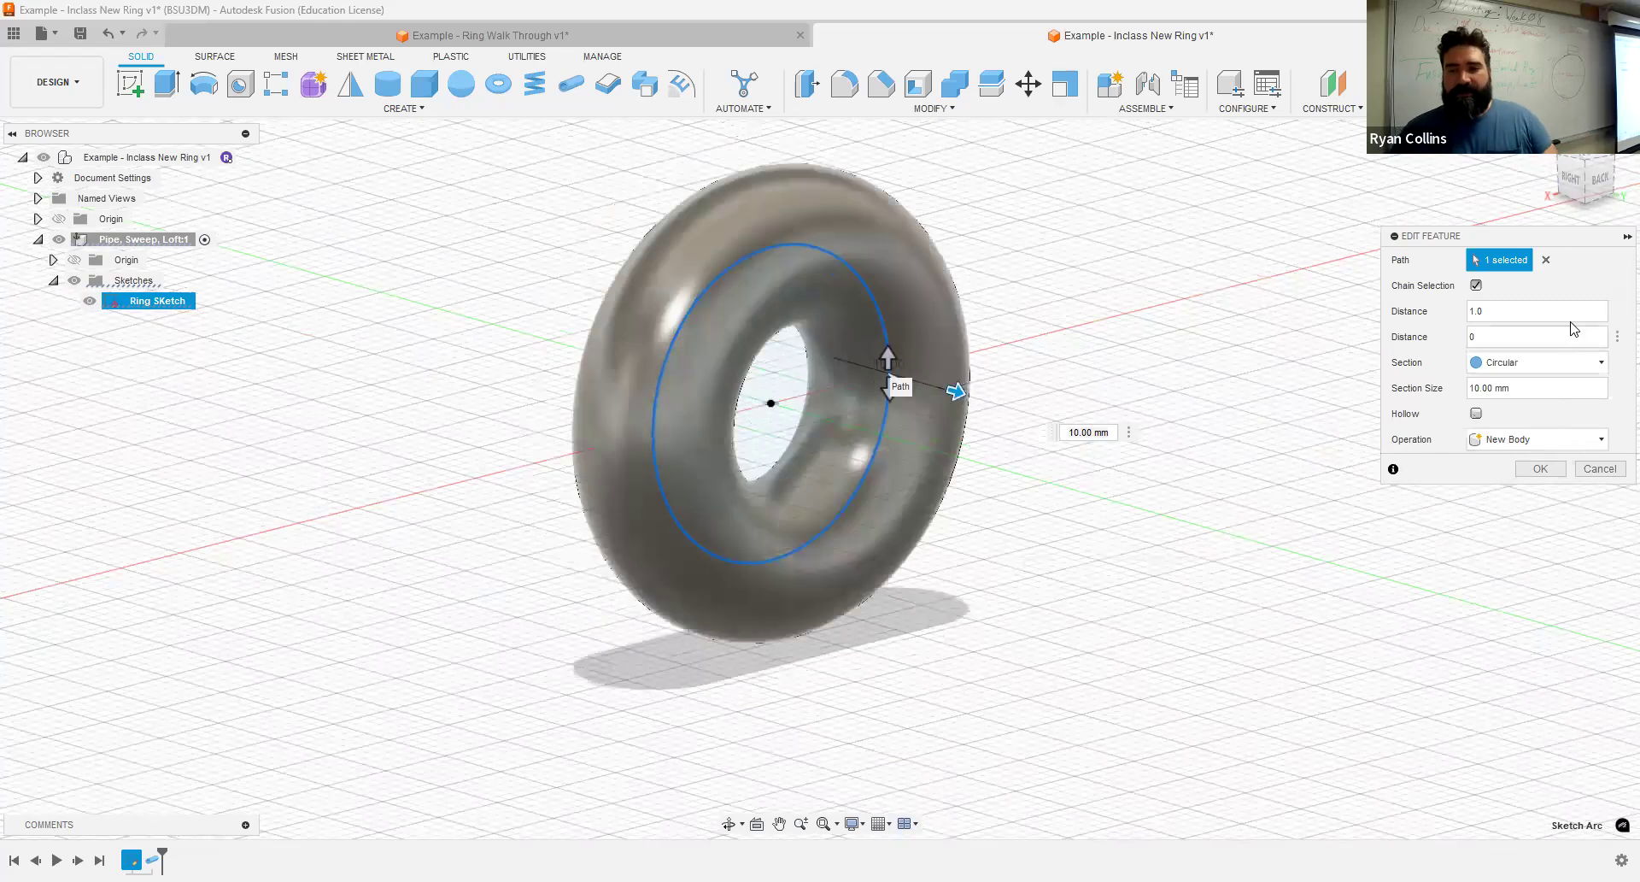
- Set the pipe's first distance to 0.5 and make the pipe hollow
left_click_drag(1510, 317, 1446, 320)
type(".5")
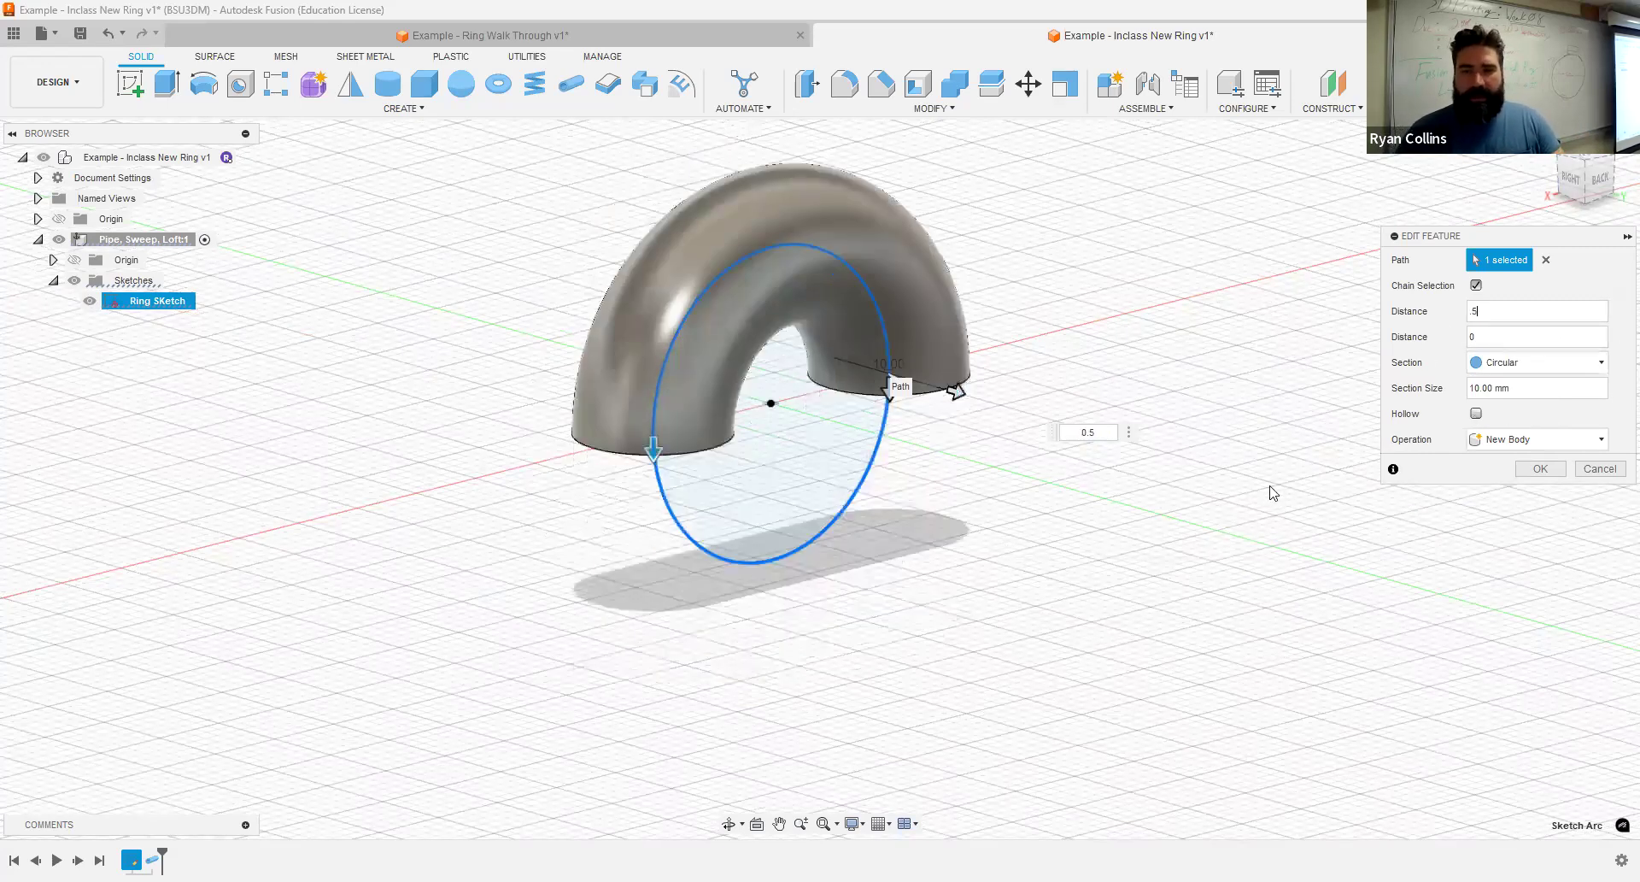
middle_click_drag(1280, 408, 1280, 411, "shift")
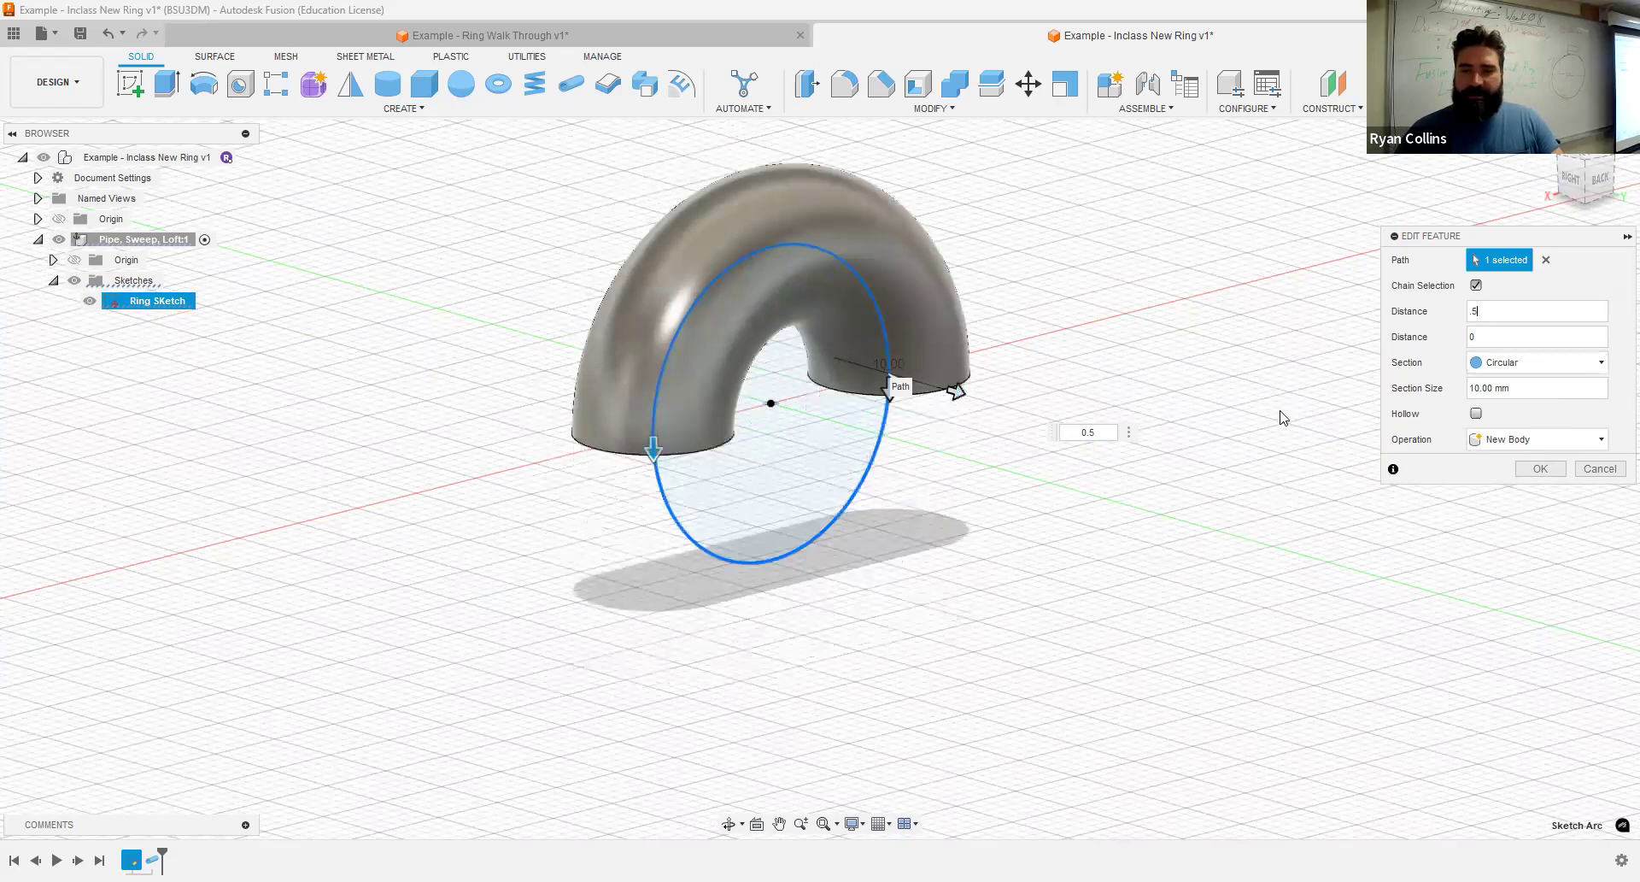
left_click(1477, 414)
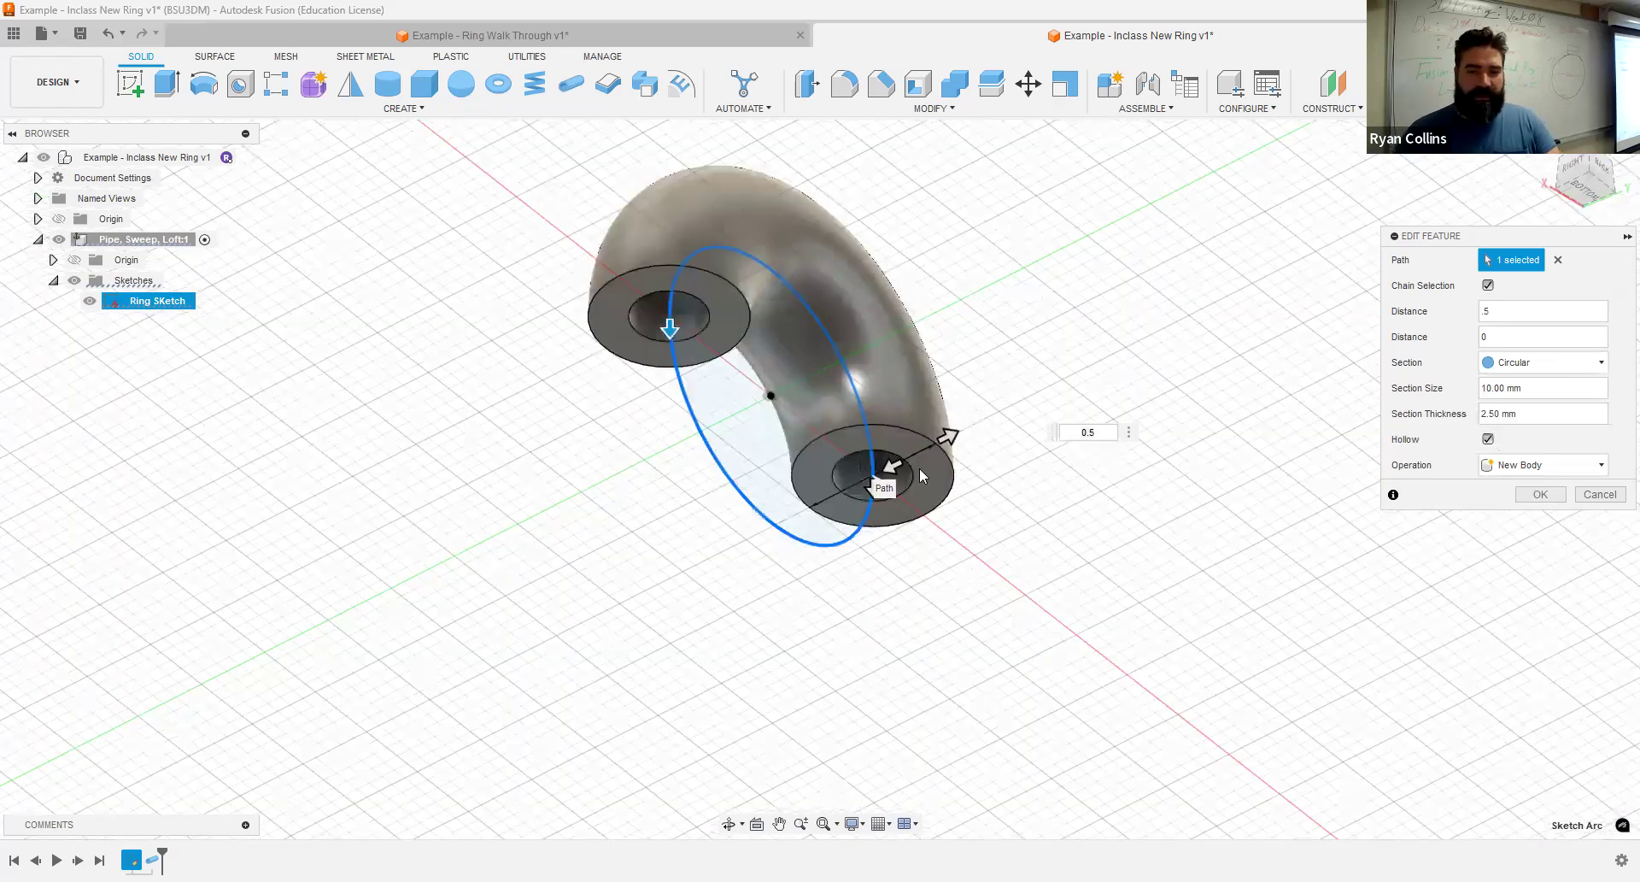
- Set the hollow pipe's section thickness to 2 mm, finish the feature edit, and rename the pipe body as Pipe
left_click_drag(893, 465, 903, 461)
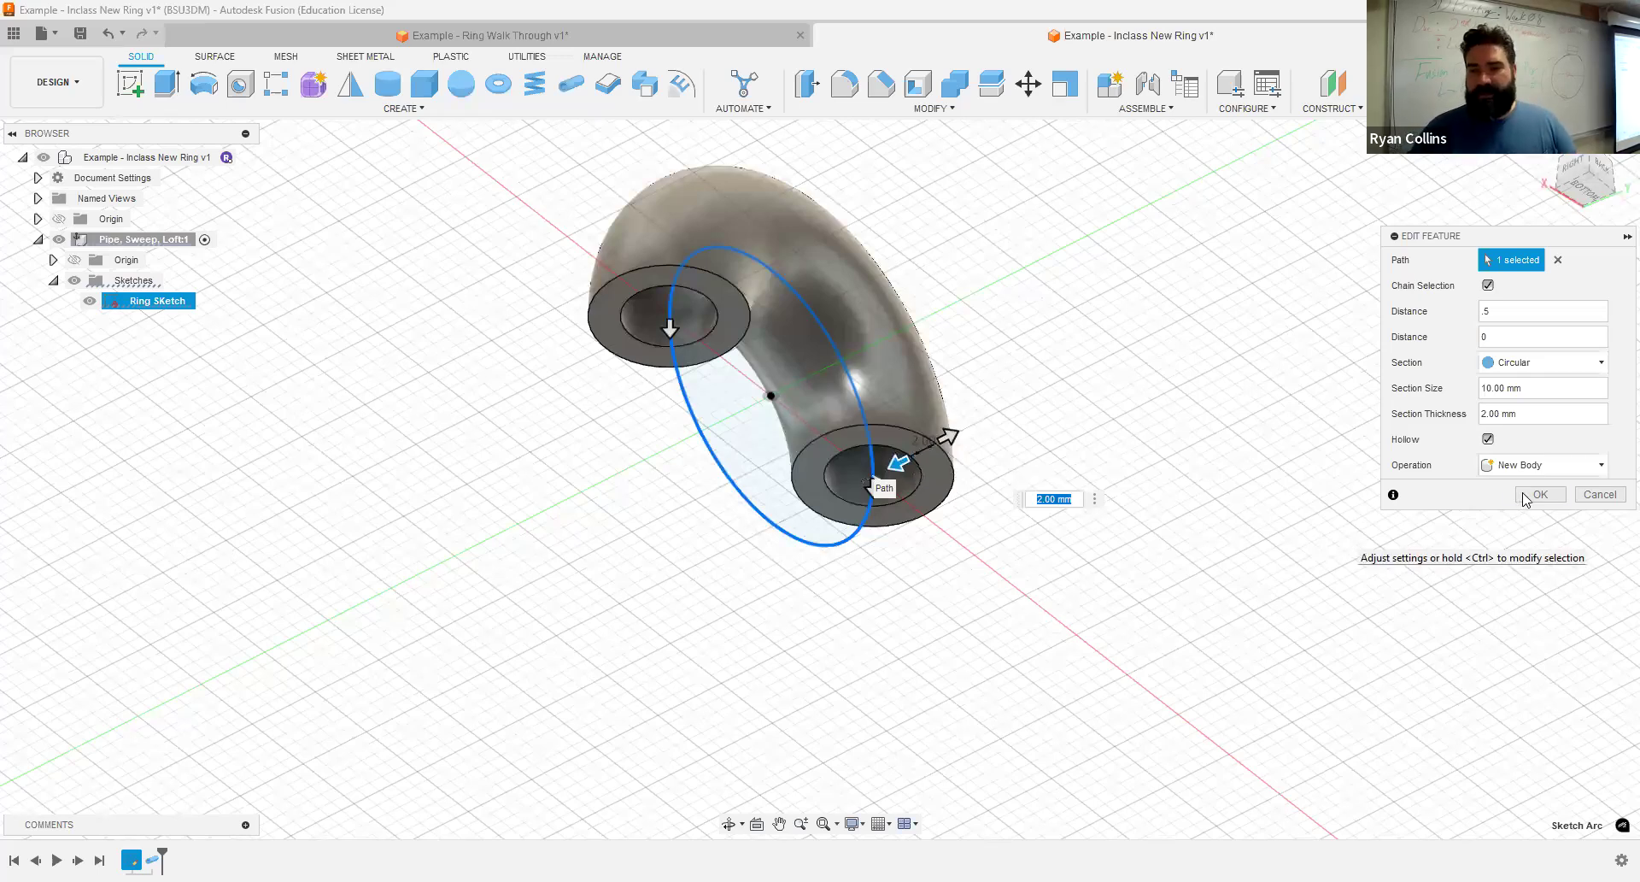
key("Return")
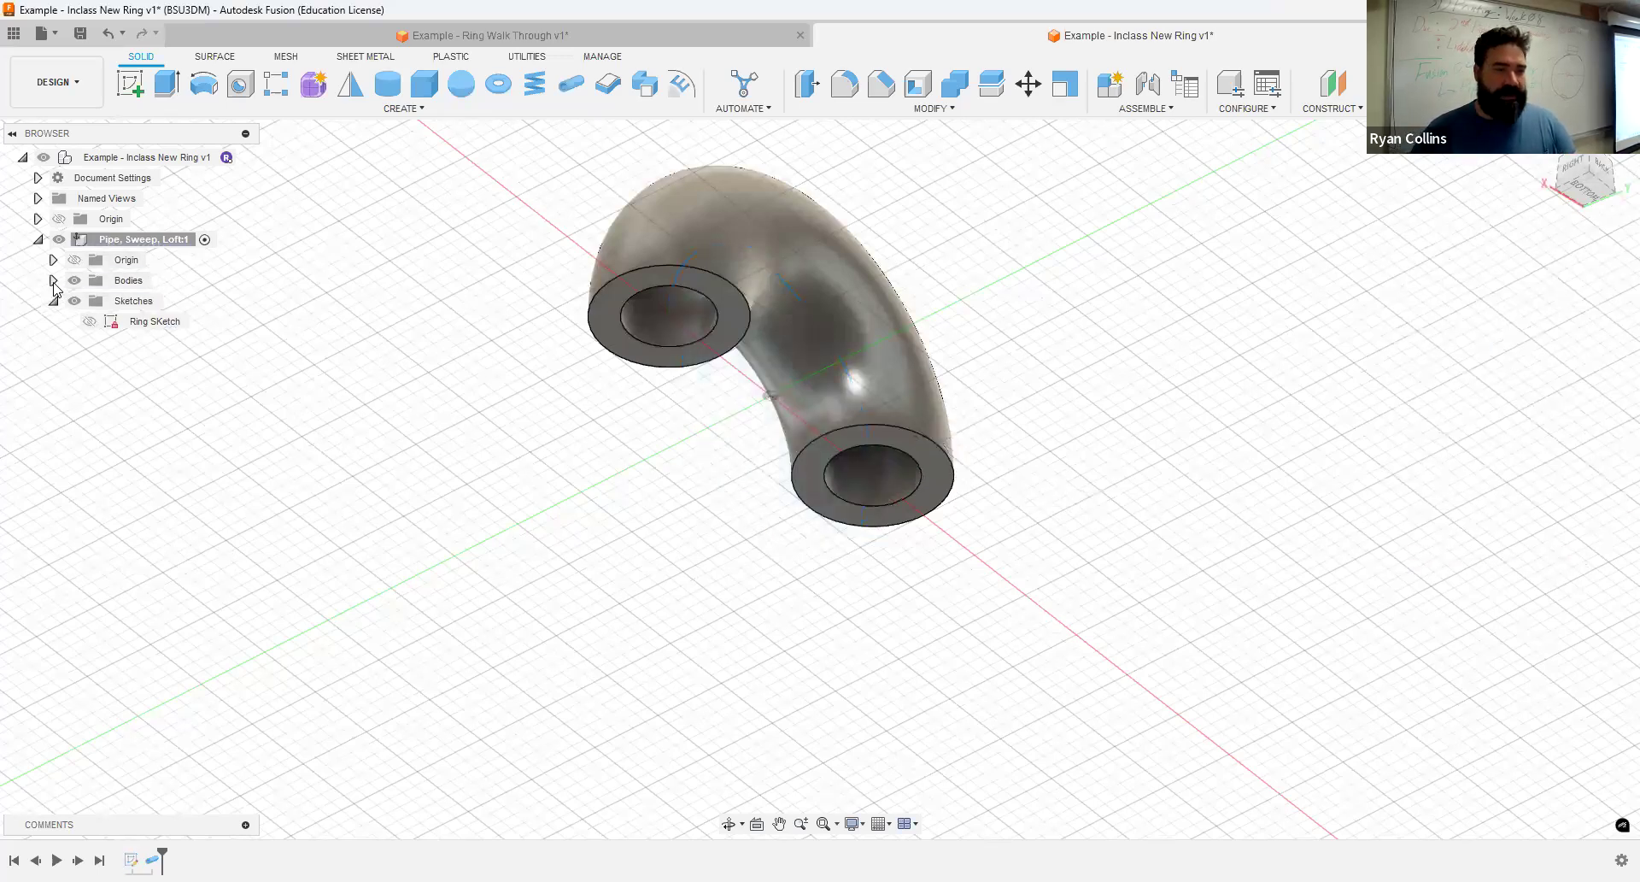
left_click(53, 282)
left_click(150, 300)
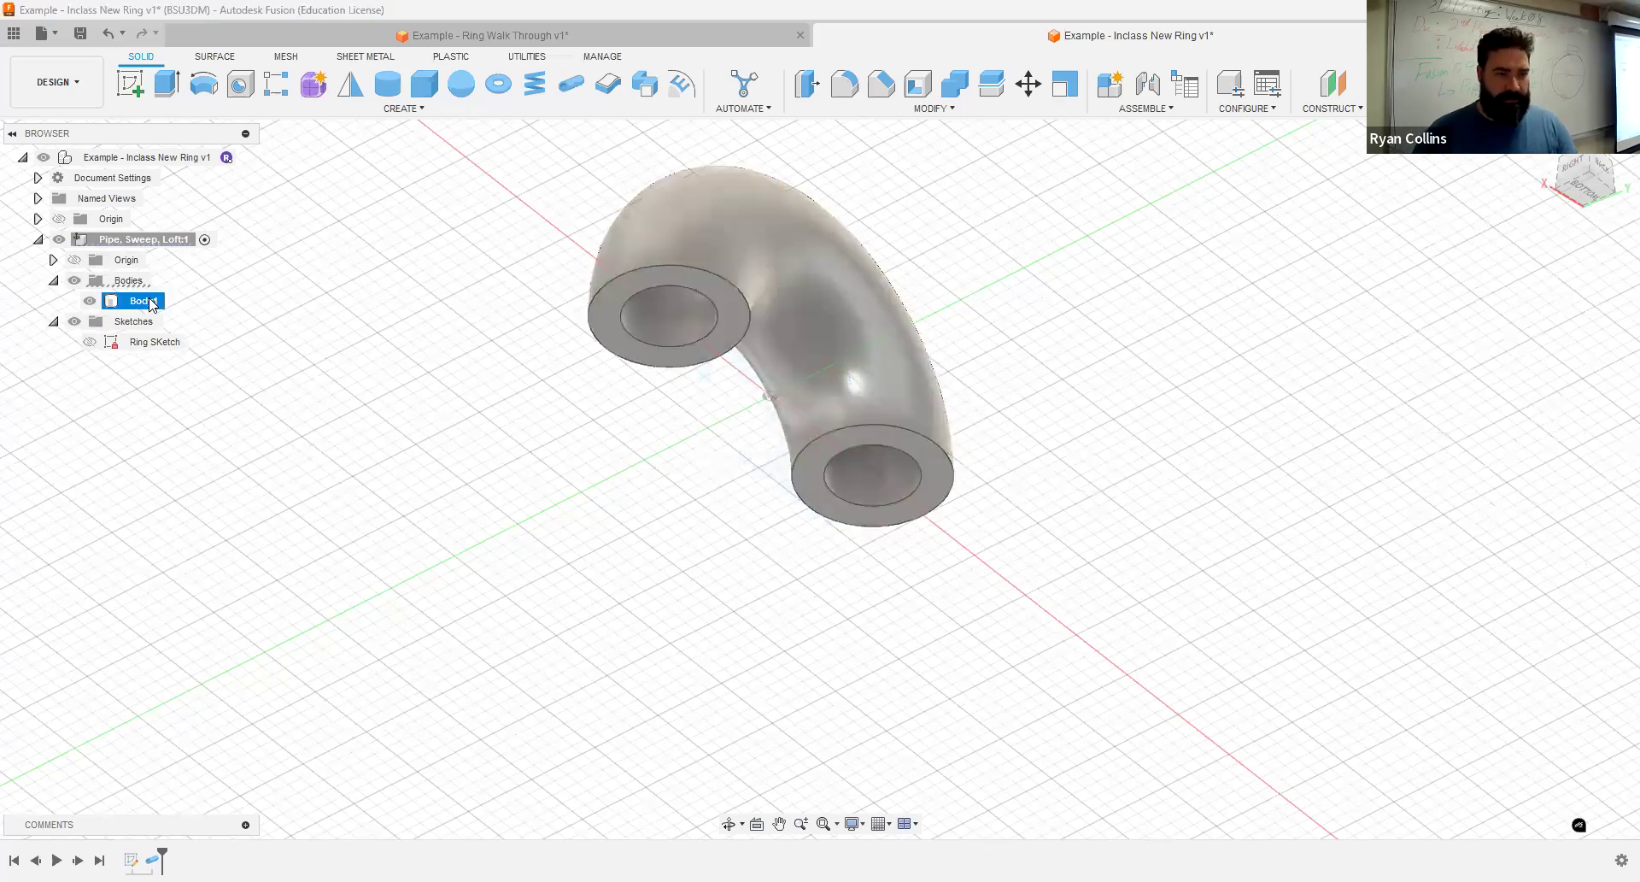
left_click(151, 300)
type("P")
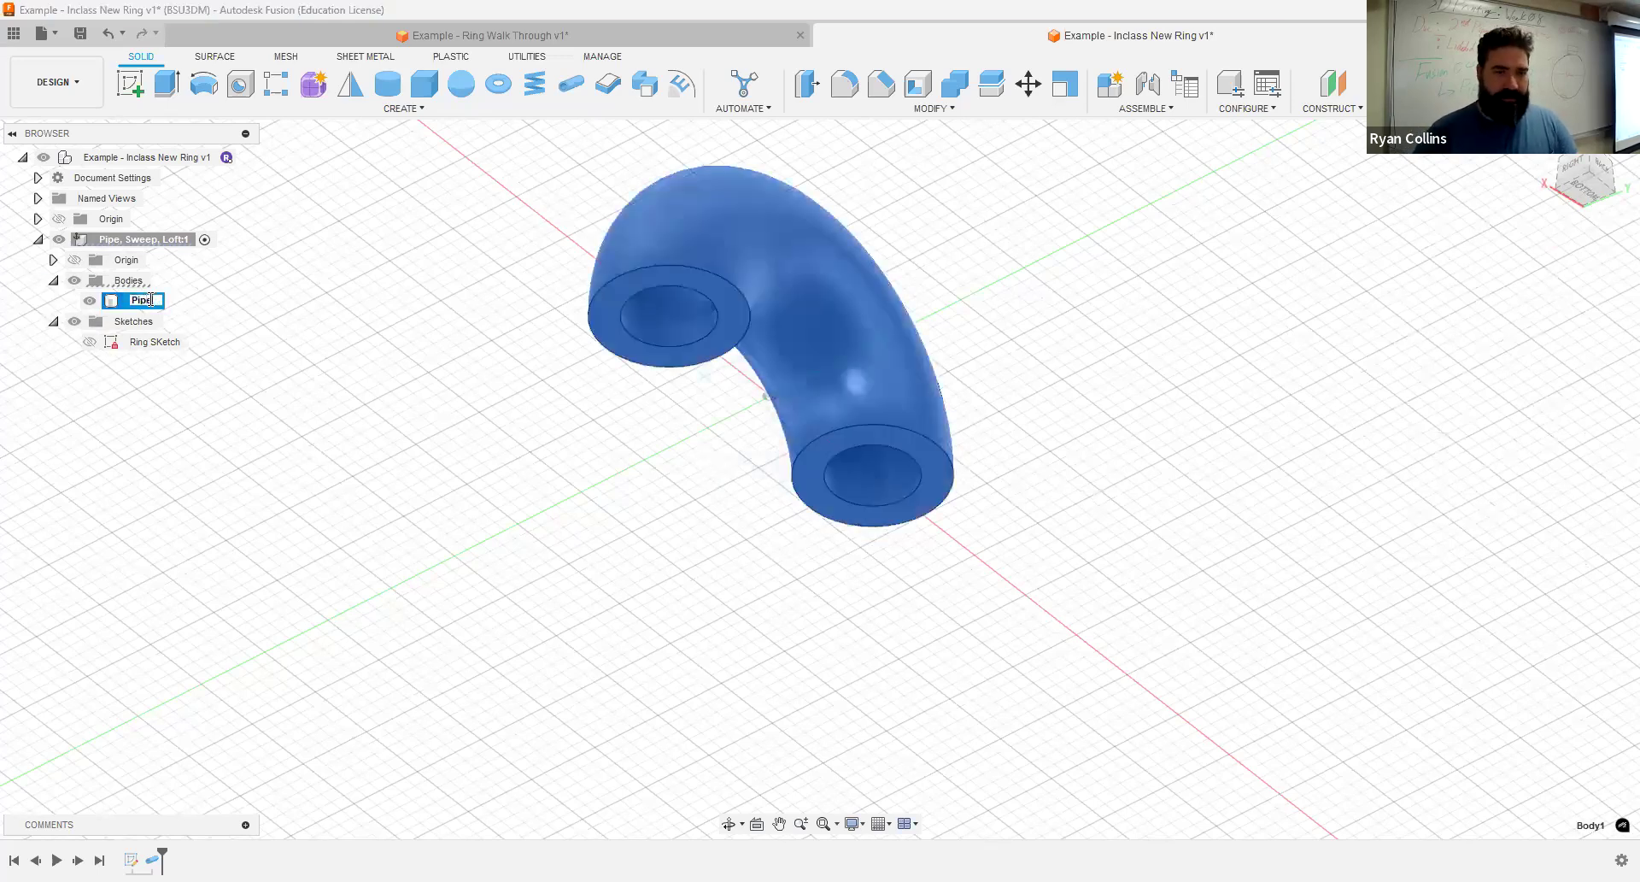
type("ipe")
key("Return")
- Hide the Pipe body and show the Ring Sketch circle
left_click(90, 300)
left_click(89, 342)
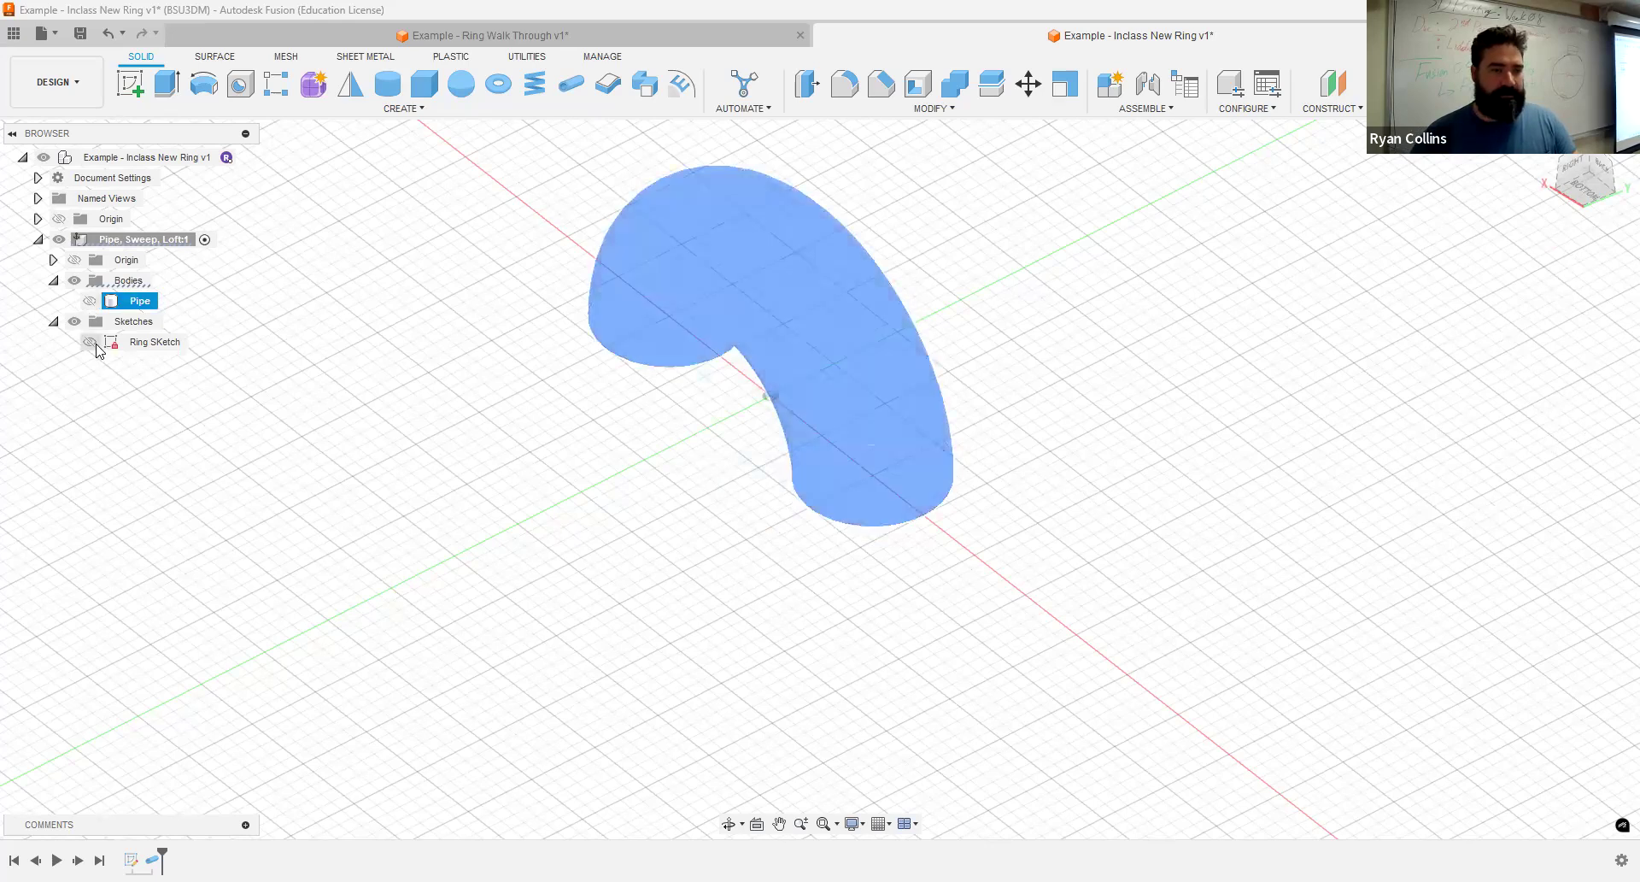
left_click(991, 307)
- Create a new sketch on the vertical YZ origin plane, perpendicular to the ring circle
middle_click_drag(1001, 308, 998, 357, "shift")
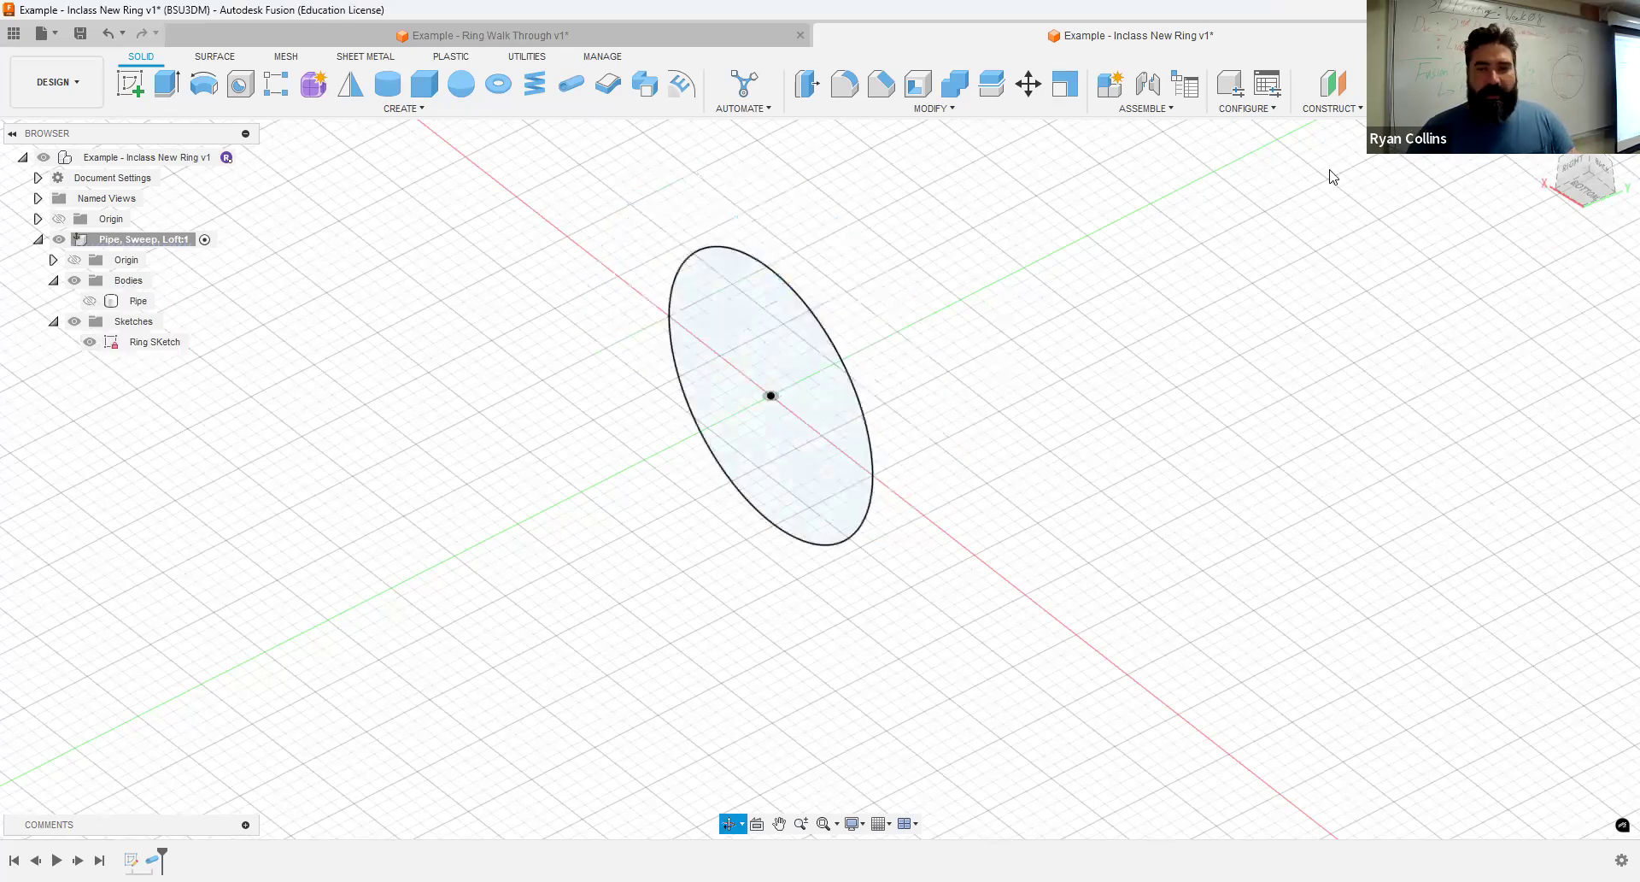
left_click(1548, 143)
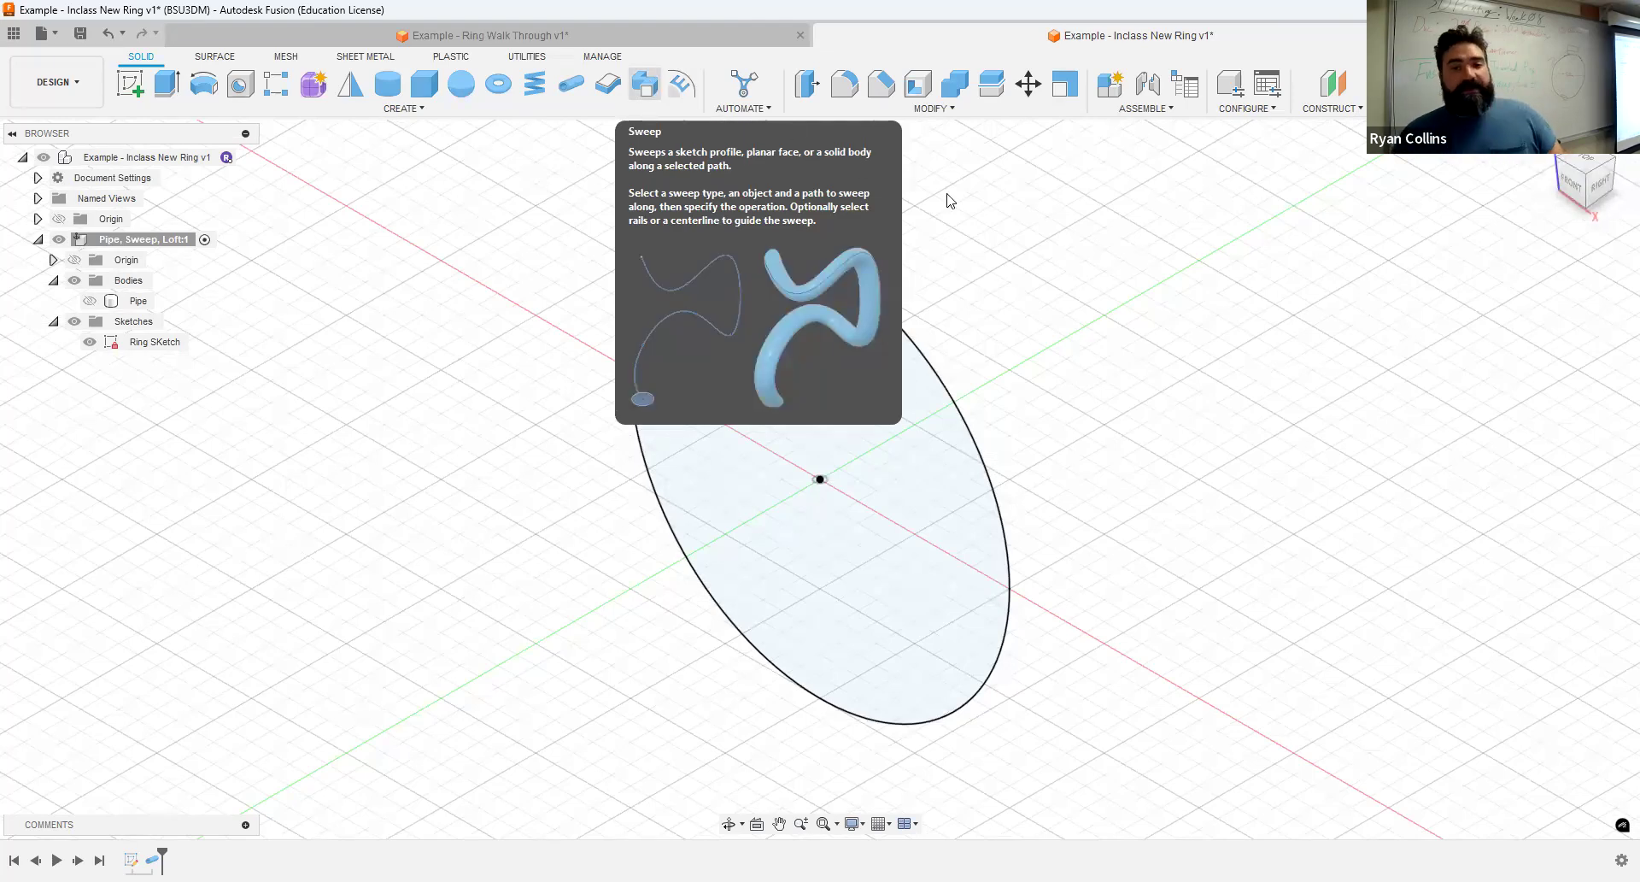
left_click(130, 84)
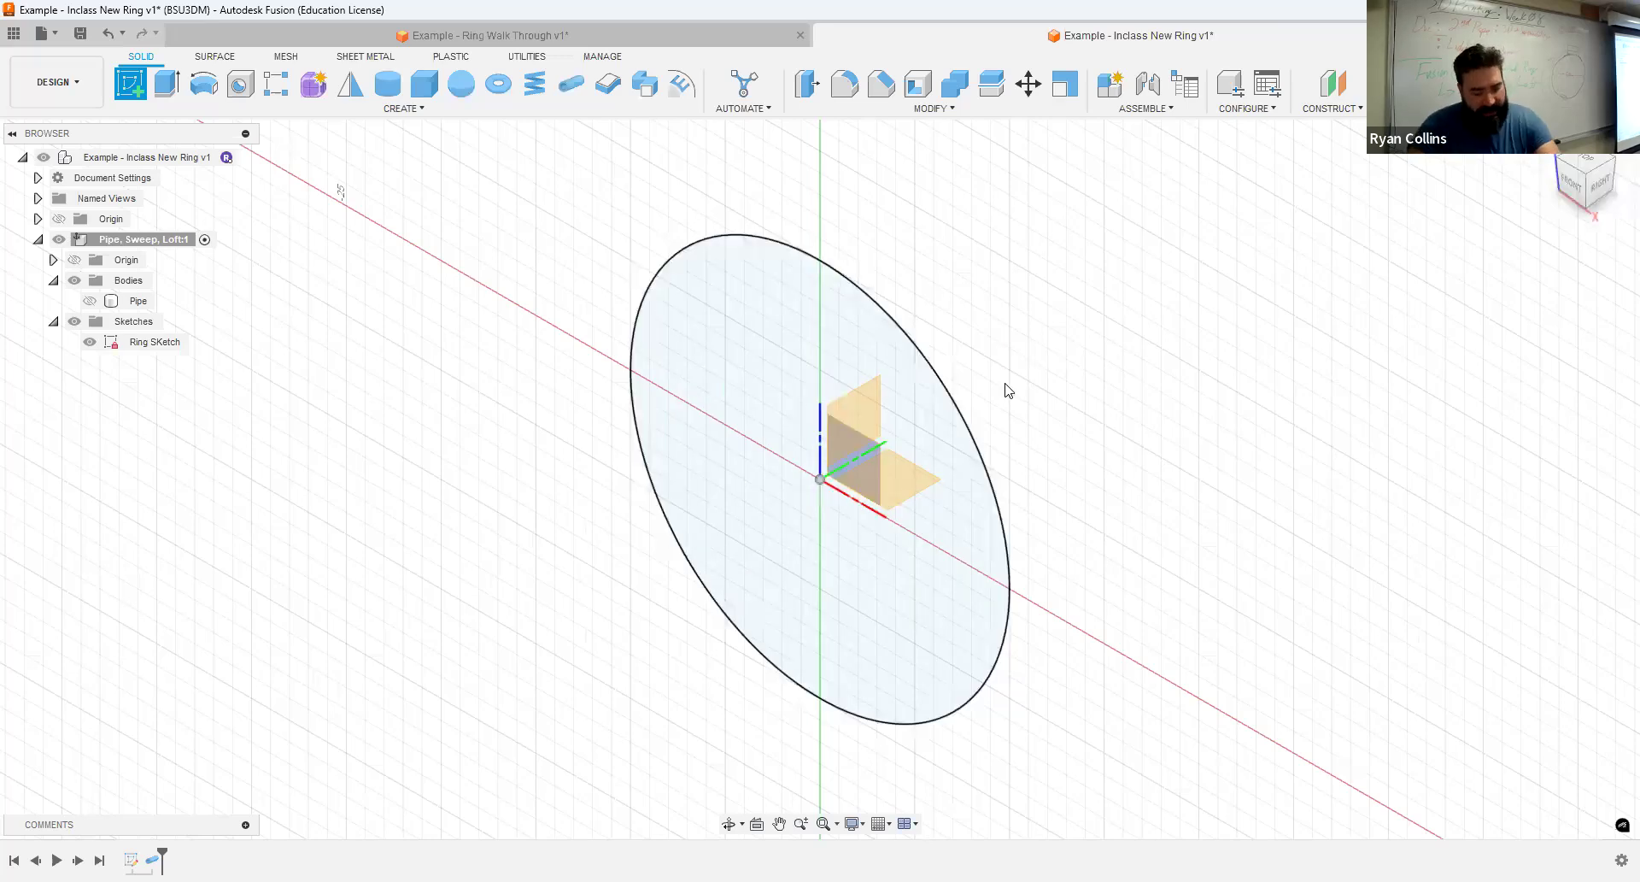
middle_click_drag(974, 373, 901, 406, "shift")
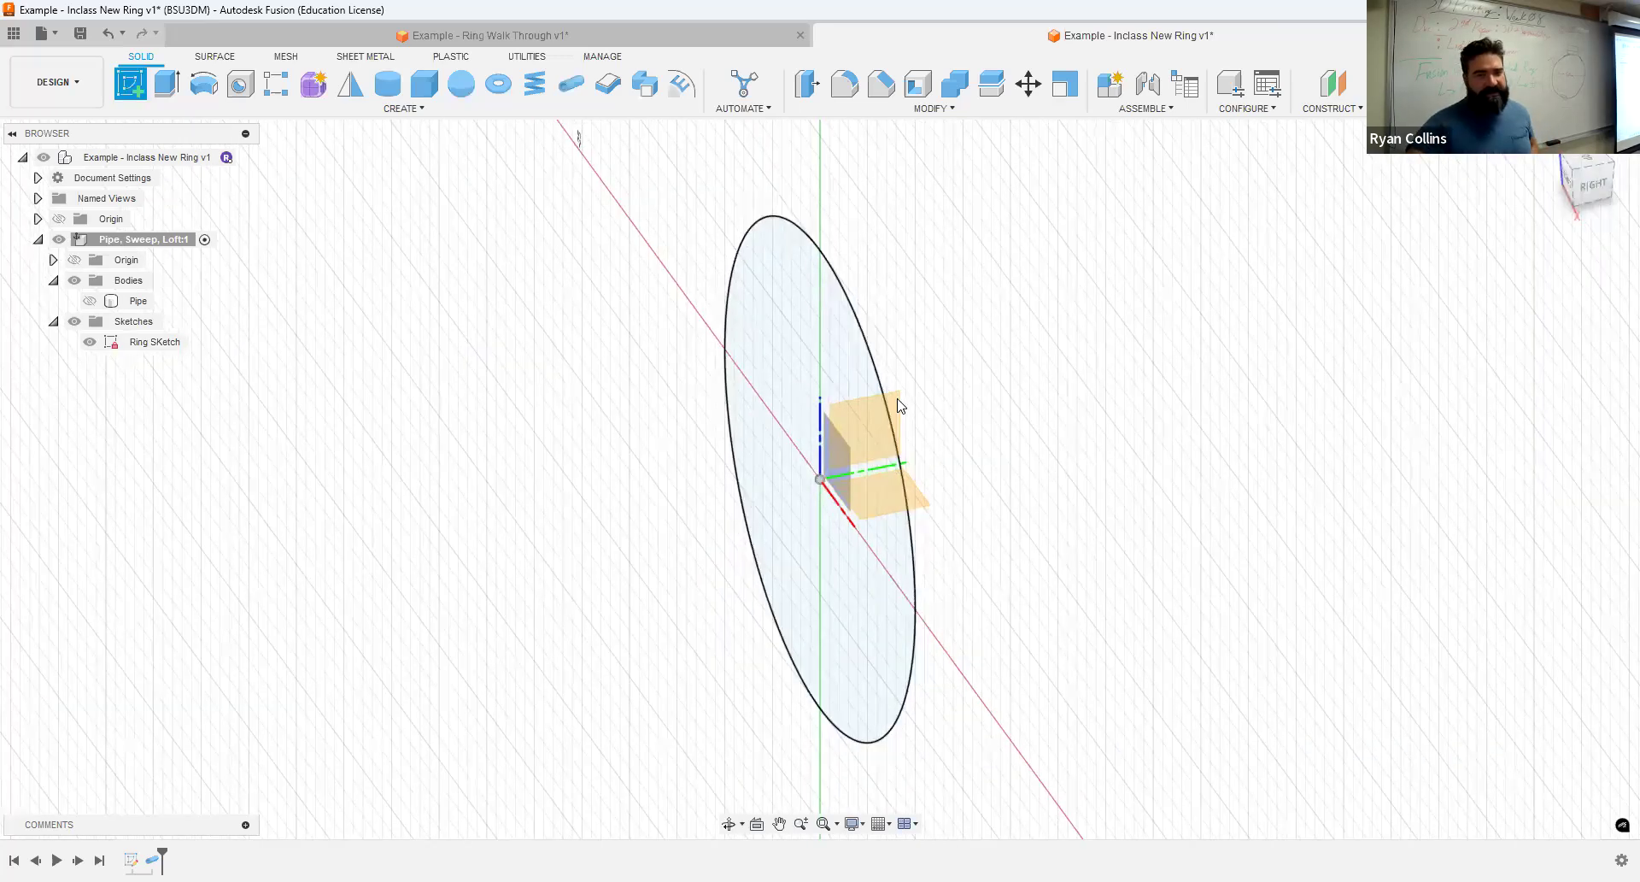
left_click(901, 406)
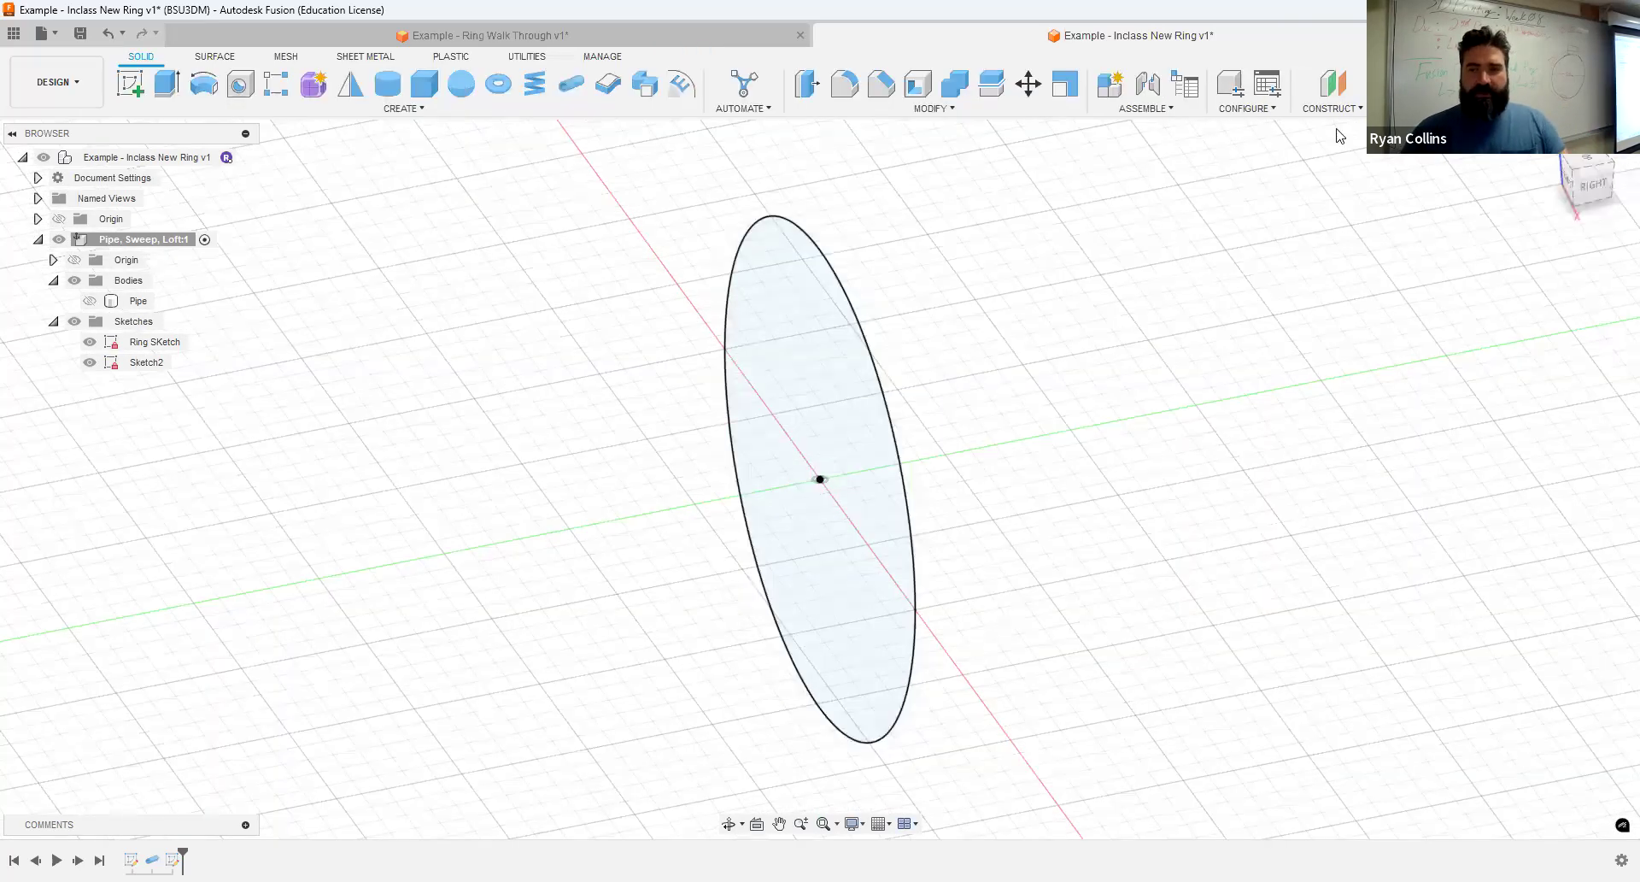
- Try a construction plane along the ring circle's path with a proportional distance of 0
left_click(1345, 111)
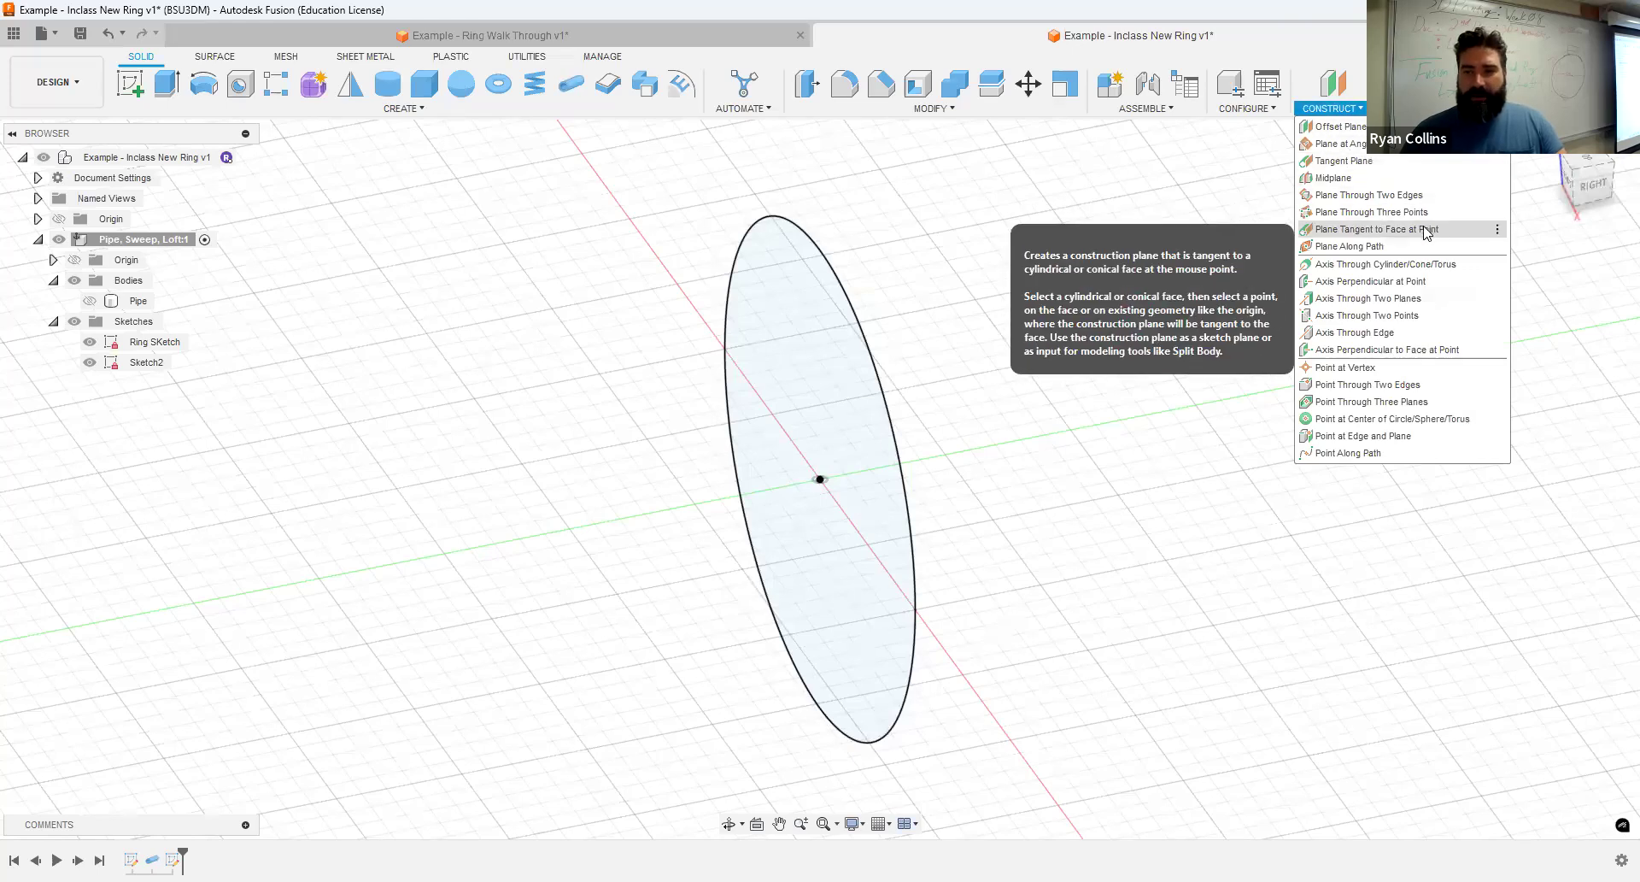
left_click(1376, 246)
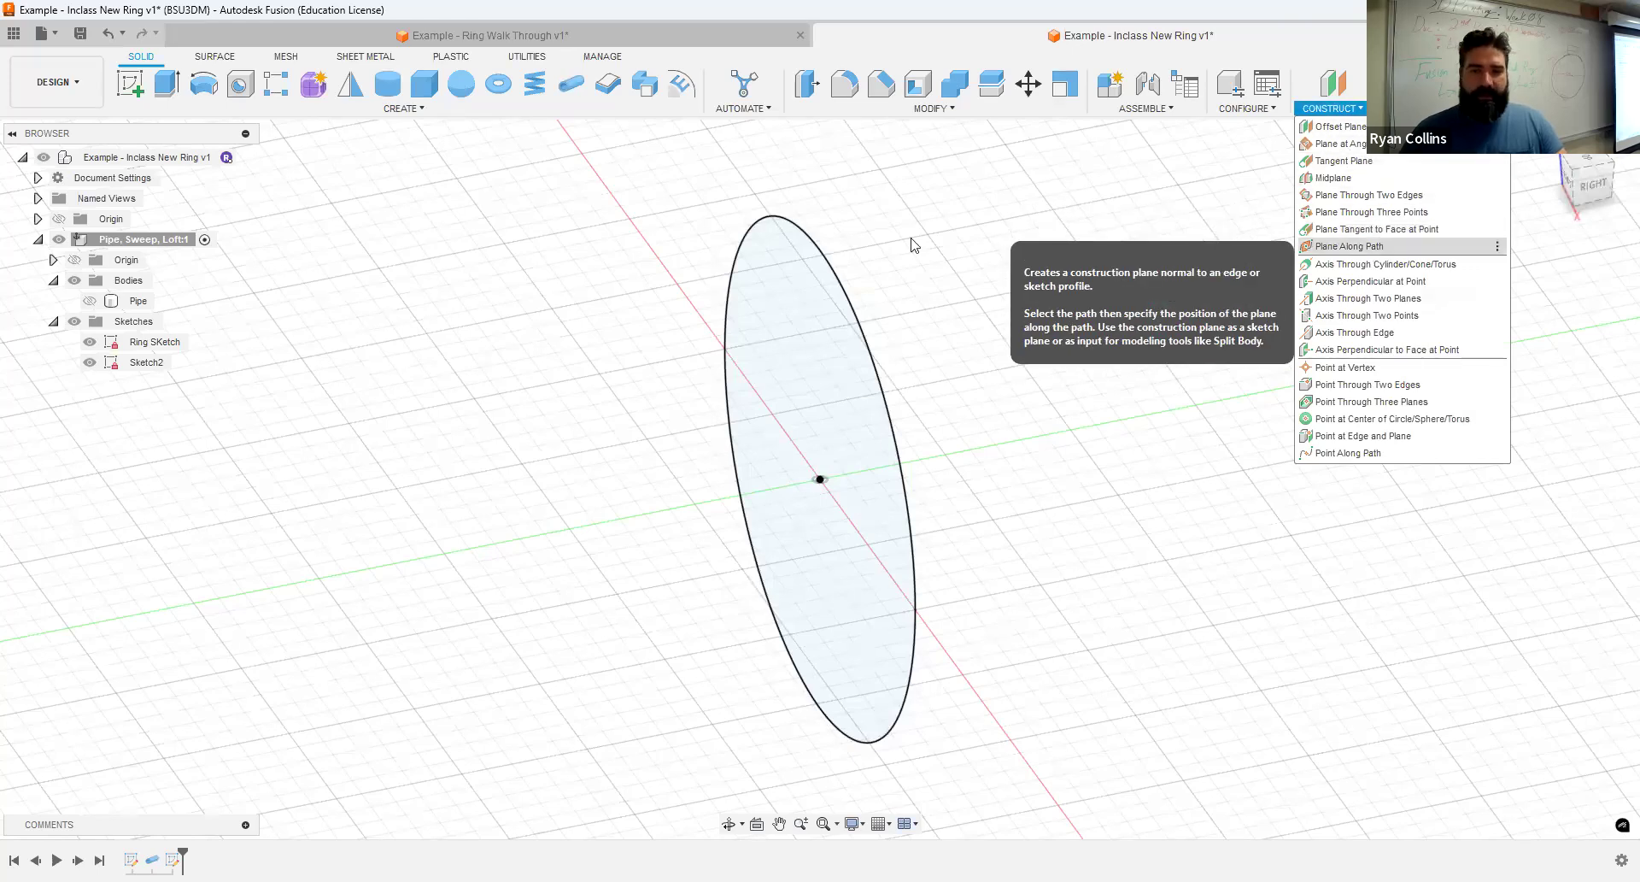
left_click(846, 299)
mouse_move(1113, 424)
middle_mouse_down()
mouse_move(1175, 407)
mouse_move(1128, 446)
mouse_move(1183, 384)
mouse_move(1172, 393)
middle_mouse_up()
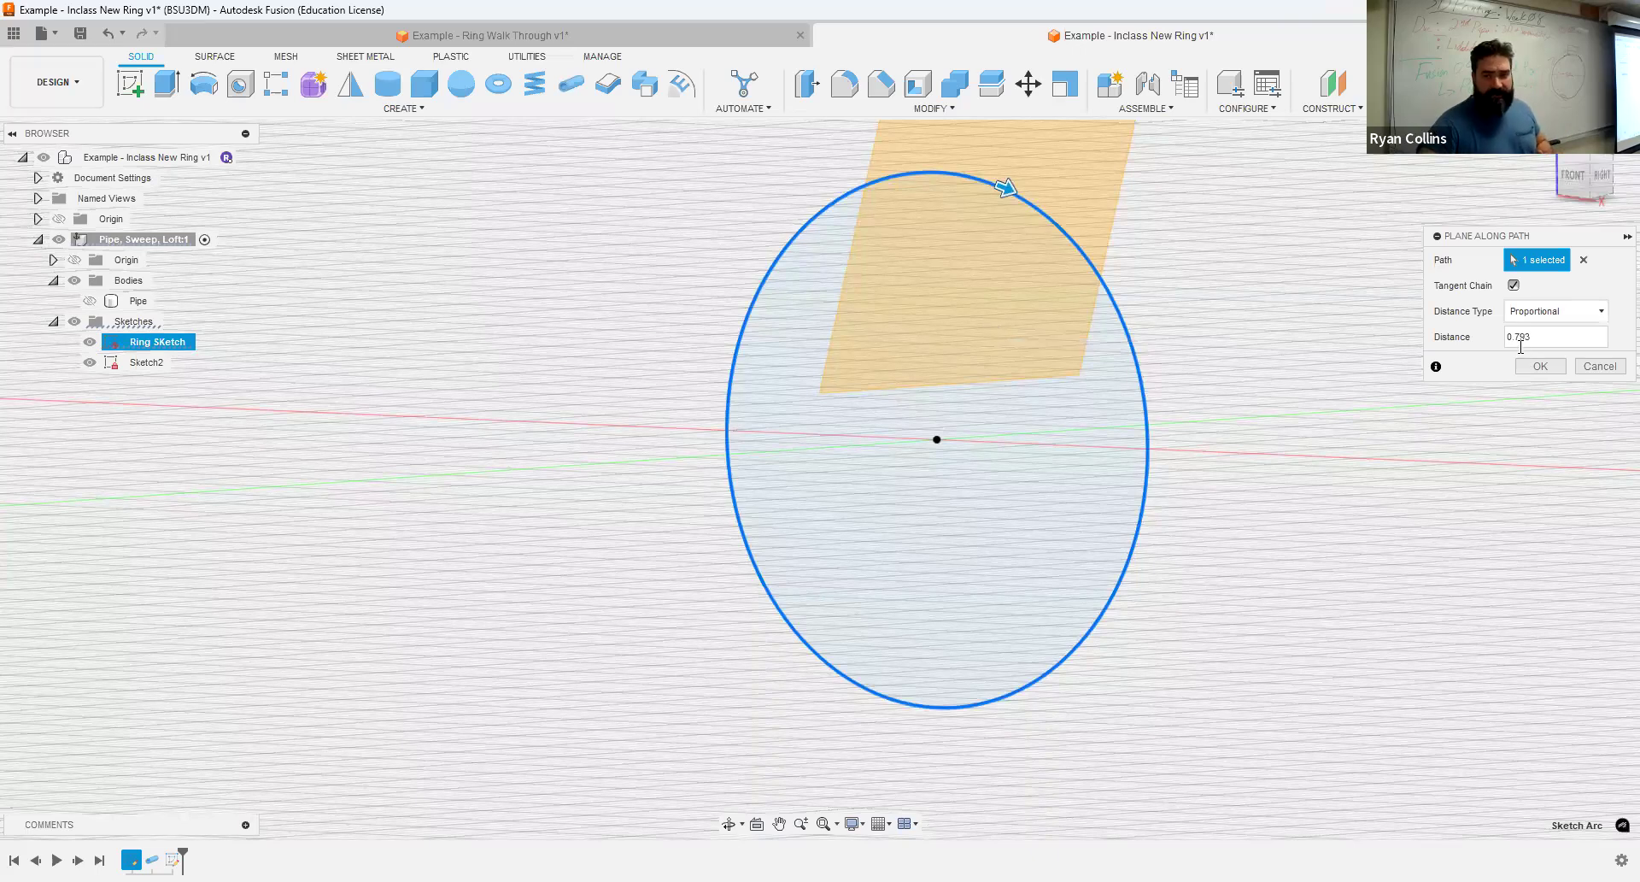
left_click_drag(1550, 337, 1495, 342)
type("0")
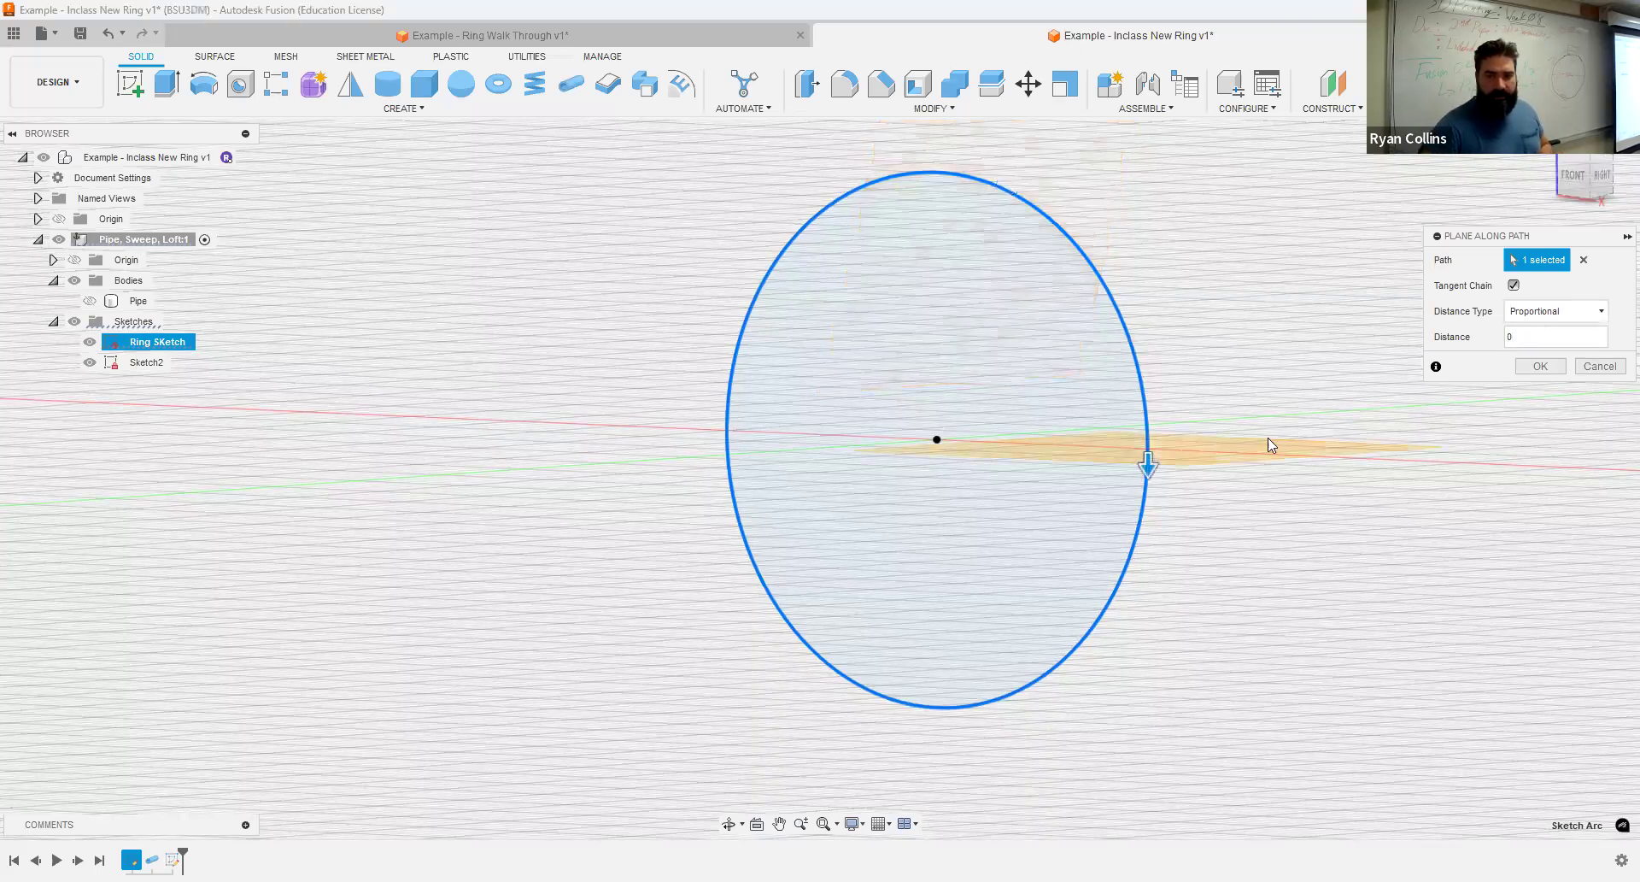
middle_click_drag(970, 659, 1018, 621, "shift")
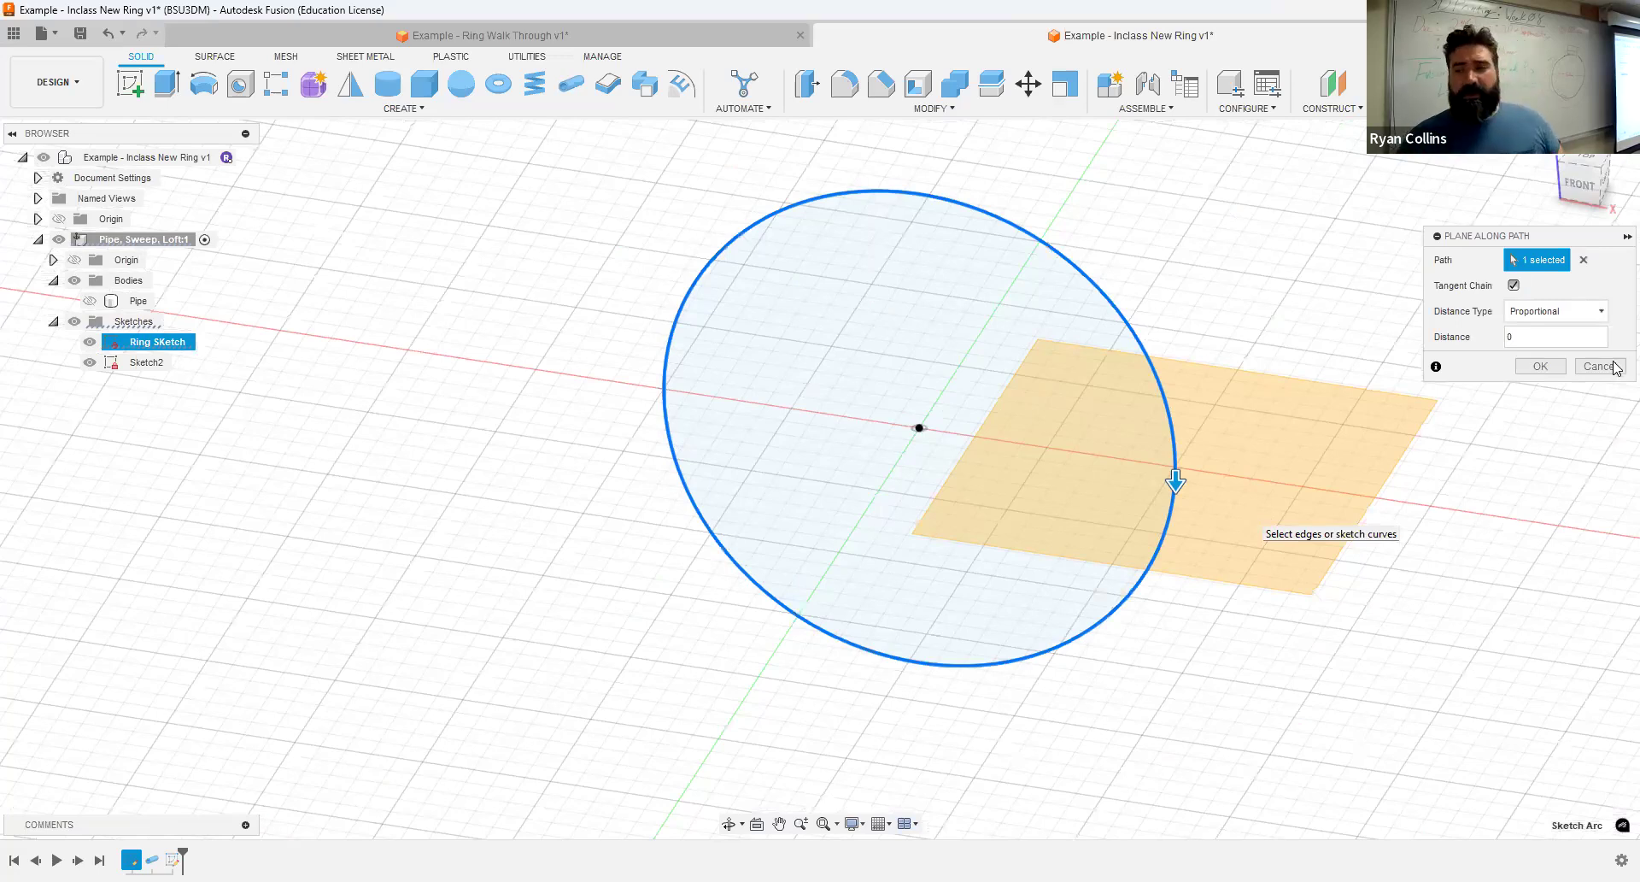
key("Escape")
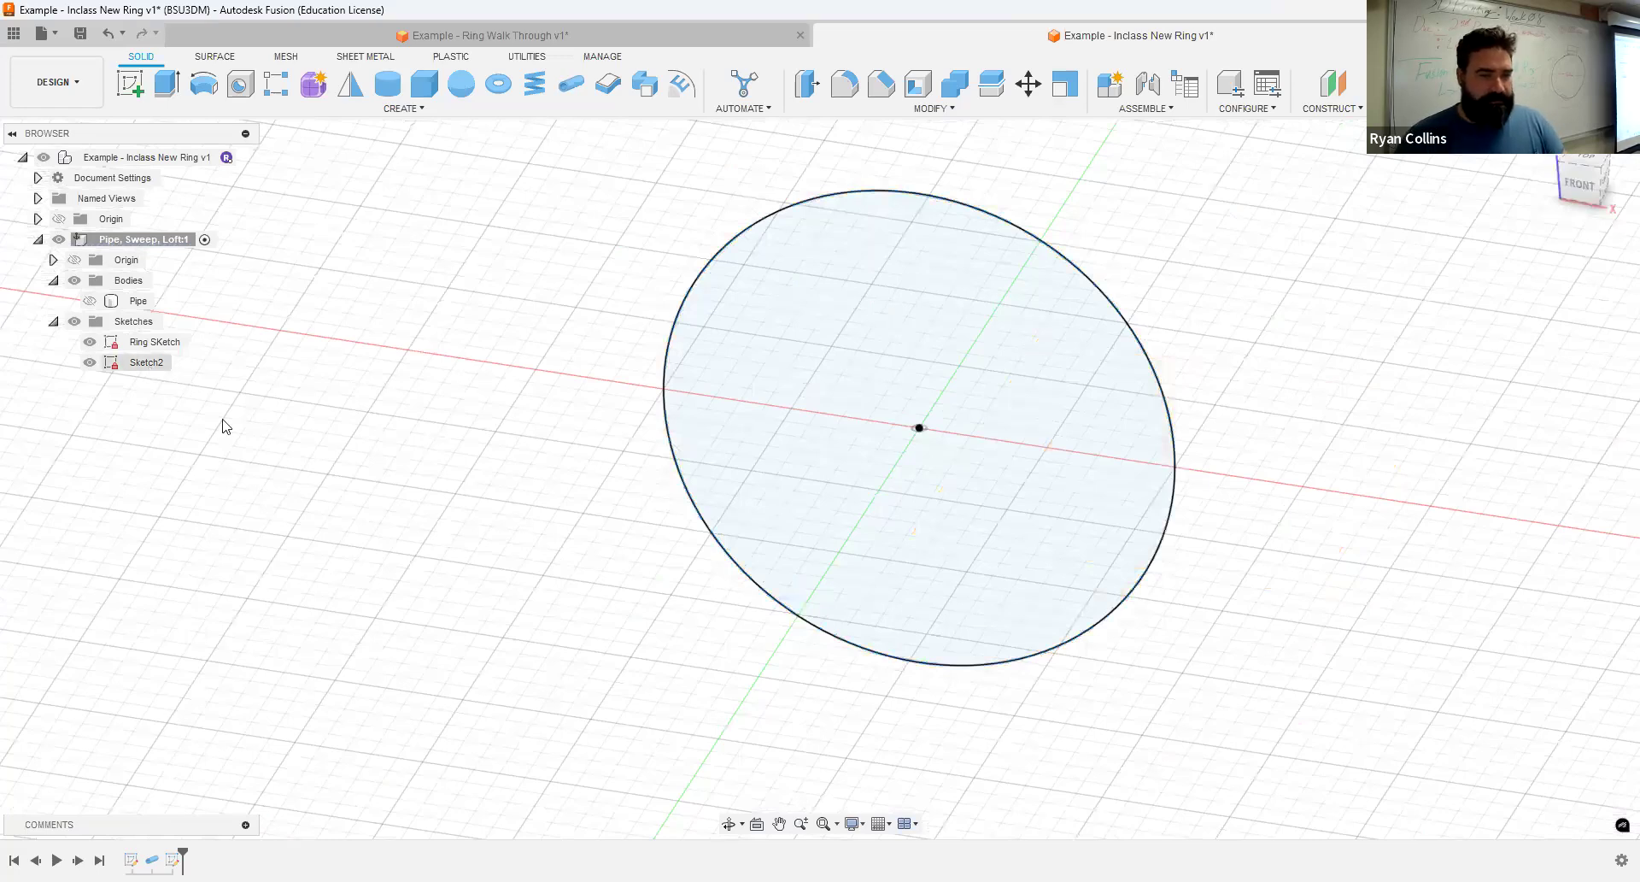
- Reopen Sketch2 for editing and project the ring circle into it
left_click(145, 366)
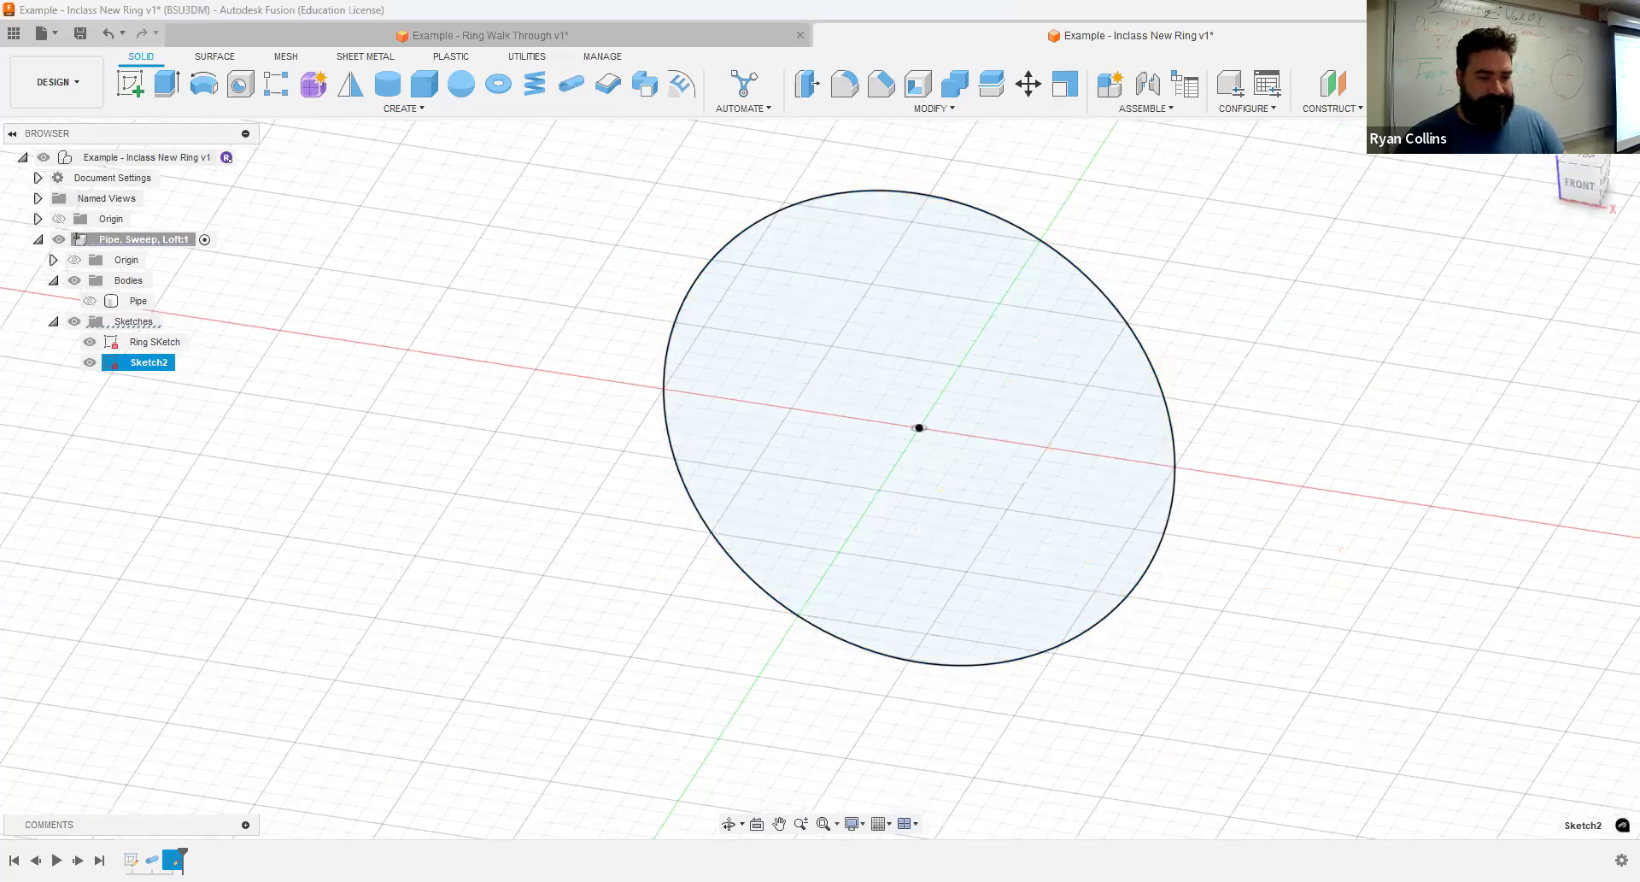
right_click(224, 673)
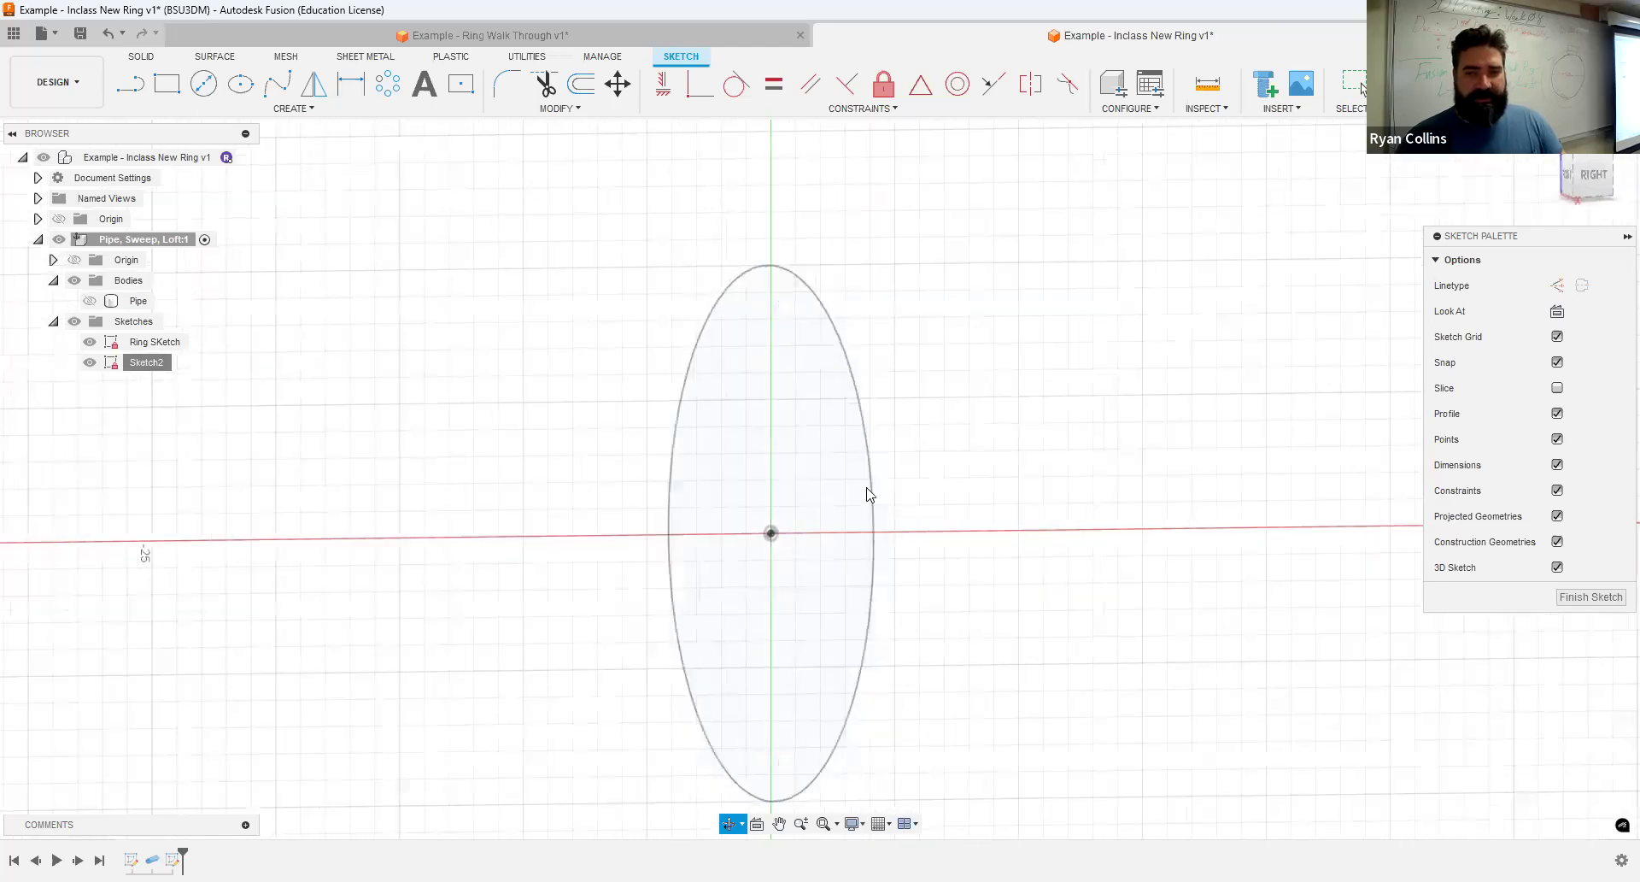
left_click(1613, 188)
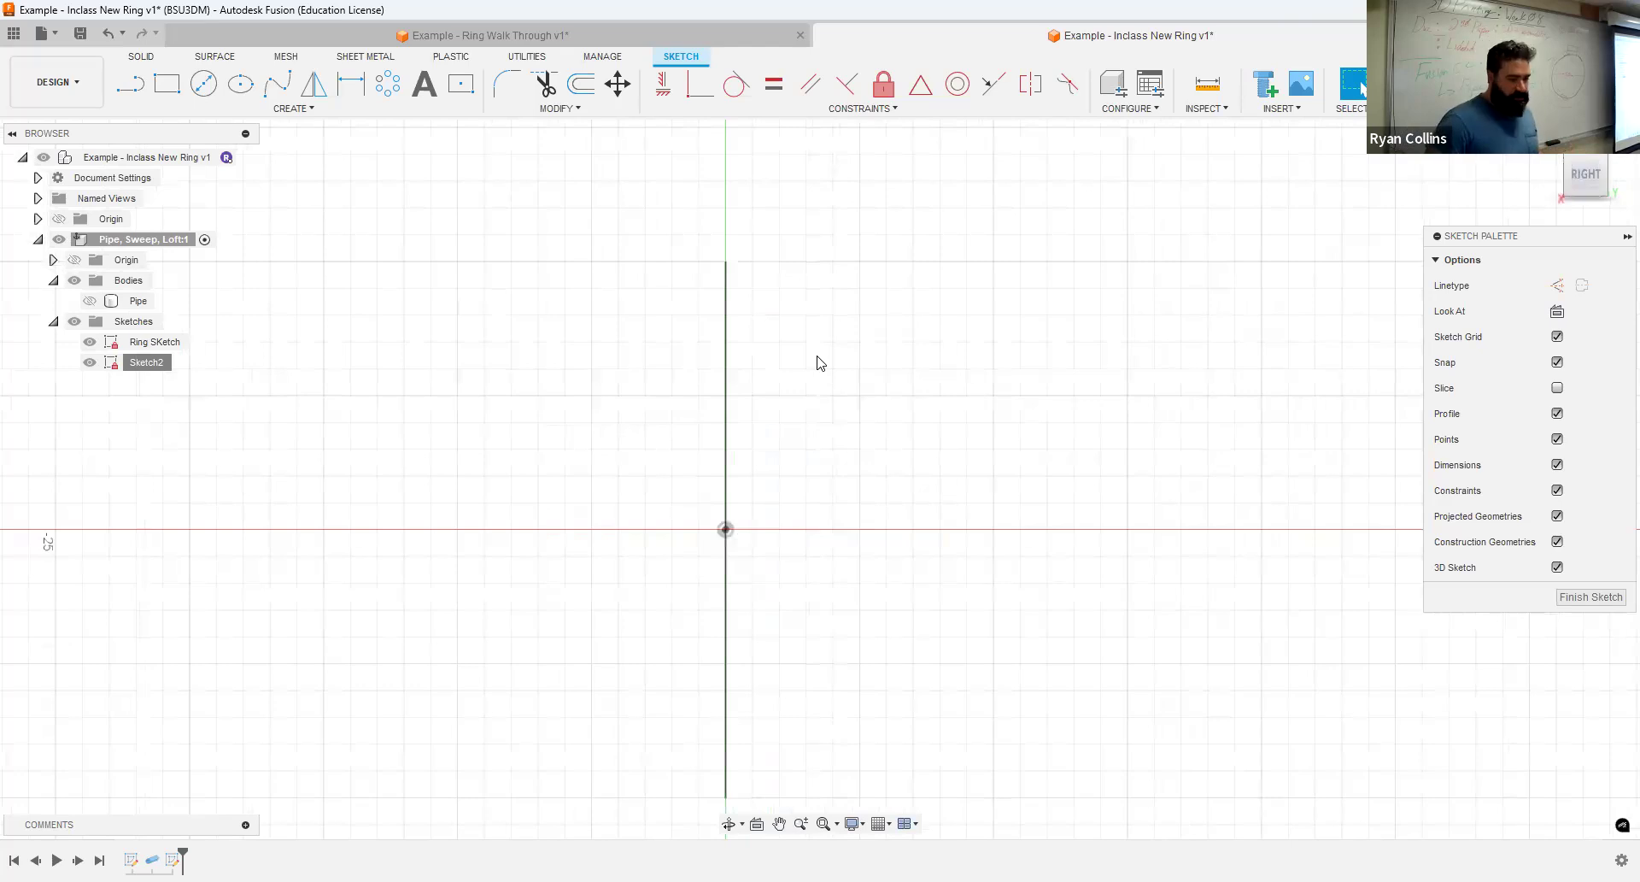
key("p")
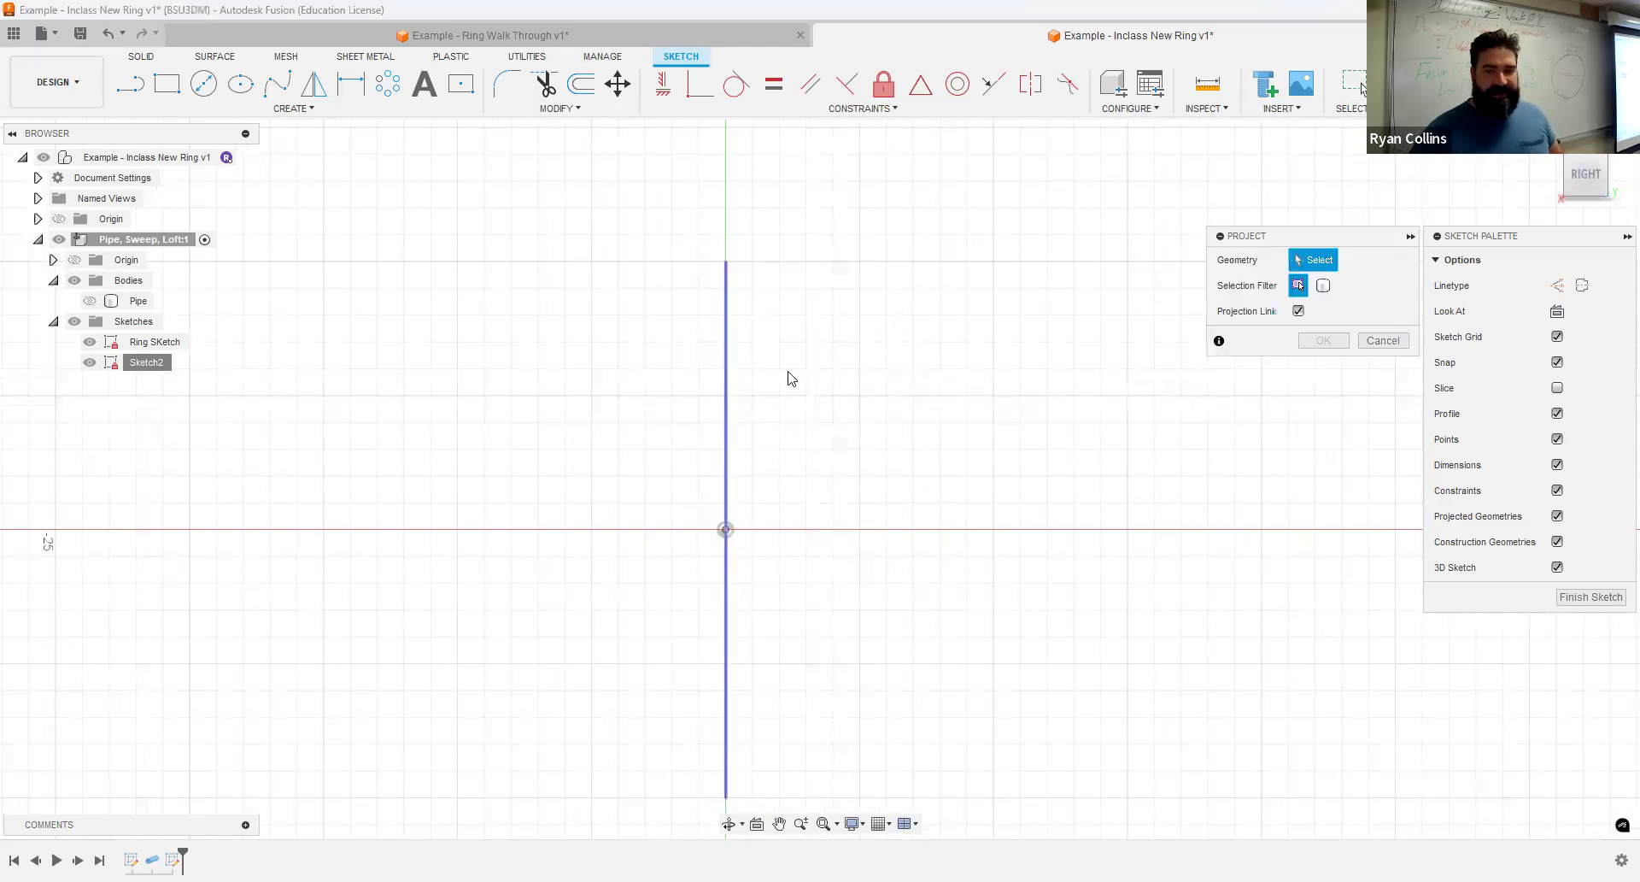
key("Escape")
- Draw a 2-point circle standing on the upper endpoint of the projected ring line, its diameter running vertically upward
middle_click_drag(914, 412, 976, 420, "shift")
middle_click_drag(851, 493, 835, 411)
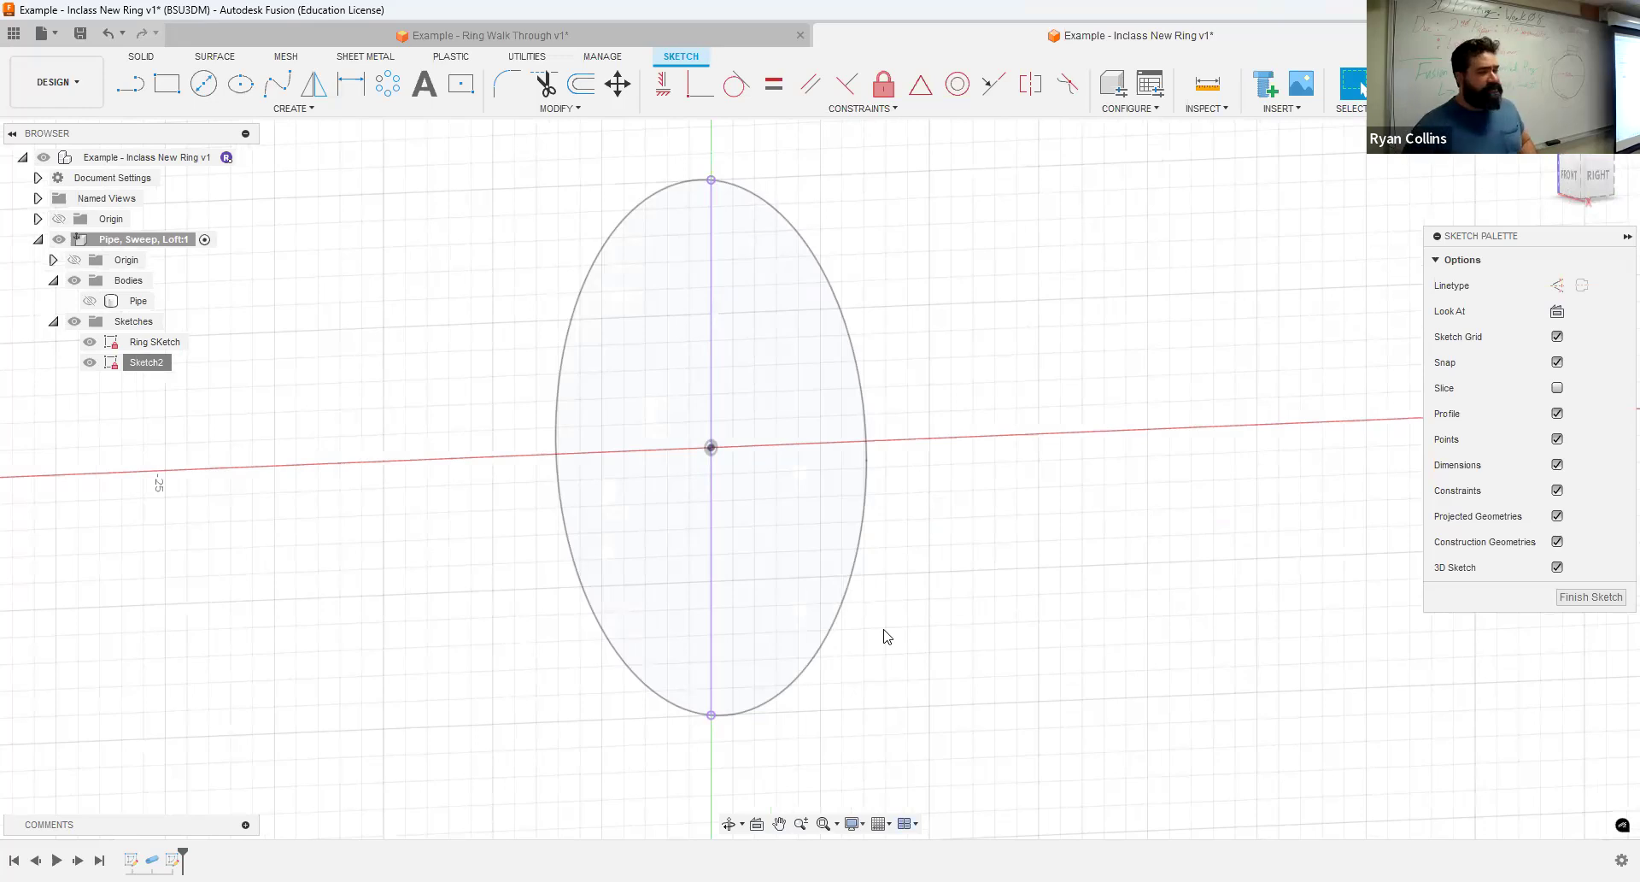
left_click(1598, 175)
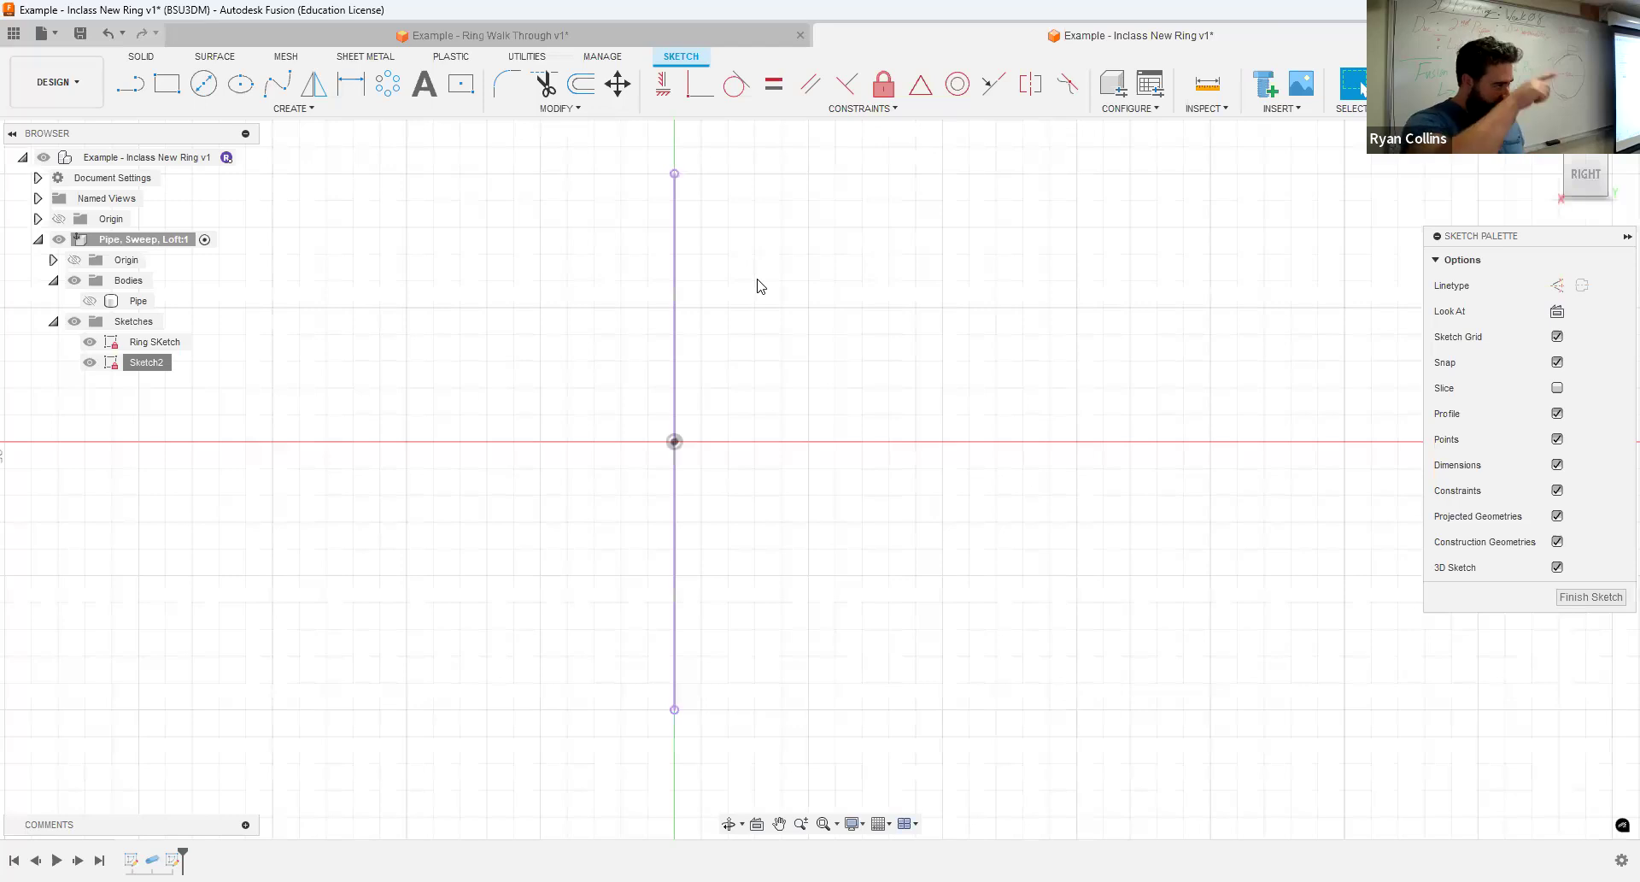
middle_click_drag(832, 311, 869, 368)
scroll(867, 362, "down", 2)
scroll(868, 363, "up", 2)
middle_click_drag(904, 314, 931, 391)
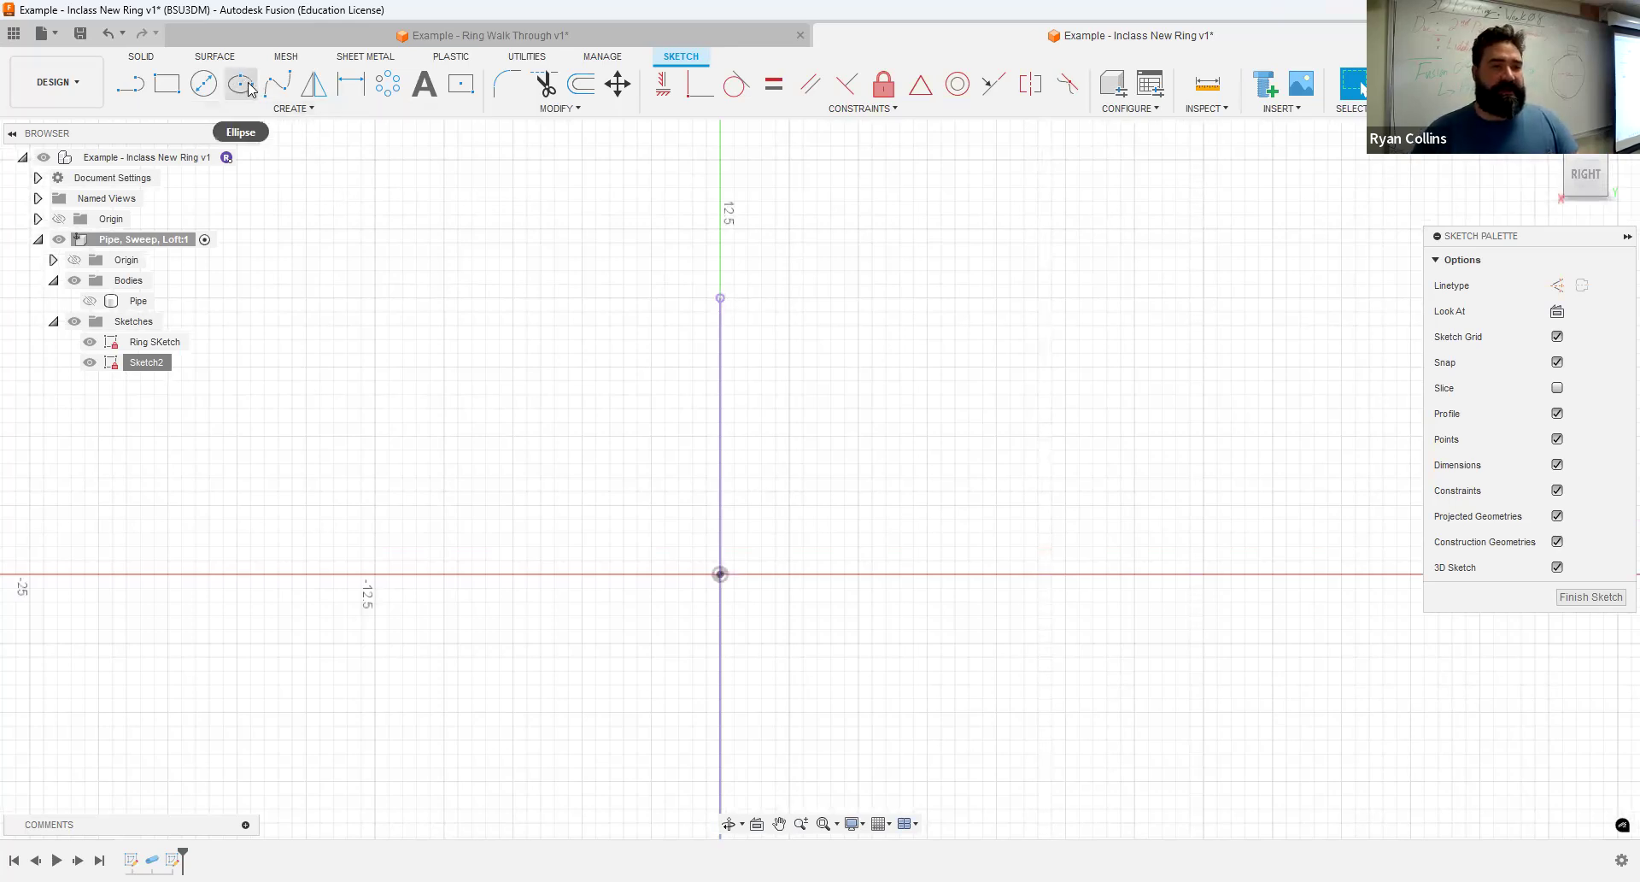
left_click(289, 108)
mouse_move(190, 162)
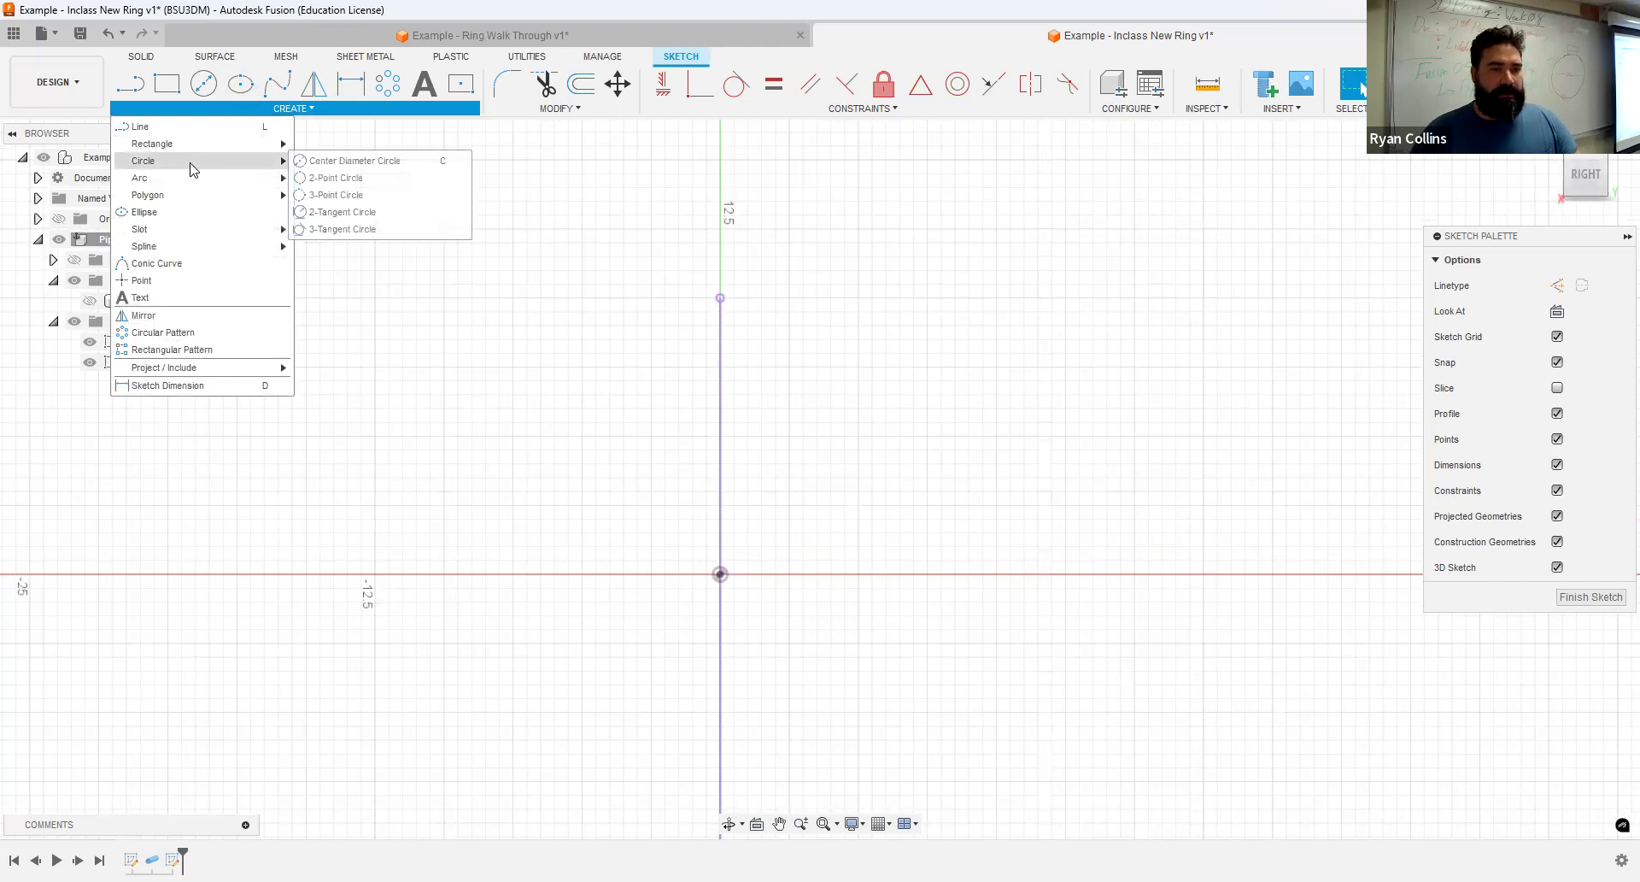
left_click(333, 177)
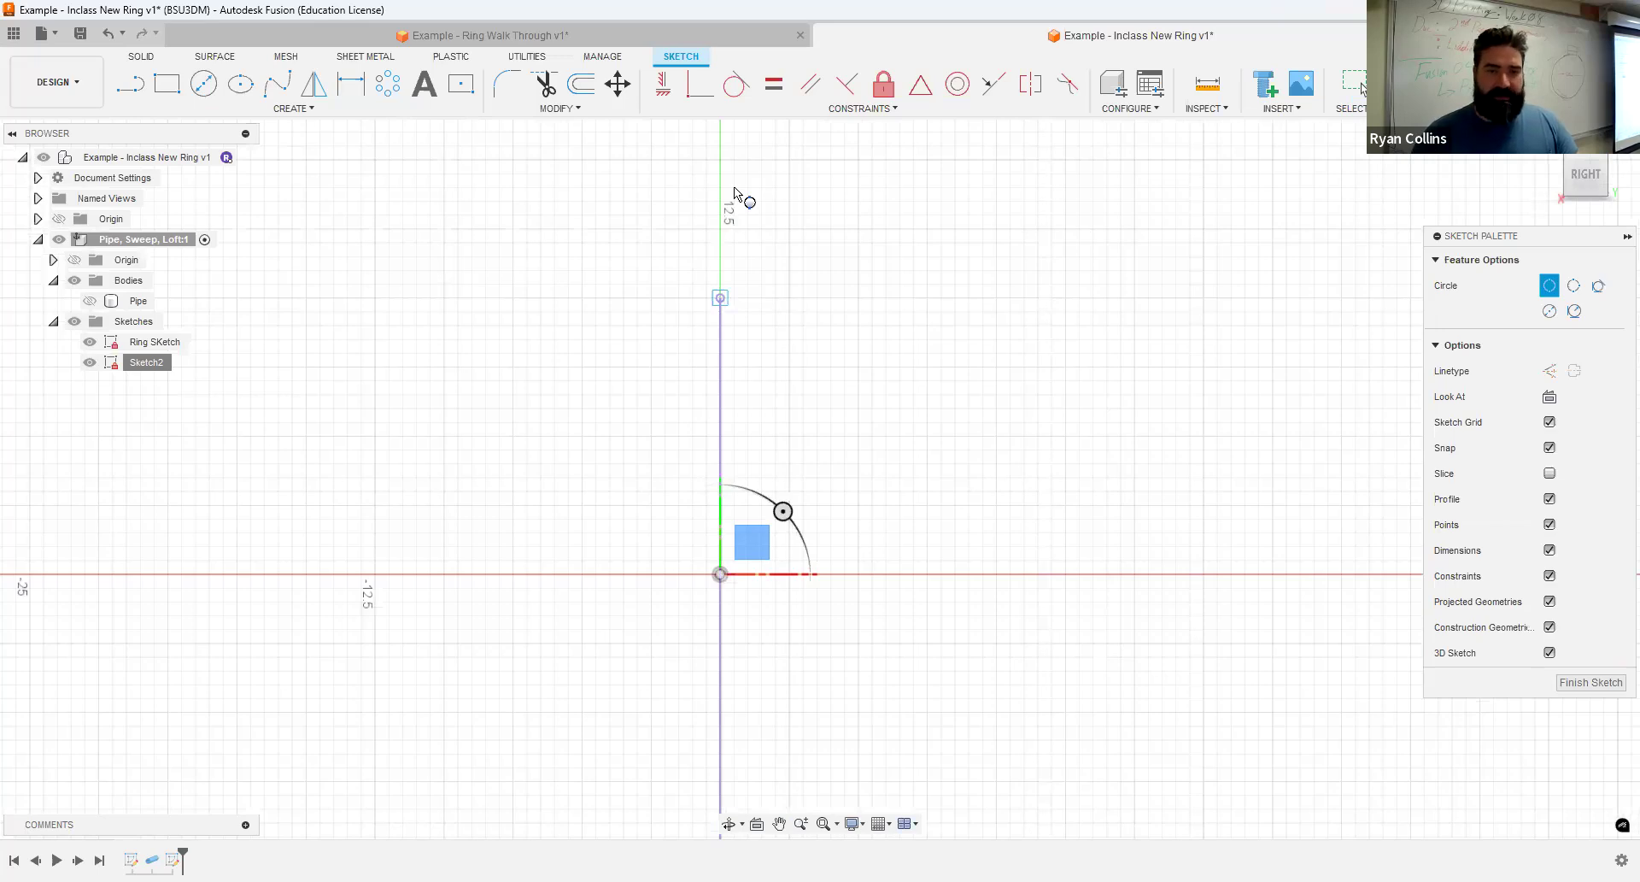
left_click(722, 187)
left_click(896, 255)
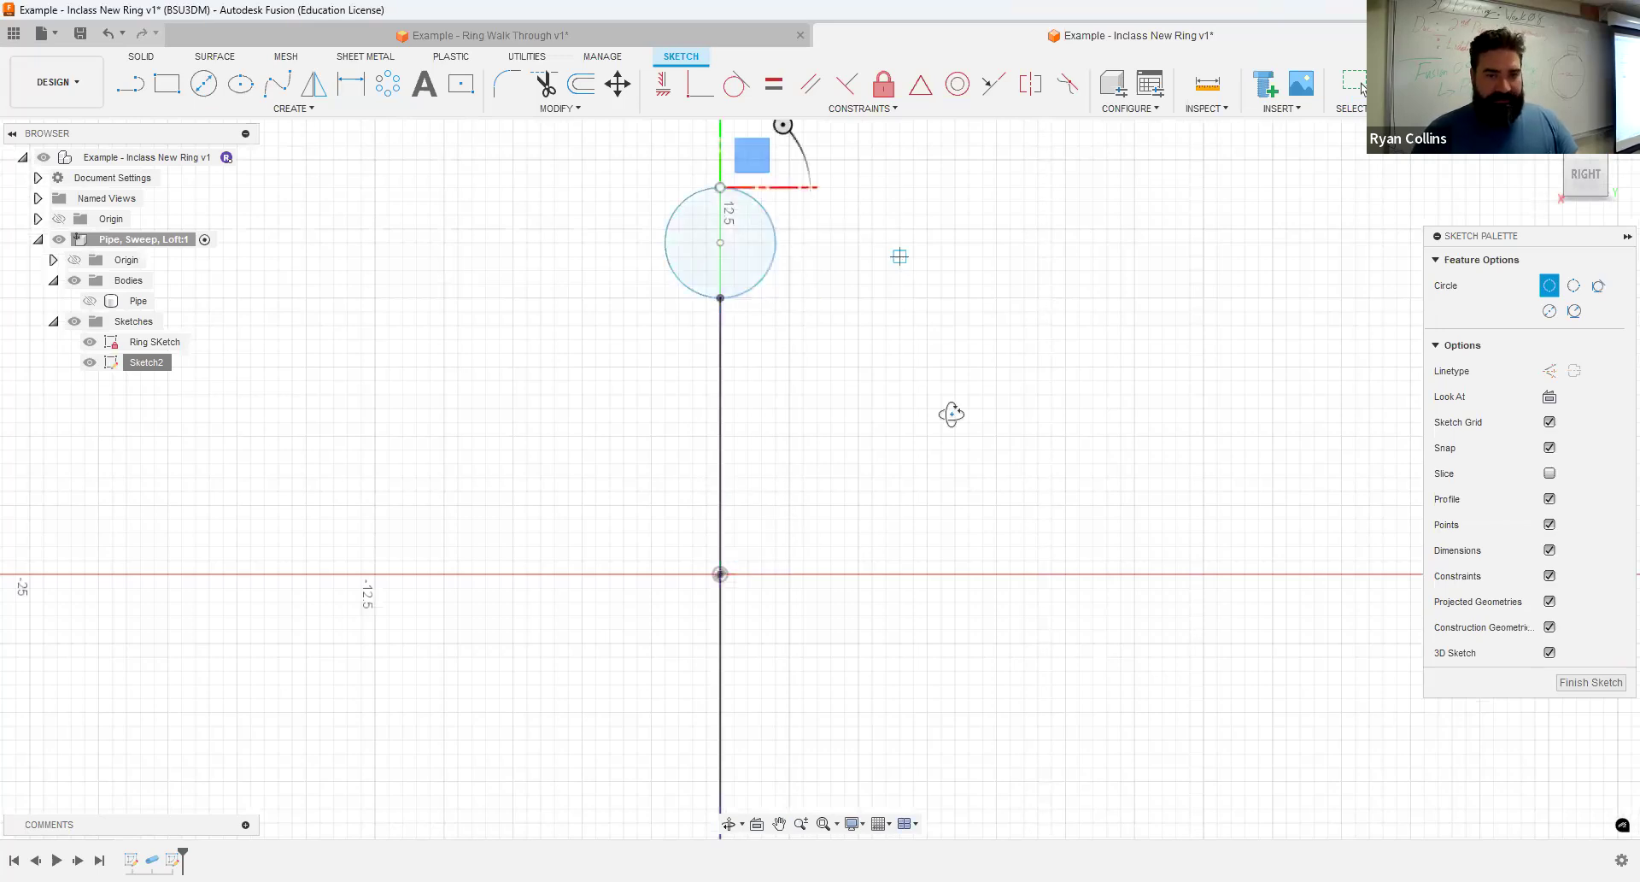
middle_click_drag(951, 414, 926, 436, "shift")
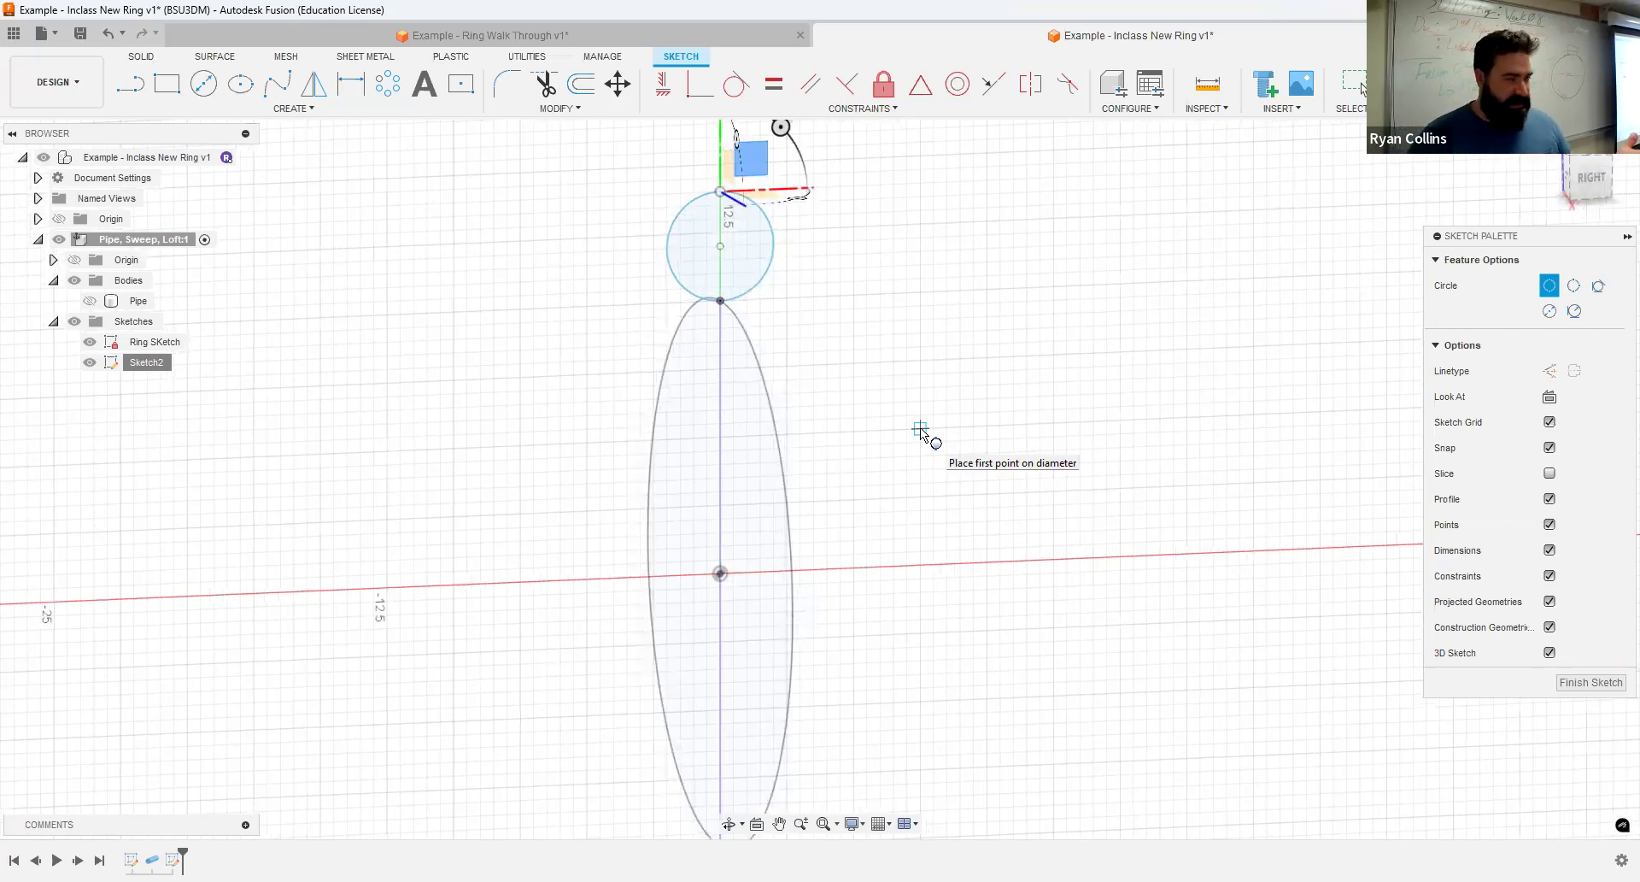
scroll(818, 283, "up", 3)
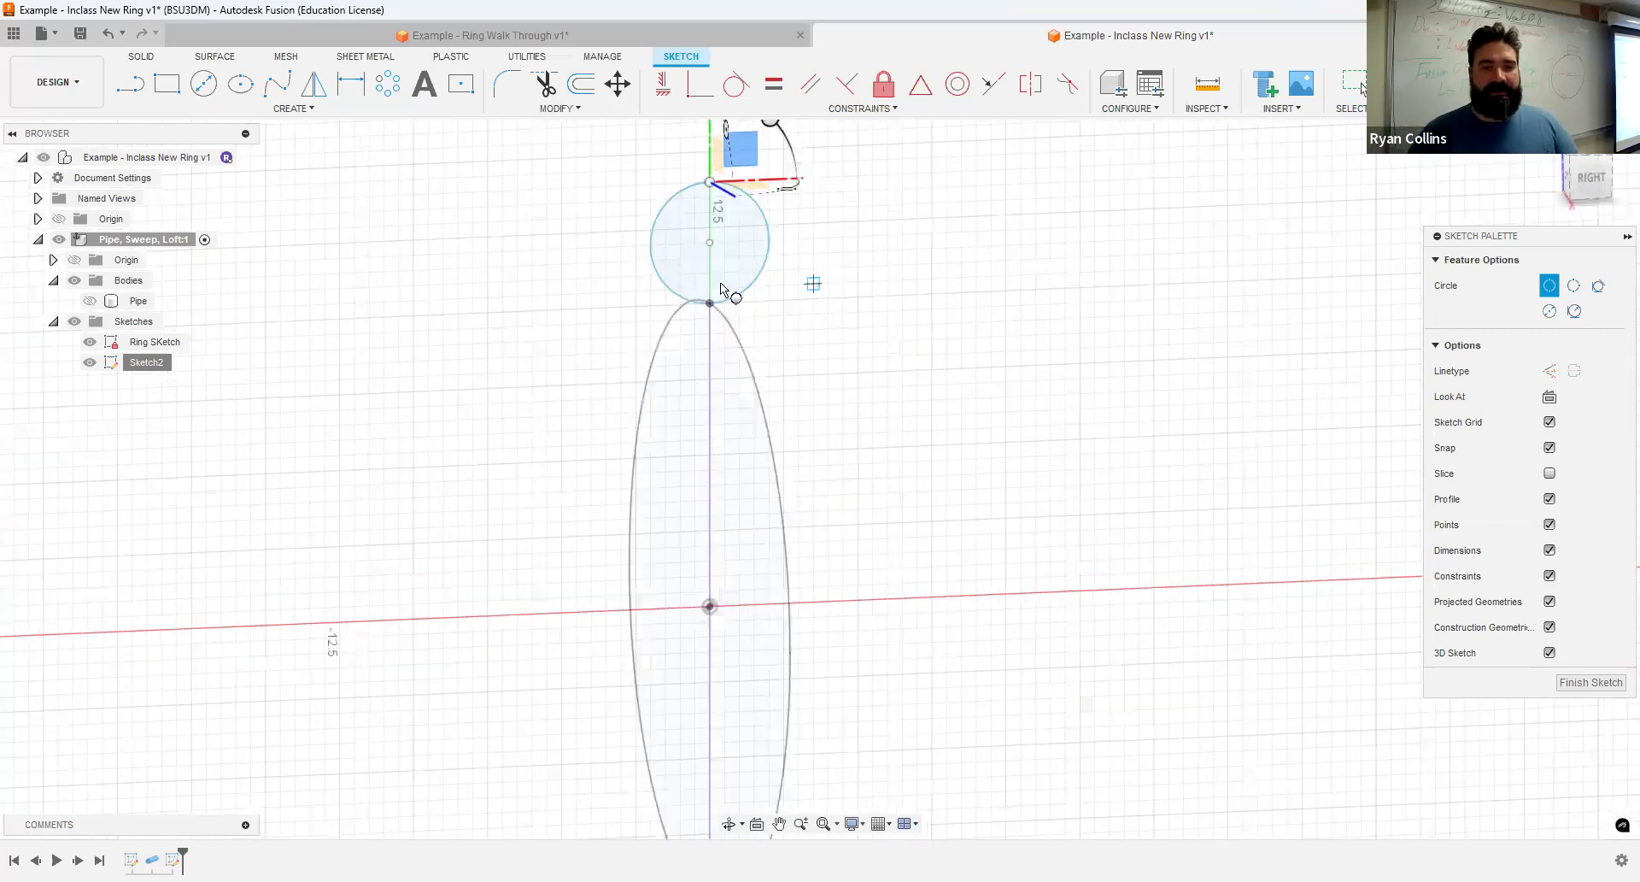
left_click(198, 86)
left_click(198, 87)
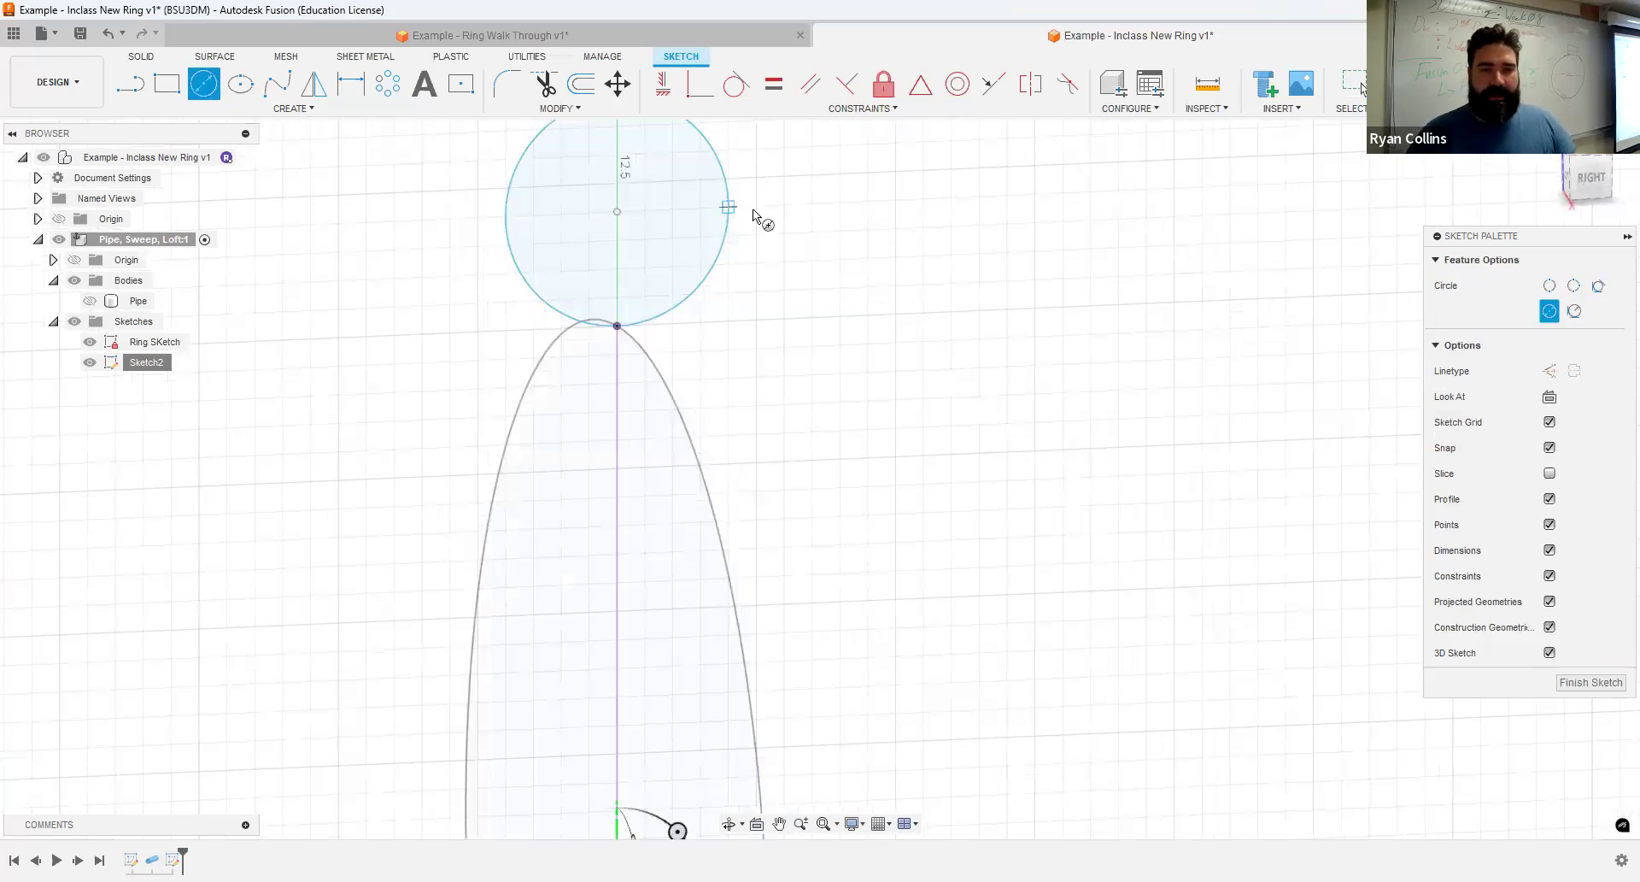
left_click(728, 208)
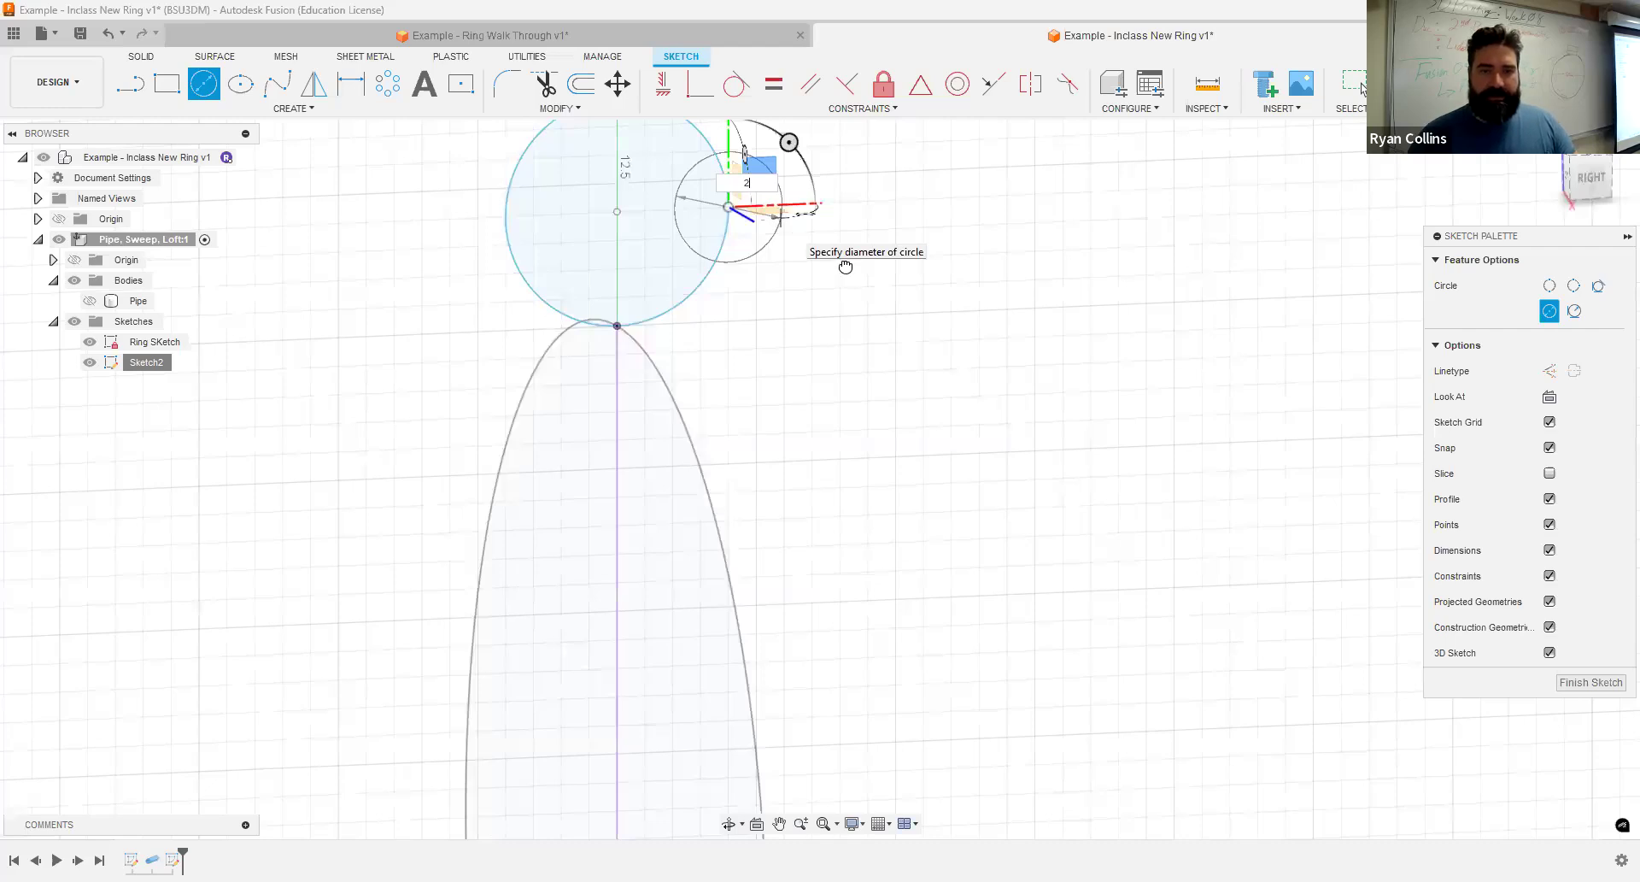
key("Escape")
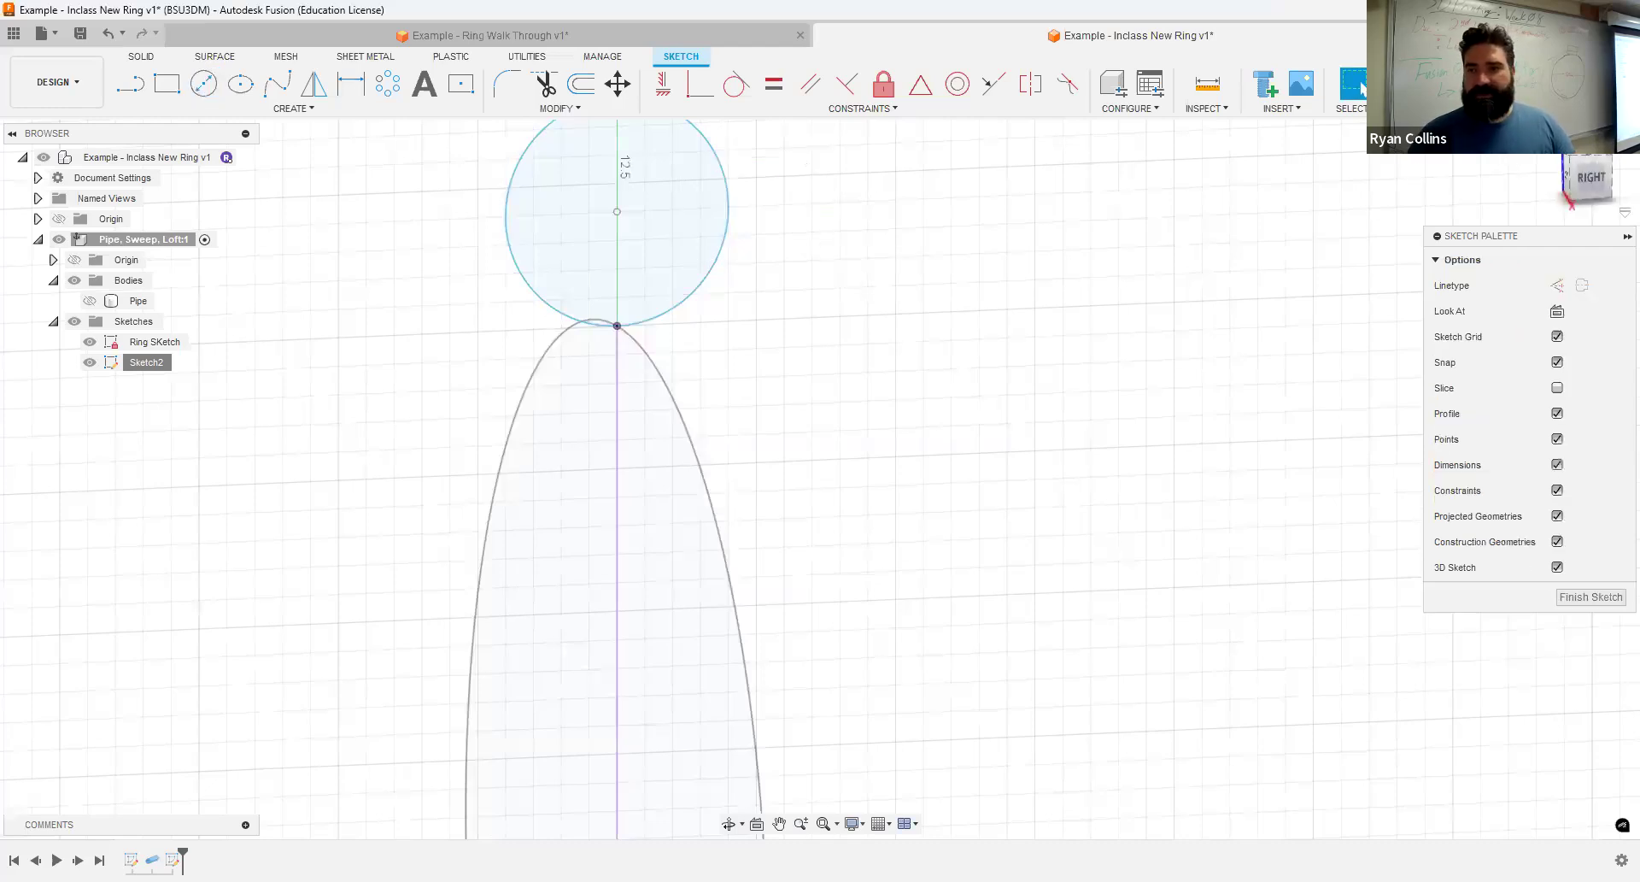
- Draw a 2 mm center diameter circle centered on the right quadrant of the larger profile circle
left_click(1582, 176)
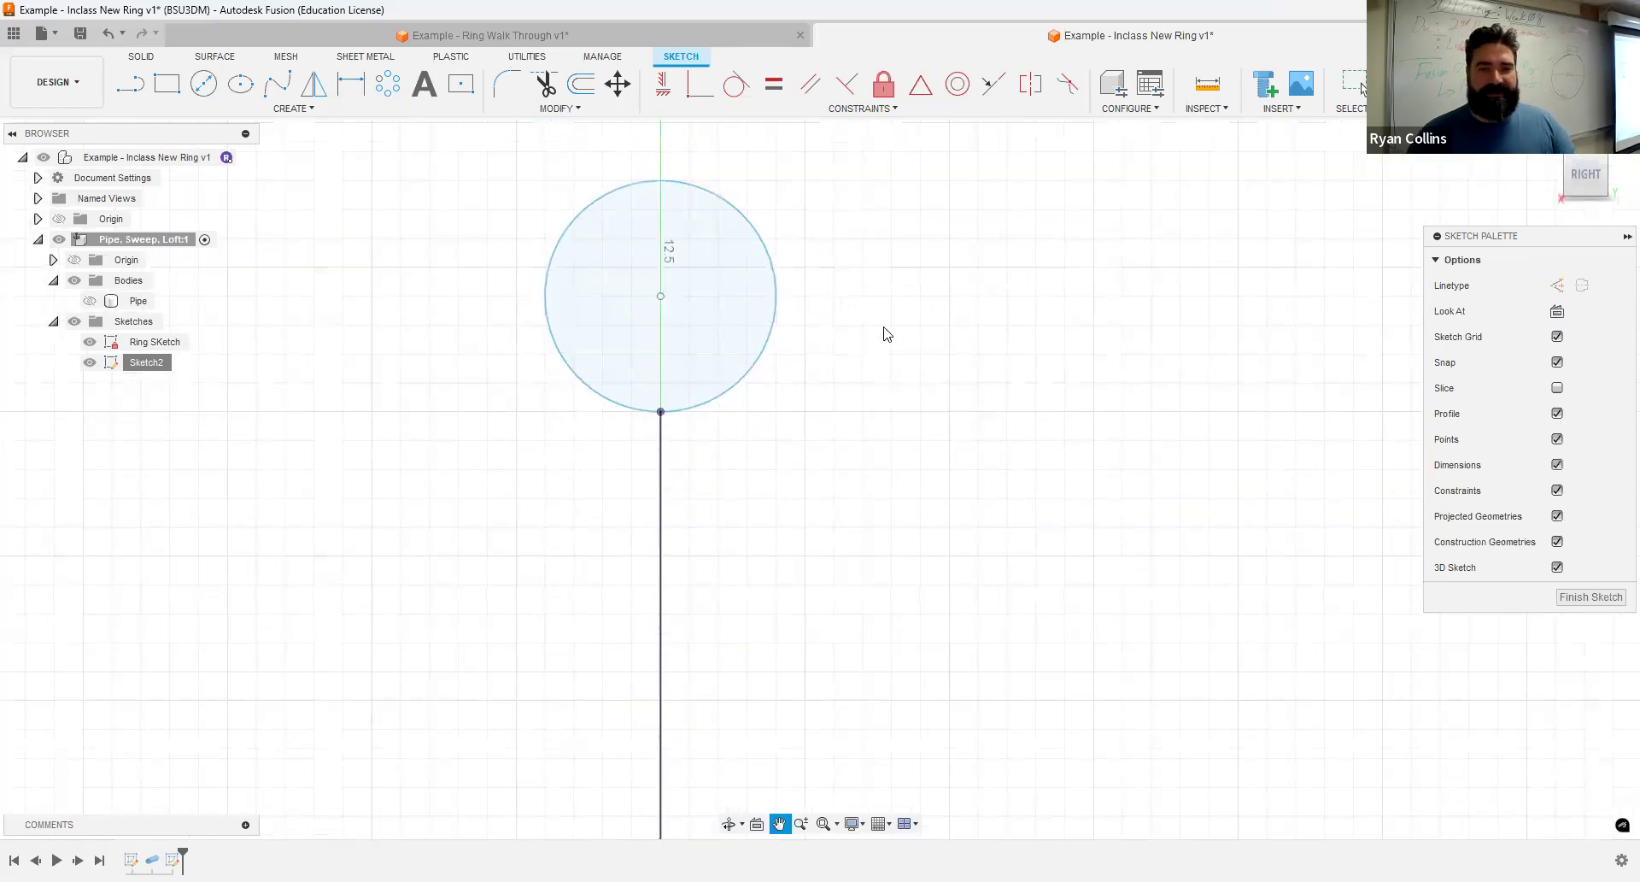
left_click(203, 83)
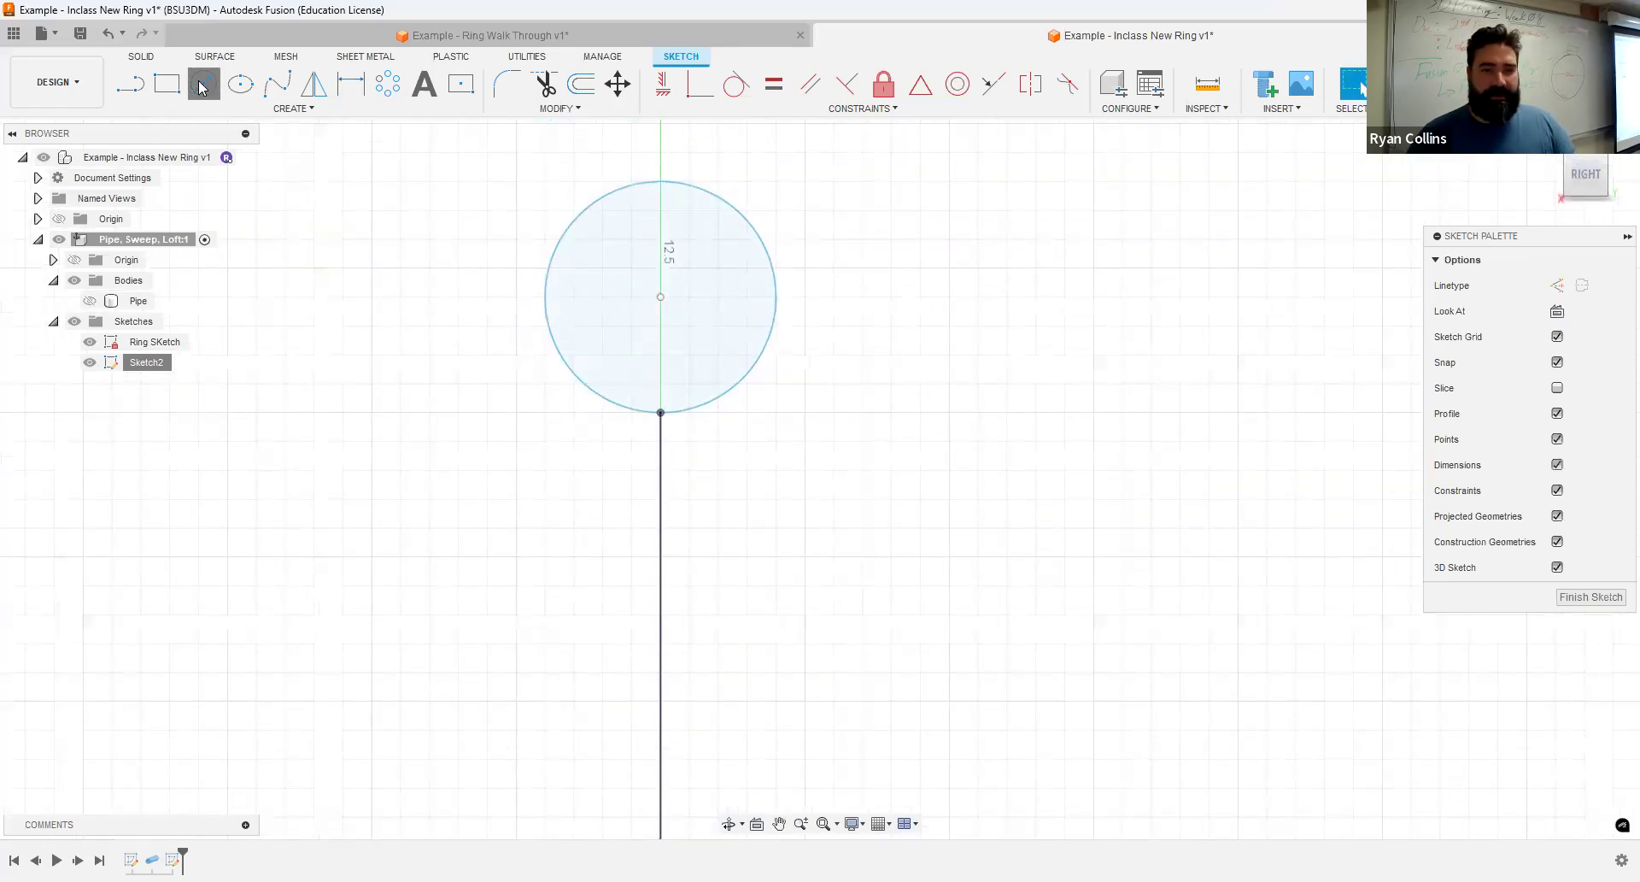
left_click(776, 297)
type("2")
key("Return")
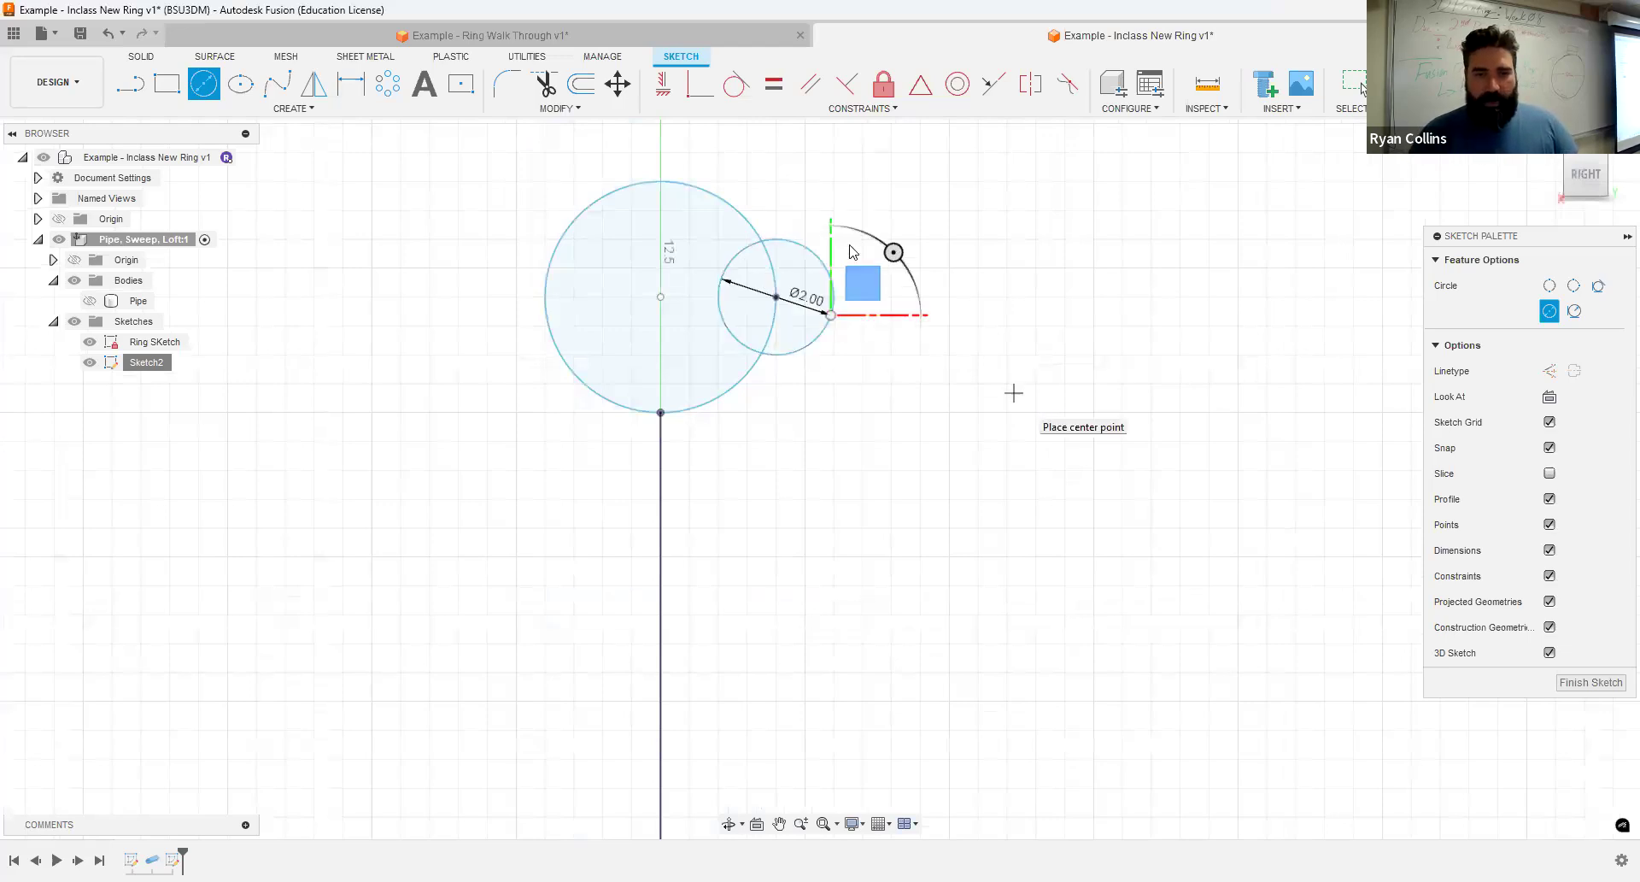
key("Escape")
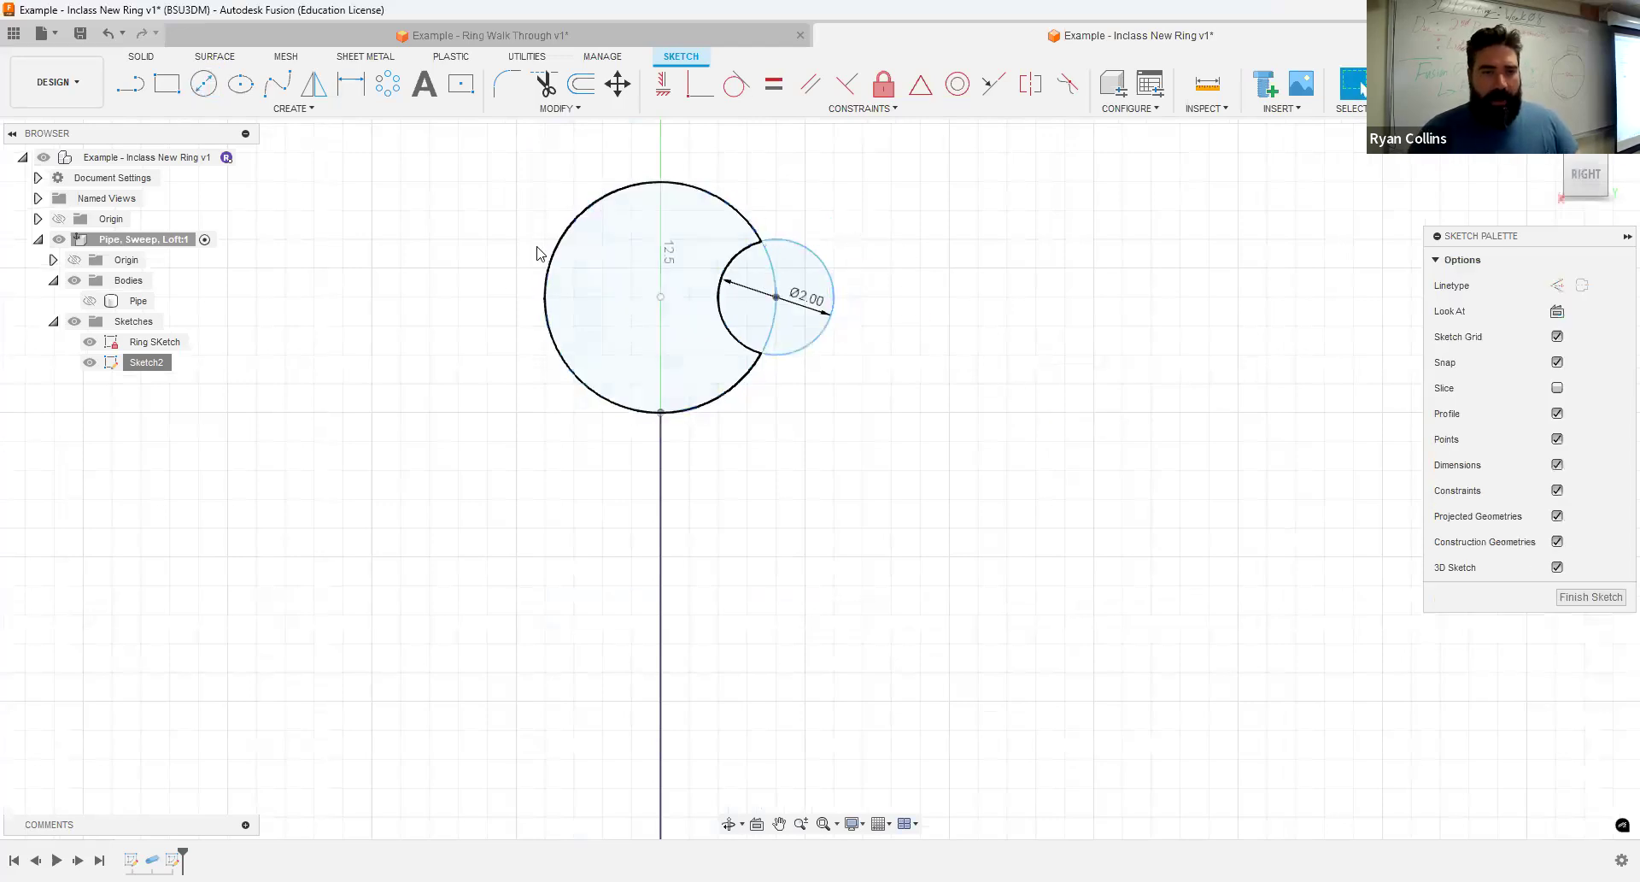
- Draw a small center rectangle on the left quadrant of the larger profile circle and finish the sketch
left_click(461, 85)
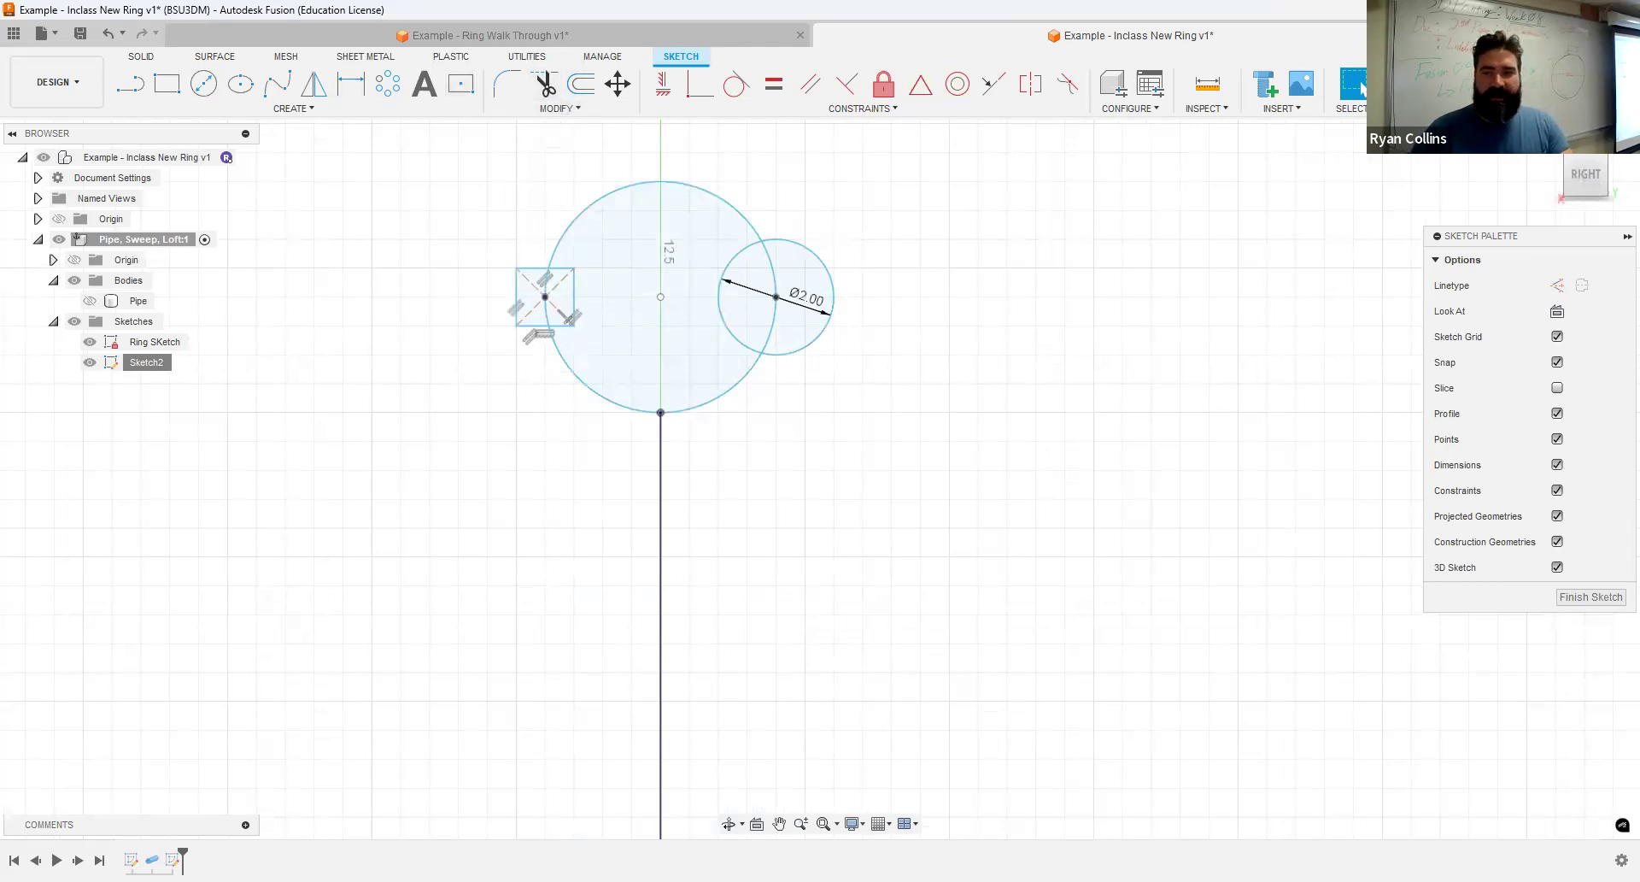
left_click(1409, 84)
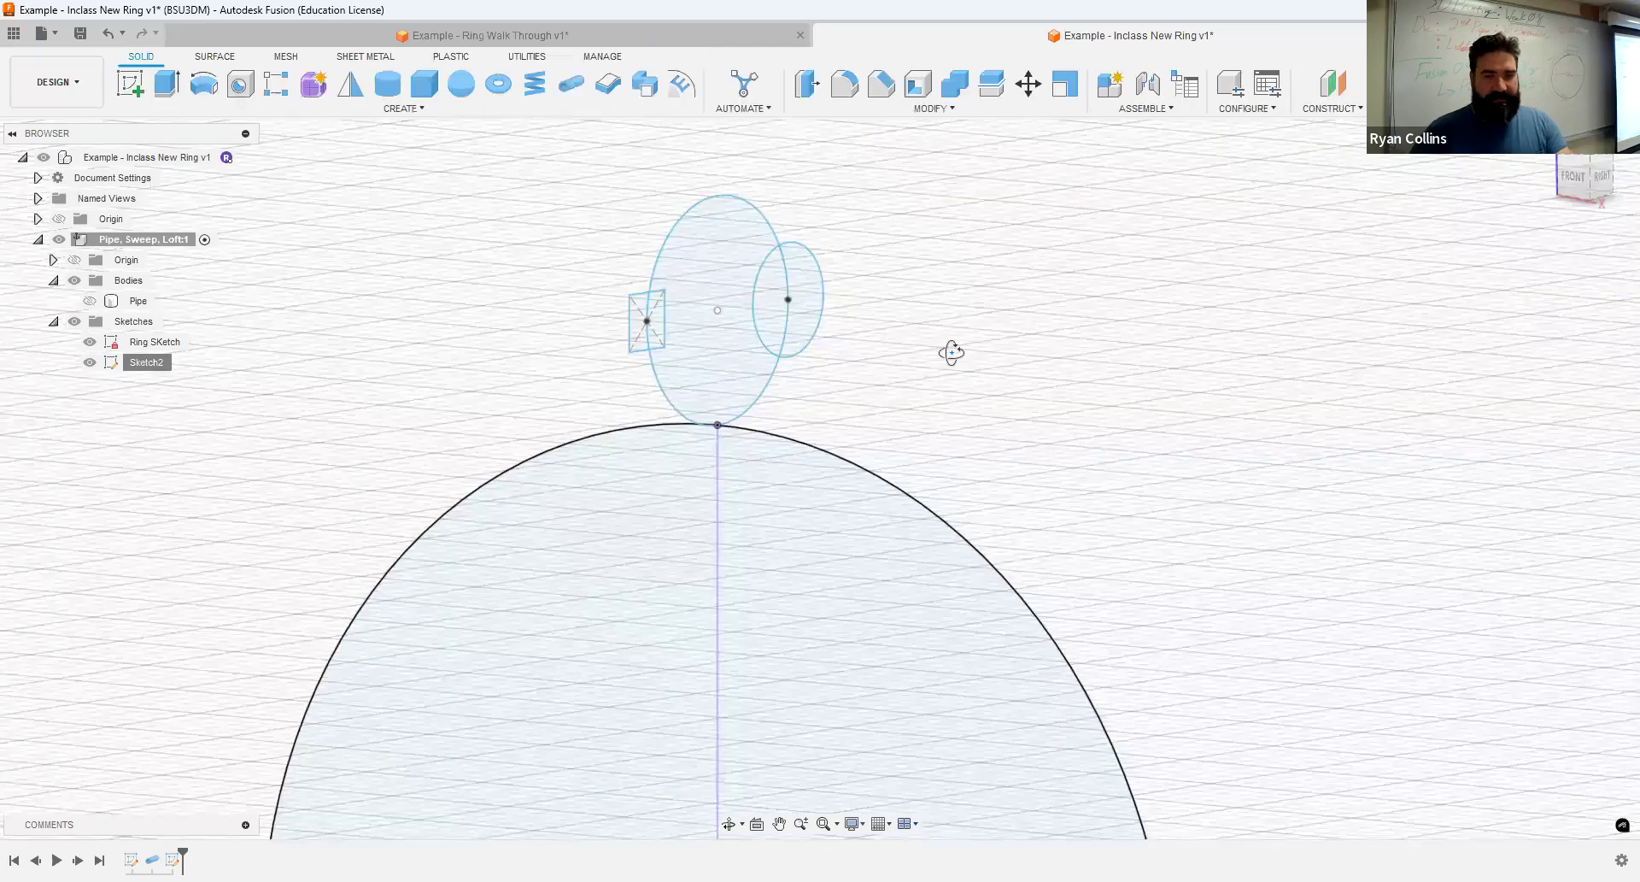
mouse_move(948, 351)
middle_mouse_down("shift")
mouse_move(919, 354)
mouse_move(959, 365)
mouse_move(1043, 337)
middle_mouse_up("shift")
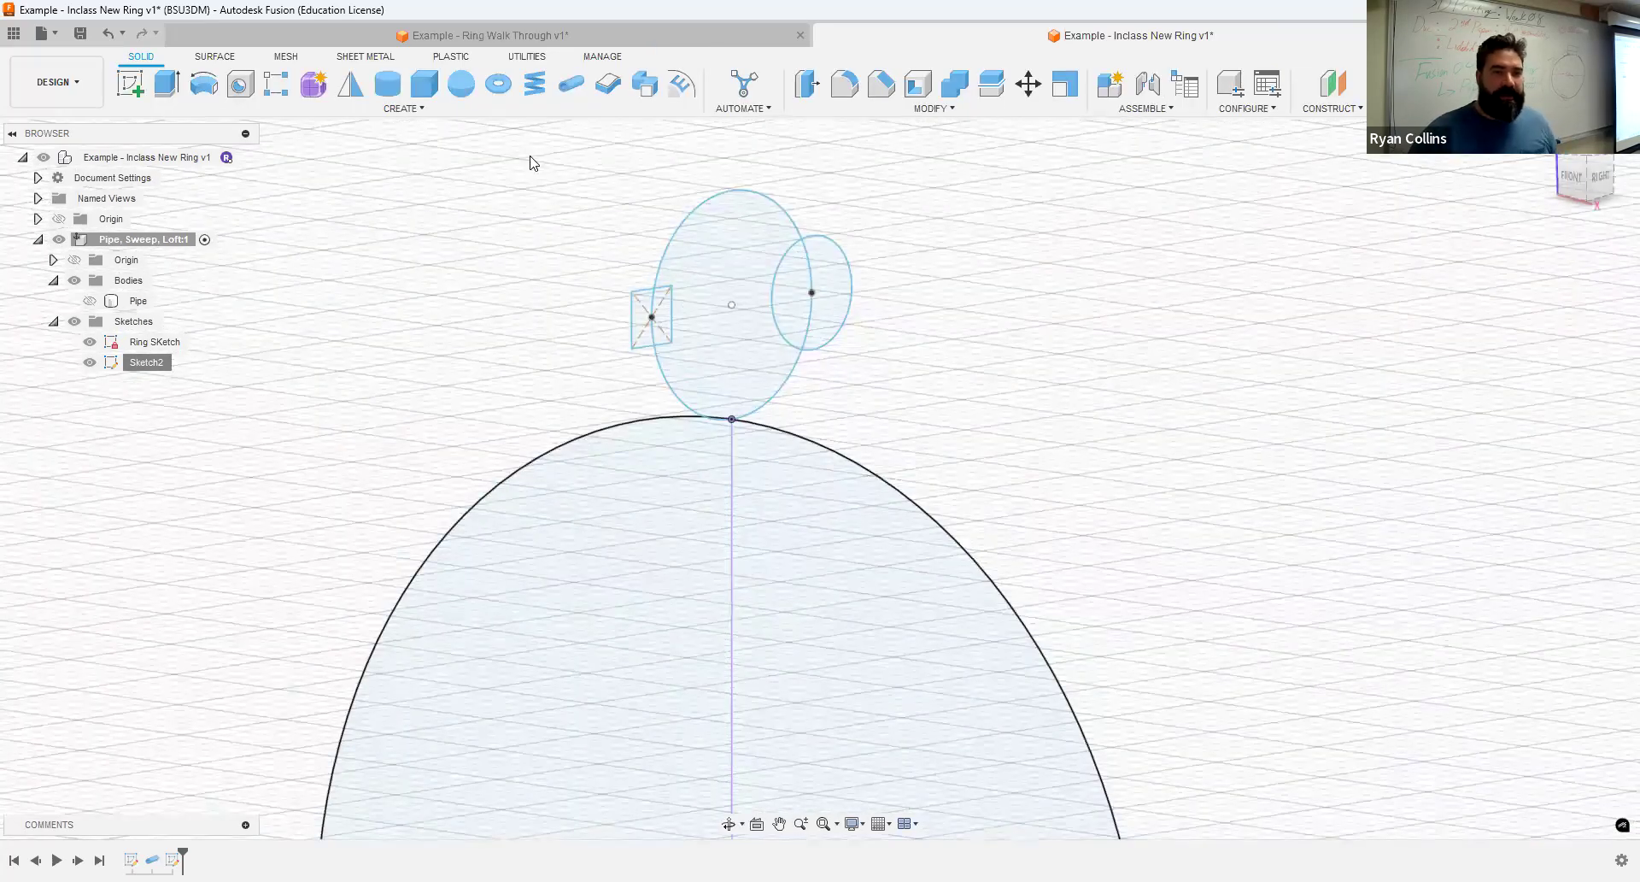
- Set up a single-path Sweep of all five profile regions along the ring circle, with perpendicular orientation and a new body
left_click(645, 88)
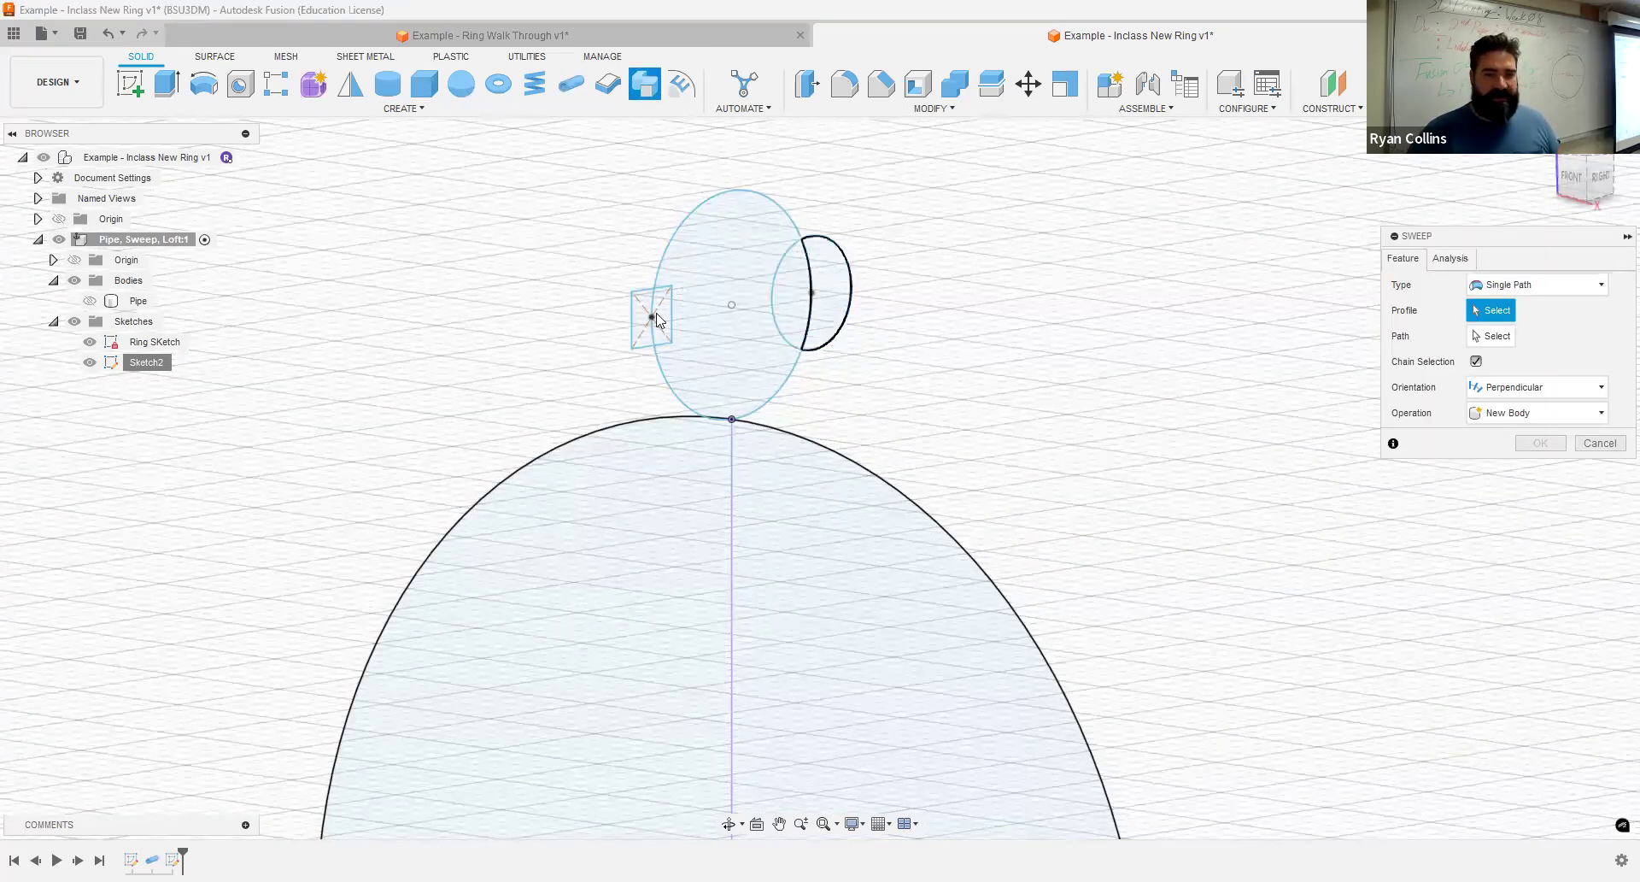
double_click(704, 302)
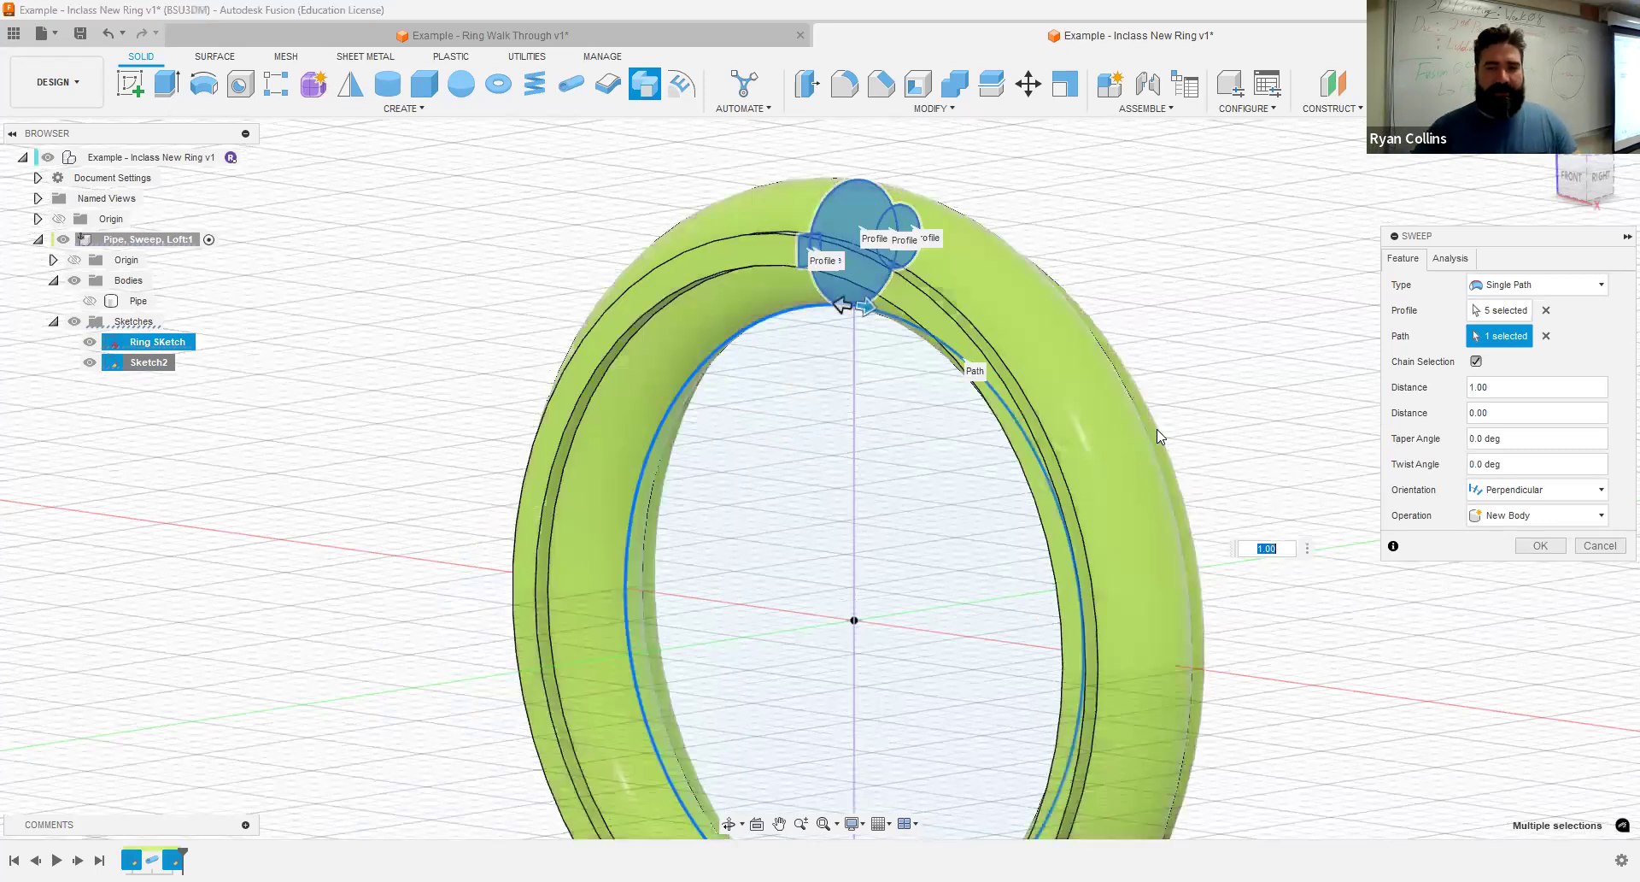
middle_click_drag(1091, 362, 1033, 393, "shift")
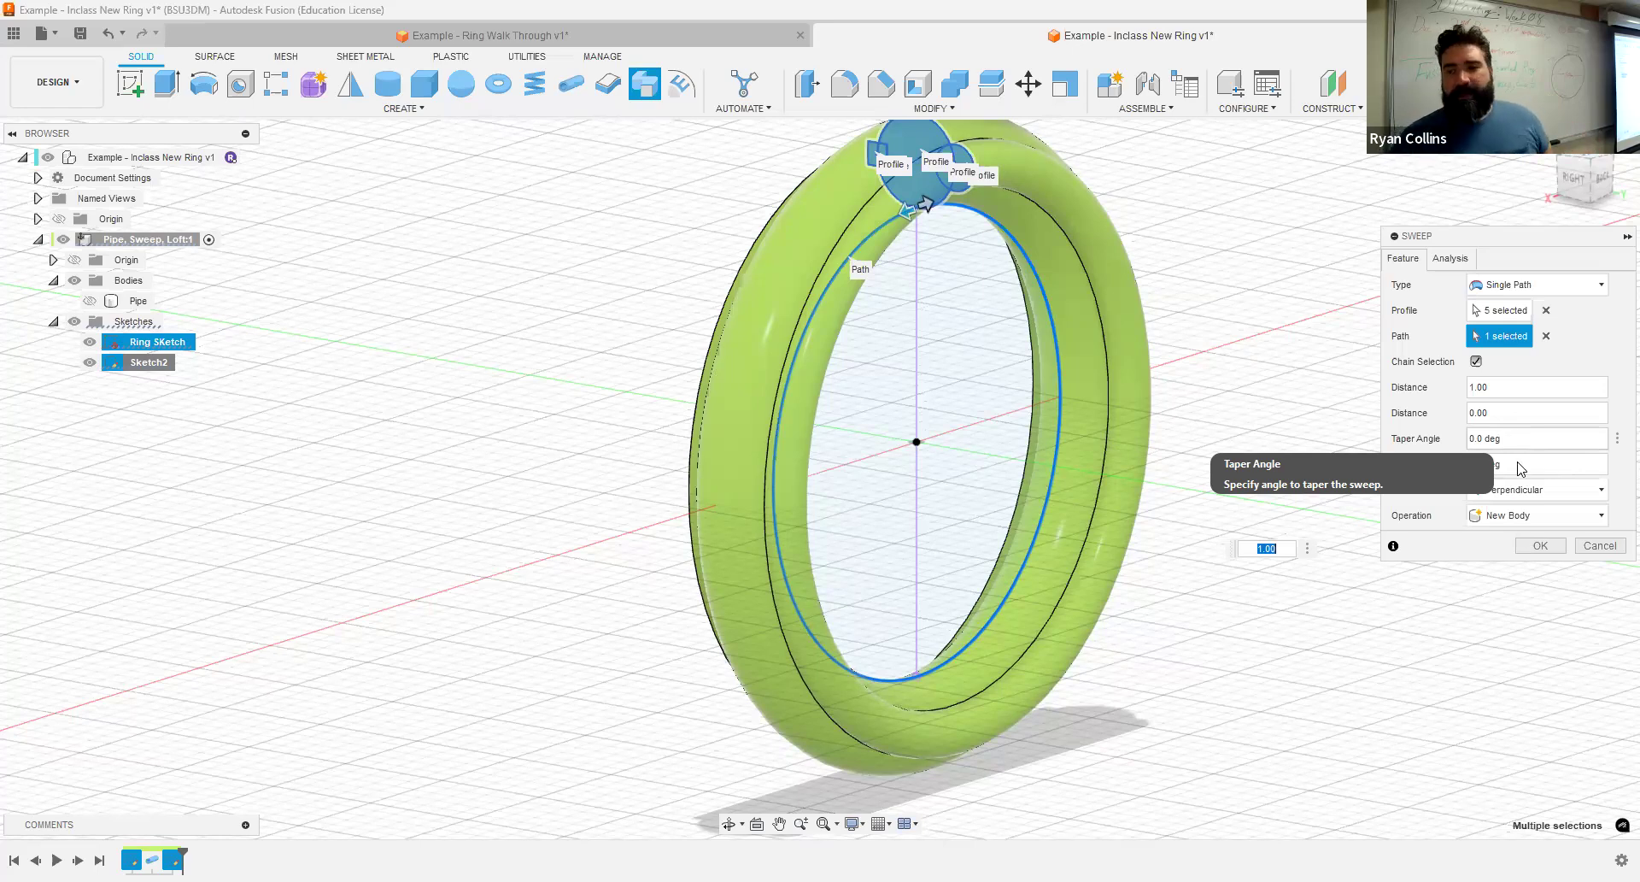
- Try twist angles of 180 and 360 degrees for the sweep
left_click_drag(1531, 463, 1446, 454)
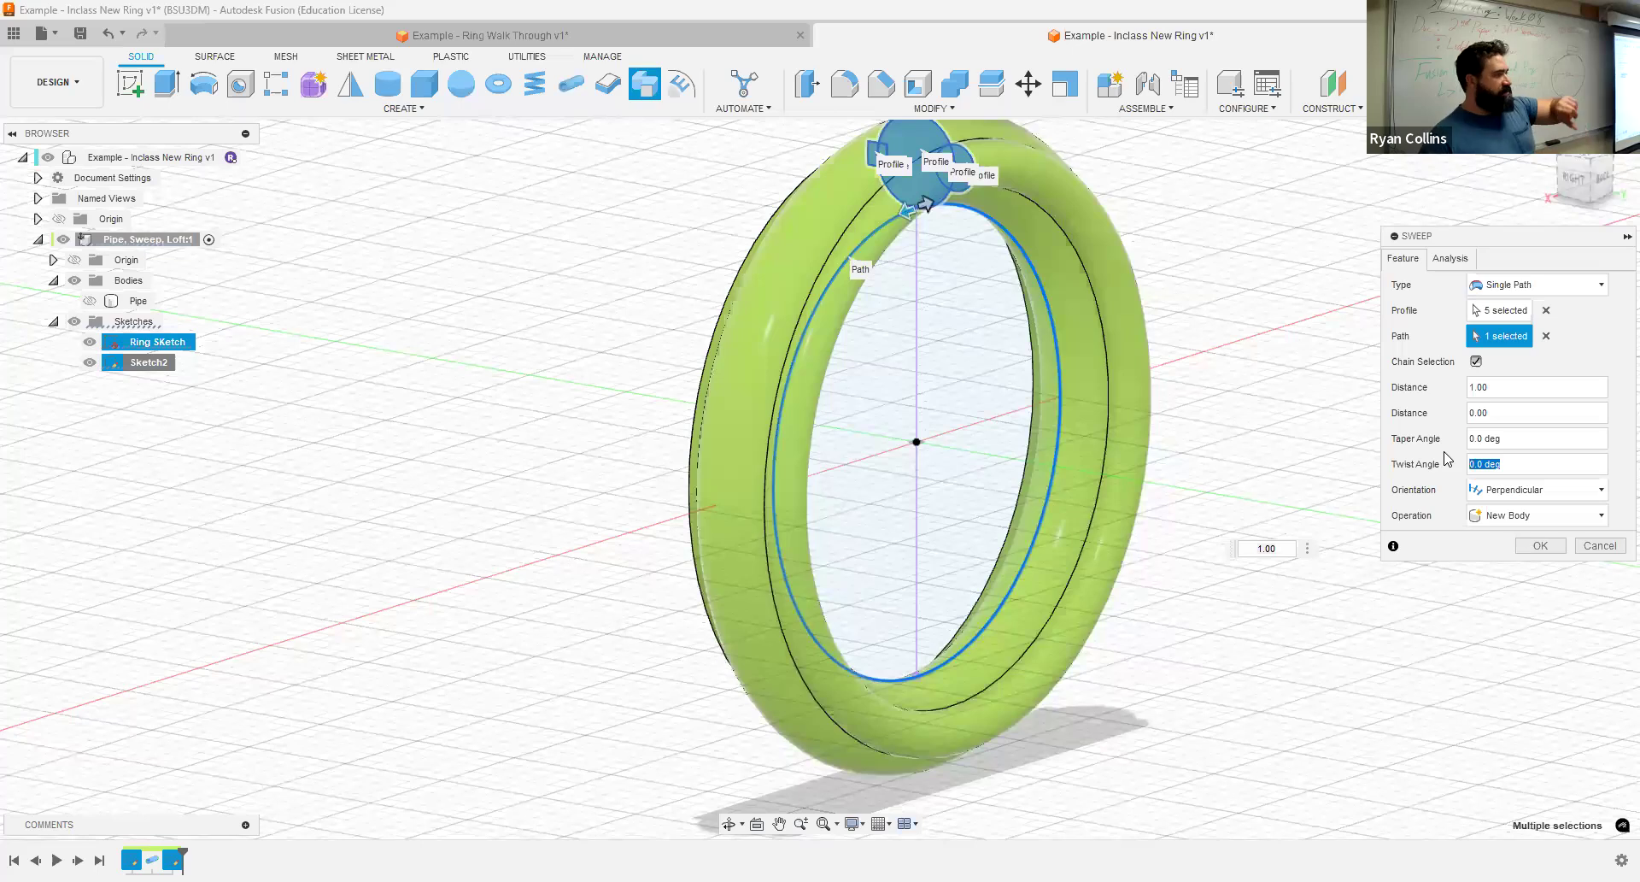
type("180")
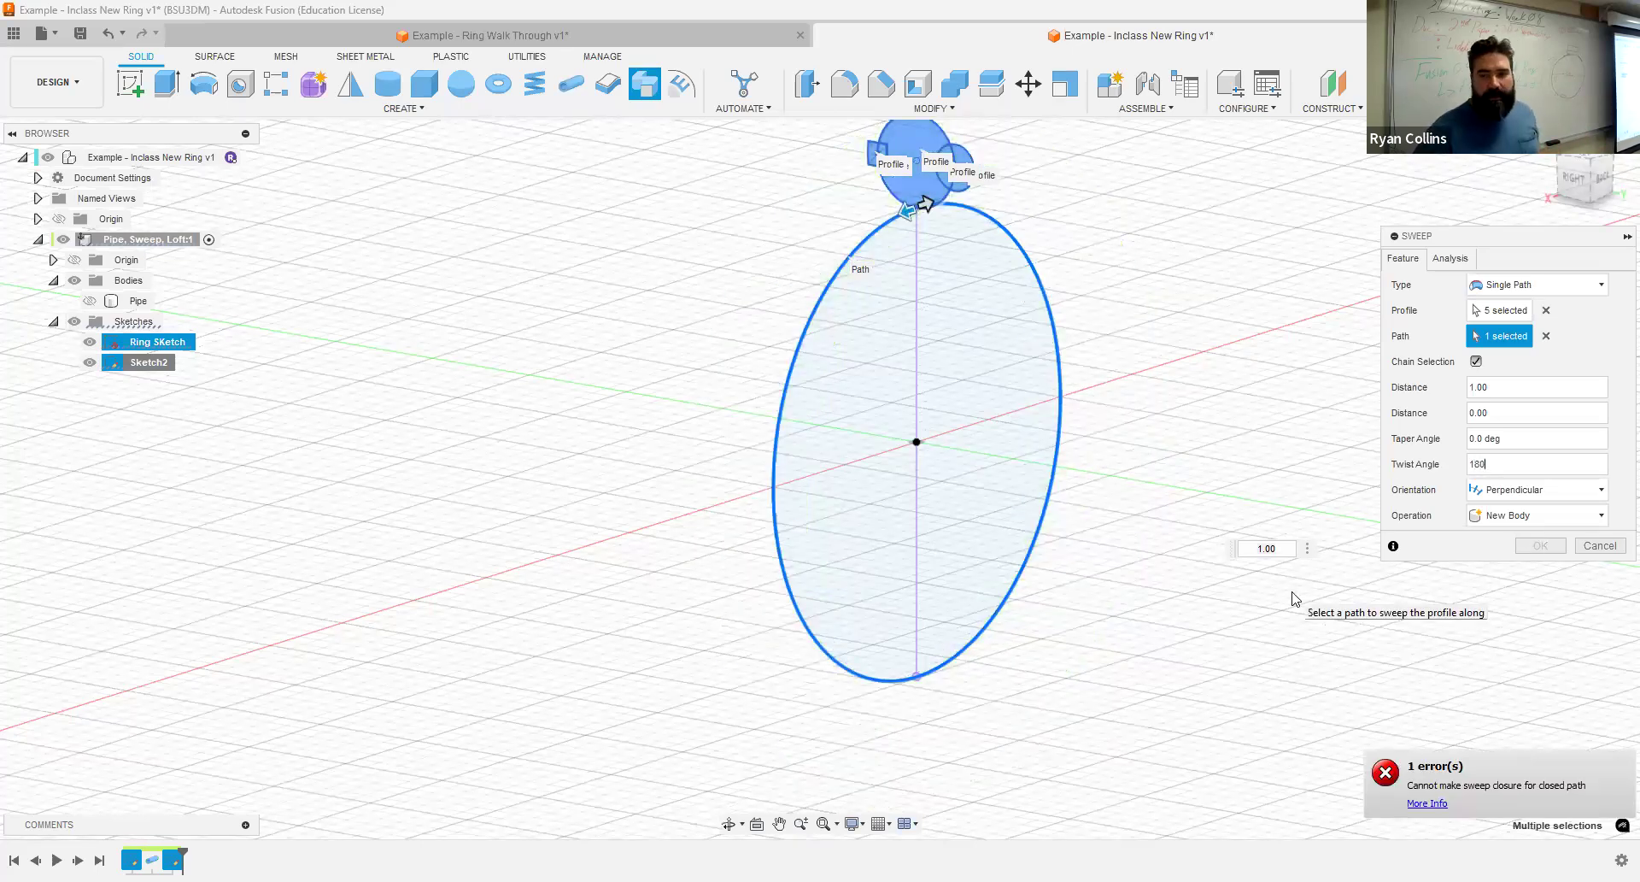
left_click_drag(1538, 468, 1450, 470)
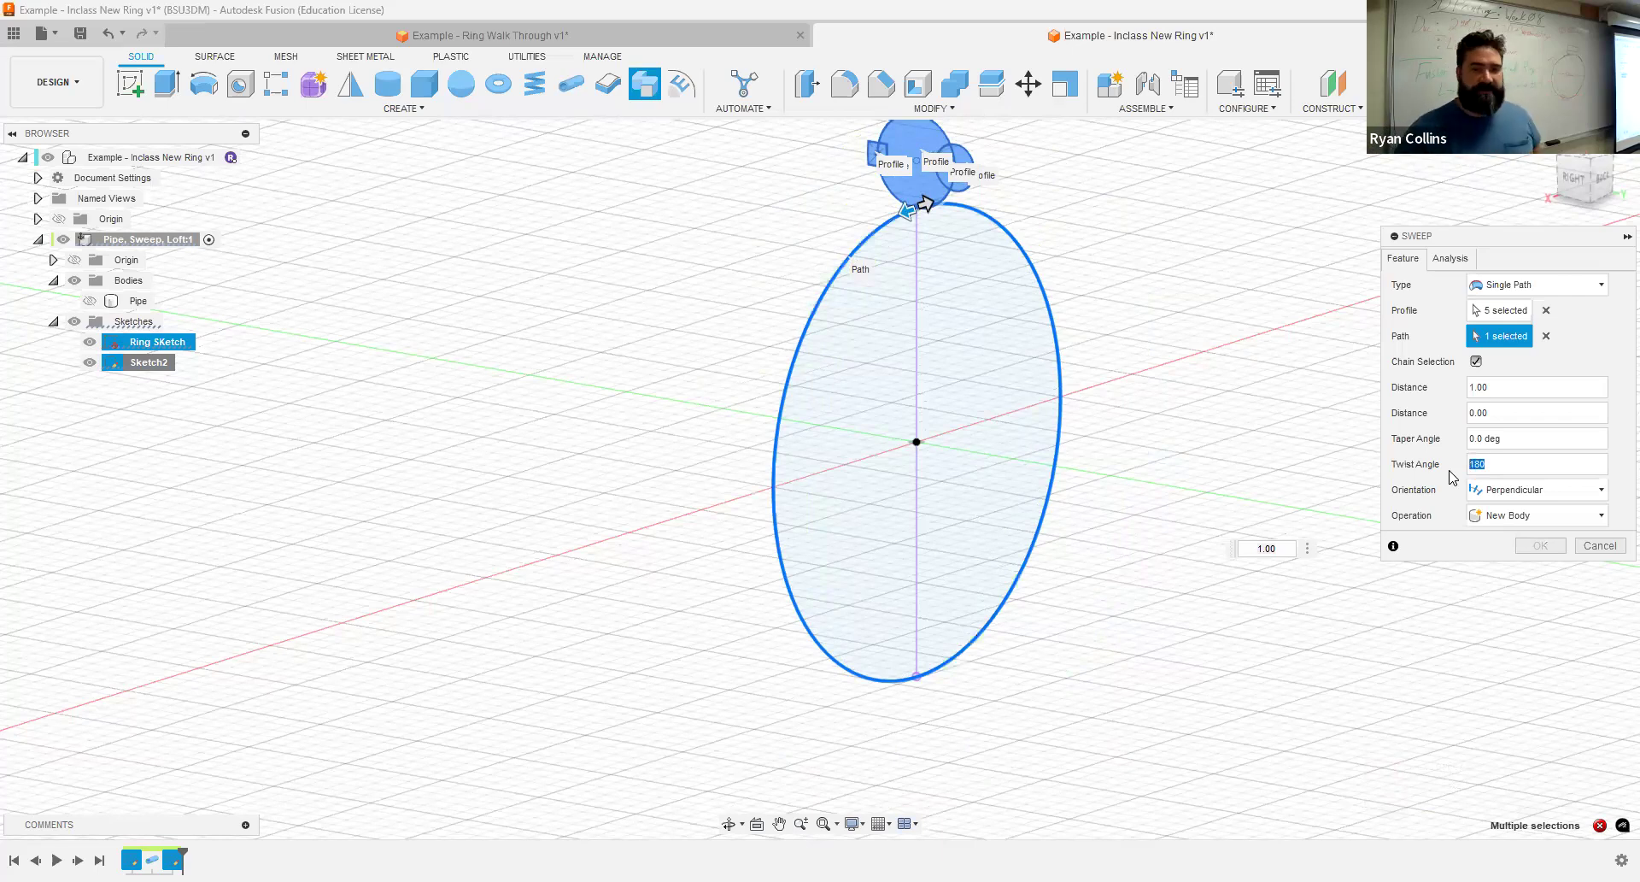
type("360")
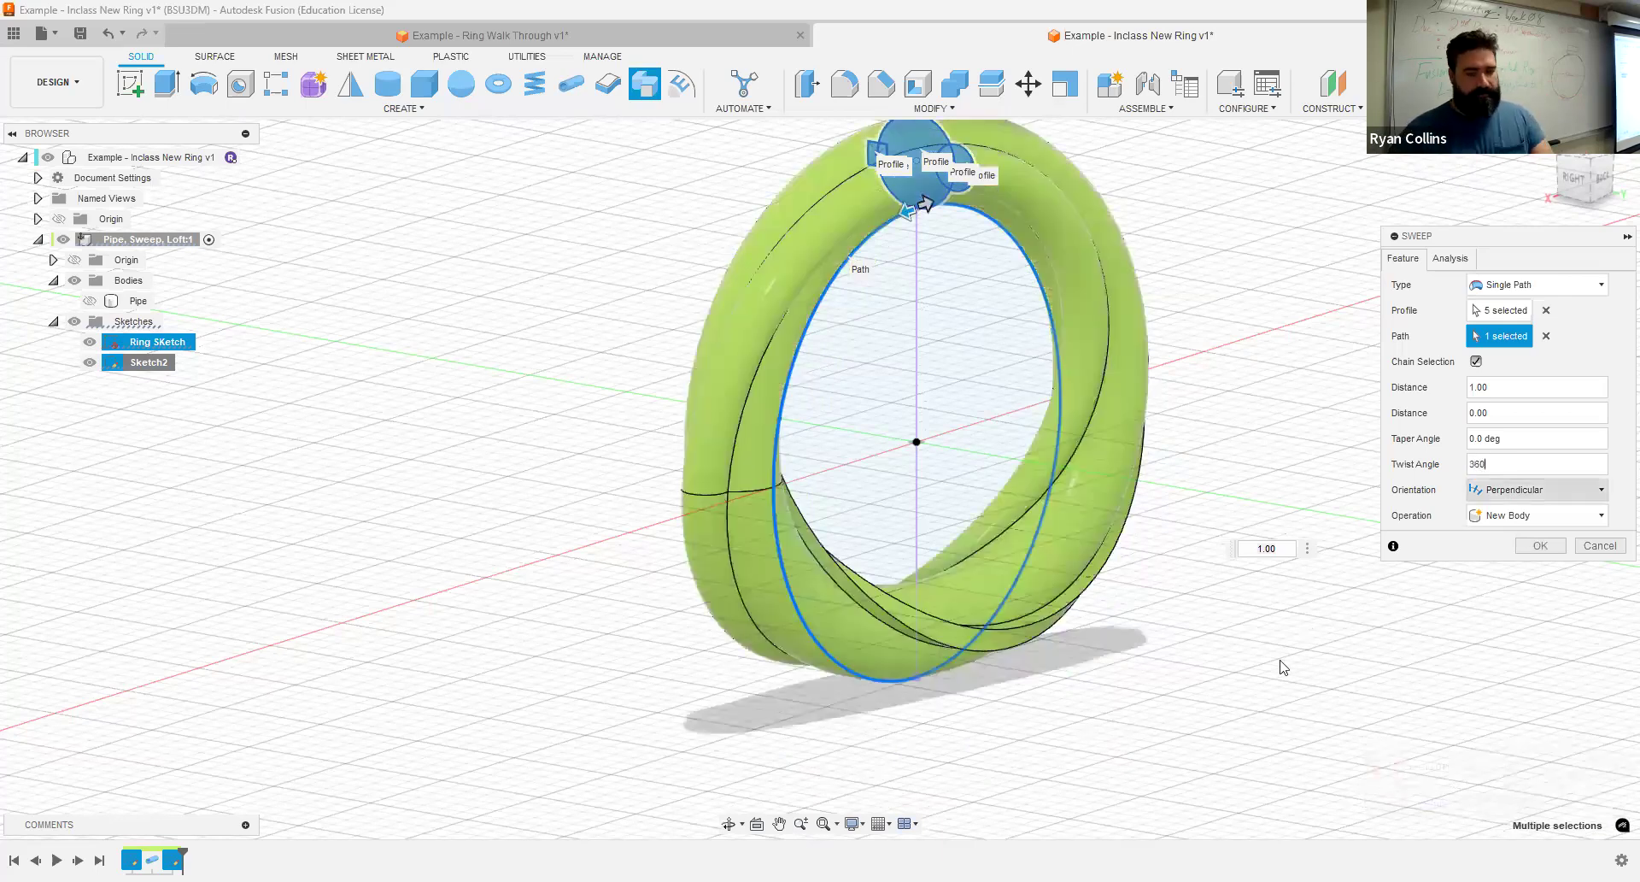
middle_click_drag(1188, 716, 1326, 568, "shift")
- Set the sweep's twist angle to 720 degrees and create the twisted ring body
left_click_drag(1515, 463, 1453, 476)
type("720")
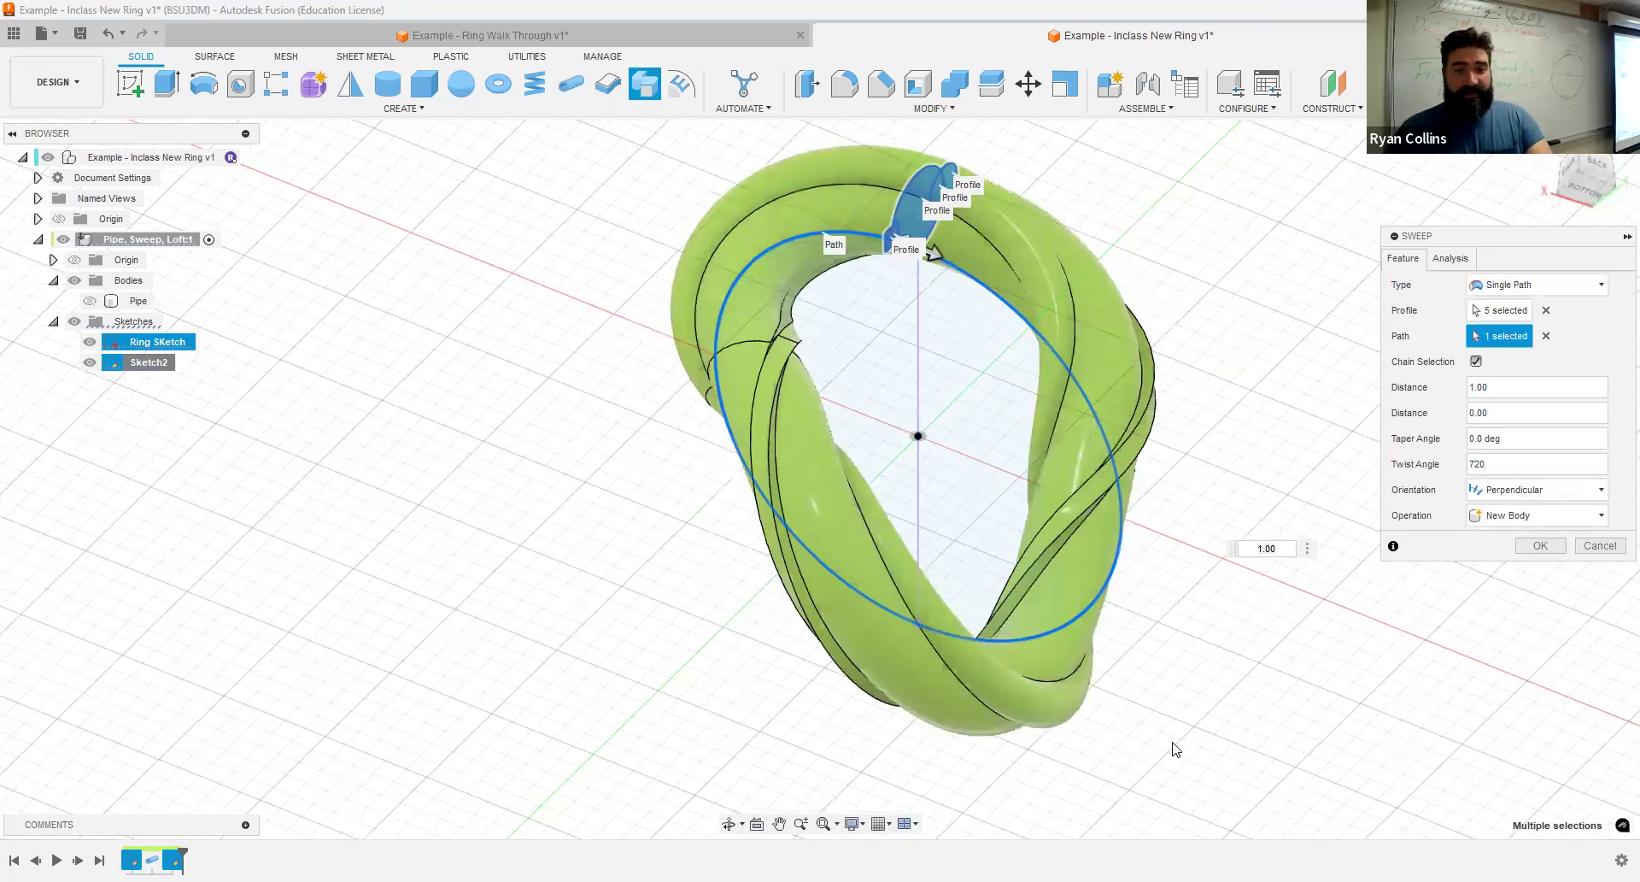
middle_click_drag(1124, 742, 1215, 833, "shift")
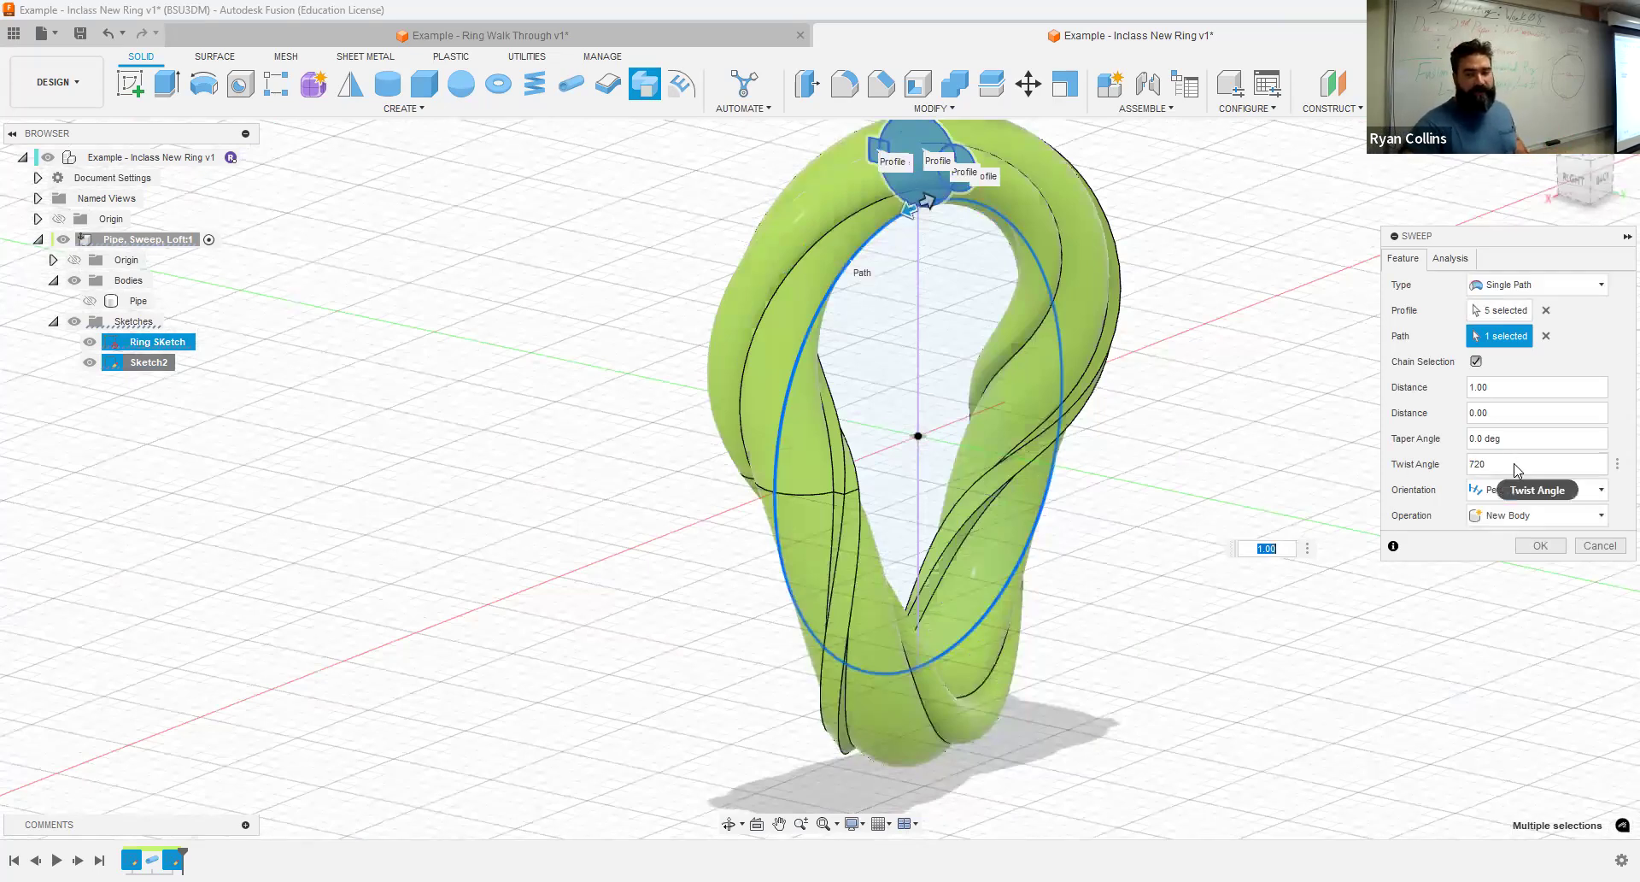
left_click(1539, 551)
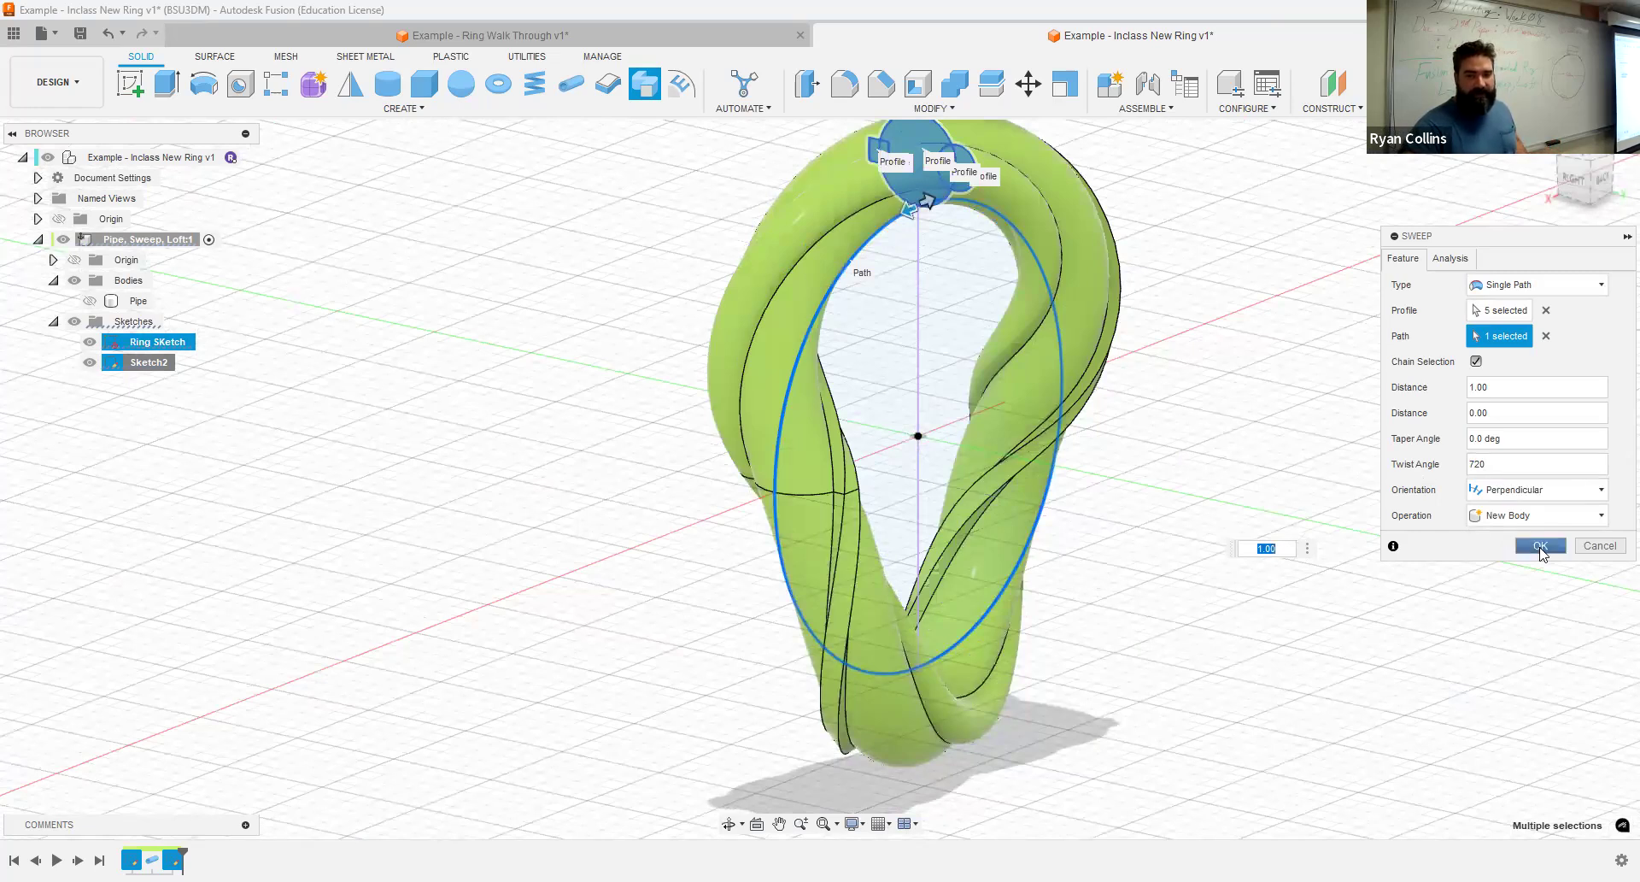
middle_click_drag(1228, 552, 1444, 509, "shift")
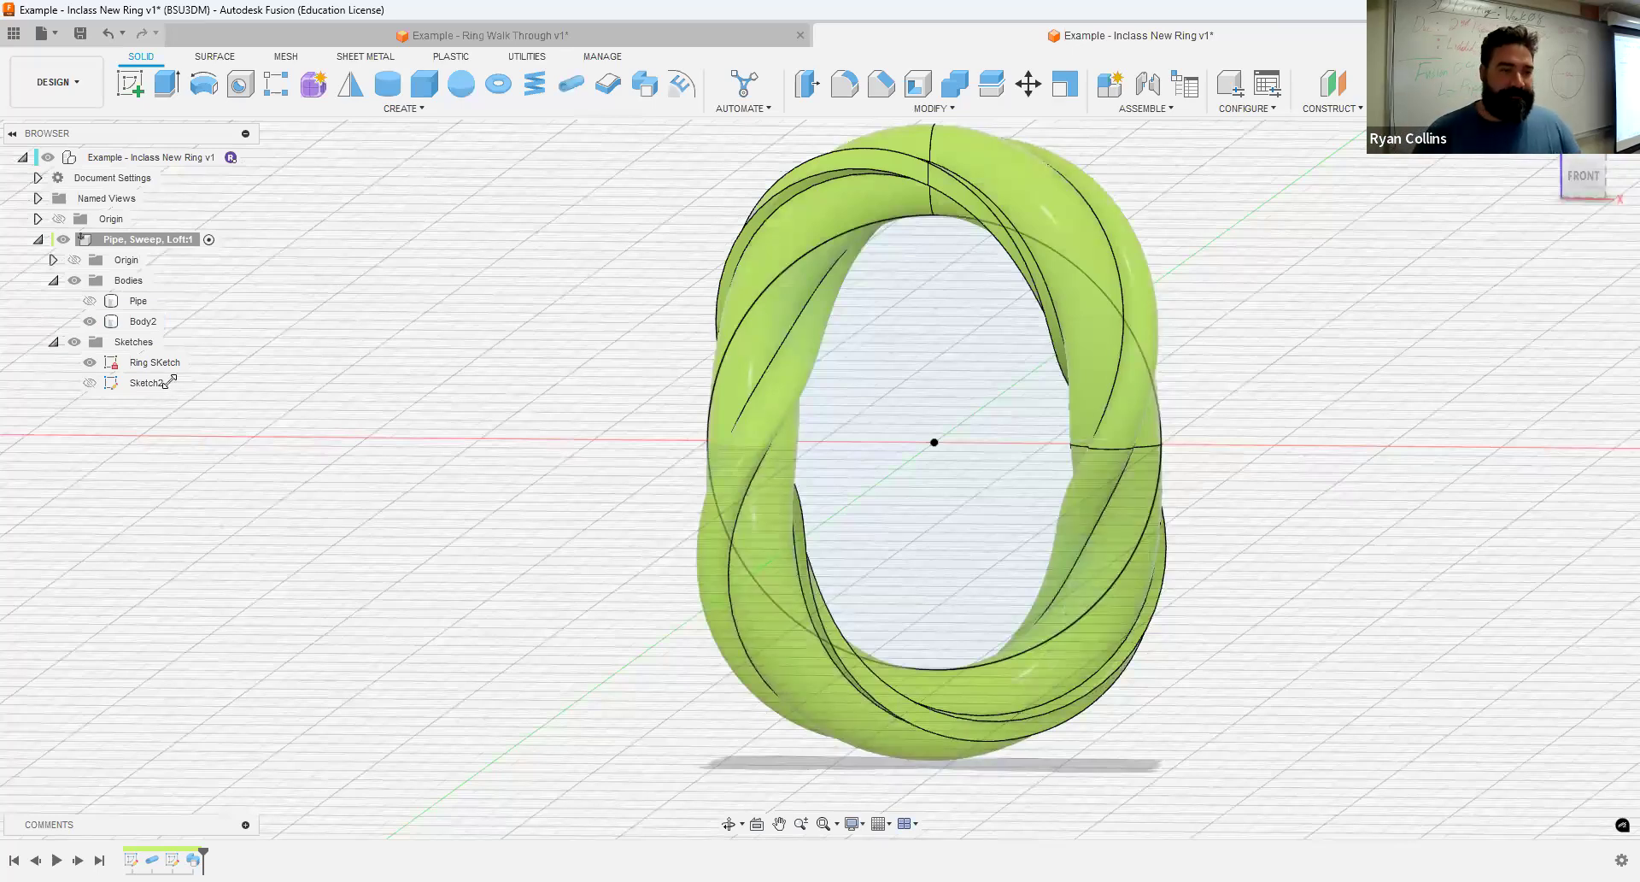
- Rename the new swept body sWEEP and hide it
double_click(141, 321)
type("sWEEP")
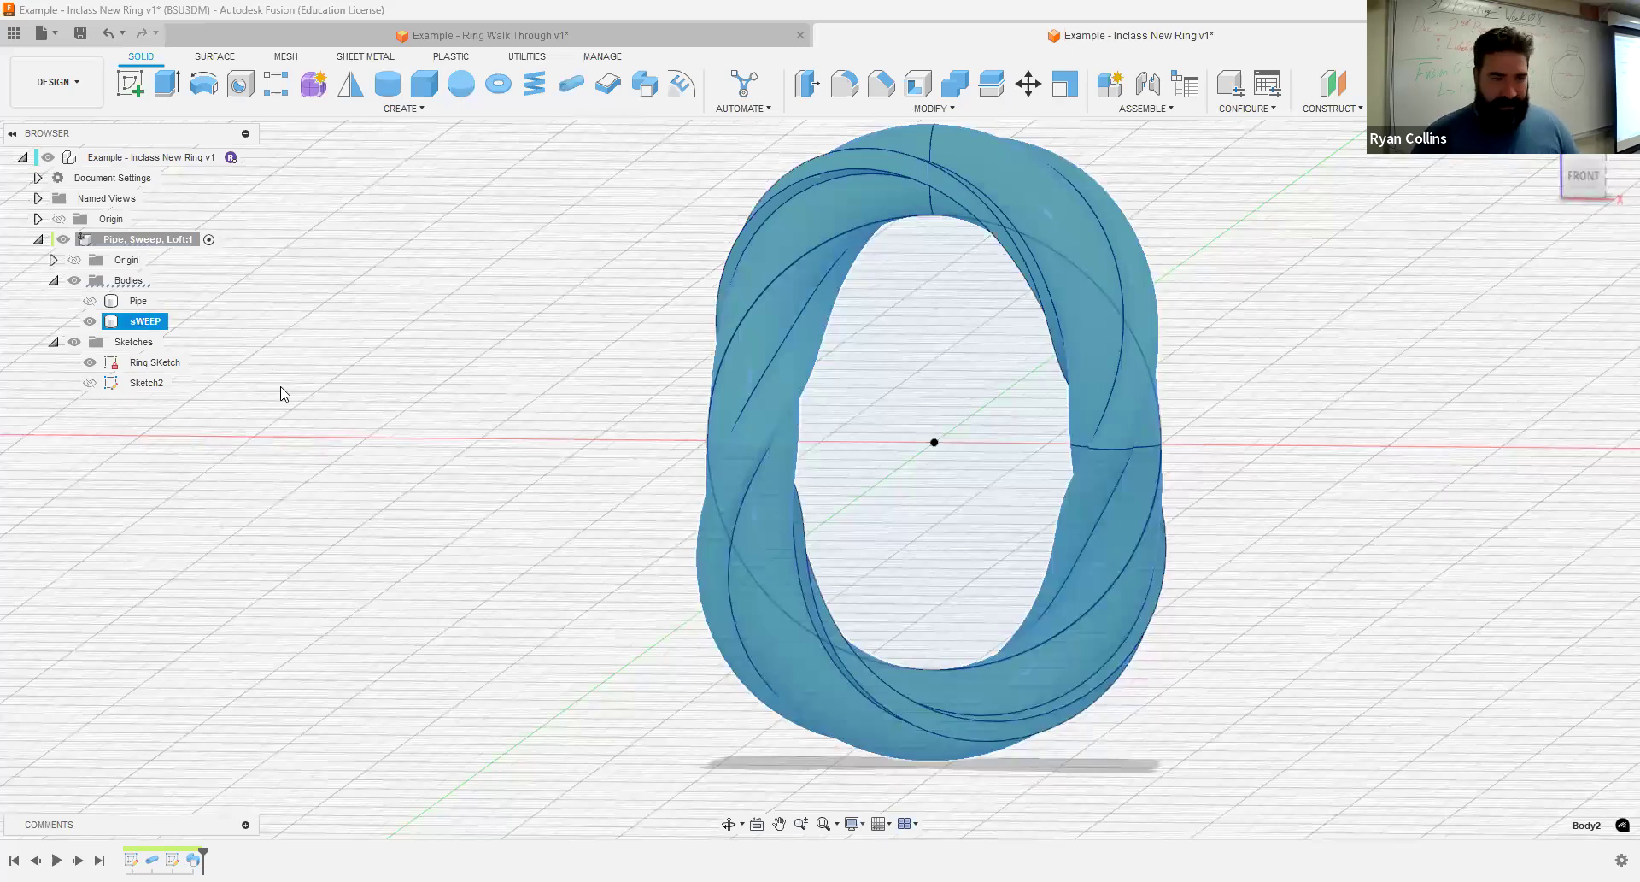
left_click(90, 321)
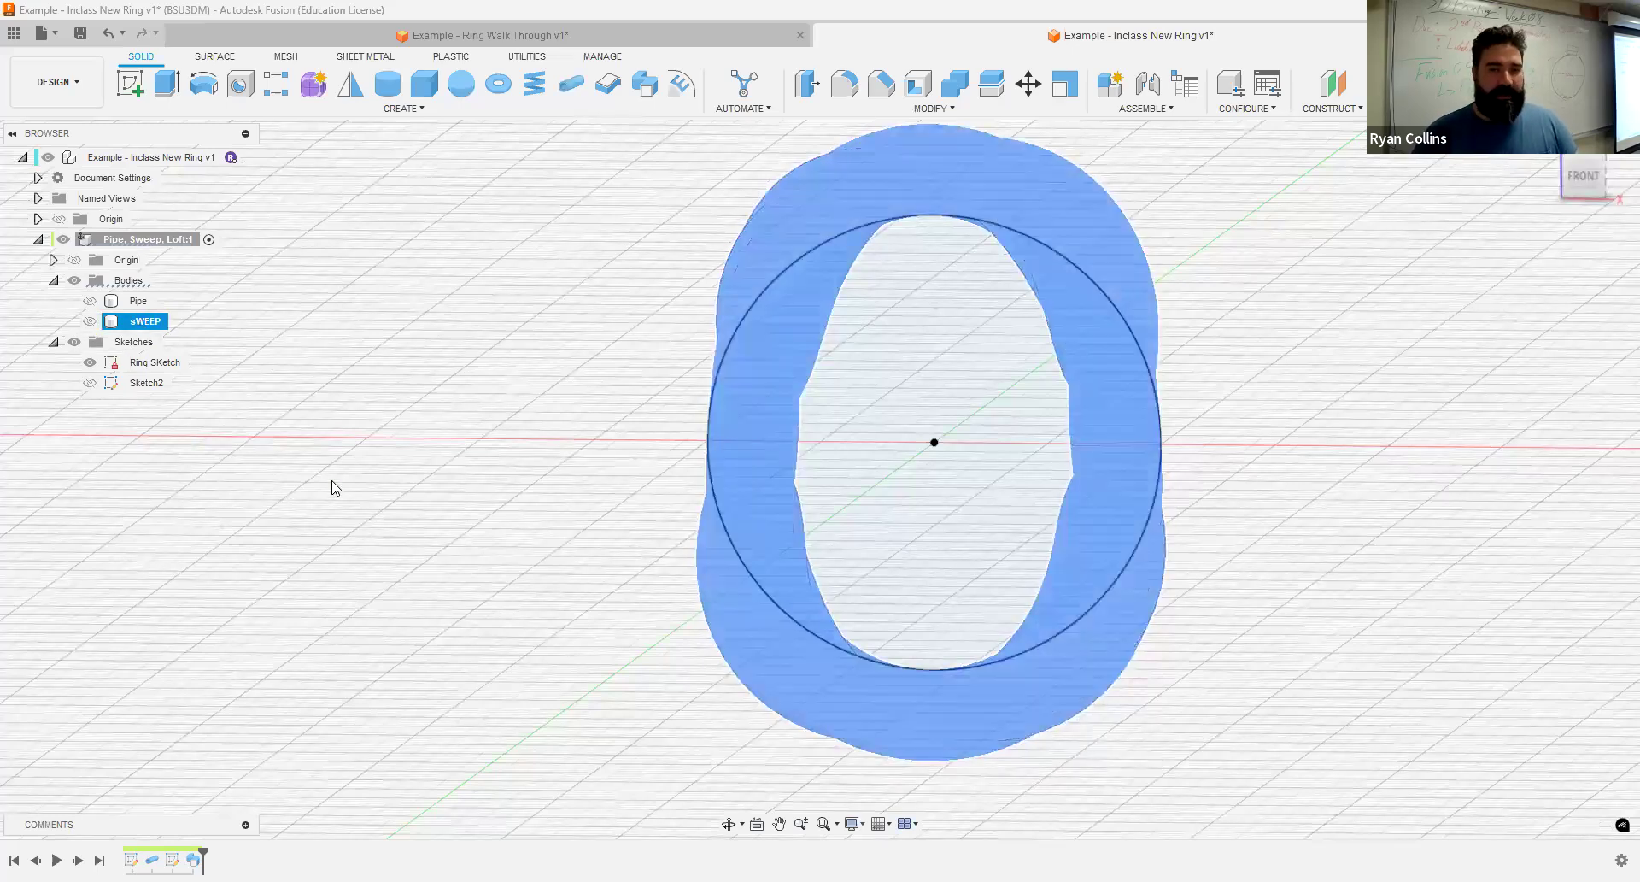
left_click(429, 554)
middle_click_drag(1225, 606, 1087, 621, "shift")
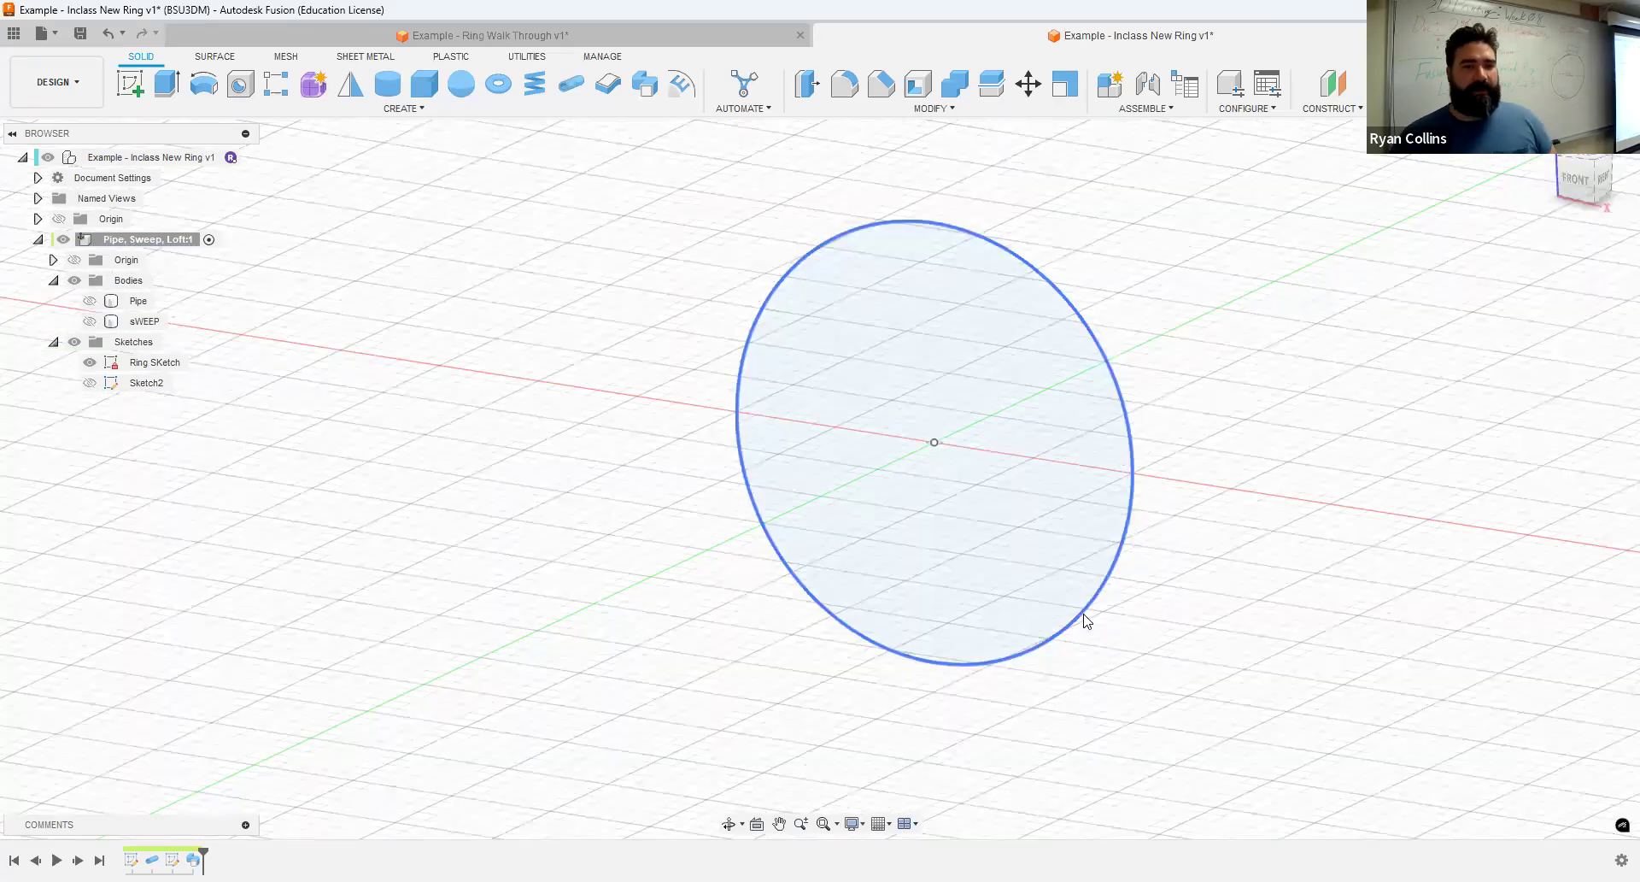
left_click(401, 110)
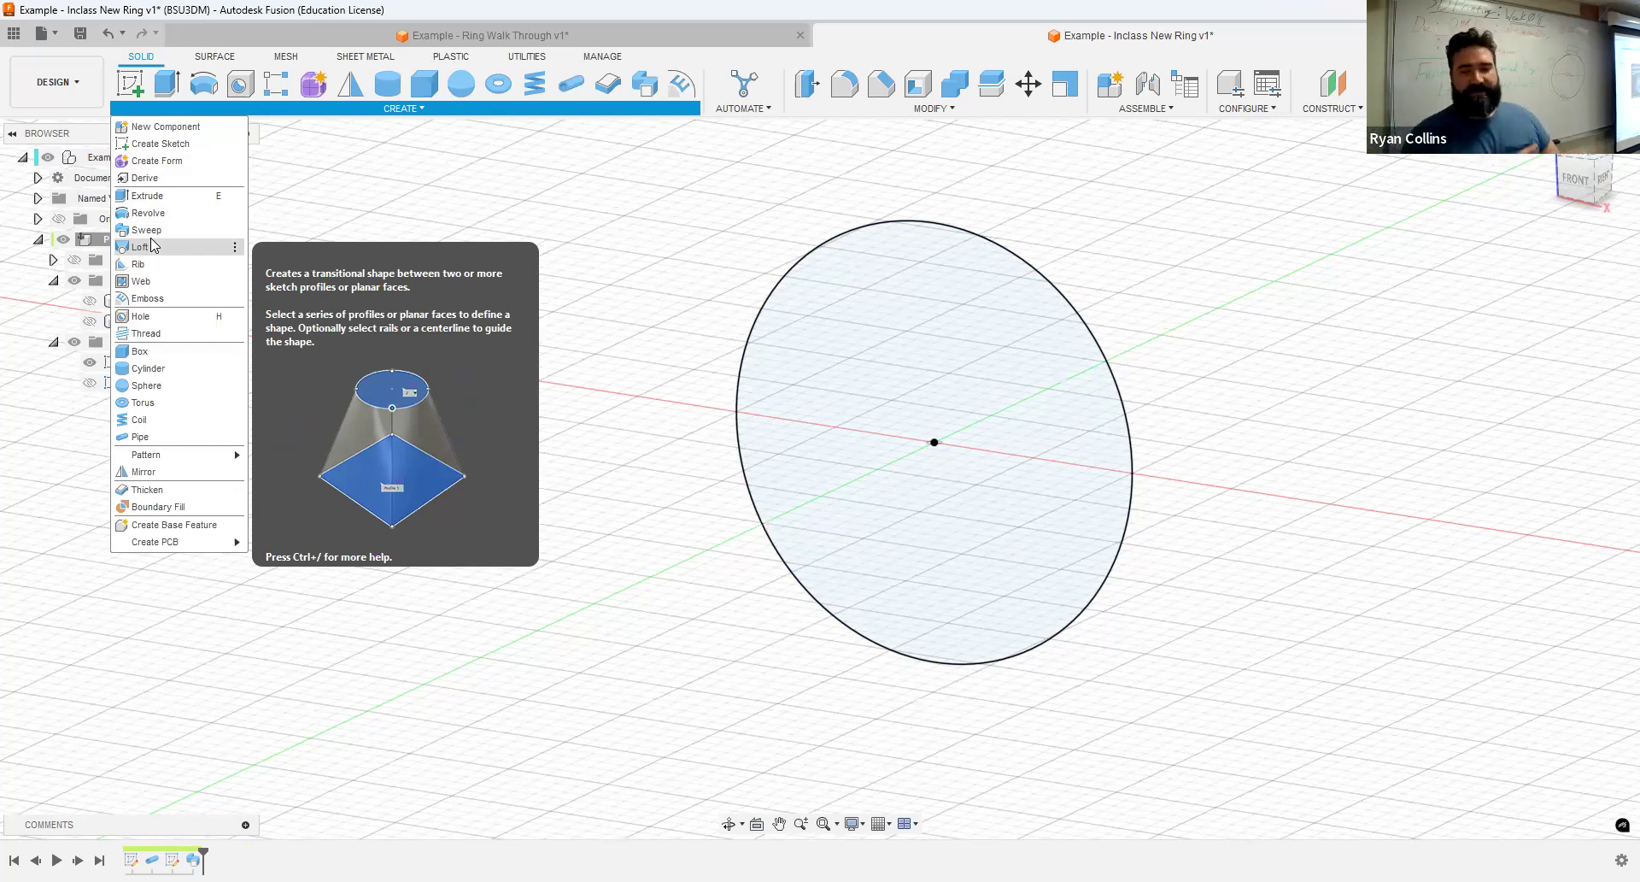
left_click(1145, 109)
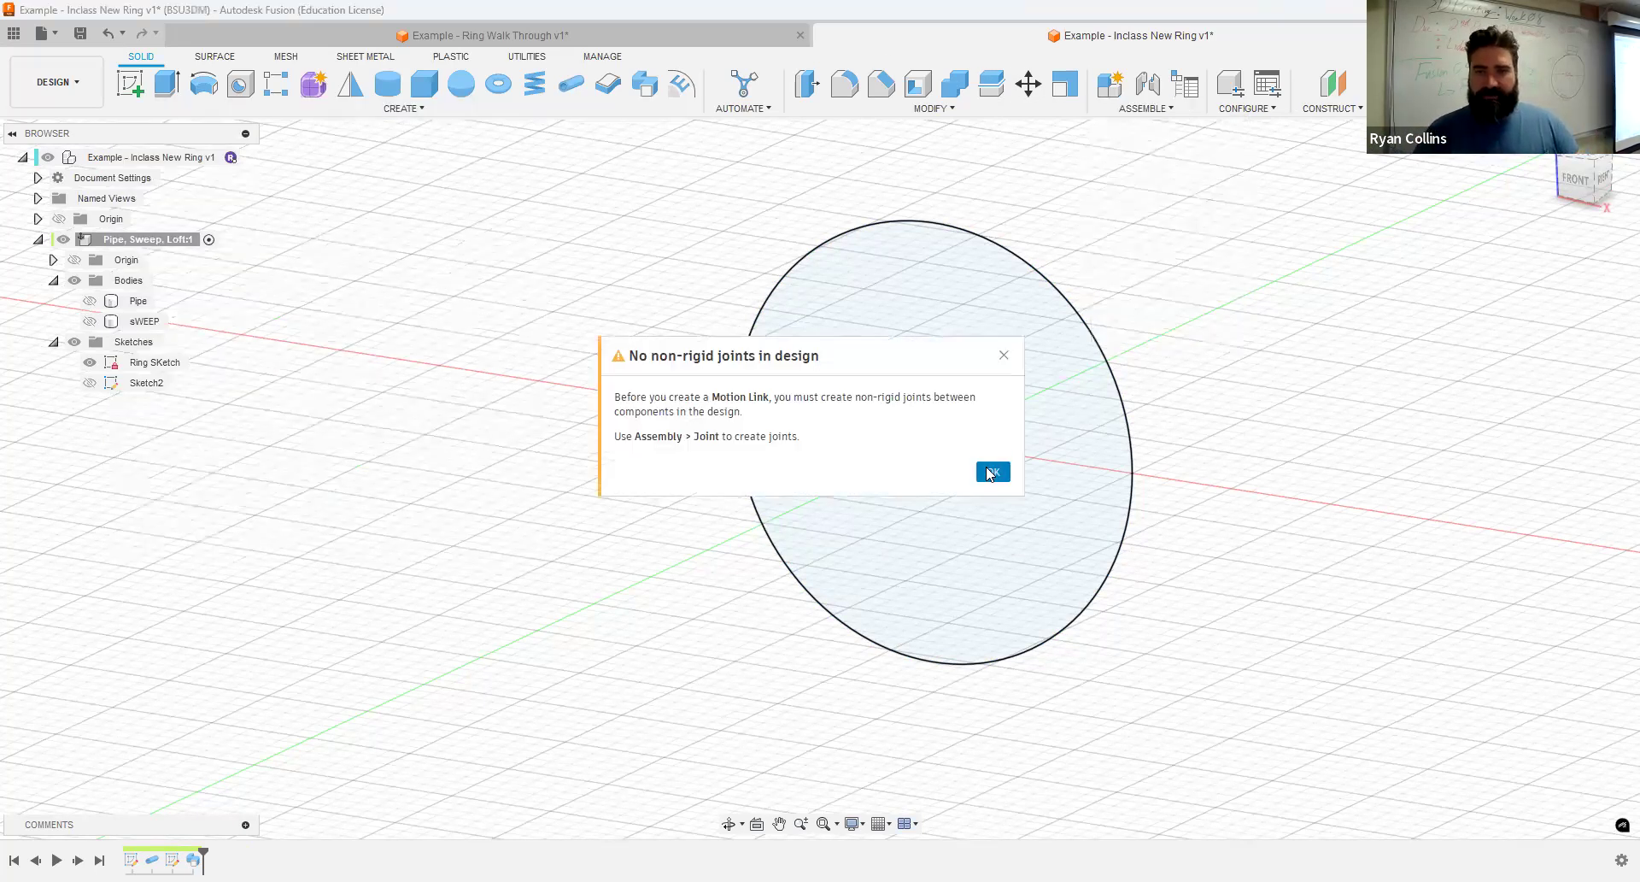
left_click(986, 468)
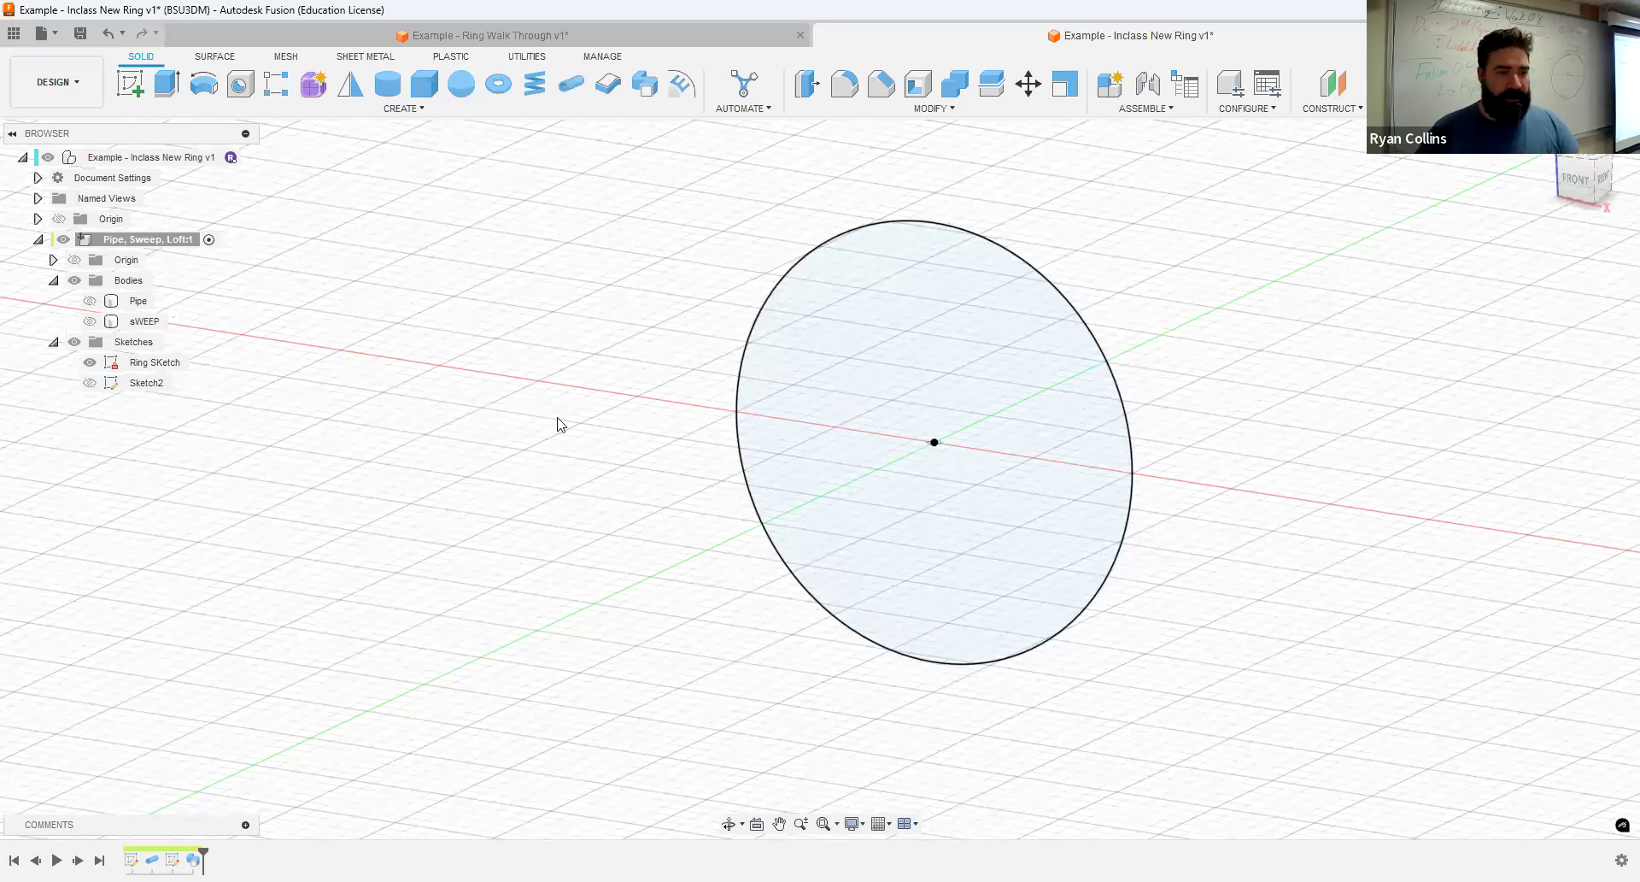
- Rename Sketch2 as Sweep Sketch and leave it hidden
left_click(90, 386)
left_click(89, 384)
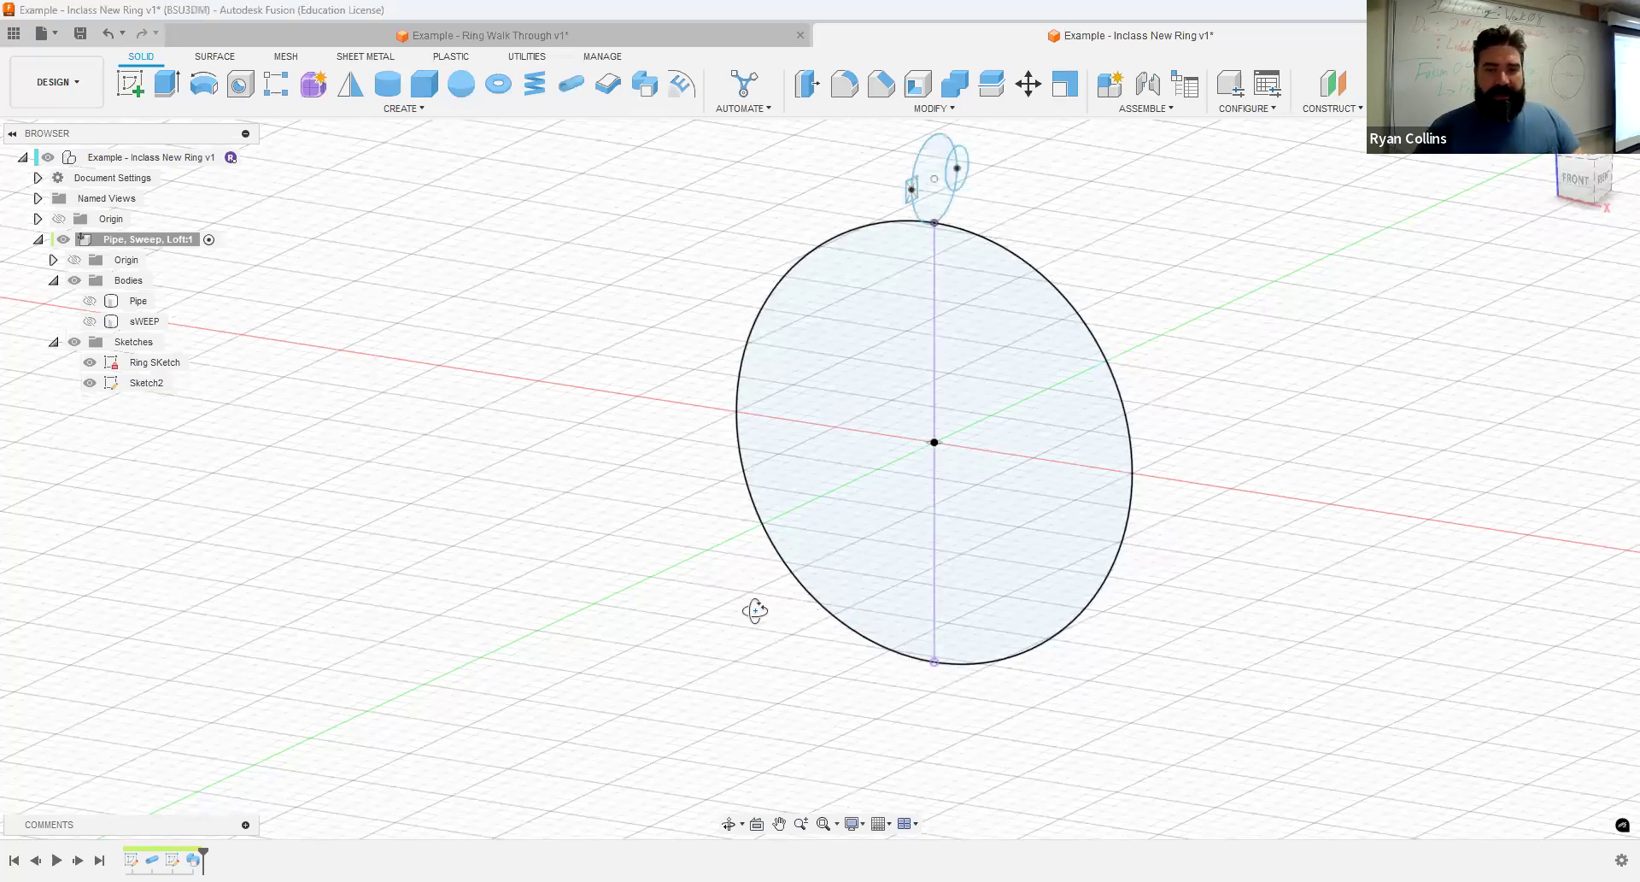
middle_click_drag(718, 604, 693, 560, "shift")
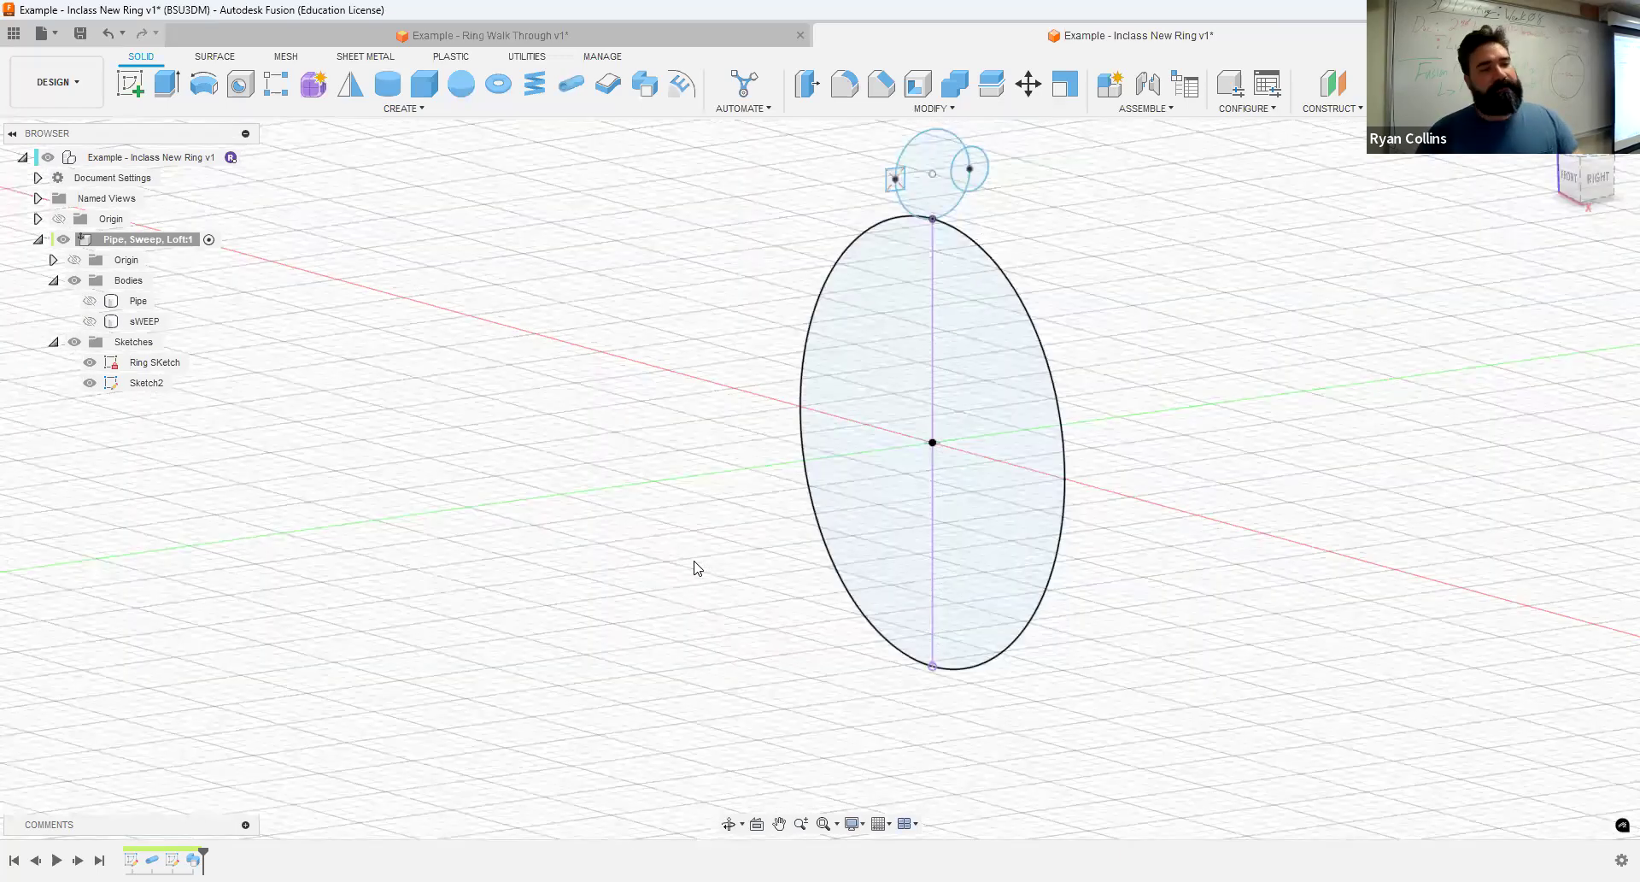
double_click(149, 384)
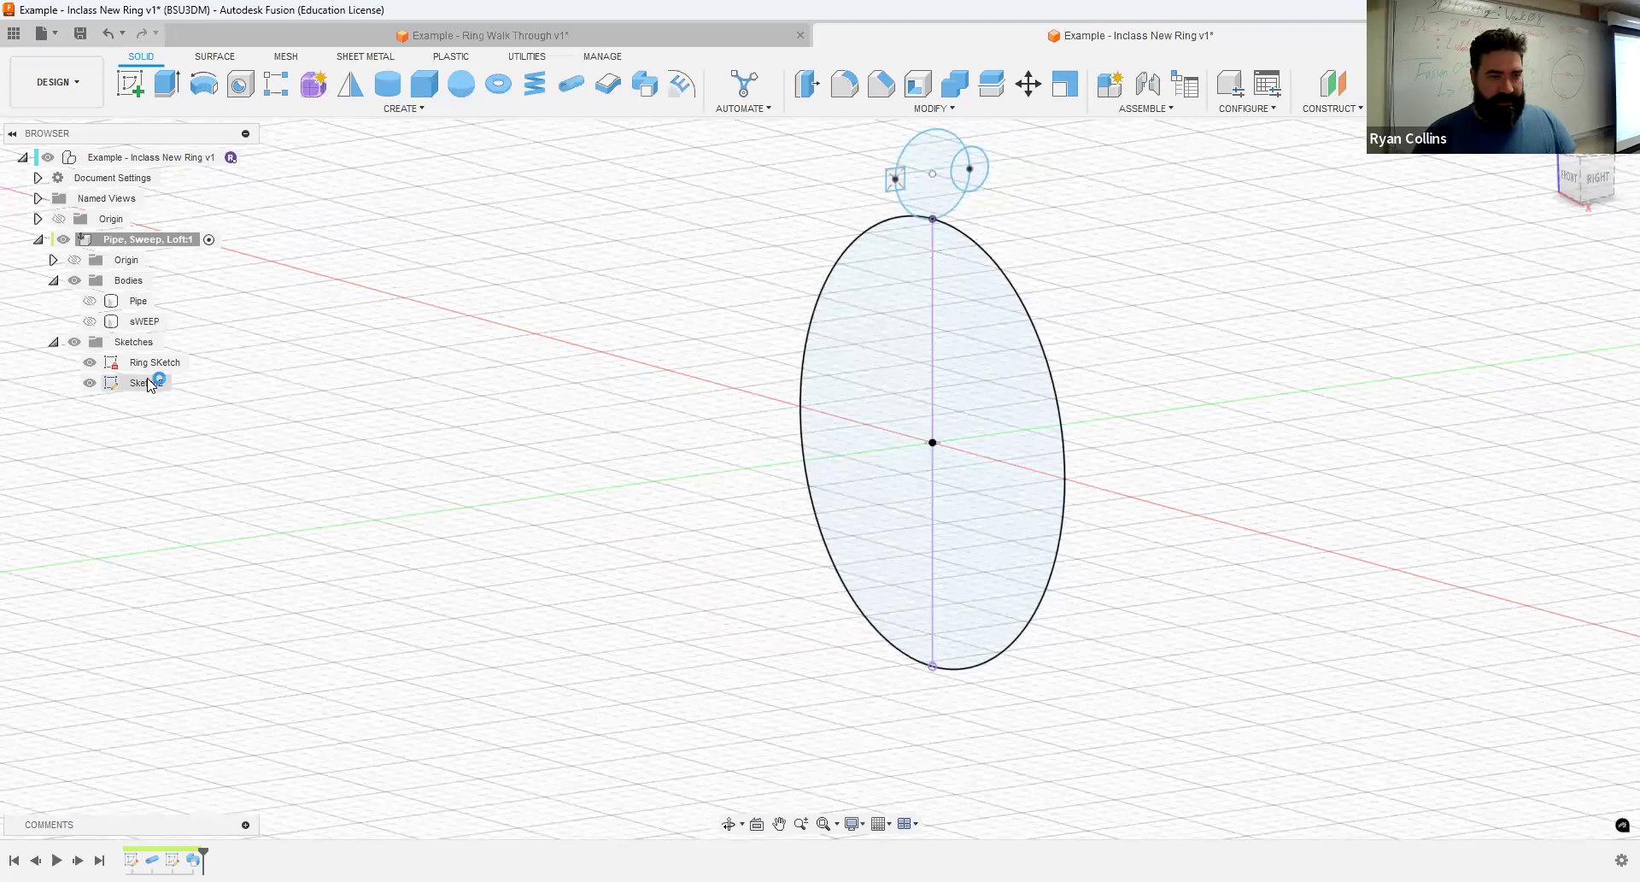
key("ctrl+z")
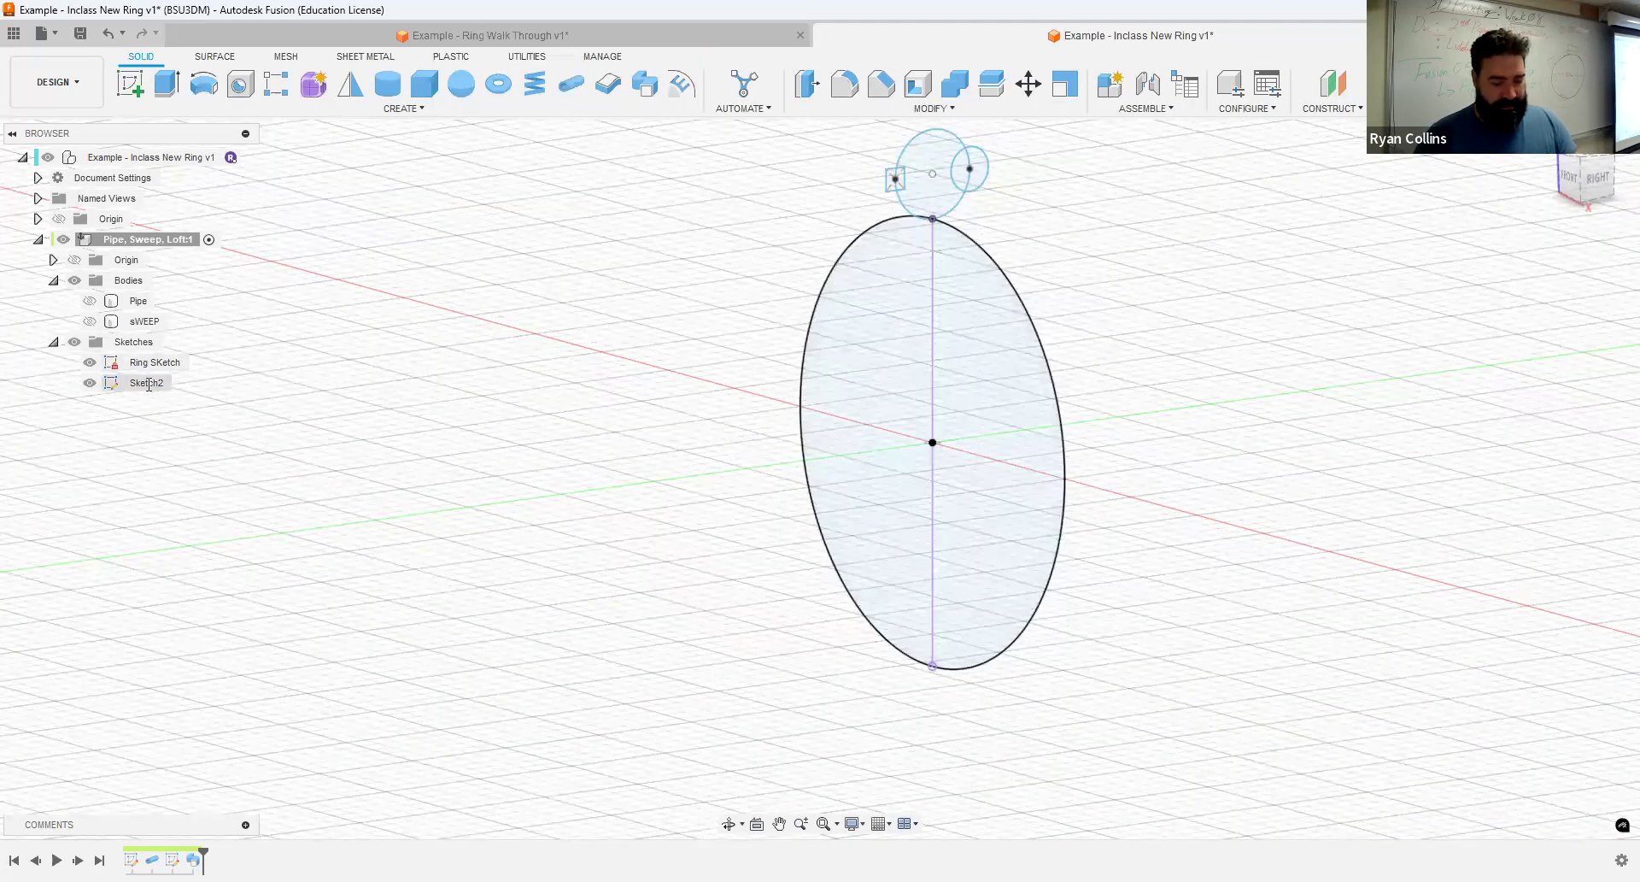
double_click(149, 384)
type("Sweep")
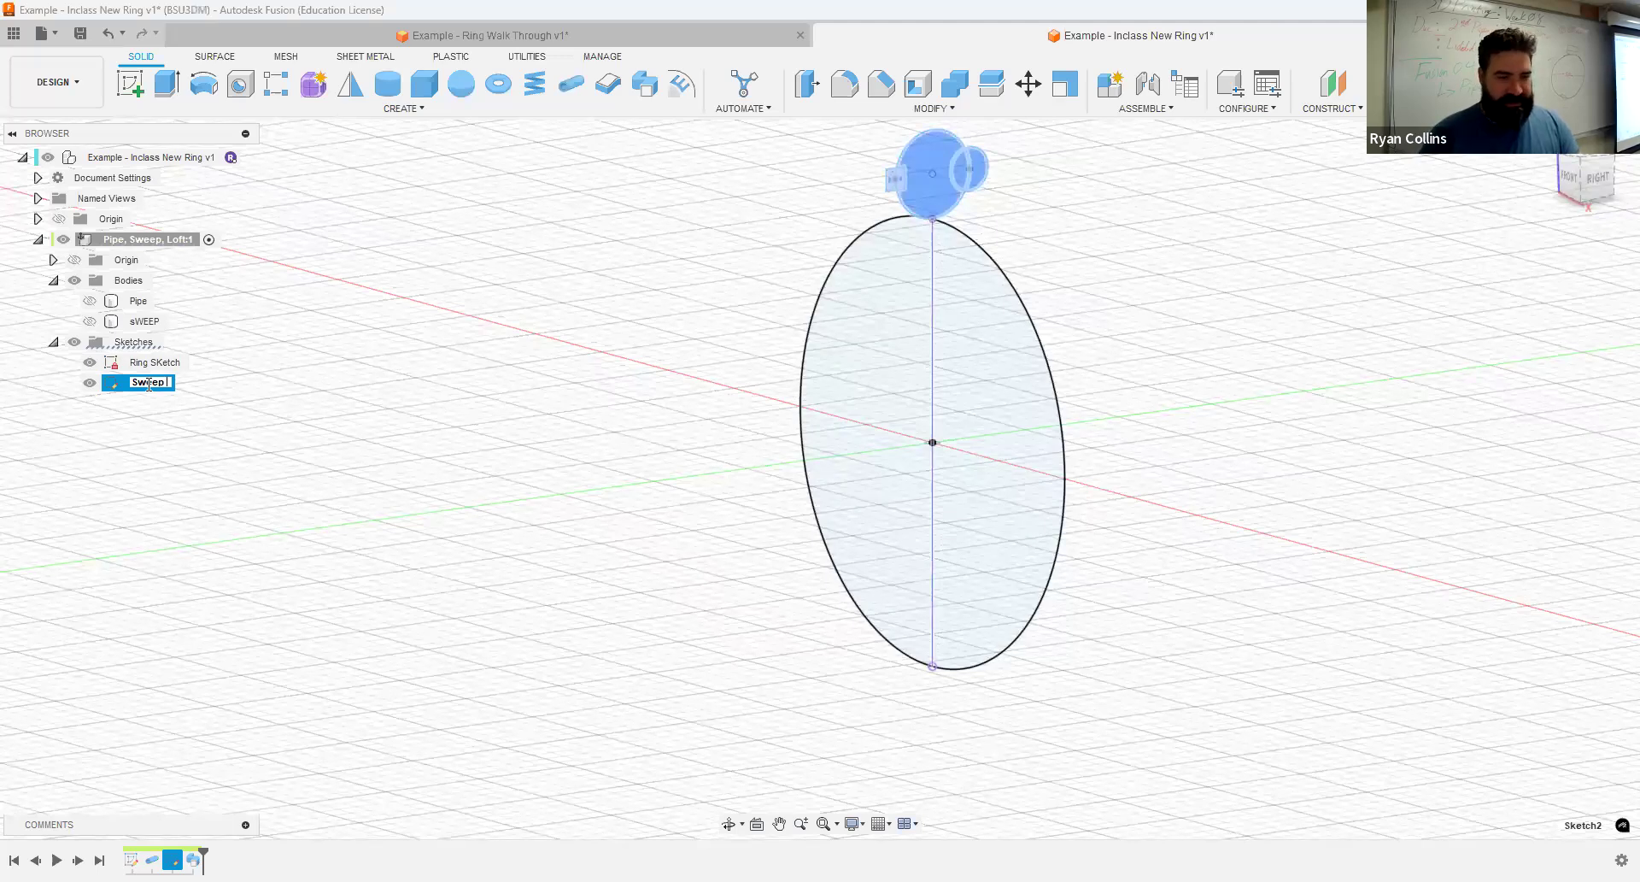
type(" Sketch")
key("Return")
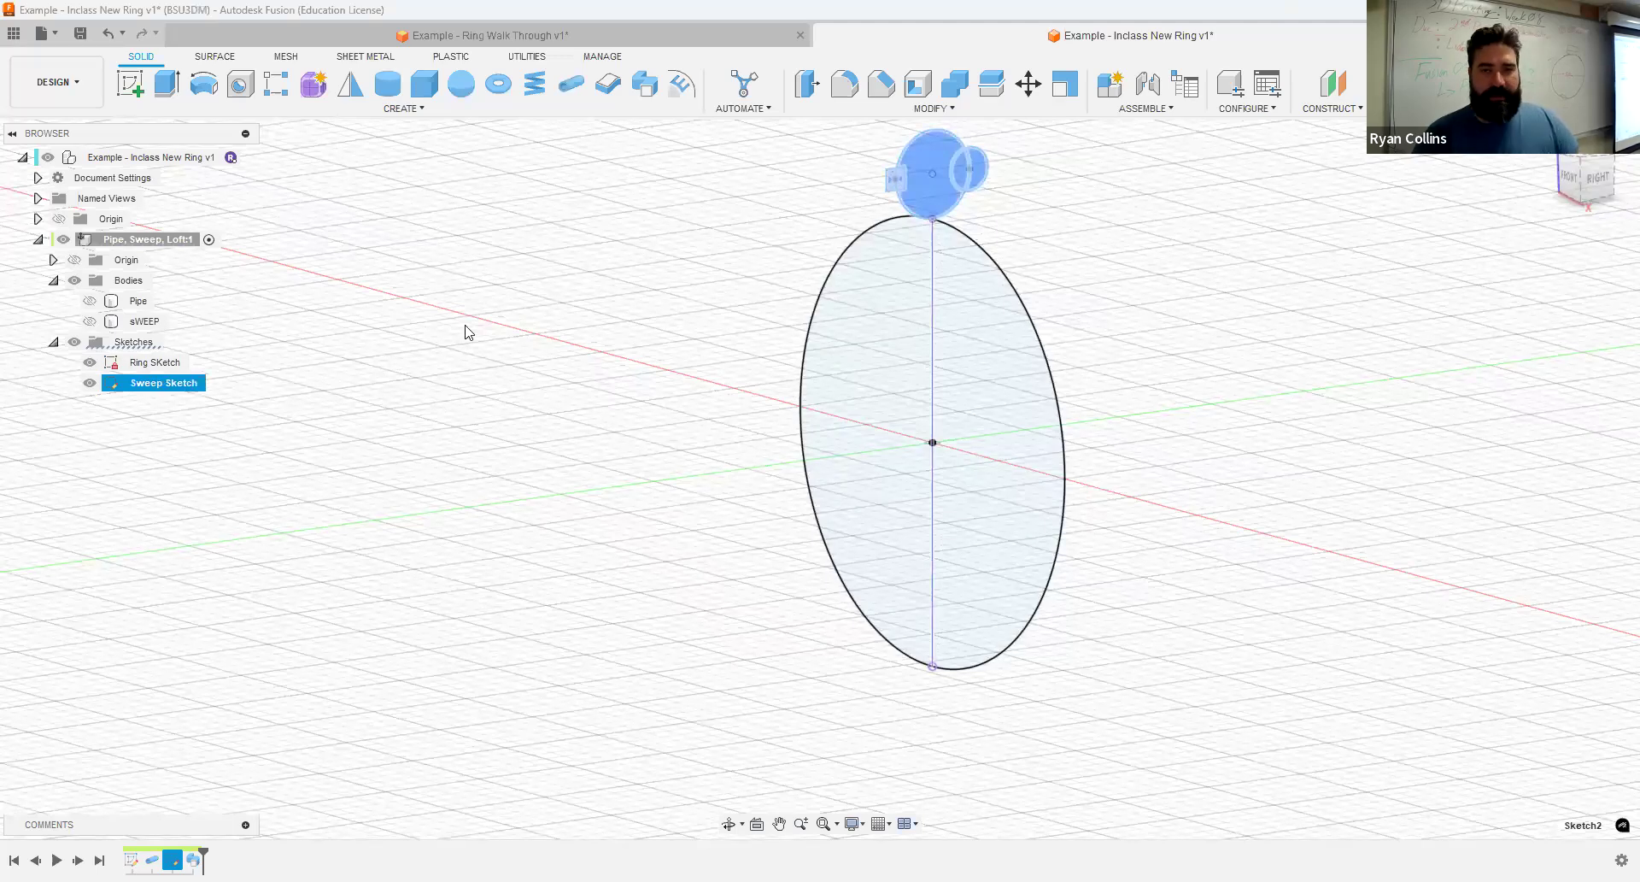
left_click(90, 384)
- Start a new sketch on the vertical plane perpendicular to the ring circle and project the ring circle into it
middle_click_drag(1197, 341, 1172, 389, "shift")
left_click(1008, 394)
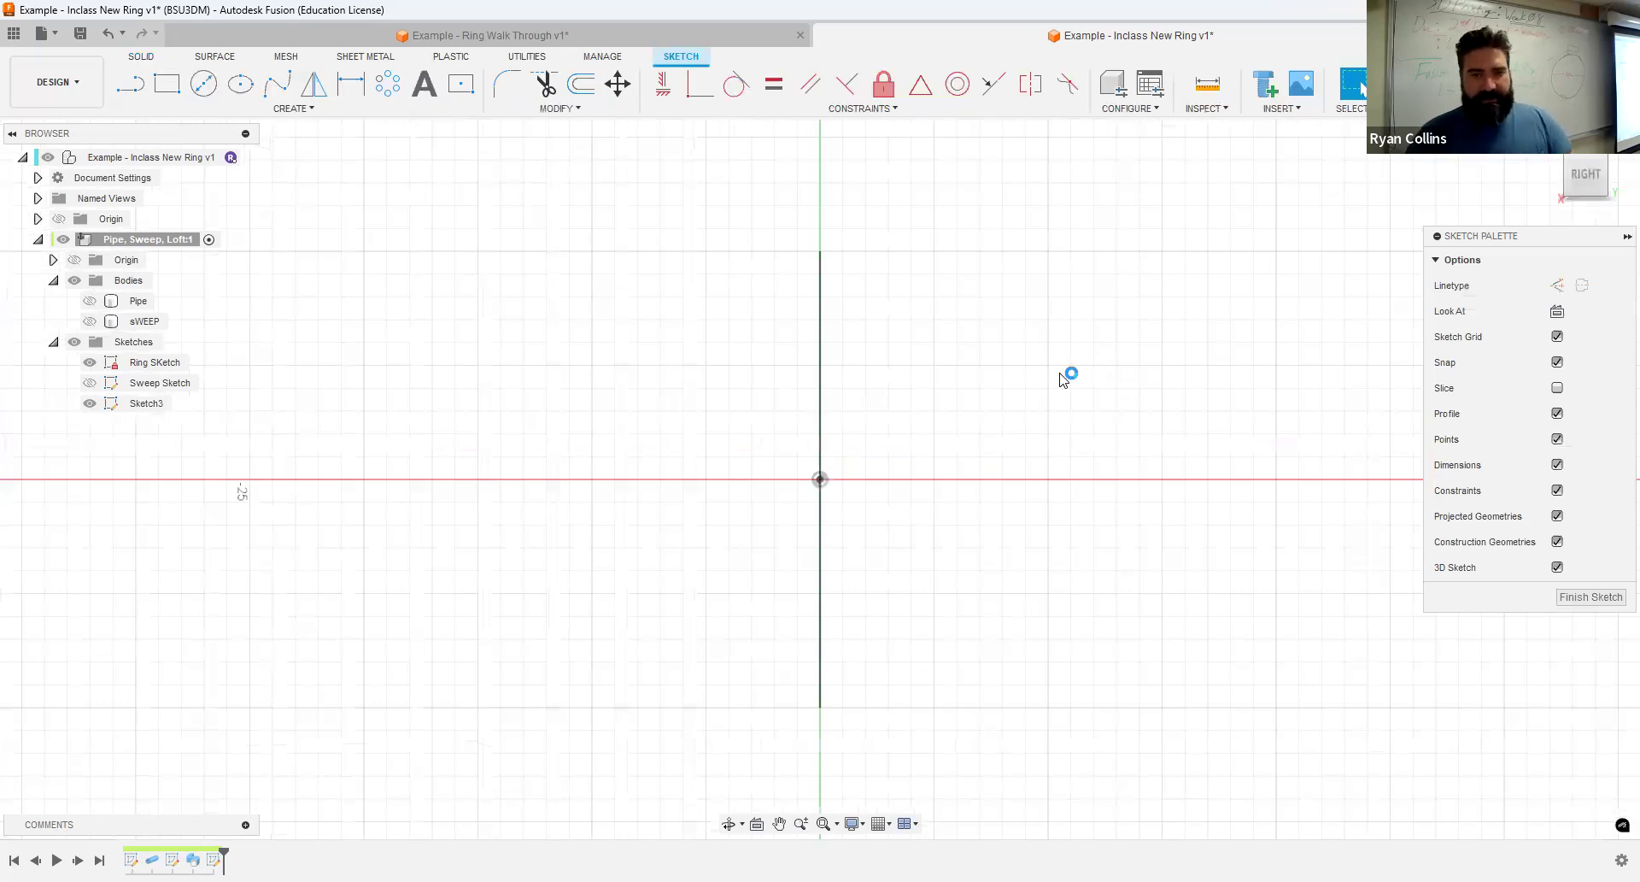
key("p")
left_click(822, 348)
left_click(1322, 340)
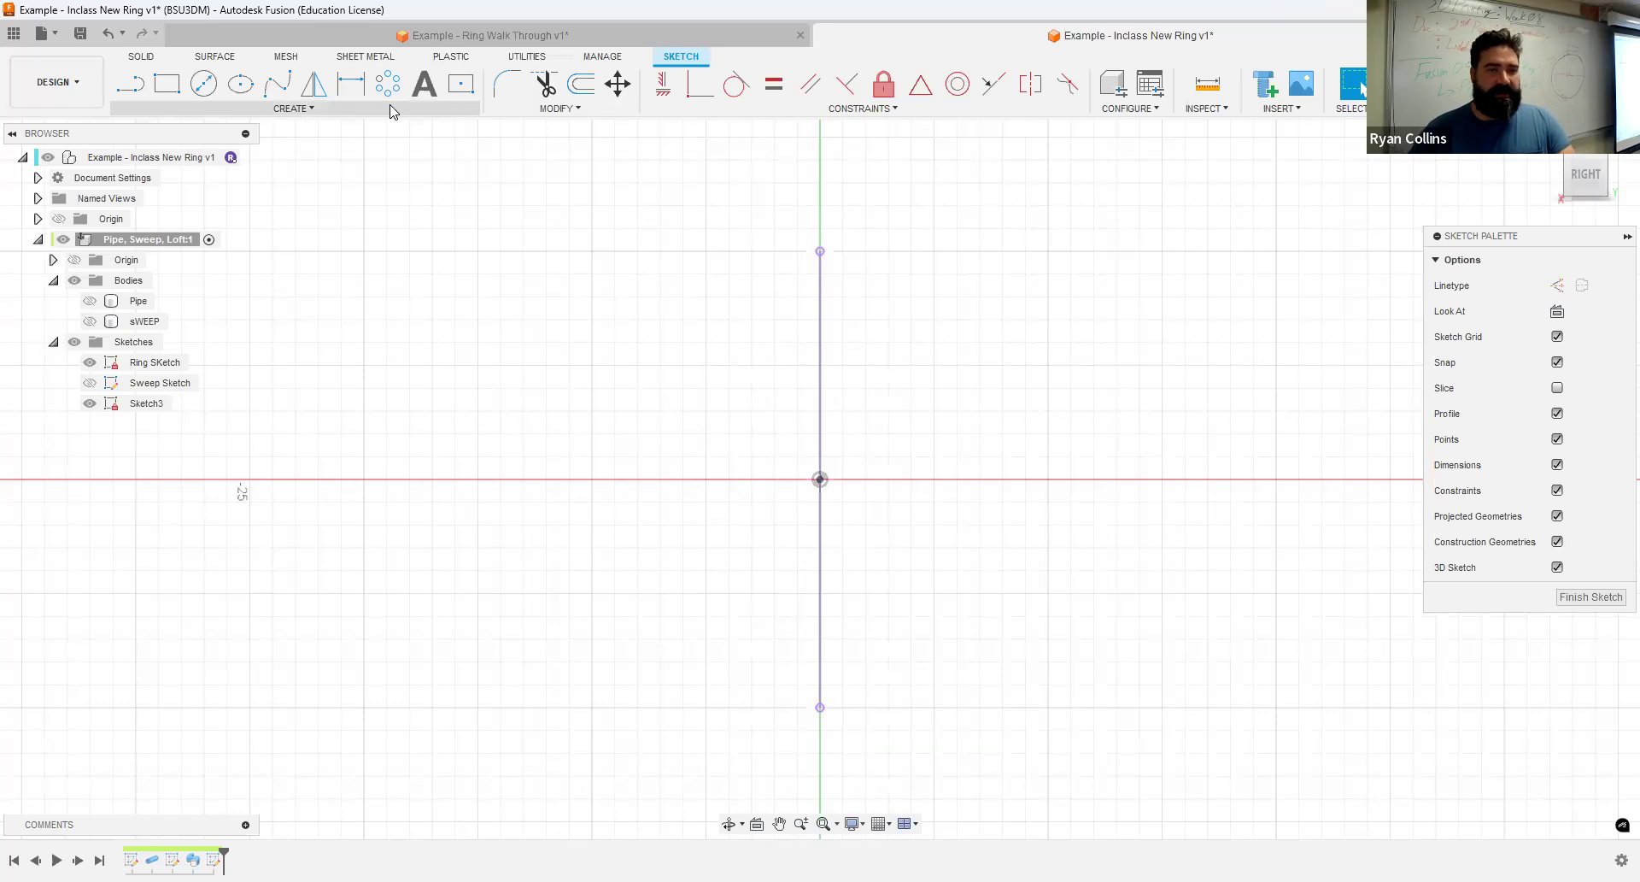
- Draw a wide center rectangle centered on the vertical axis above the ring line, its lower edge at the line's upper endpoint
left_click(460, 85)
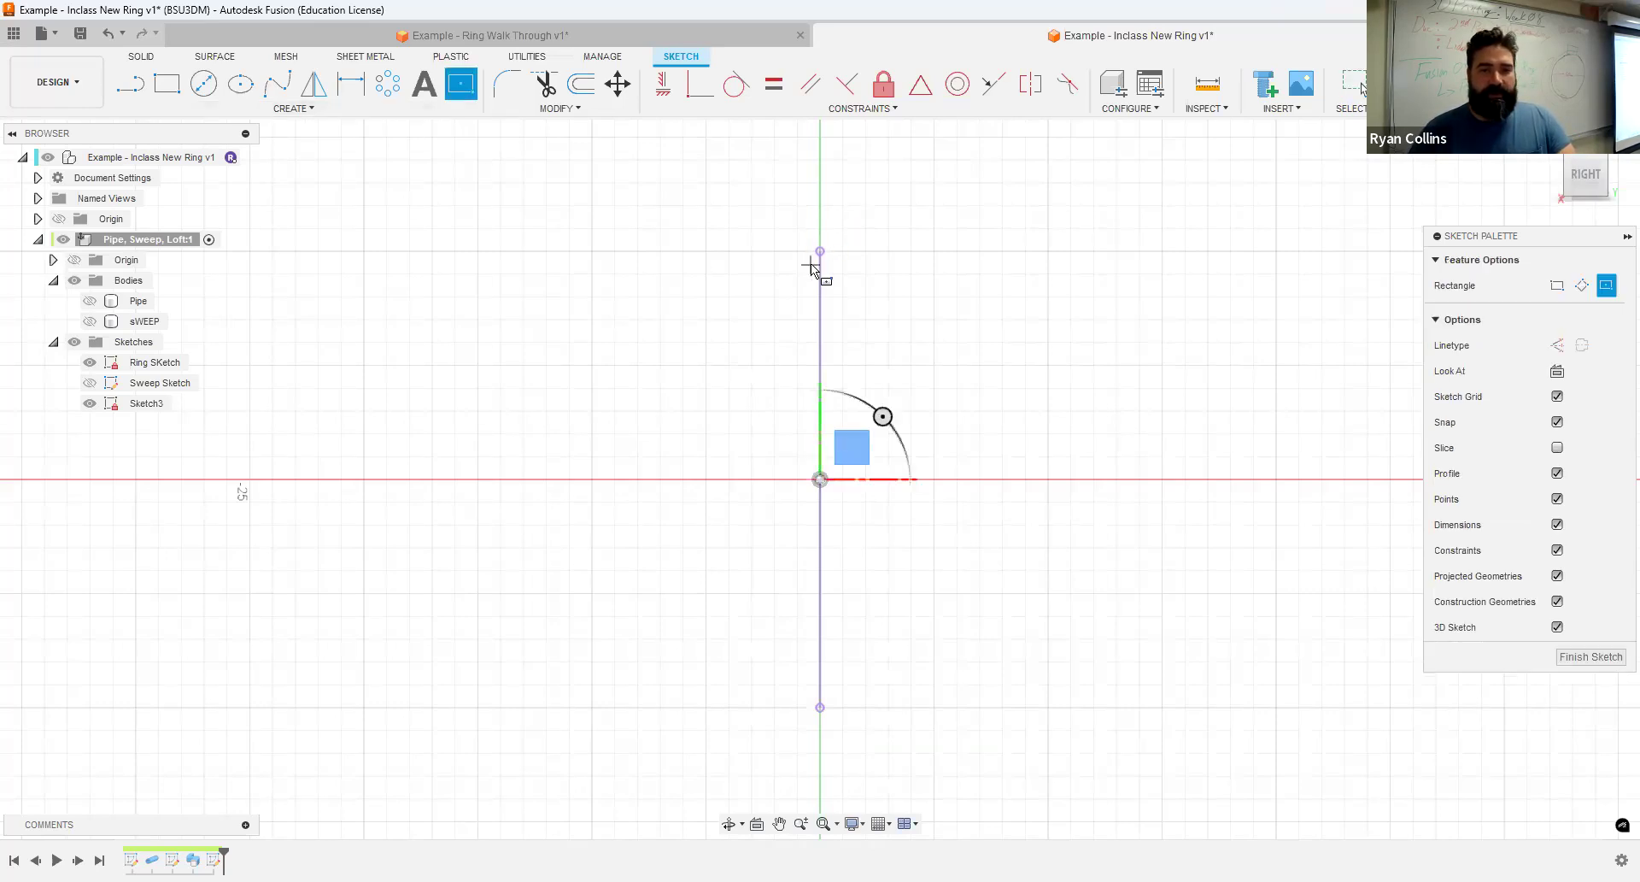
left_click(817, 216)
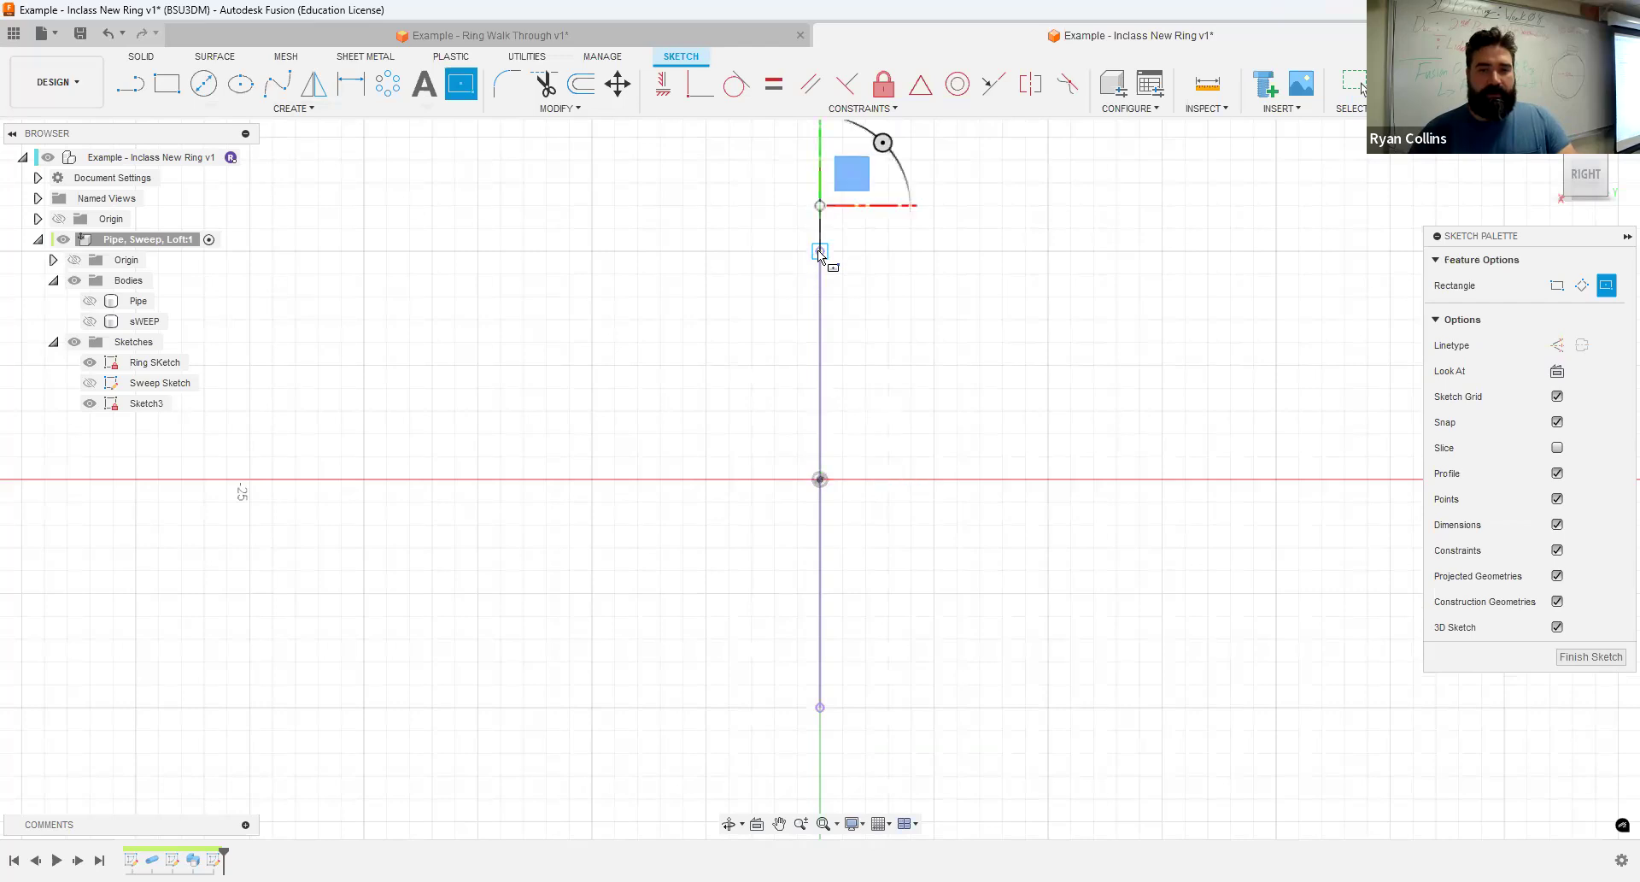
left_click(708, 251)
left_click(241, 84)
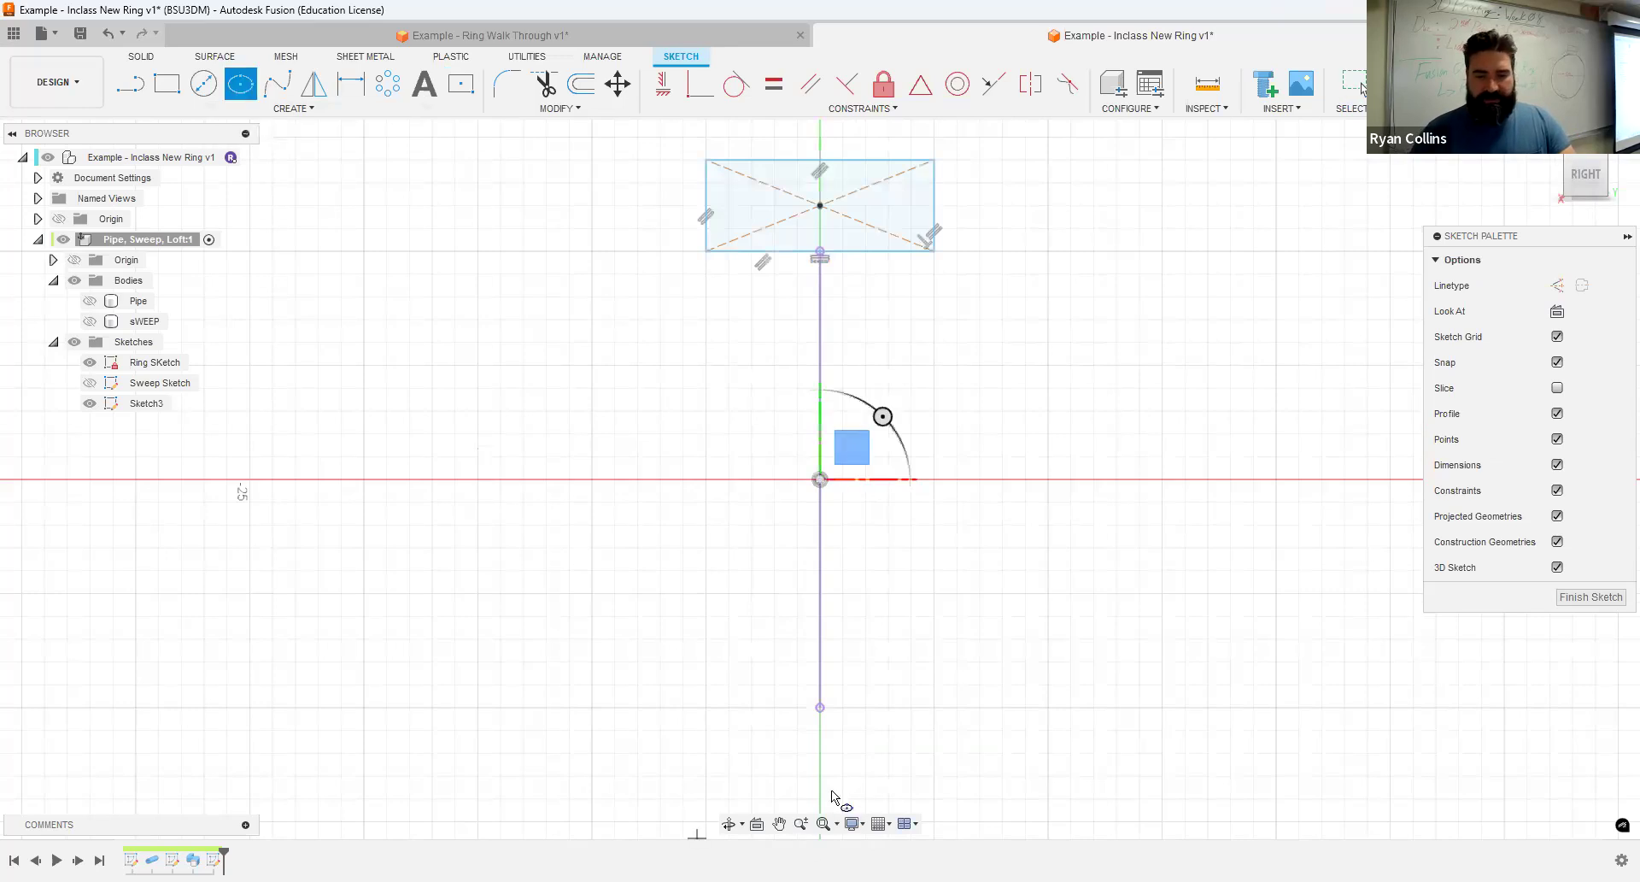
left_click(820, 752)
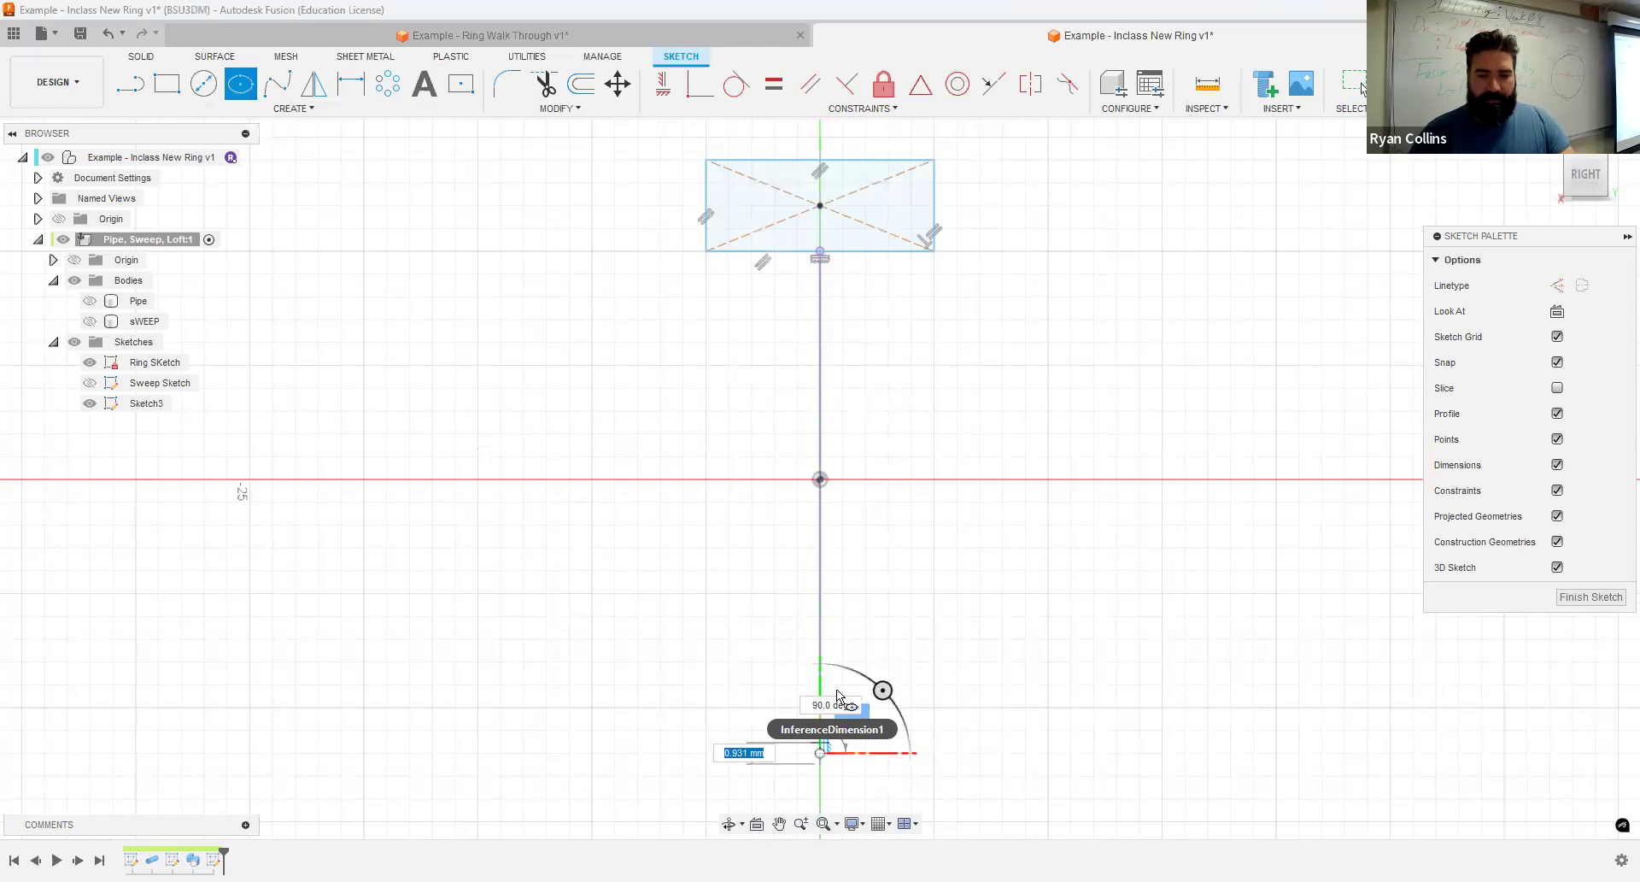
scroll(748, 726, "down", 2)
scroll(742, 728, "up", 2)
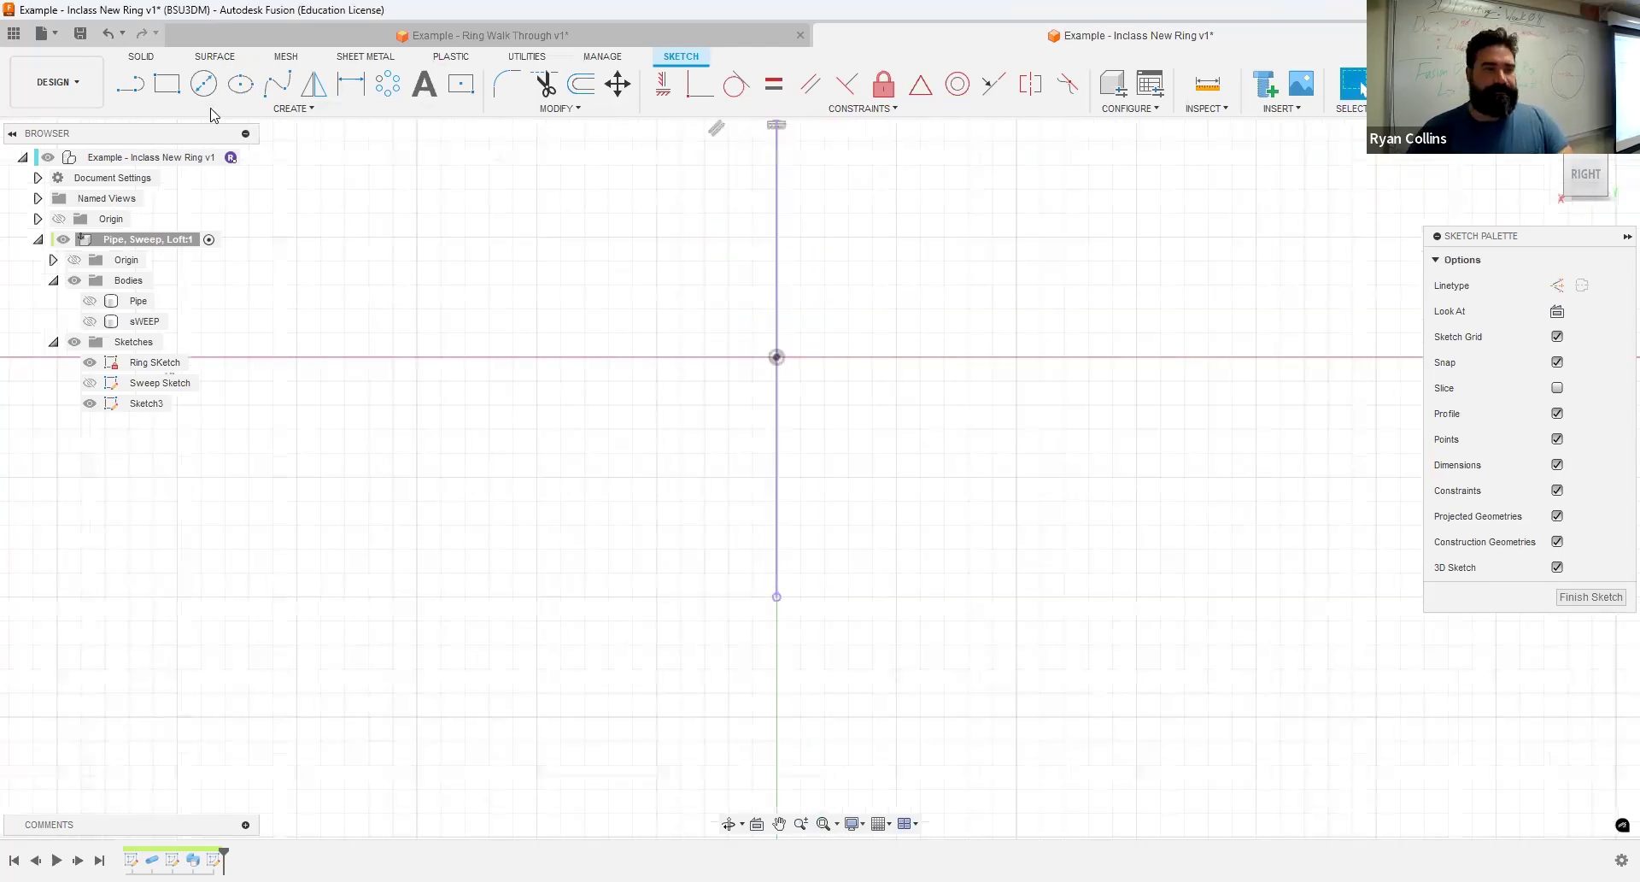
- Draw a 4 mm high ellipse below the projected ring line, touching its lower endpoint and about as wide as the rectangle, and finish the sketch
left_click(240, 83)
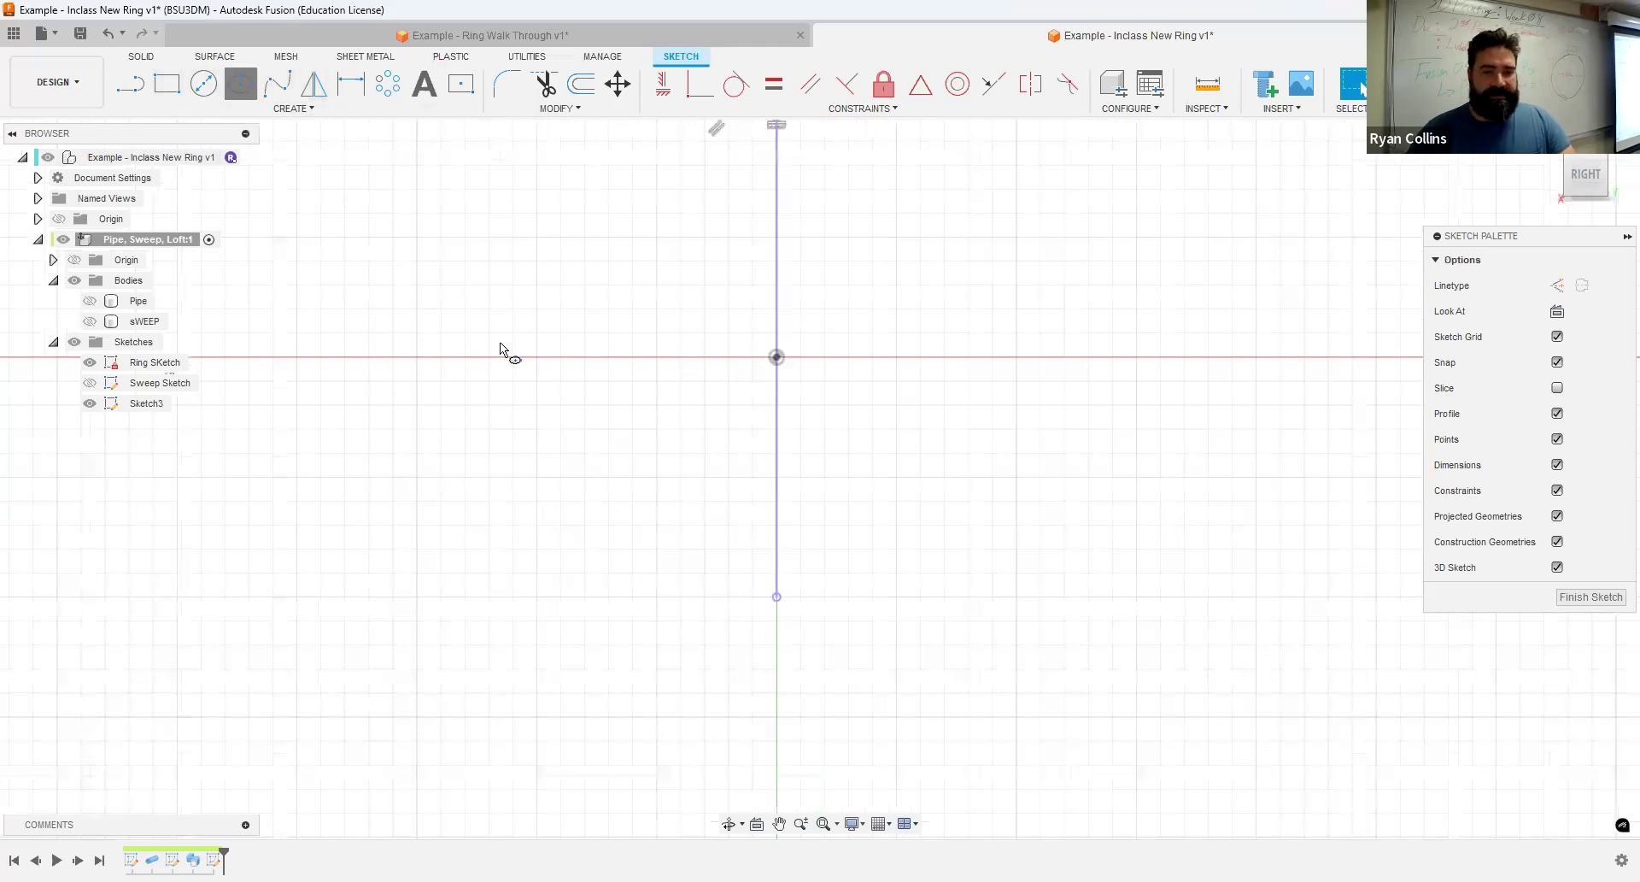
left_click(776, 643)
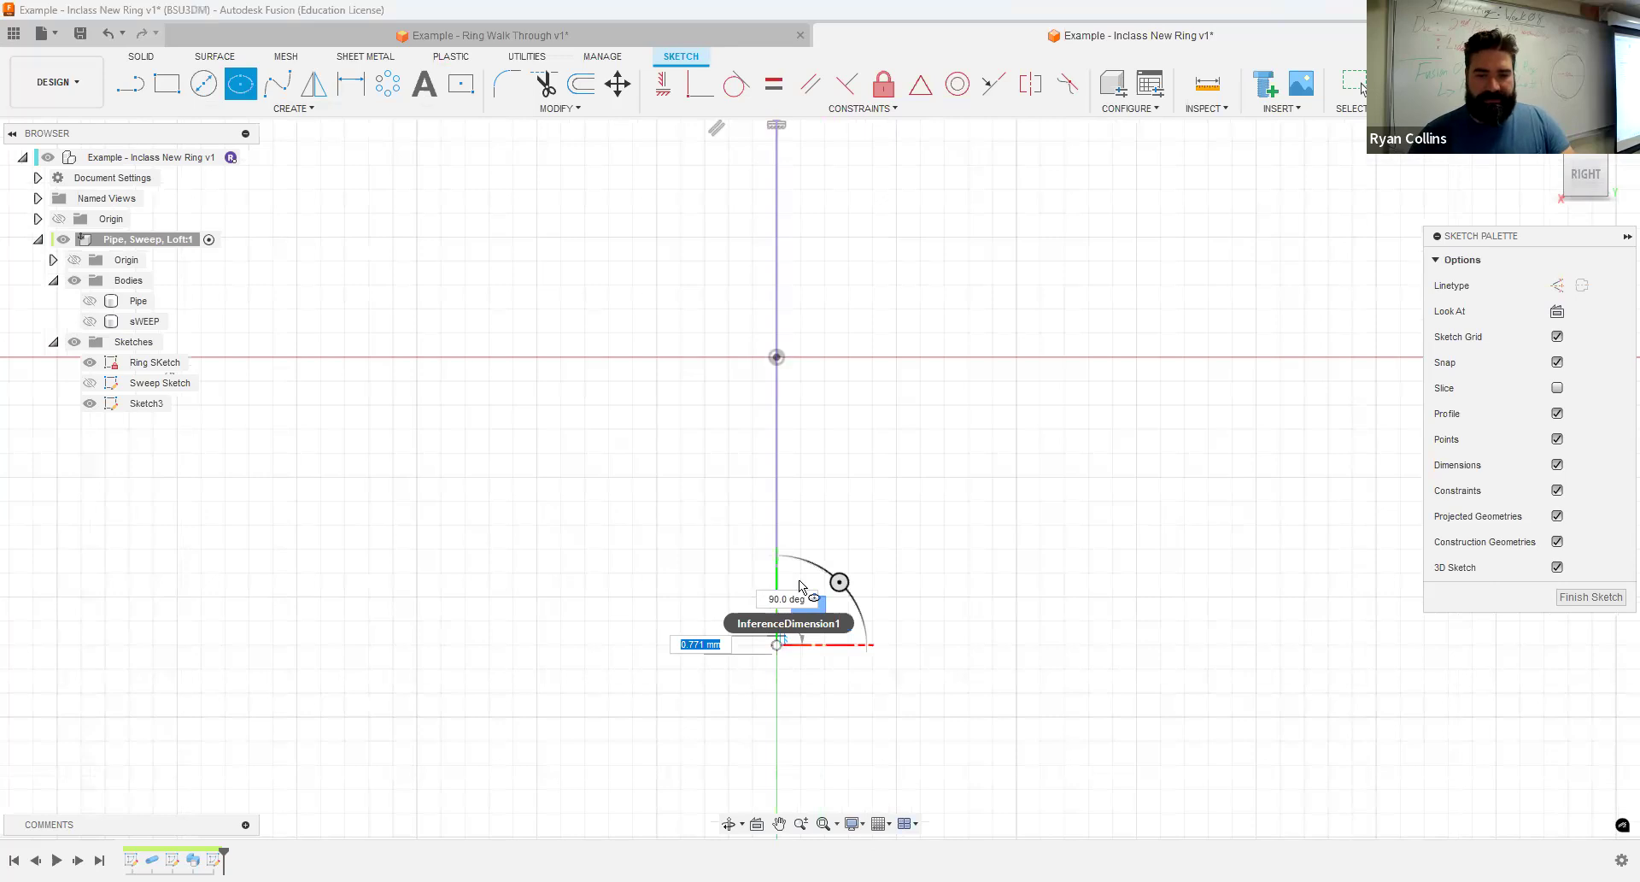
type("4")
key("Return")
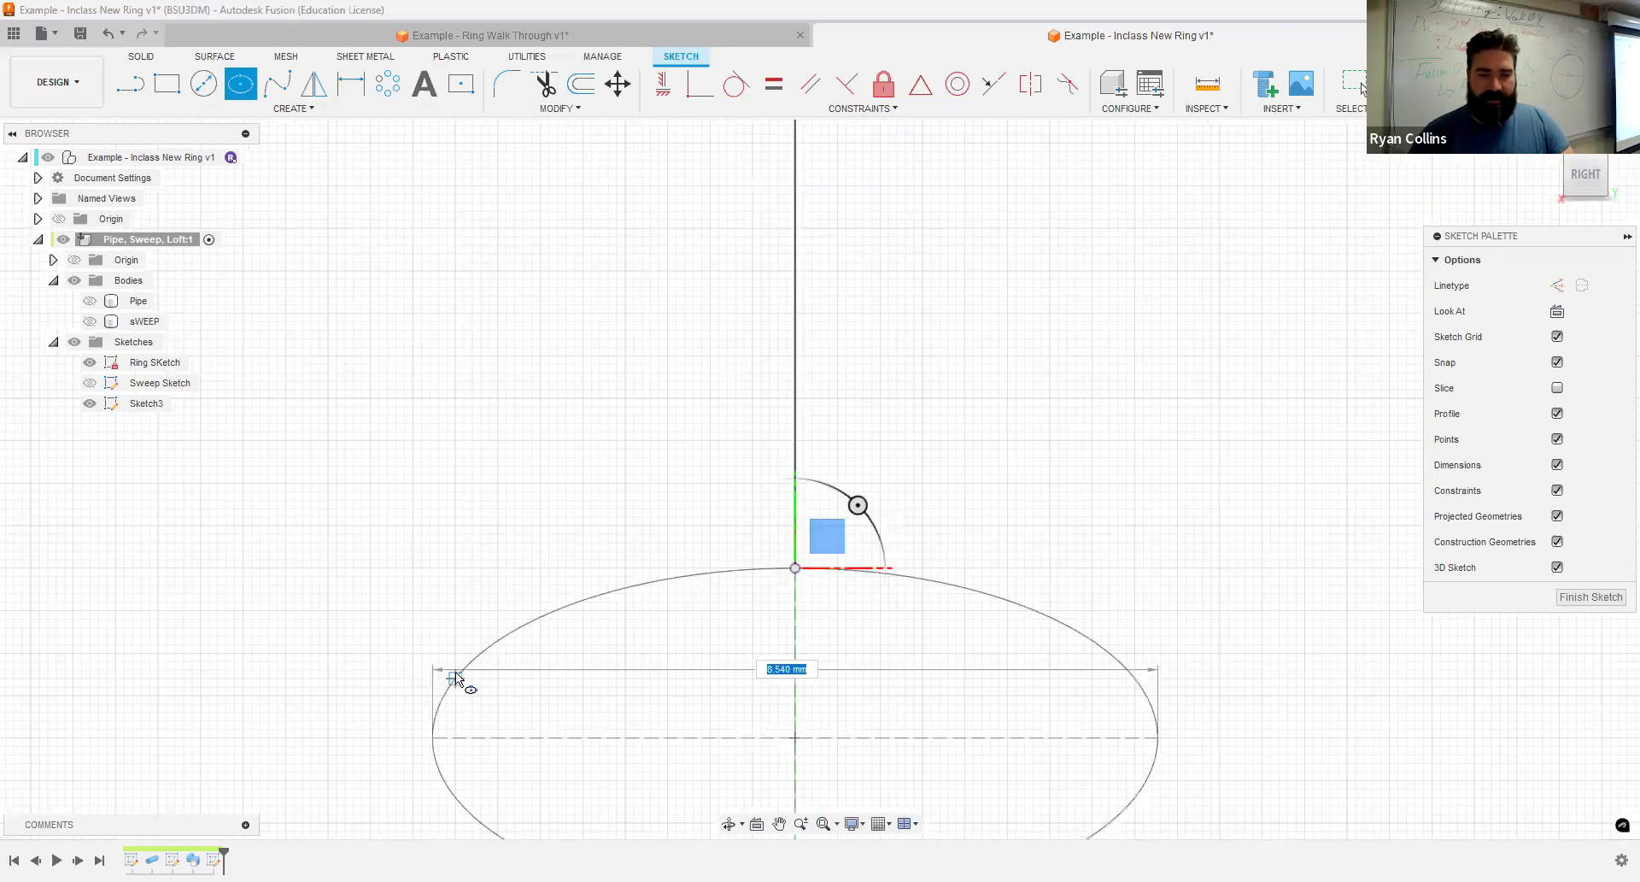
scroll(456, 679, "down", 4)
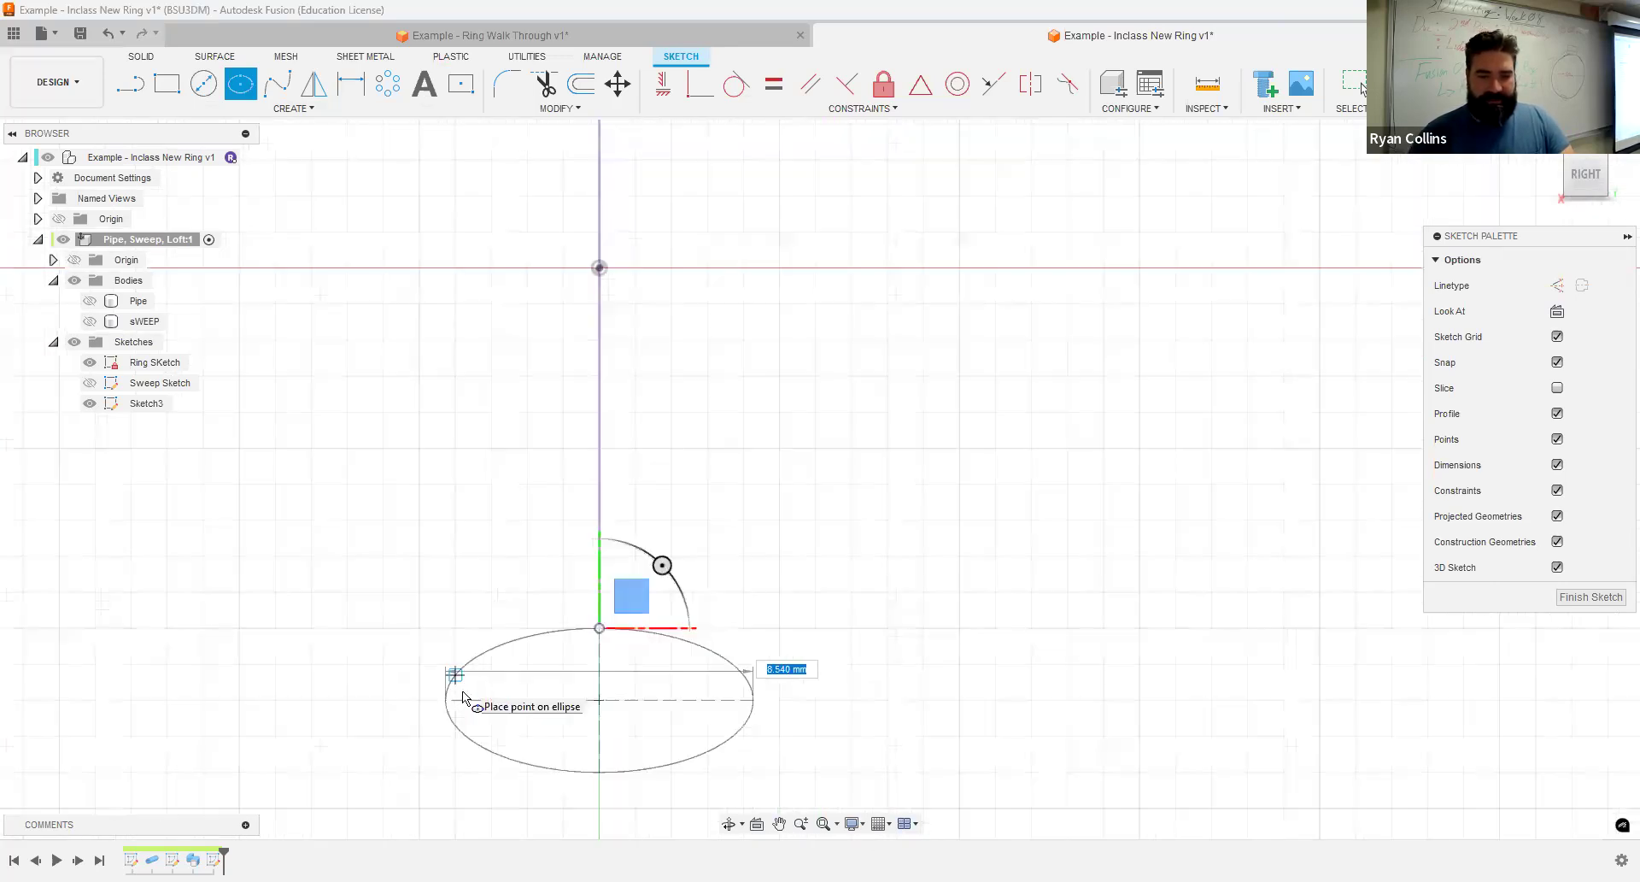
left_click(419, 706)
key("Escape")
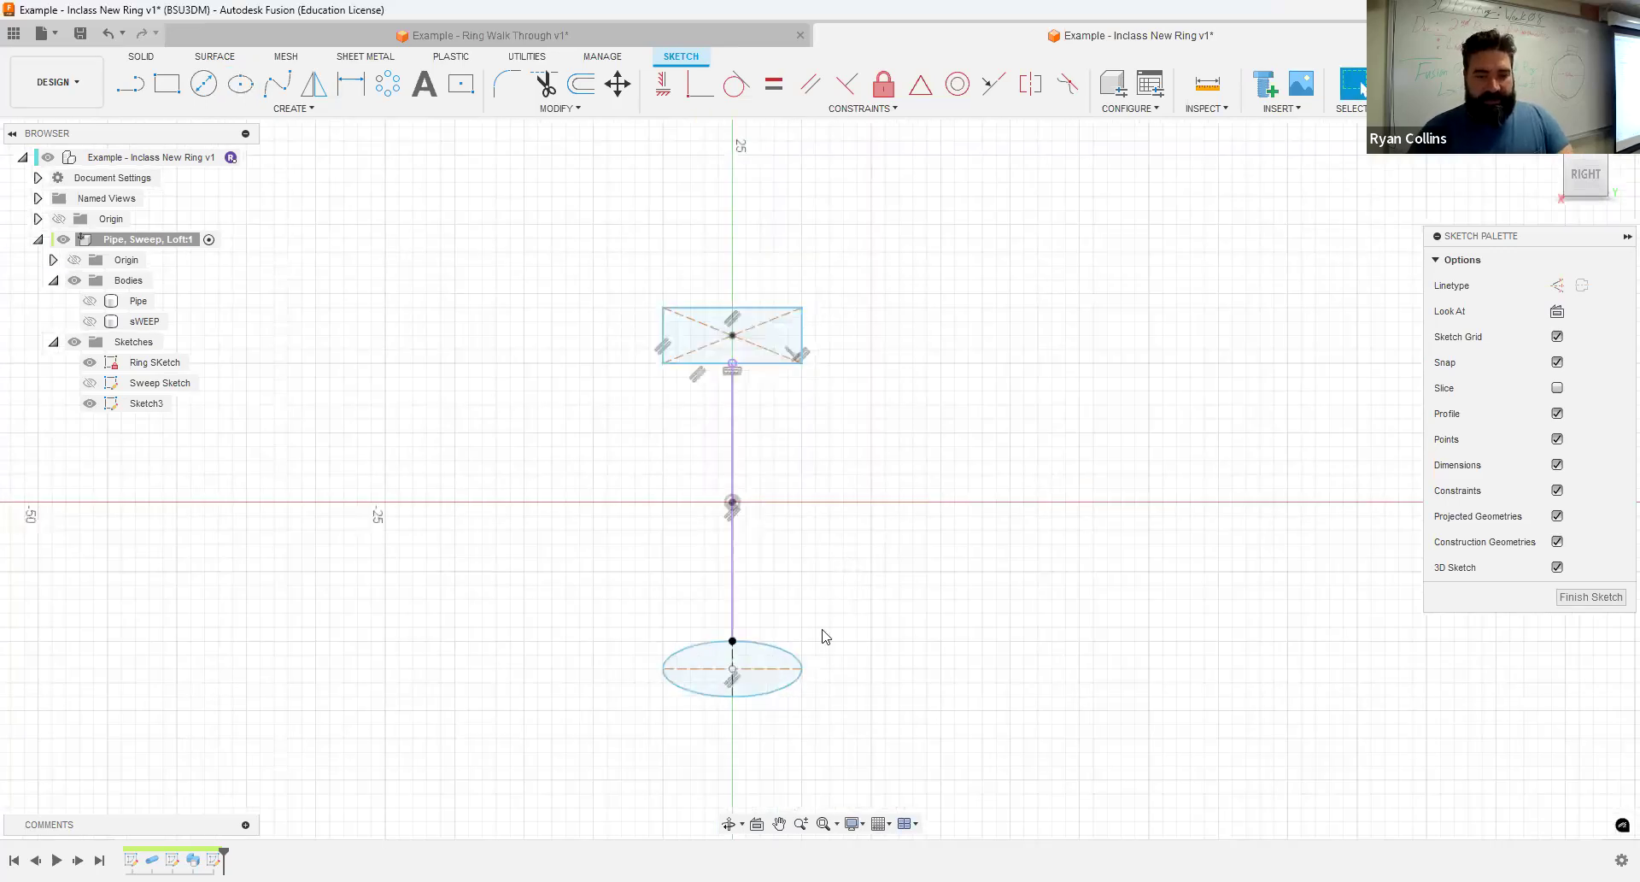
mouse_move(839, 462)
middle_mouse_down()
mouse_move(912, 470)
mouse_move(860, 454)
middle_mouse_up()
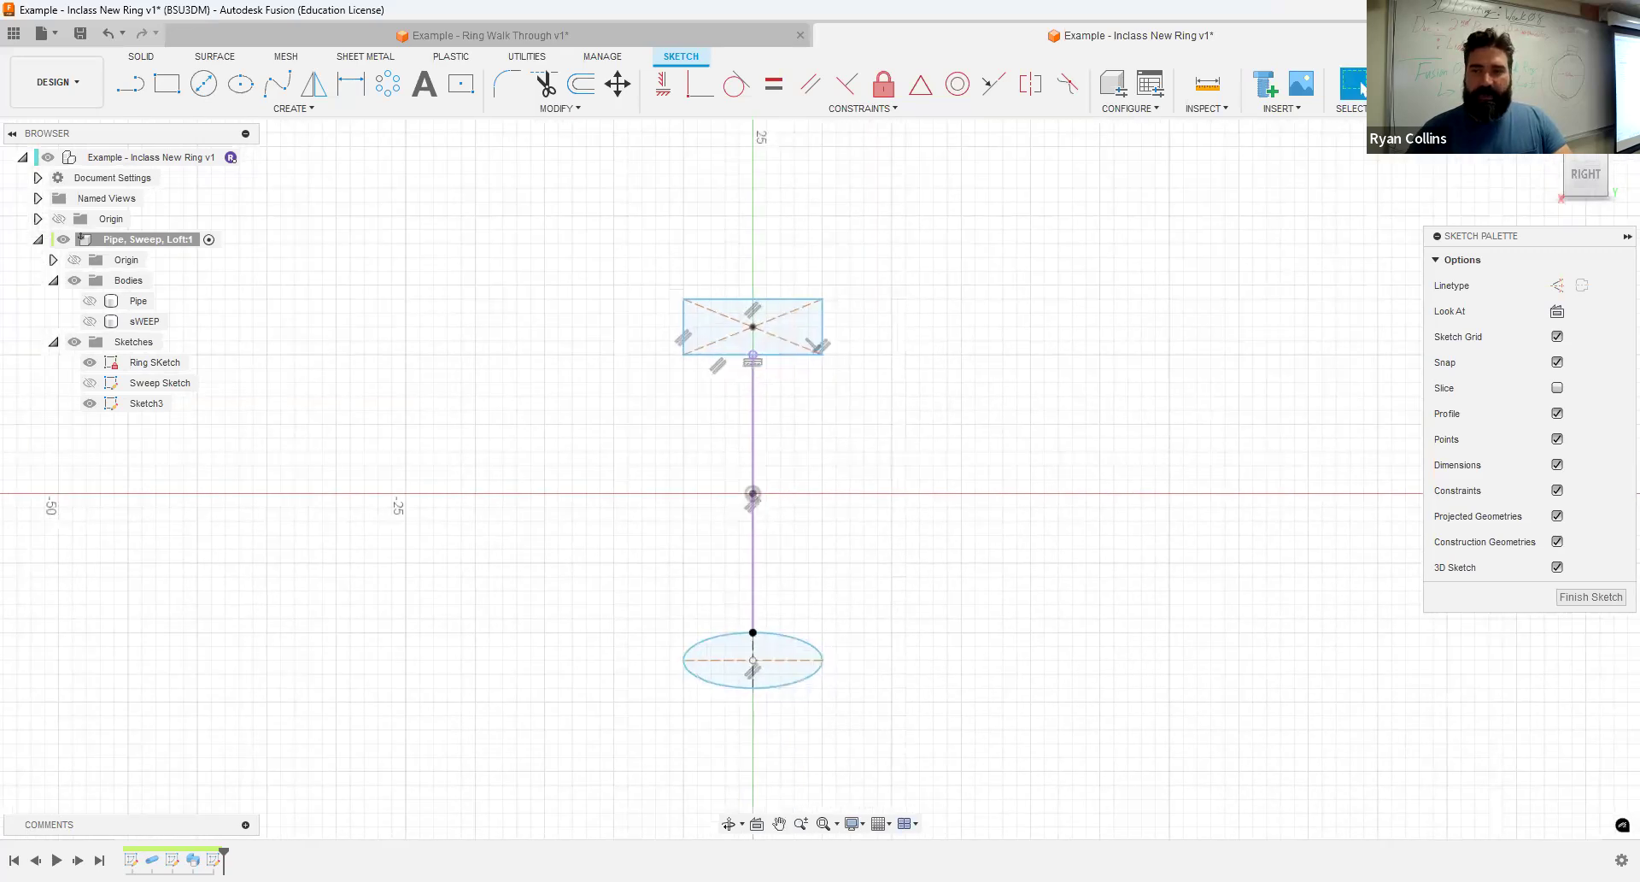
left_click(1425, 86)
- Loft the rectangle profile to the ellipse profile as a new body, using the ring circle as the centerline
middle_click_drag(815, 504, 890, 506, "shift")
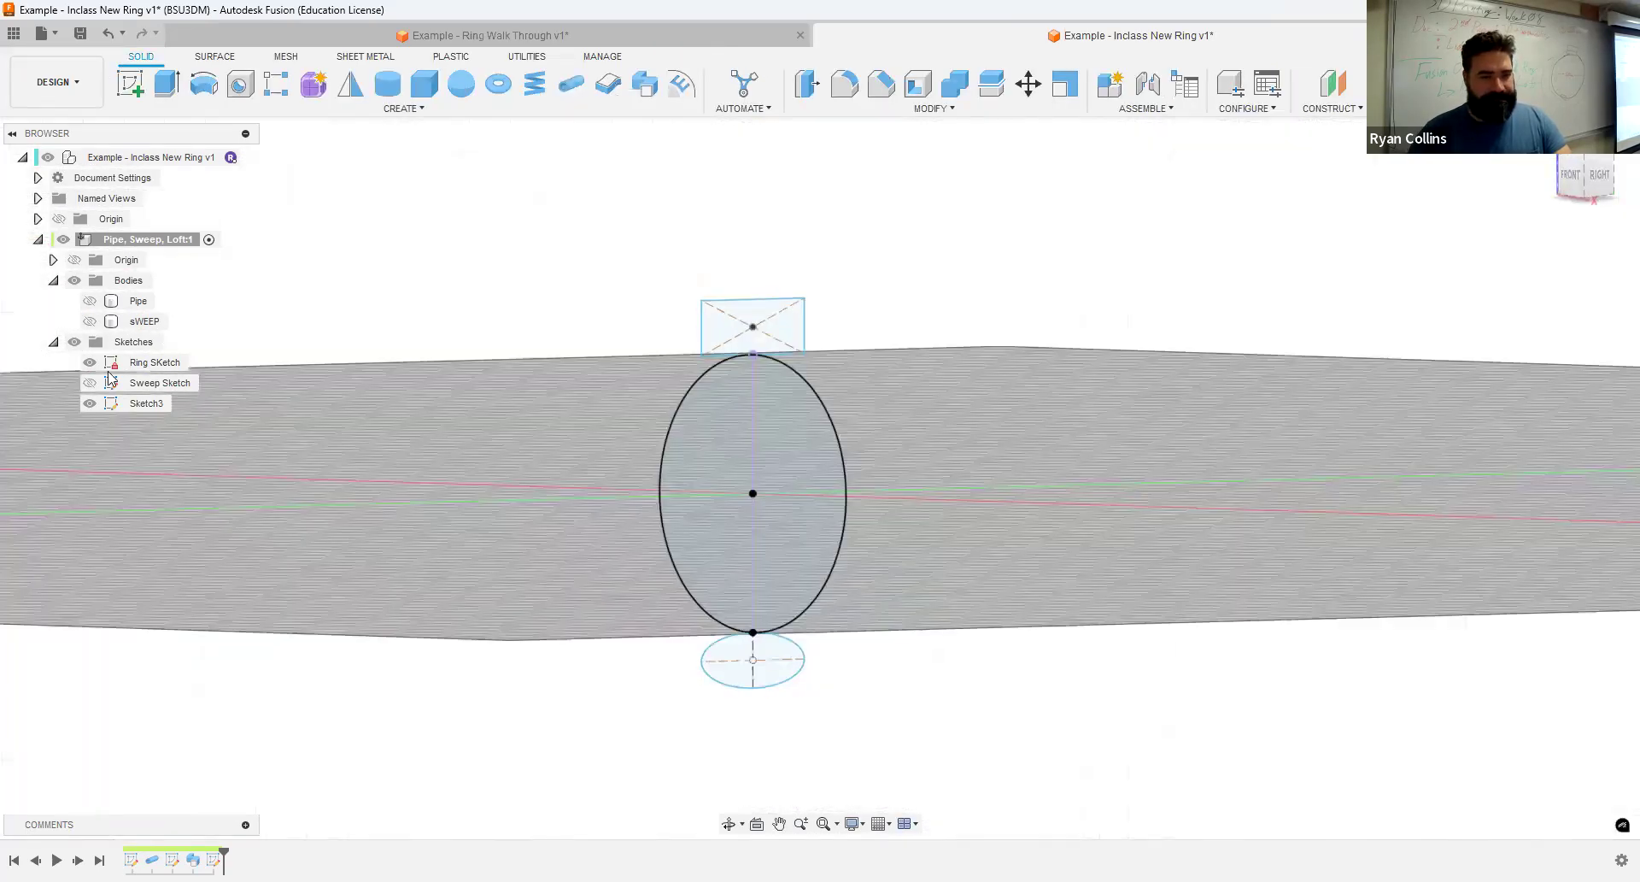
left_click(401, 110)
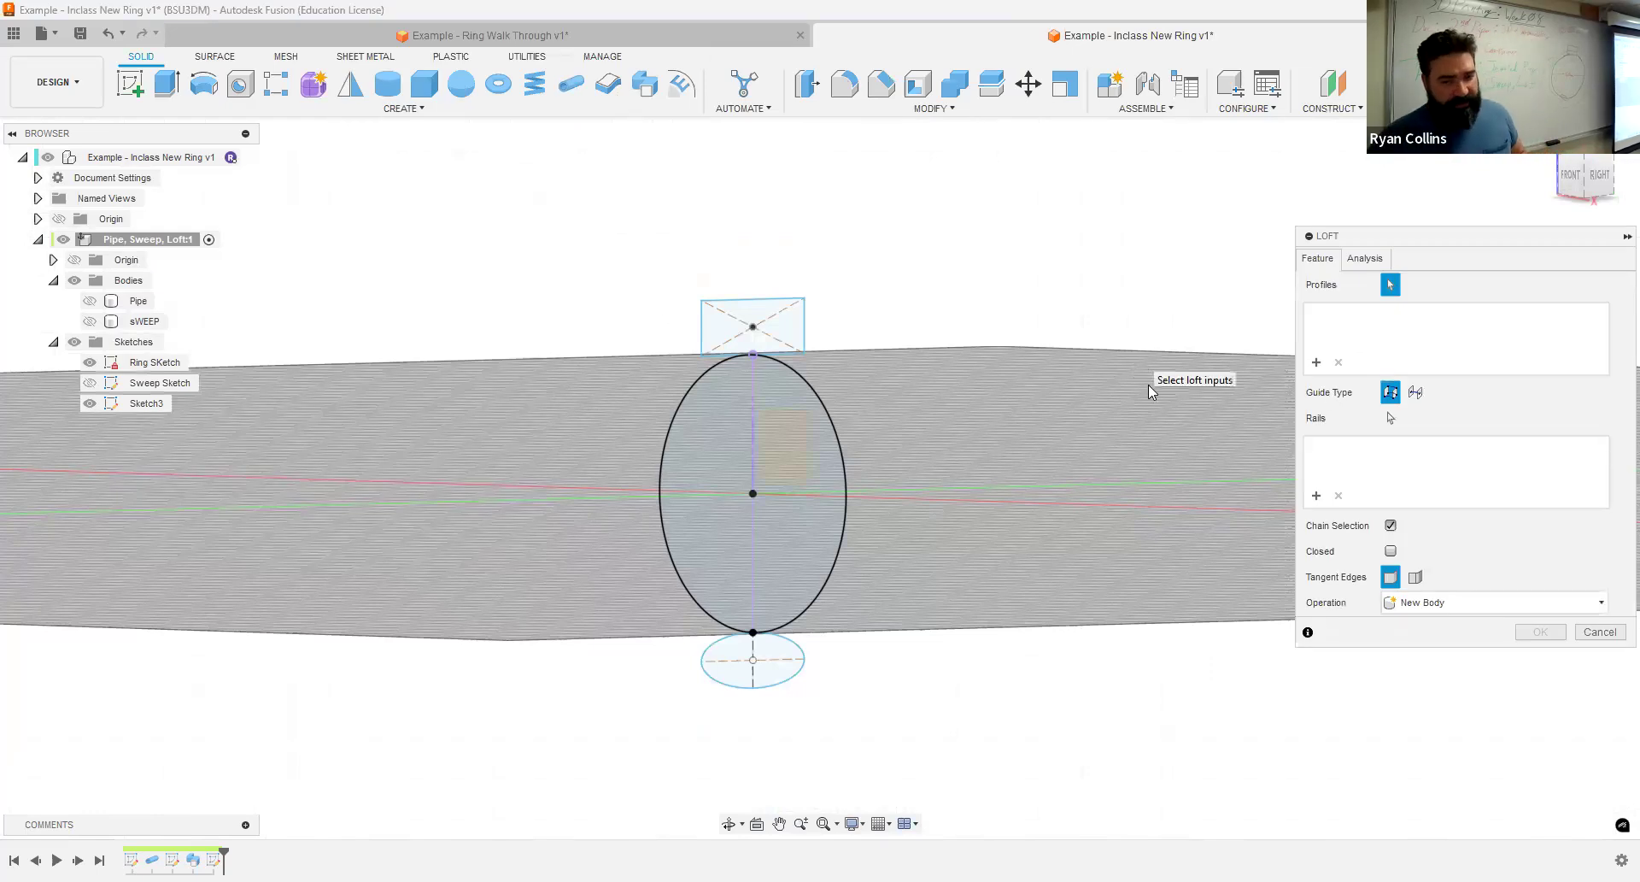
left_click(771, 336)
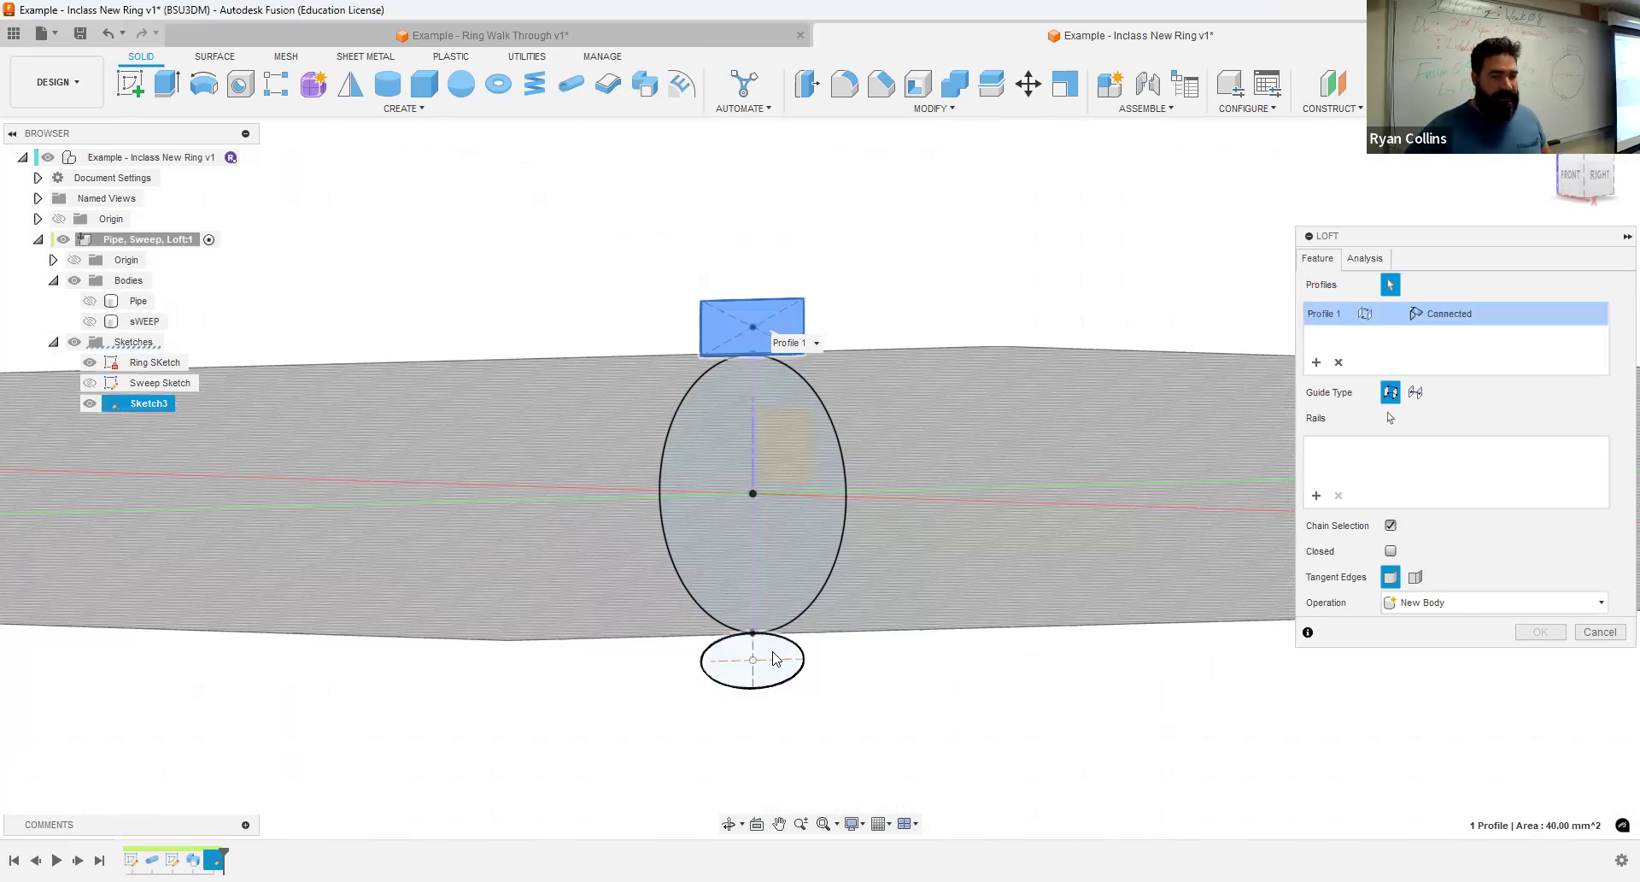
left_click(775, 658)
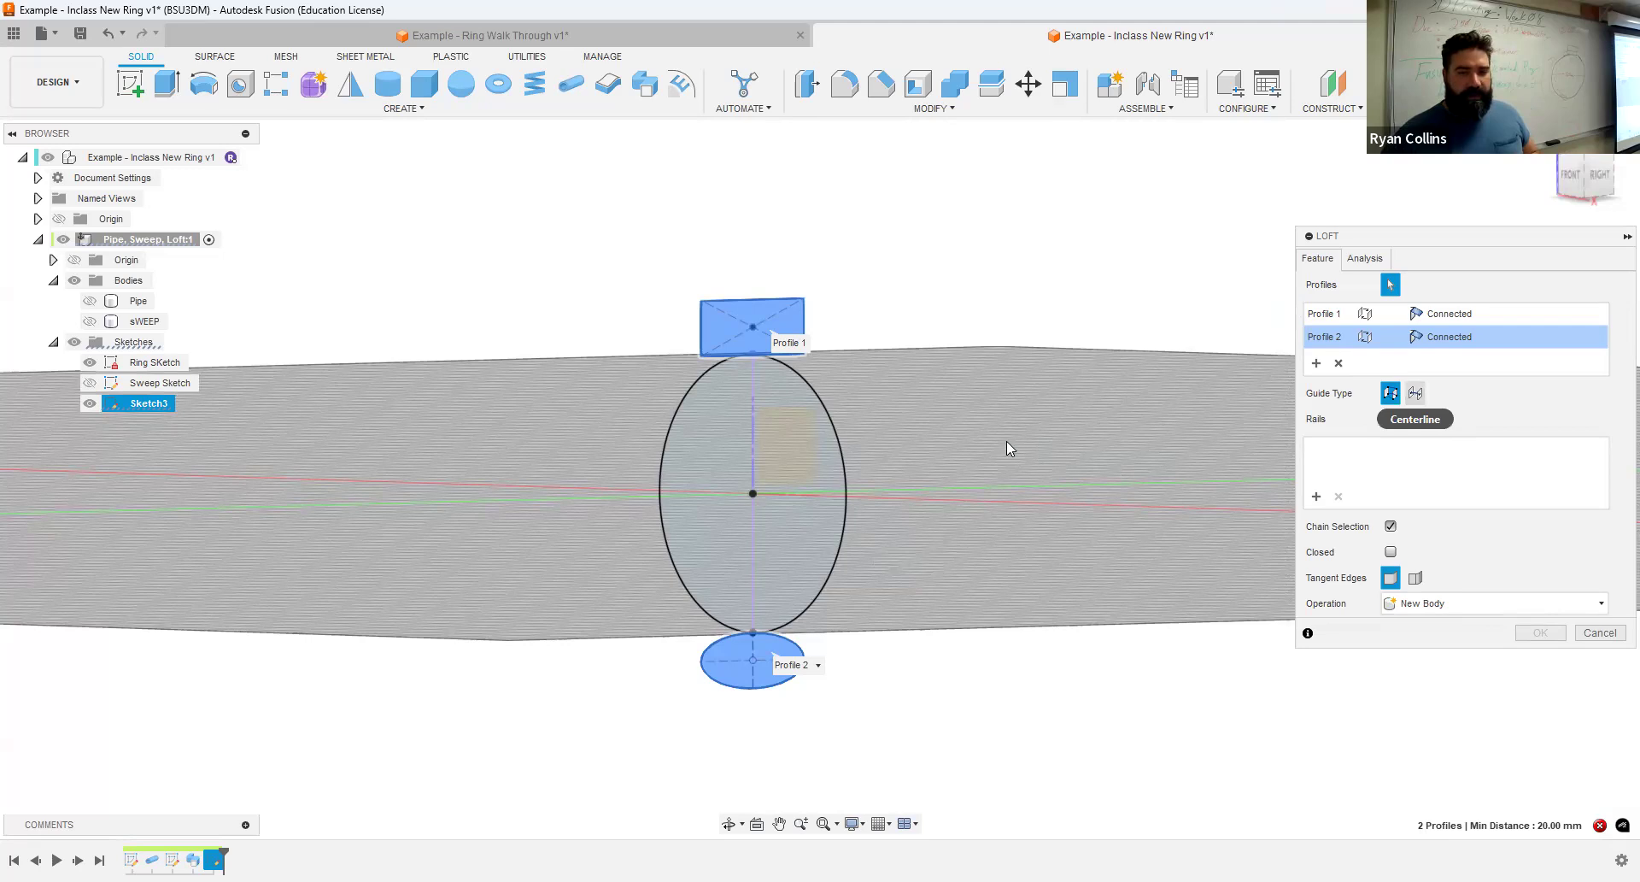
left_click(841, 448)
middle_click_drag(1050, 683, 1164, 681, "shift")
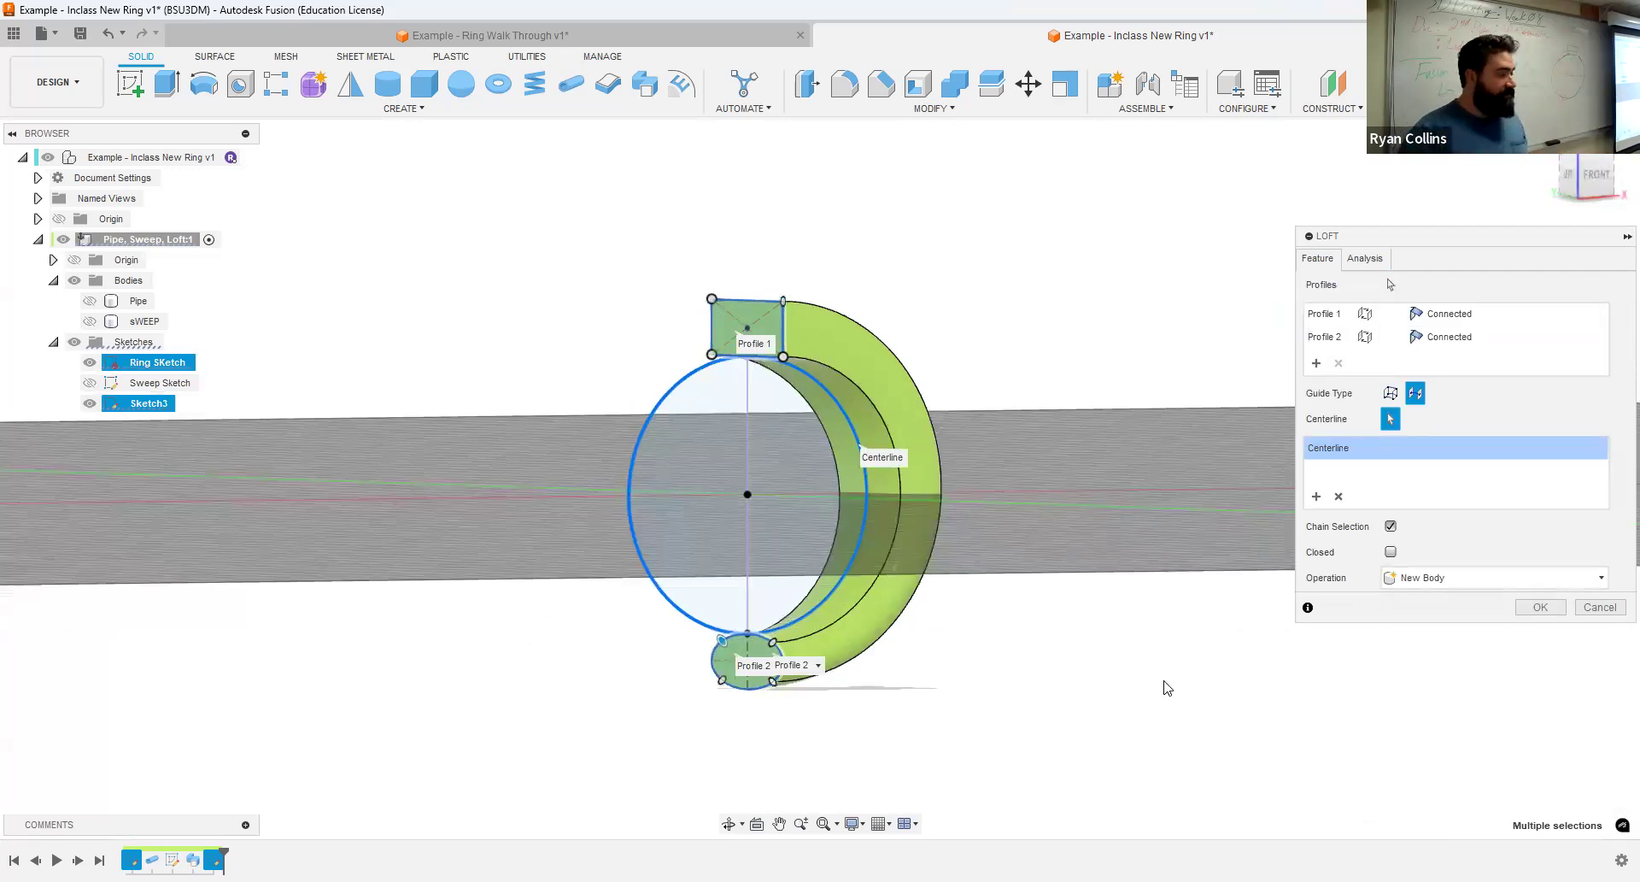
left_click(1565, 608)
- Examine the lofted half band from several angles, including its rectangular and elliptical end faces
scroll(1025, 475, "up", 3)
scroll(1074, 451, "down", 3)
middle_click_drag(1113, 479, 1165, 470, "shift")
middle_click_drag(821, 318, 786, 316, "shift")
left_click(787, 316)
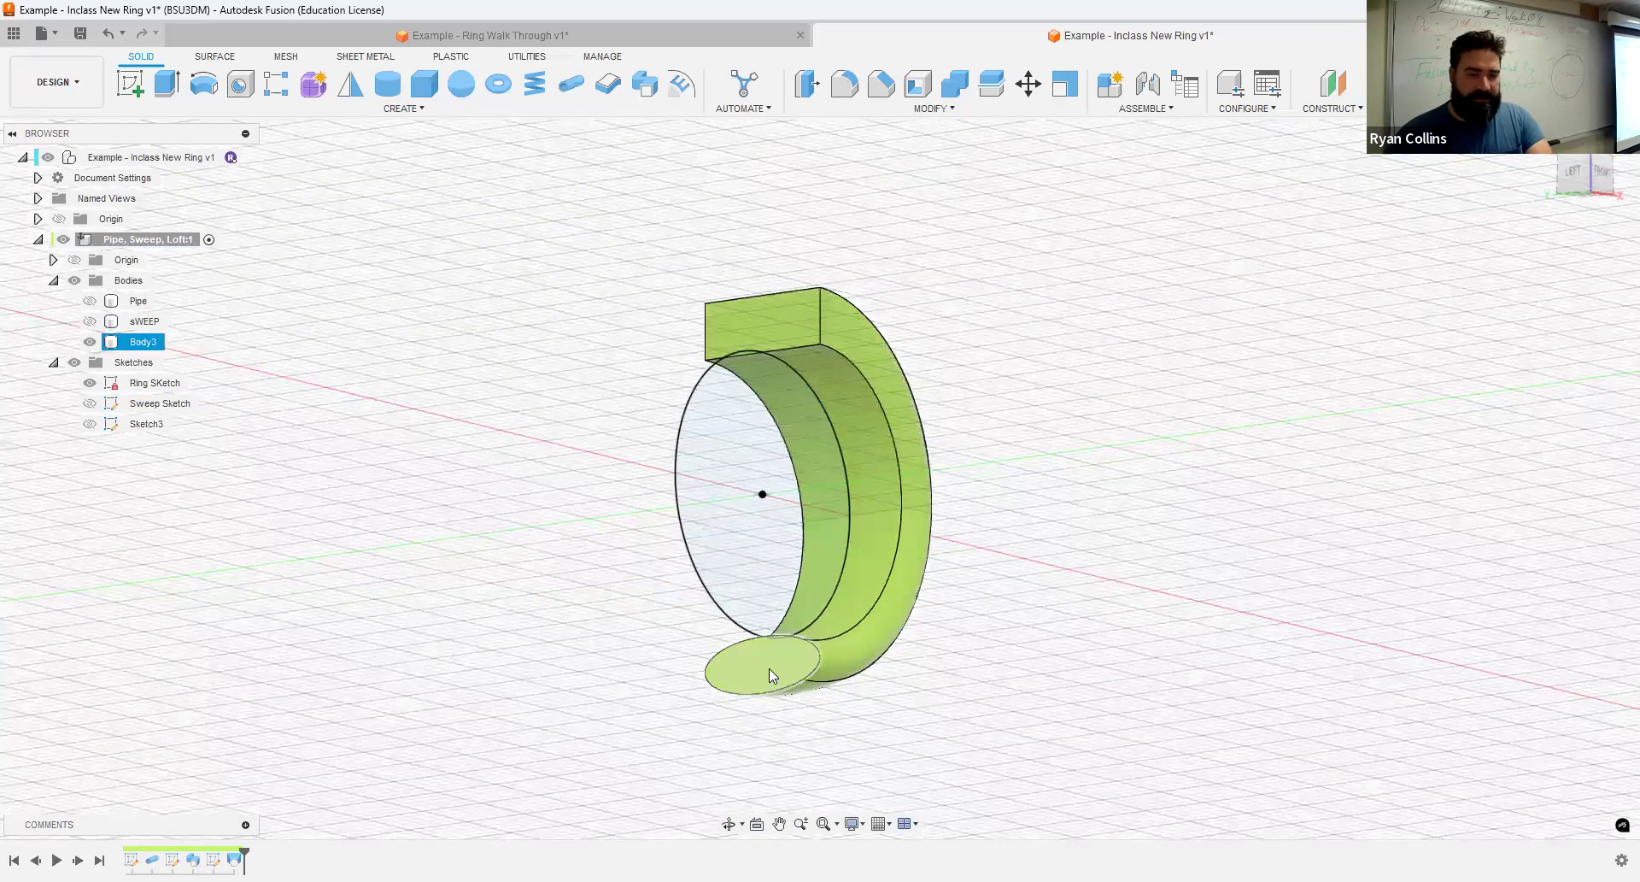
left_click(429, 435)
middle_click_drag(414, 505, 373, 541, "shift")
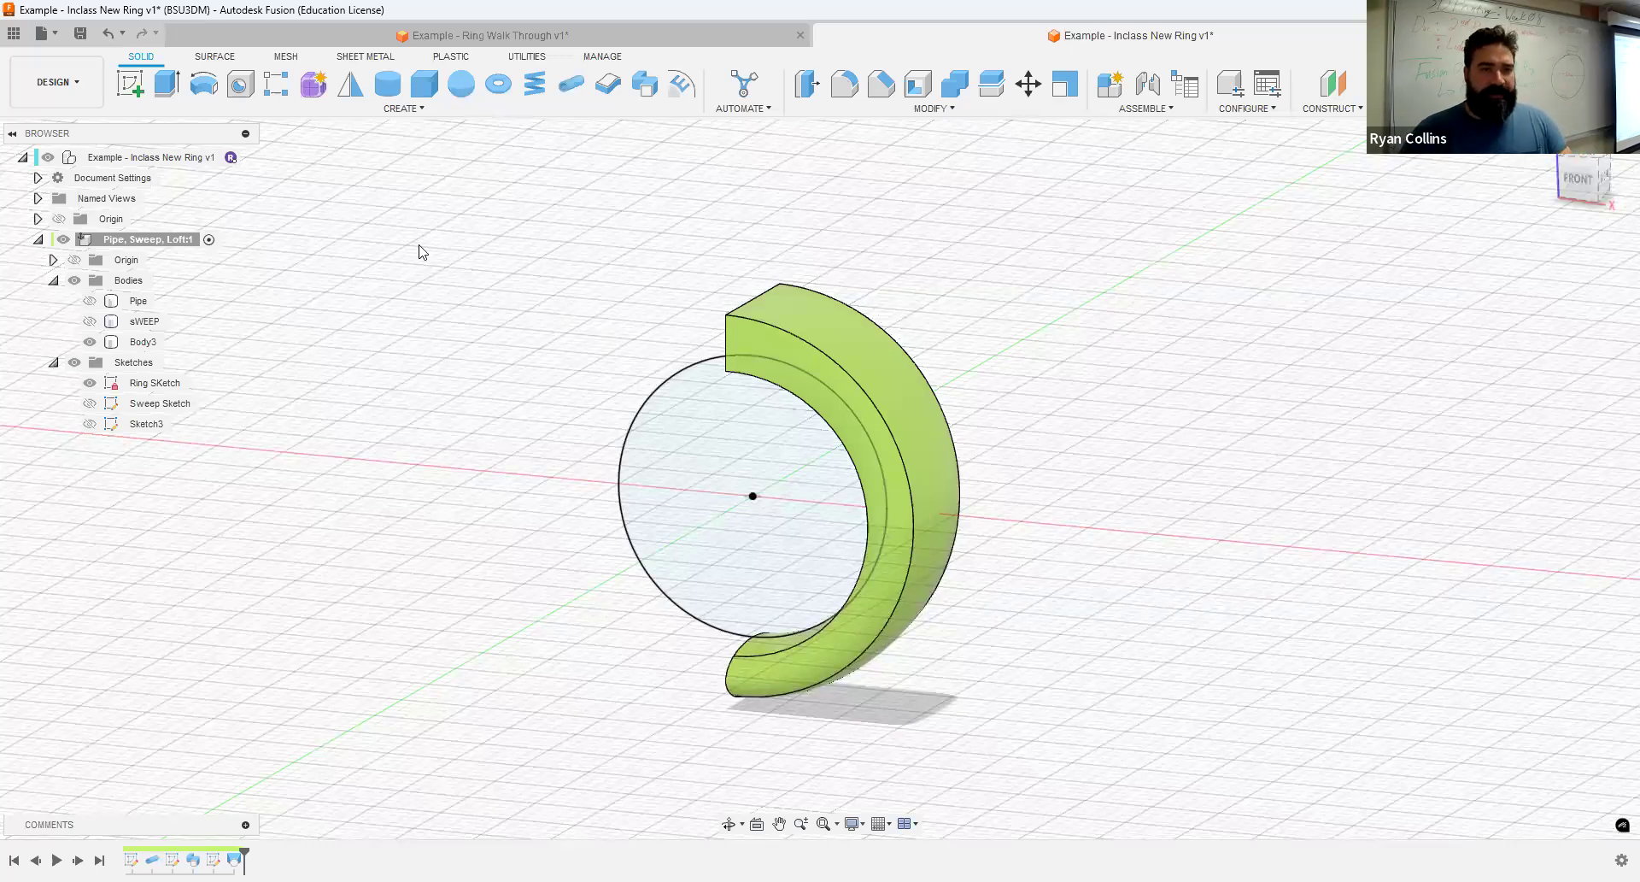
- Mirror the lofted half band across the vertical plane through its end faces, using the Join operation
left_click(350, 86)
left_click(870, 363)
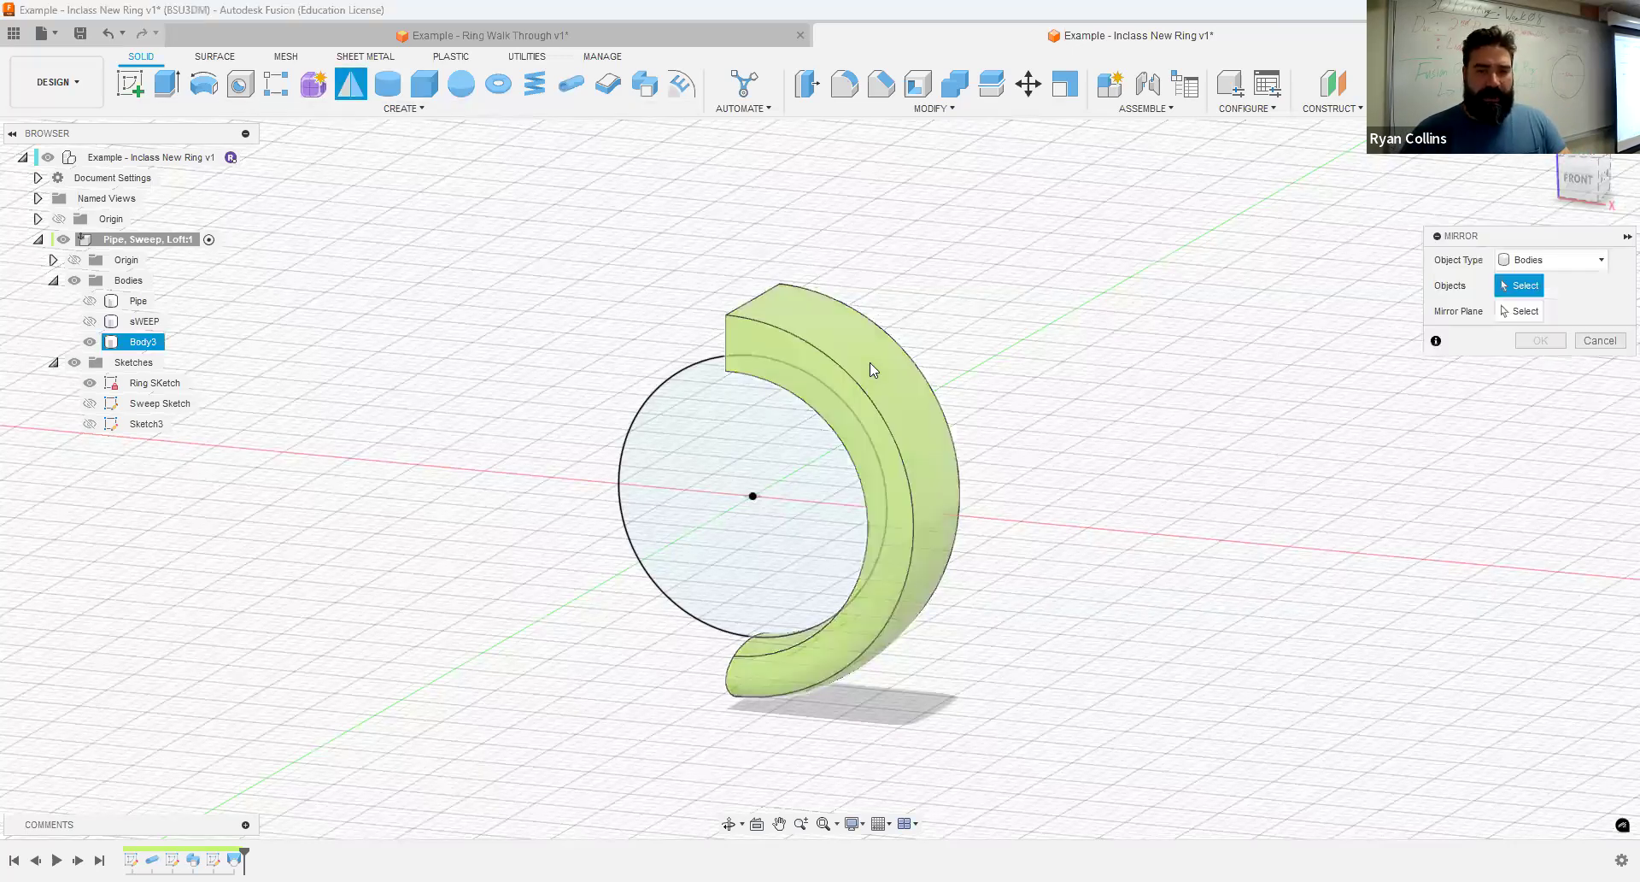
left_click(1522, 311)
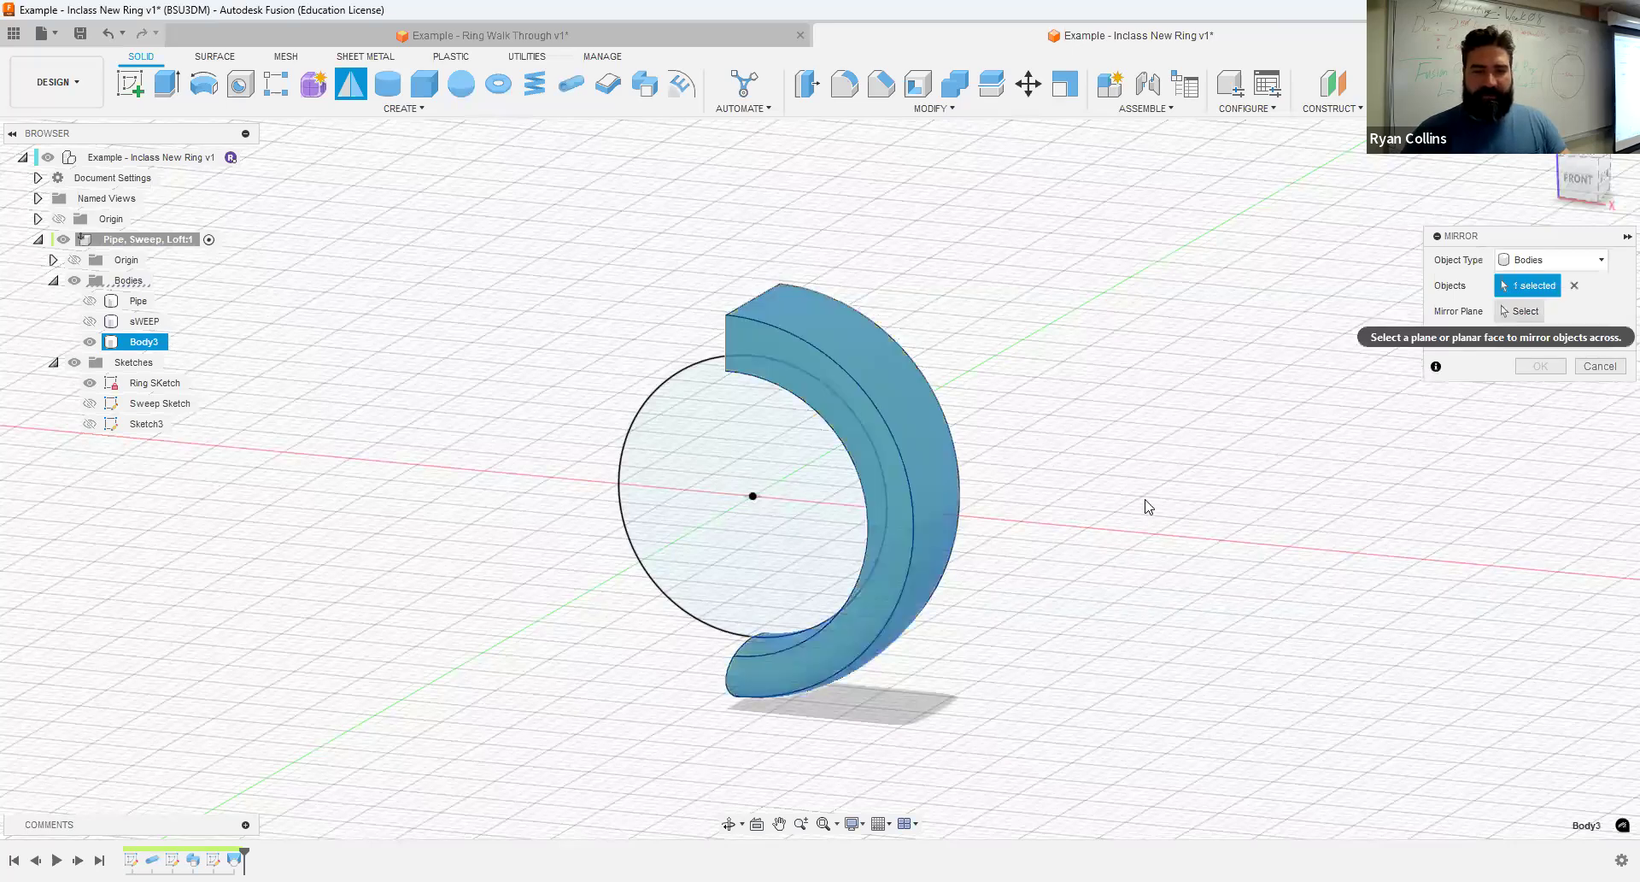
middle_click_drag(1018, 465, 838, 472, "shift")
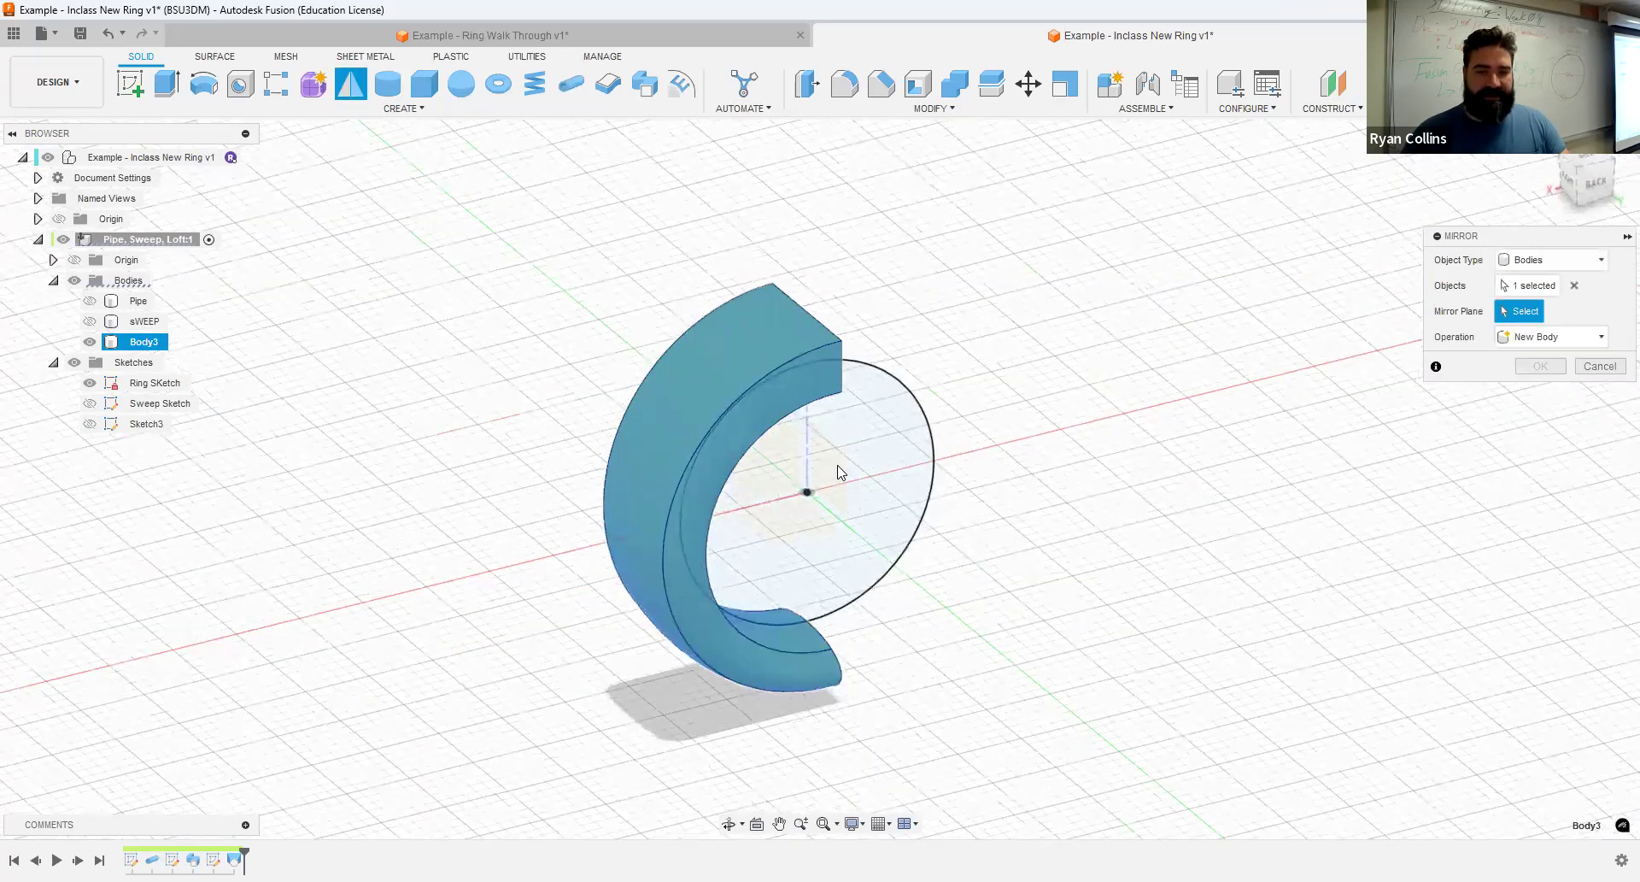
left_click(838, 466)
middle_click_drag(1068, 447, 1144, 492, "shift")
middle_click_drag(1614, 363, 1246, 545, "shift")
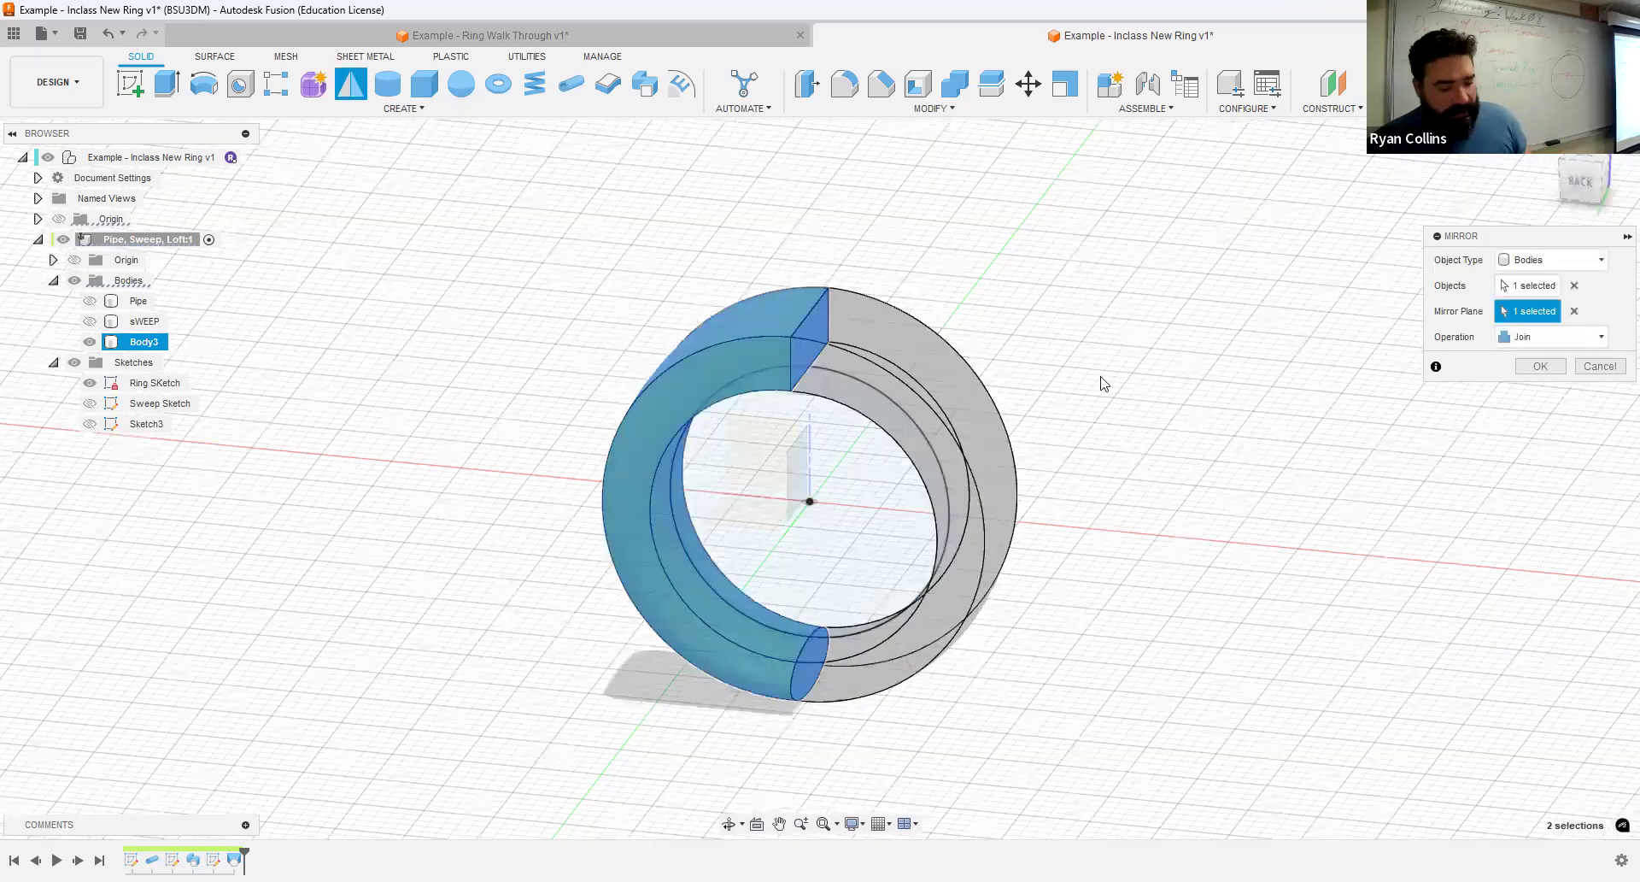
key("Return")
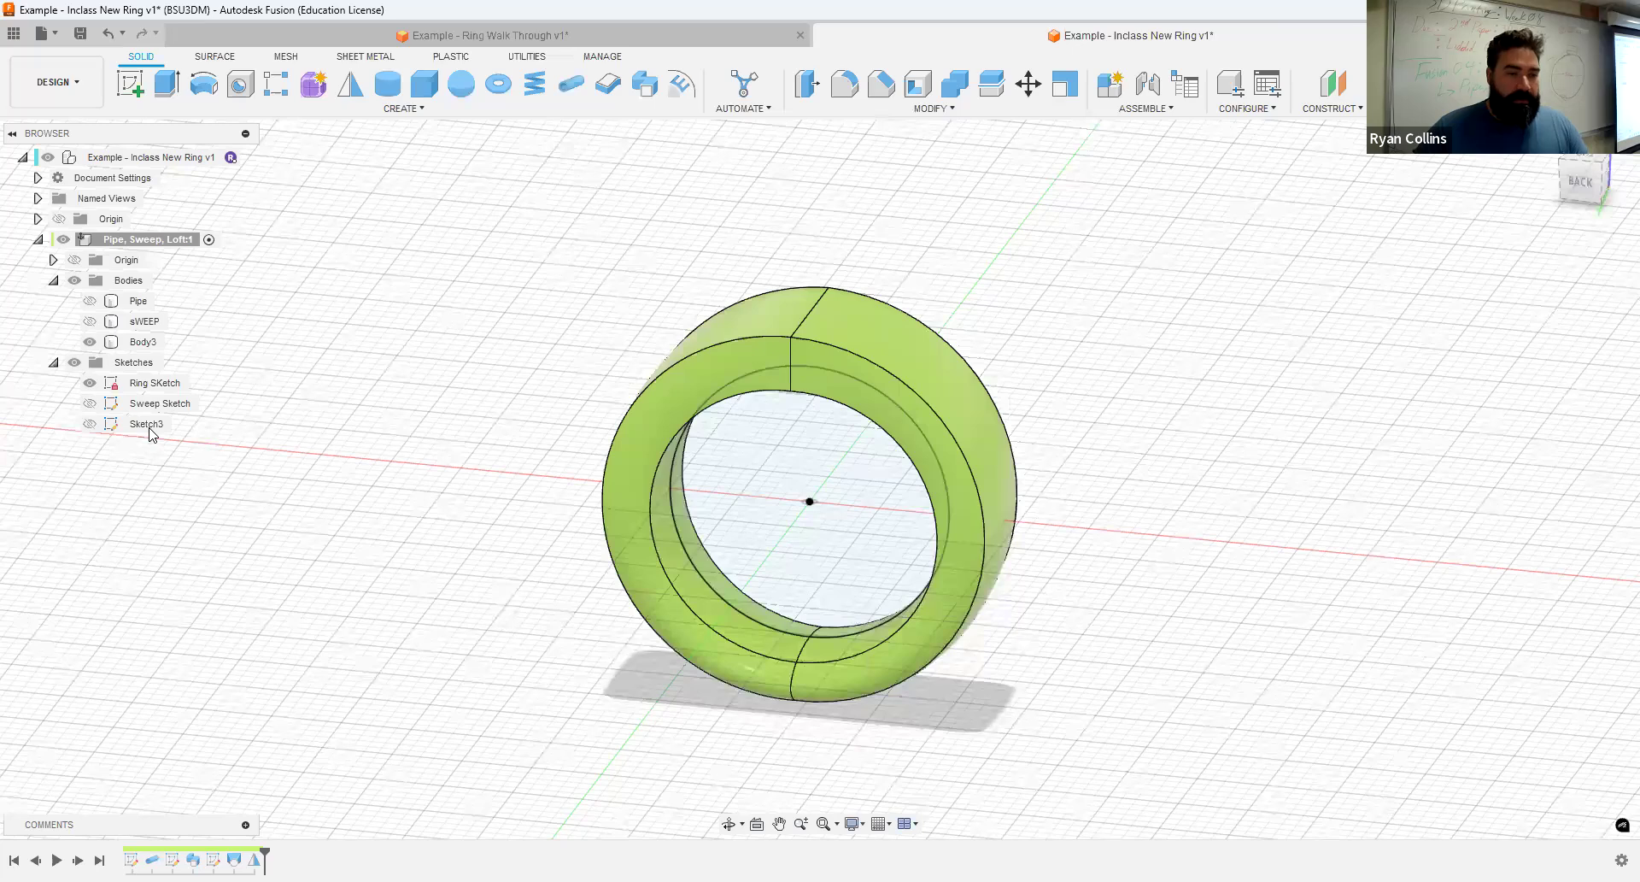
- Rename Sketch3 as lOFT sKETCH
left_click(147, 423)
left_click(146, 424)
type("lOFT")
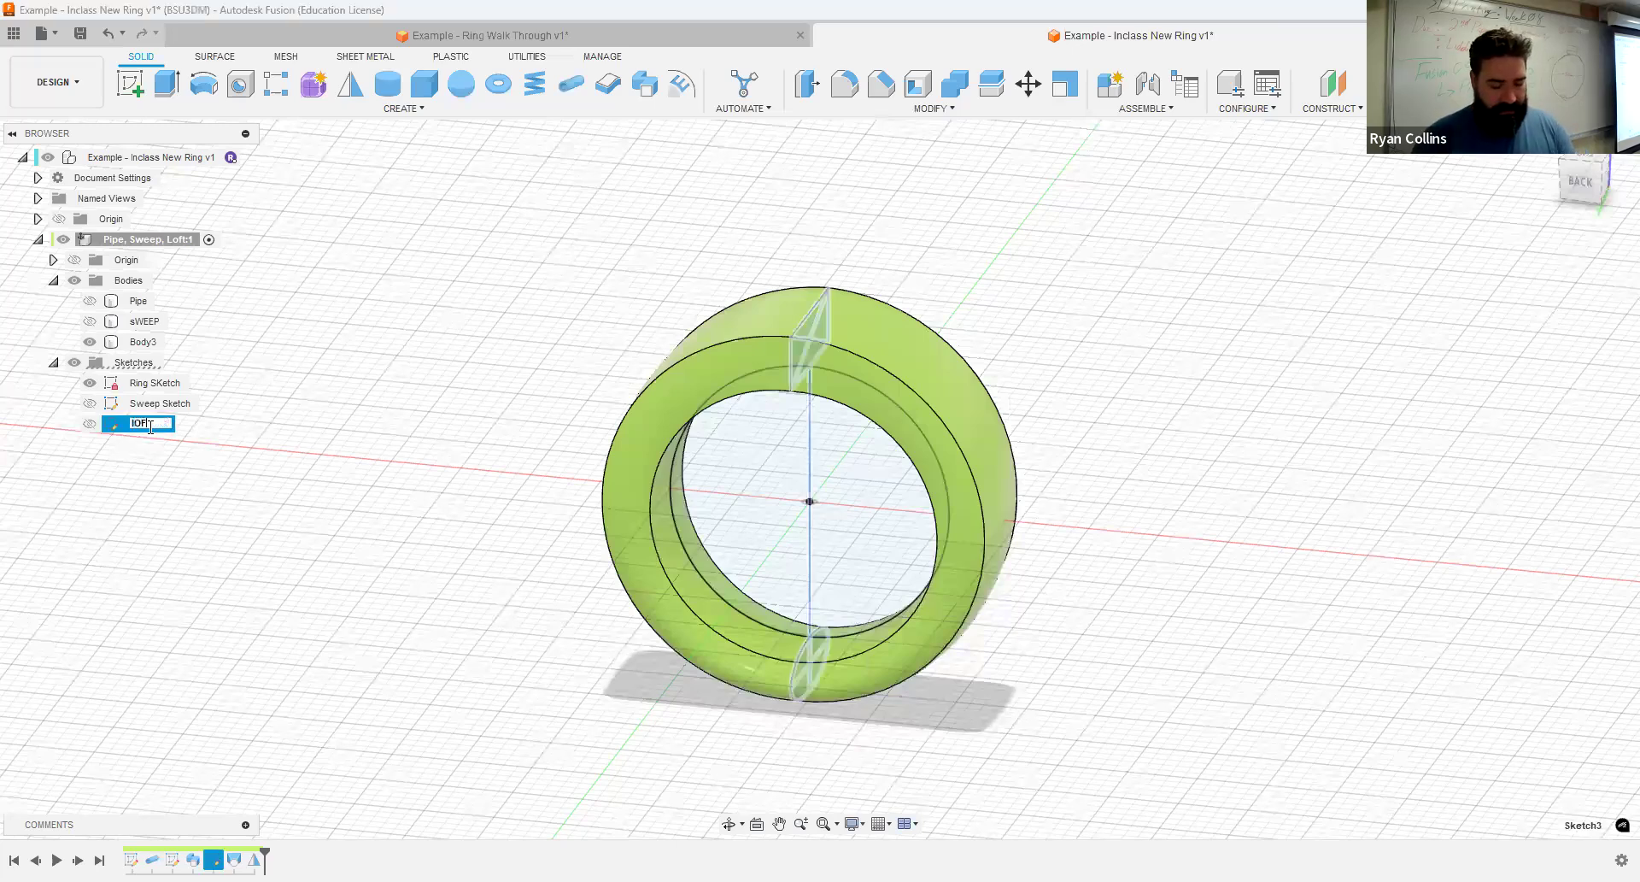
type(" sKETCH")
key("Return")
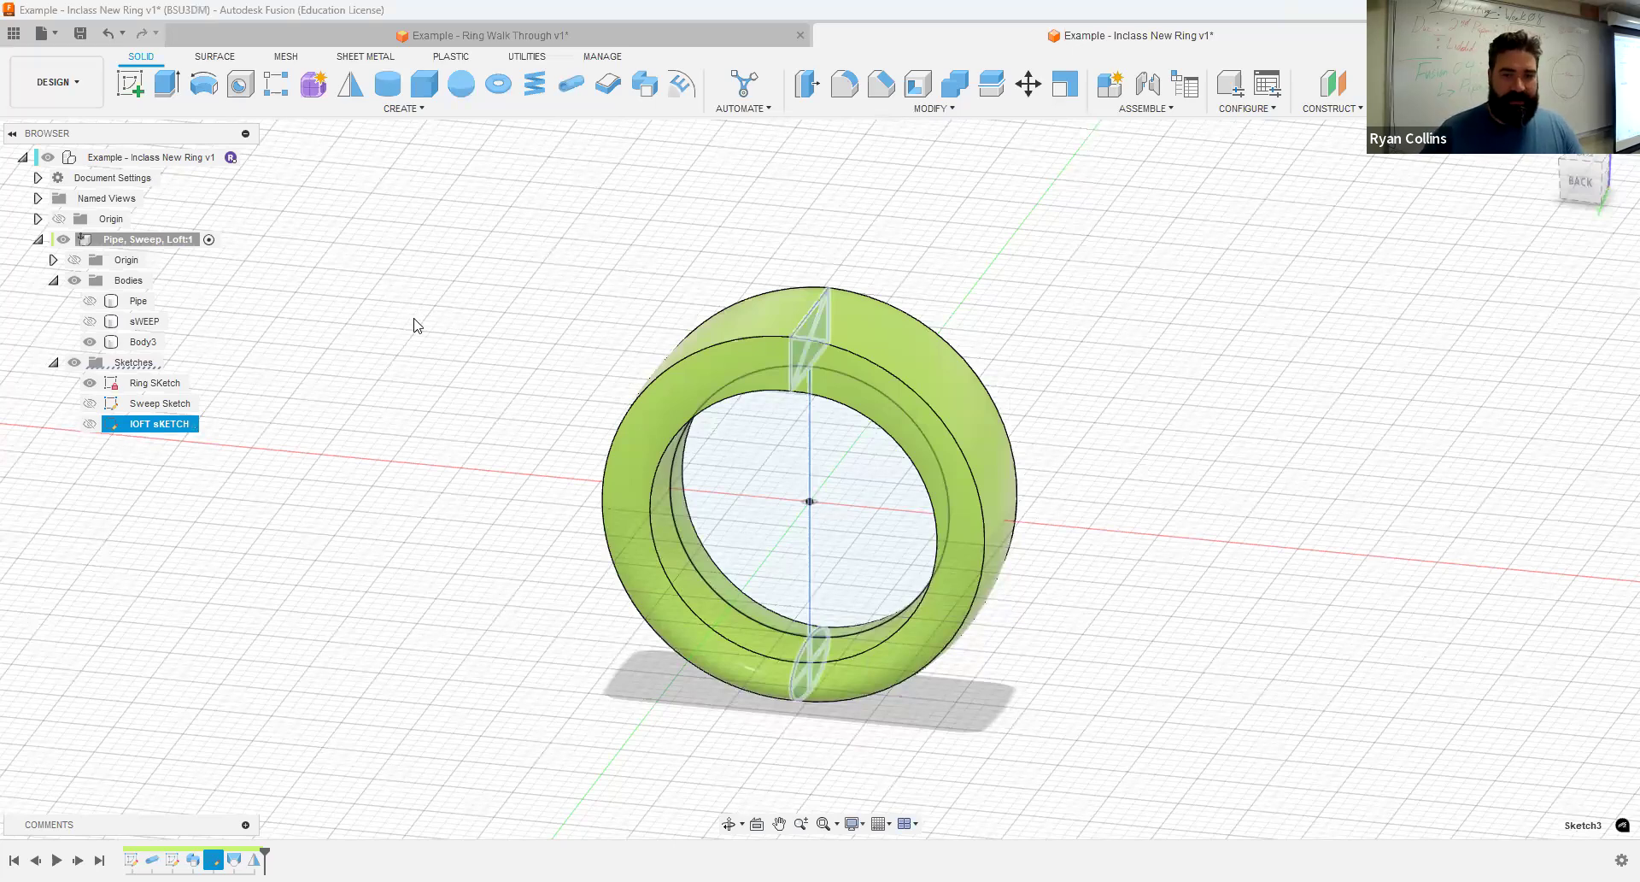
left_click(1210, 511)
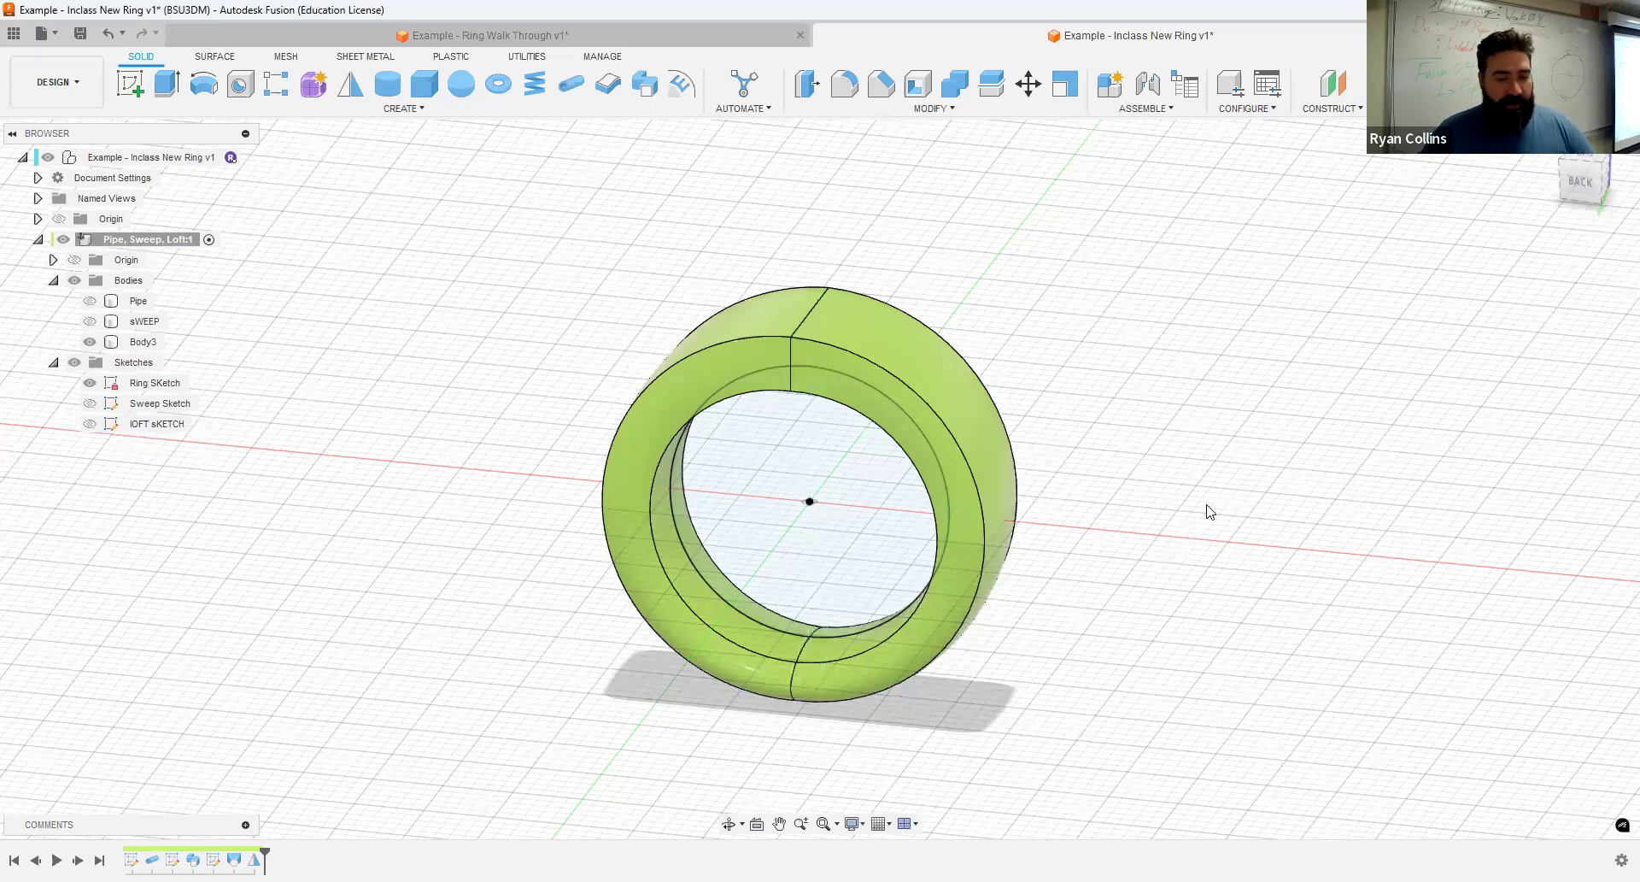
- Start a circular Pipe along the outer side edge of one half of the lofted band, with the operation set to New Body
scroll(1182, 491, "up", 3)
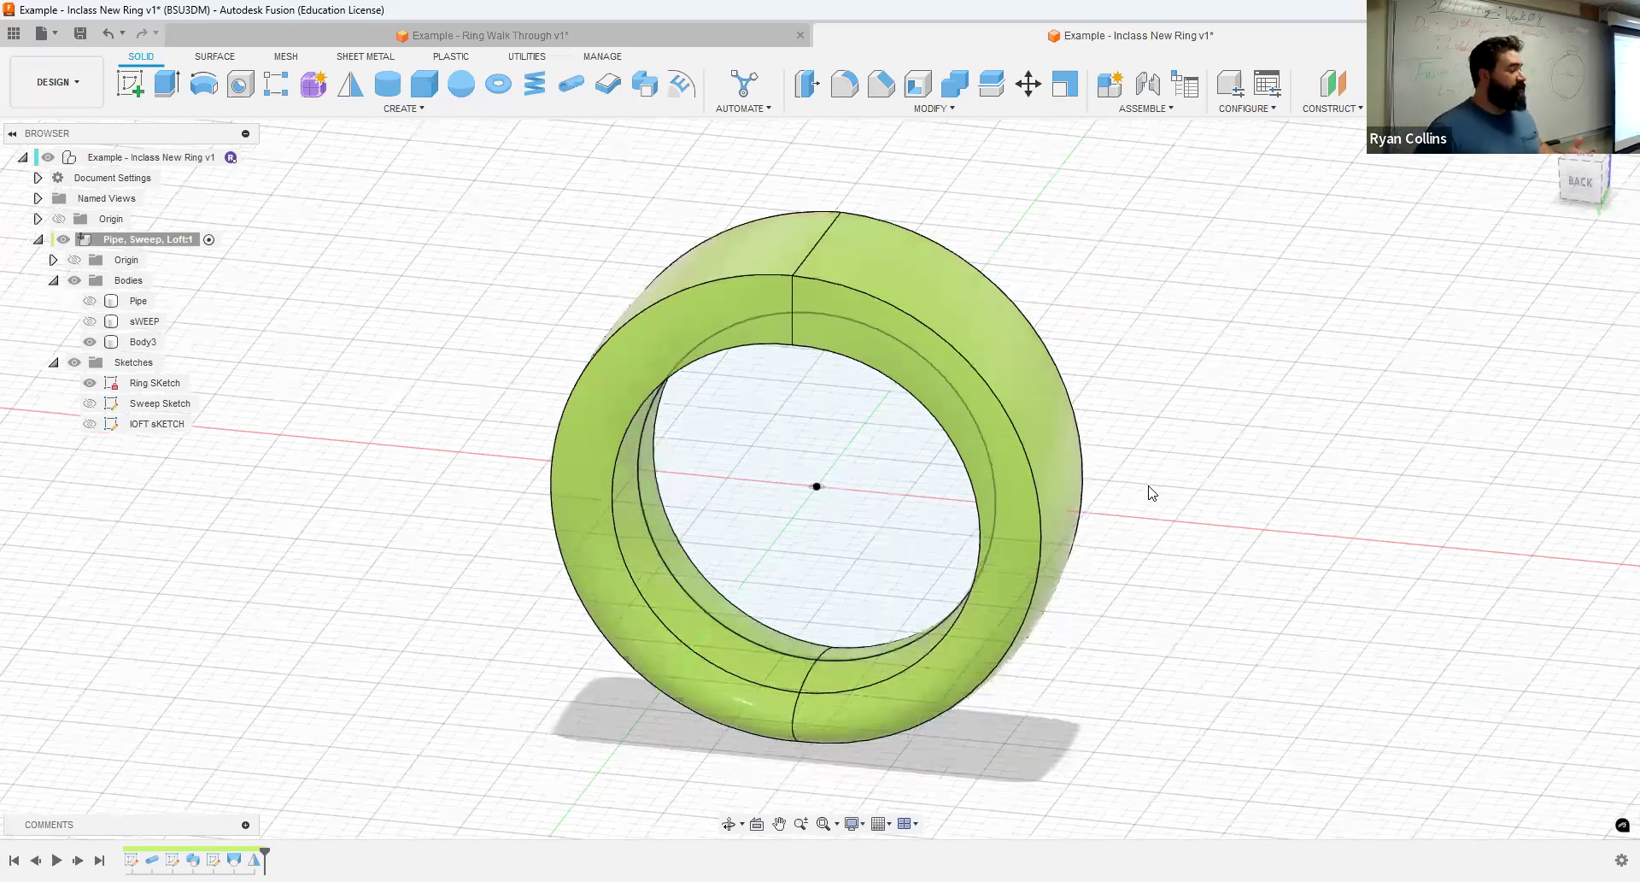
scroll(1149, 491, "up", 1)
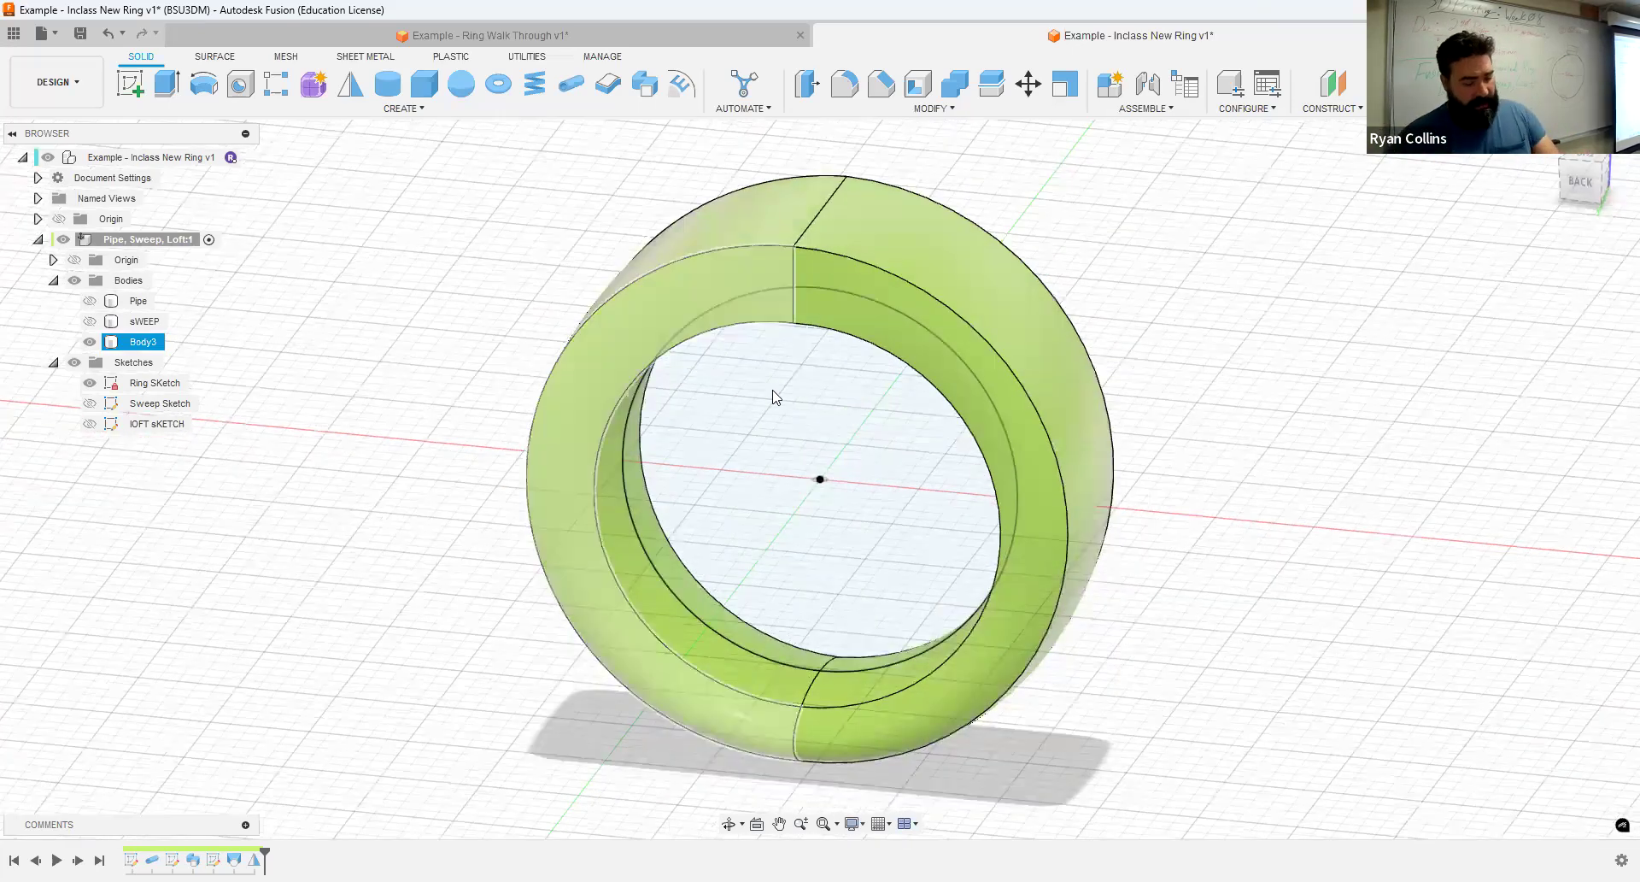
middle_click_drag(1253, 501, 728, 278, "shift")
left_click(740, 254)
left_click(740, 256)
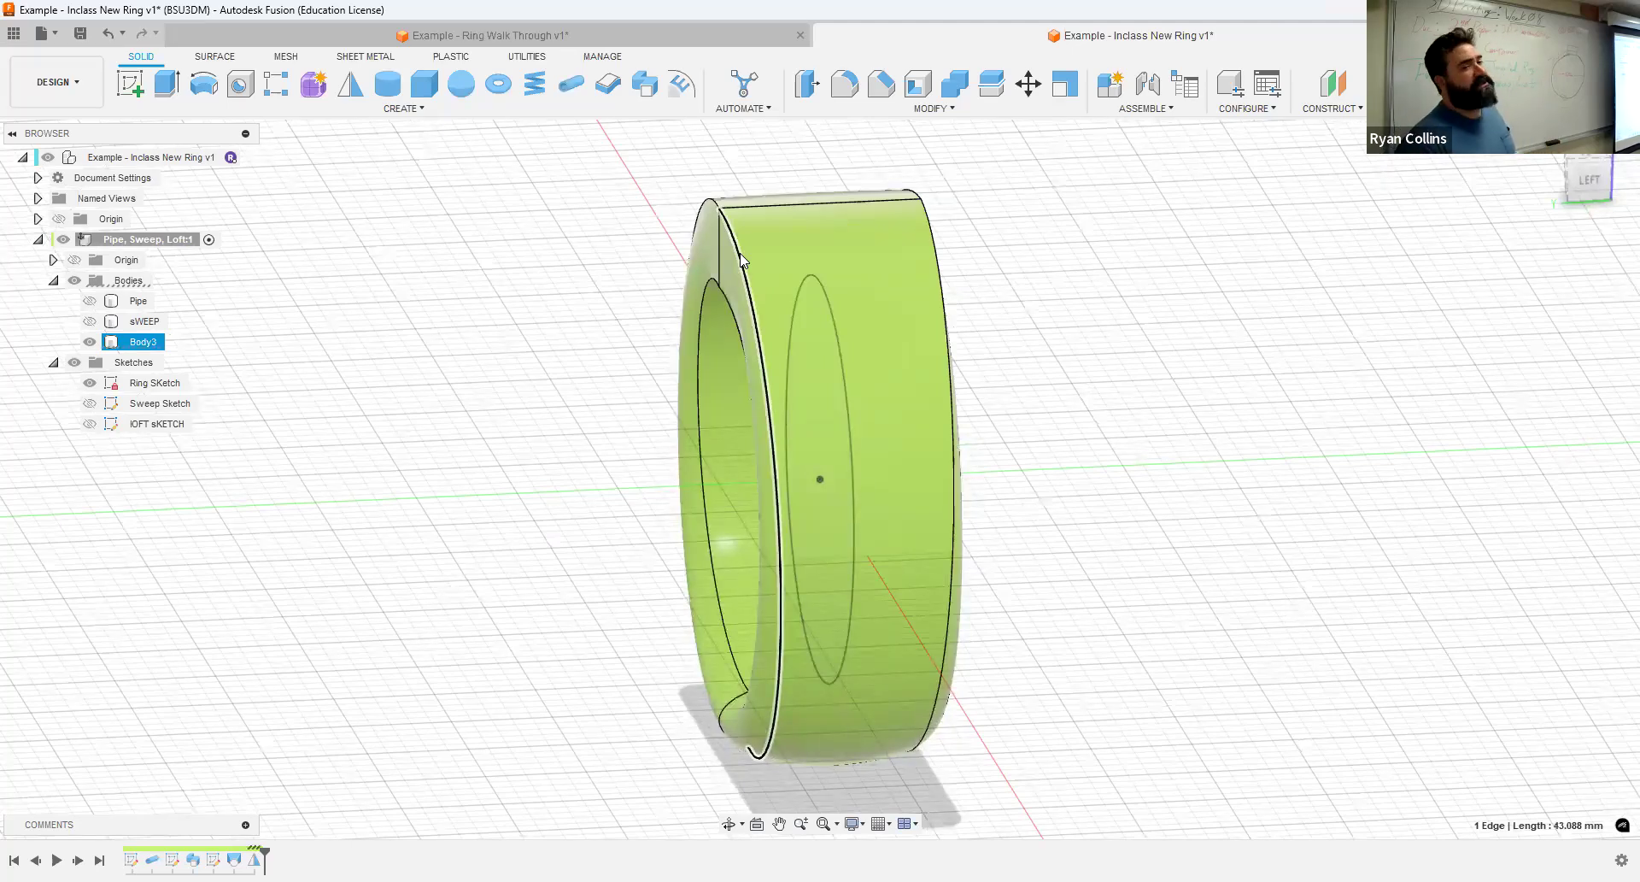
left_click(509, 375)
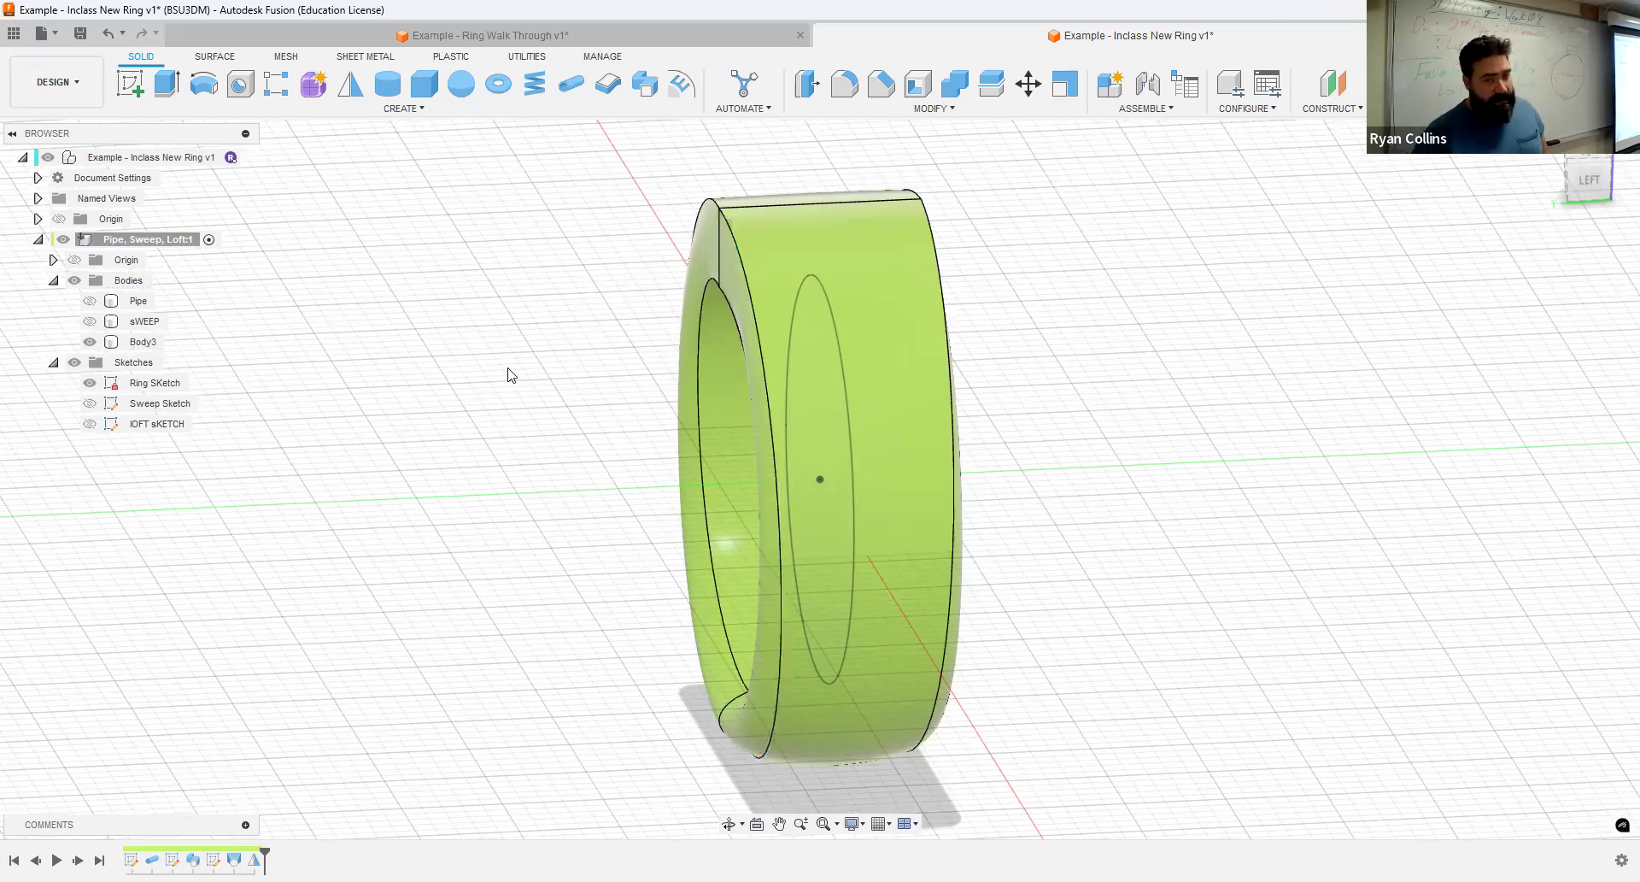
left_click(571, 84)
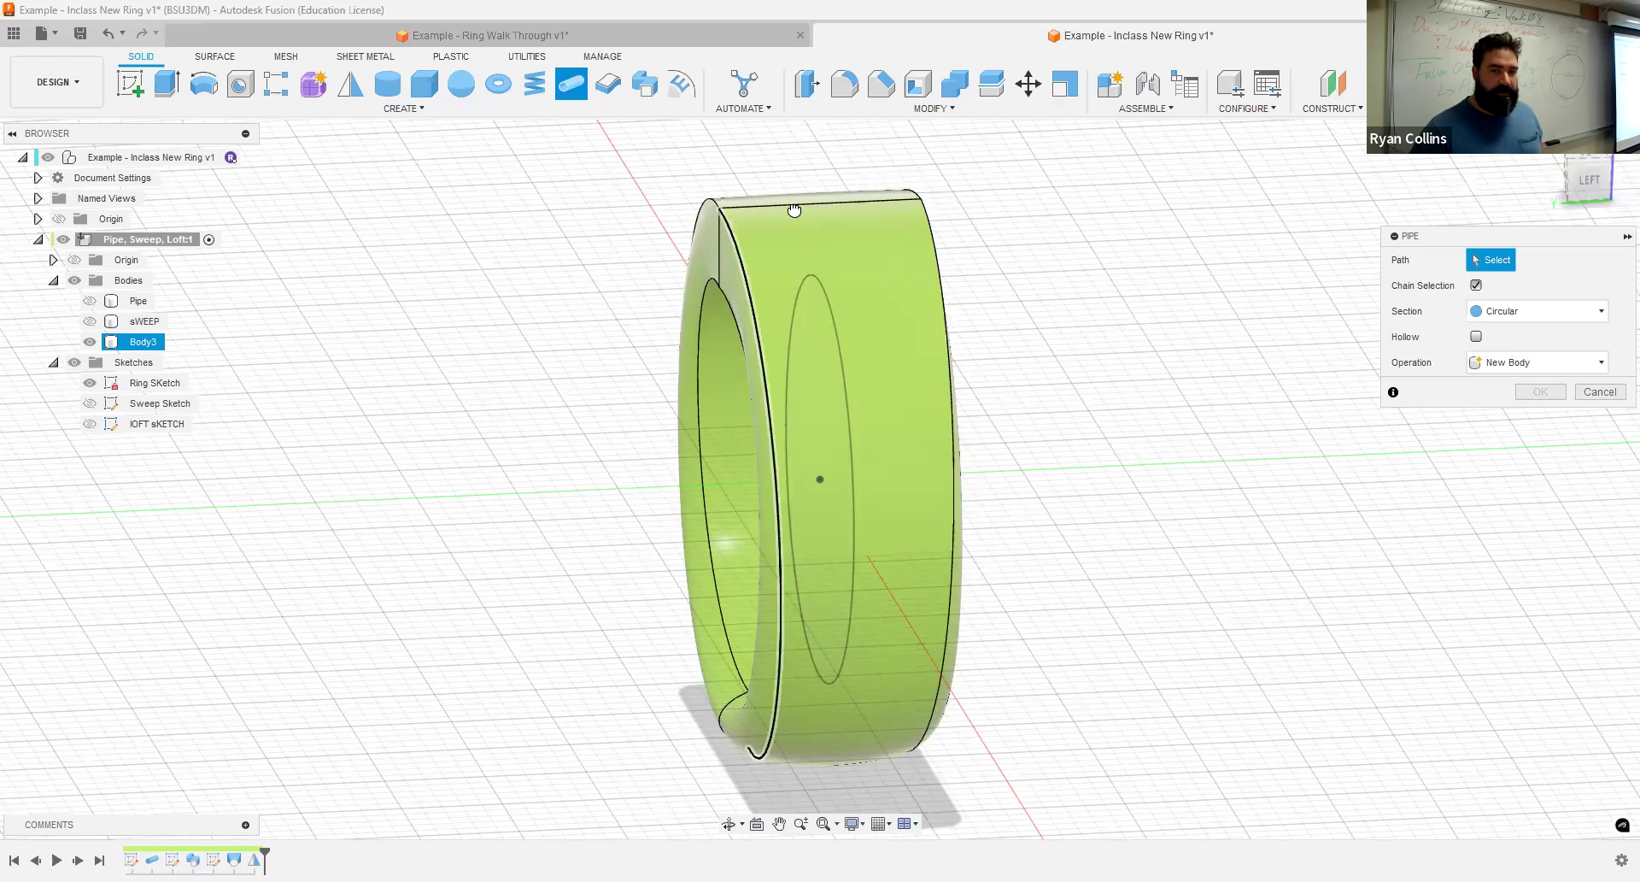
left_click(943, 427)
left_click(1493, 415)
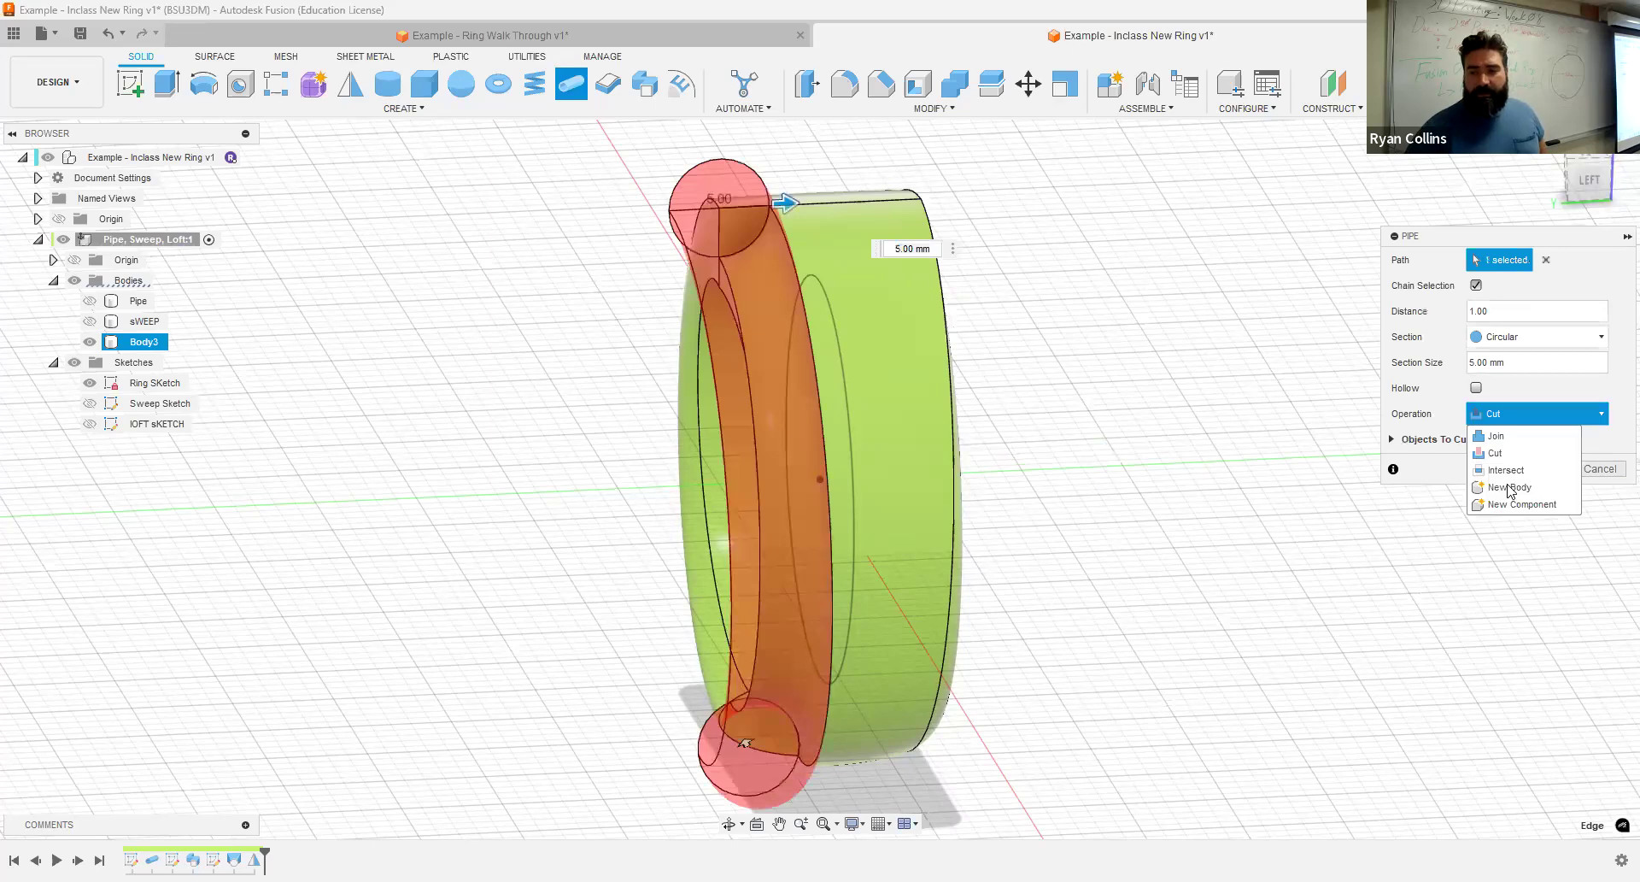
left_click(1509, 487)
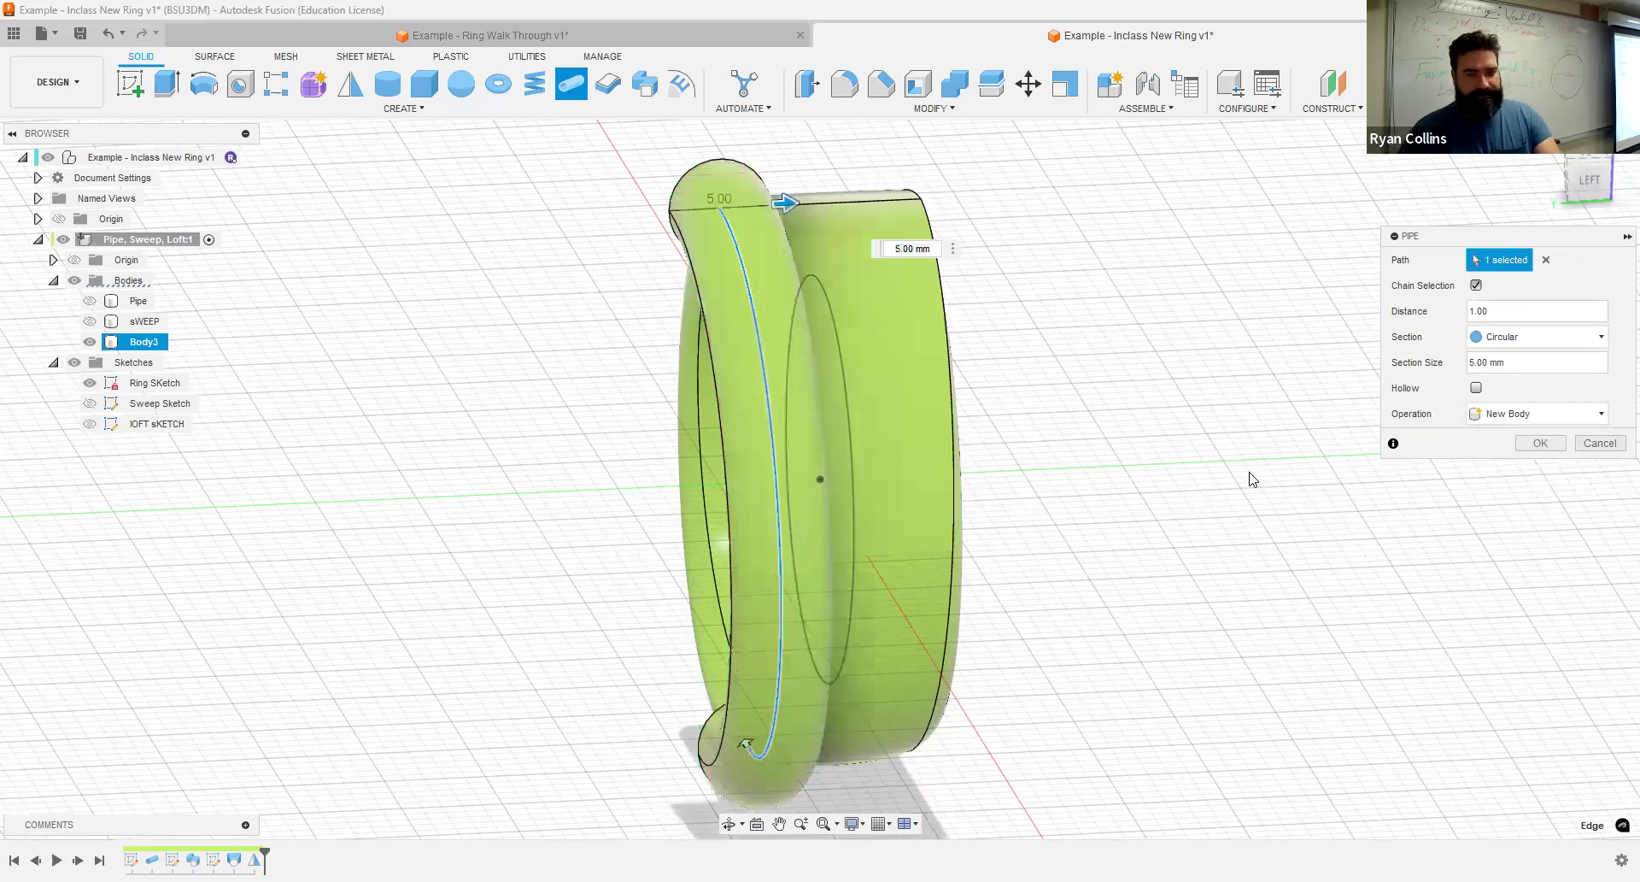
- Set the pipe's section size to 2 mm and create the pipe body
middle_click_drag(1151, 479, 1367, 483, "shift")
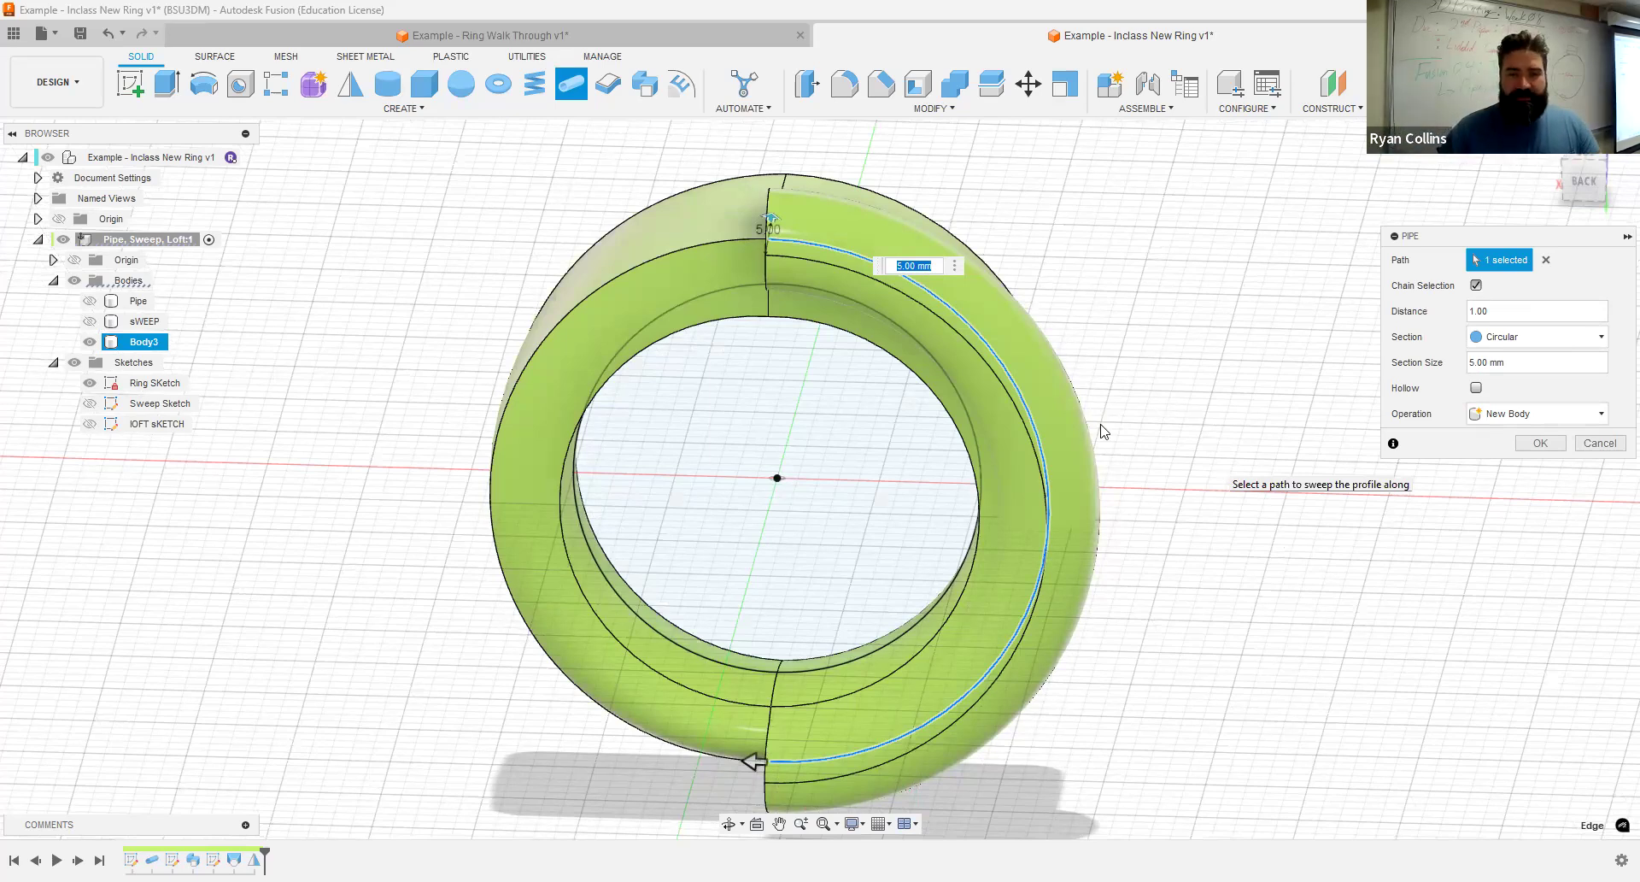
middle_click_drag(1091, 421, 791, 233, "shift")
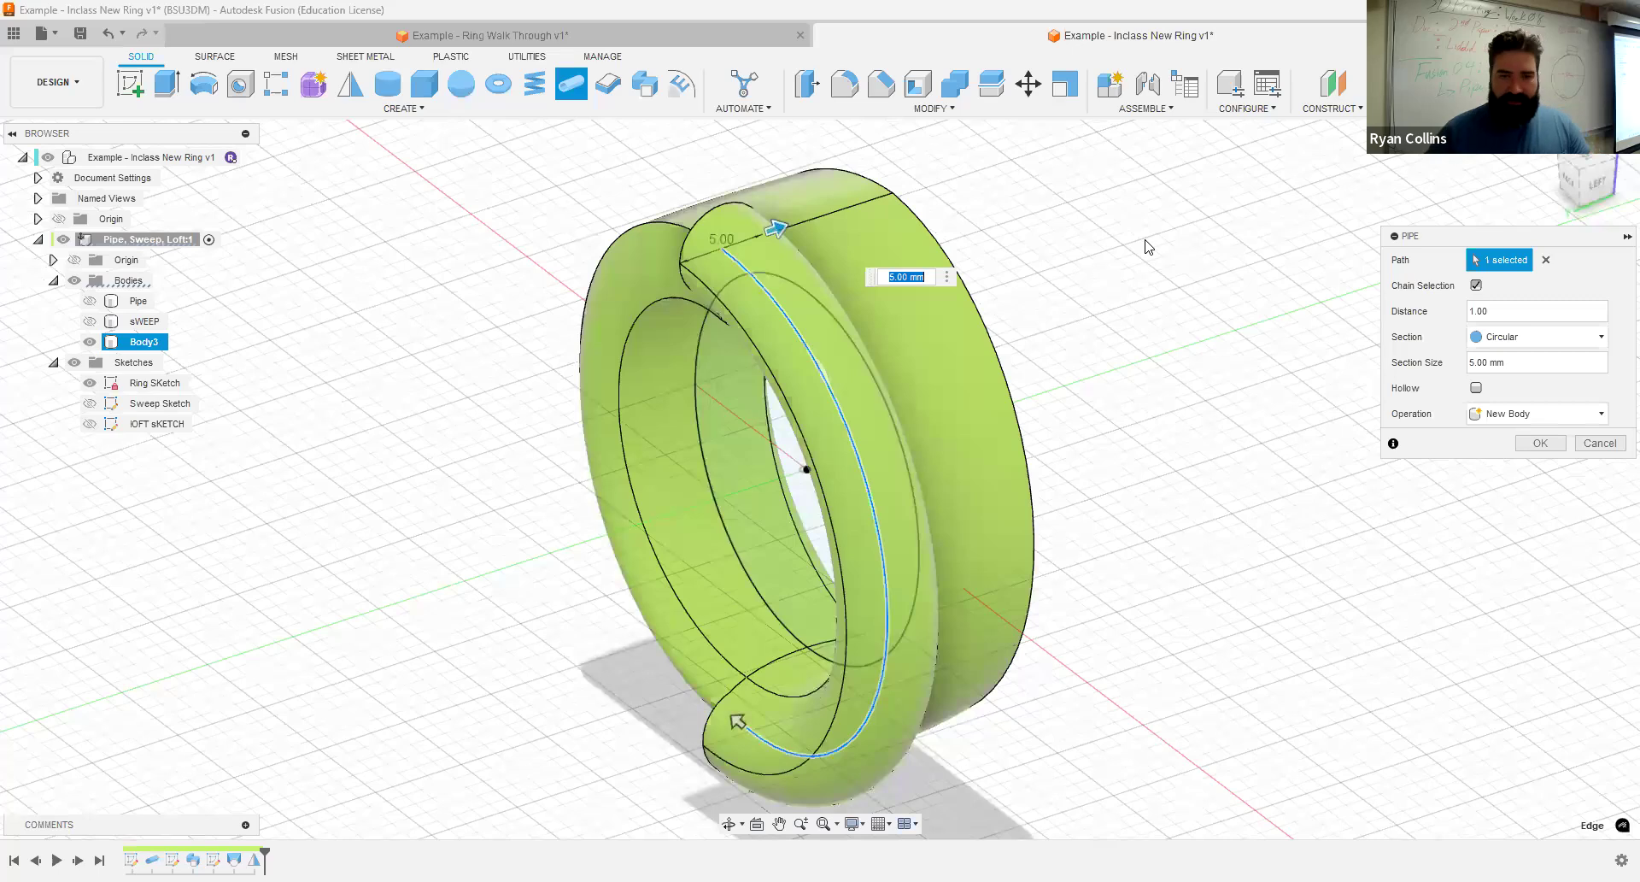
type("2")
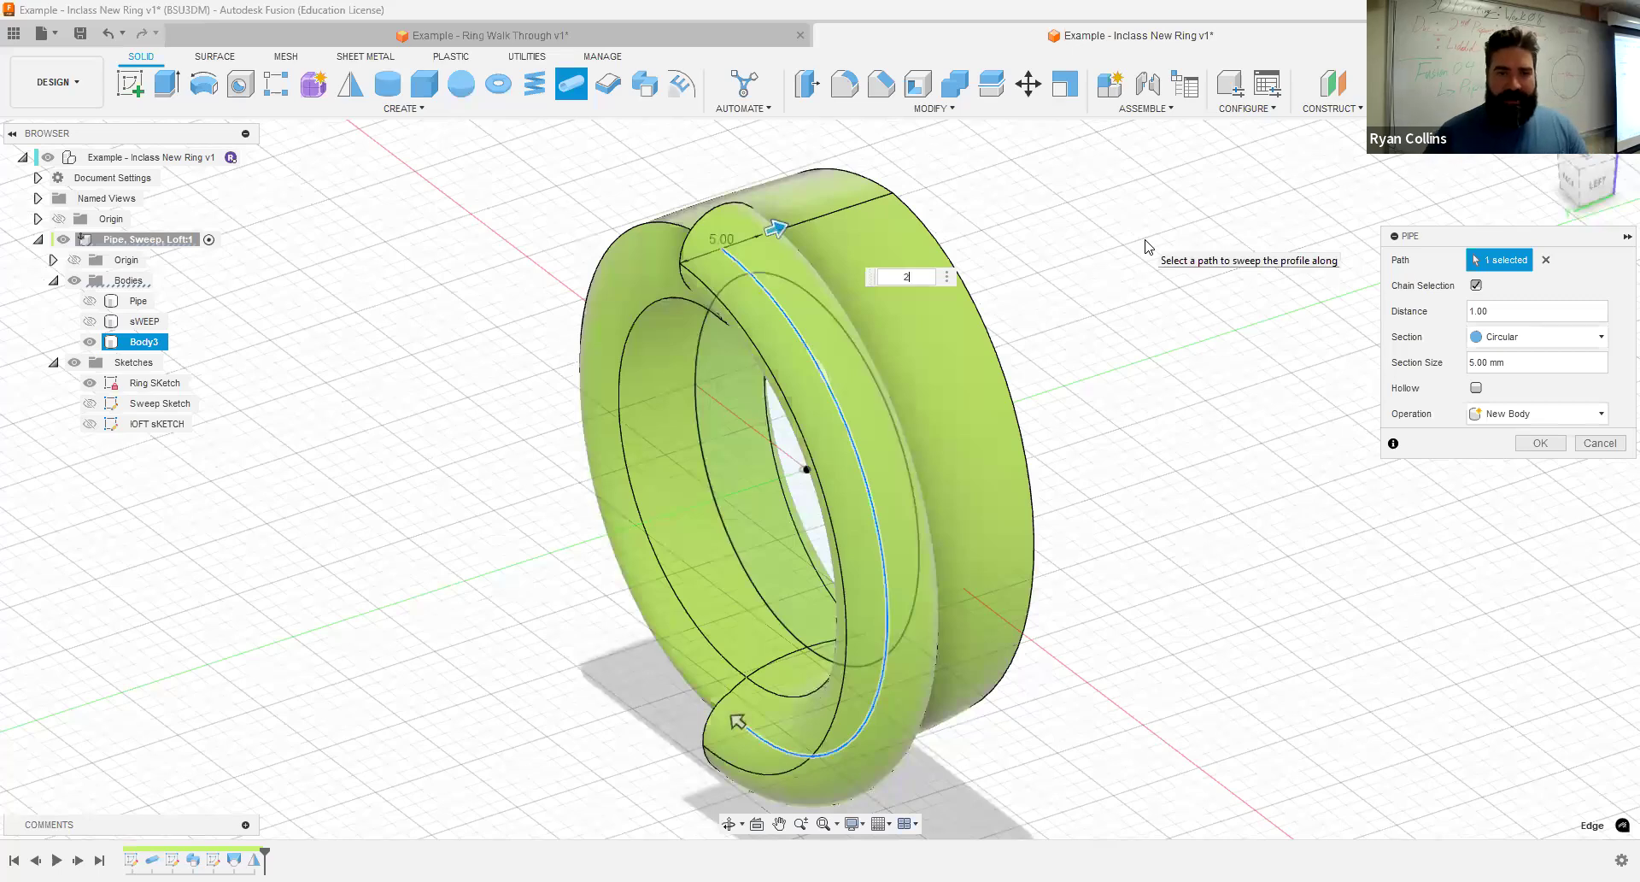
left_click(1549, 443)
- Open the loft sketch for editing
middle_click_drag(1277, 446, 1458, 421, "shift")
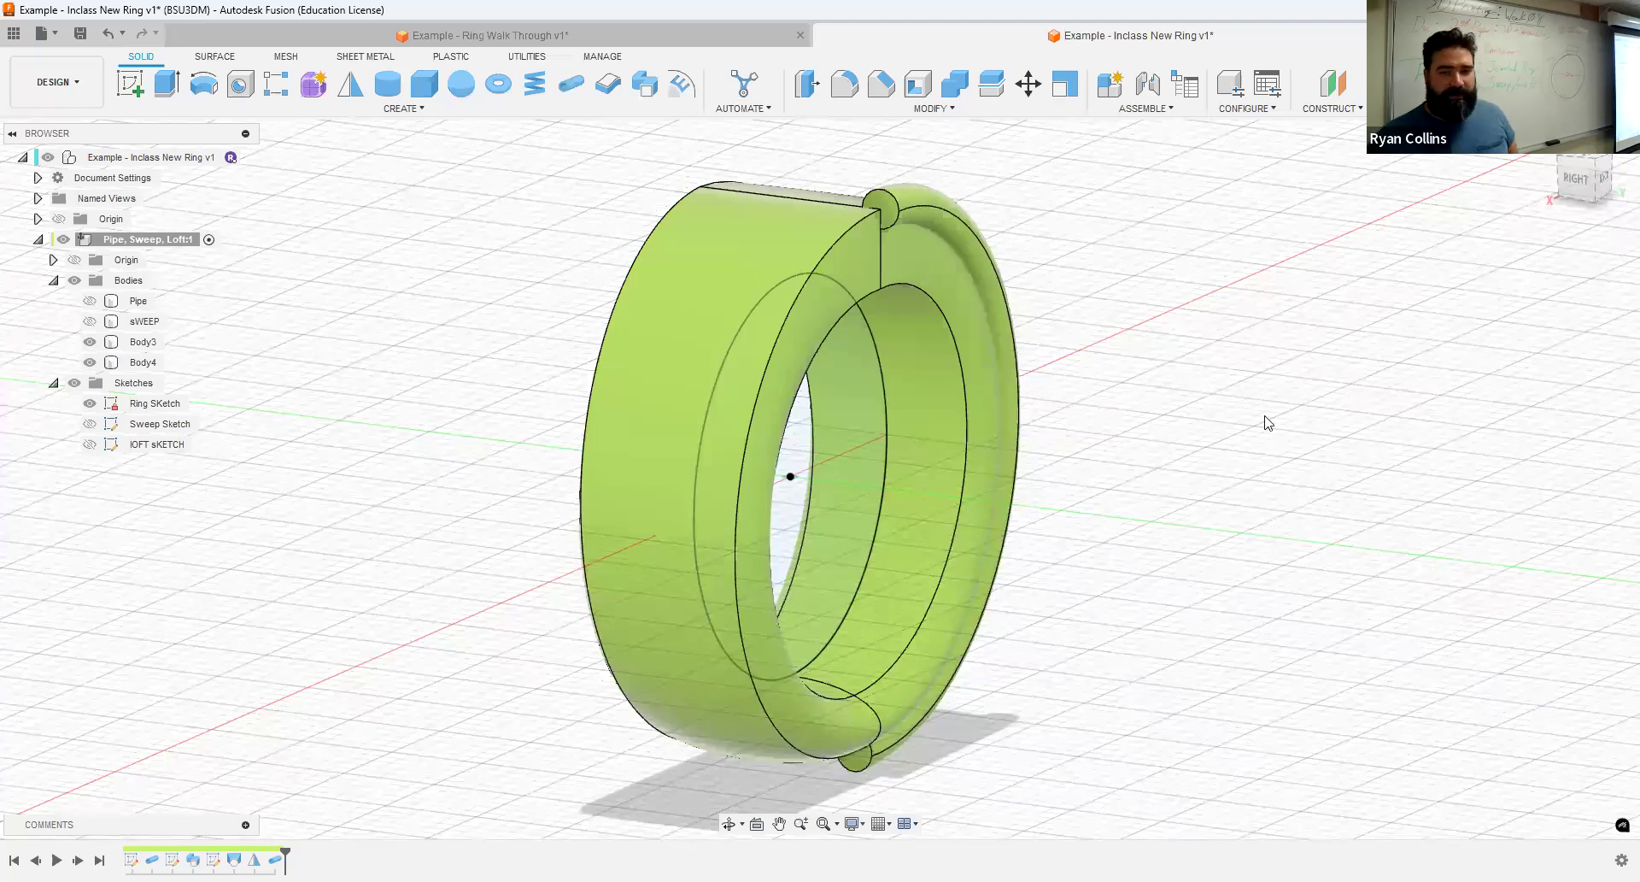
left_click(744, 230)
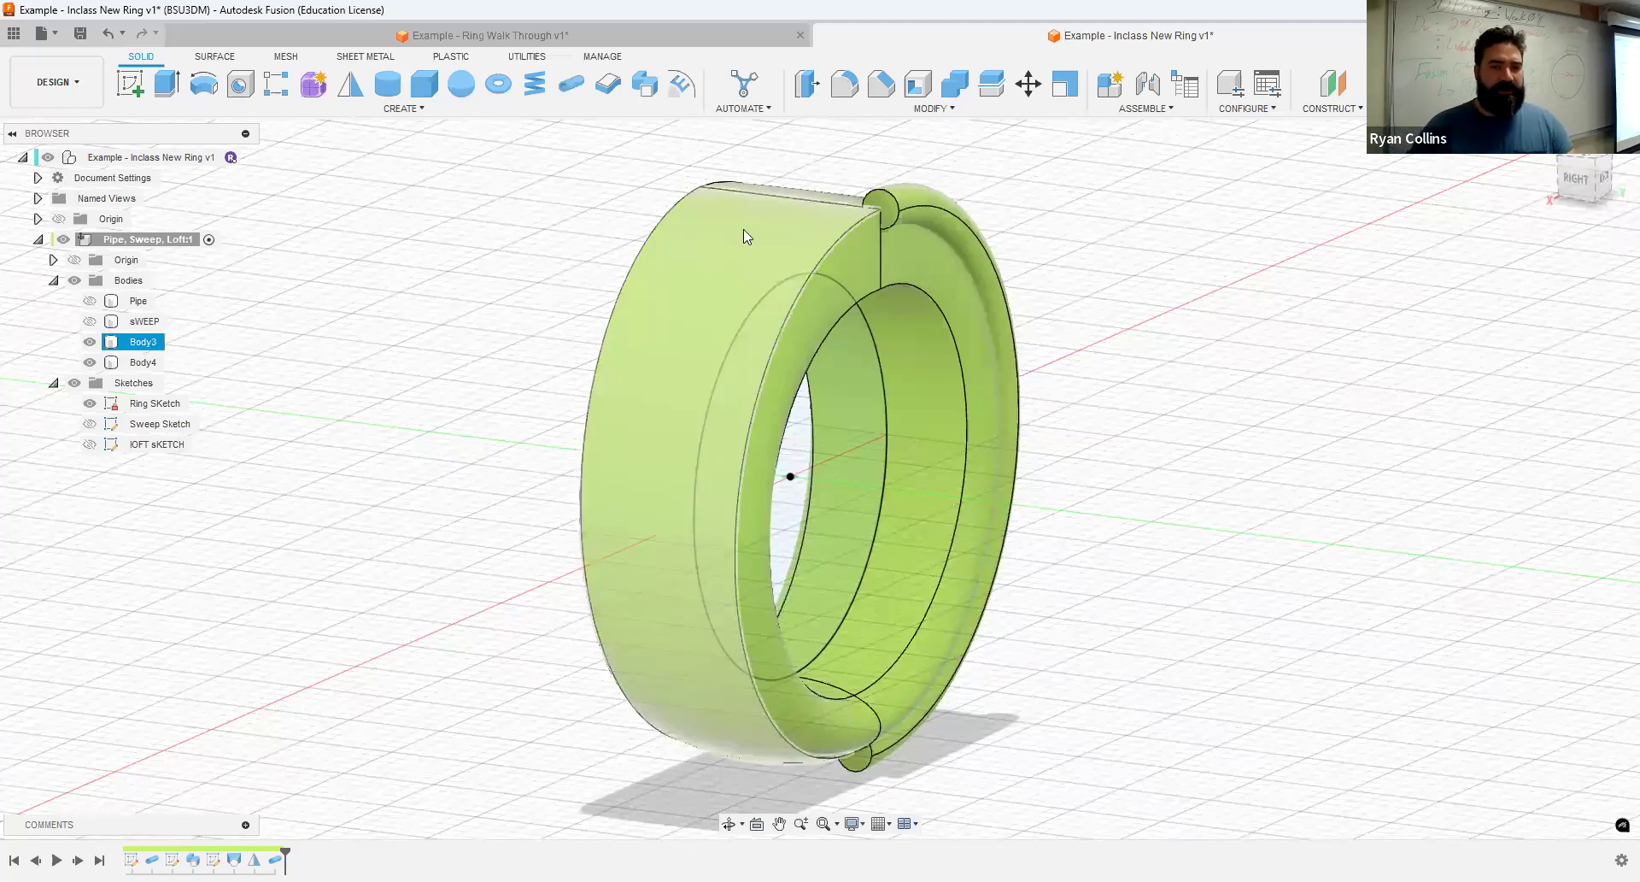
left_click(292, 468)
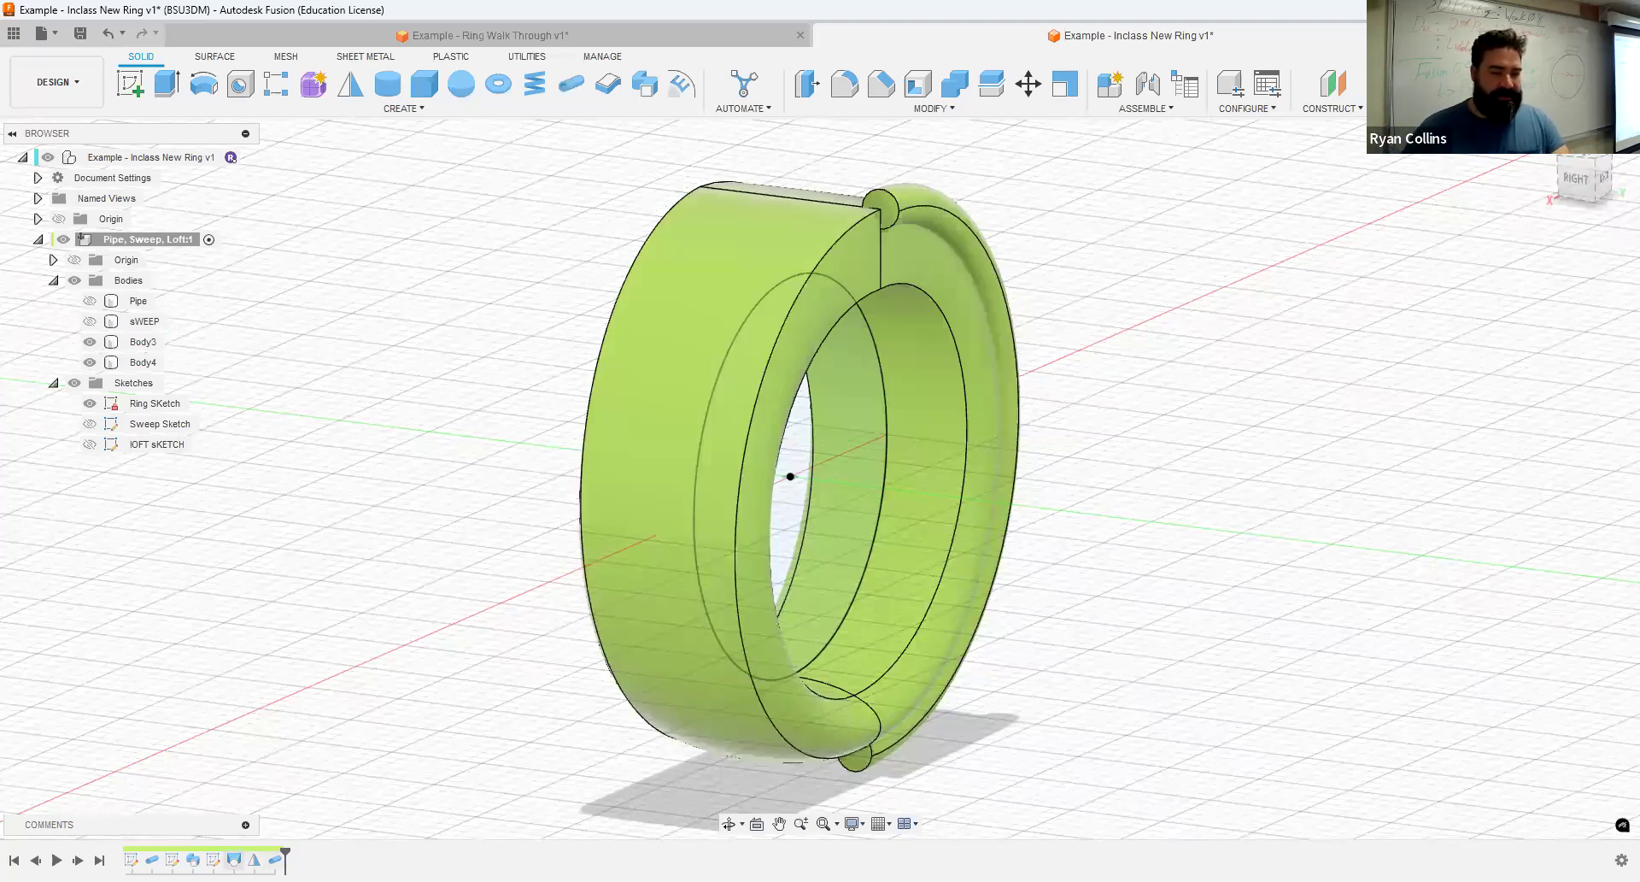
right_click(214, 860)
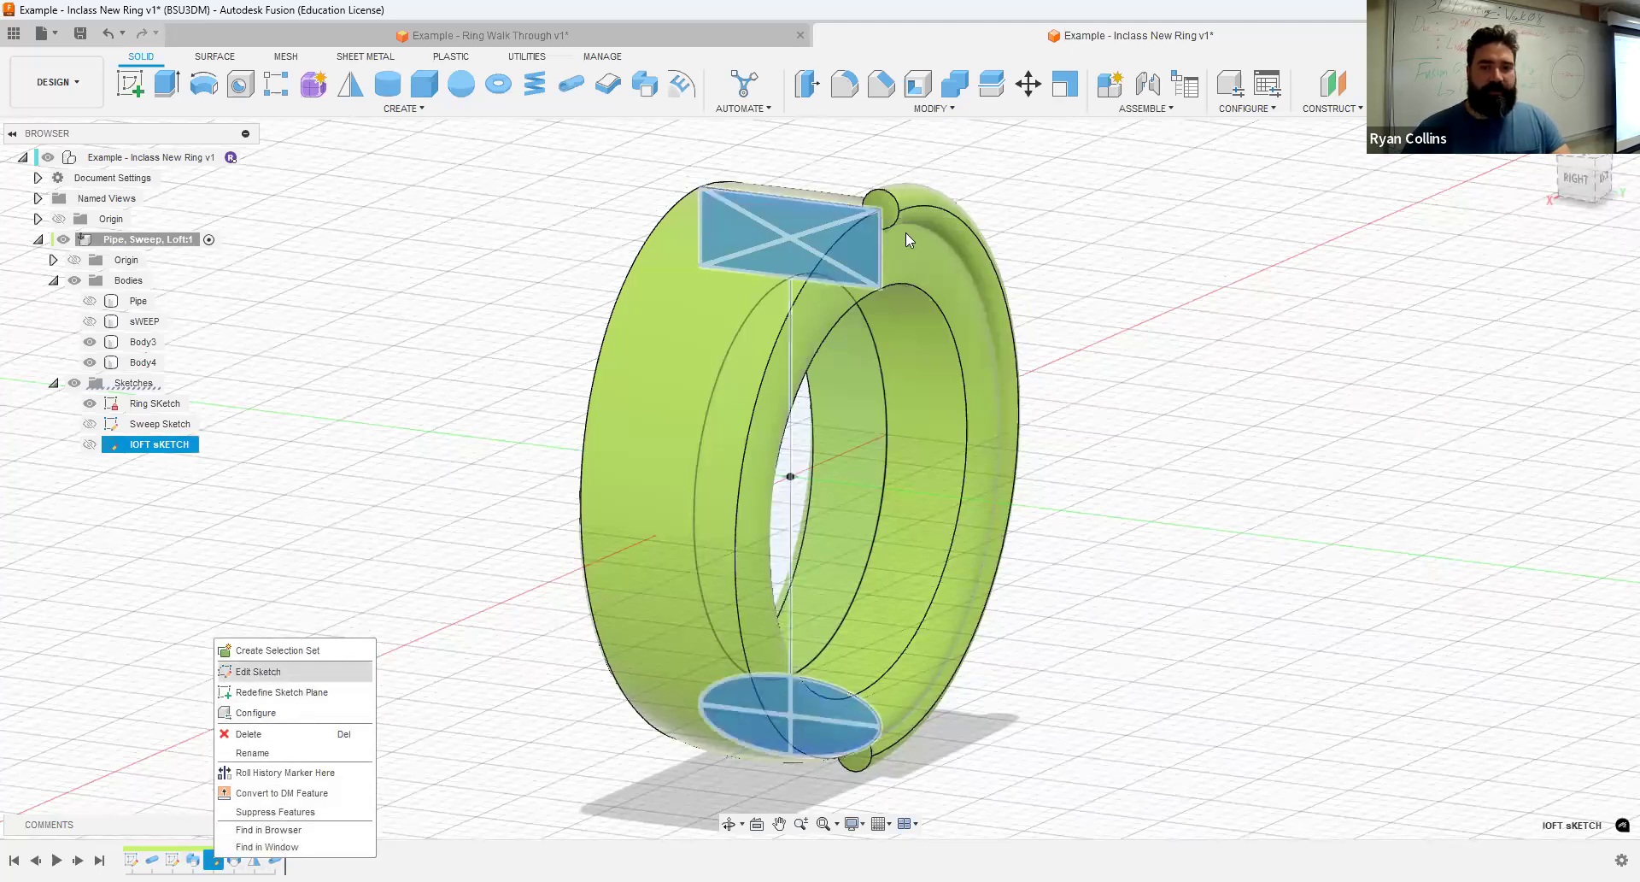
left_click(256, 672)
left_click(205, 85)
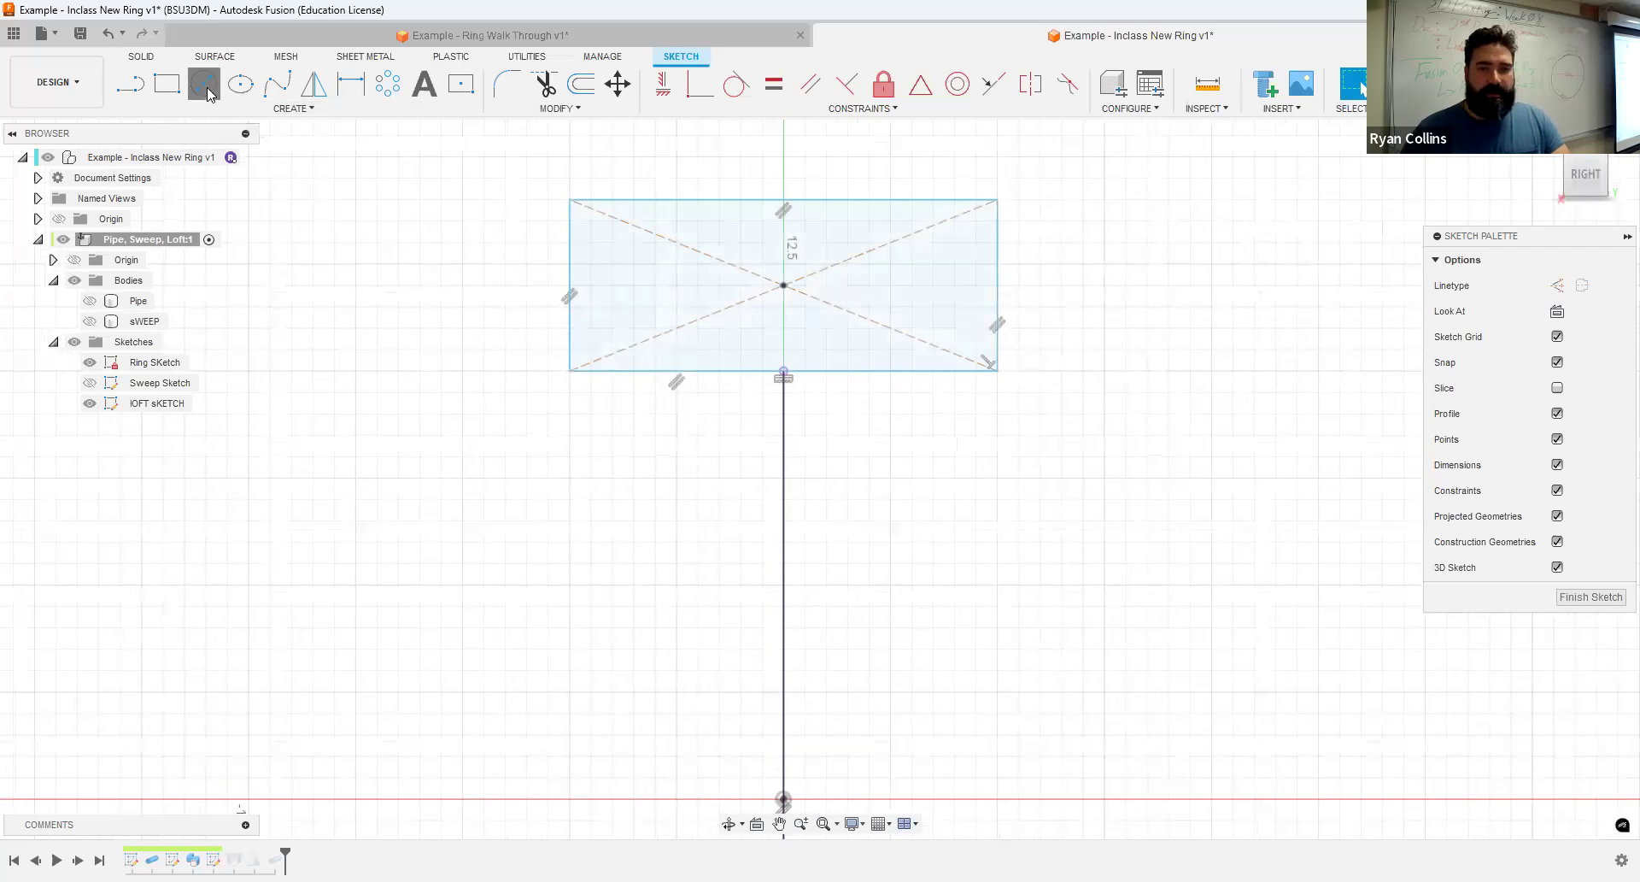
left_click(811, 226)
type("2")
key("Tab")
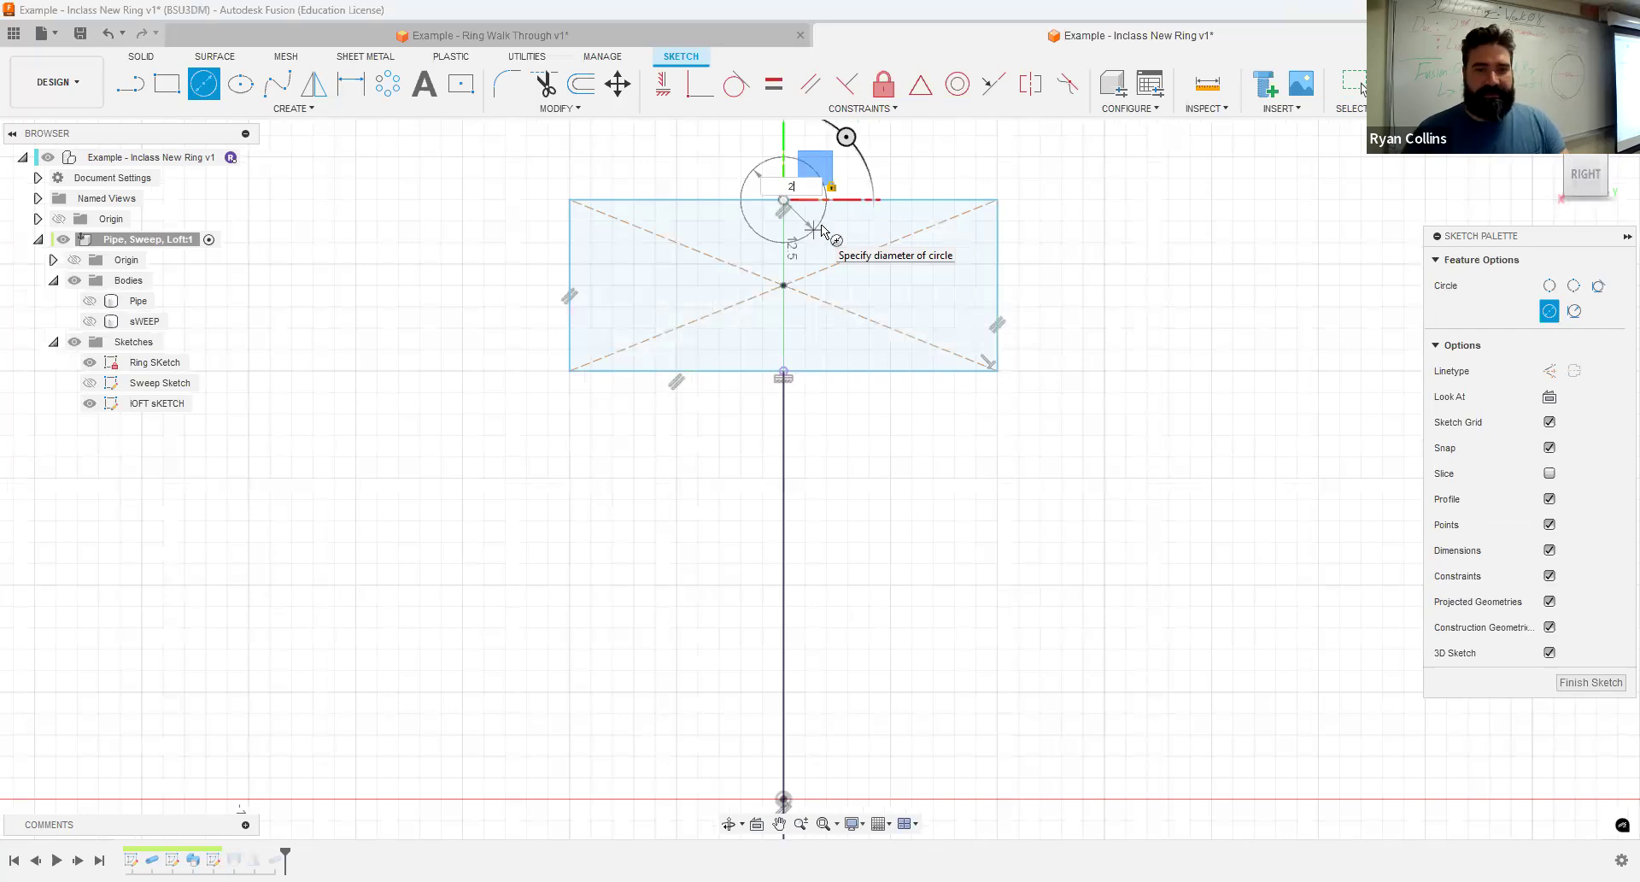
key("Escape")
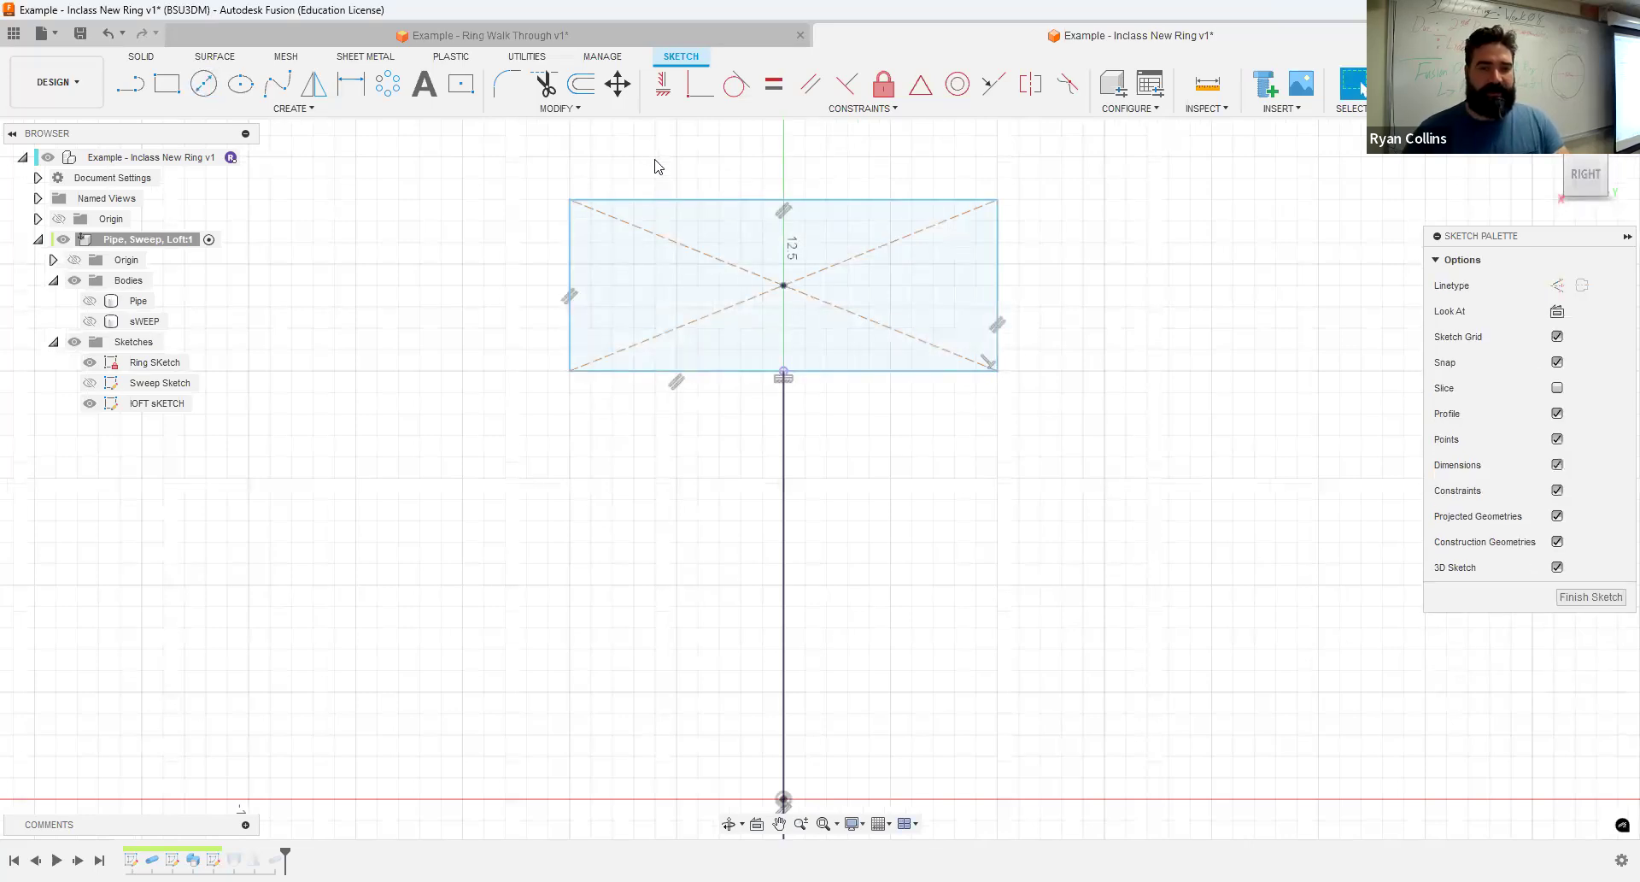
- Draw a 3 mm diameter circle centred on the midpoint of the rectangle's lower edge
right_click(885, 523)
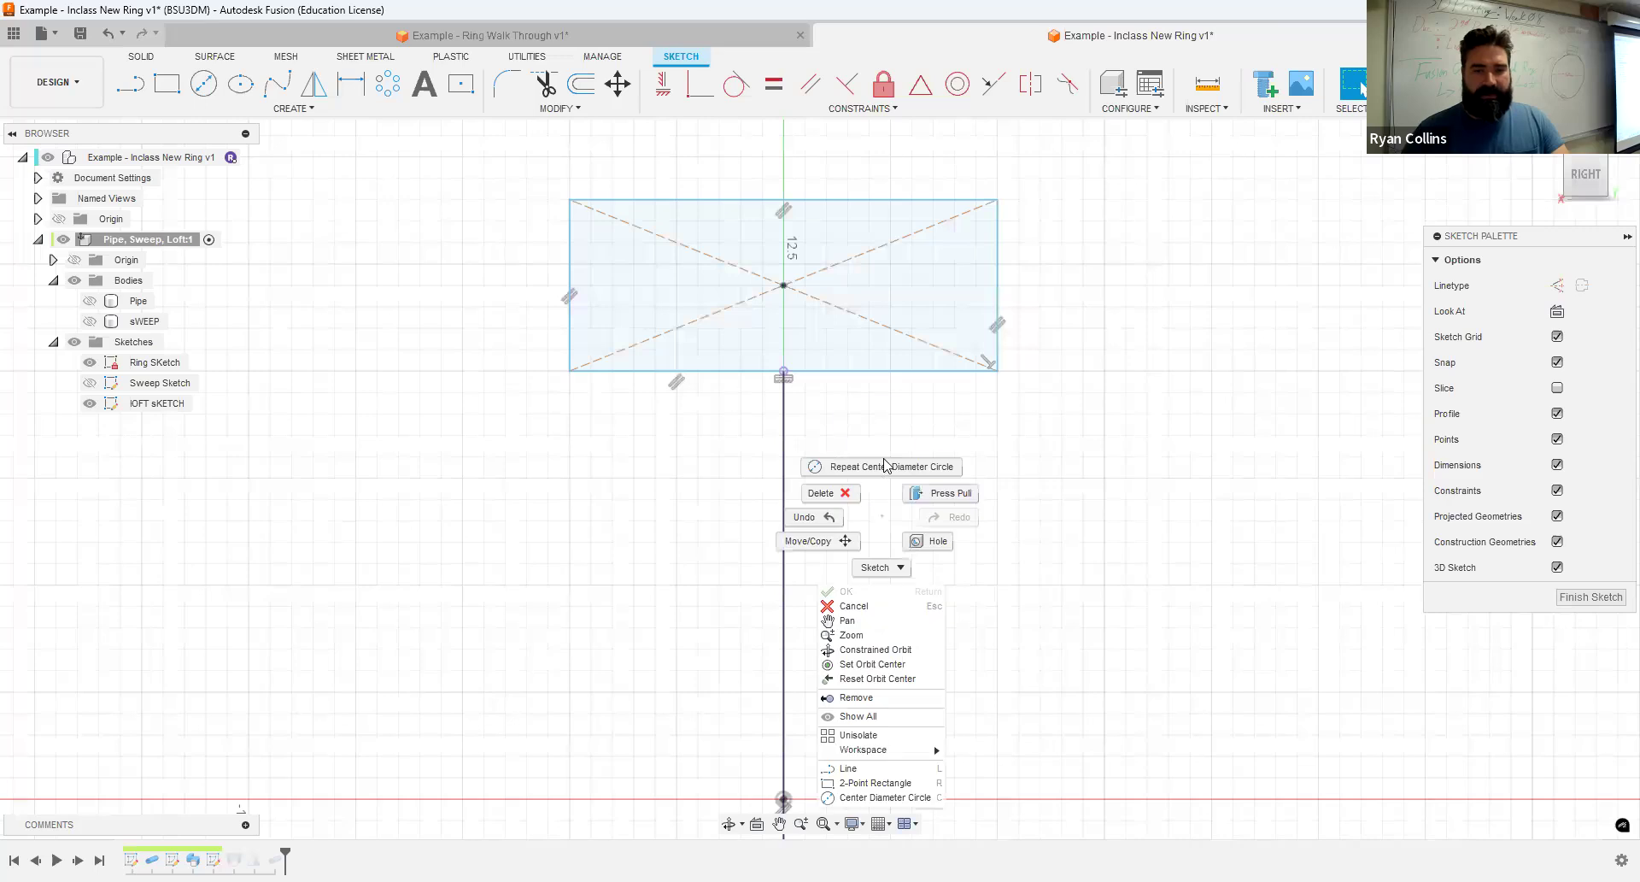
left_click(884, 458)
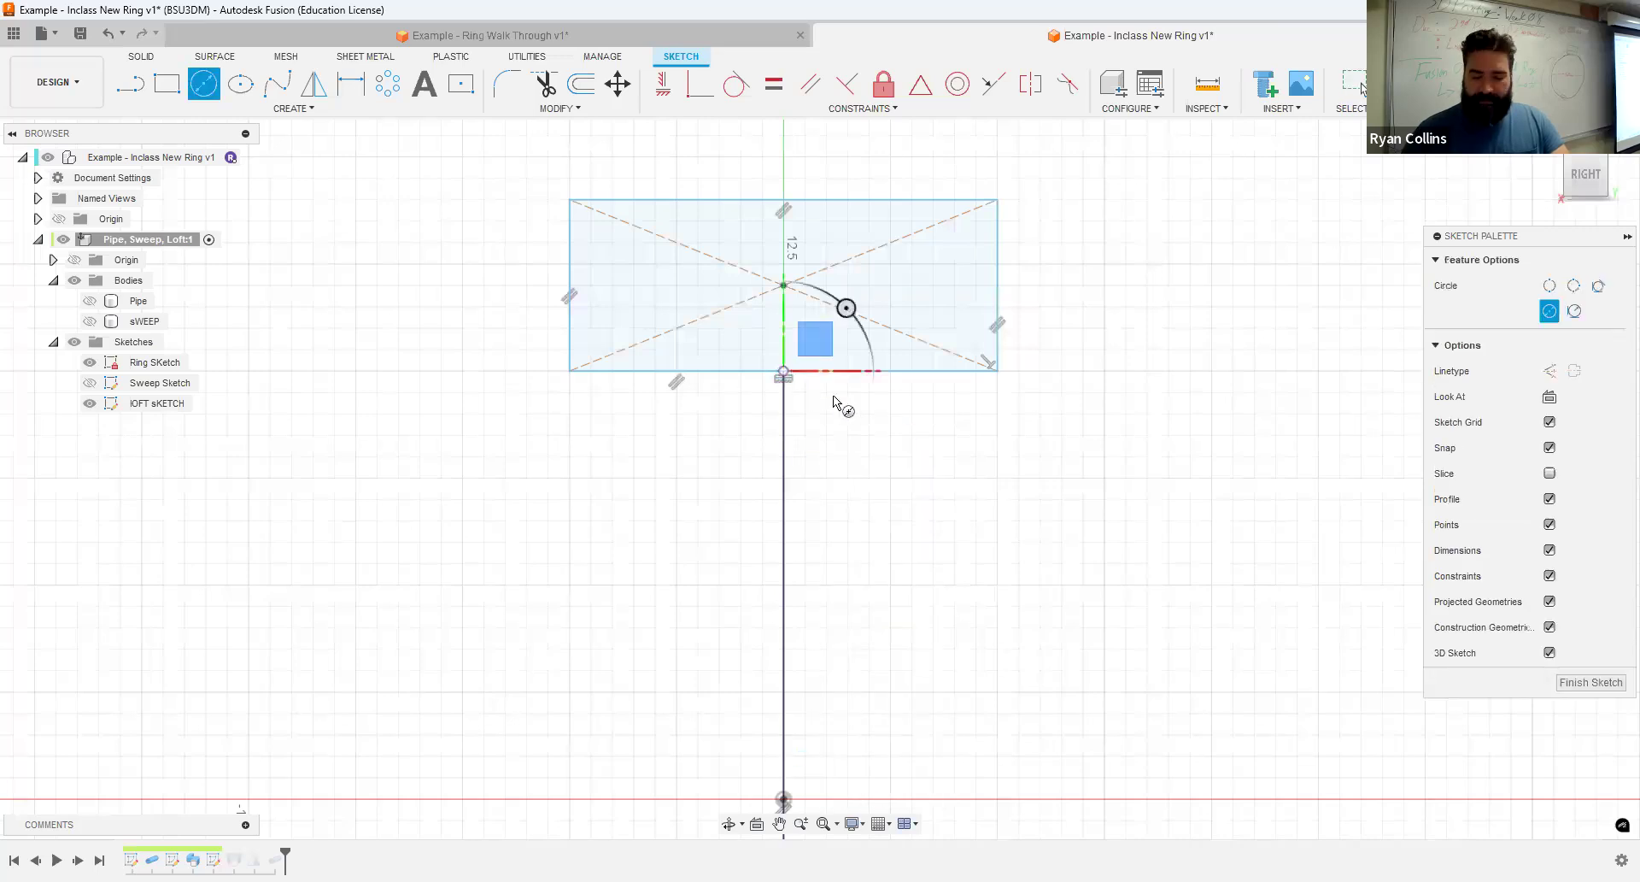
type("3")
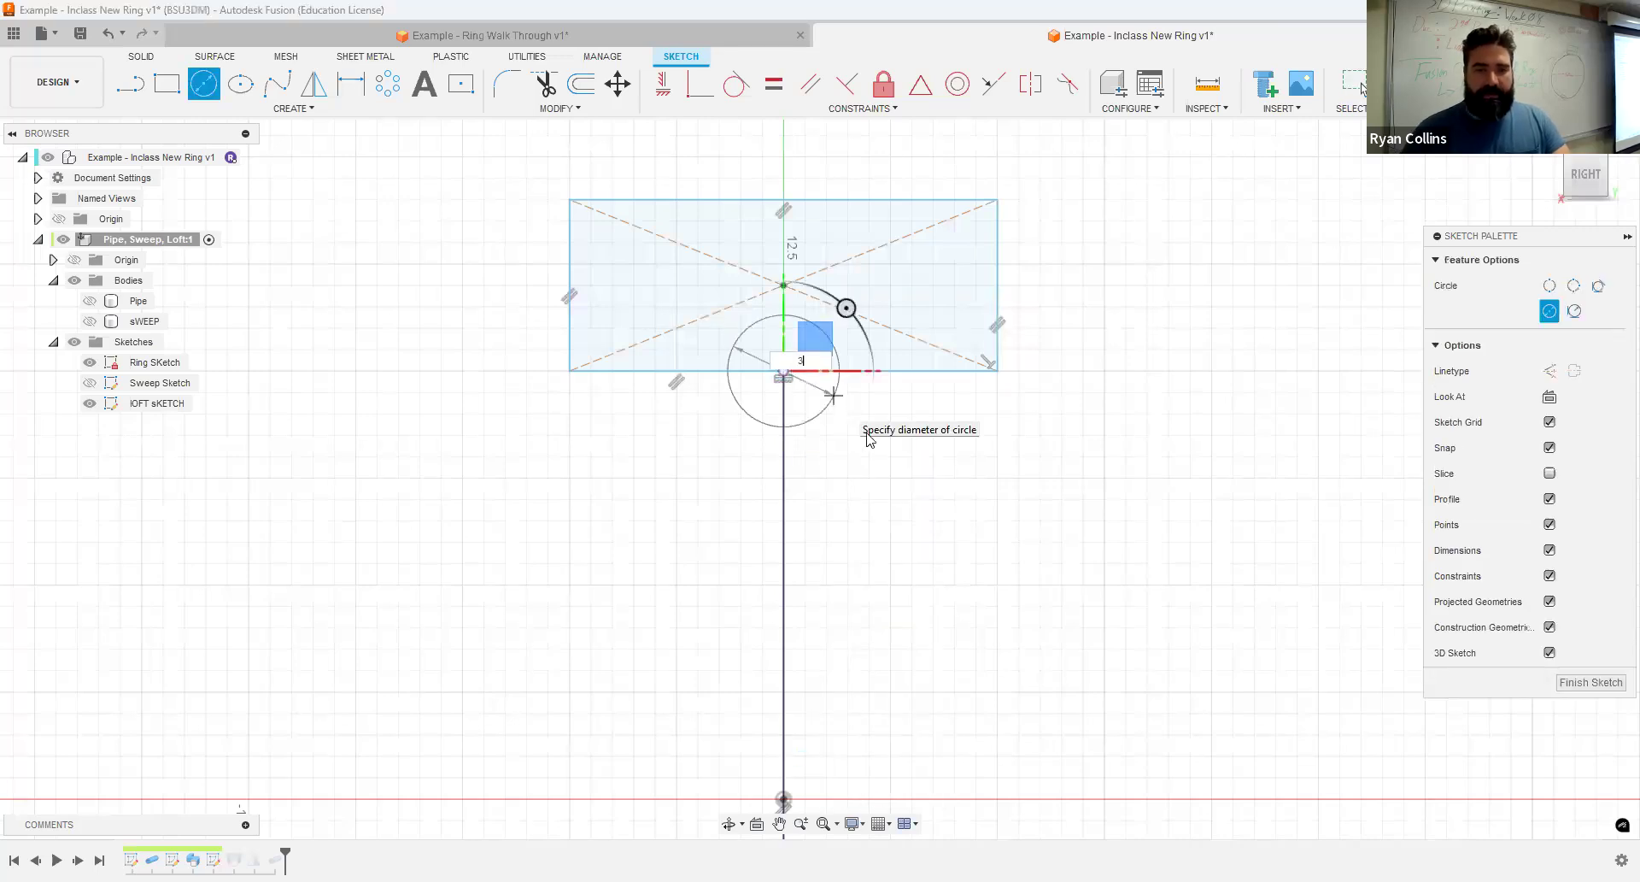
key("Return")
- Trim the rectangle's lower edge inside the circle and the part of the circle below that edge, and finish the sketch
left_click(544, 83)
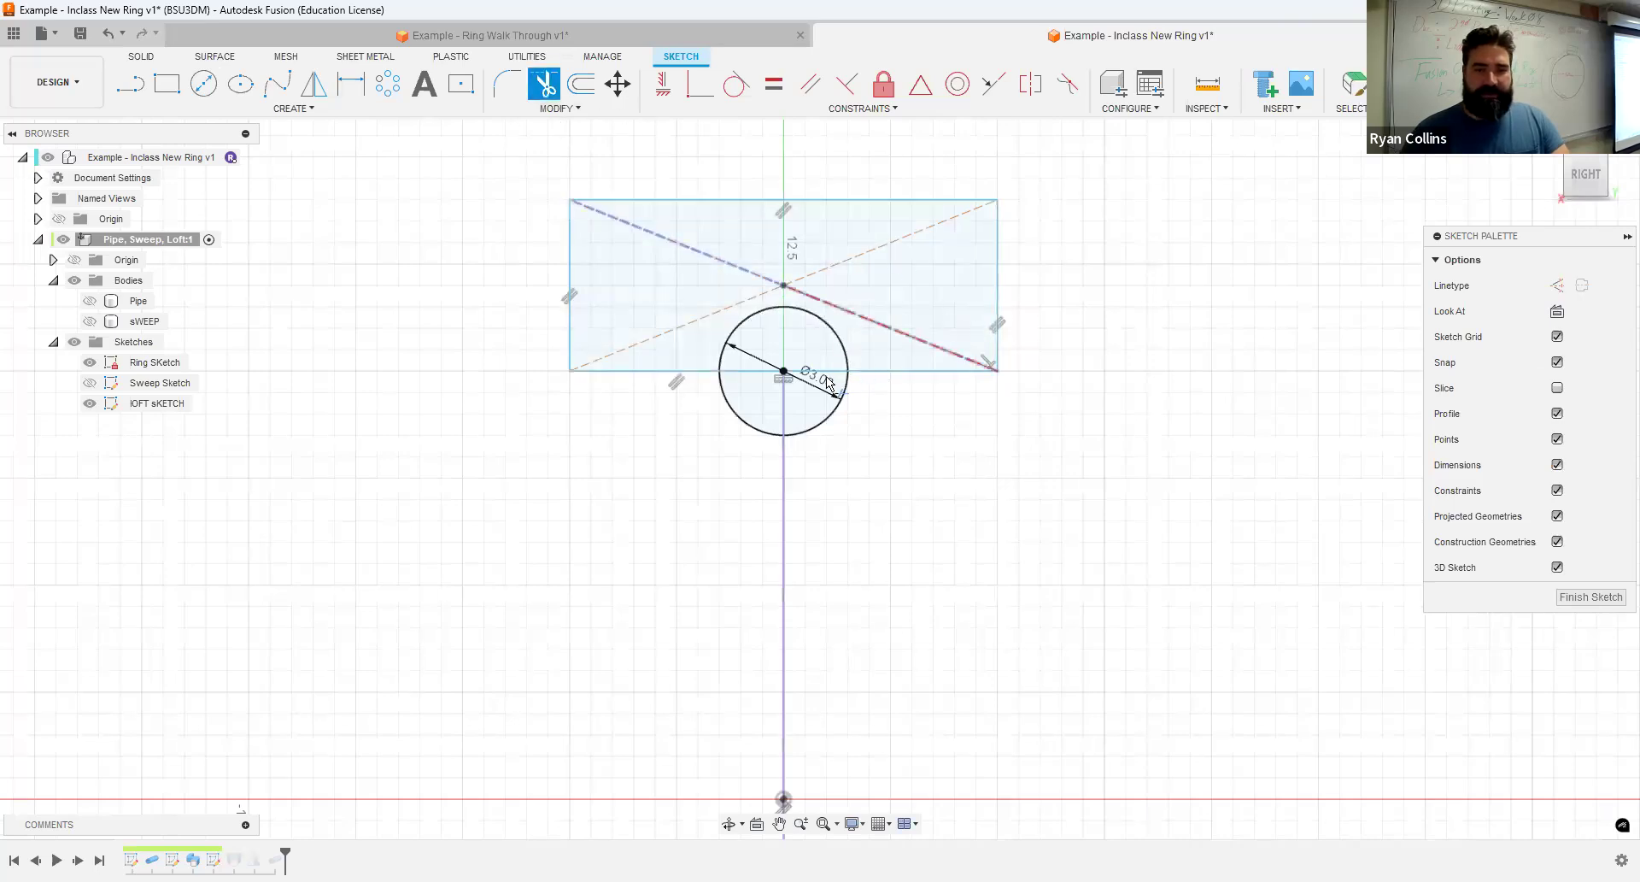
left_click(773, 377)
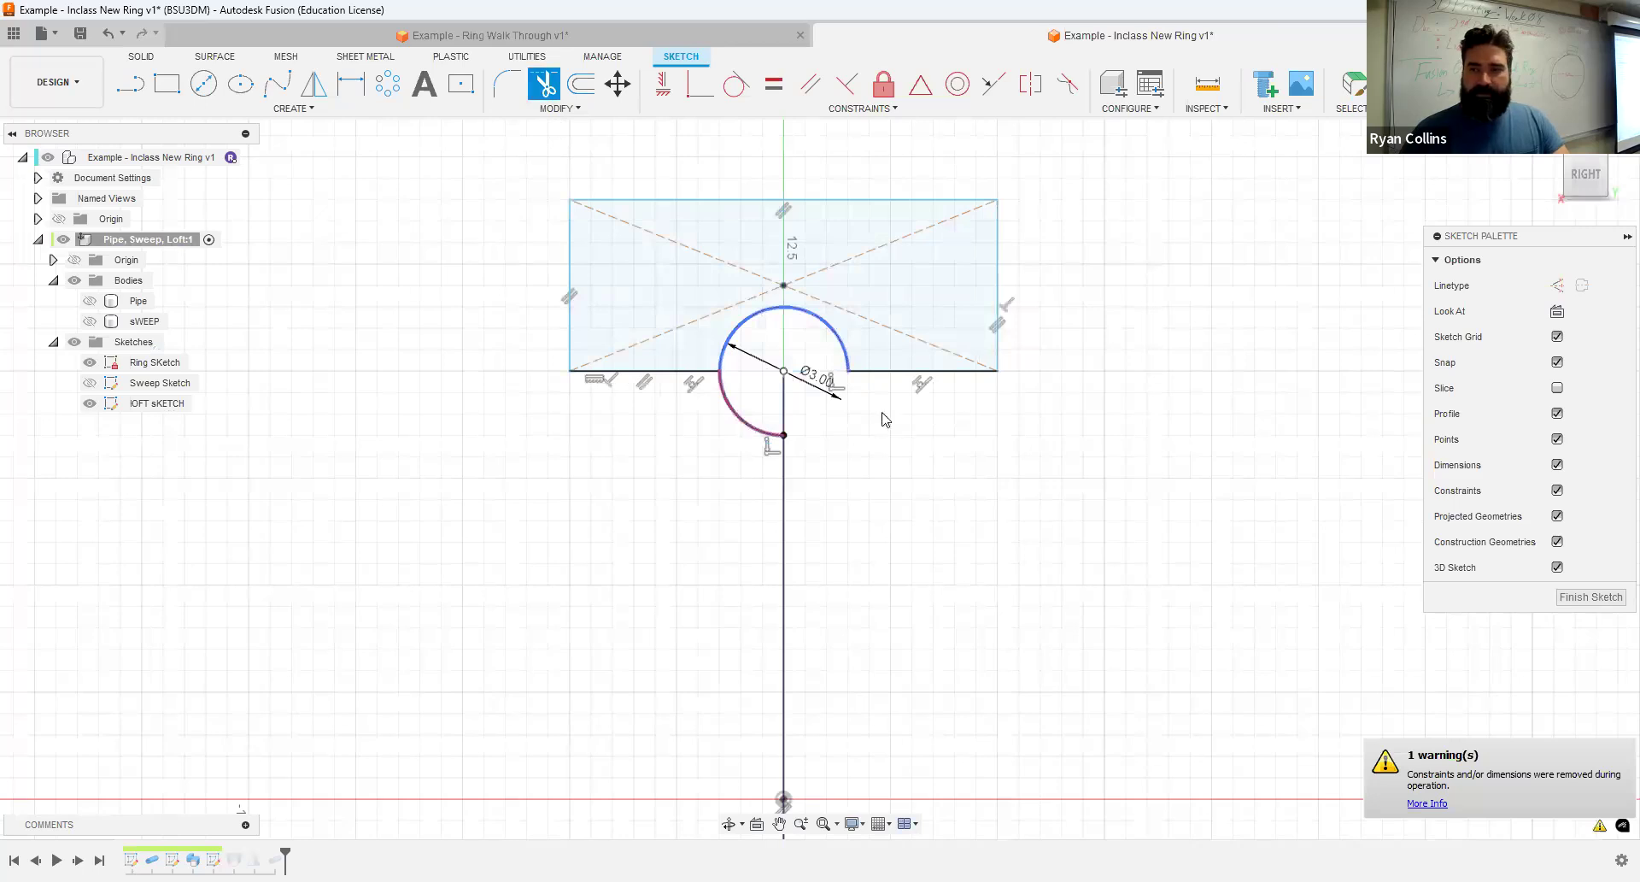
left_click(1409, 85)
- Examine the updated lofted band from several views, toggling the visibility of Body3 and Body4
scroll(1146, 480, "down", 3)
middle_click_drag(1214, 556, 187, 769, "shift")
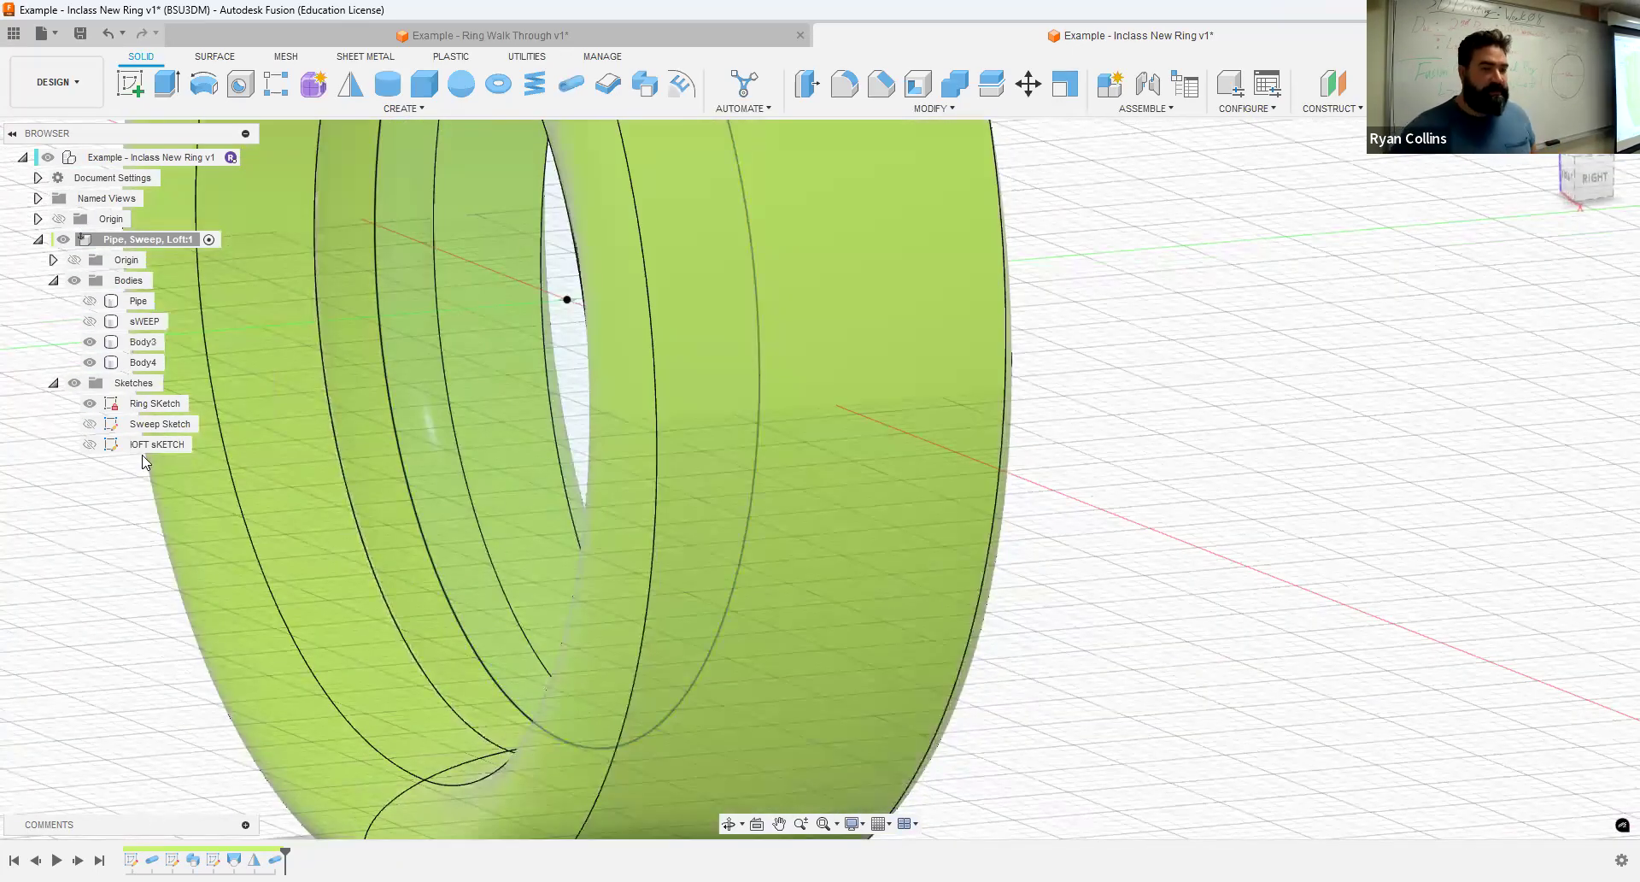
left_click(89, 362)
left_click(89, 341)
left_click(89, 342)
left_click(88, 363)
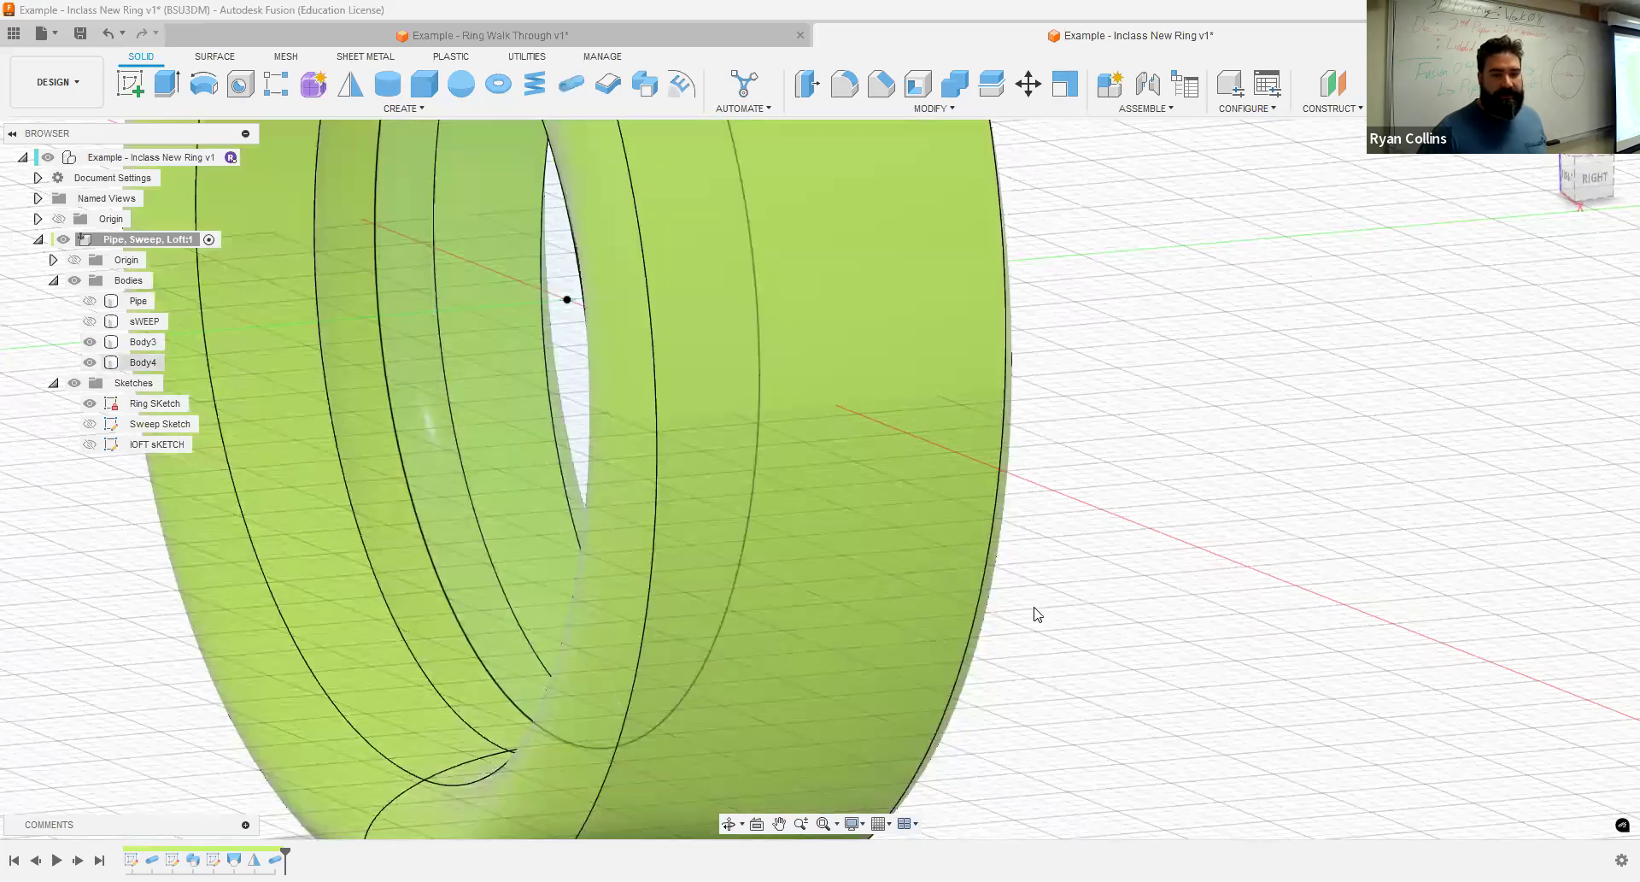
scroll(1179, 571, "down", 5)
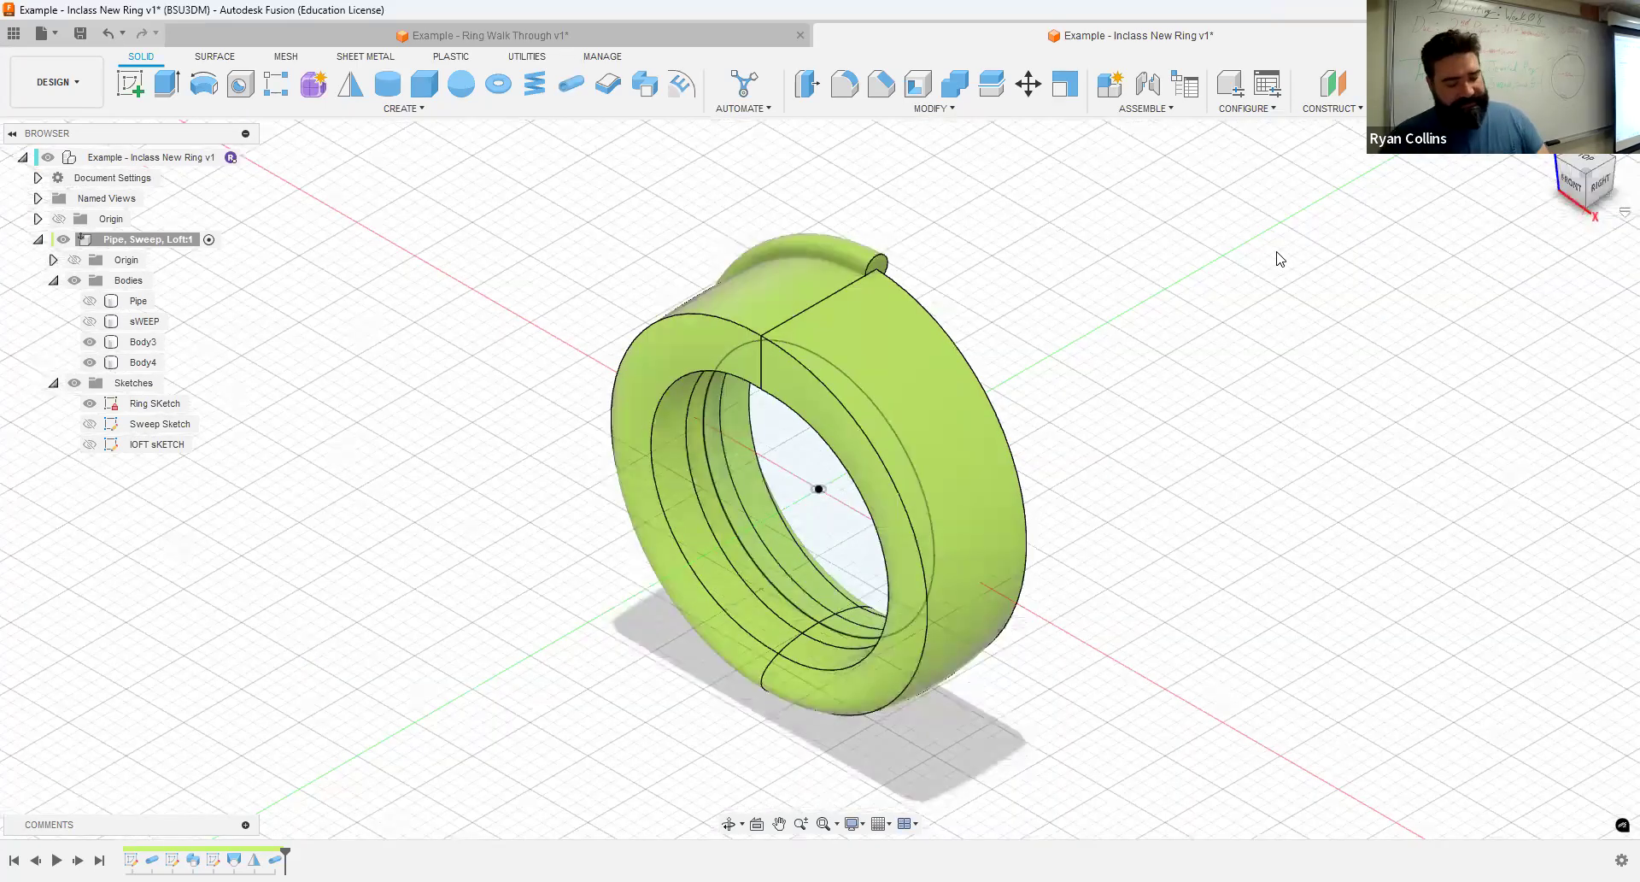
- Save the design with the version description "Pipe, Sweep, Loft"
key("ctrl+s")
type("p")
key("BackSpace")
key("BackSpace")
key("BackSpace")
key("BackSpace")
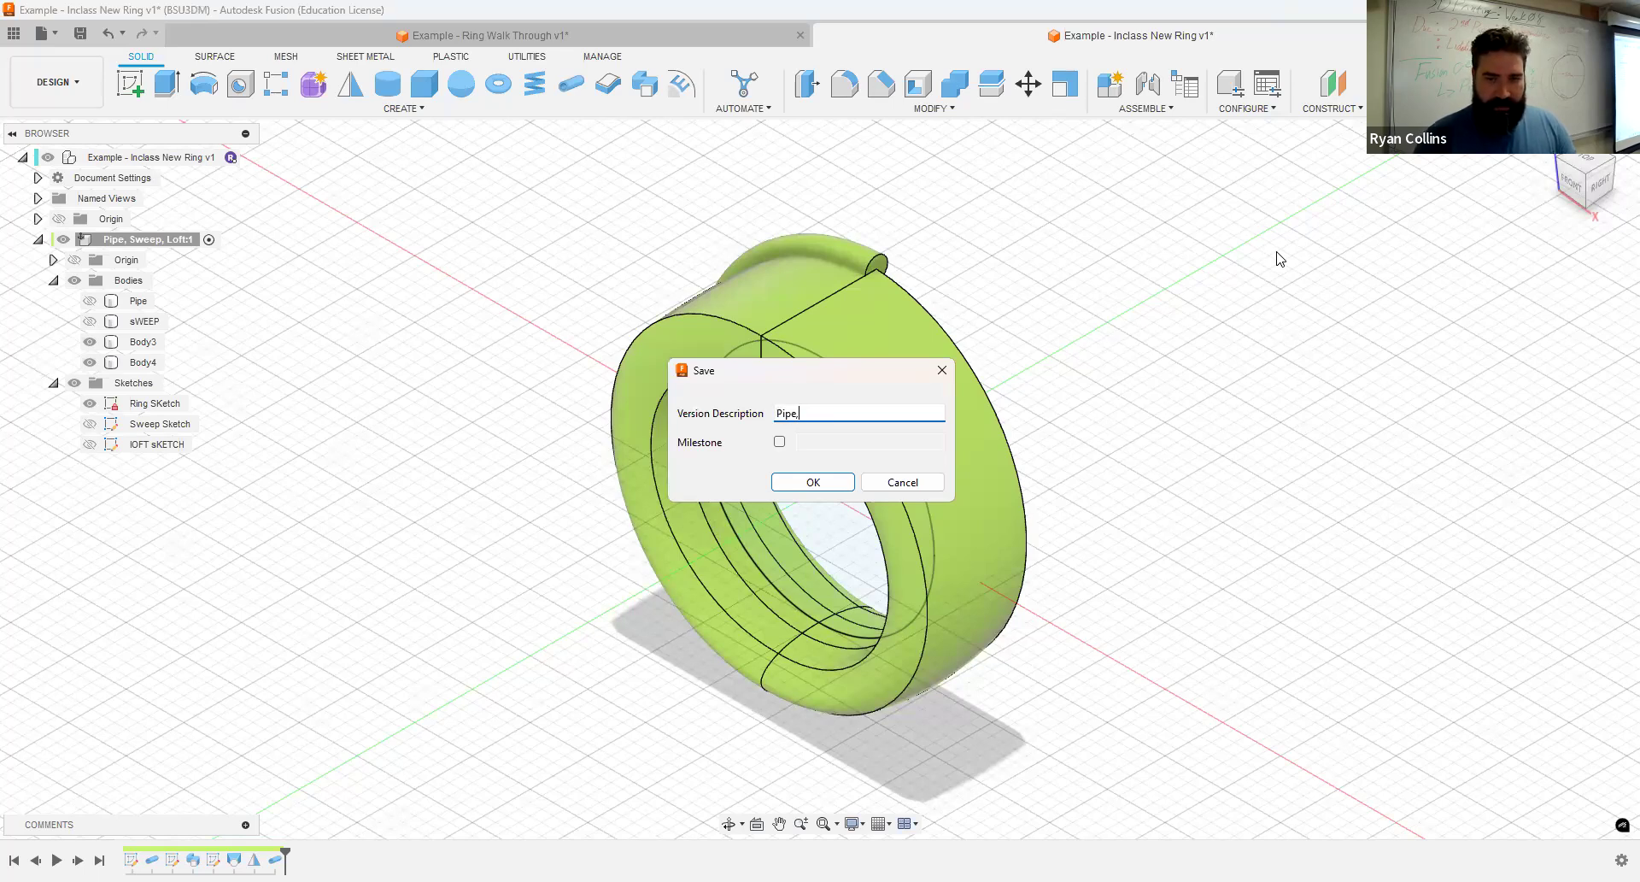
type("Pipe, Sweep, Loft")
key("Return")
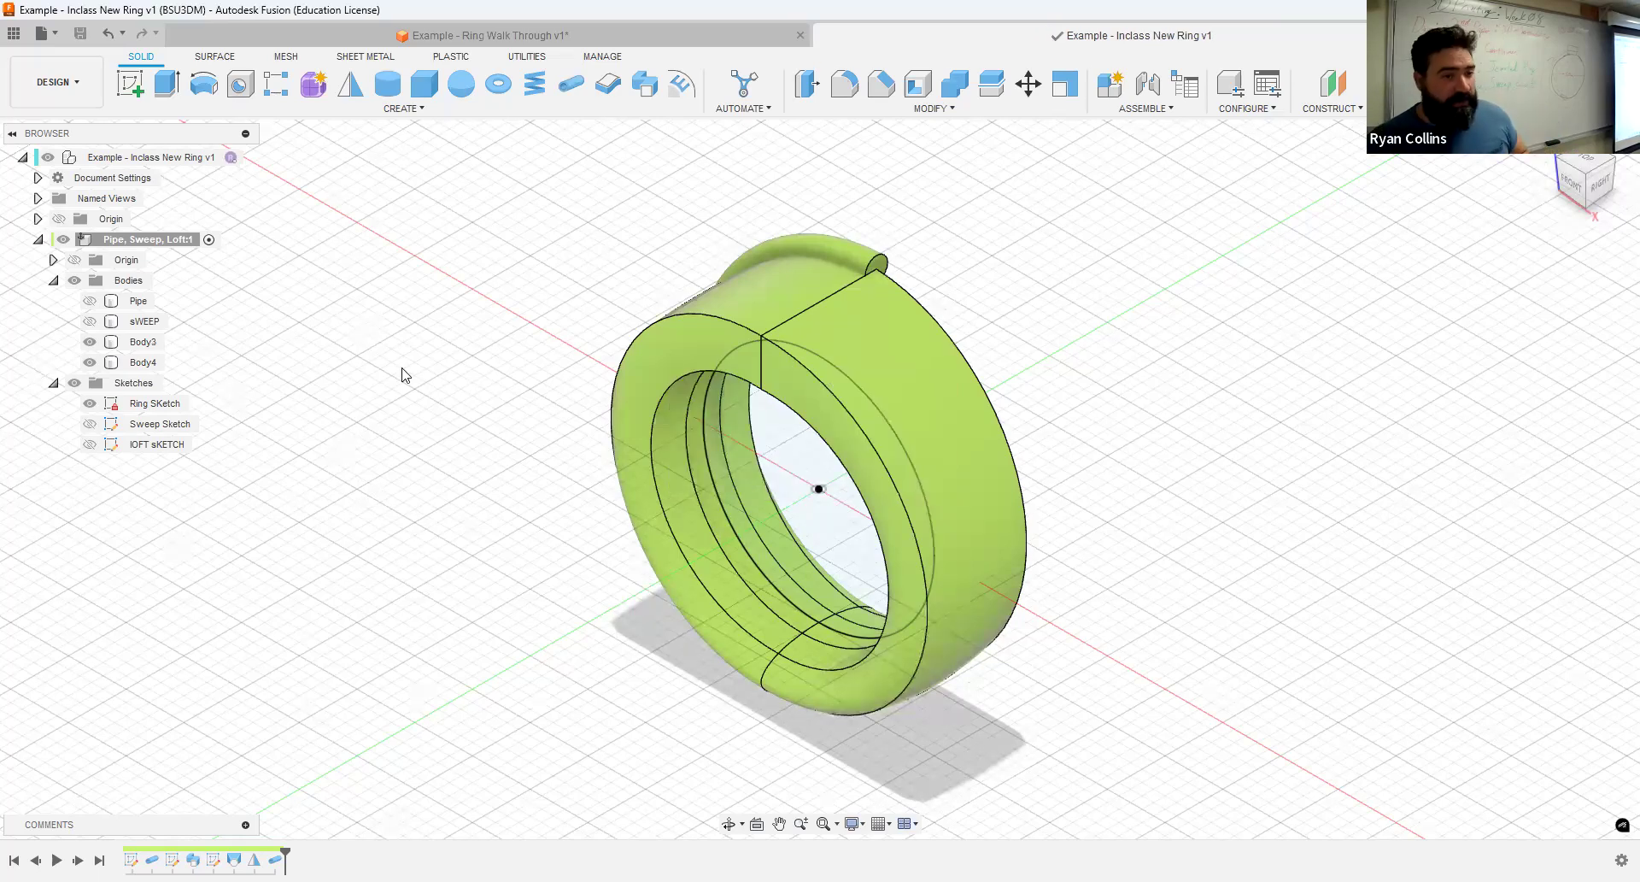
- Hide Body3 and Body4, and briefly show the Pipe body before hiding it again
left_click(92, 363)
left_click(89, 360)
left_click(89, 343)
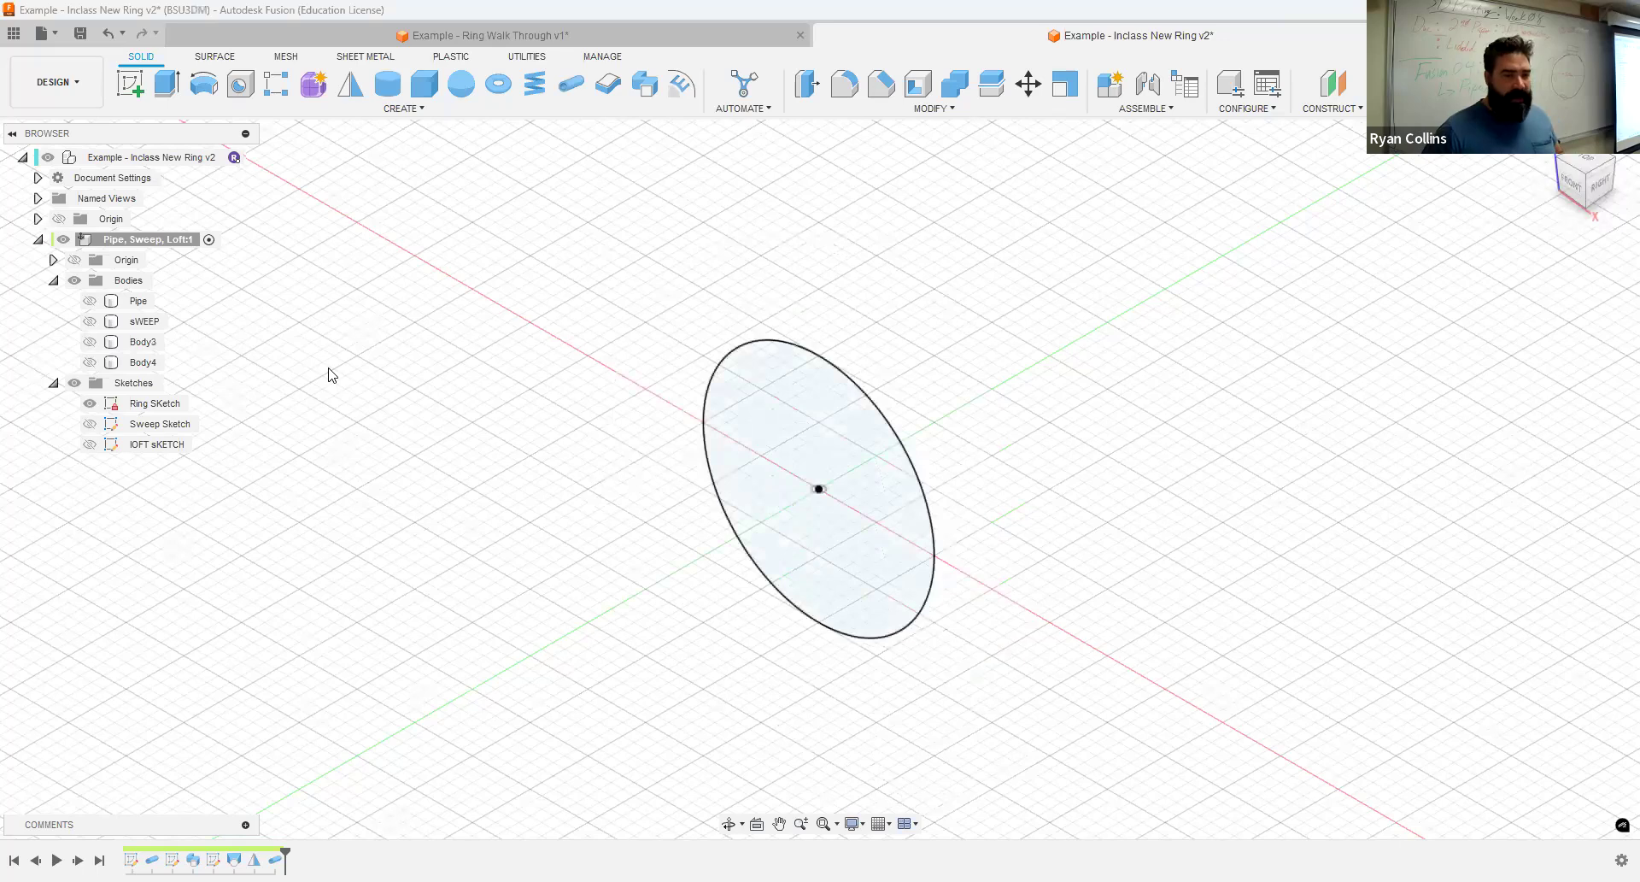
left_click(87, 301)
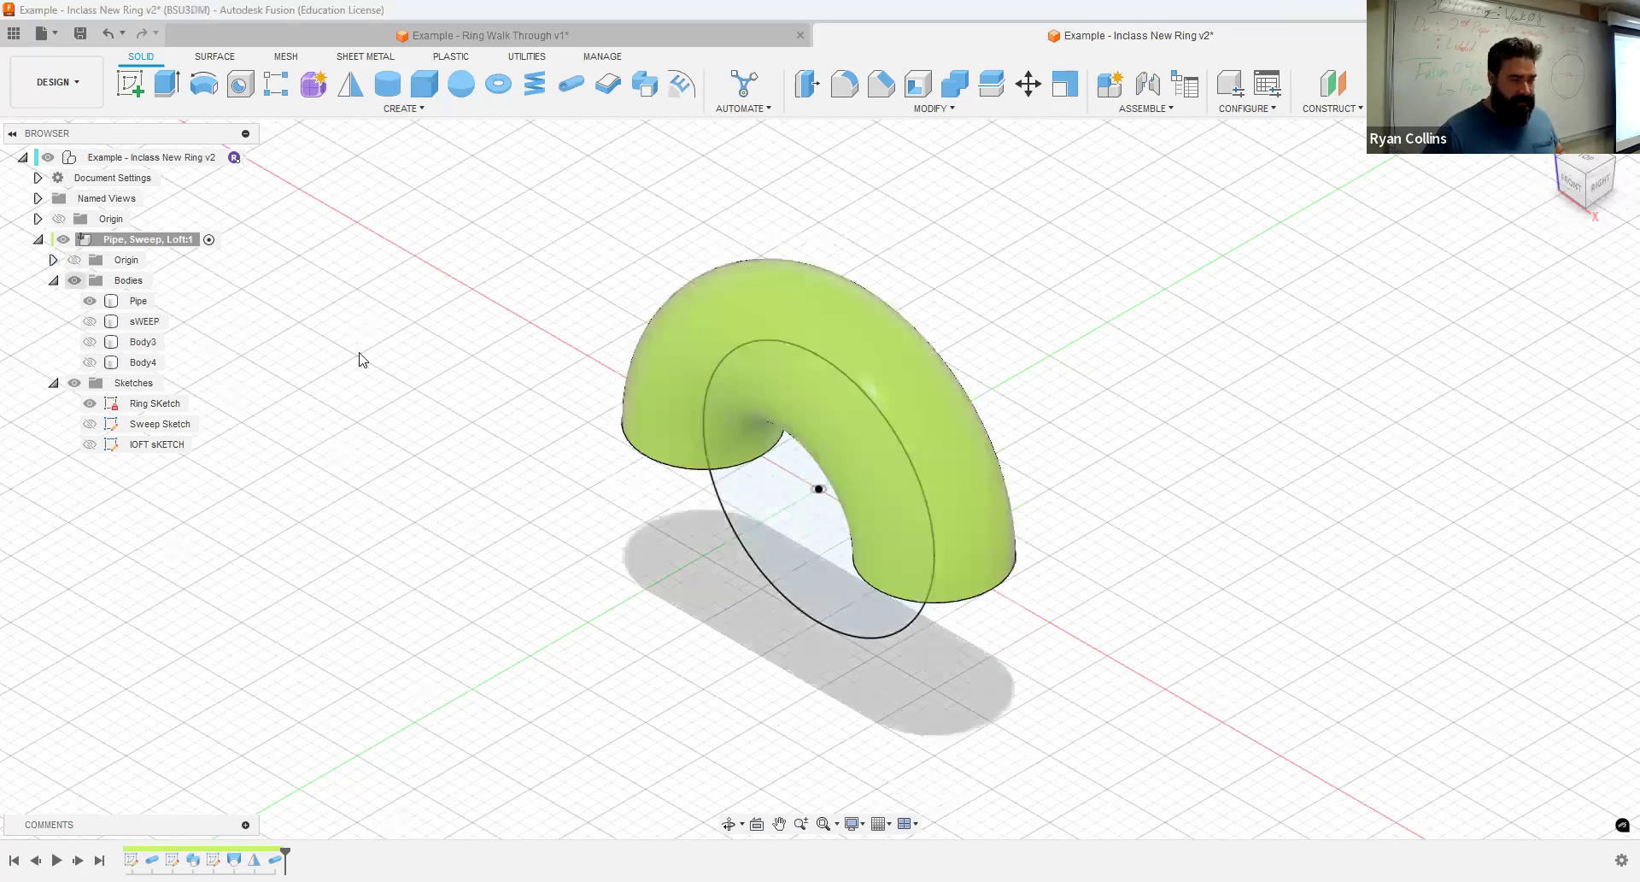
left_click(89, 301)
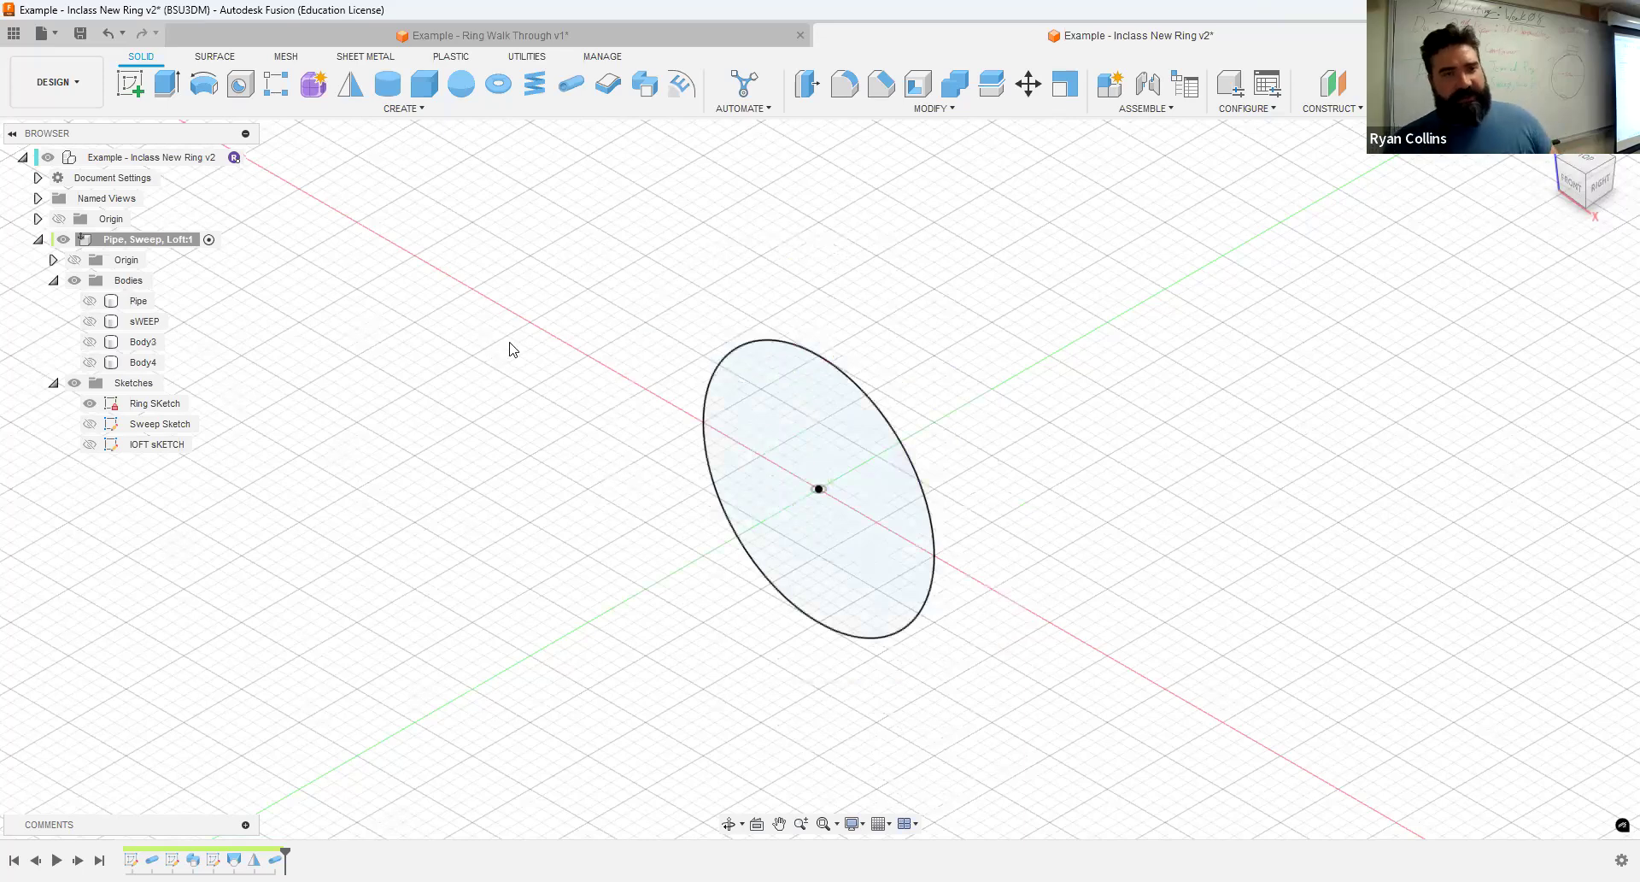
- Create a circular 2 mm pipe along the ring sketch circle as a new body and rename it Small Pipe
left_click(573, 96)
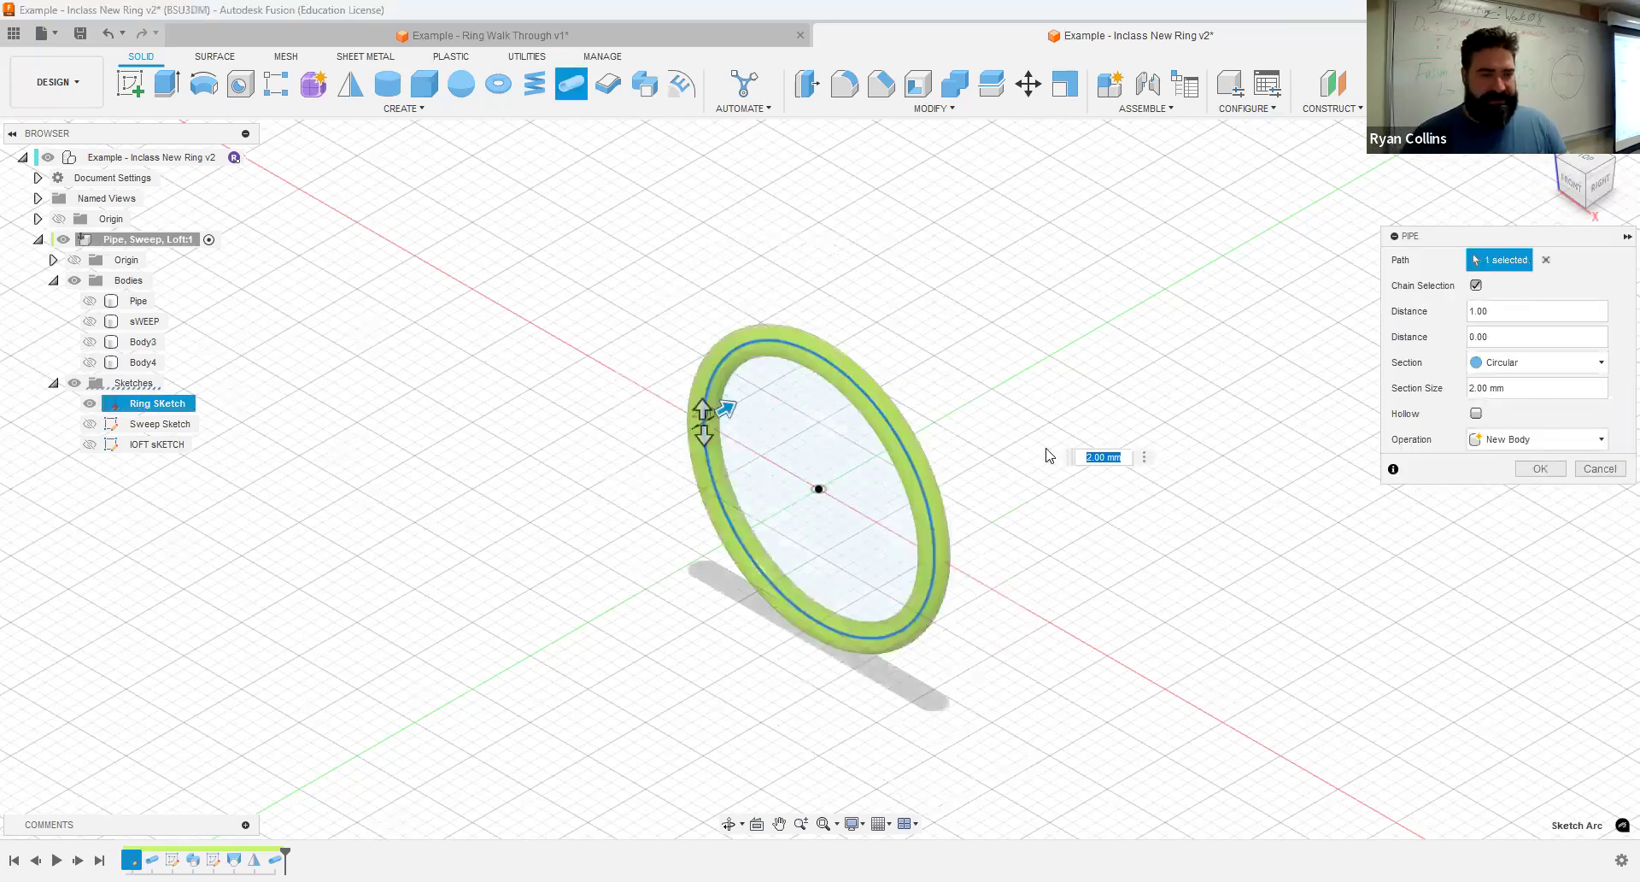
key("Return")
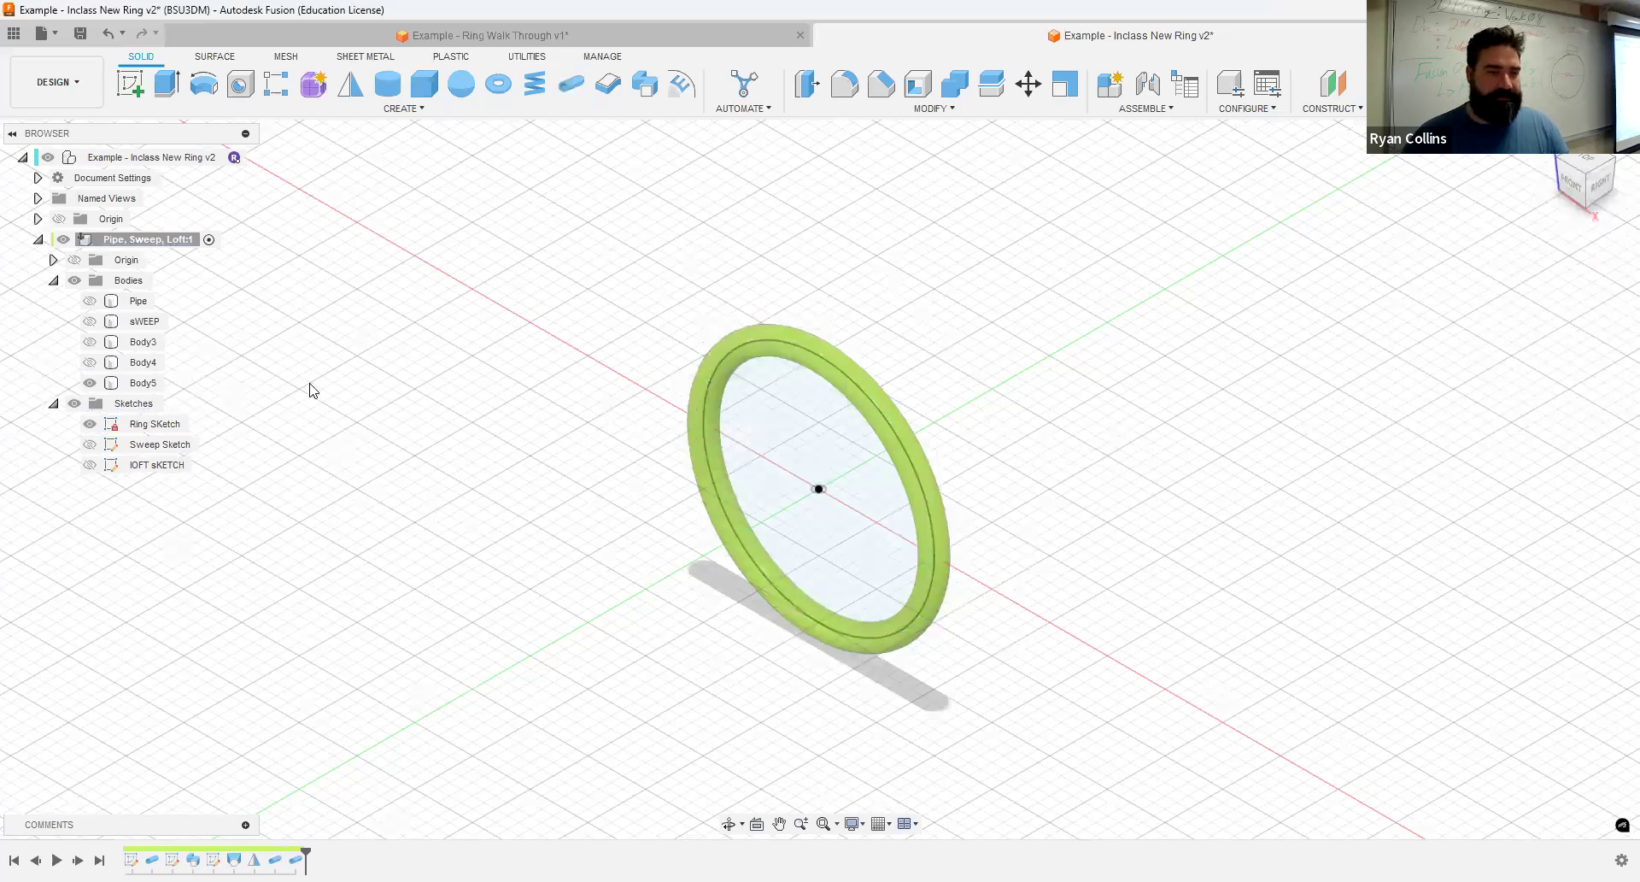
double_click(142, 383)
type("Smal")
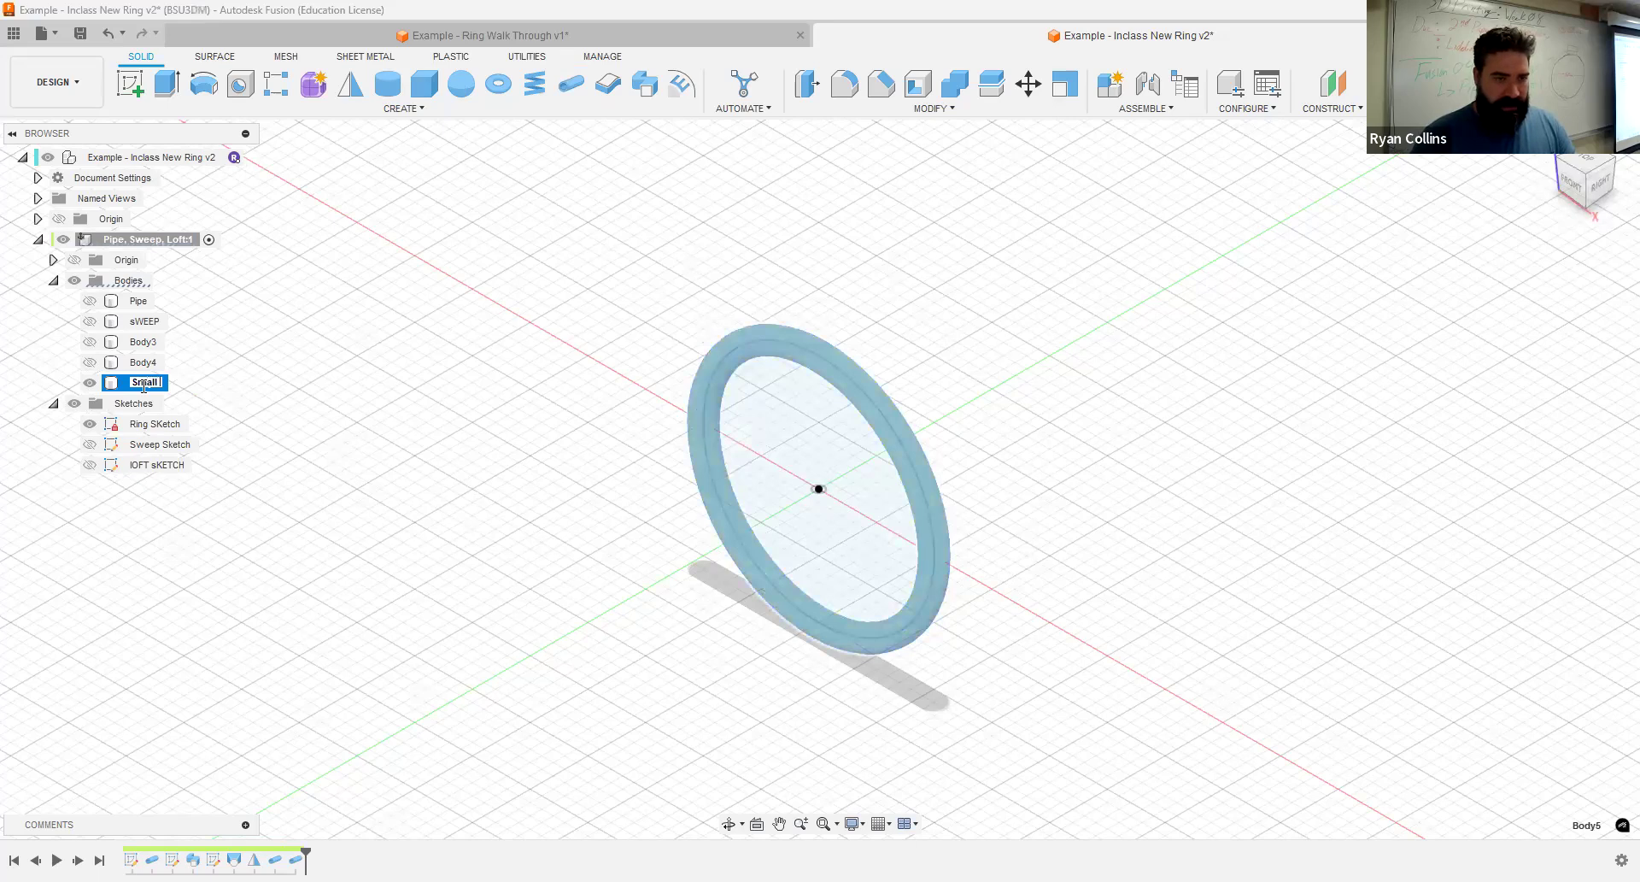
type("l Pipe")
key("Return")
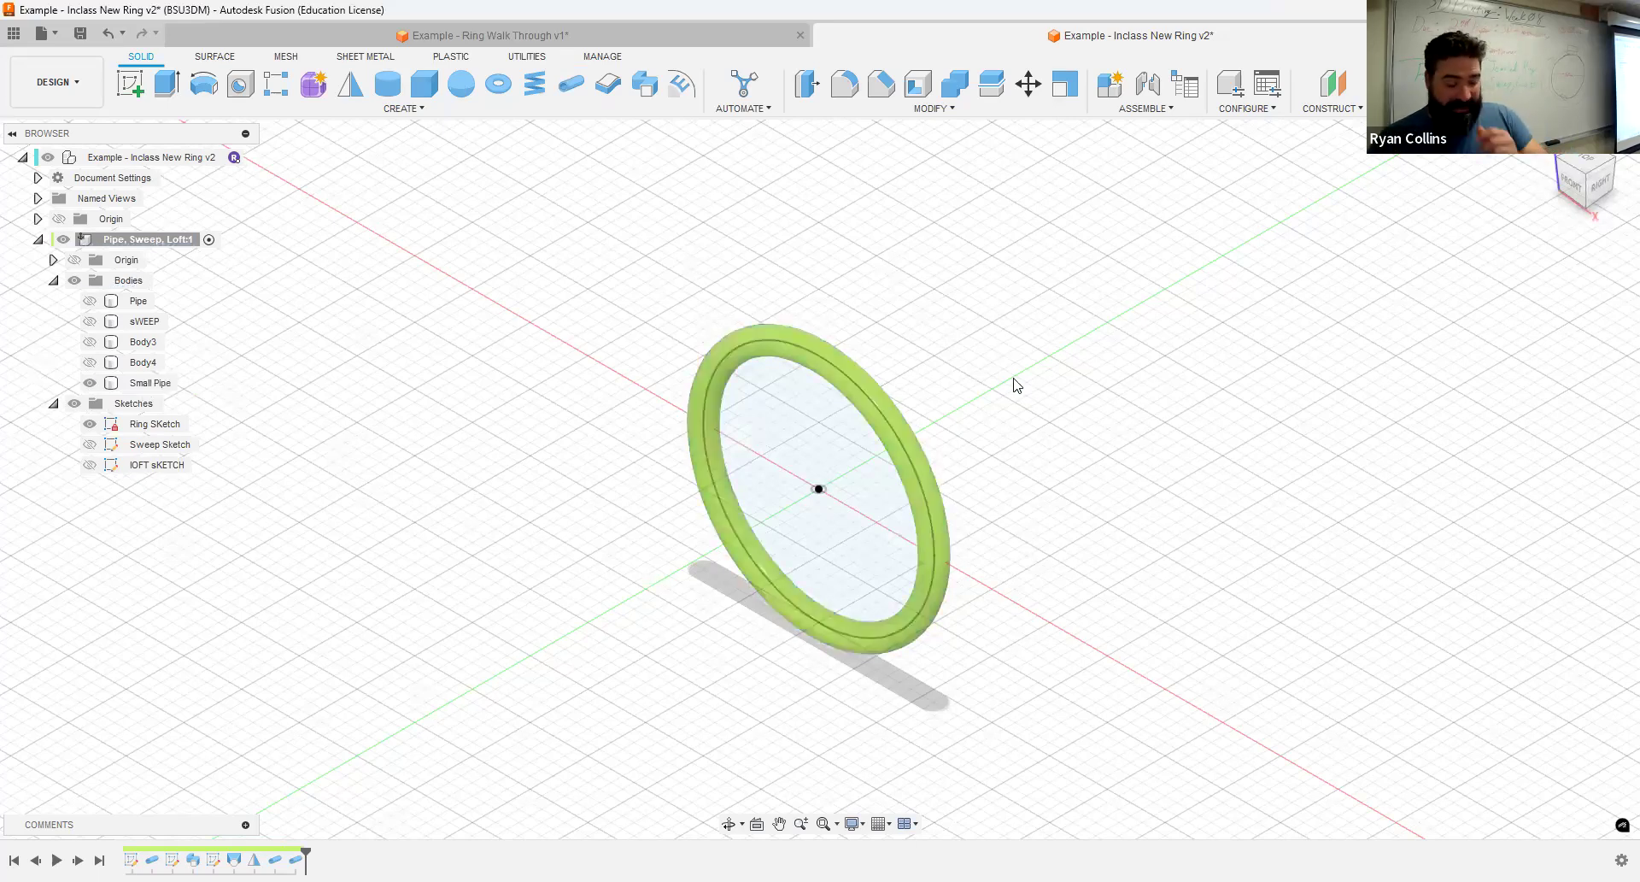
- Hide the ring sketch inside the Small Pipe body
middle_click_drag(1000, 370, 960, 356, "shift")
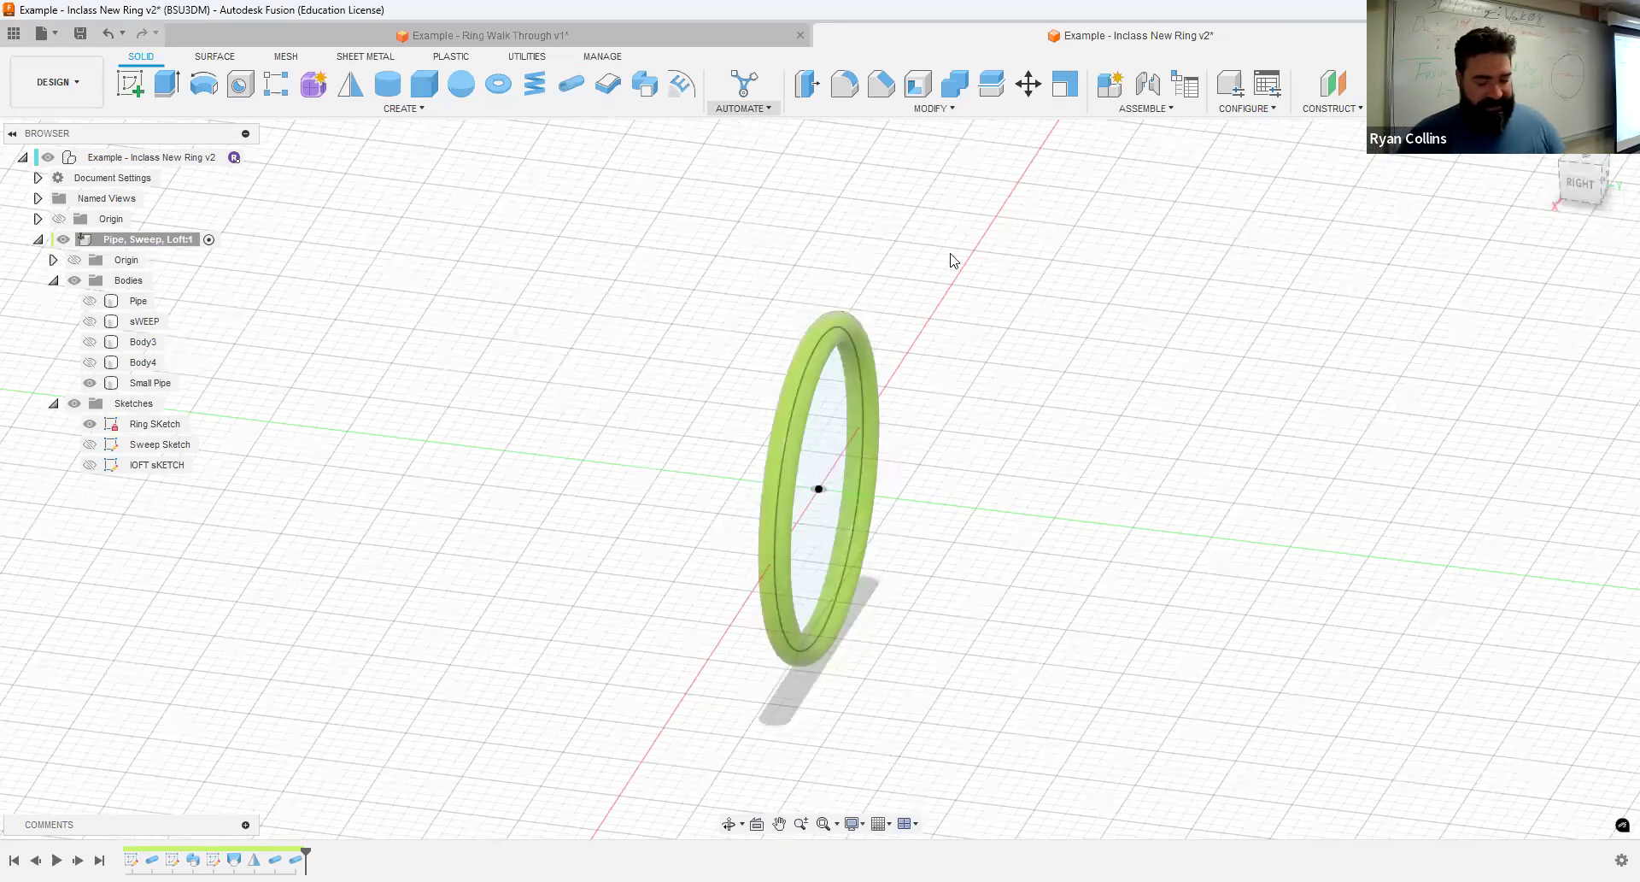
left_click(89, 424)
left_click(860, 355)
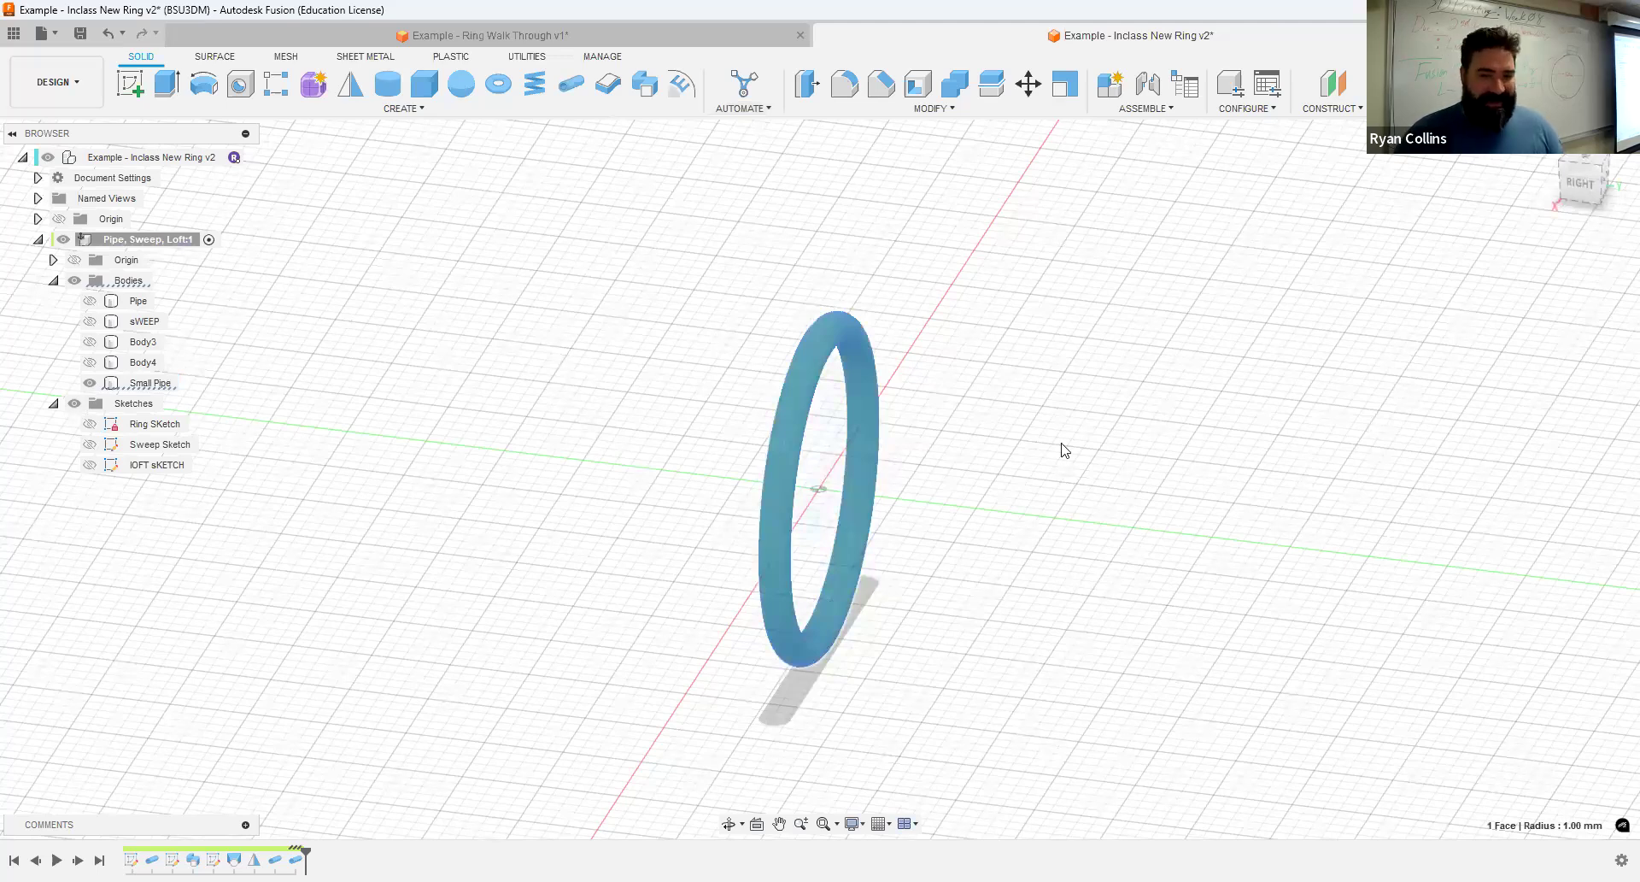
left_click(975, 480)
left_click(875, 396)
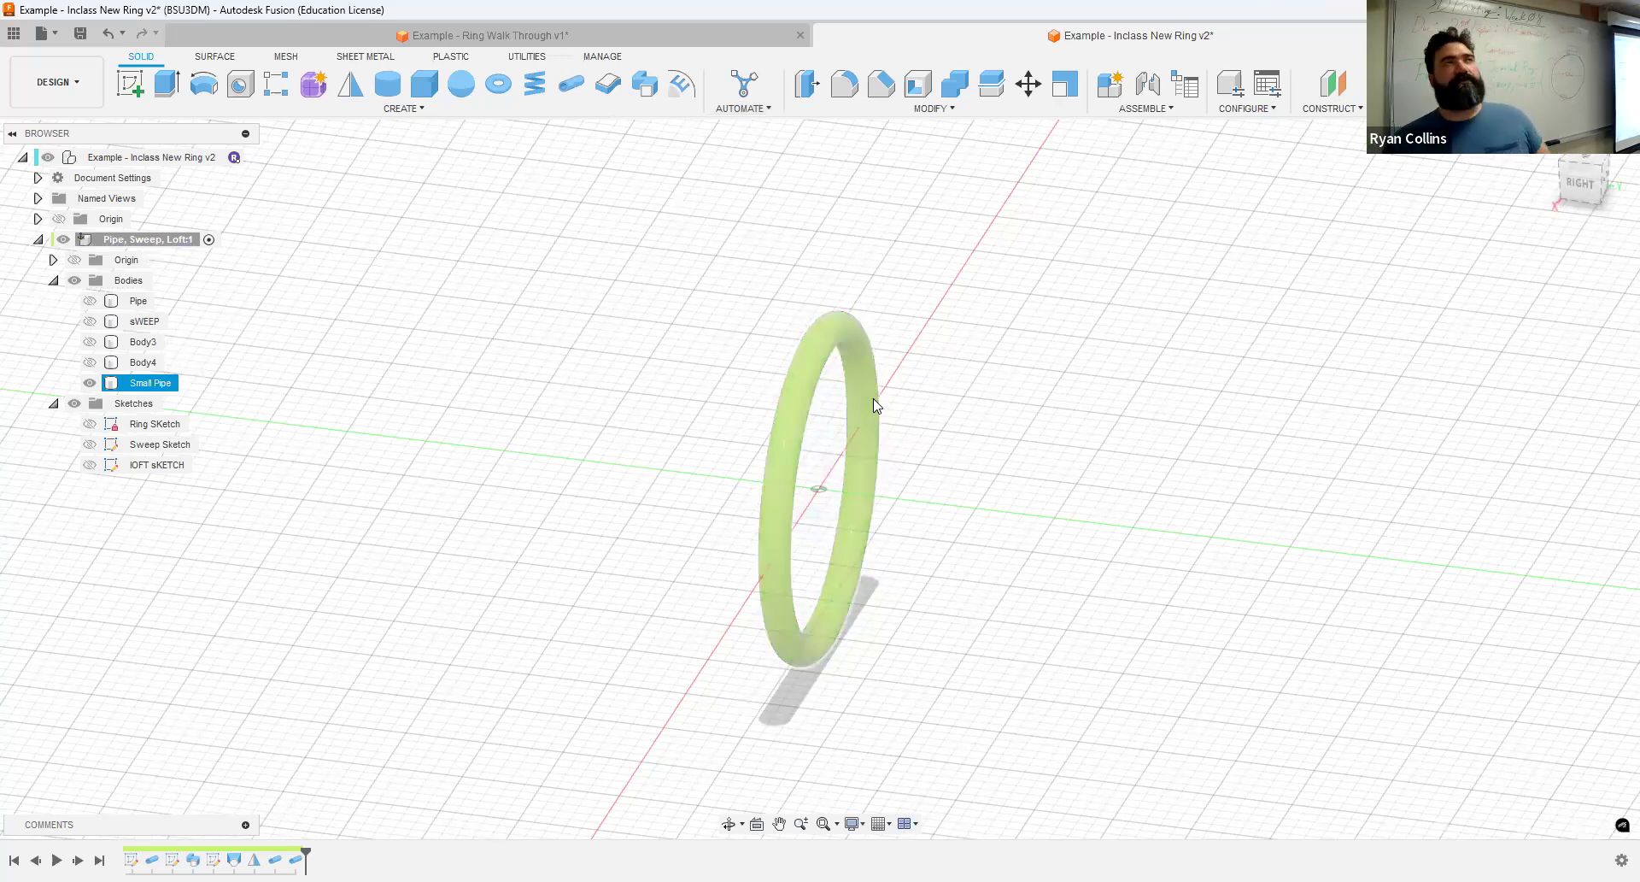
left_click(1022, 376)
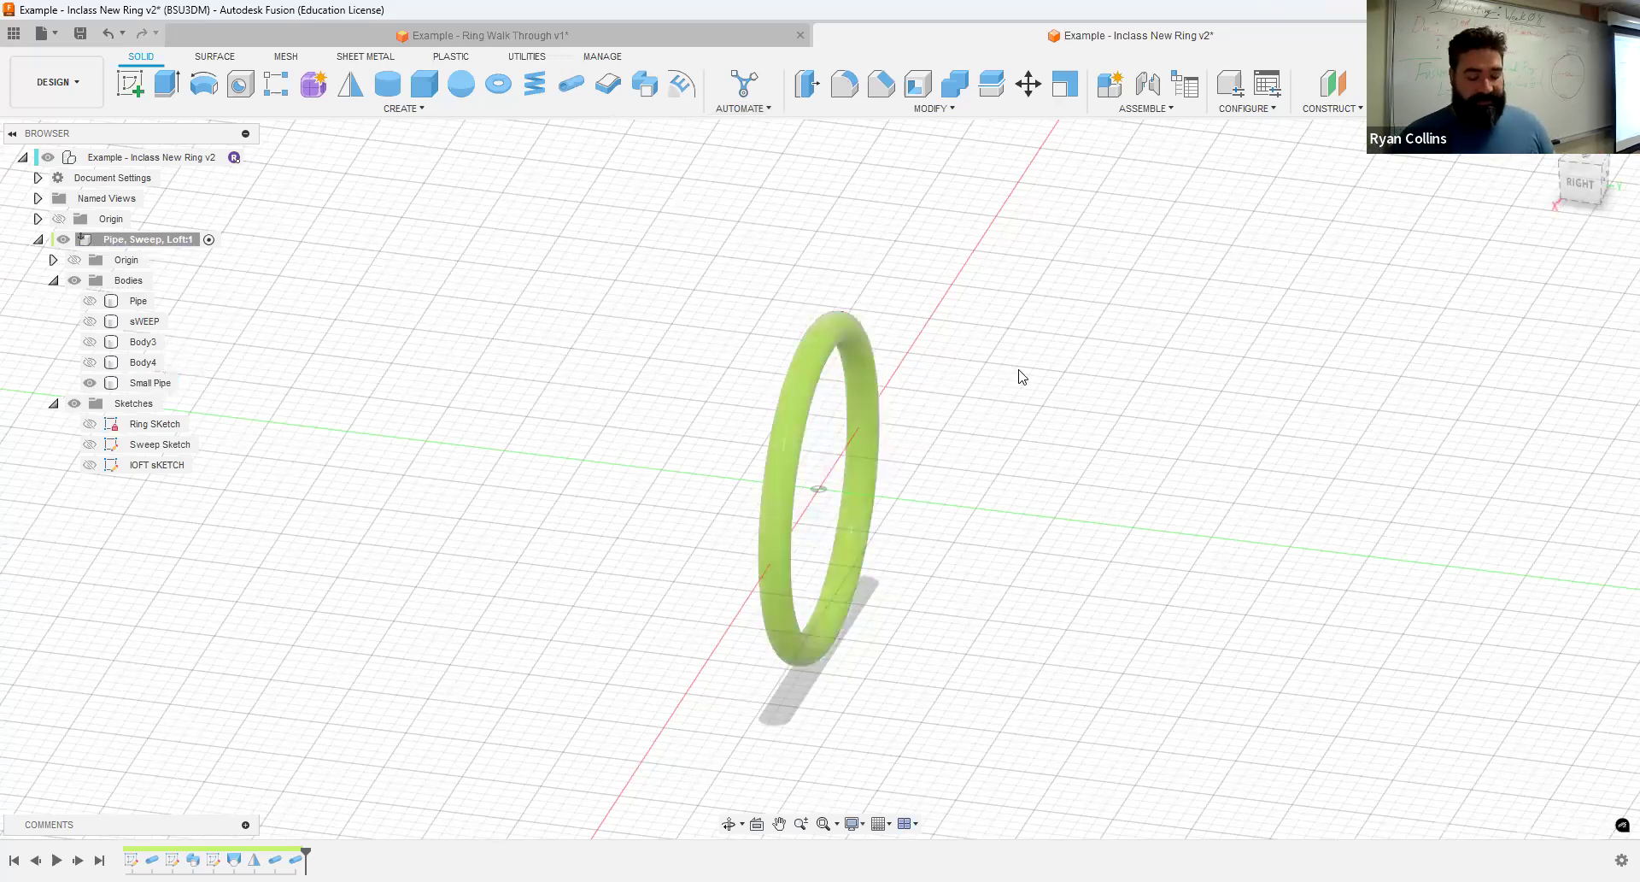
- Create a copy of the Small Pipe body with Move/Copy, rotated 15 degrees about the X axis
left_click(1029, 83)
left_click(867, 374)
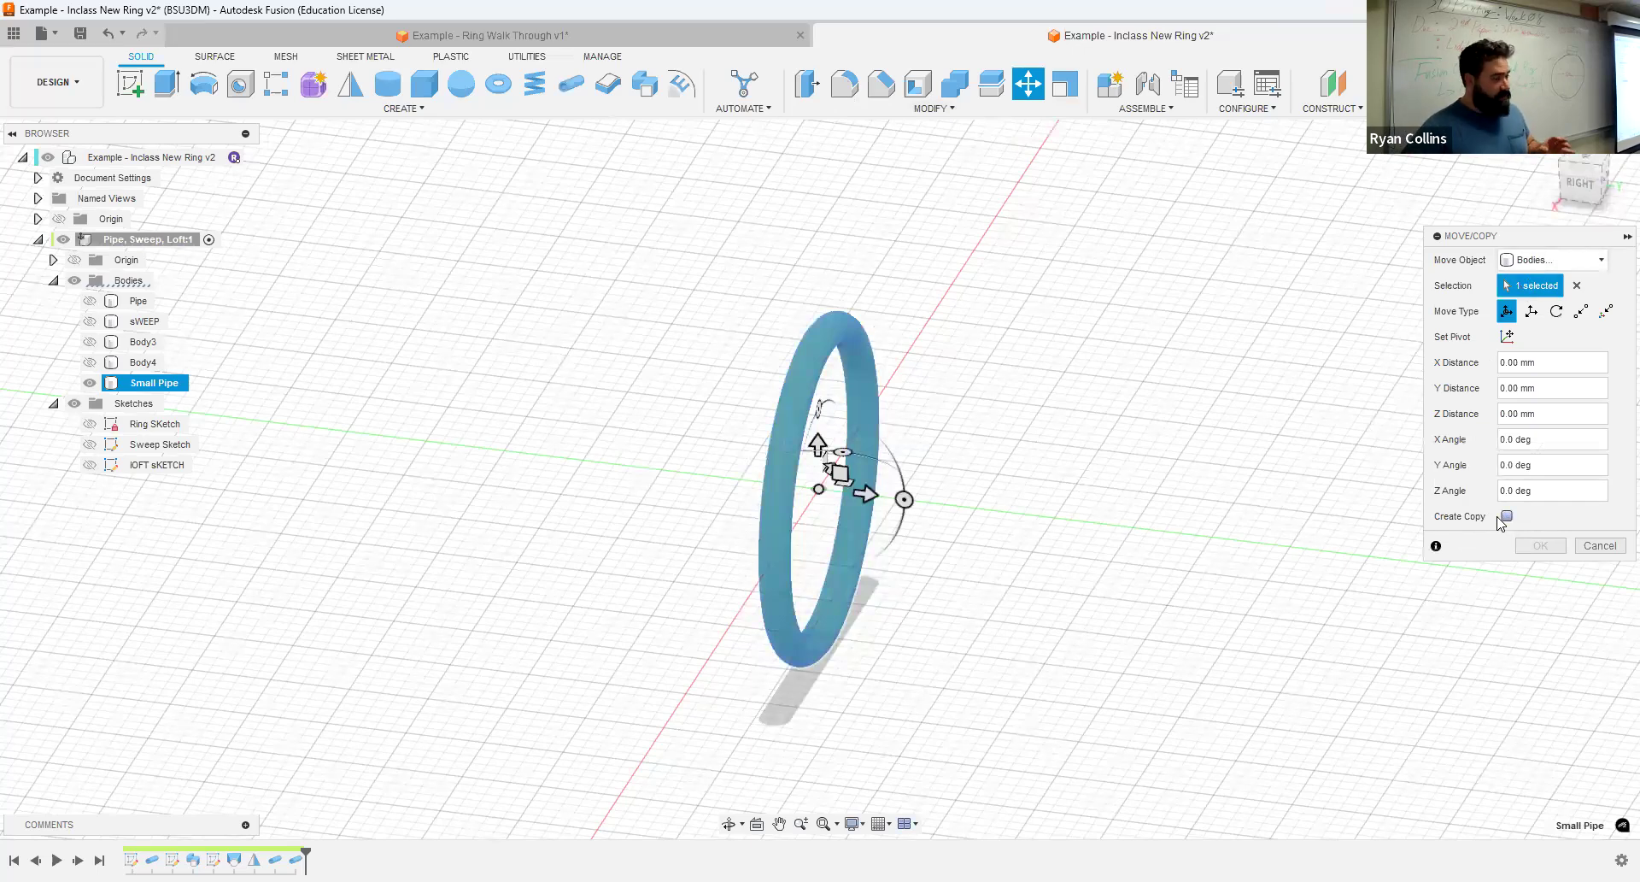
left_click(1506, 516)
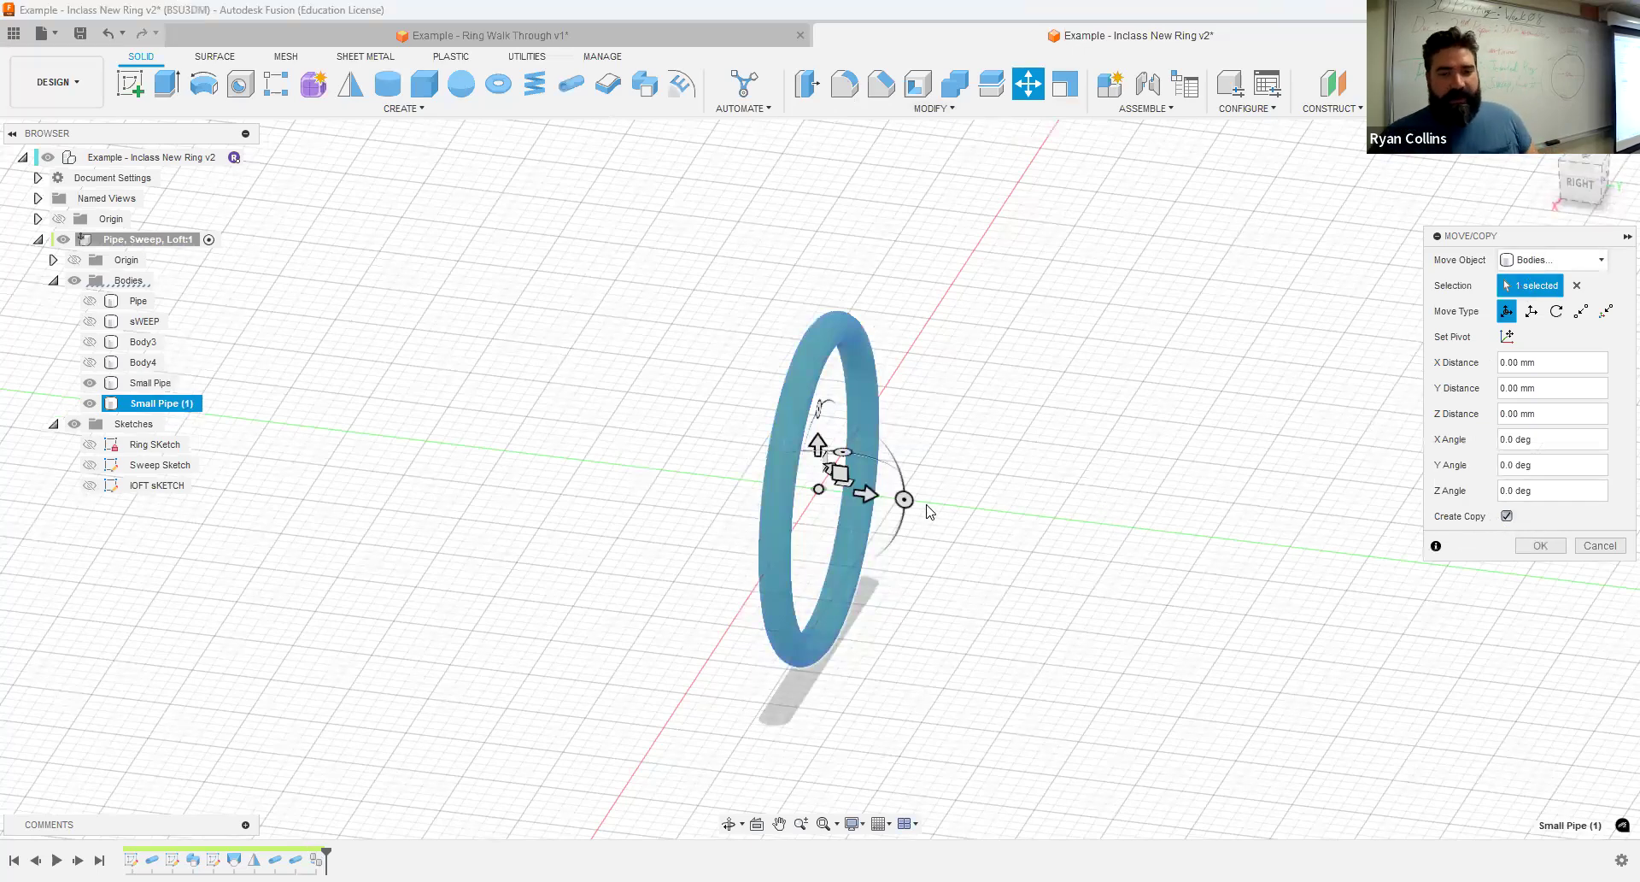
left_click(1596, 187)
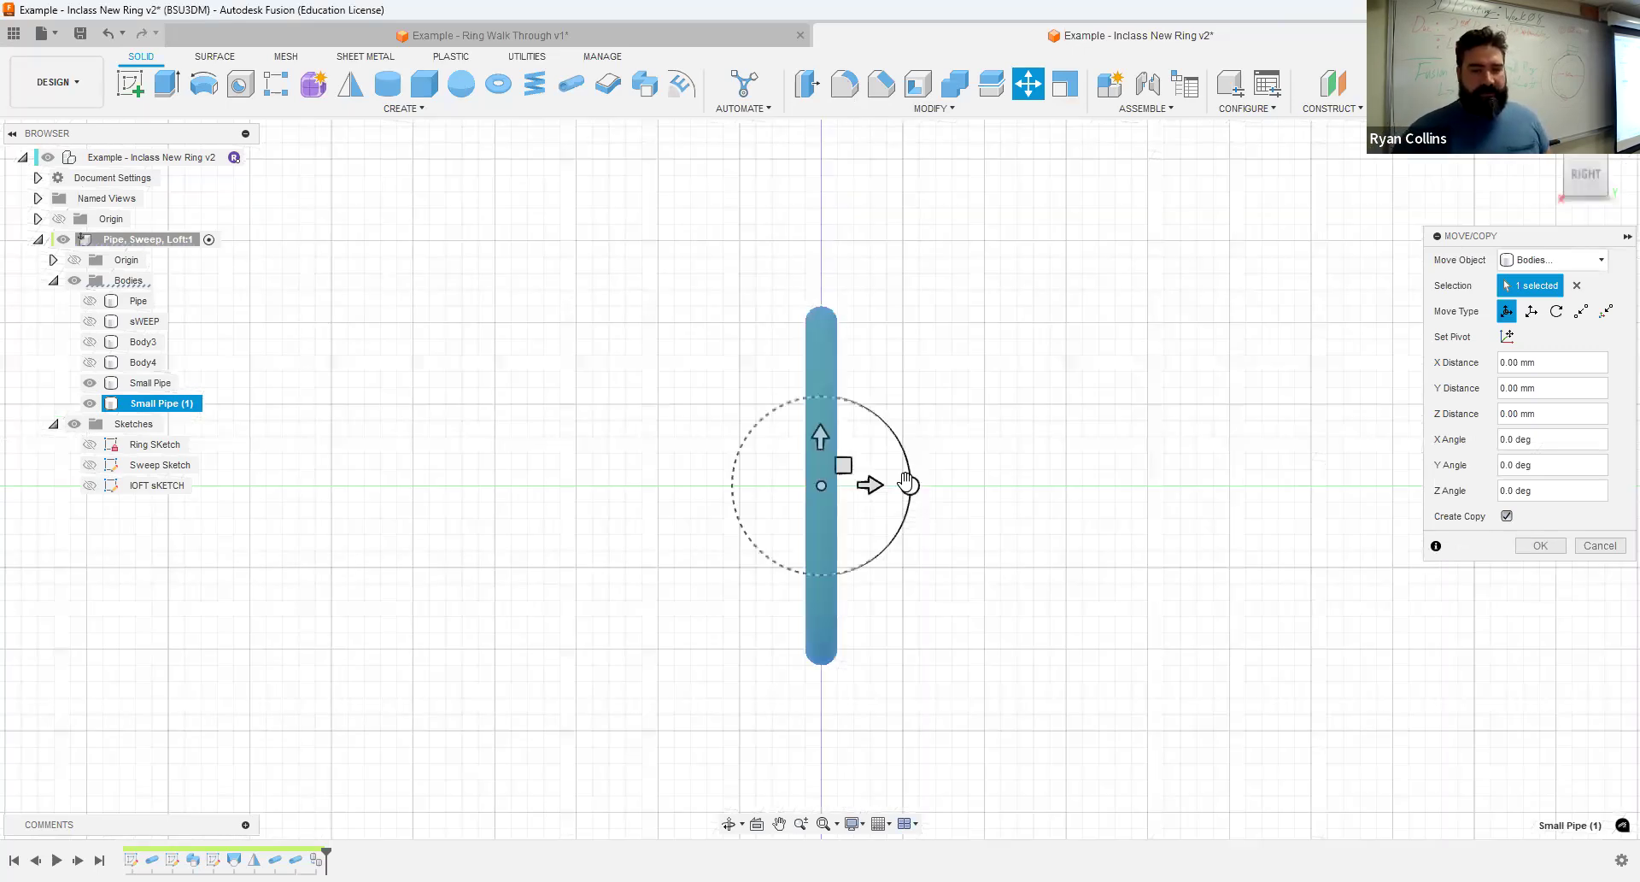
left_click_drag(908, 485, 914, 510)
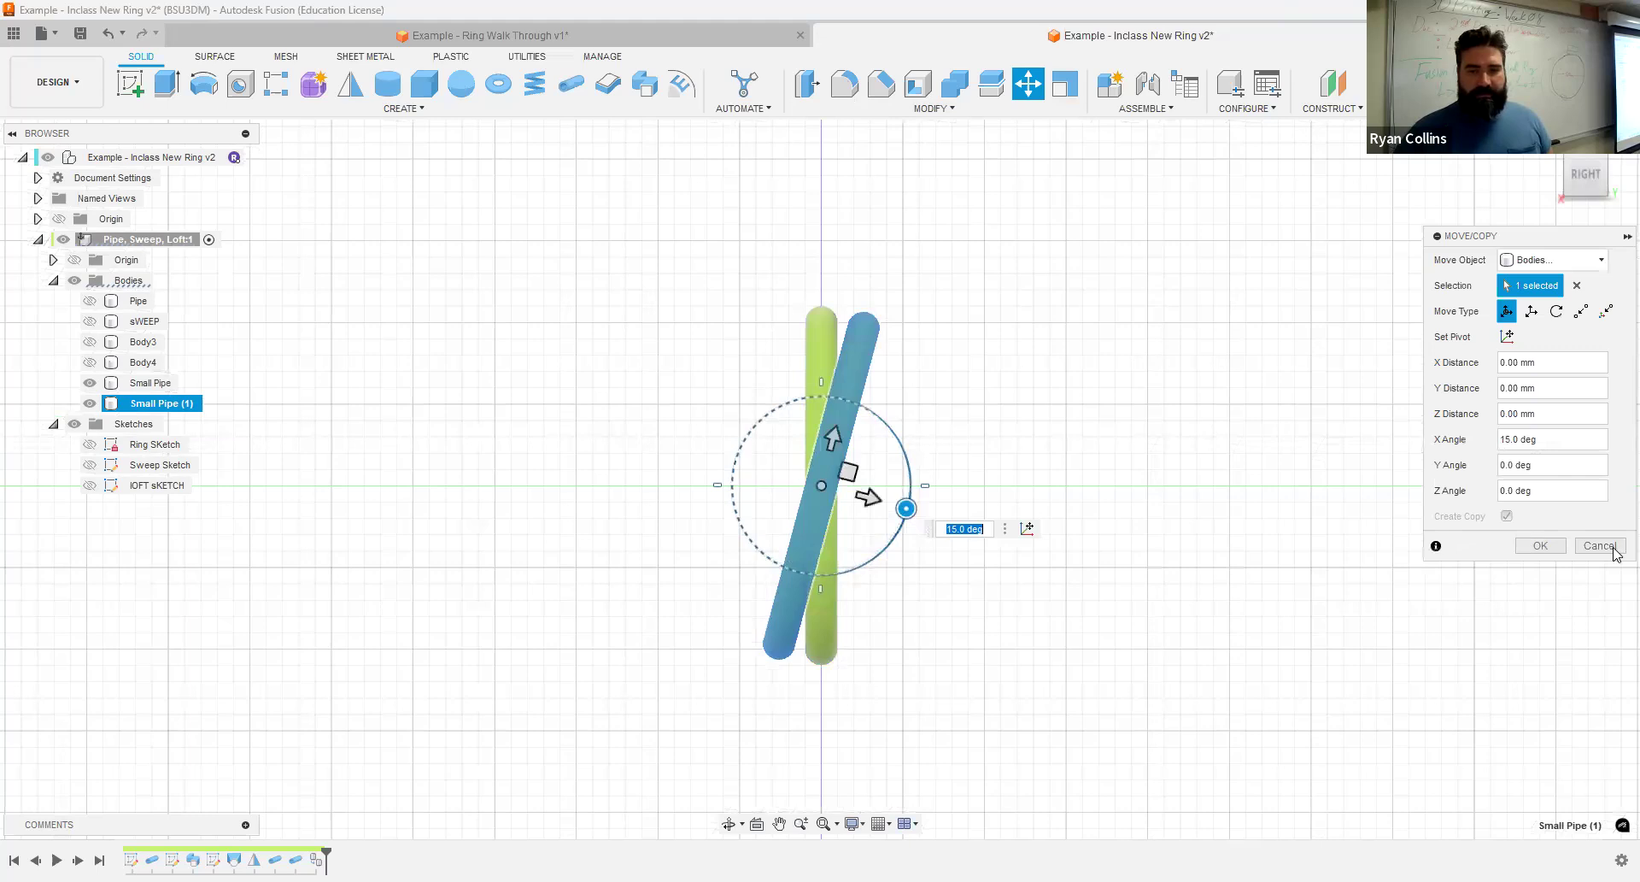
key("Return")
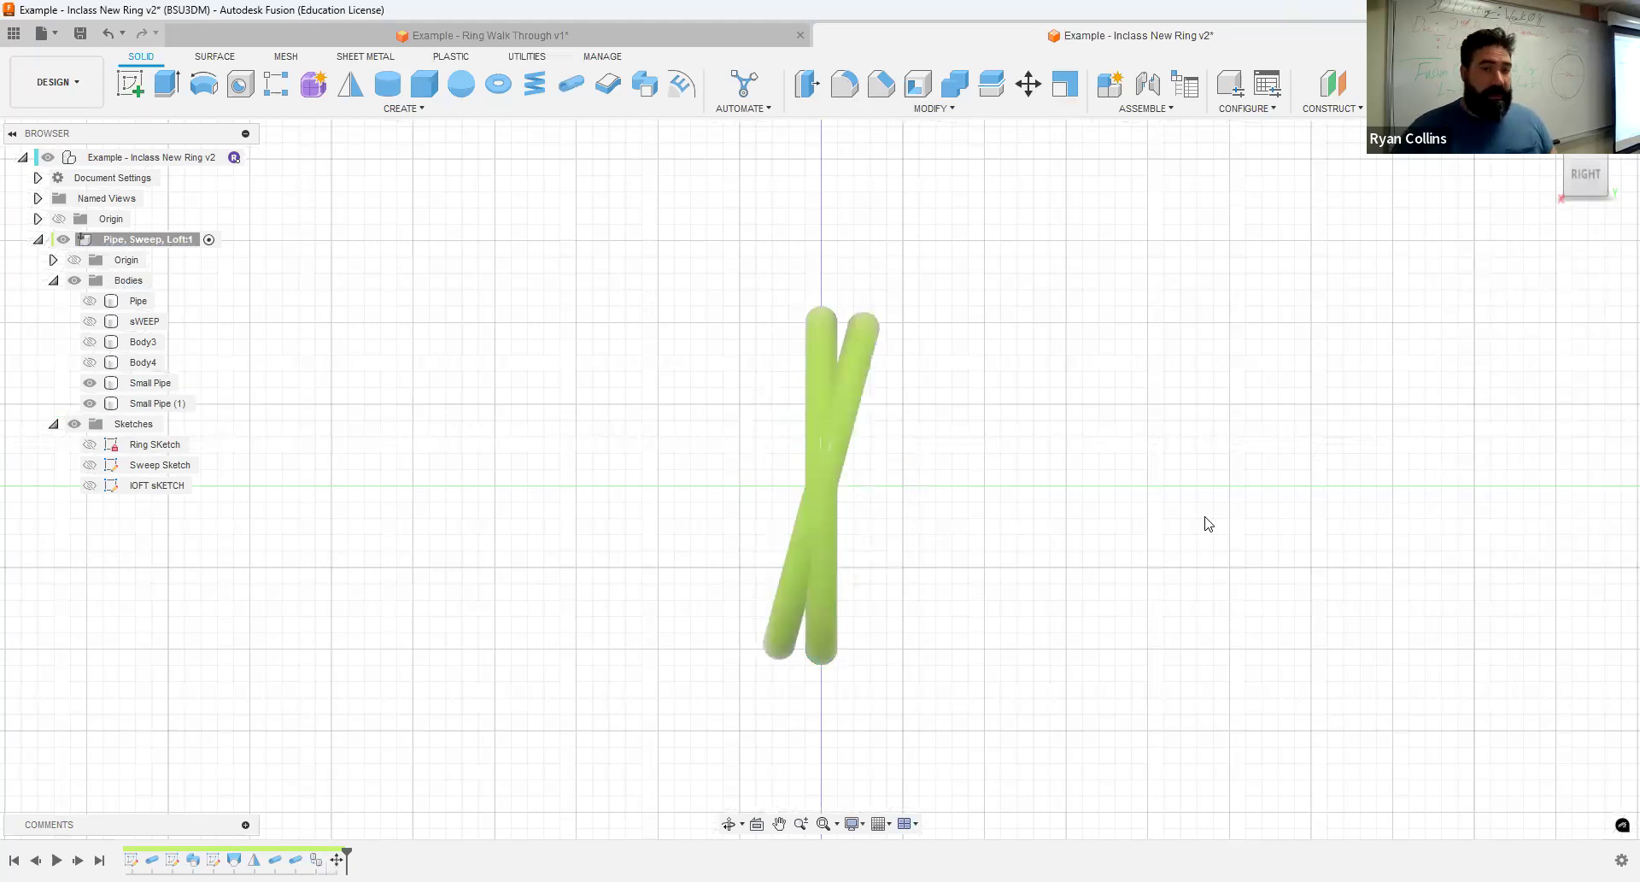
- Create another copy of the Small Pipe body with Move/Copy, rotated -15 degrees about the X axis
right_click(696, 238)
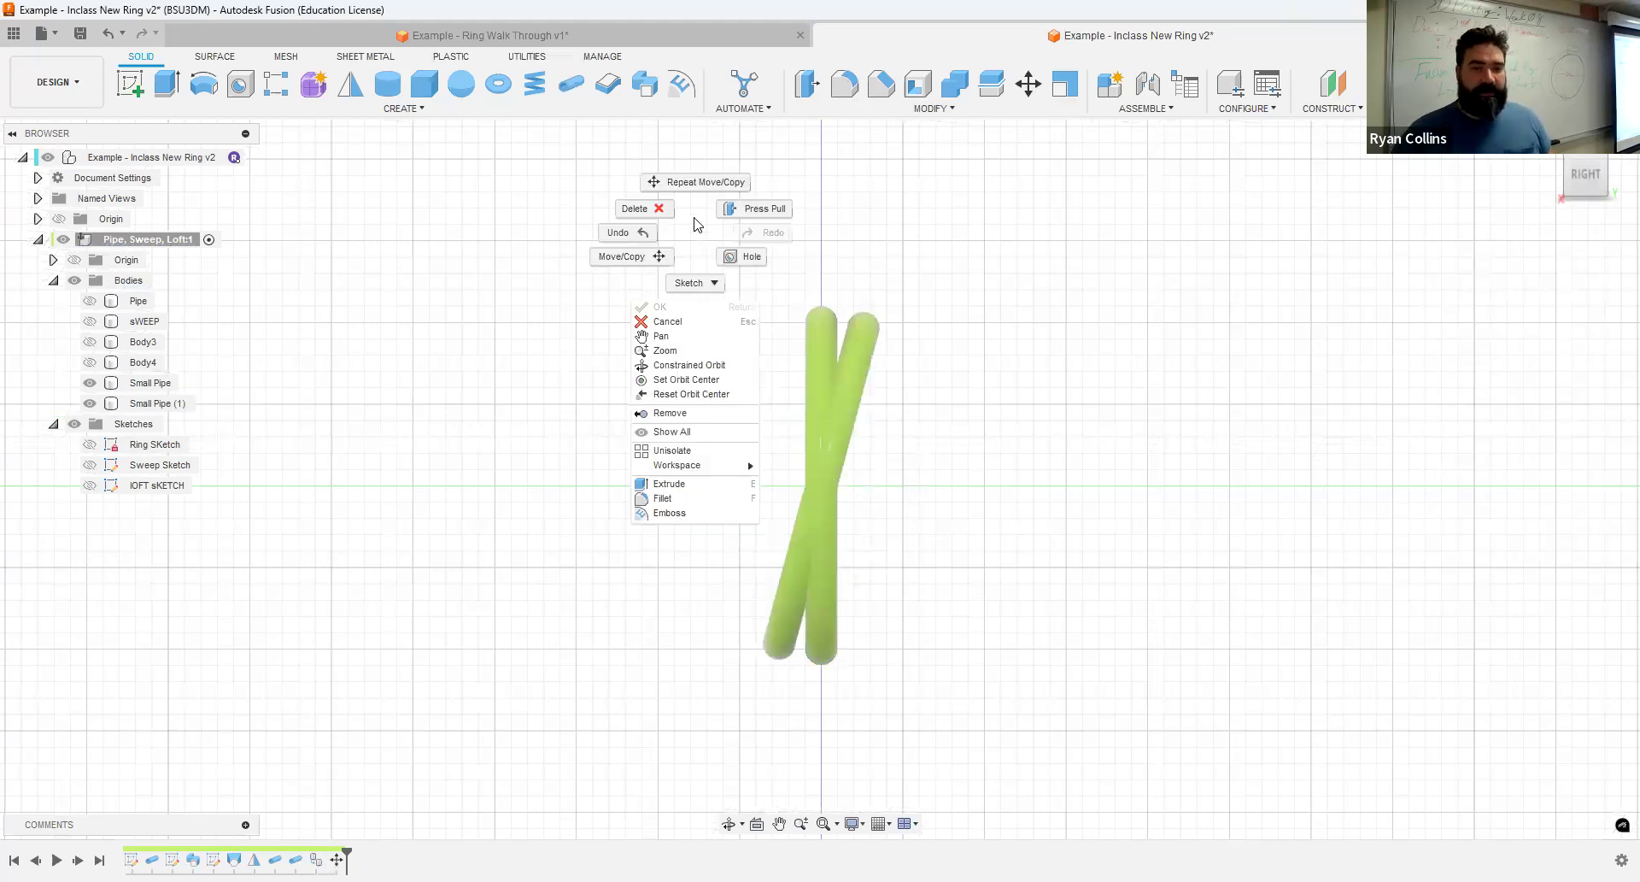
left_click(827, 332)
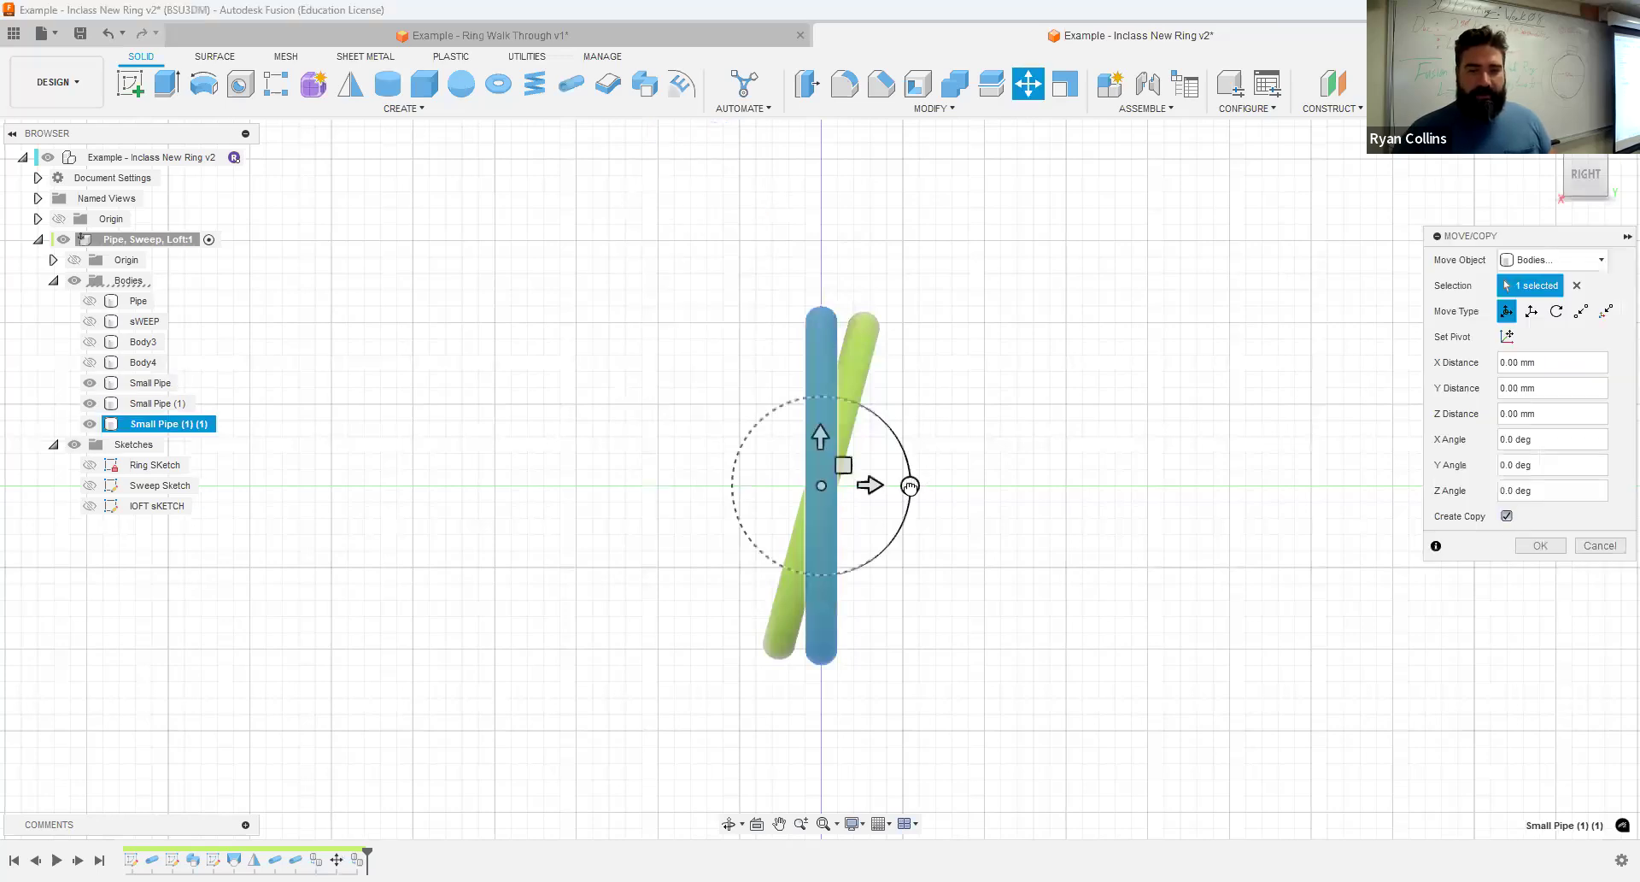
left_click_drag(910, 485, 921, 462)
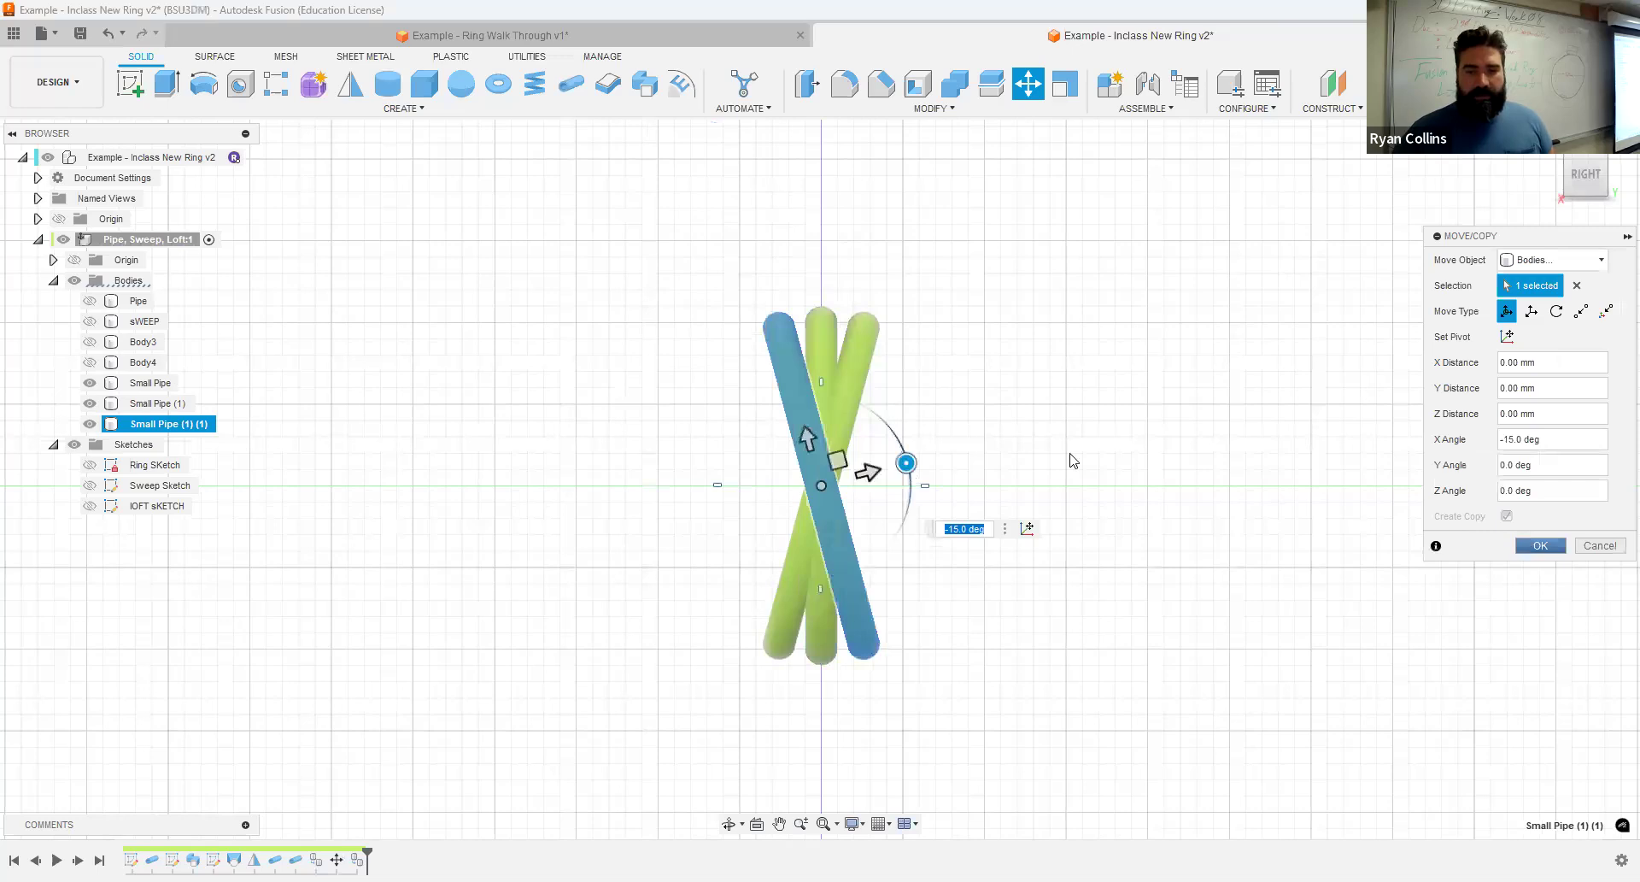
key("Return")
- Try rotating the original Small Pipe body about the Y axis without creating a copy, and undo that move
mouse_move(1069, 473)
middle_mouse_down("shift")
mouse_move(1054, 531)
mouse_move(1061, 485)
middle_mouse_up("shift")
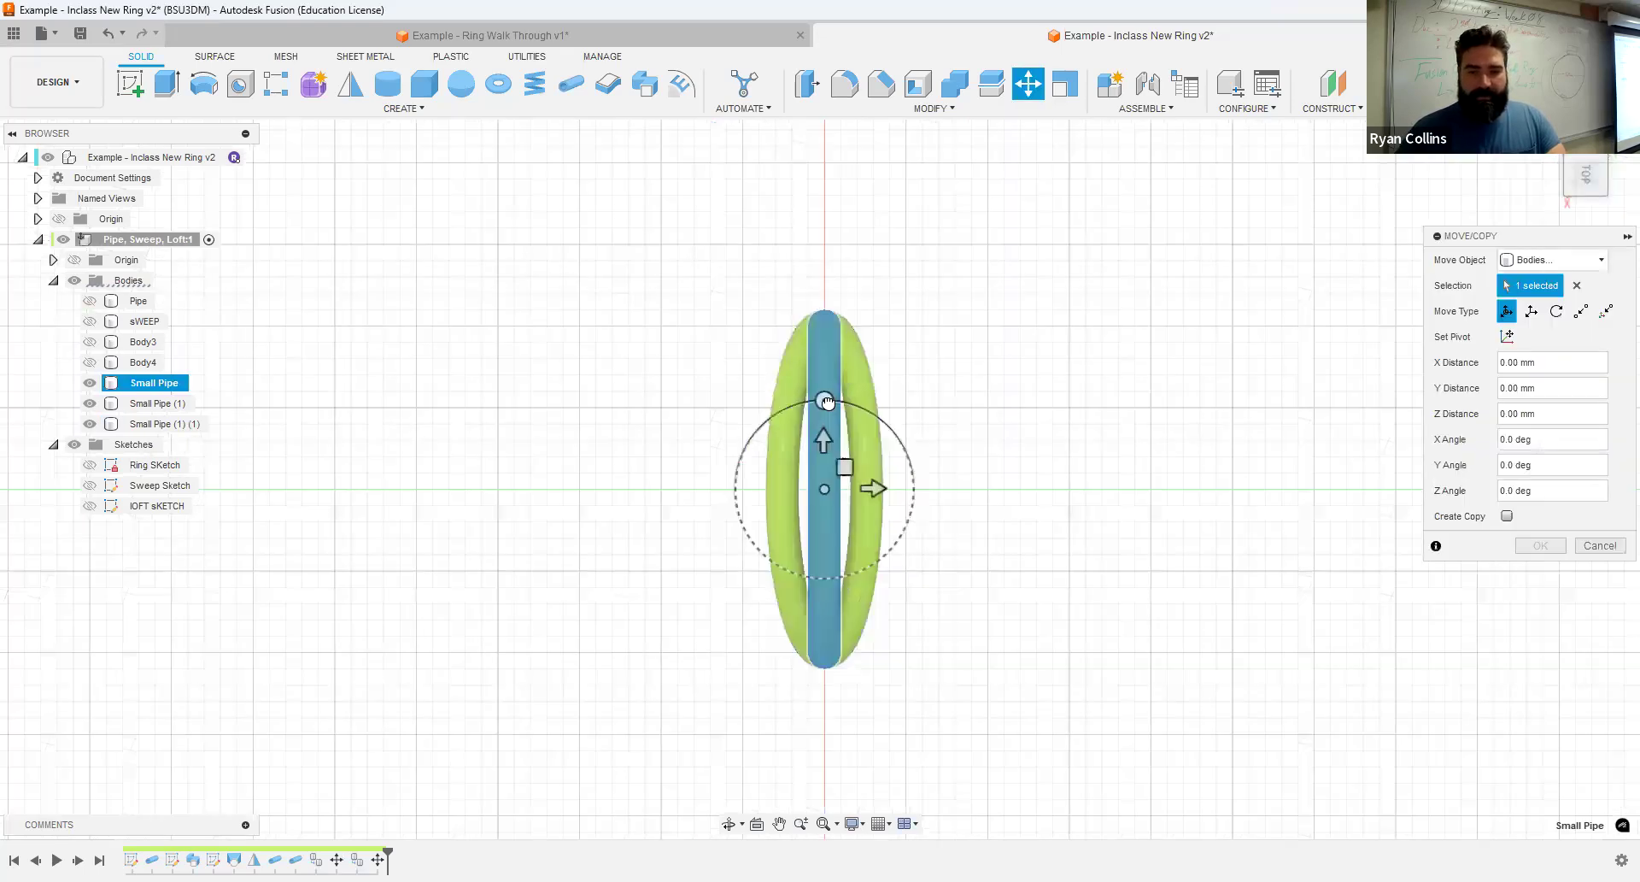
left_click_drag(827, 402, 847, 404)
right_click_drag(1226, 484, 1226, 414)
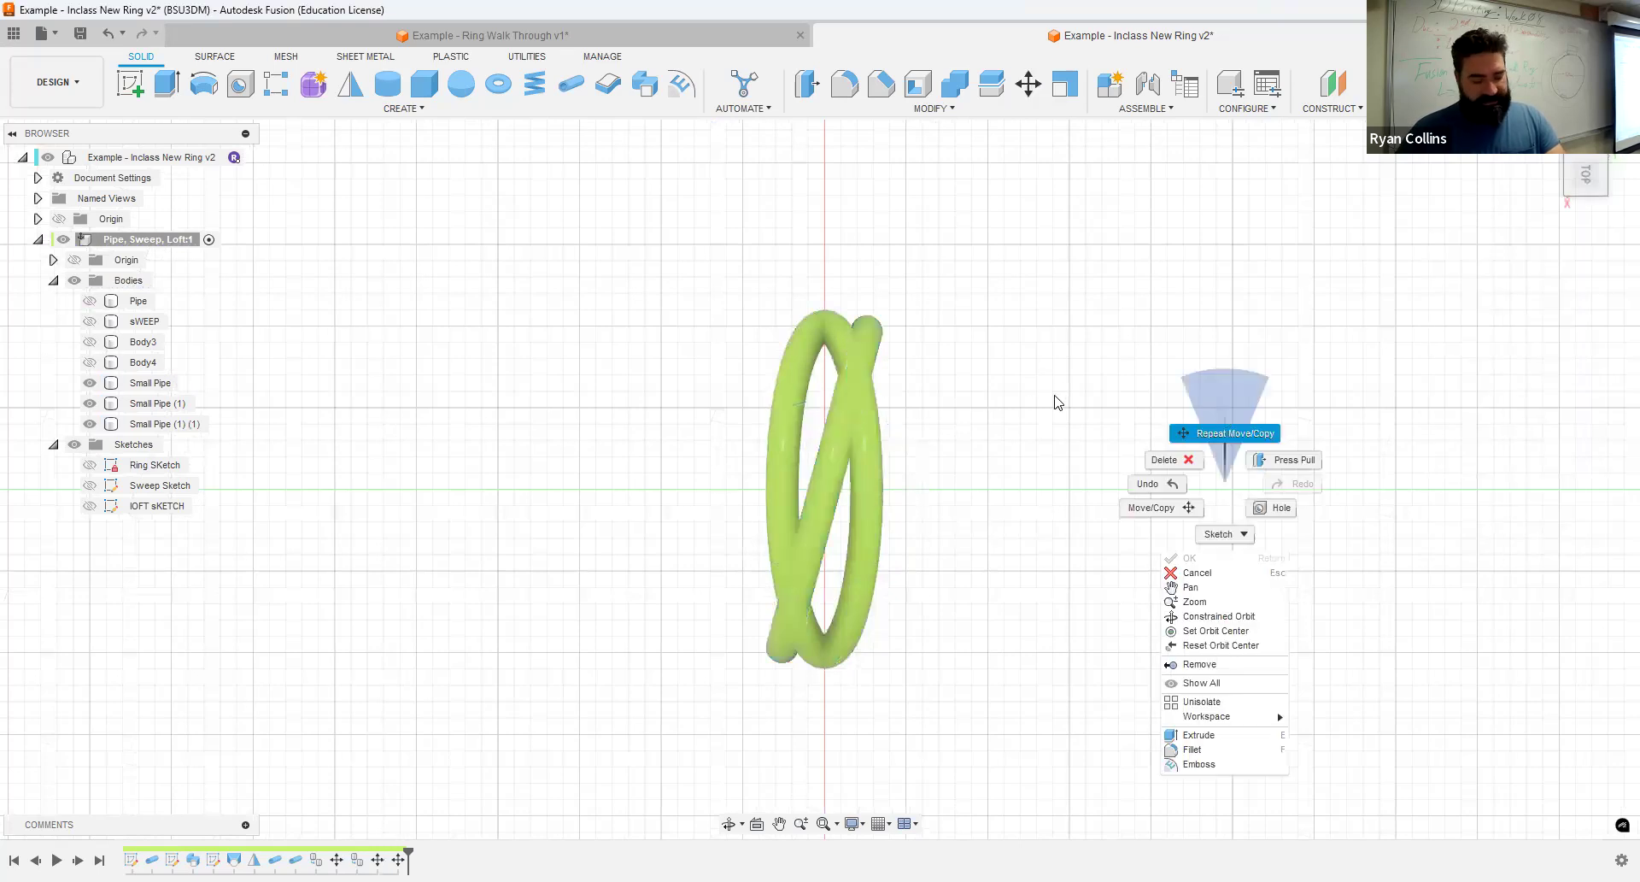
key("ctrl+z")
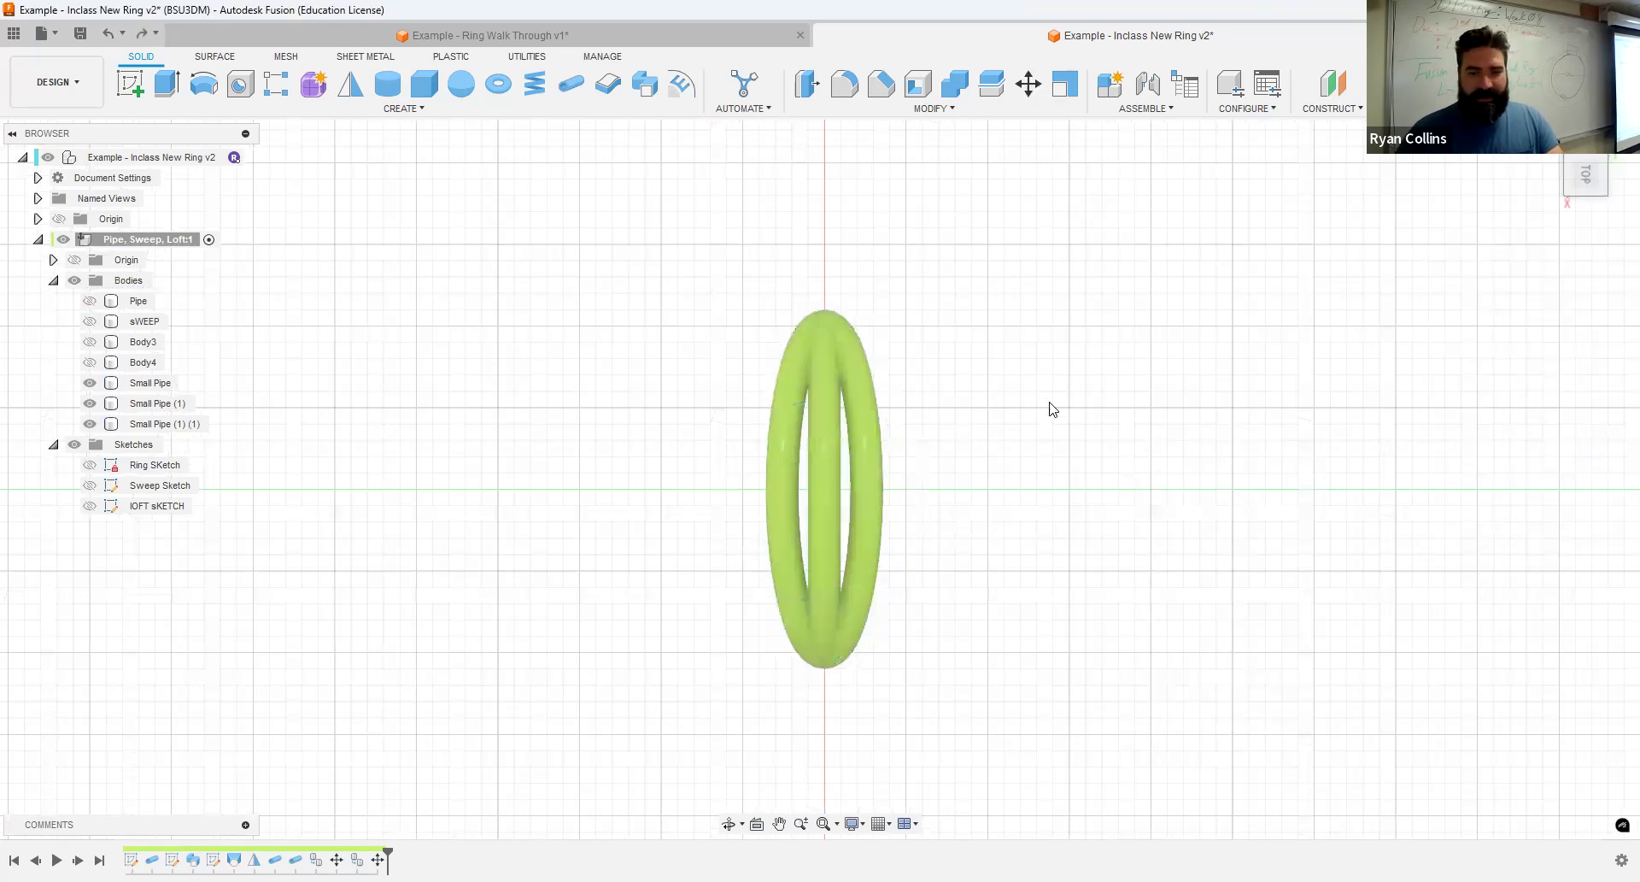
- Move/Copy the Small Pipe as a body, creating a copy rotated -15 degrees about the Y axis
right_click(822, 427)
left_click(833, 378)
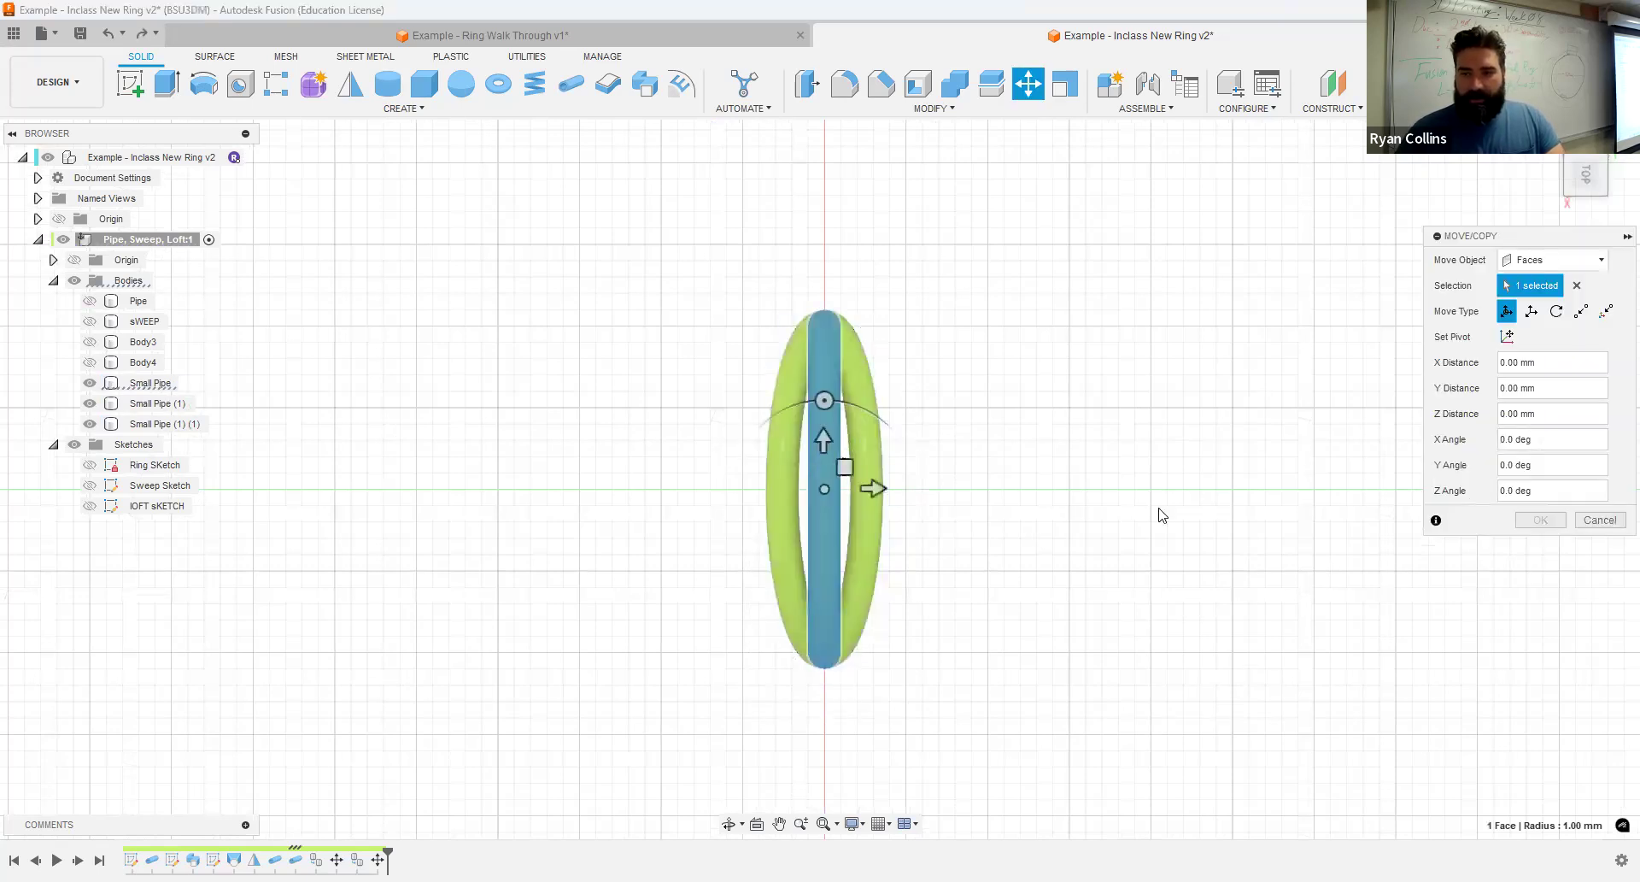
left_click(1558, 263)
left_click(1534, 299)
left_click(825, 447)
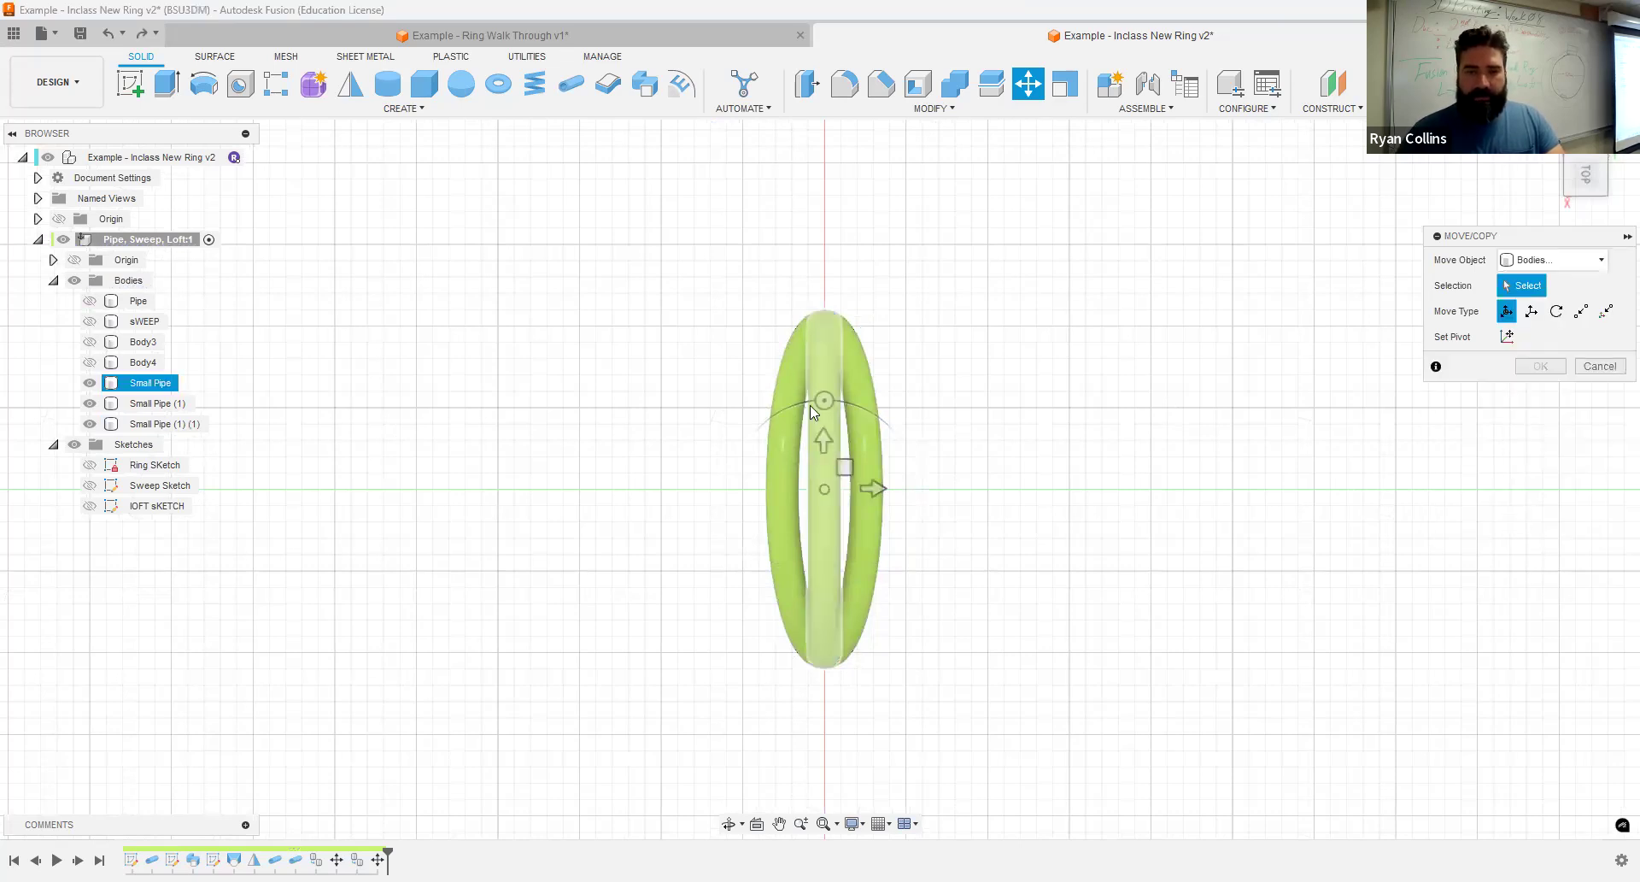
left_click_drag(826, 400, 847, 404)
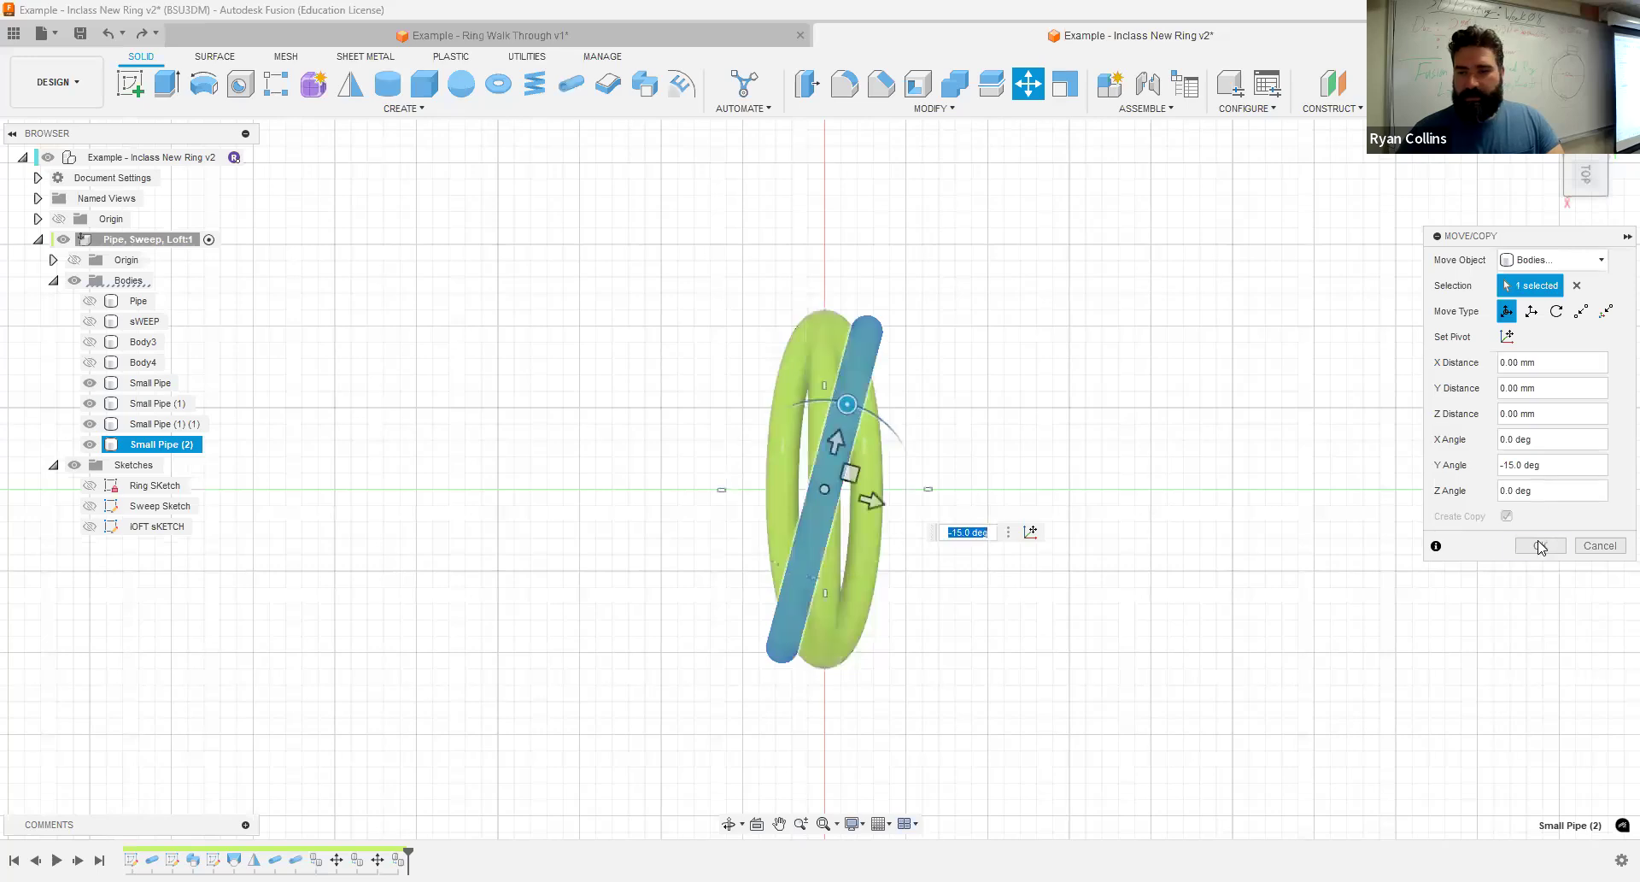
key("Return")
- Repeat Move/Copy on the original Small Pipe body to create a copy rotated 15 degrees about the Y axis
right_click(1108, 446)
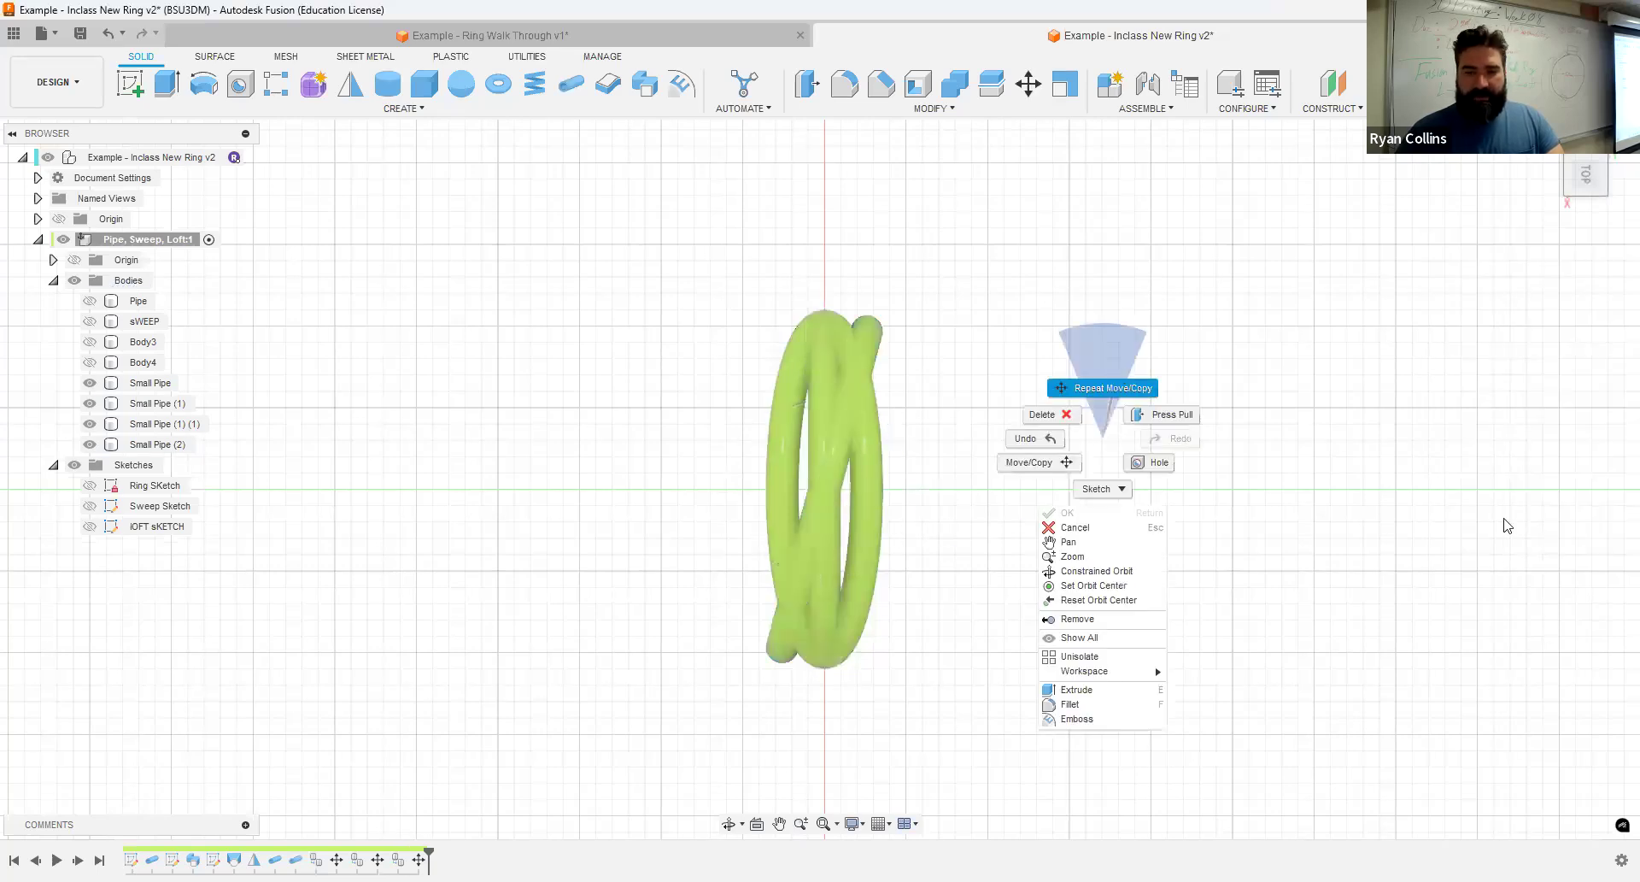
left_click(1102, 388)
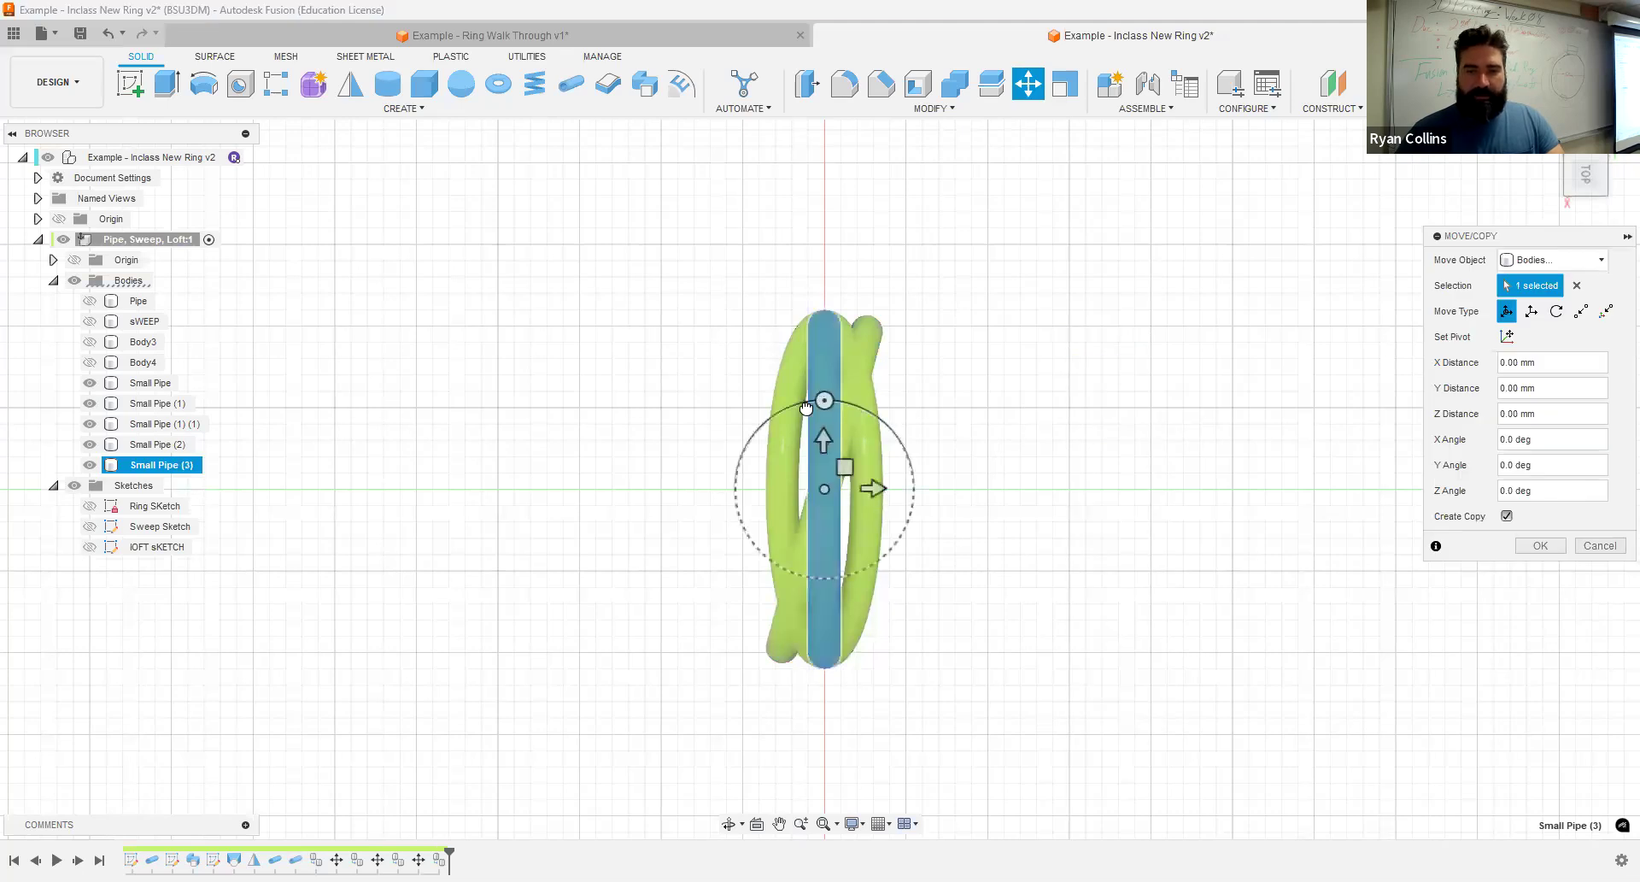
left_click_drag(824, 399, 801, 403)
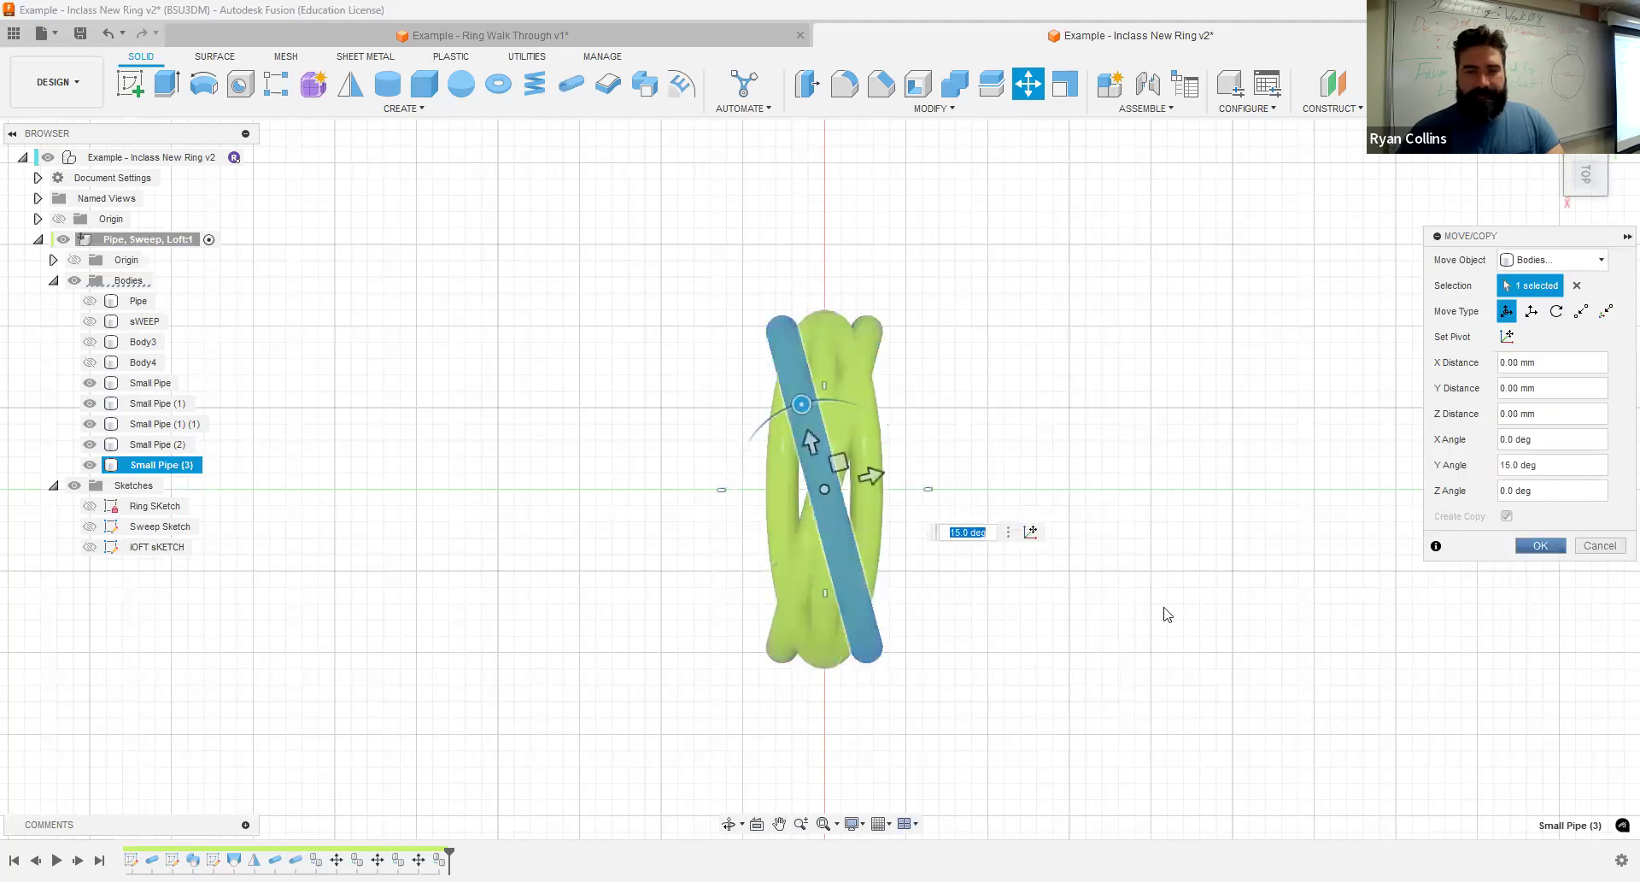
key("Return")
- Create a straight copy of the Small Pipe body offset by a Z distance of -3 mm to edge one side of the ring
middle_click_drag(1162, 608, 1190, 516, "shift")
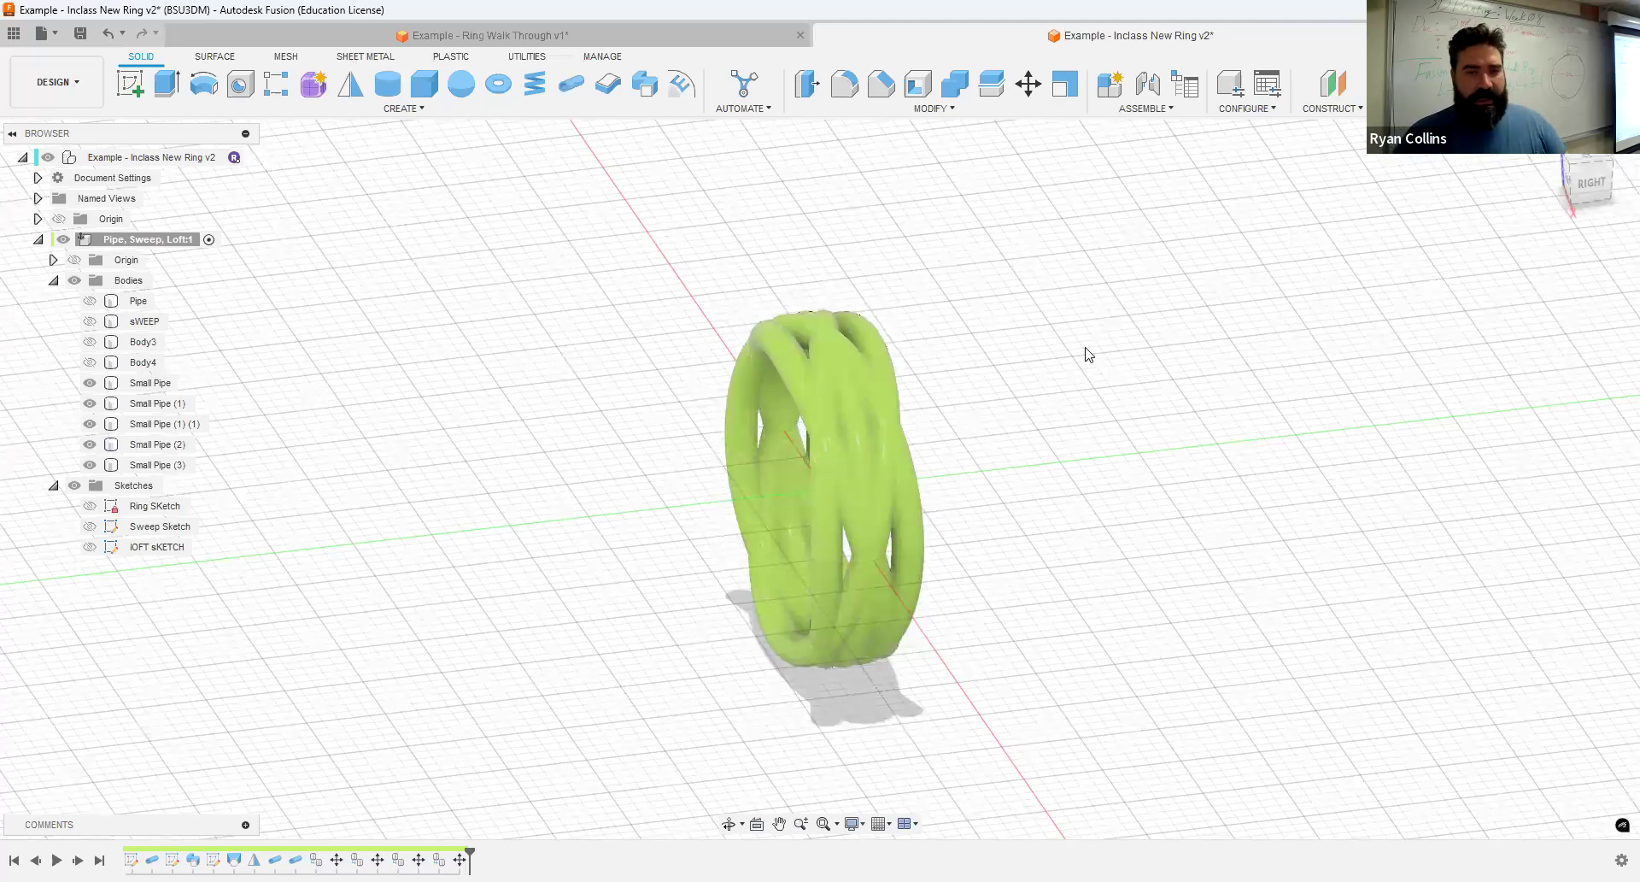
left_click(847, 410)
right_click(1006, 368)
left_click(1014, 316)
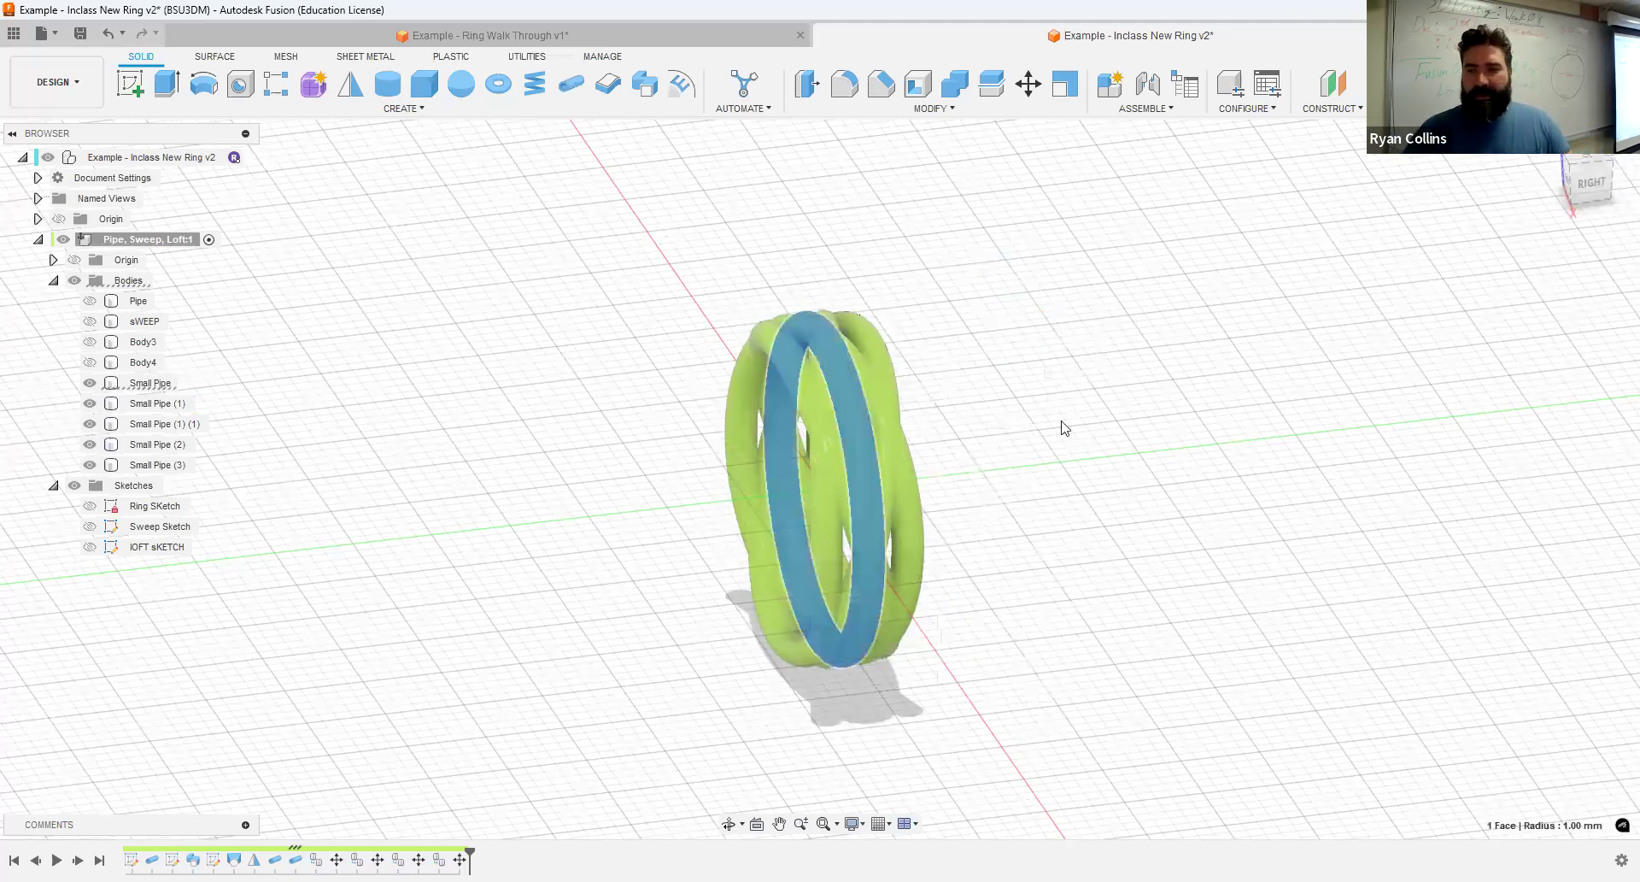
left_click(1553, 260)
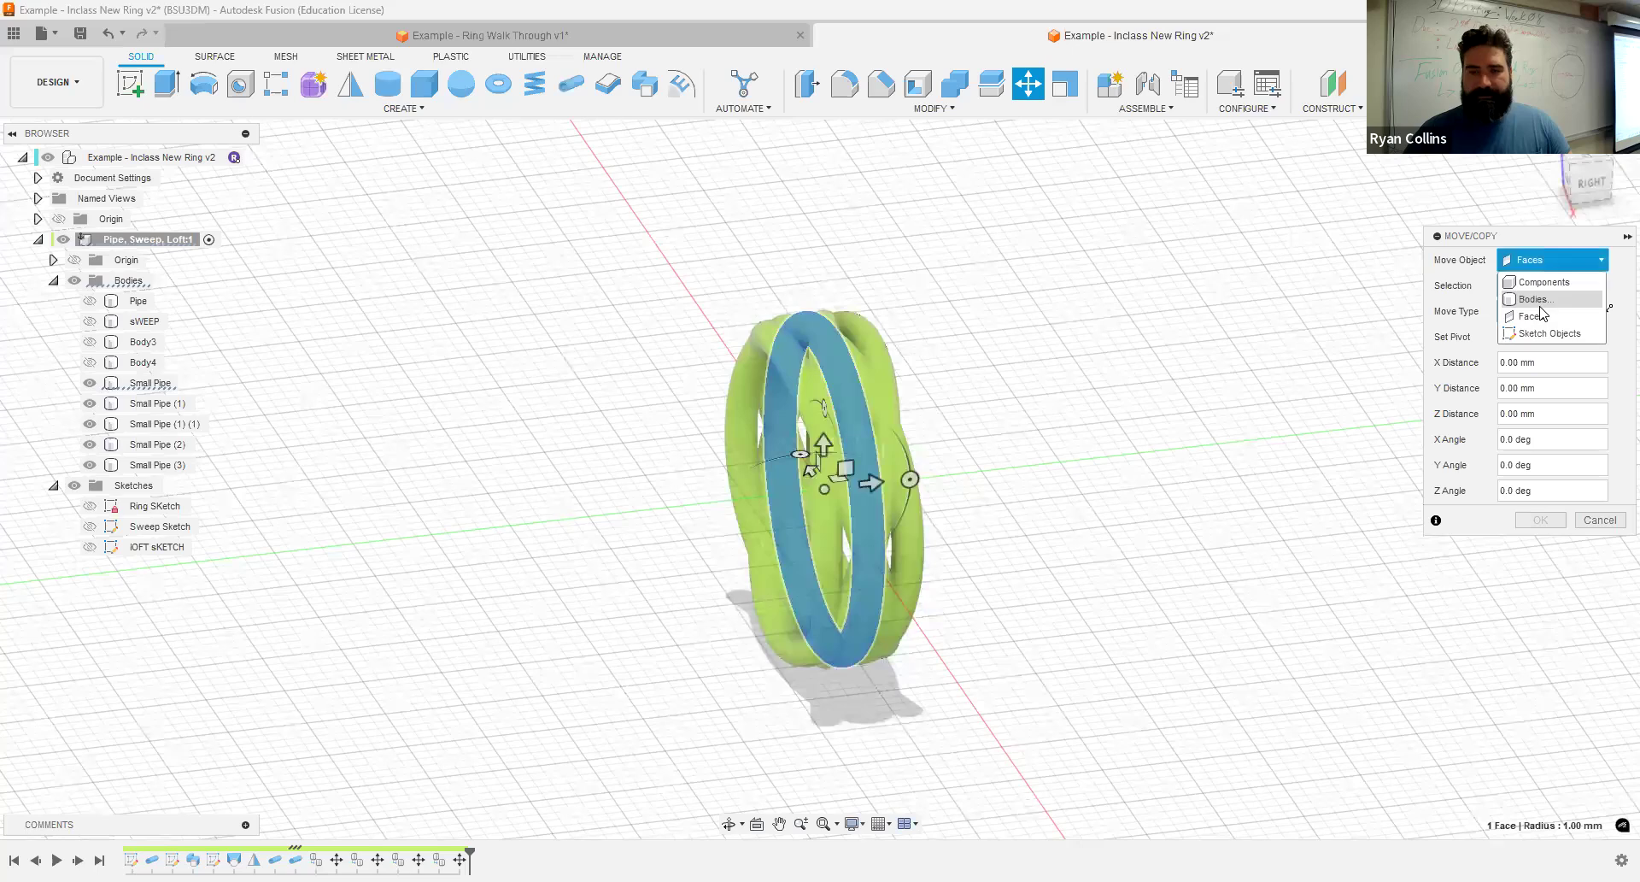
left_click(858, 434)
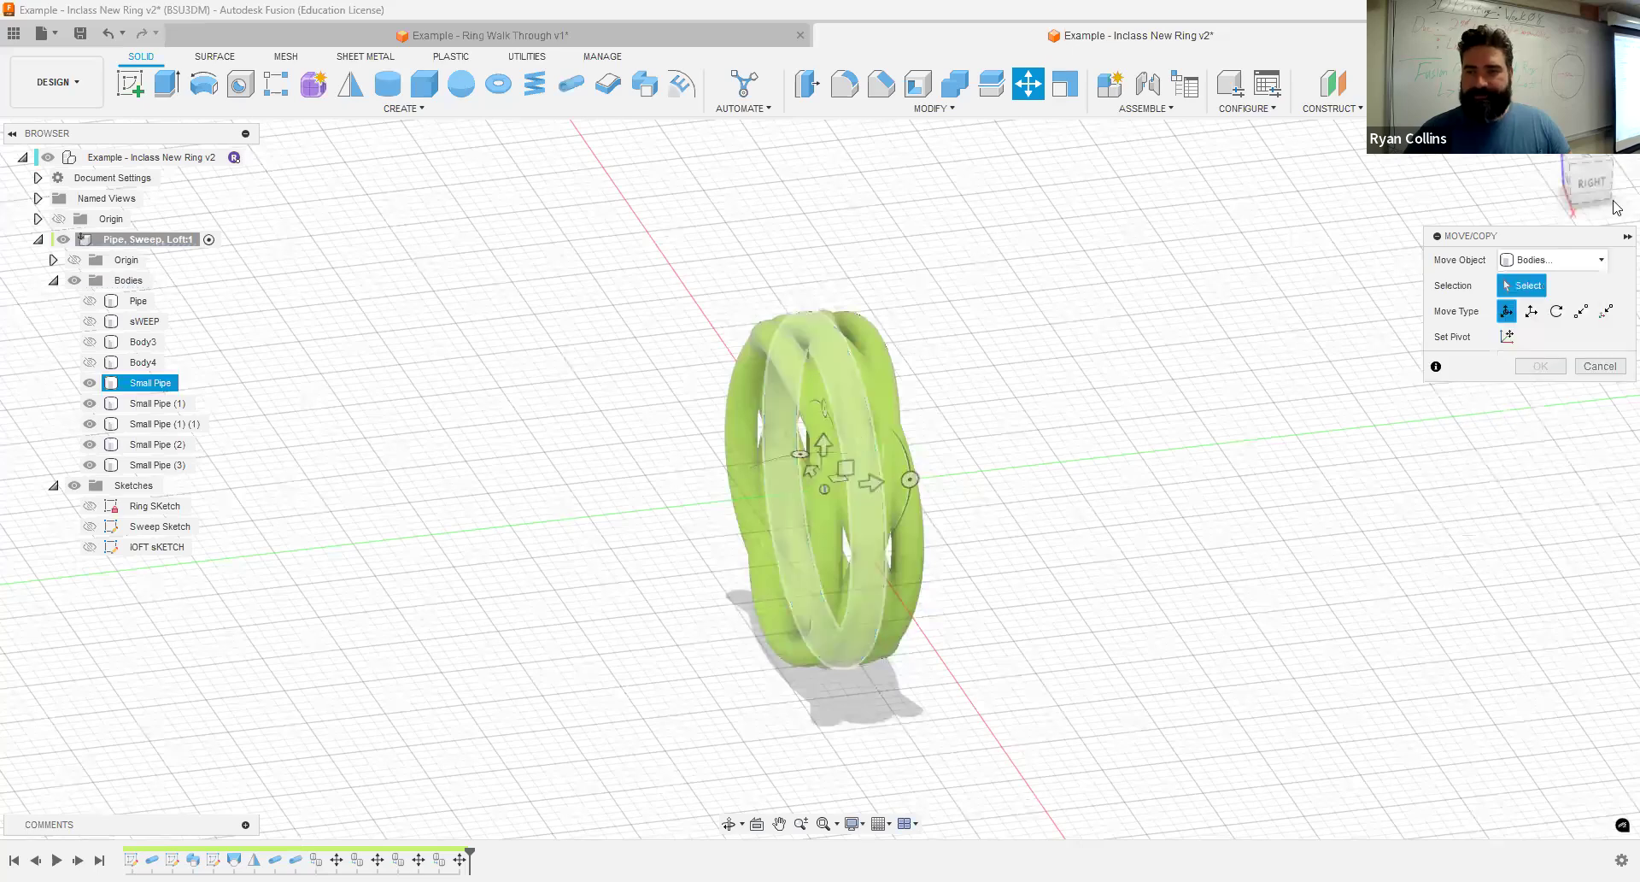
left_click(1589, 181)
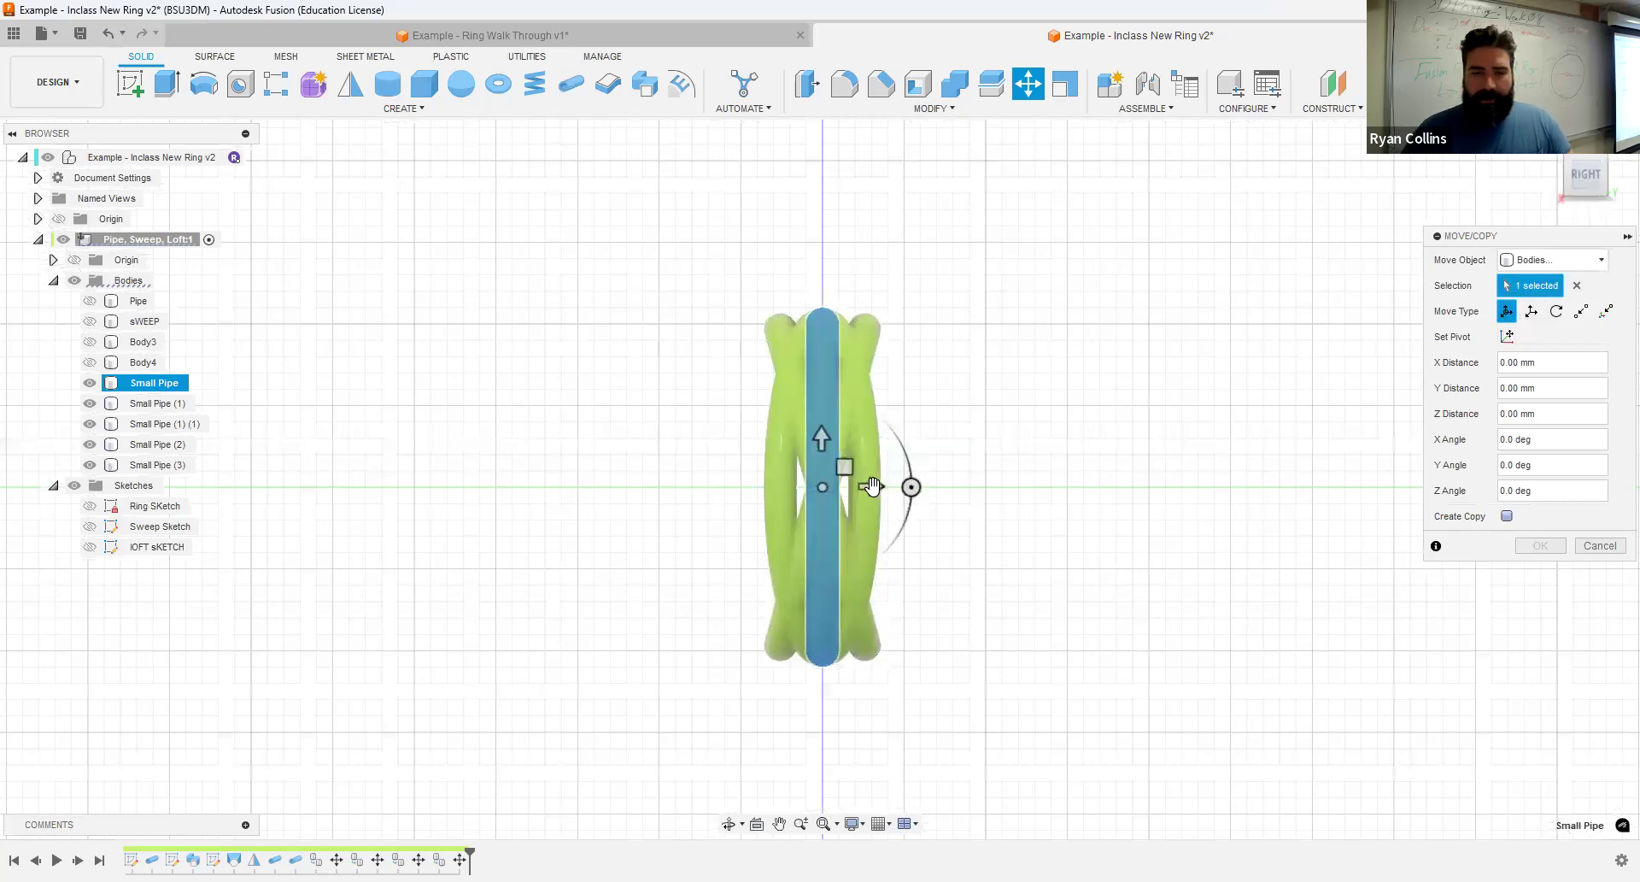
left_click_drag(872, 487, 825, 488)
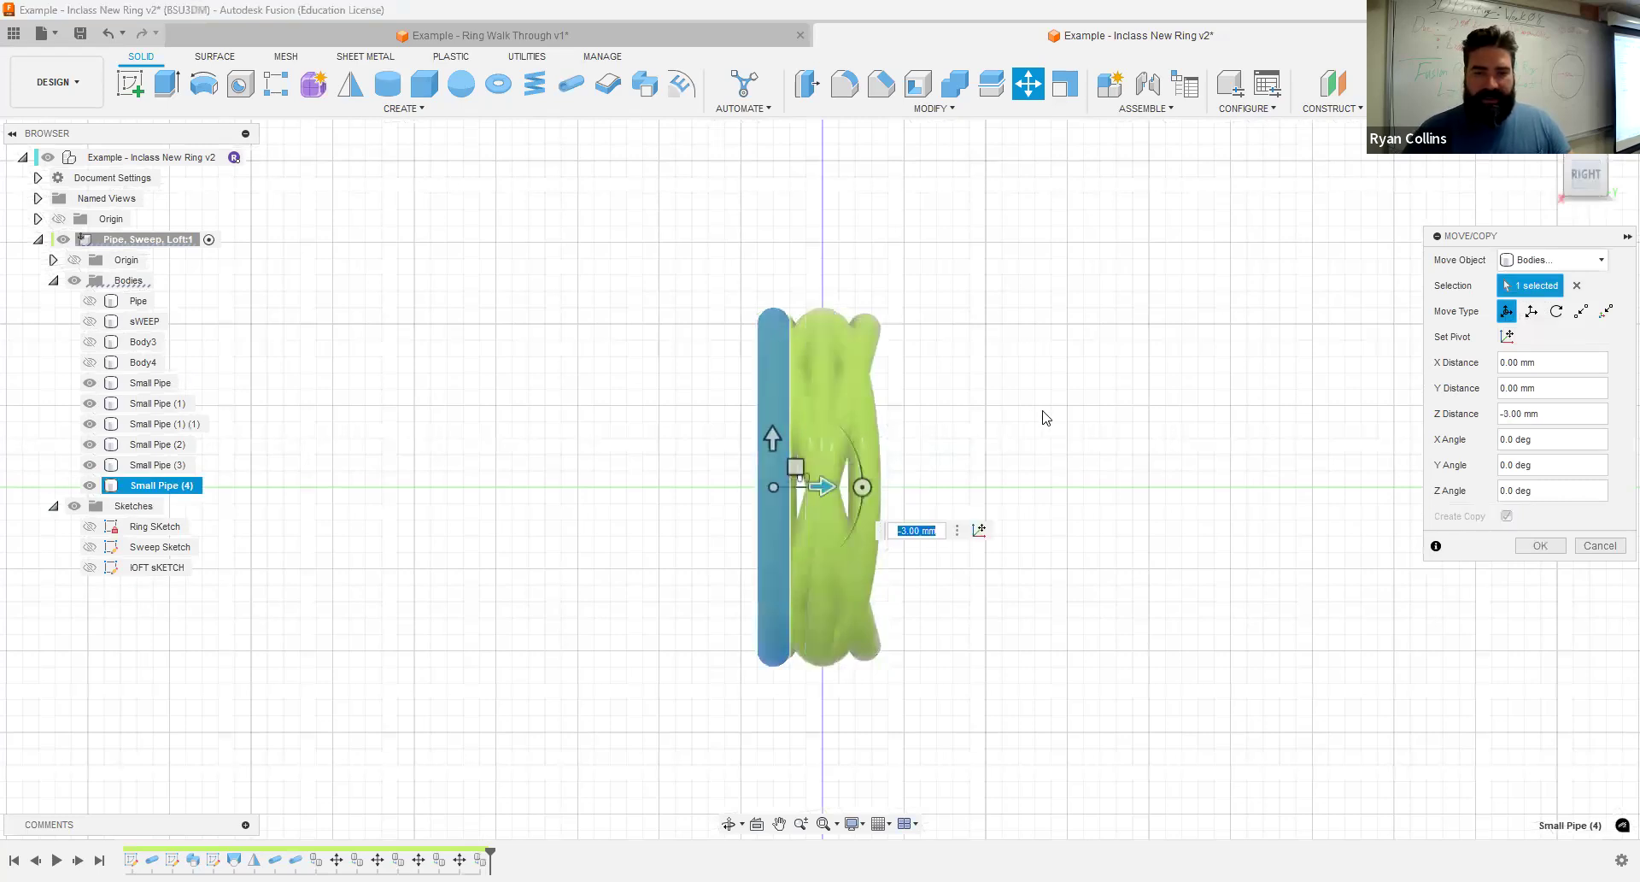
left_click(1552, 551)
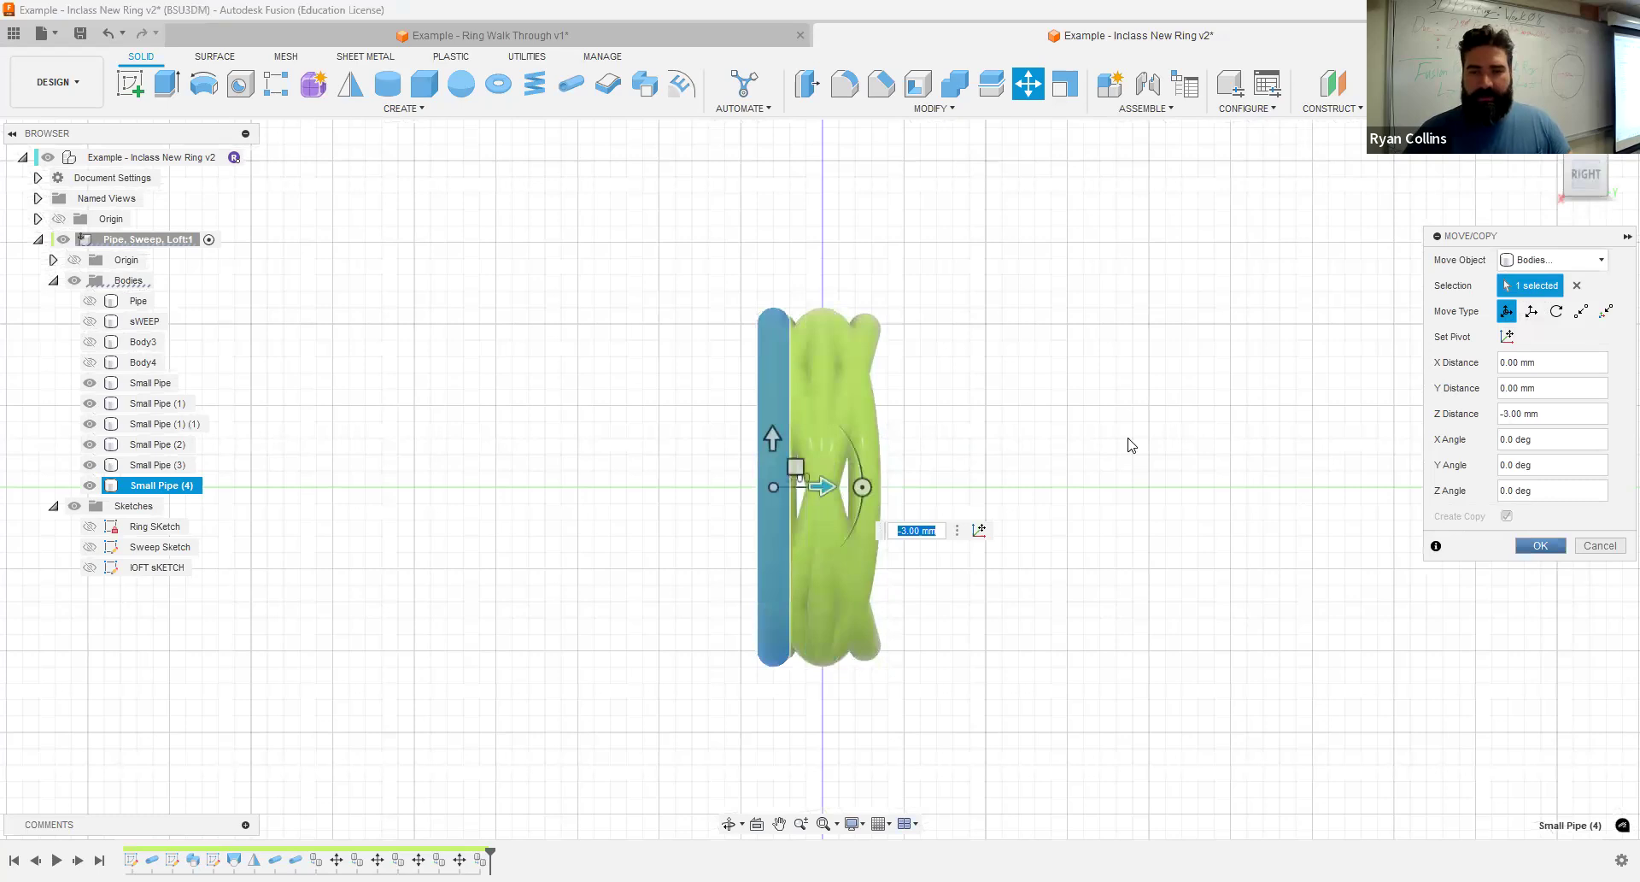
- Create a copy of the Small Pipe body offset by a Z distance of 3 mm to edge the ring's other side
key("m")
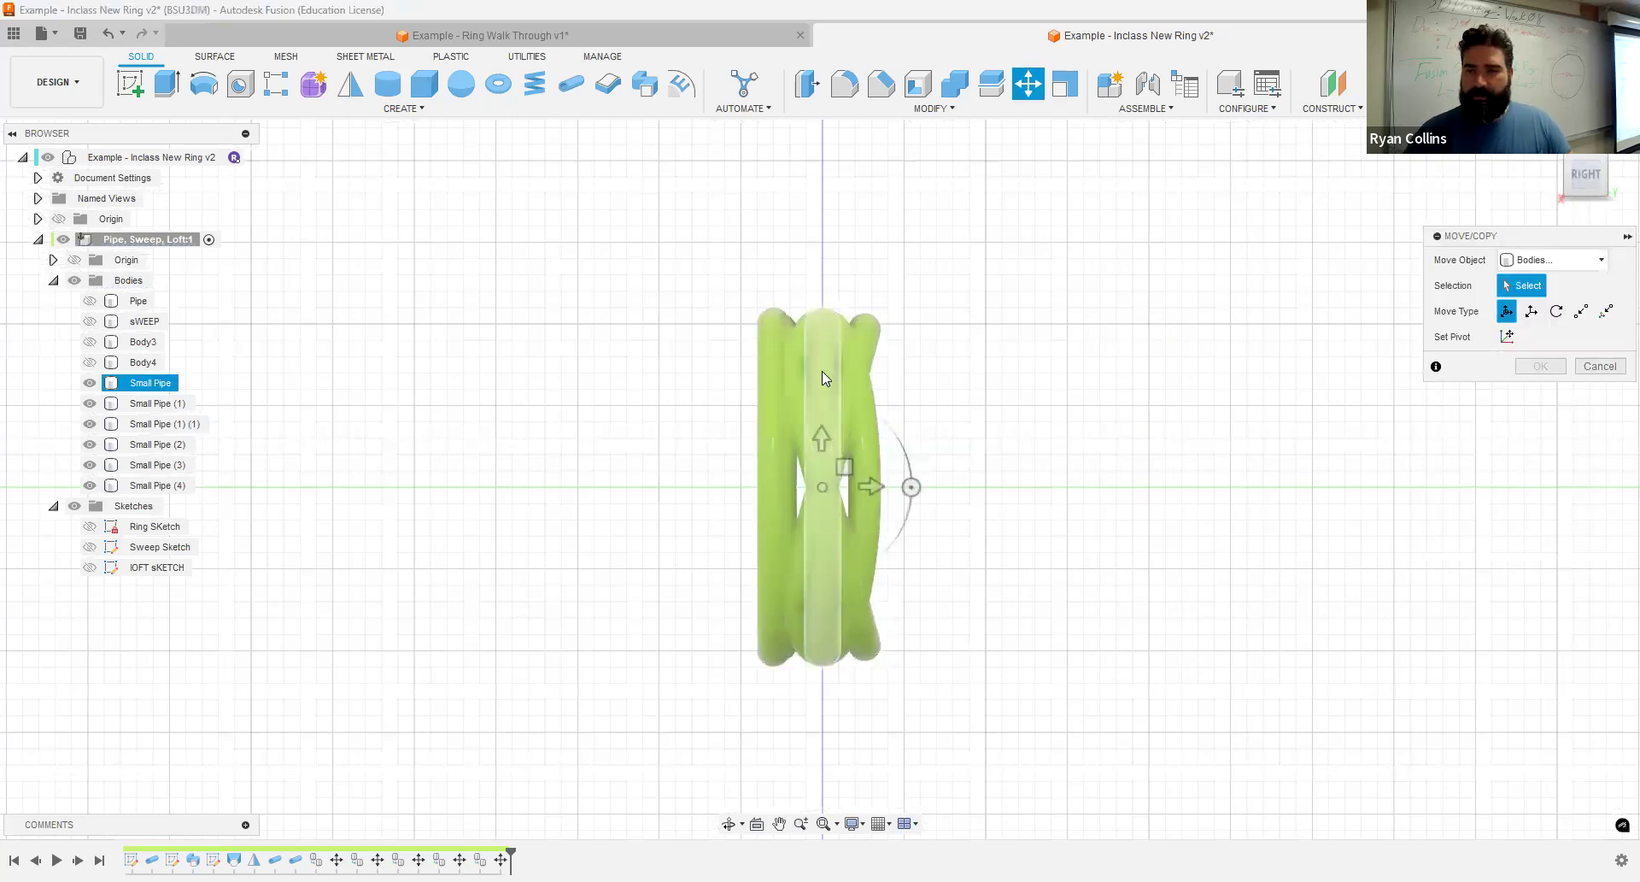
left_click(862, 475)
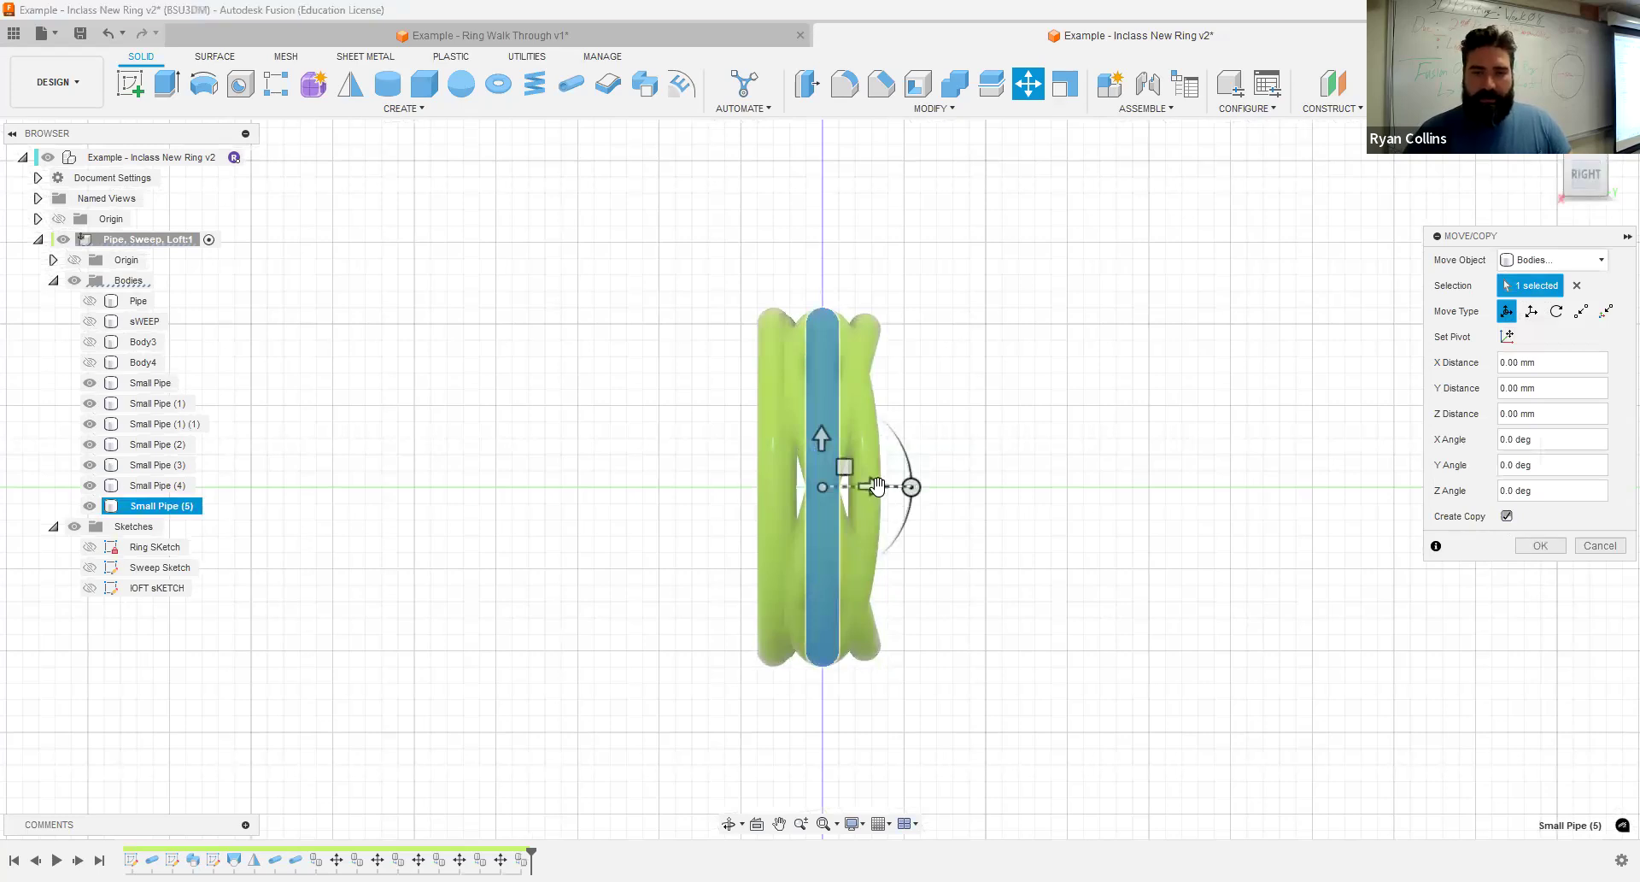
left_click_drag(877, 487, 923, 486)
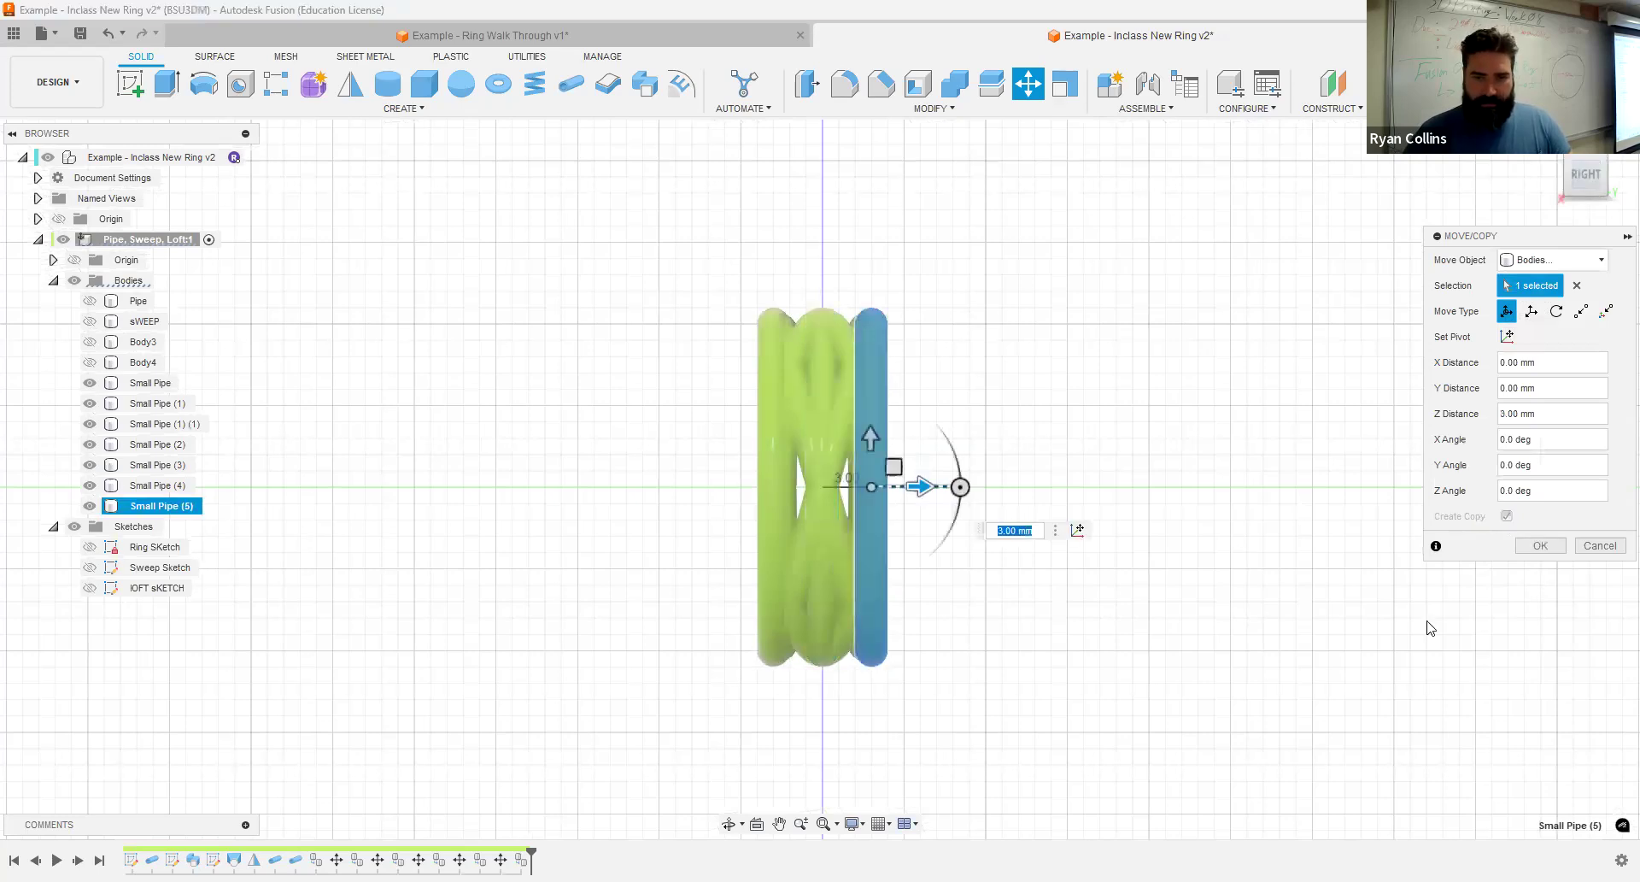
middle_click_drag(1171, 541, 1212, 553, "shift")
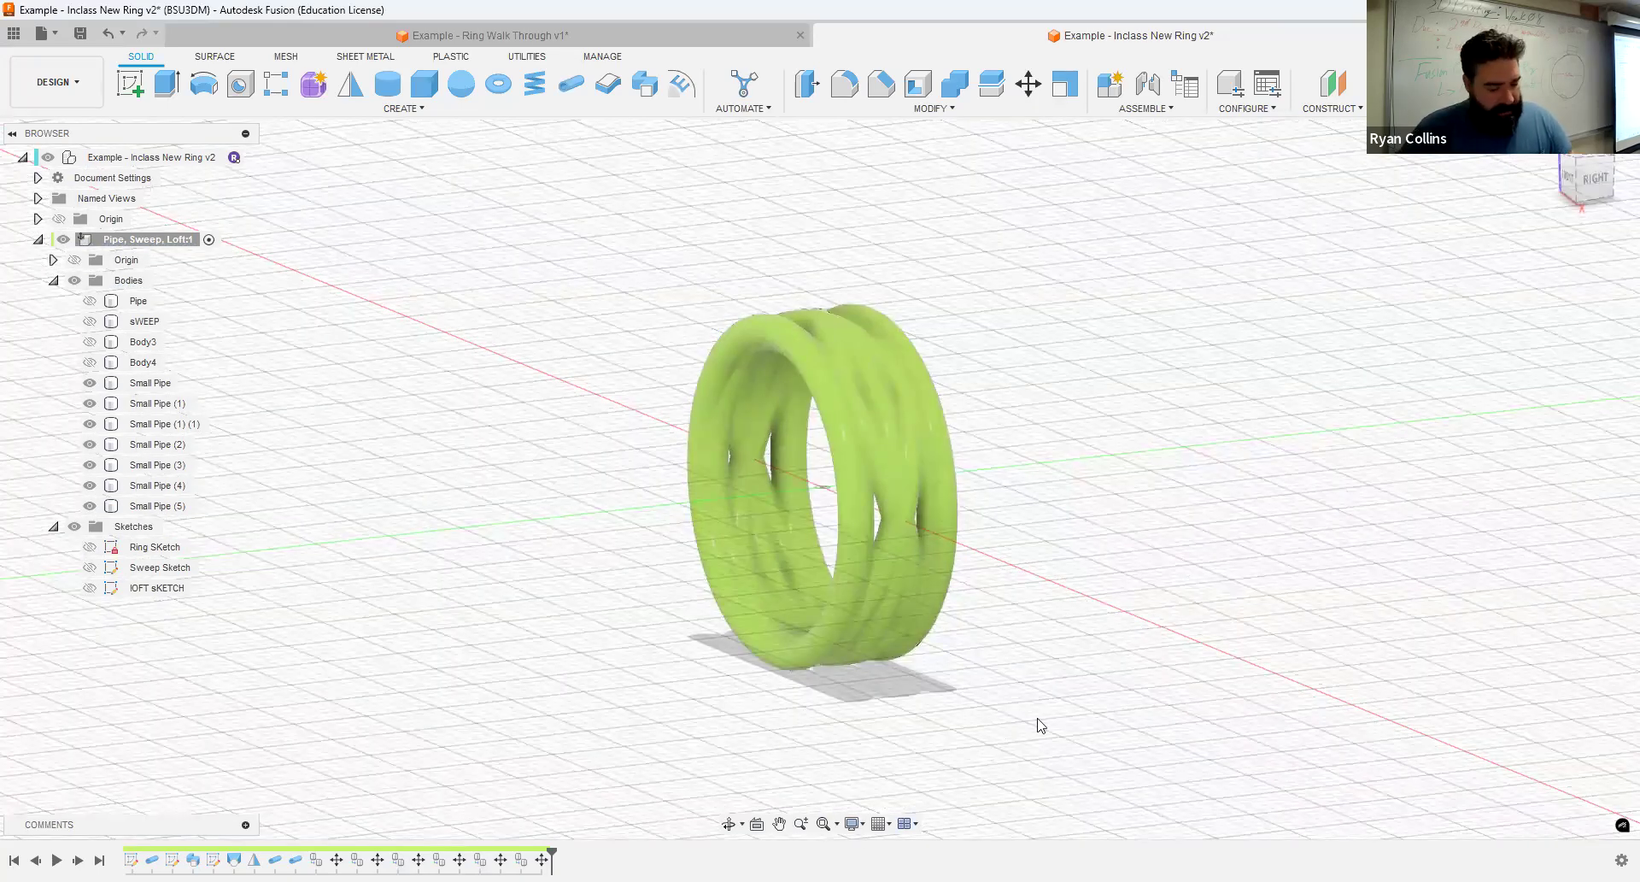
- Combine the original Small Pipe body with its six copies into one body using Join
left_click(957, 88)
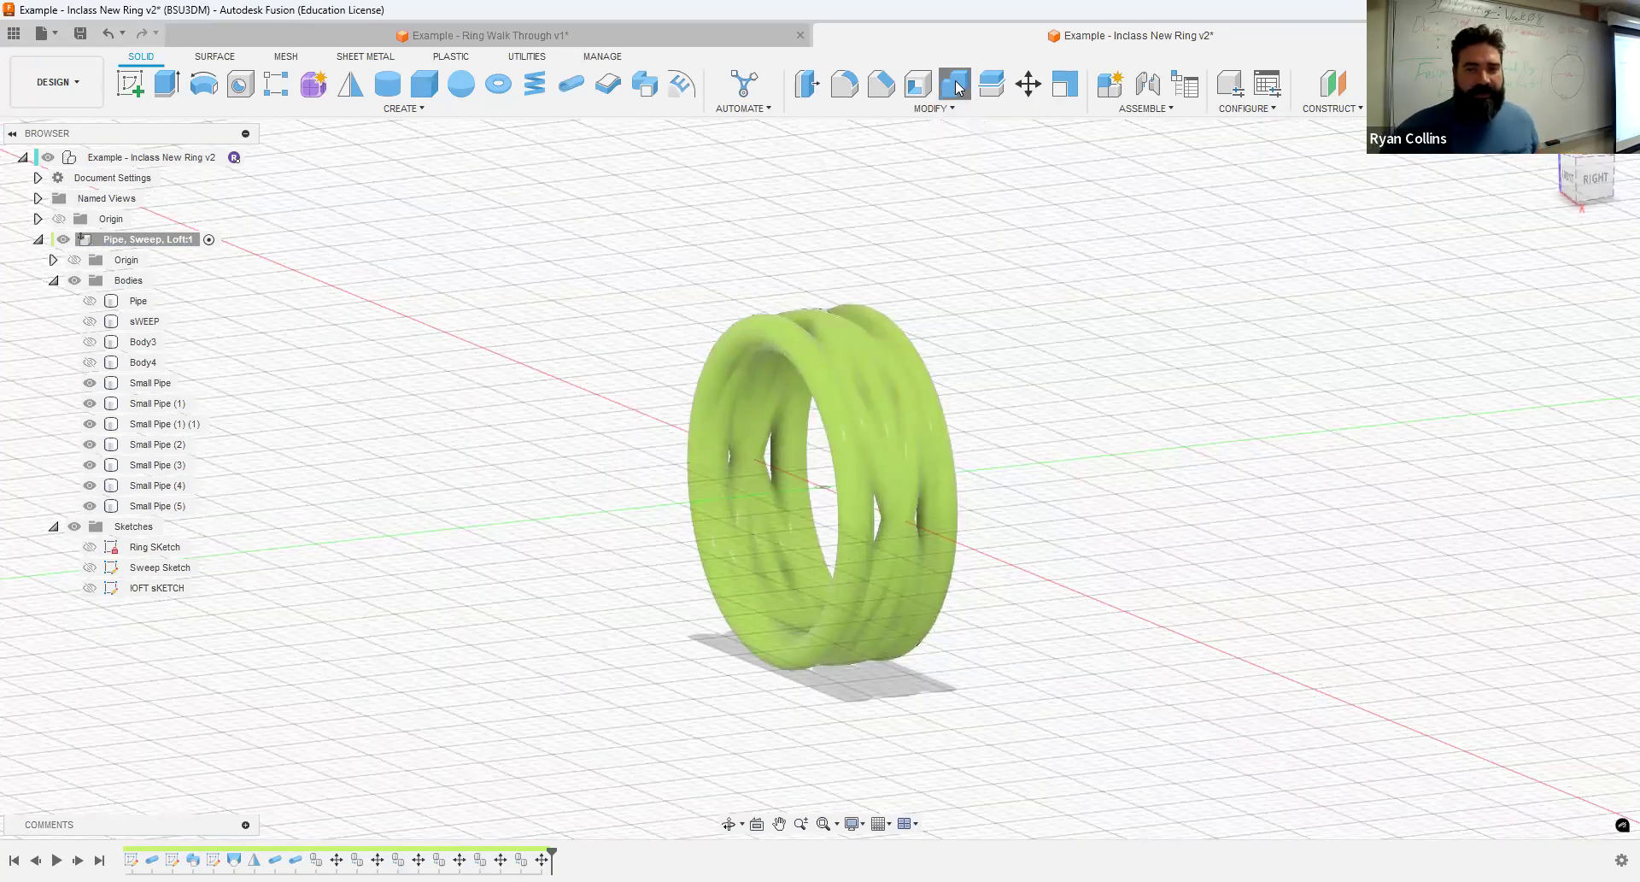
left_click(880, 398)
left_click_drag(597, 231, 1203, 690)
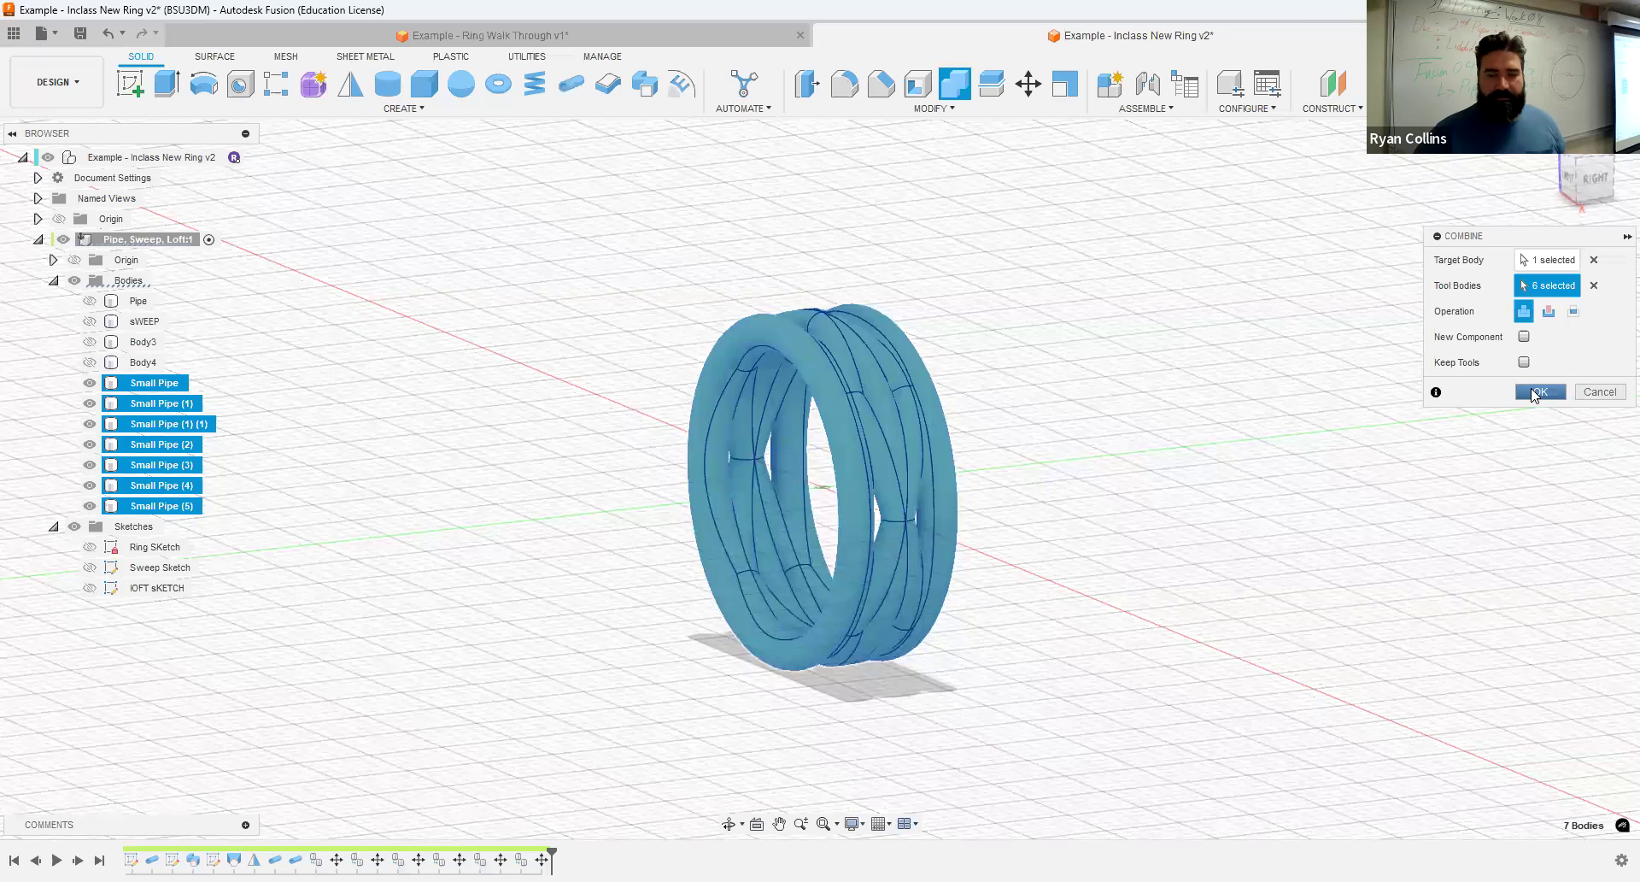
left_click(1535, 393)
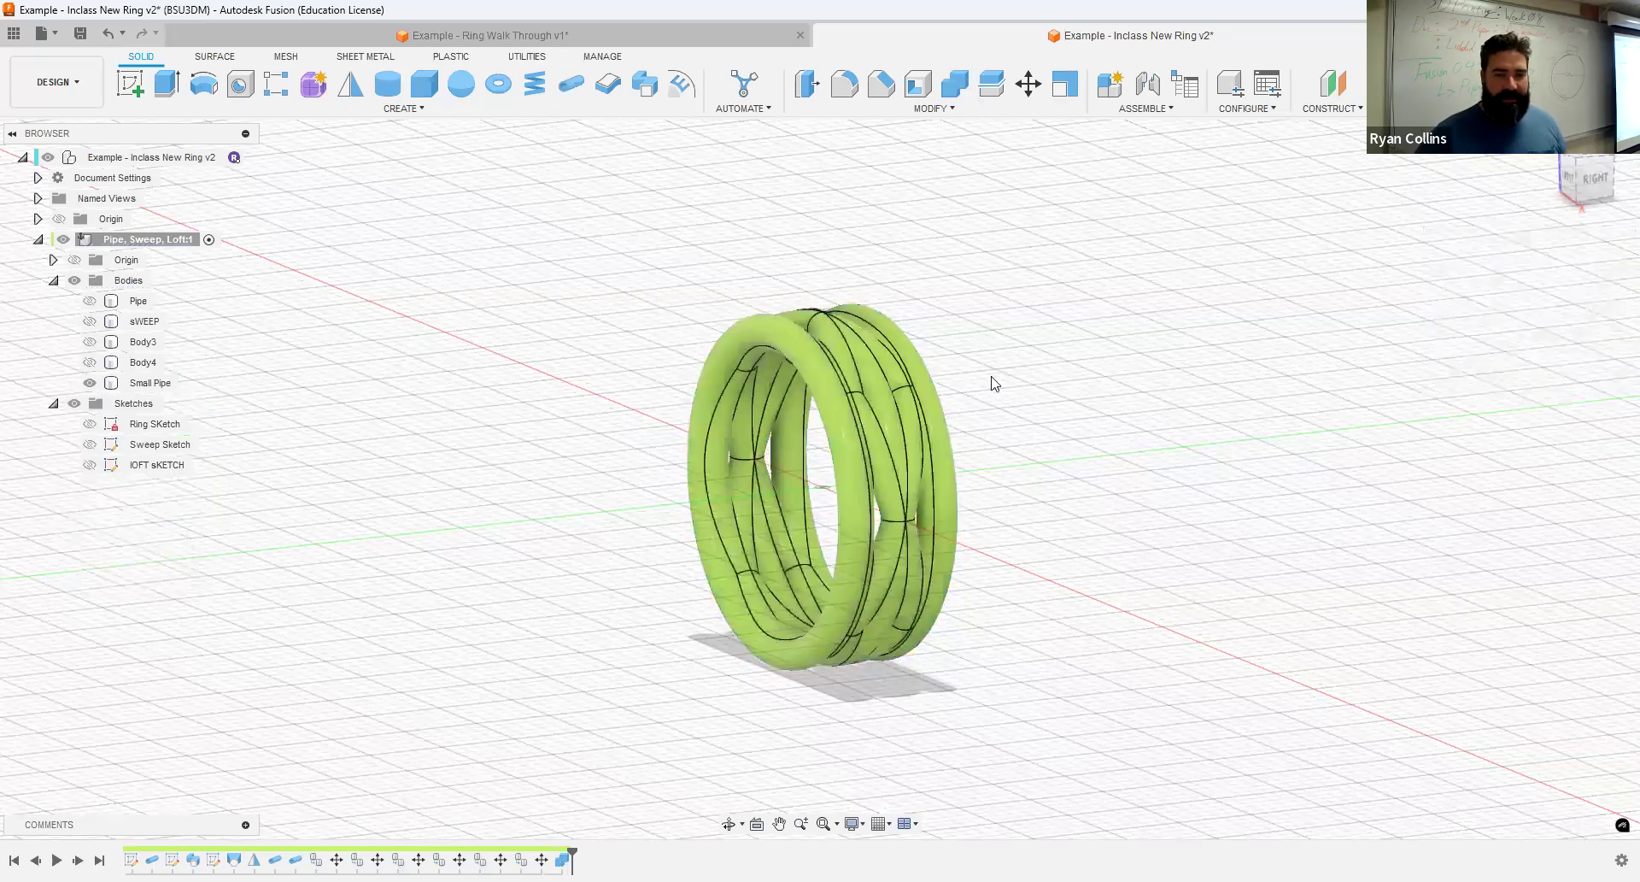
- Rename the combined Small Pipe body as Small Pipe Ring
double_click(147, 383)
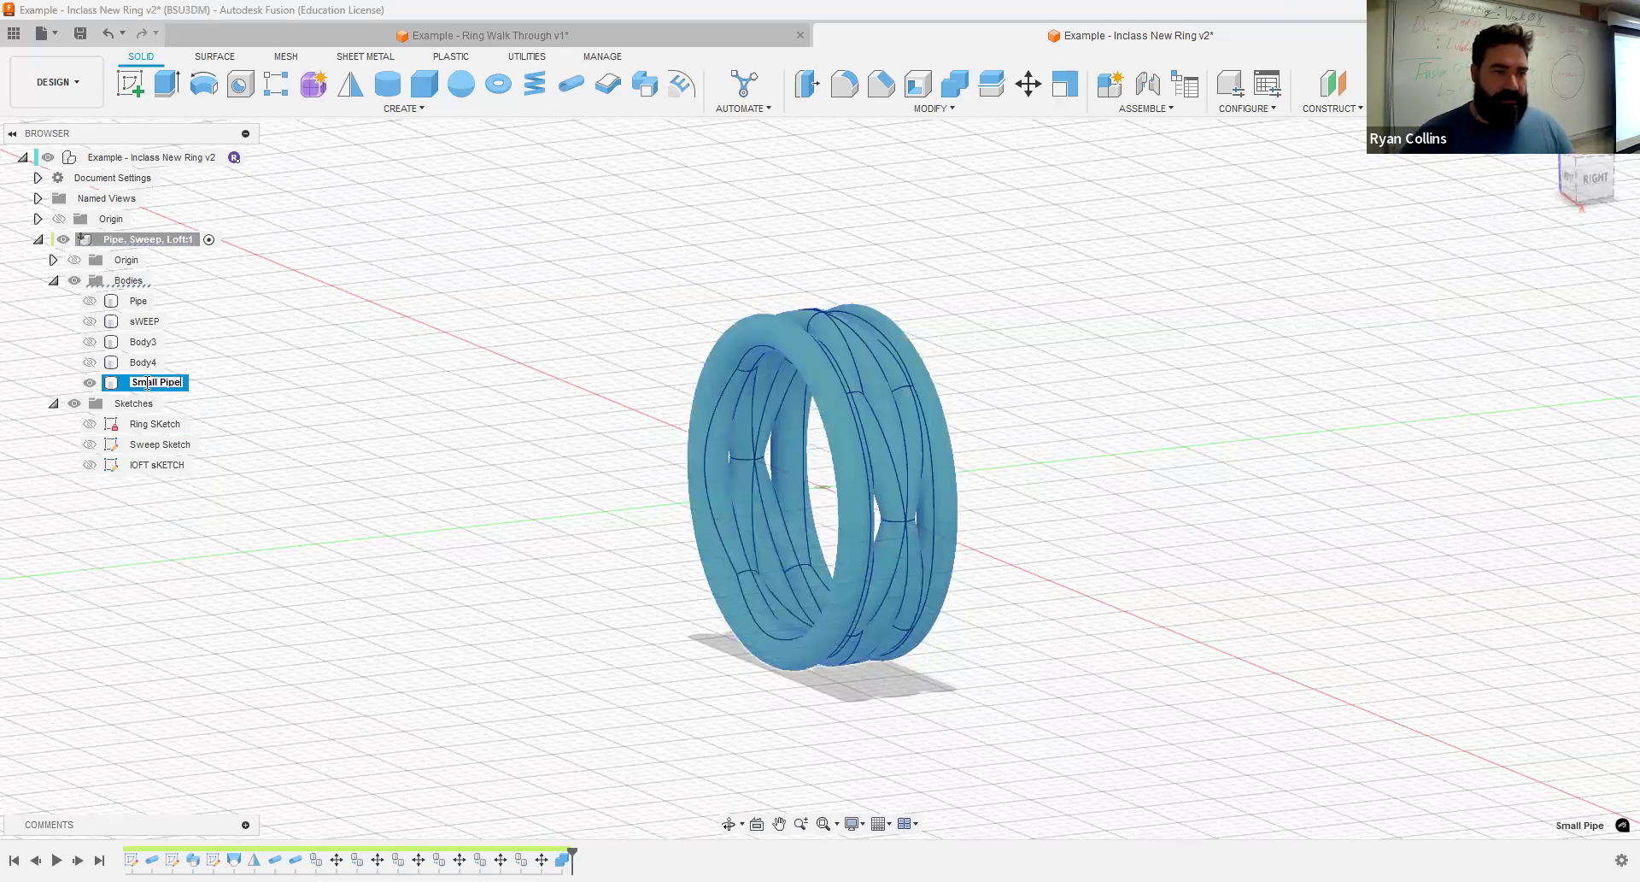
type("Ring")
key("Return")
left_click(1403, 283)
- Save the design with the version description "Pipe Ring"
left_click_drag(1607, 183, 1527, 249)
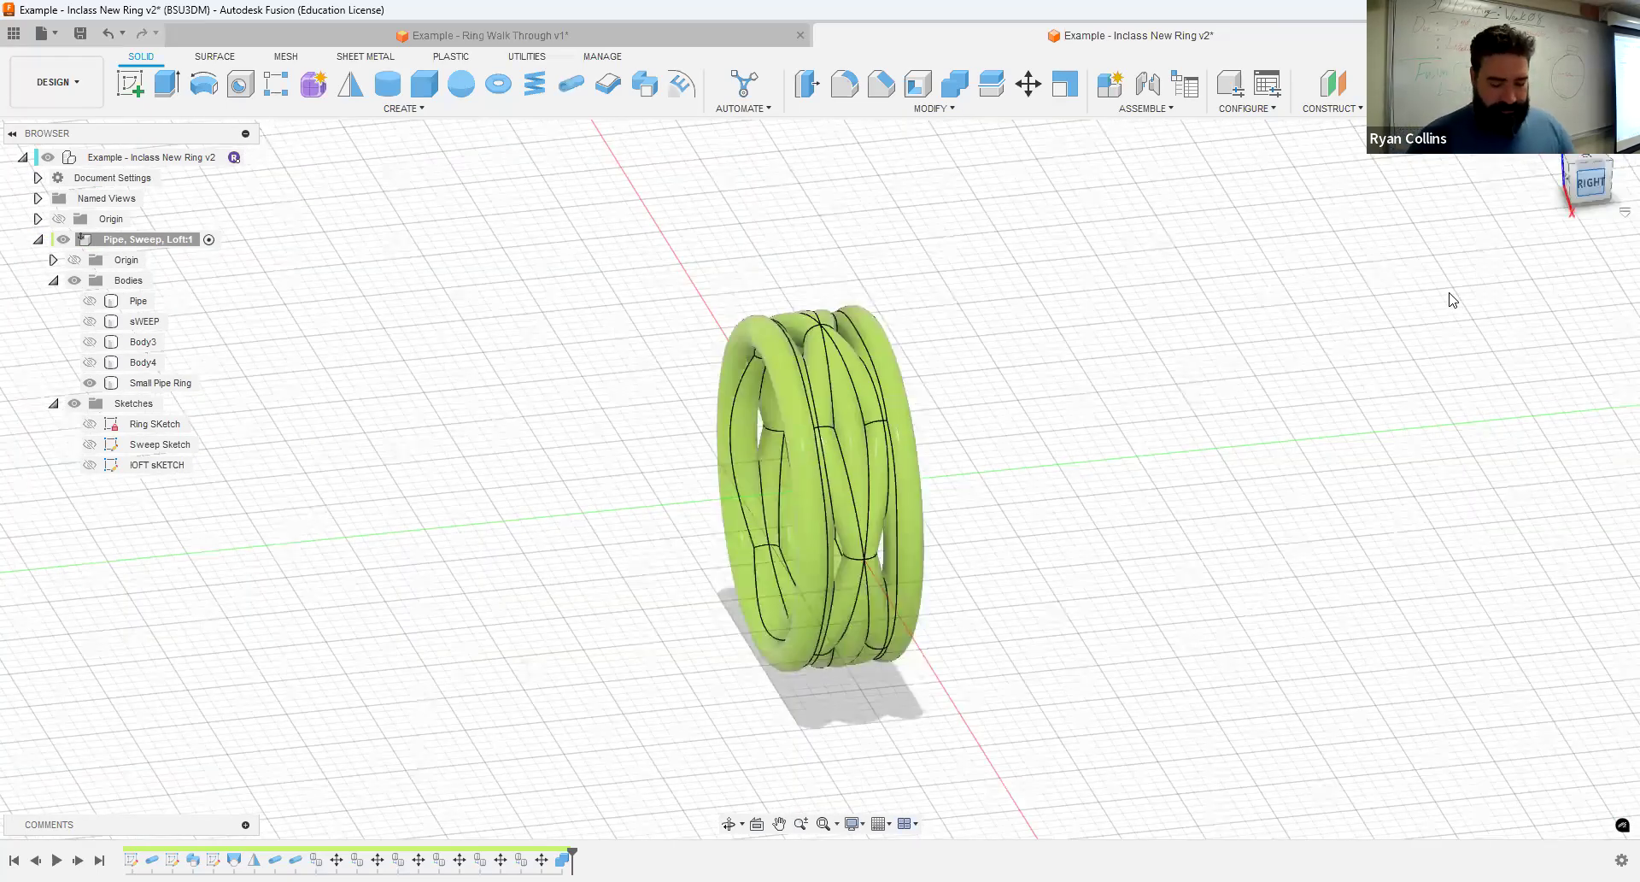
key("ctrl+s")
type("Pipe Rinng")
key("BackSpace")
key("BackSpace")
key("BackSpace")
type("ng")
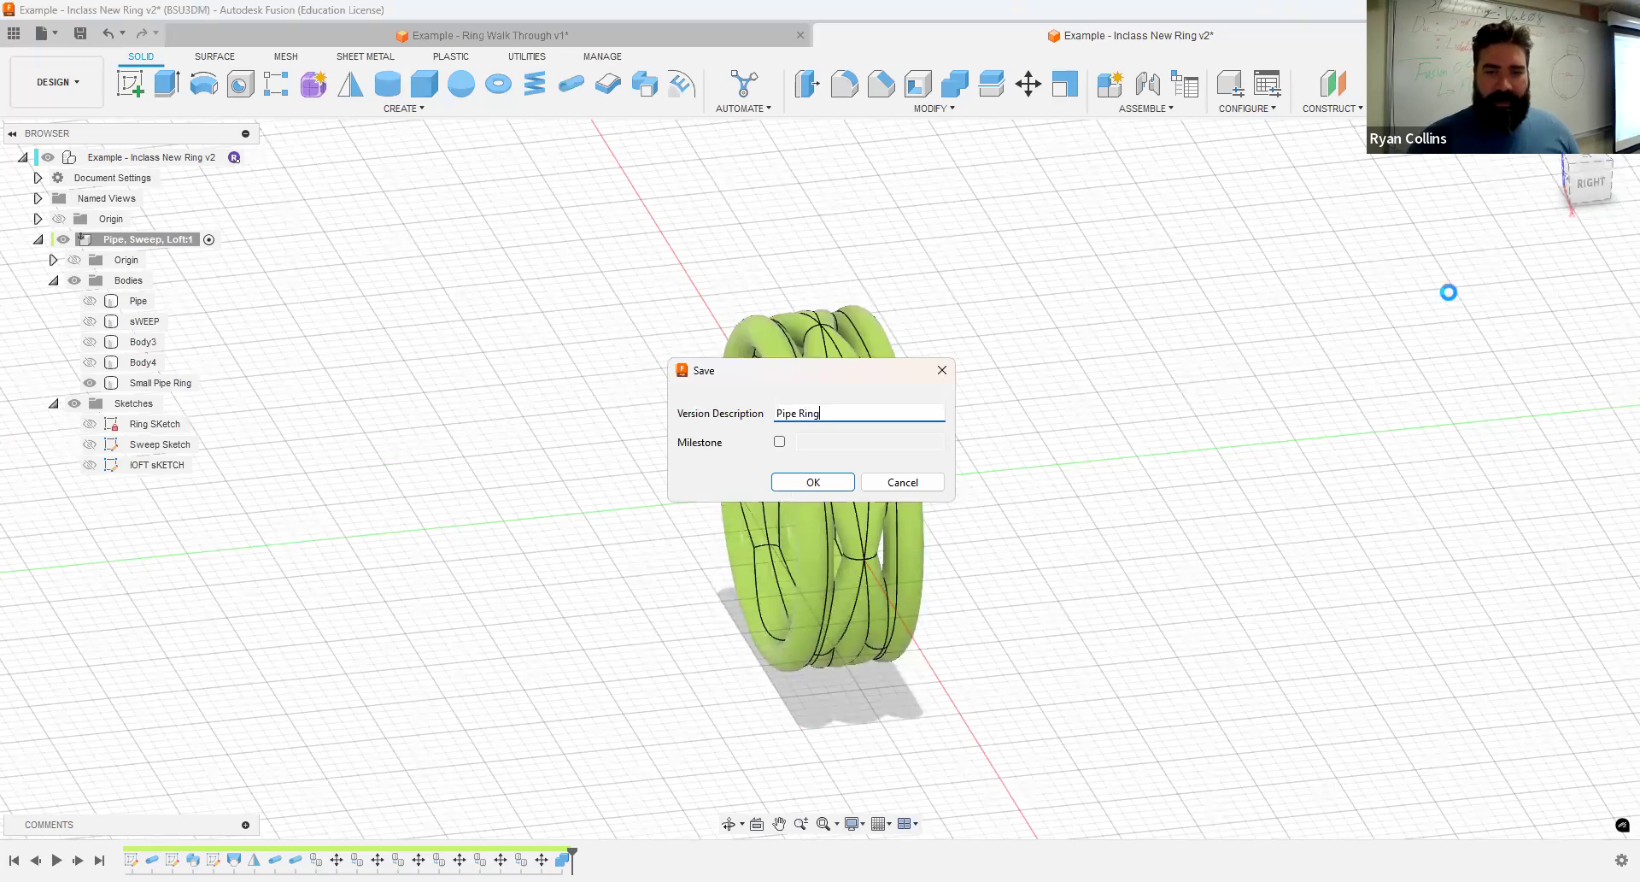
key("Return")
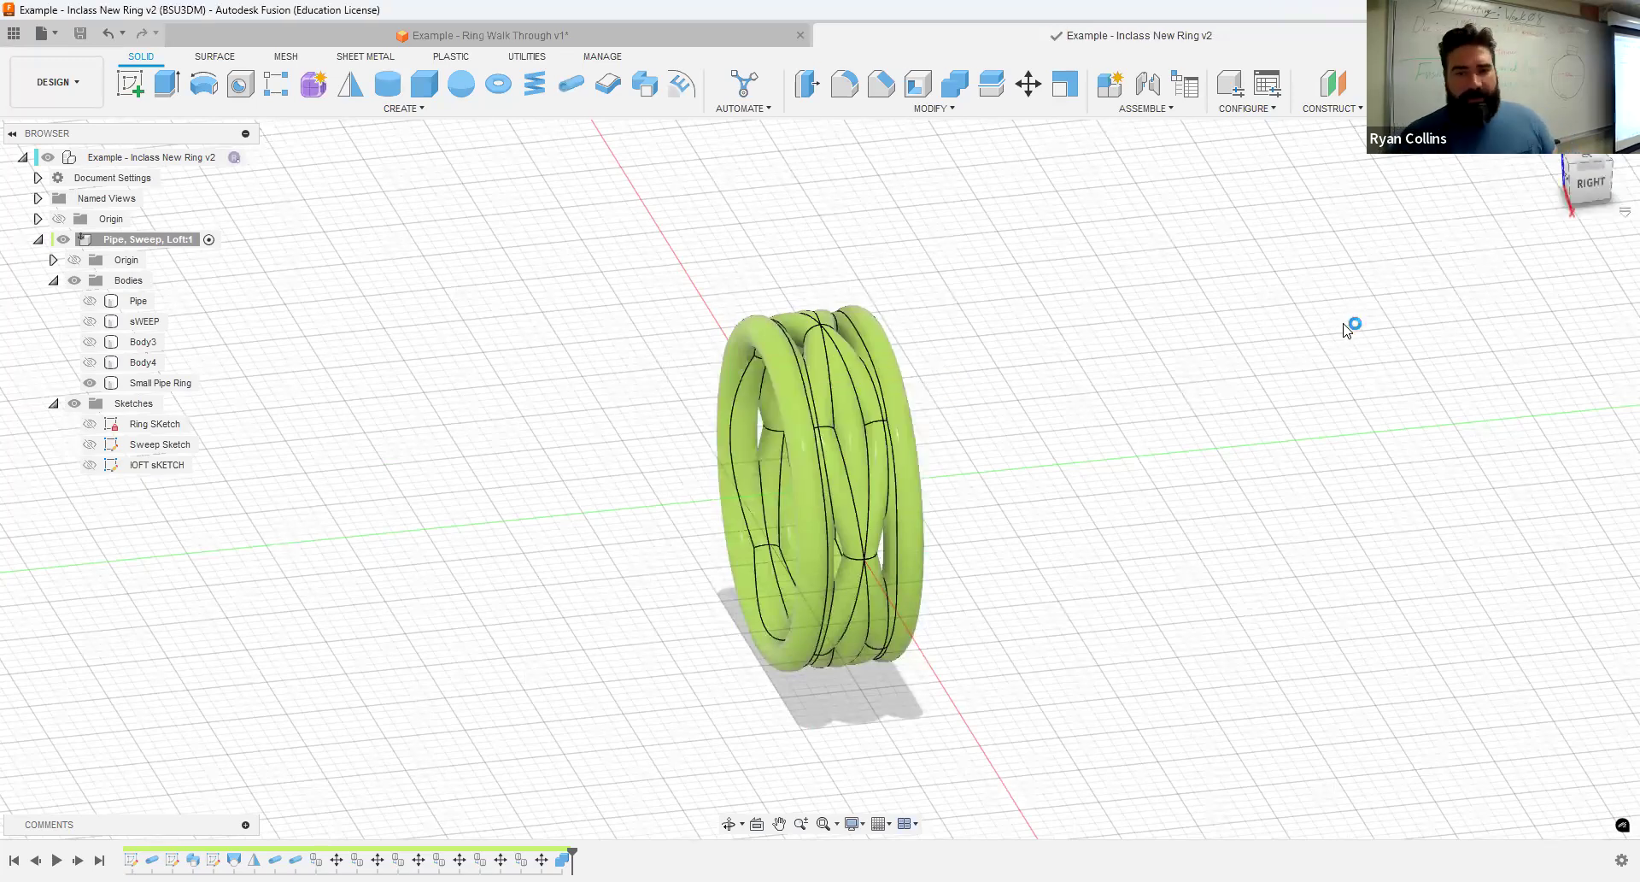
- Construct a plane offset 20 mm above the XY plane within the Pipe, Sweep, Loft component
left_click(516, 37)
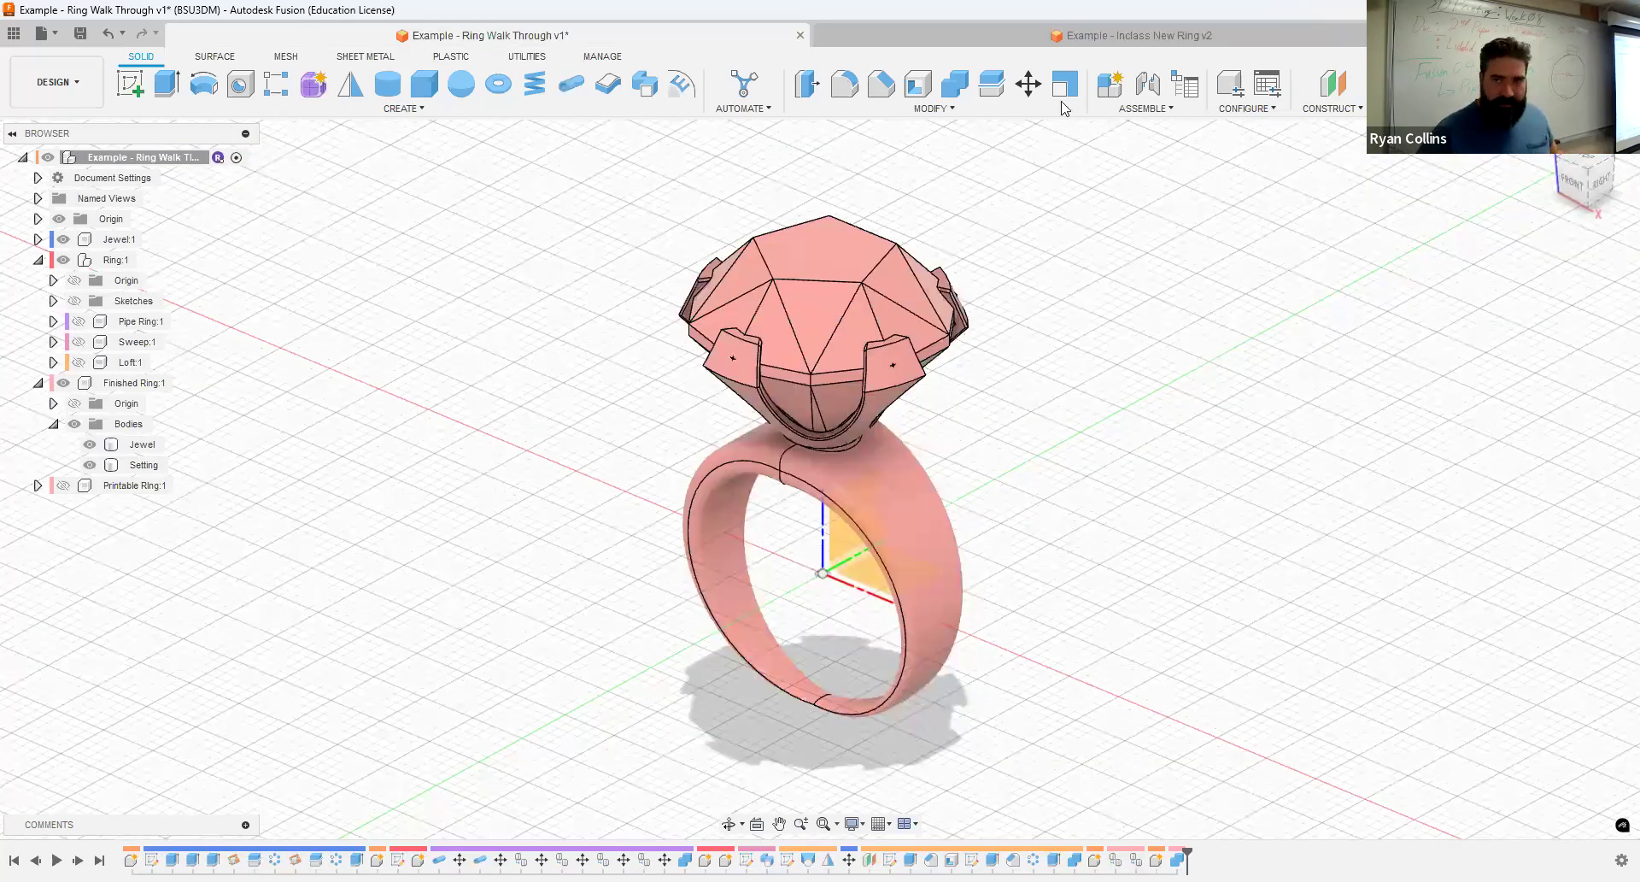
left_click(1092, 38)
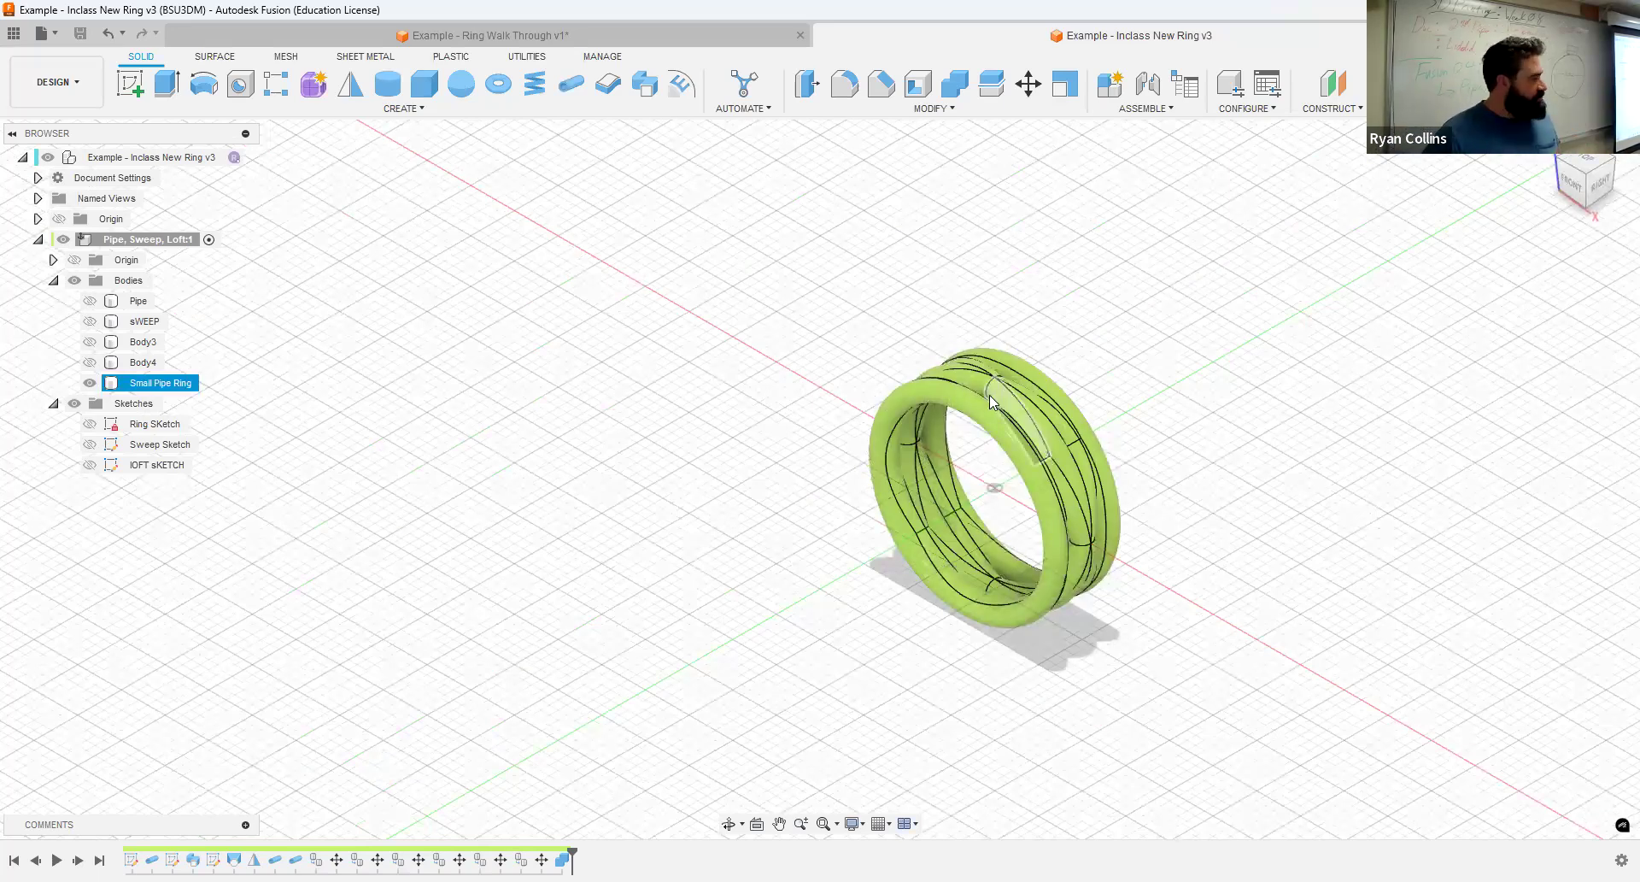
left_click(1329, 85)
middle_click_drag(1044, 514, 1032, 514, "shift")
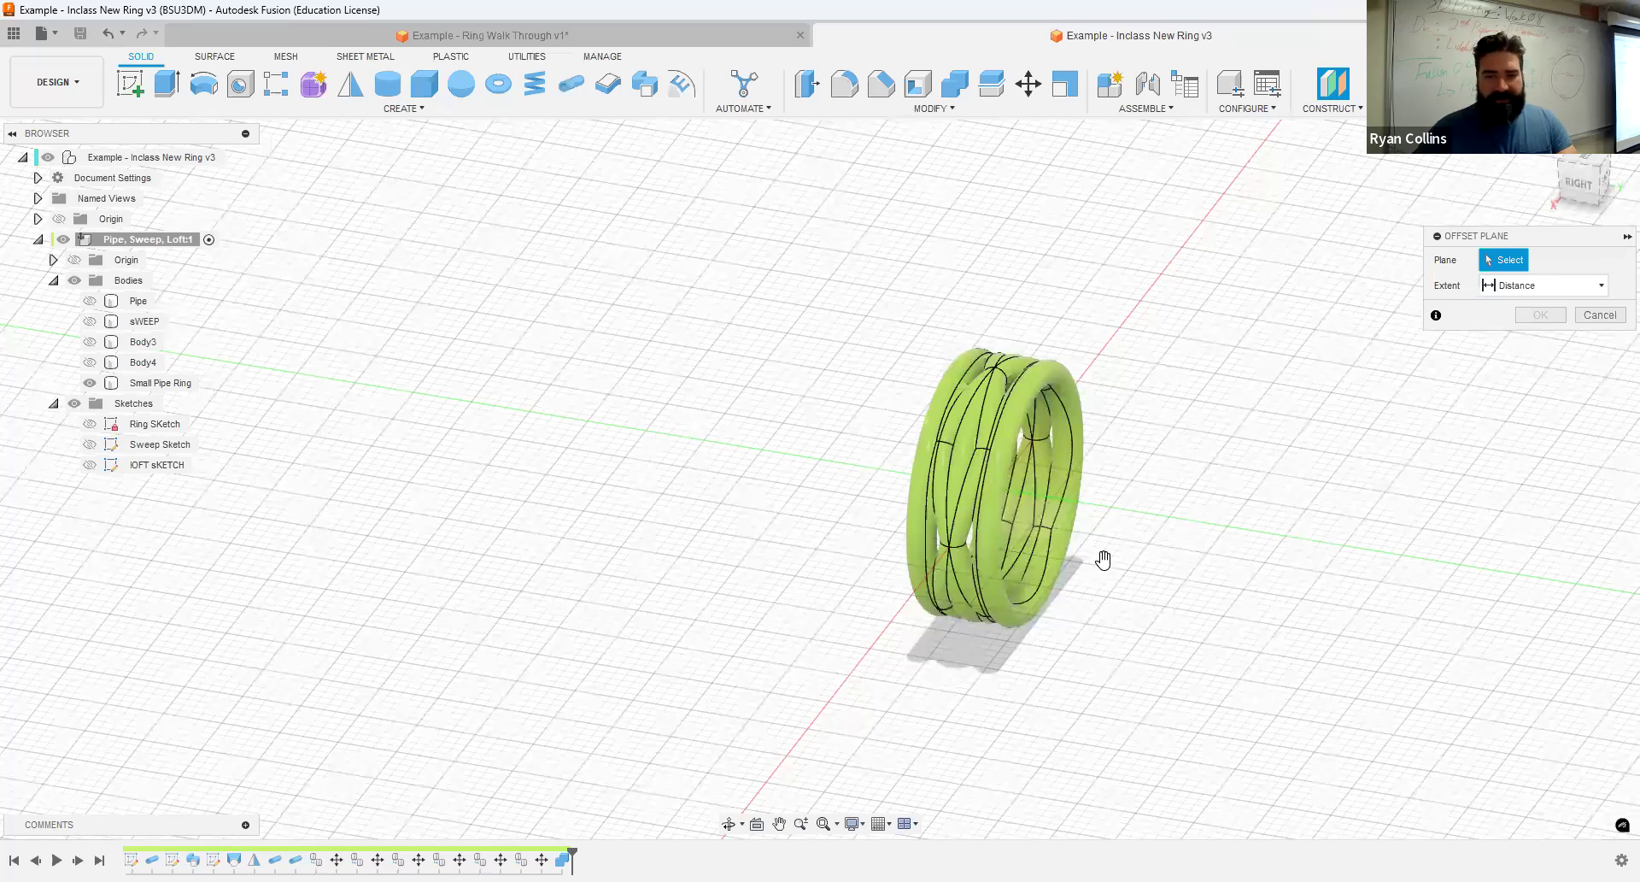
left_click(1126, 511)
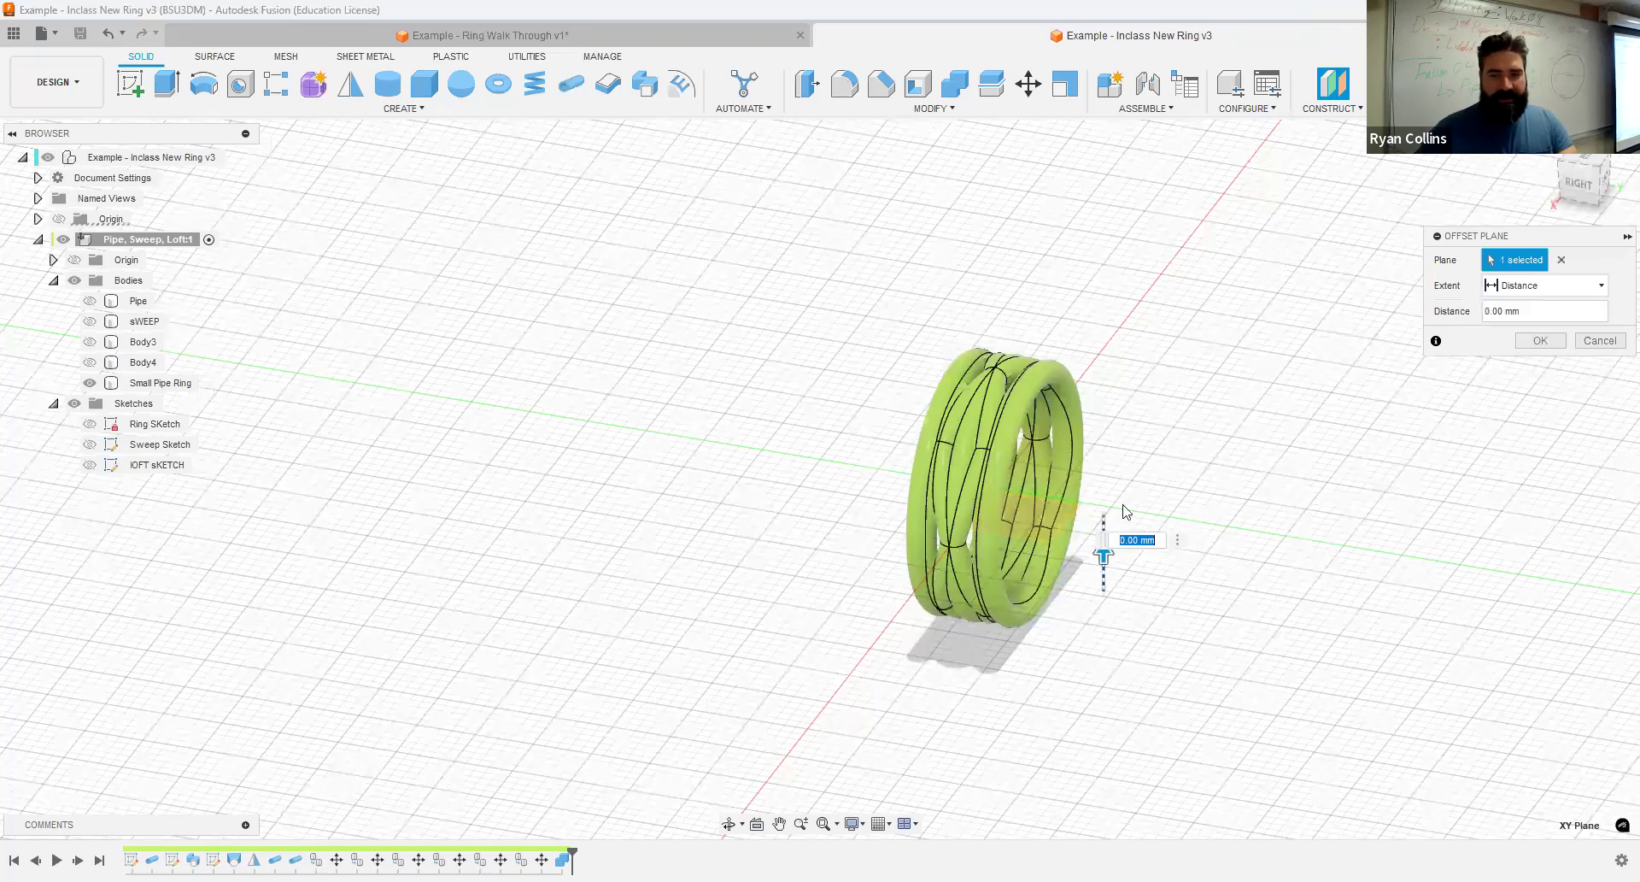
type("20")
middle_click_drag(1281, 588, 1274, 608, "shift")
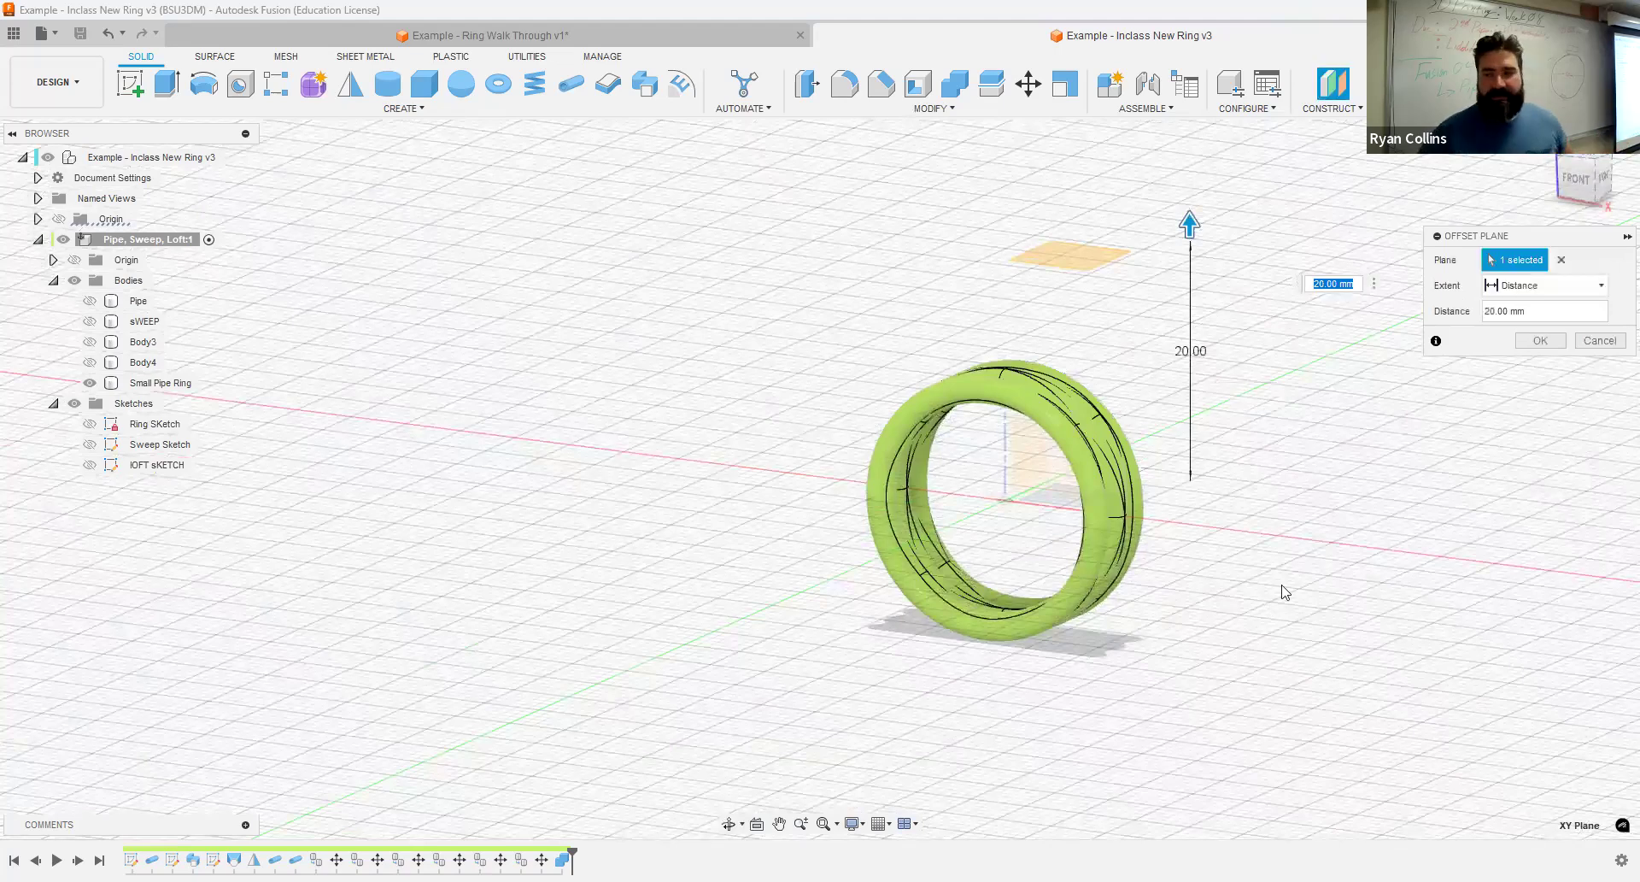
left_click(1541, 340)
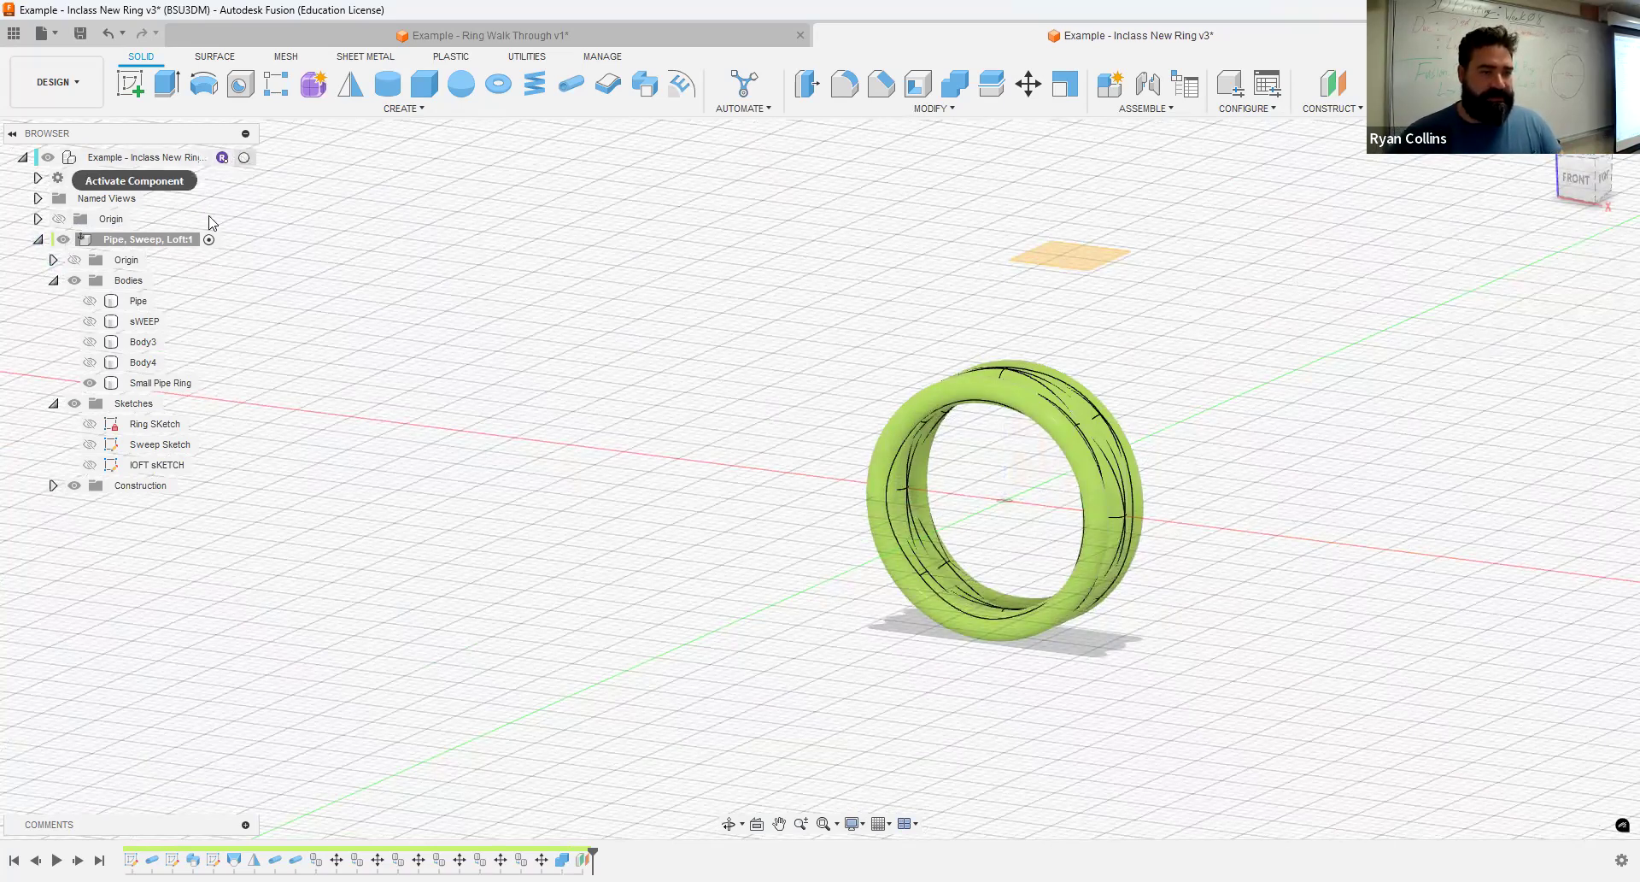
- Activate the top-level component and collapse the Bodies and Sketches folders of the Pipe, Sweep, Loft component
left_click(38, 242)
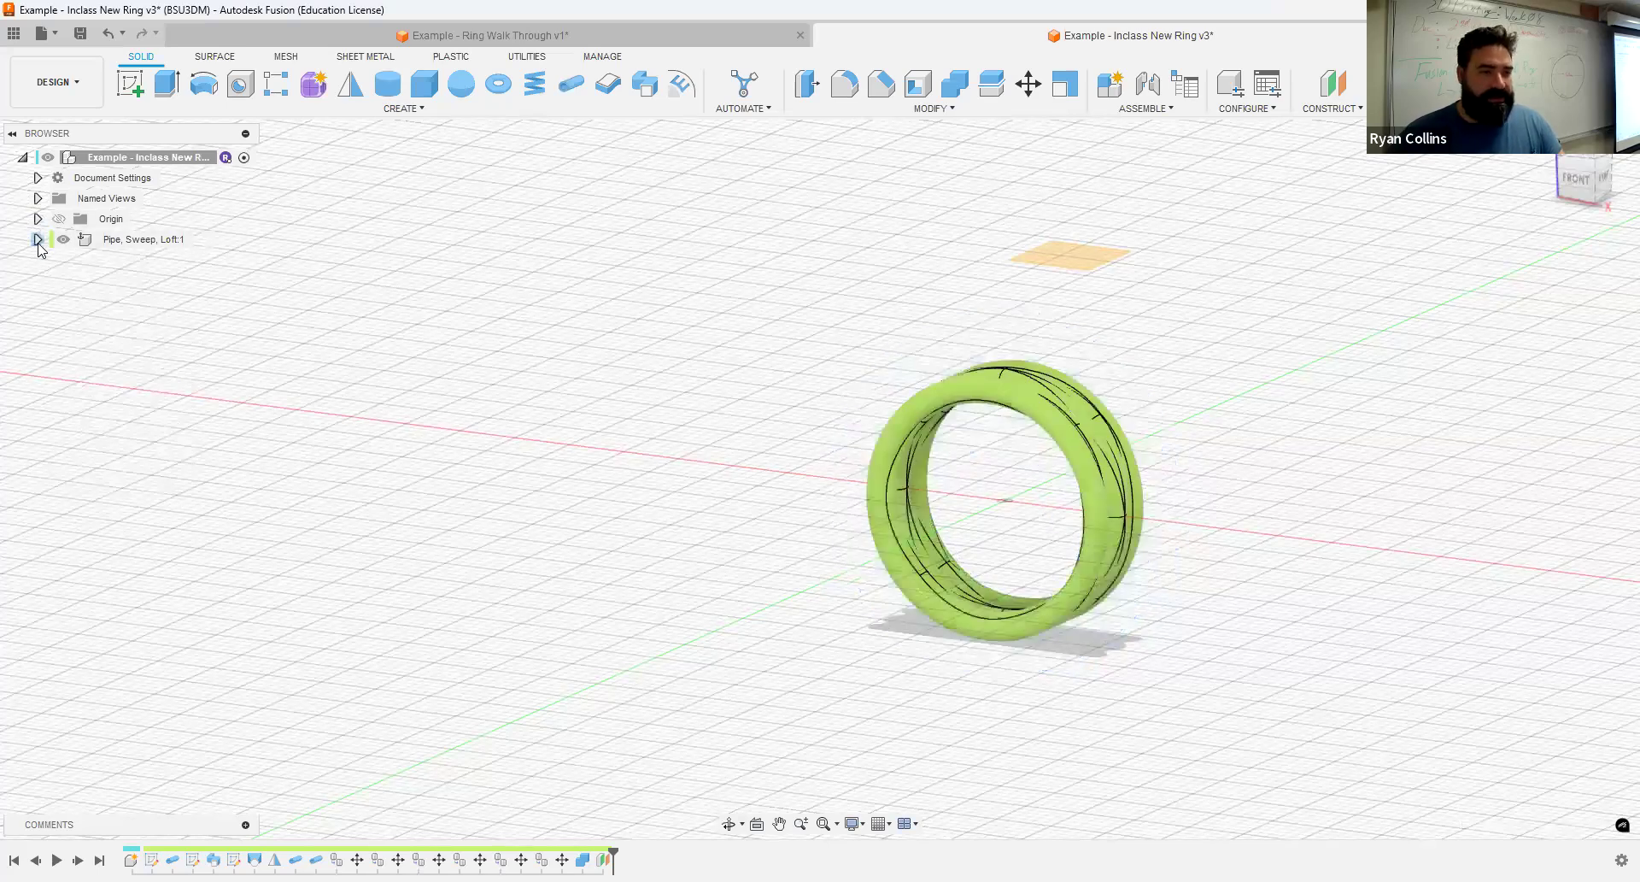
left_click(38, 240)
left_click(53, 280)
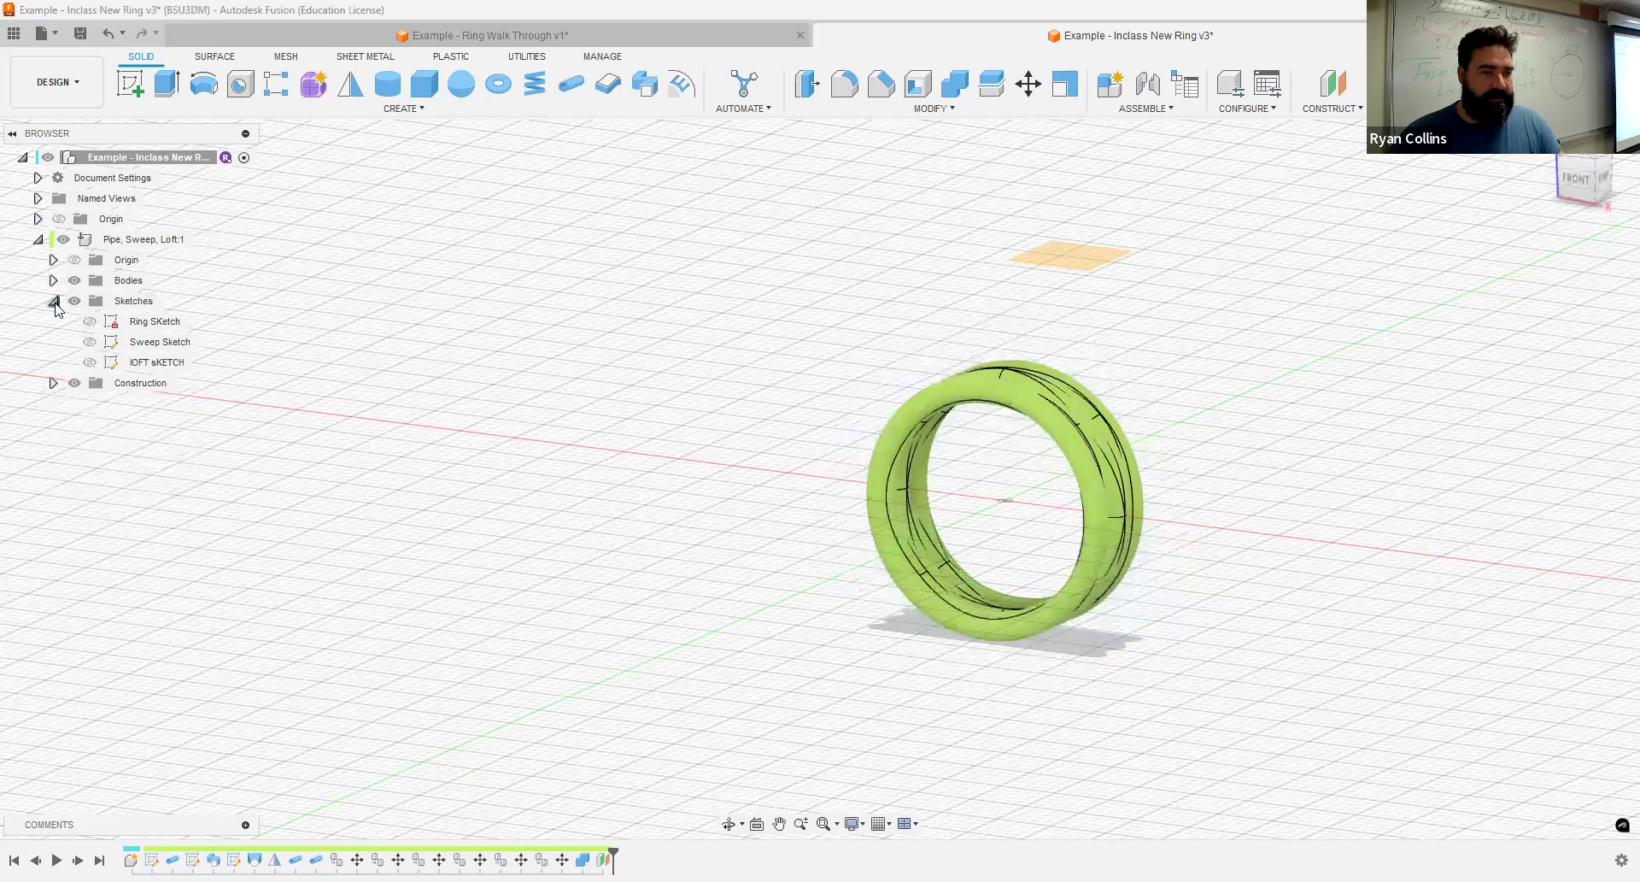
left_click(53, 301)
left_click(129, 323)
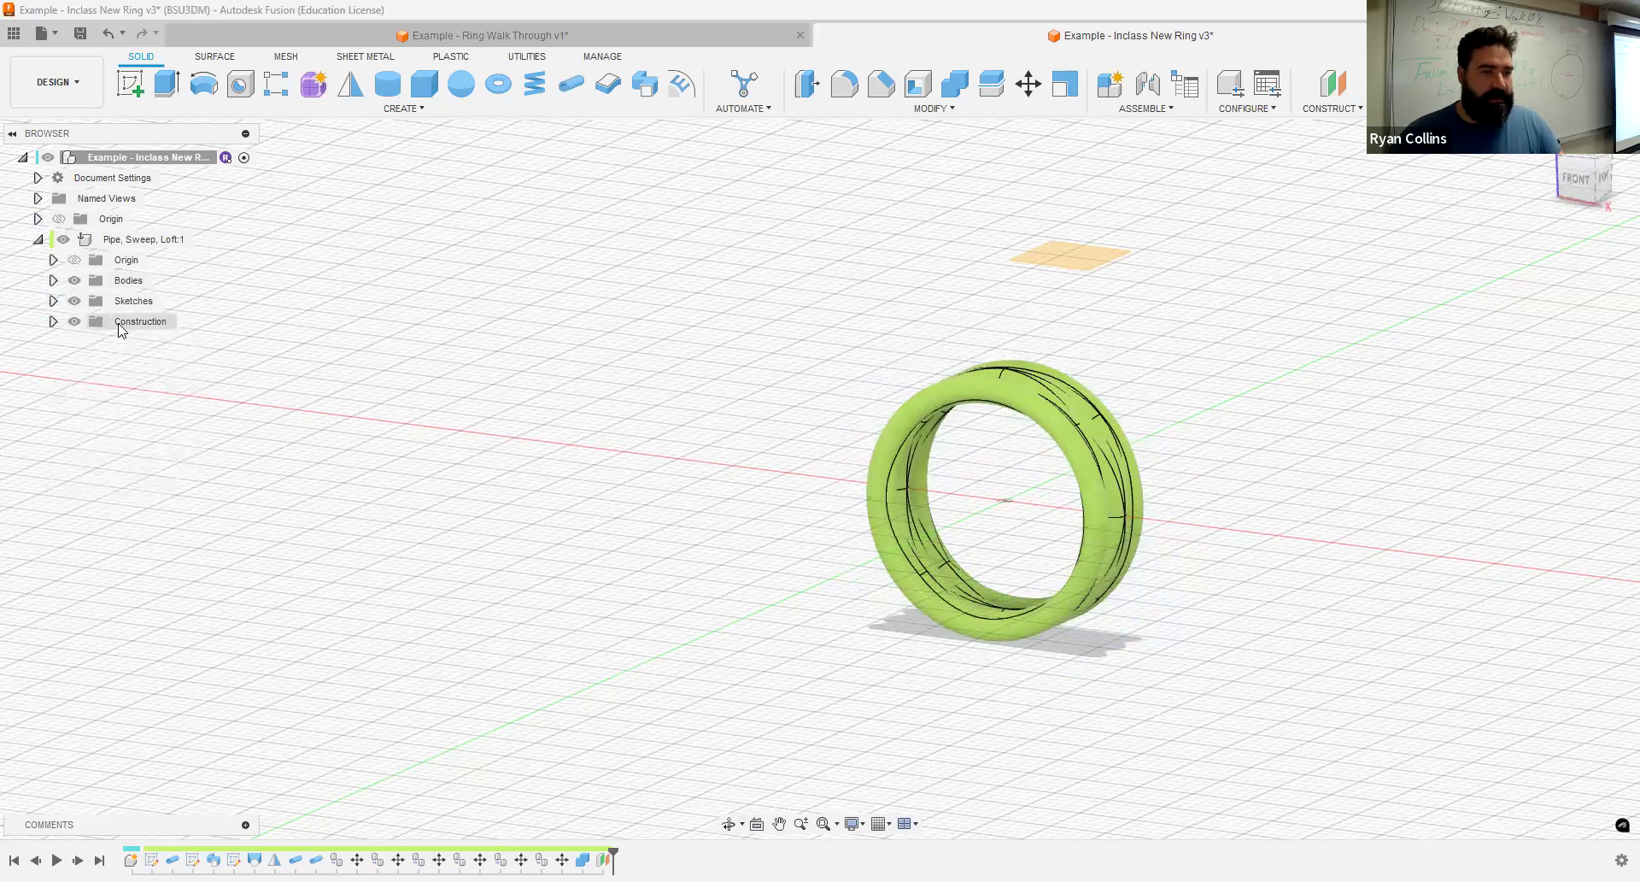
left_click(123, 199)
- Check which component contains the new construction plane, and undo the plane's creation
left_click(53, 321)
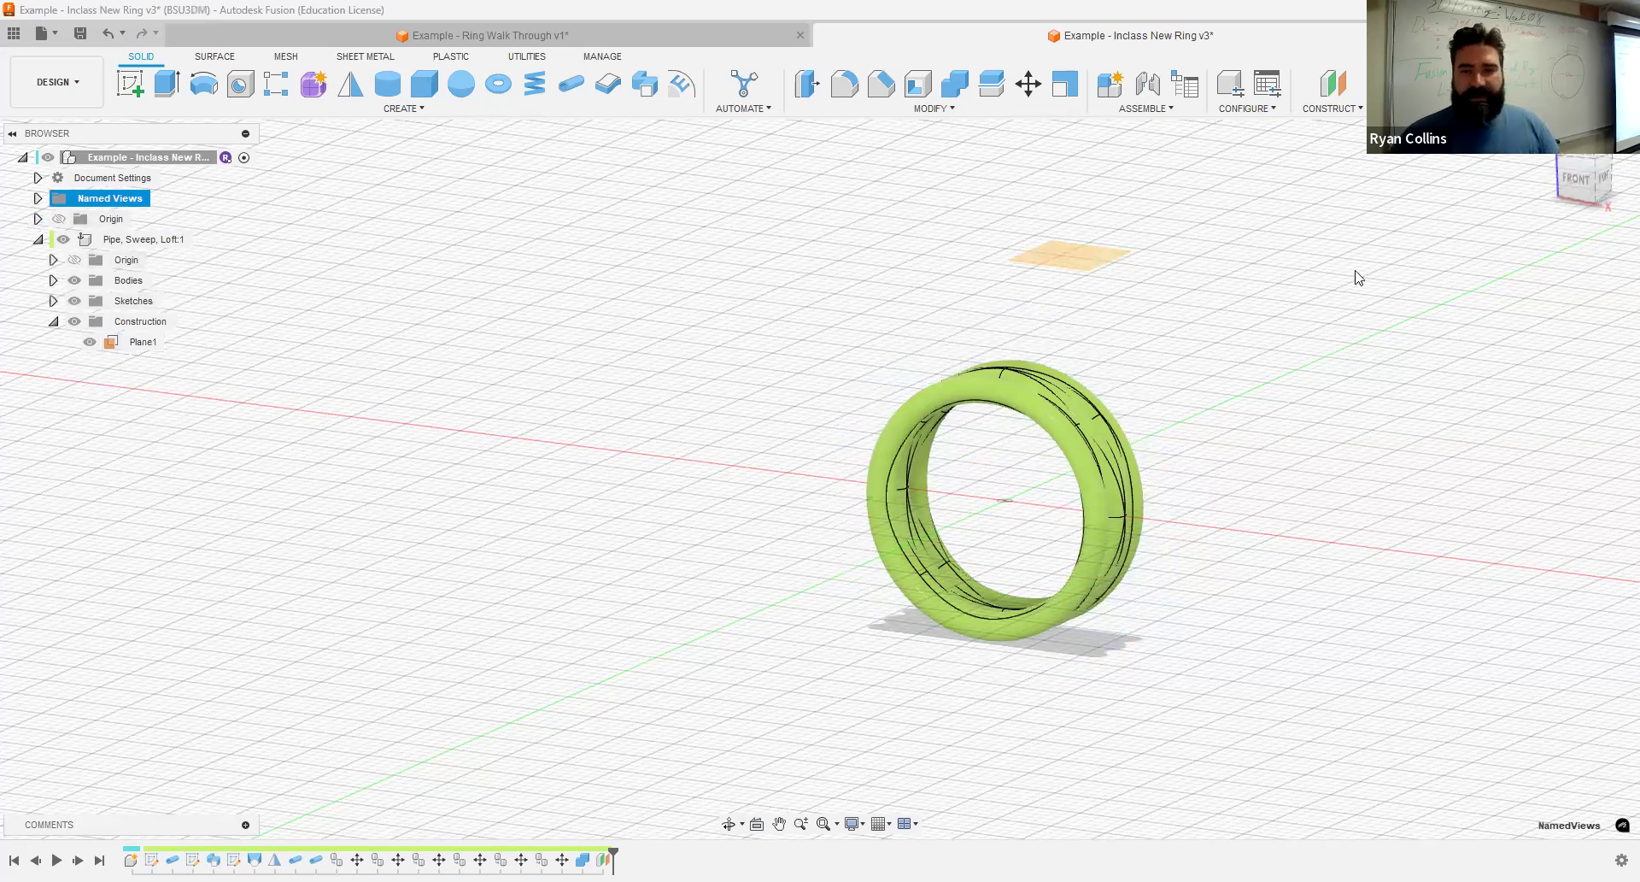
left_click(1074, 244)
left_click(613, 353)
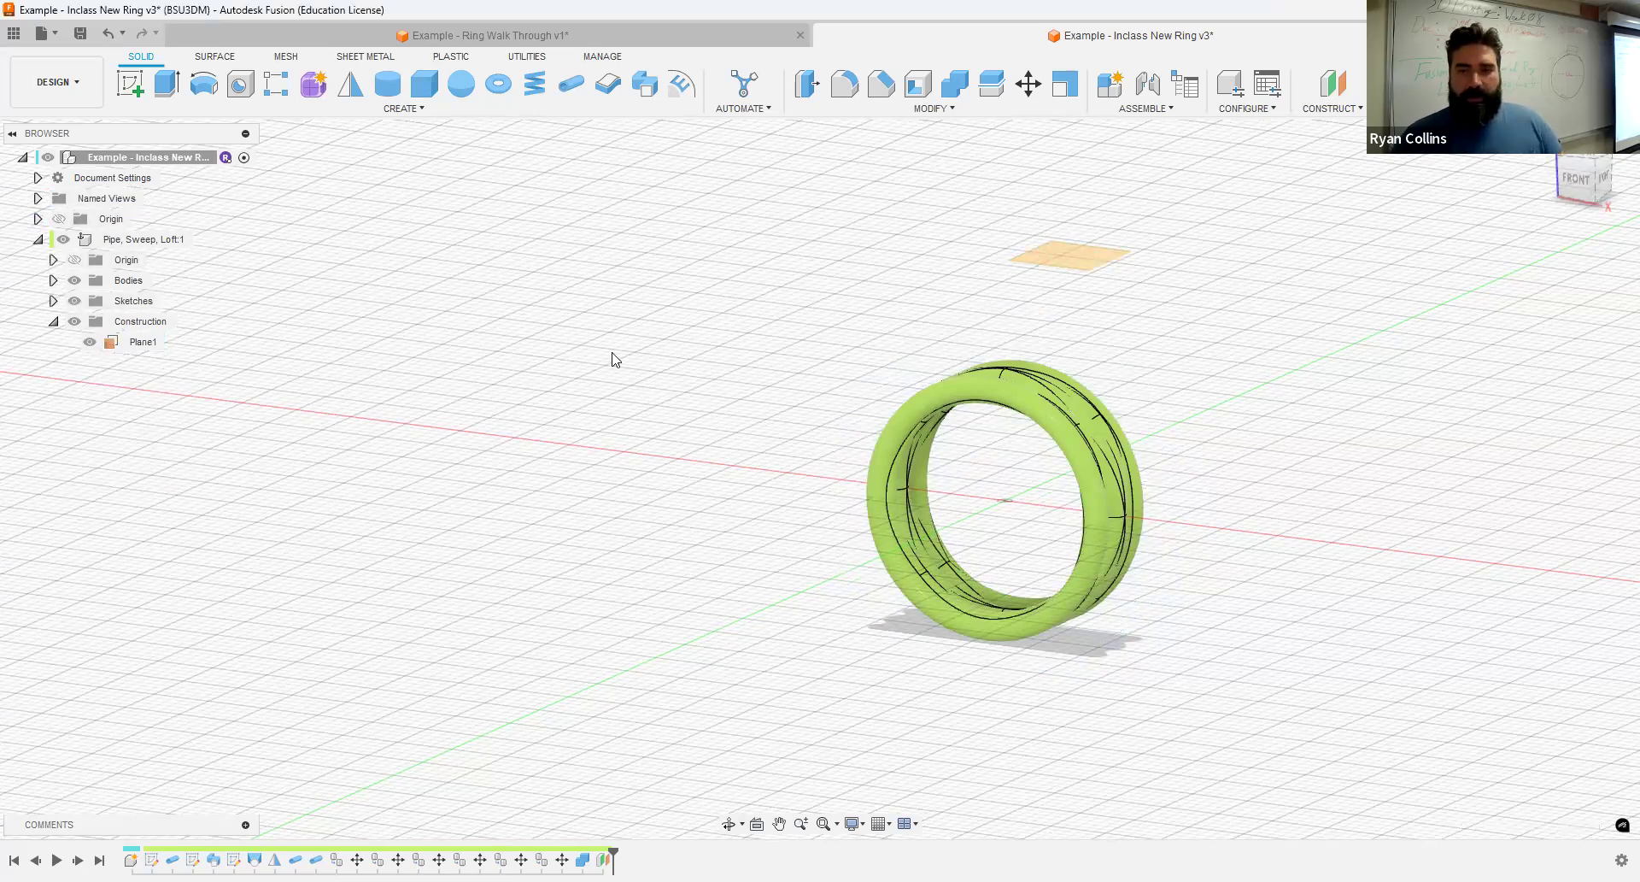
key("ctrl+z")
key("ctrl+z")
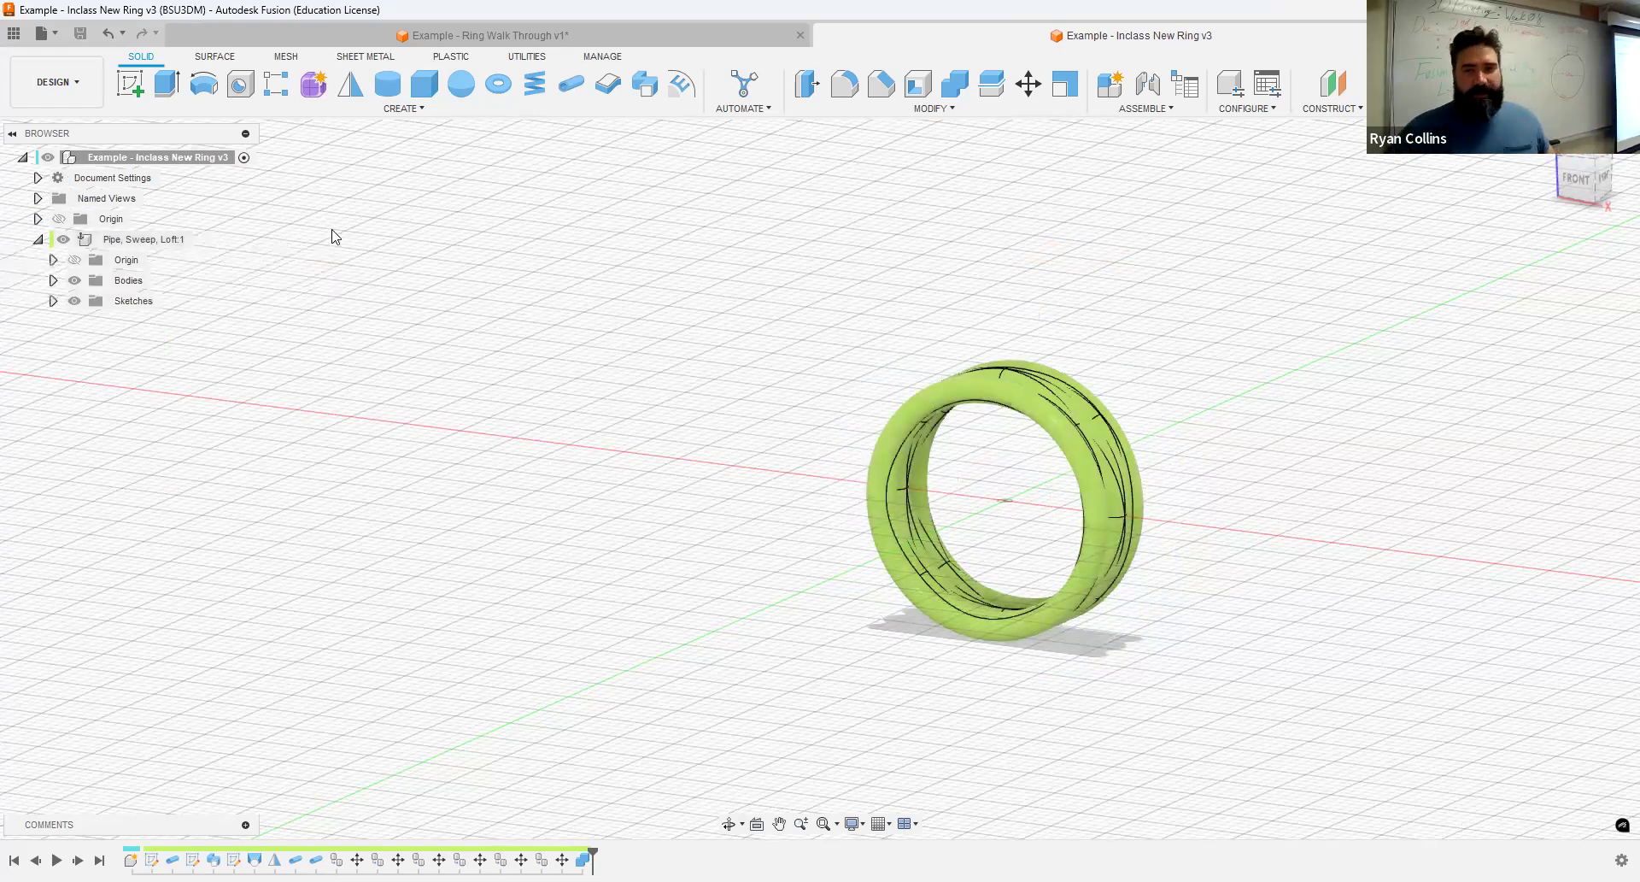
- Construct a plane offset 20 mm above the XY plane in the top-level component
left_click(1333, 82)
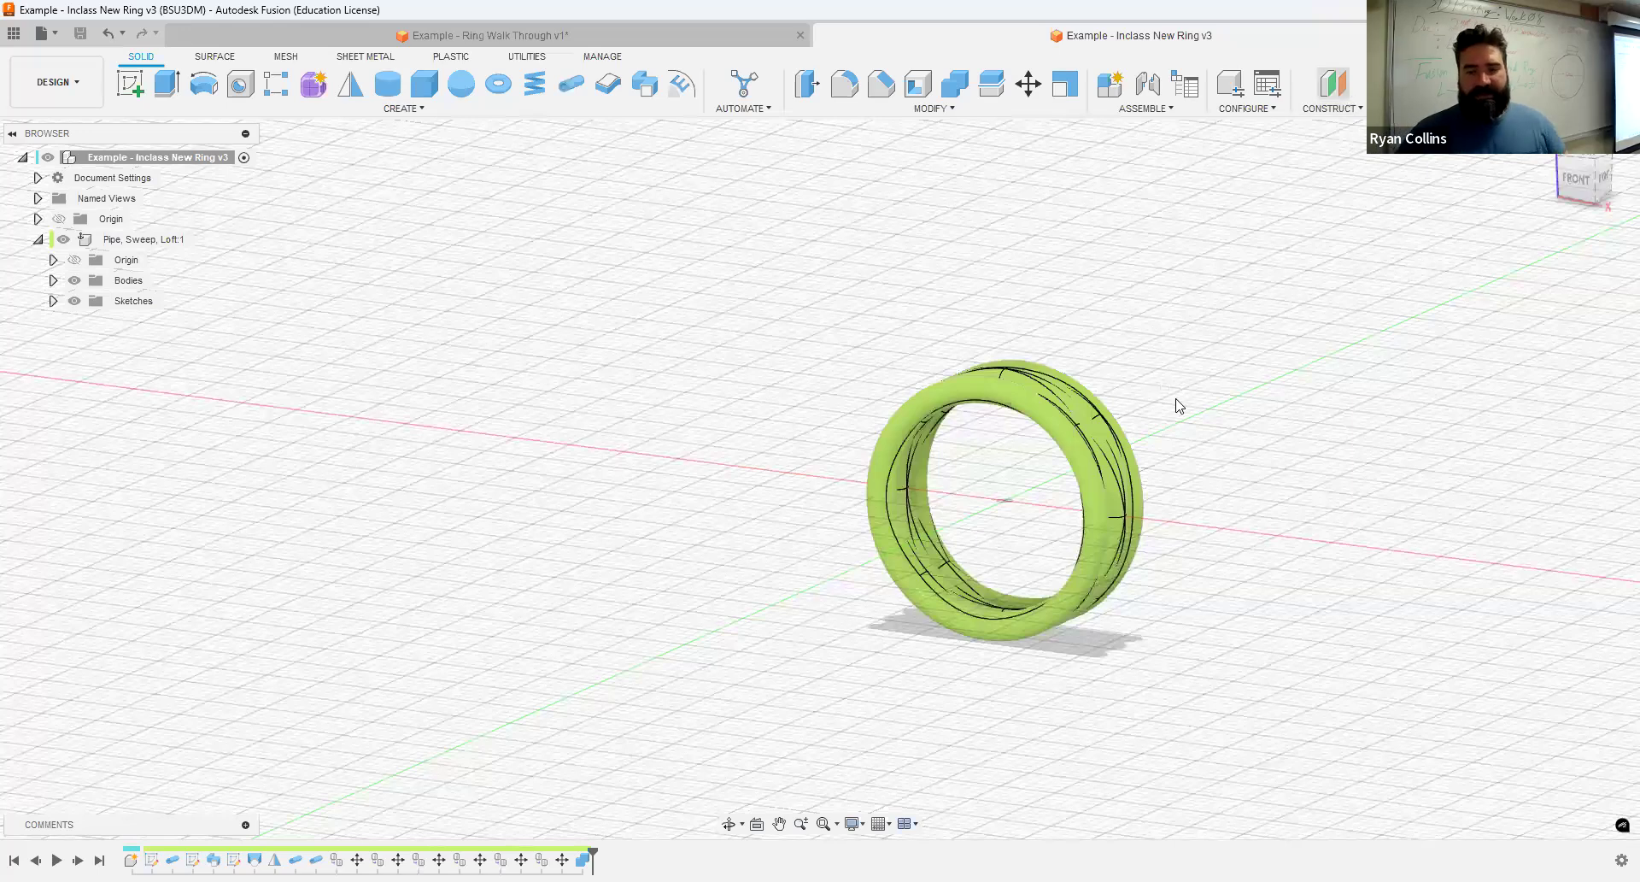
middle_click_drag(1067, 550, 1184, 617, "shift")
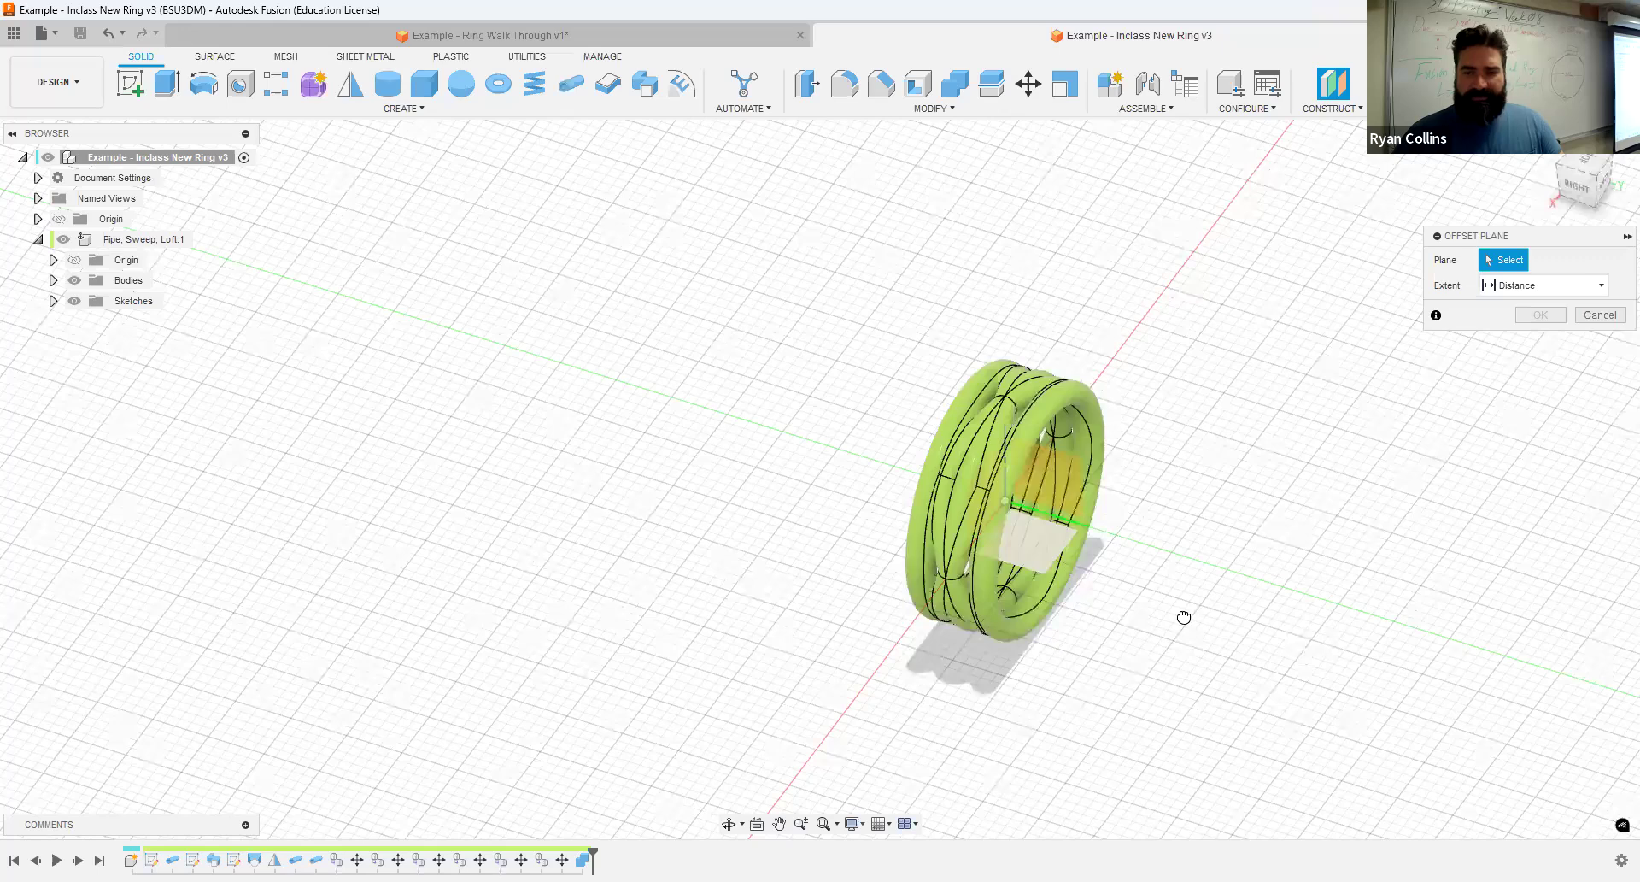
left_click(1184, 617)
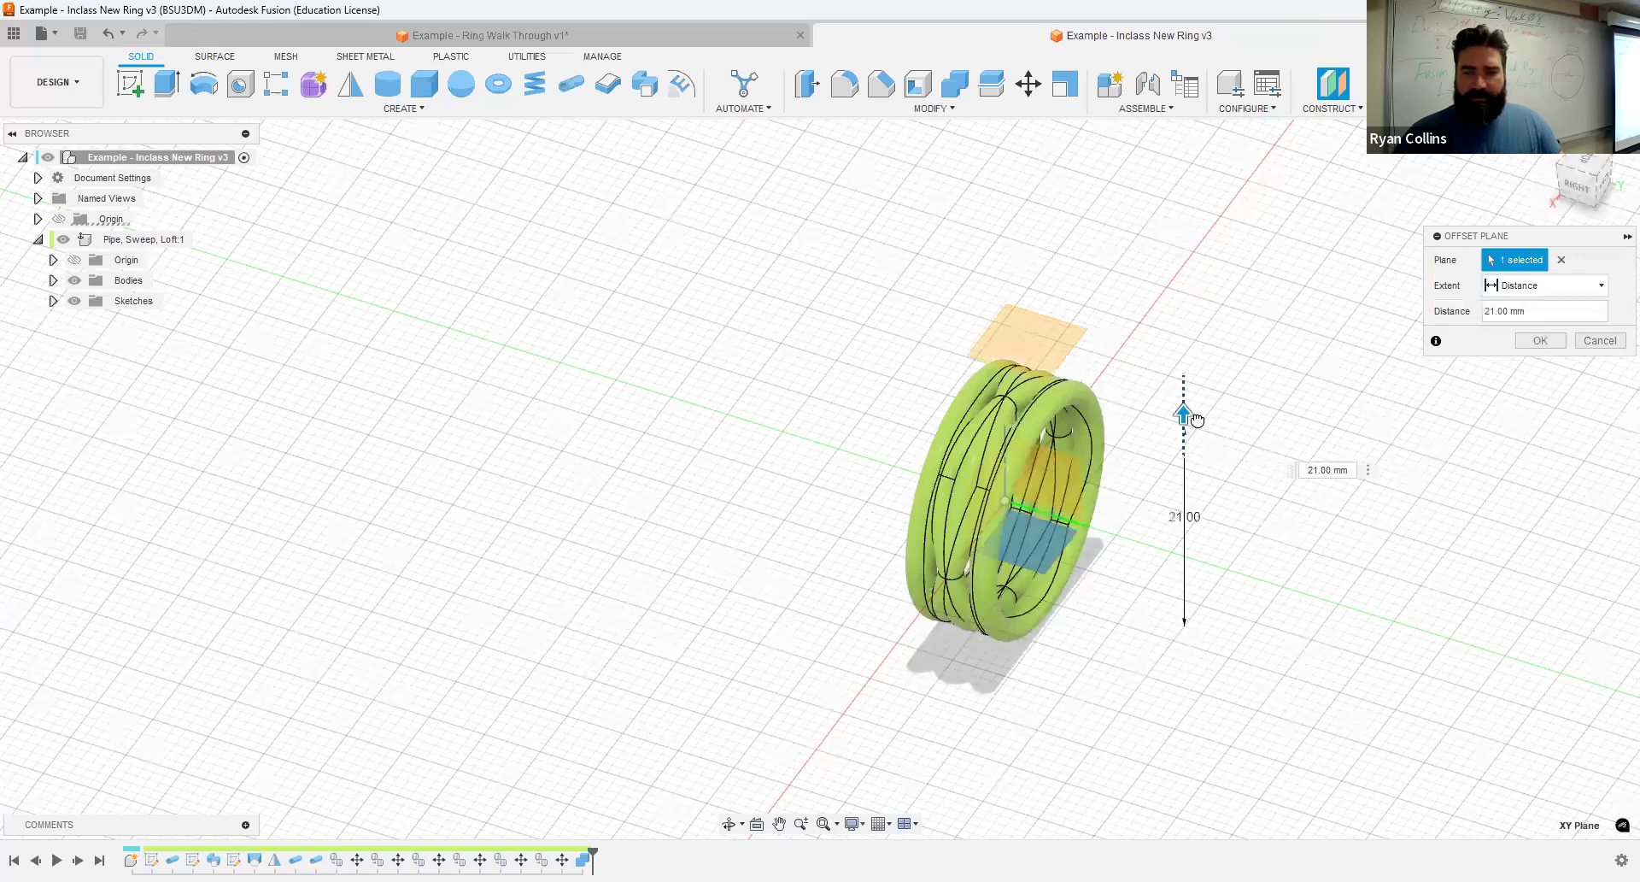
left_click(1541, 341)
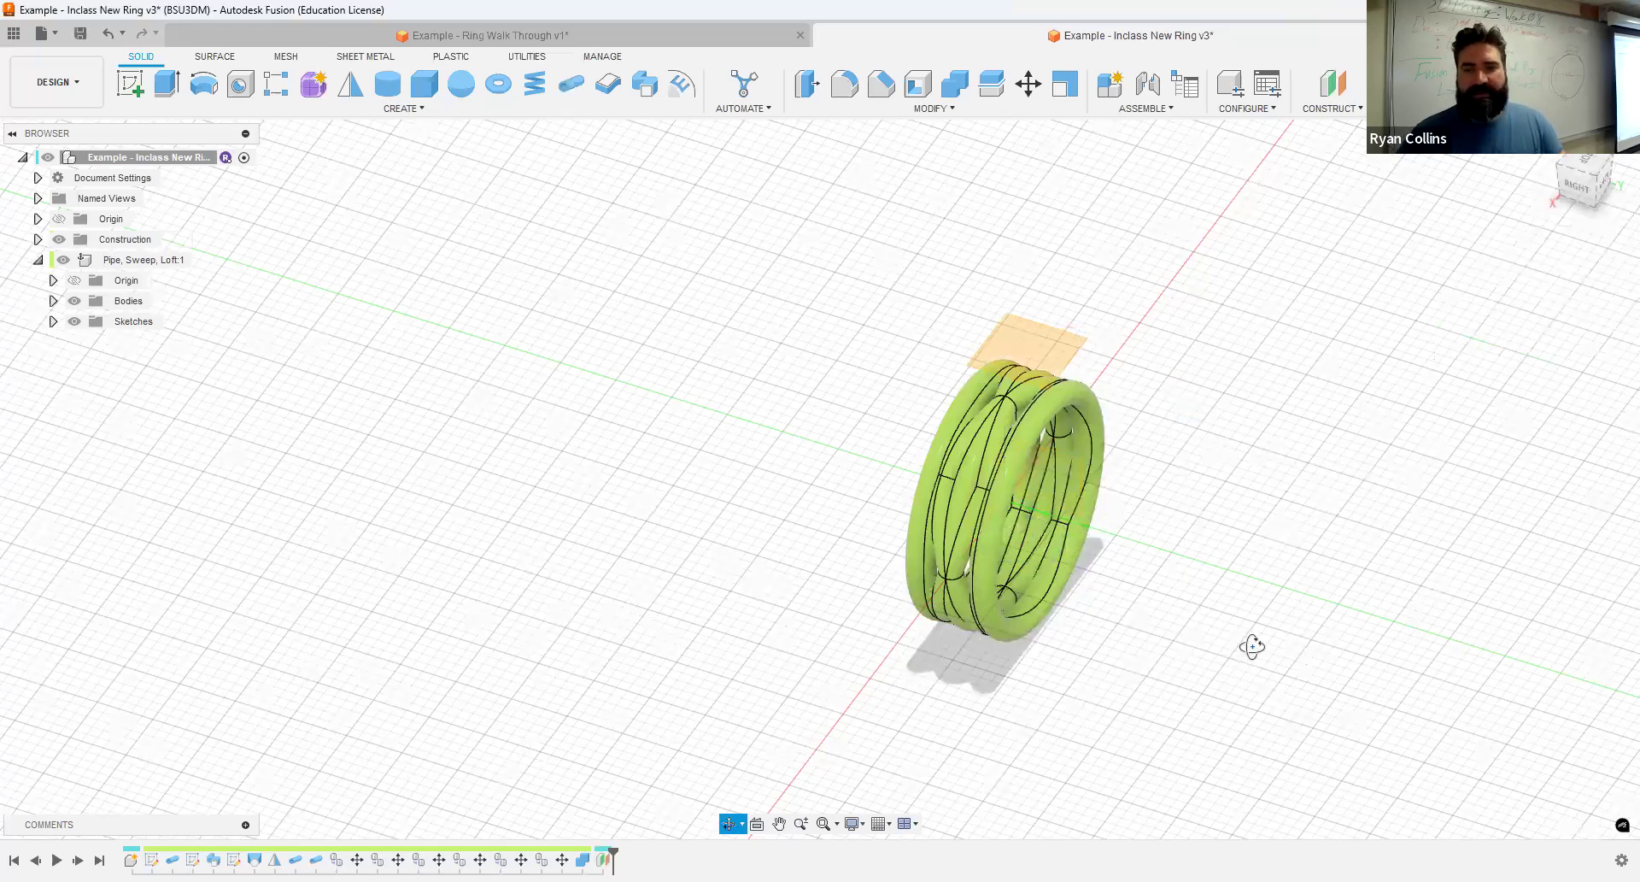
- Start a sketch on the offset plane and hide the Pipe, Sweep, Loft component
middle_click_drag(1247, 648, 1406, 511, "shift")
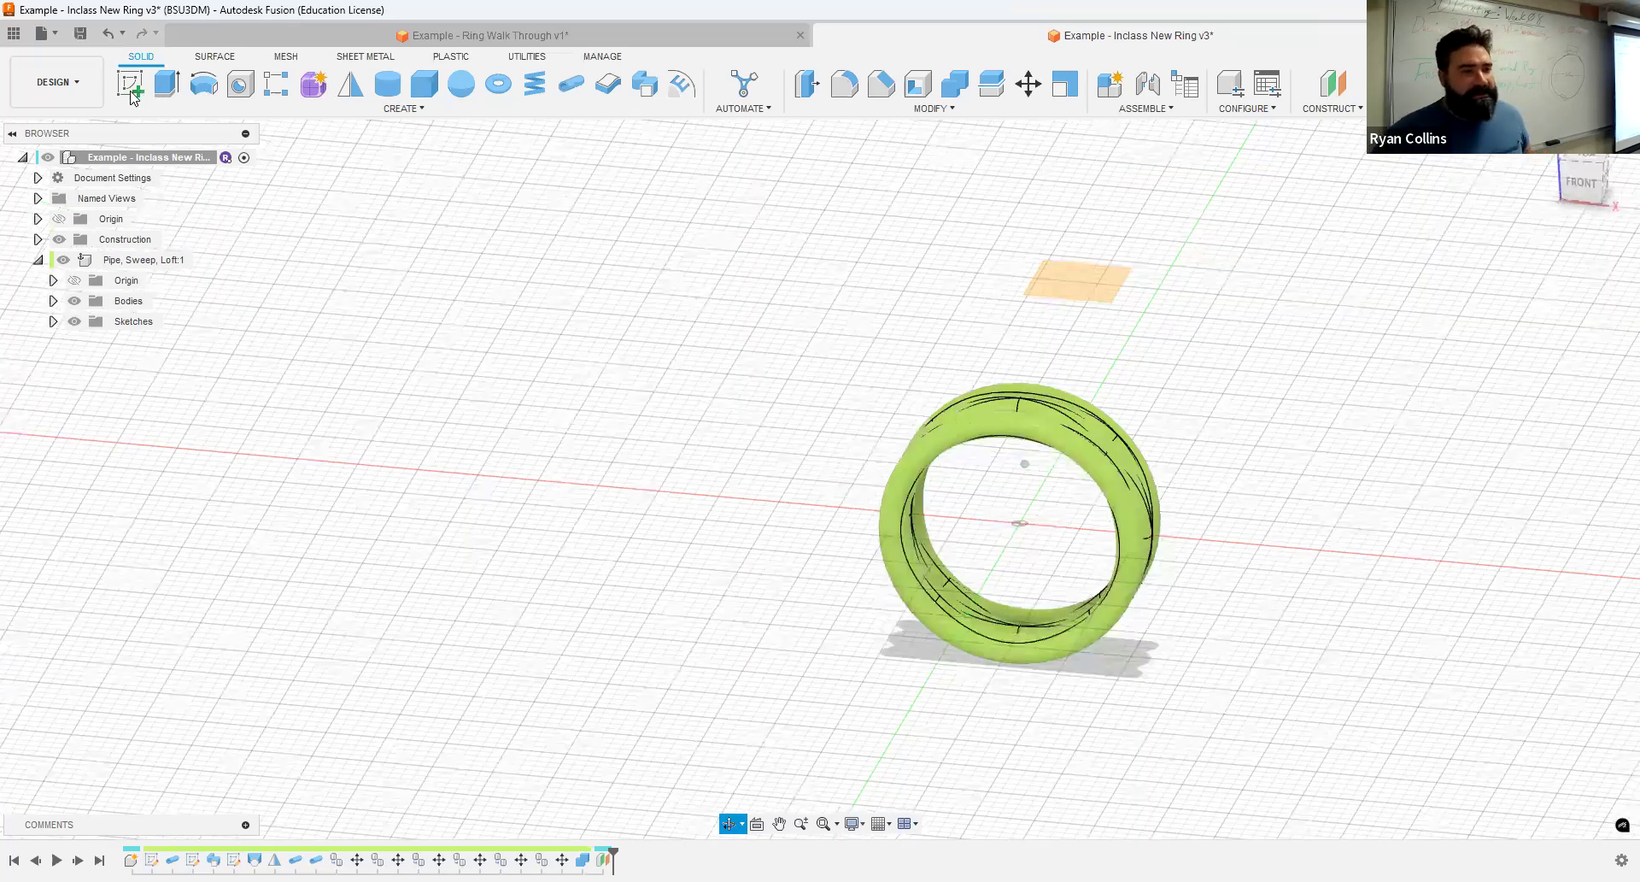
left_click(131, 92)
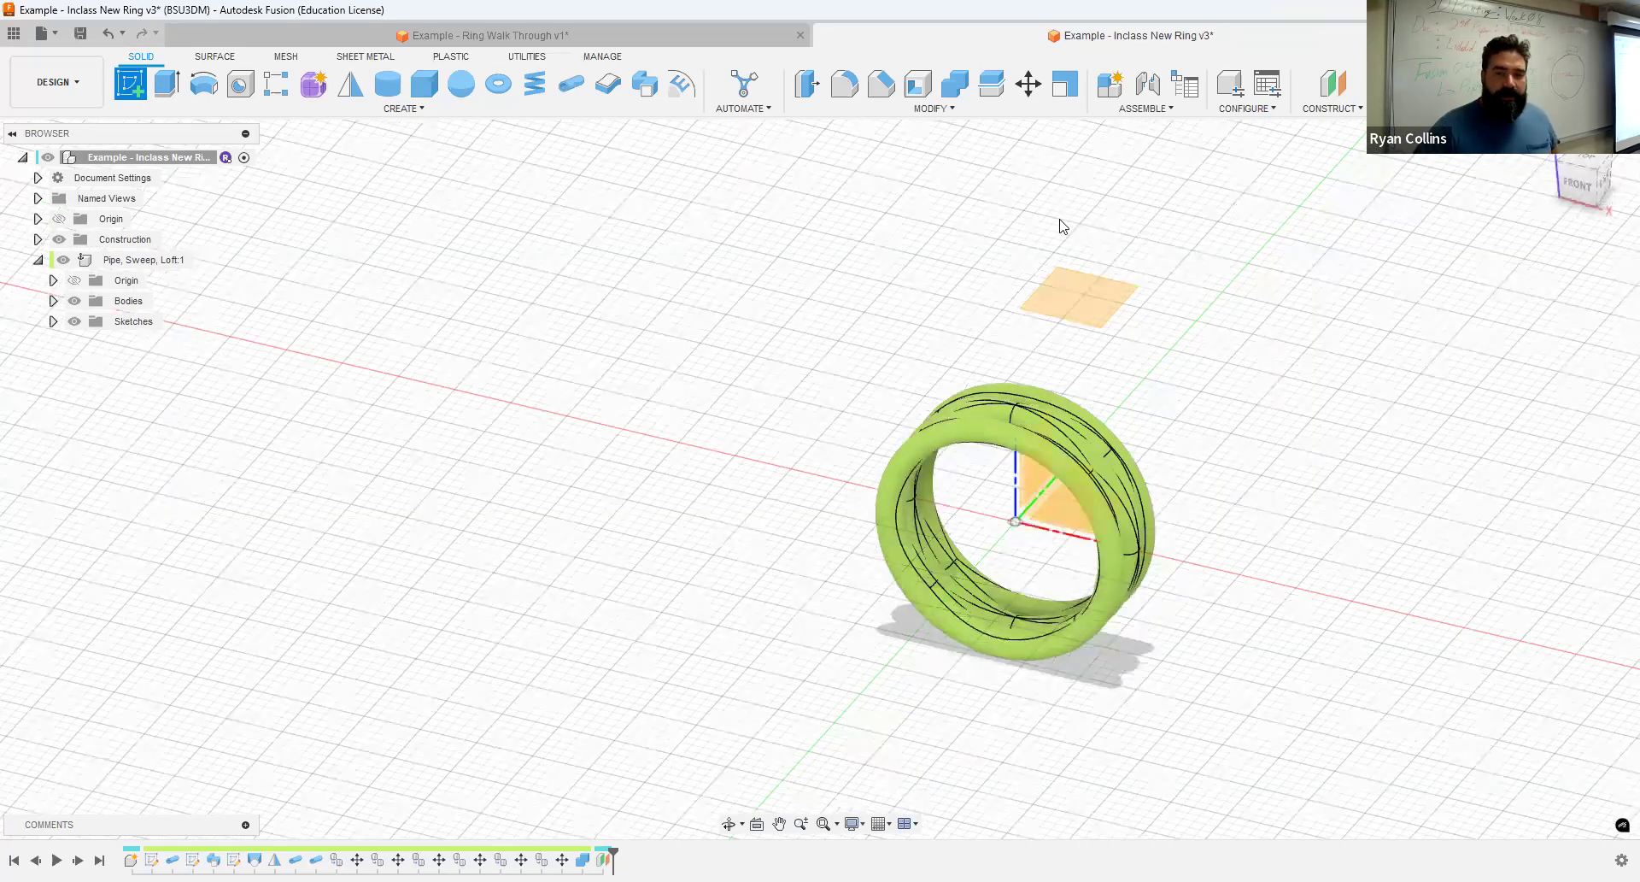
left_click(1063, 296)
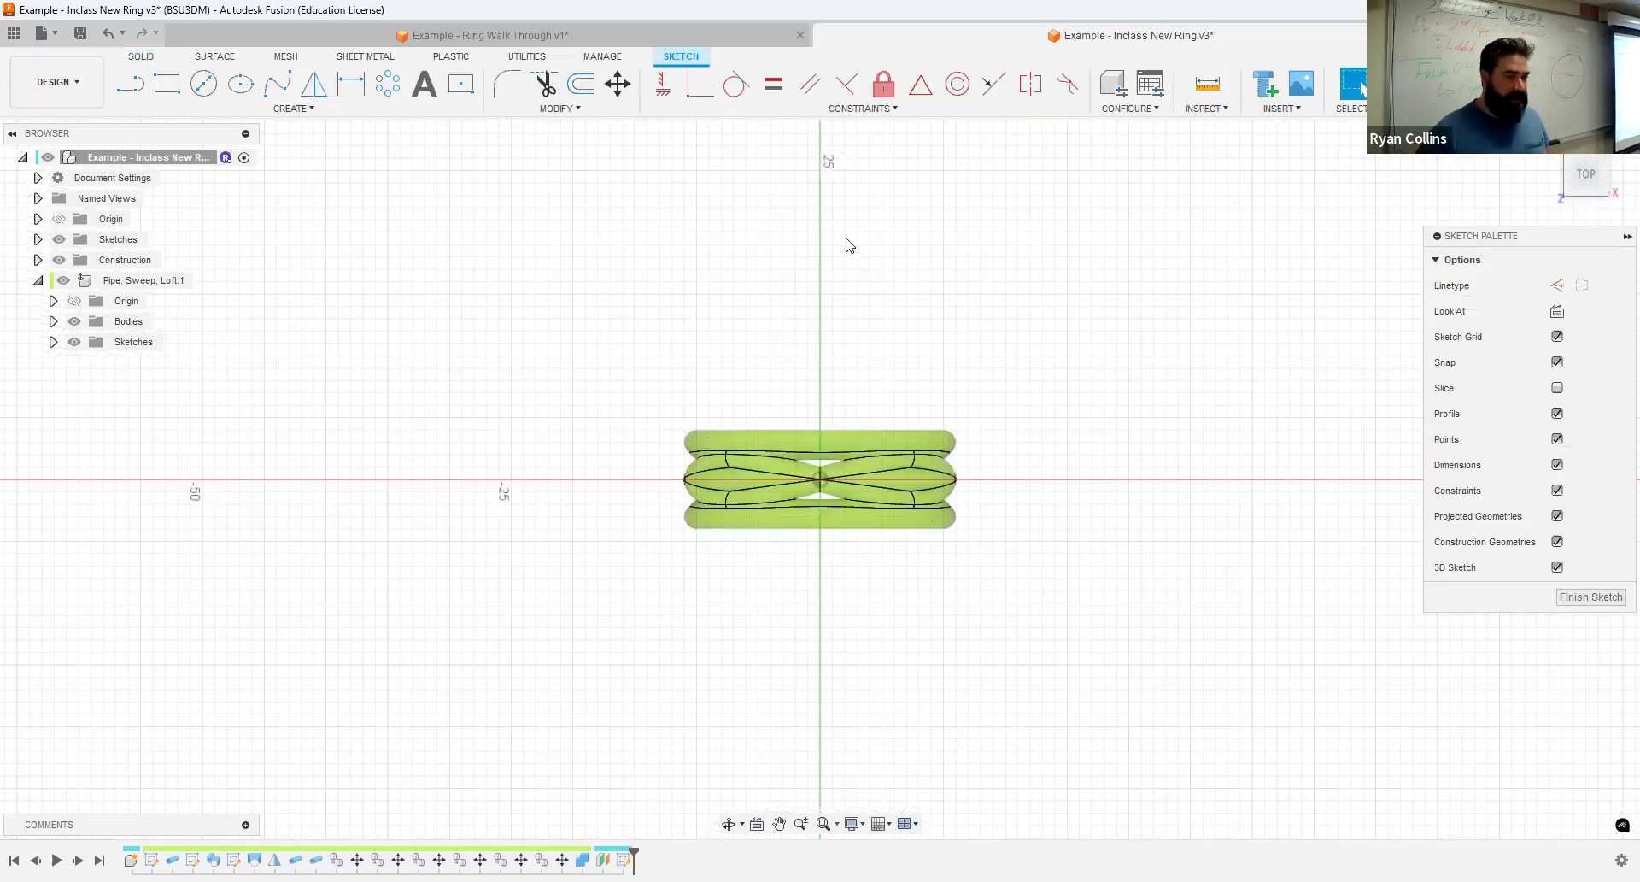
left_click(63, 282)
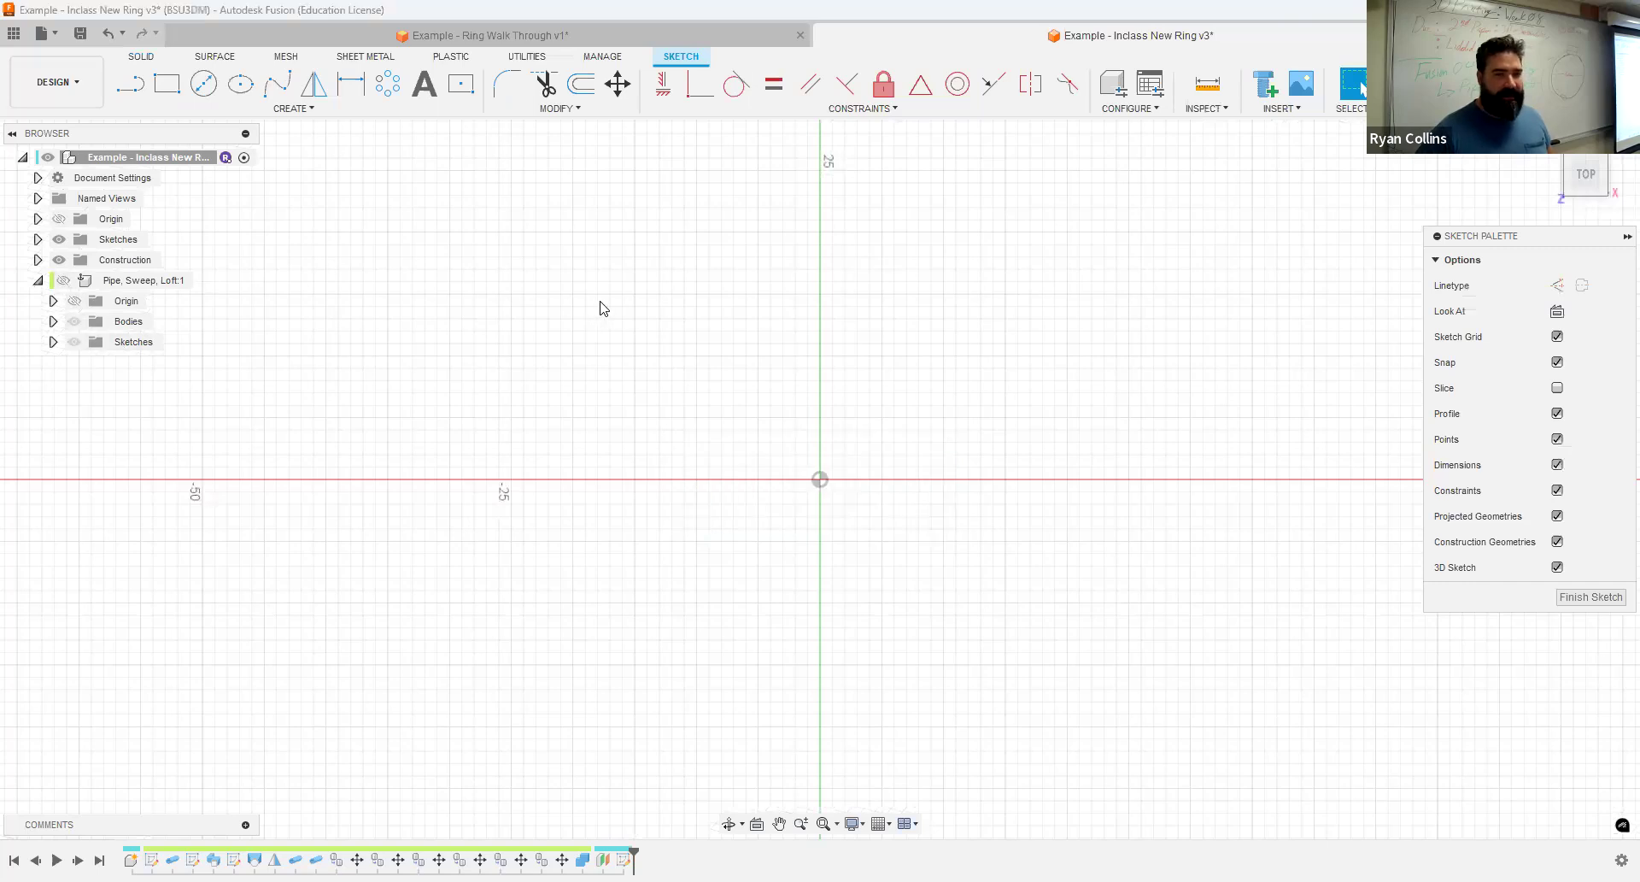
- Sketch a circumscribed polygon centred on the origin with a 20 mm radius and 10 sides
left_click(288, 109)
mouse_move(237, 198)
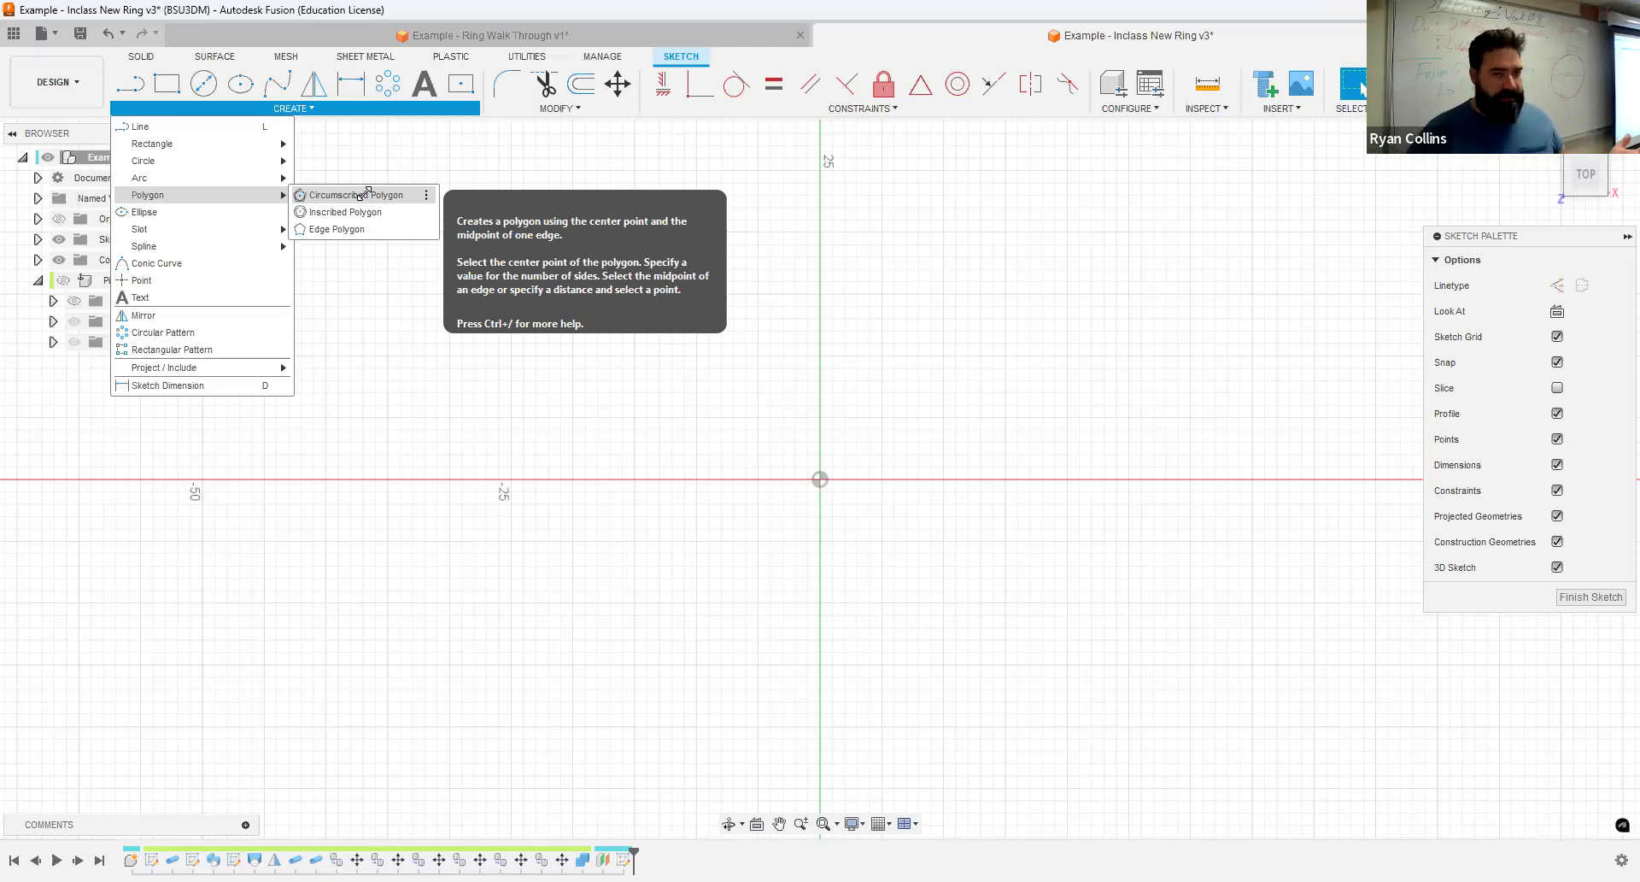
left_click(406, 195)
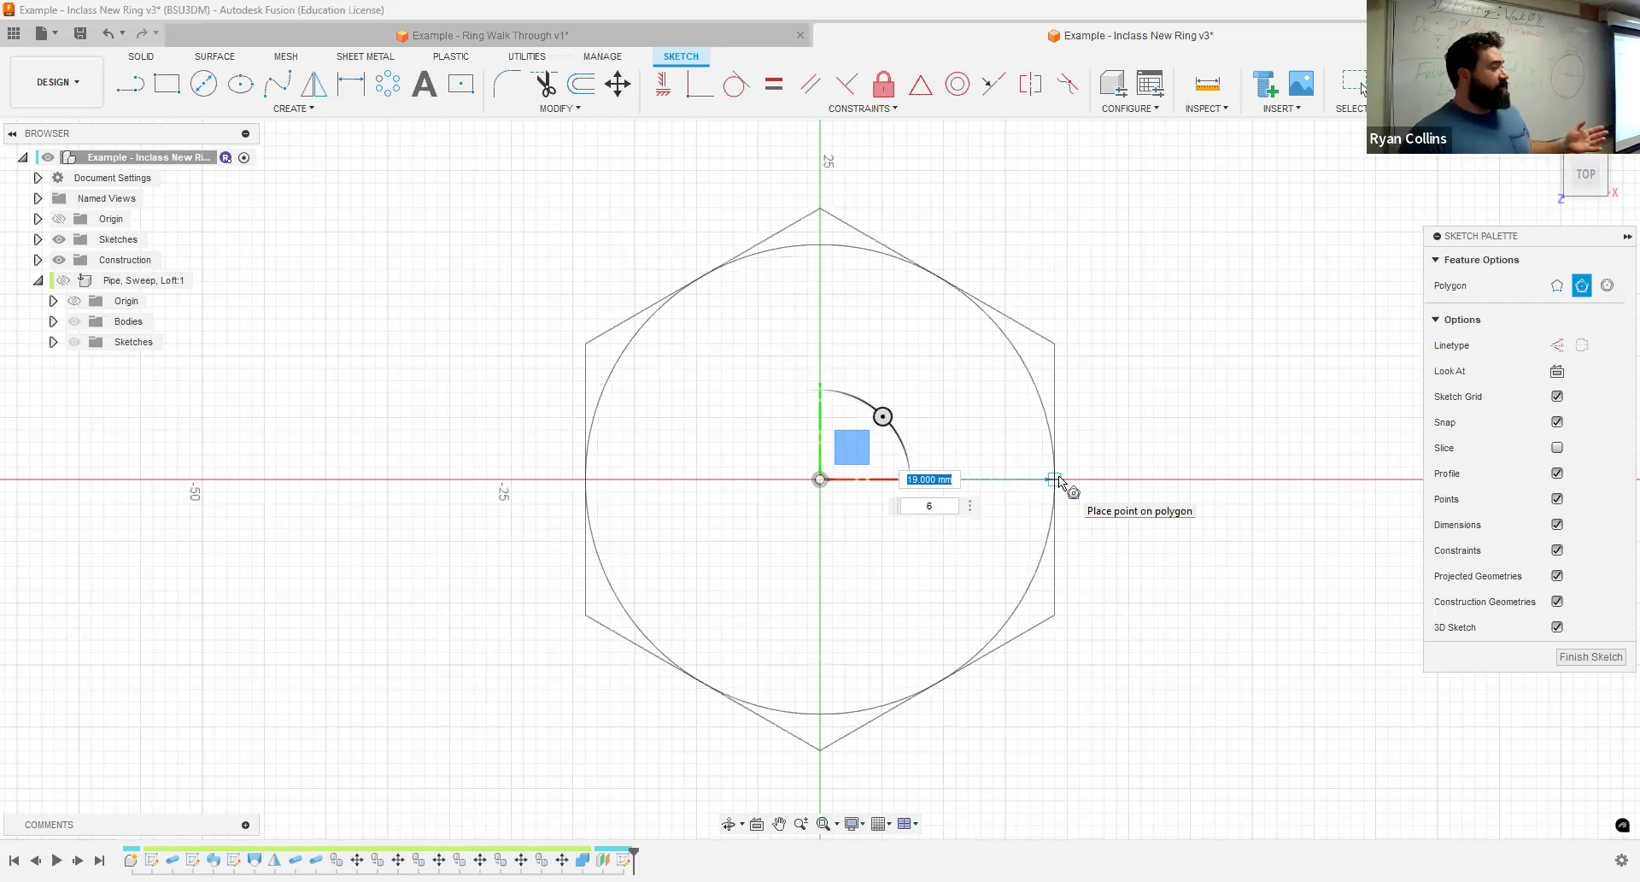
type("20")
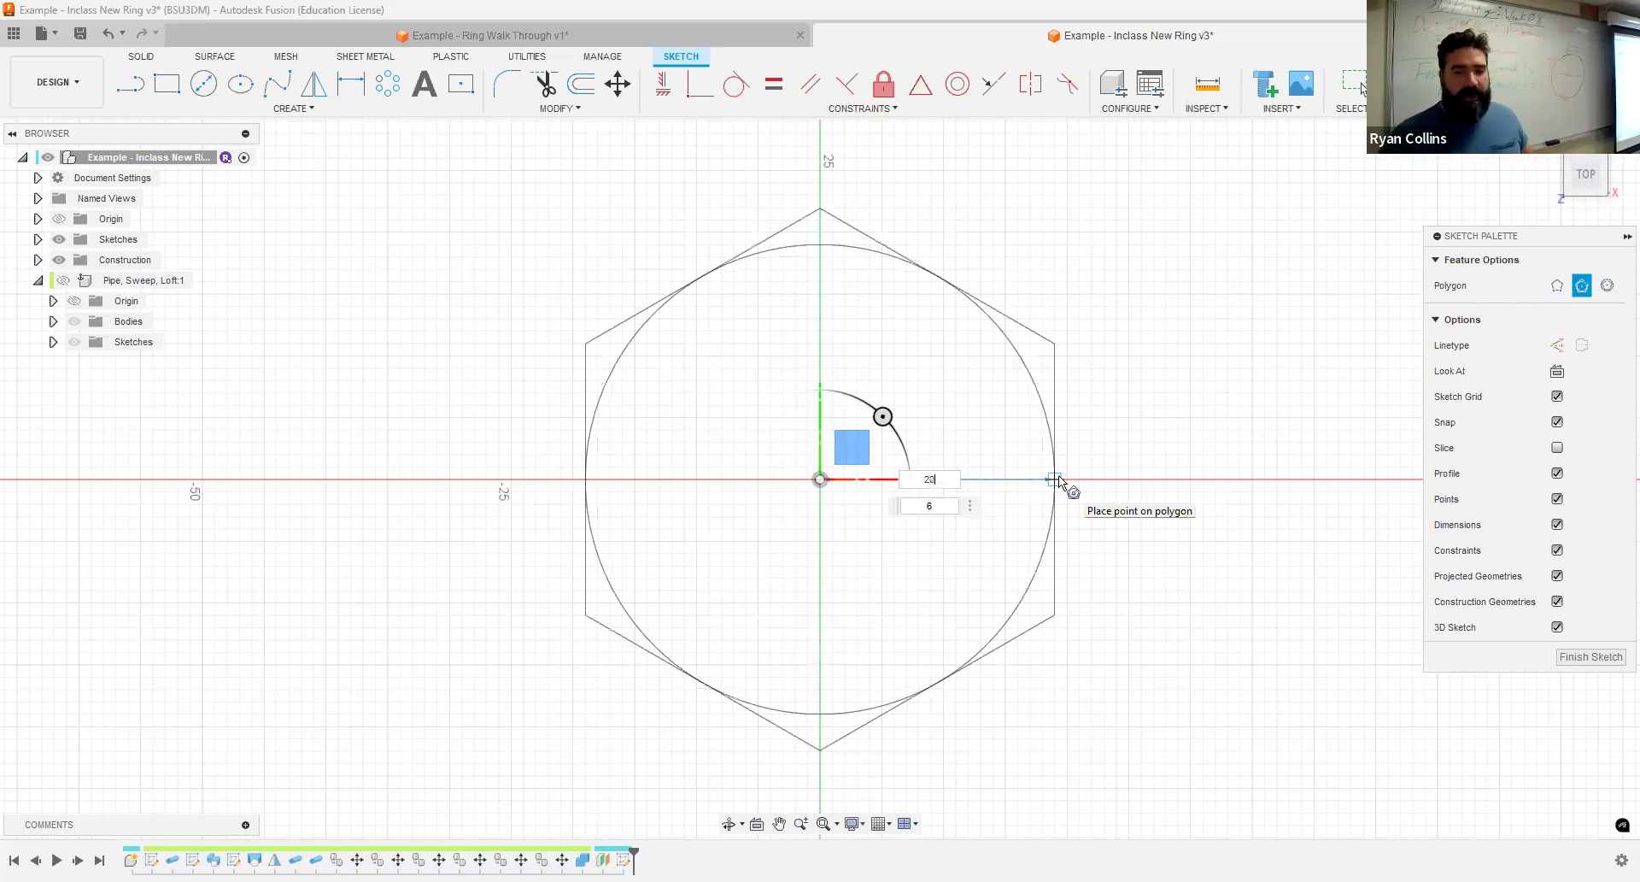
key("Tab")
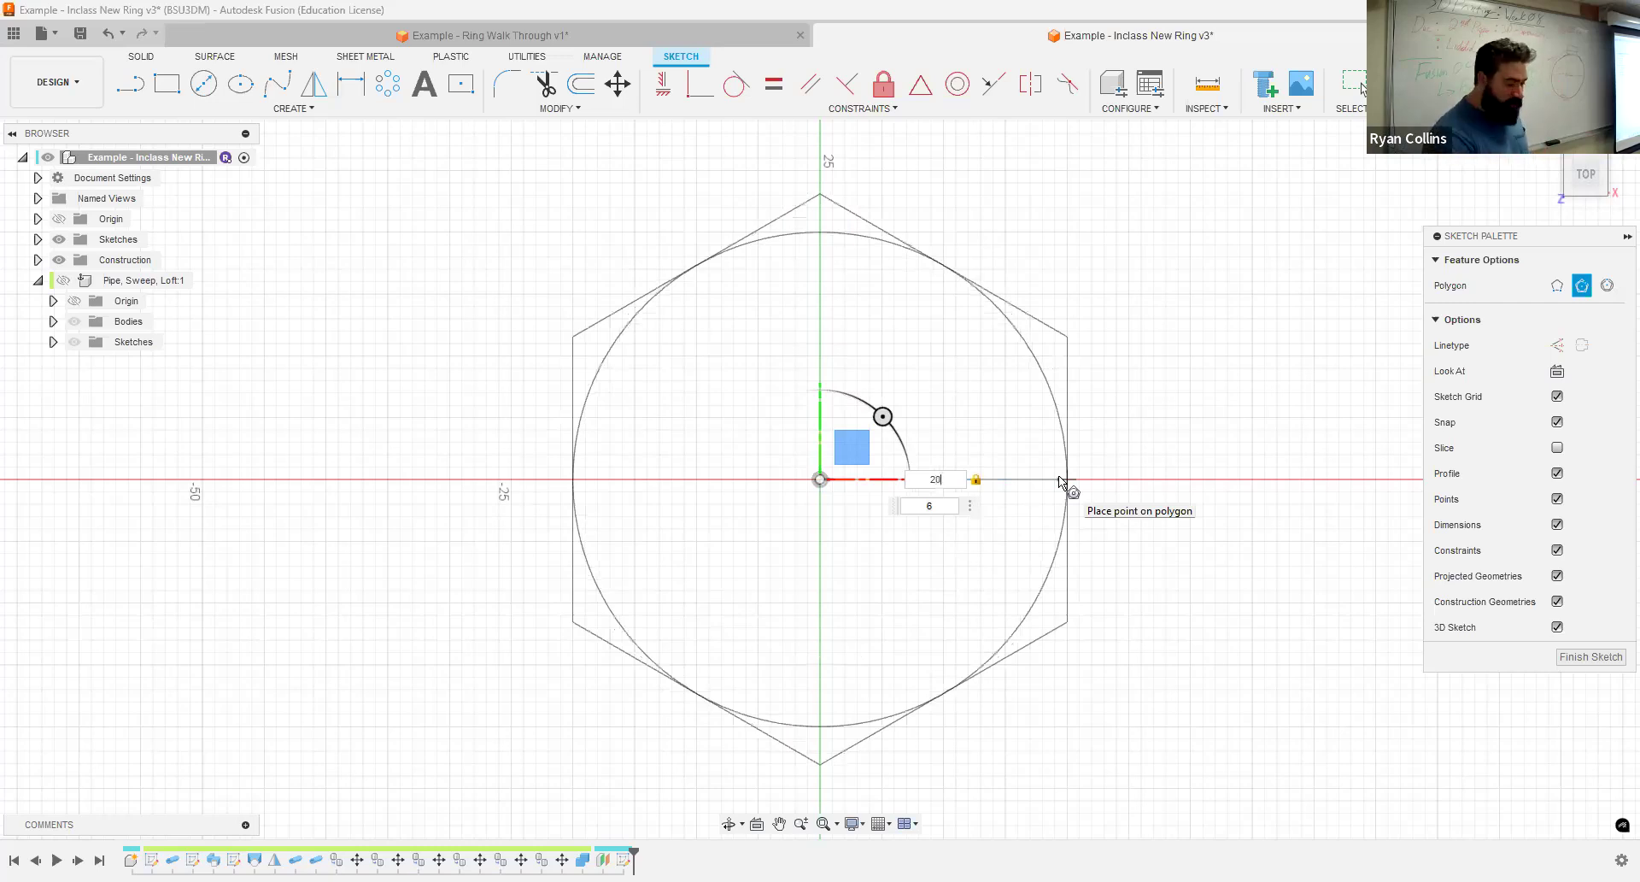
key("Tab")
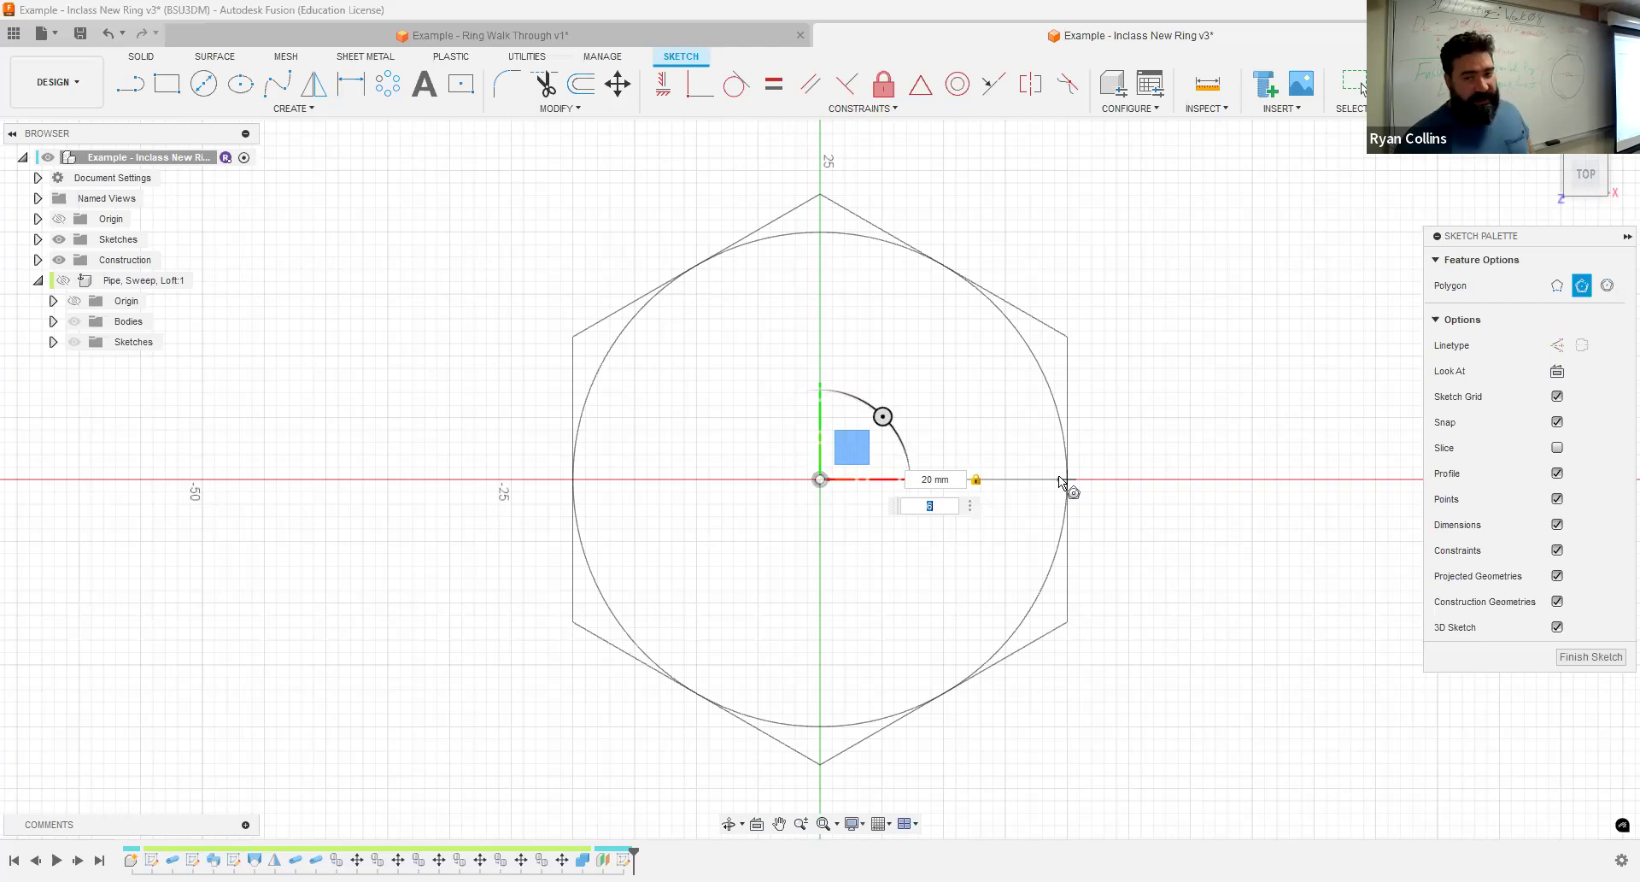
type("12")
key("BackSpace")
type("0")
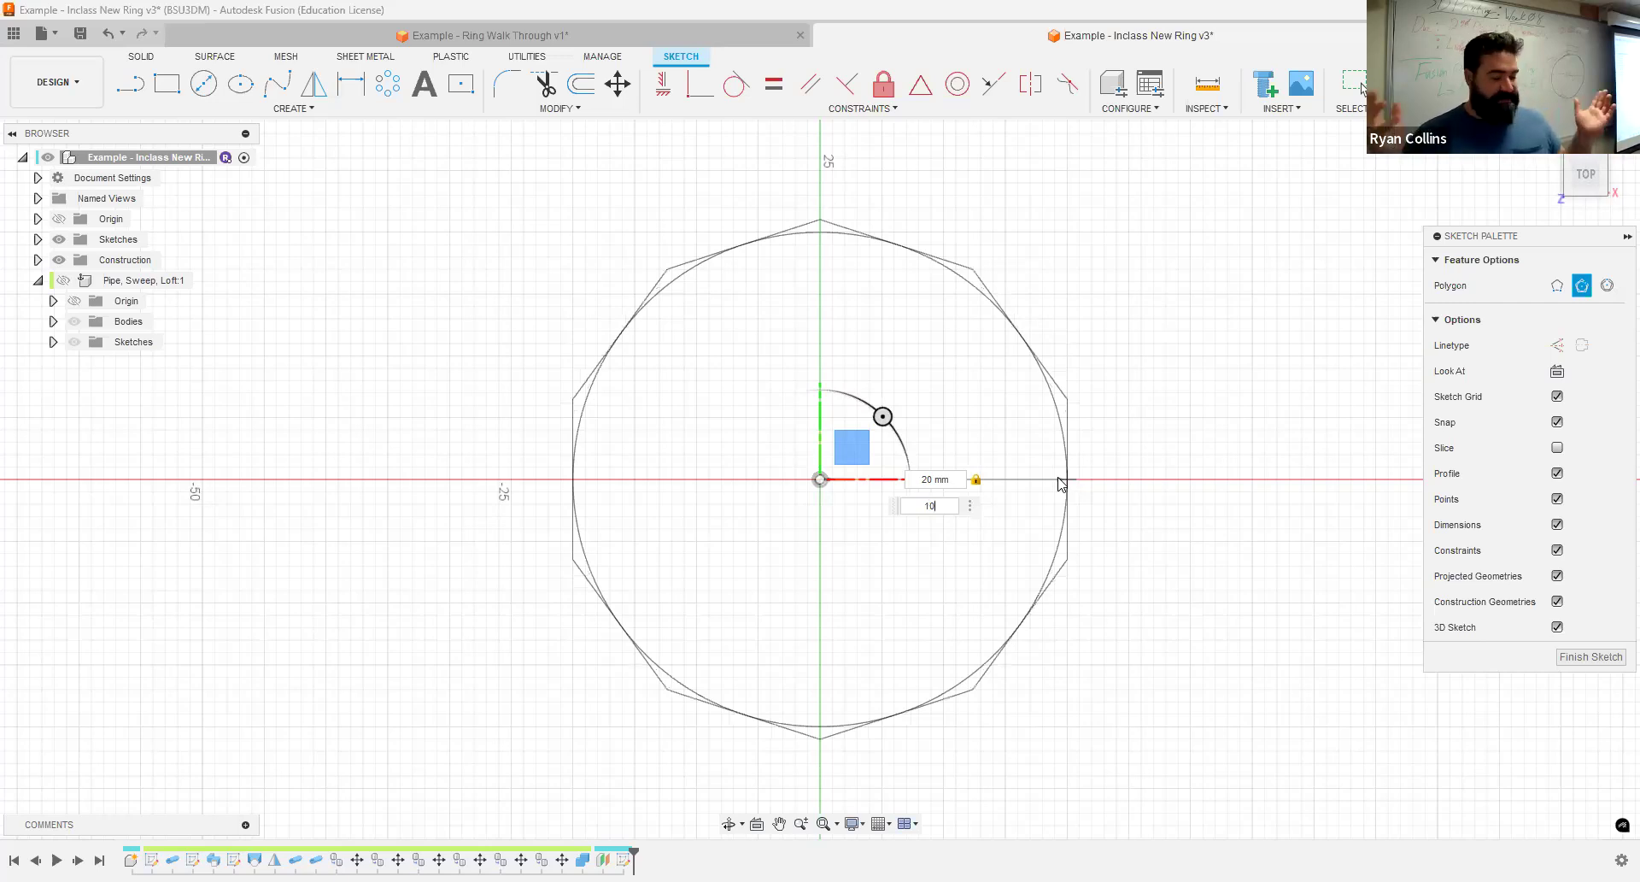
key("Return")
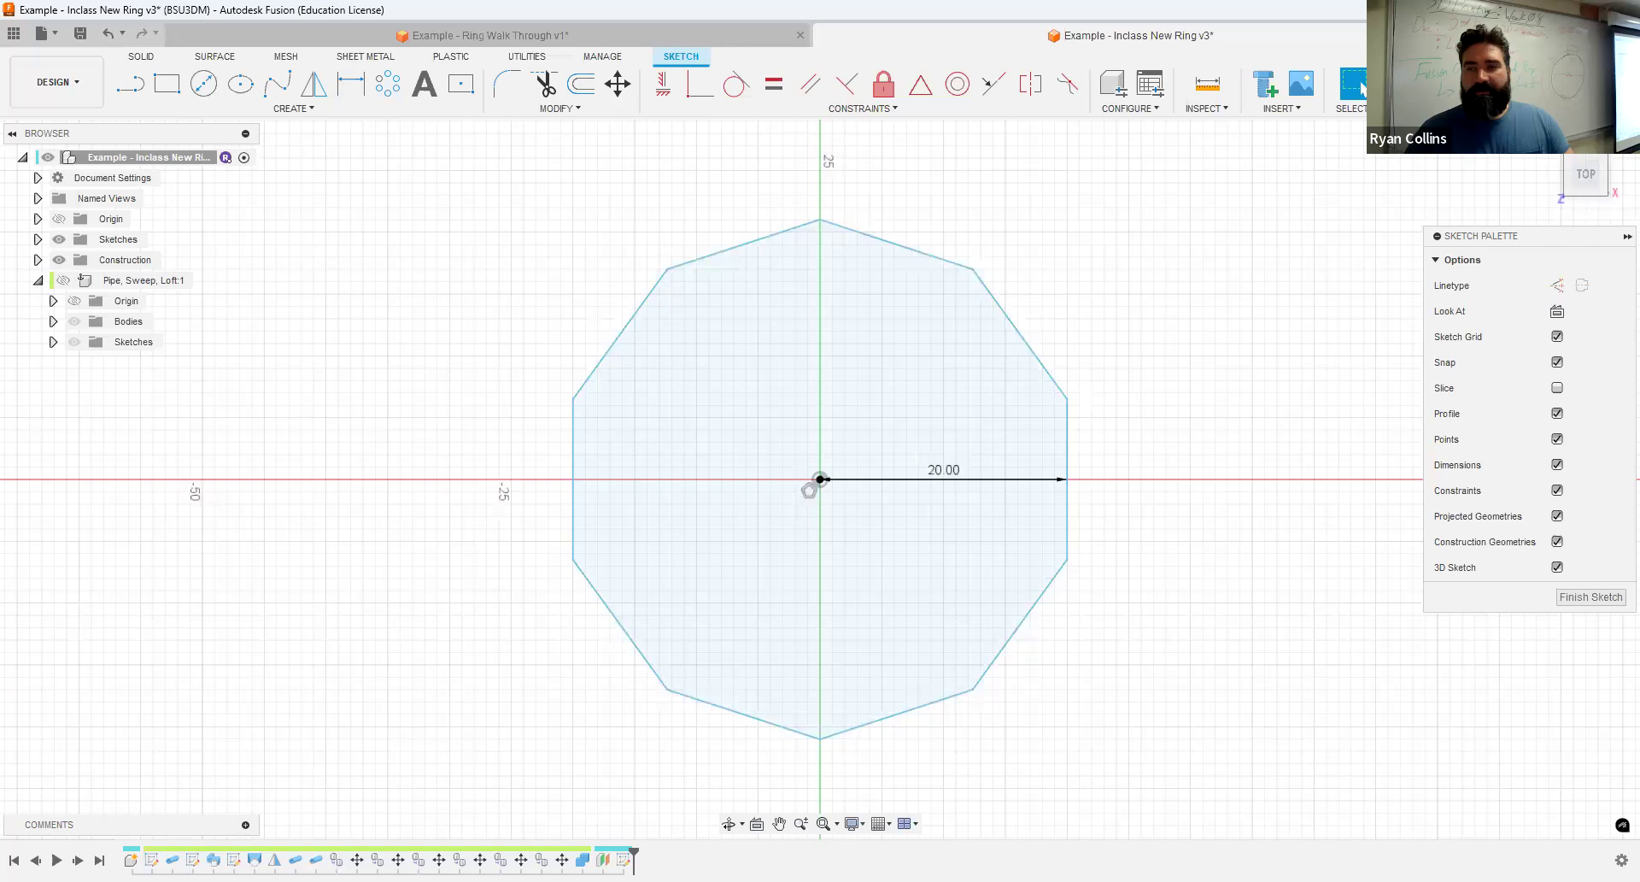
- Finish the polygon sketch and rename it as Ring Sketch
left_click(1408, 84)
left_click(37, 240)
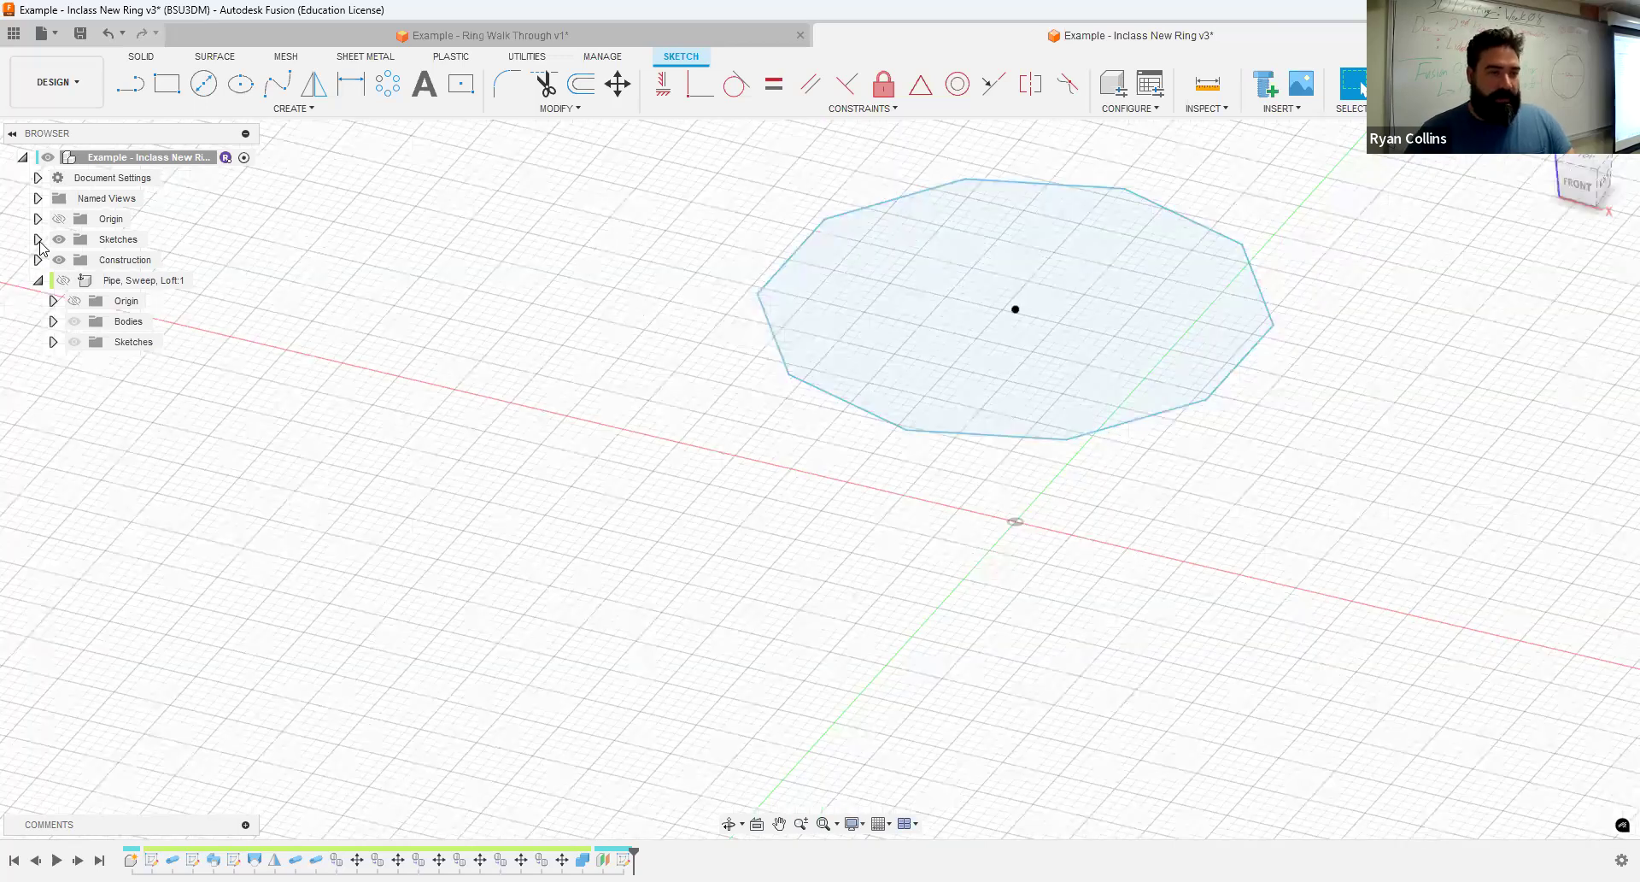
double_click(131, 259)
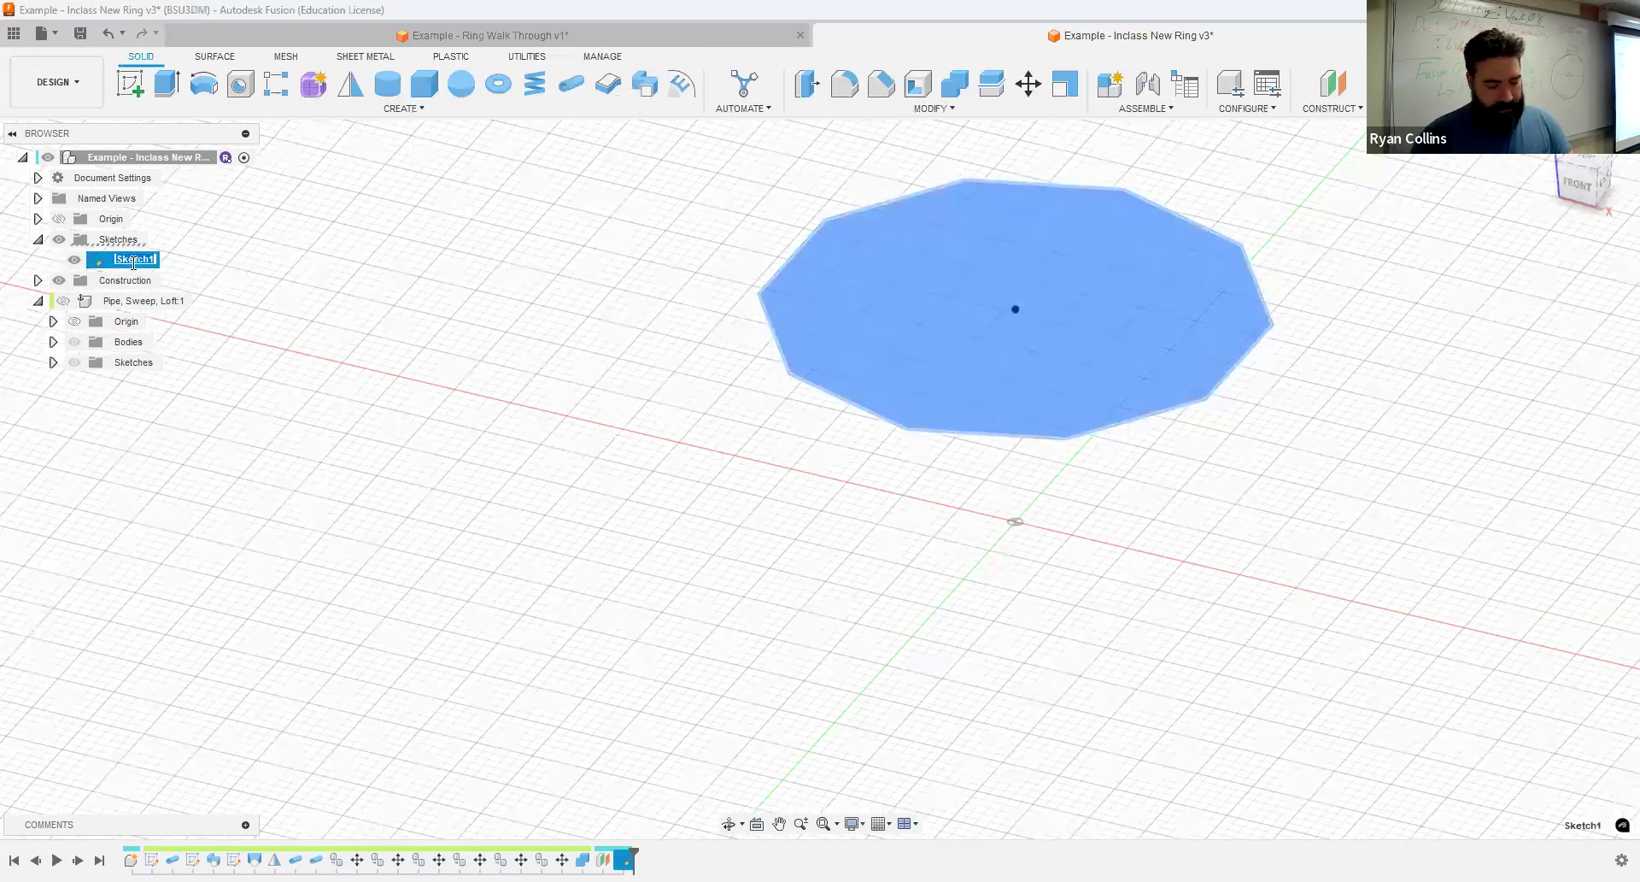
type("Ring Sketch")
key("Return")
- Extrude the ten-sided profile 1 mm upward as a new body
mouse_move(1268, 495)
middle_mouse_down()
mouse_move(1143, 501)
mouse_move(1151, 539)
middle_mouse_up()
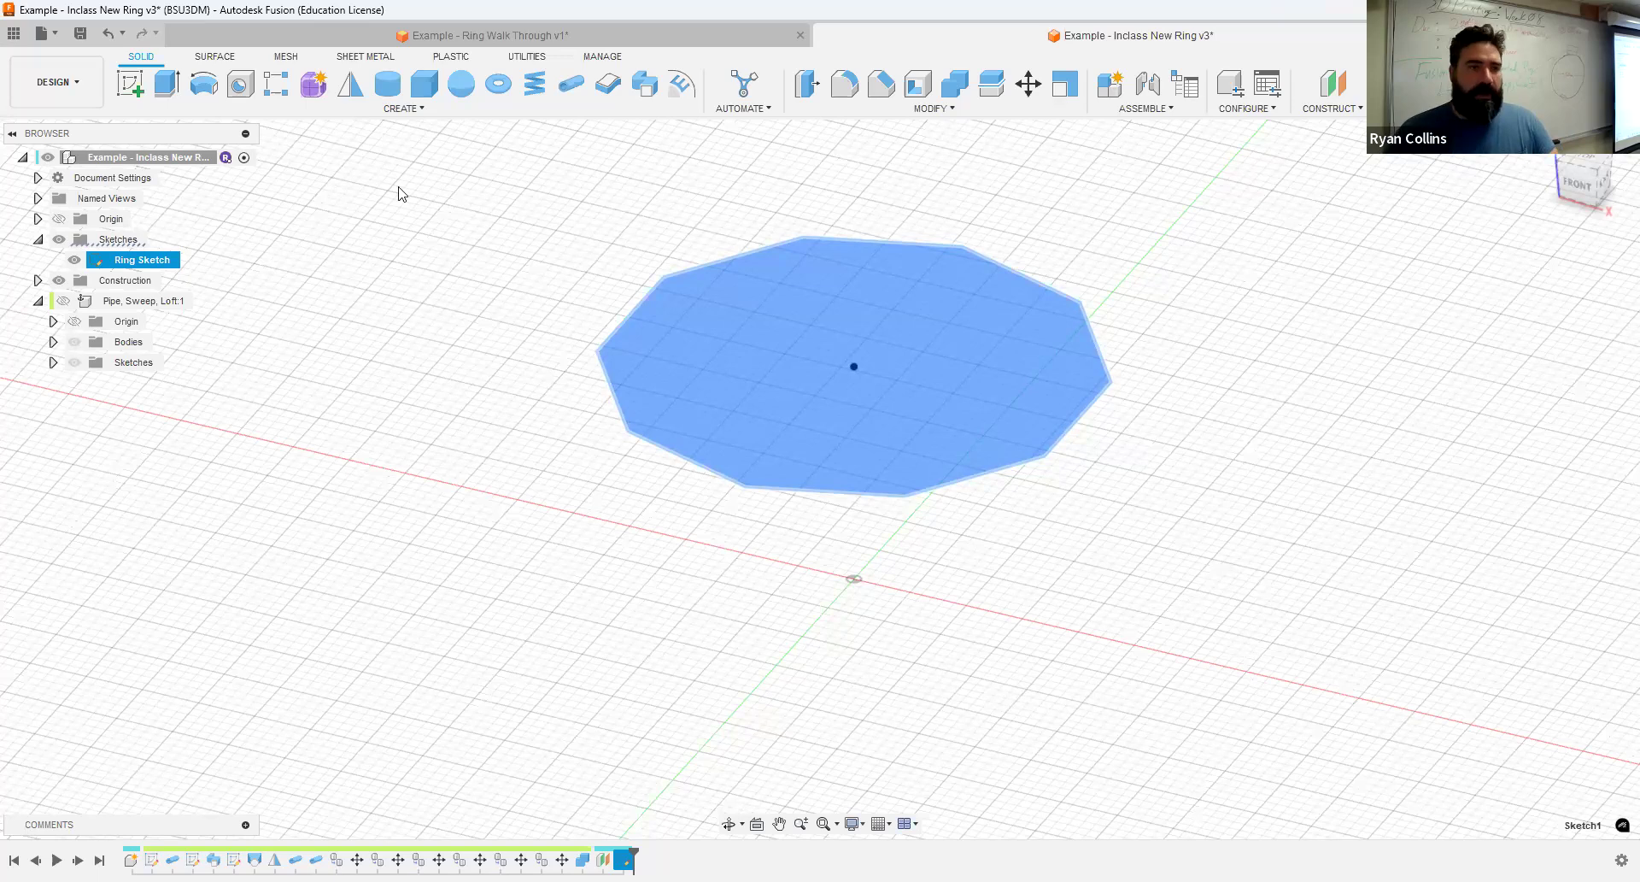
left_click(168, 83)
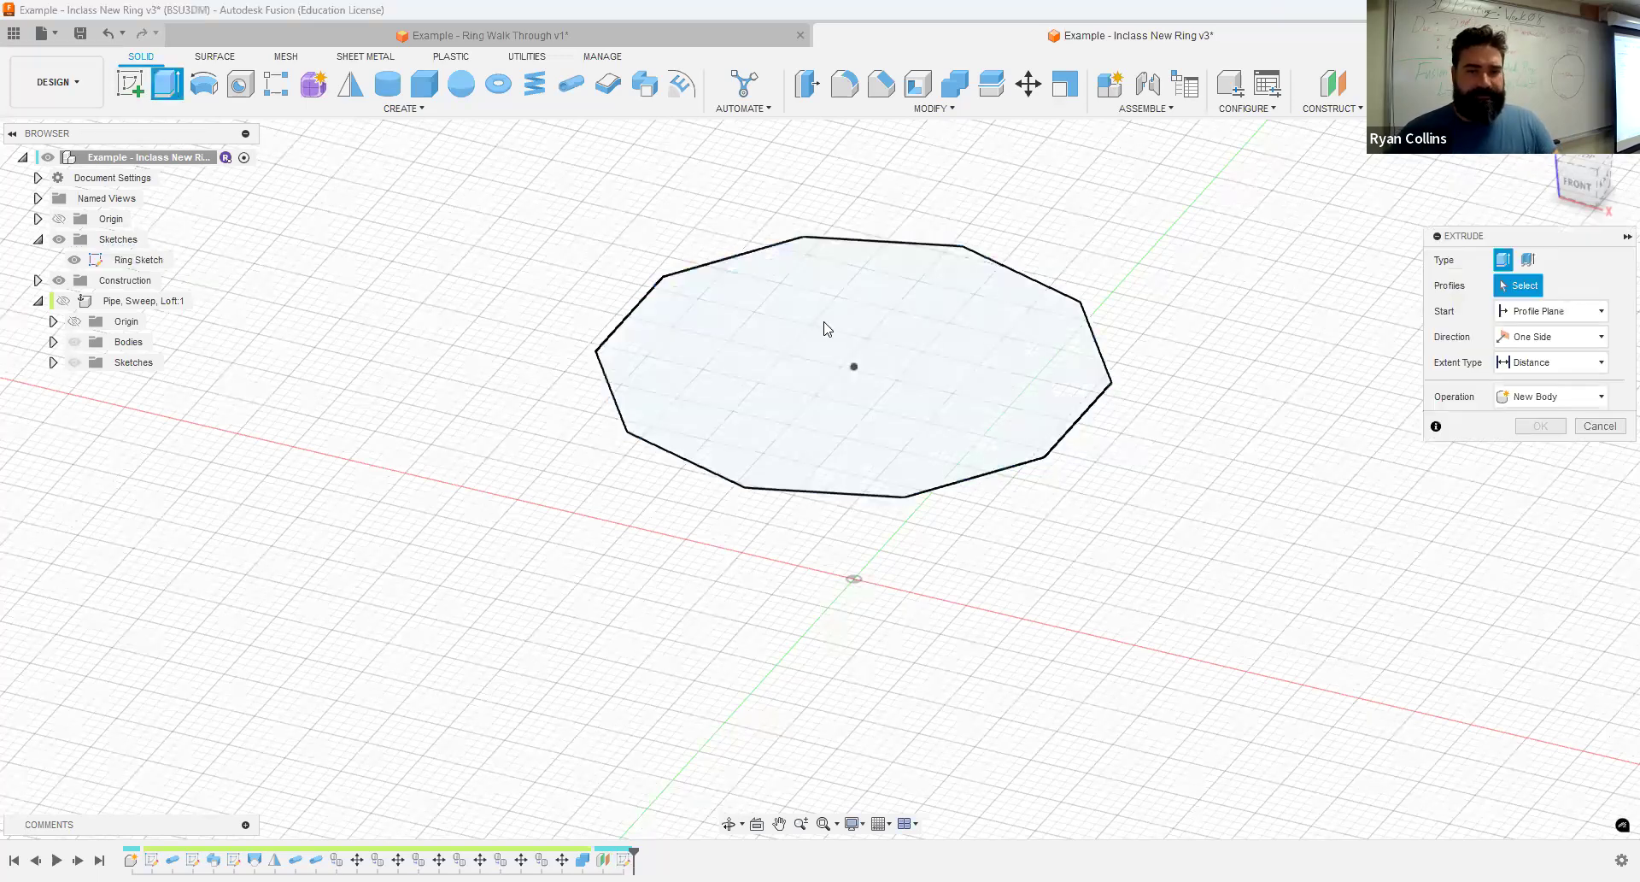
left_click(1010, 254)
type("1")
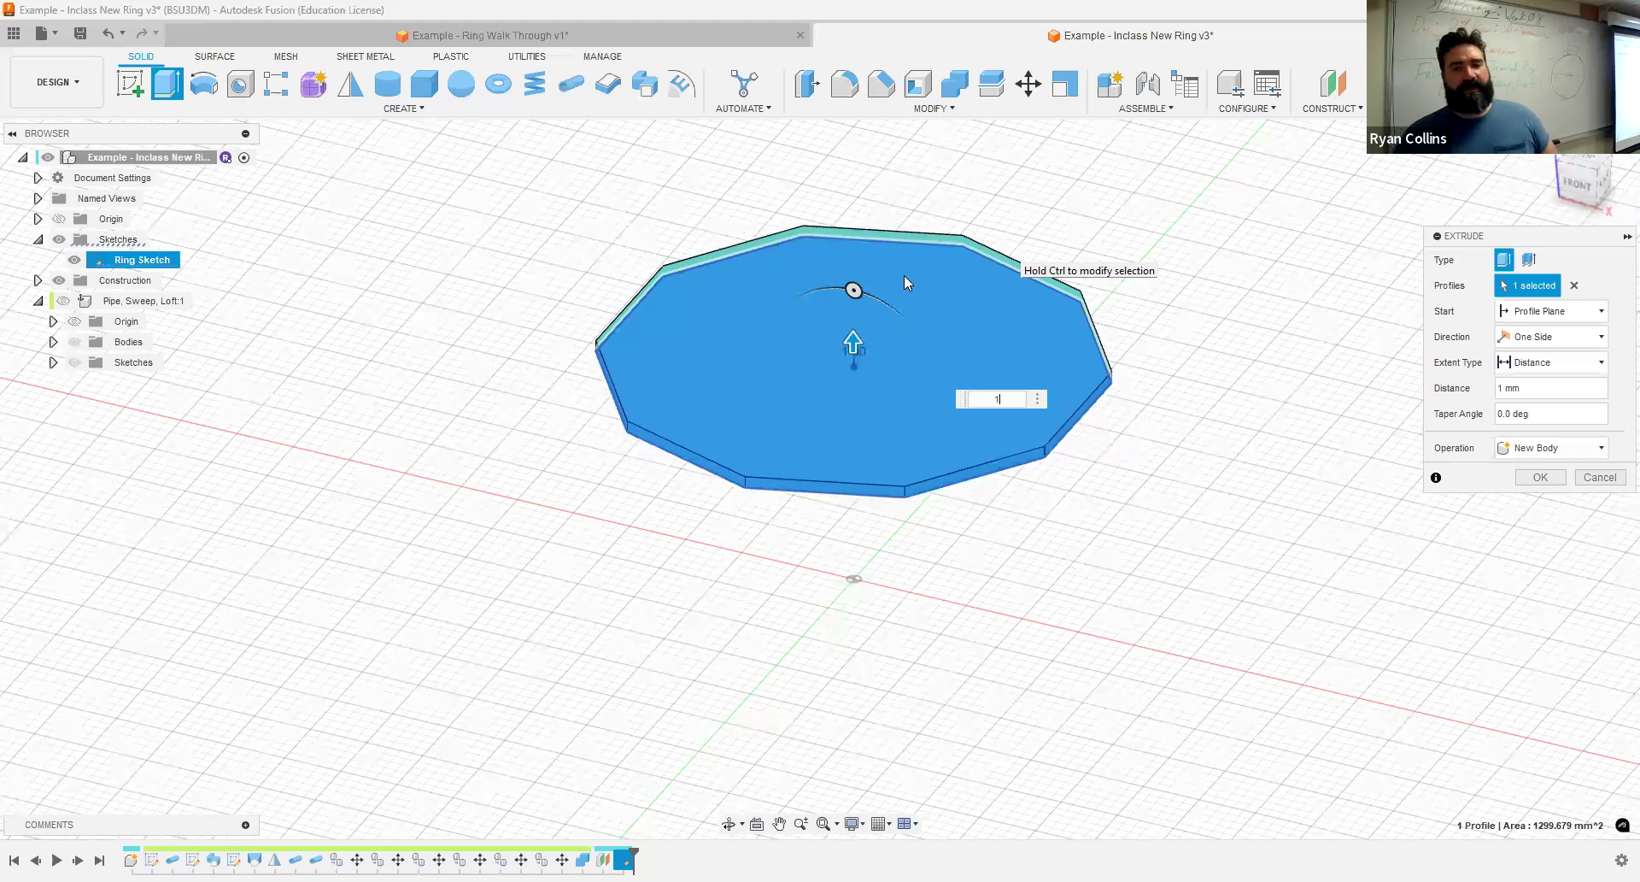
key("Return")
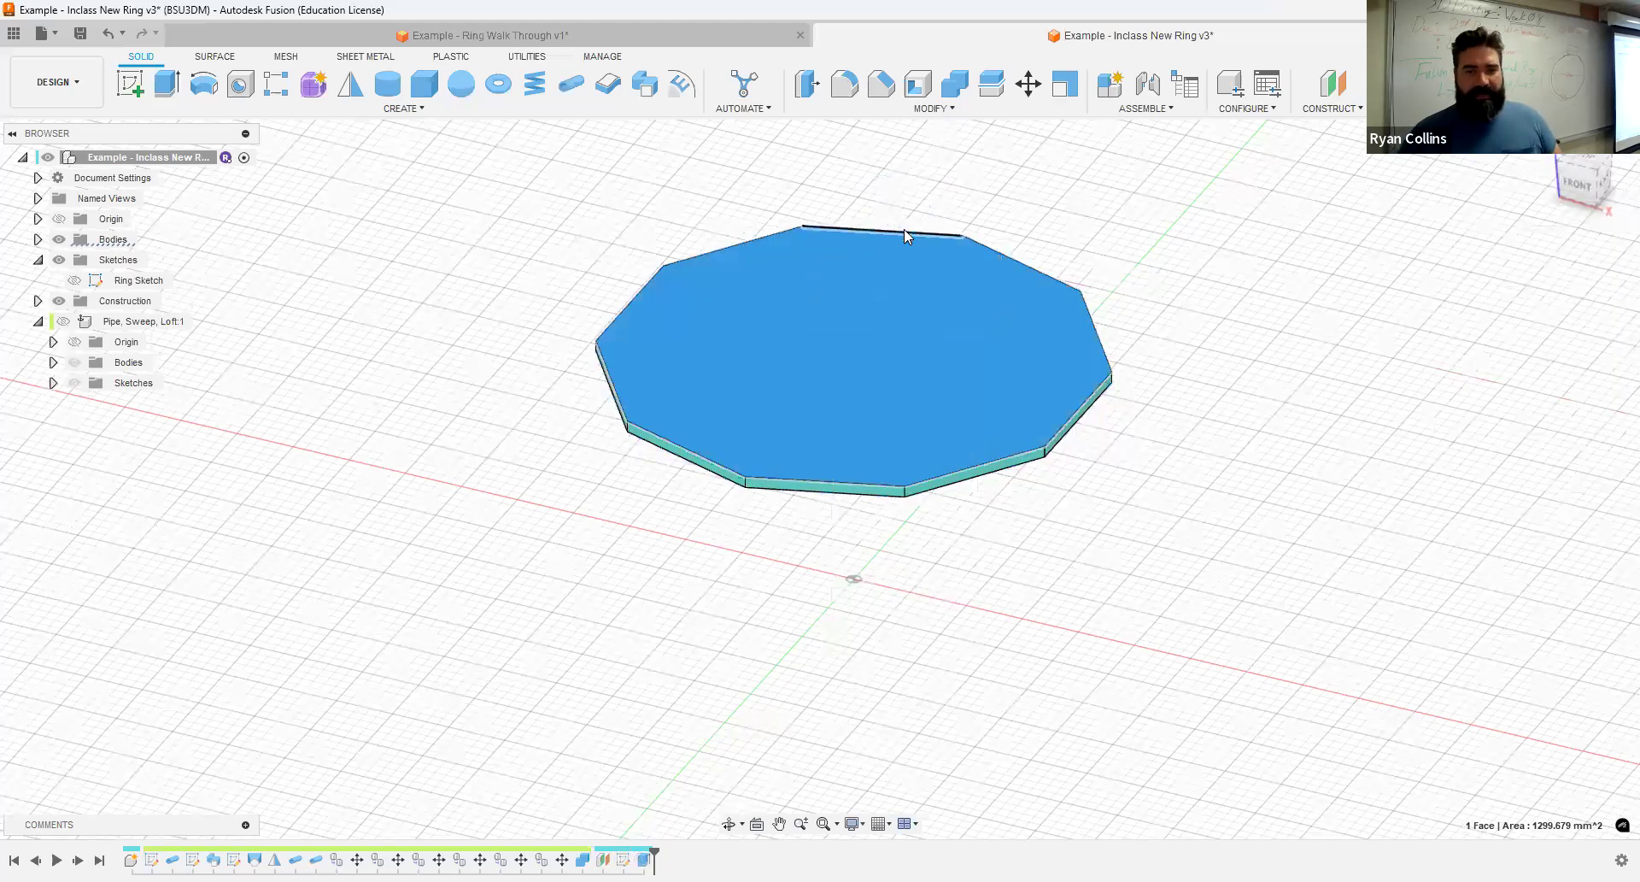
- Extrude the top face of the ten-sided body upward 8 mm with a -42 degree taper, joined to the body
key("e")
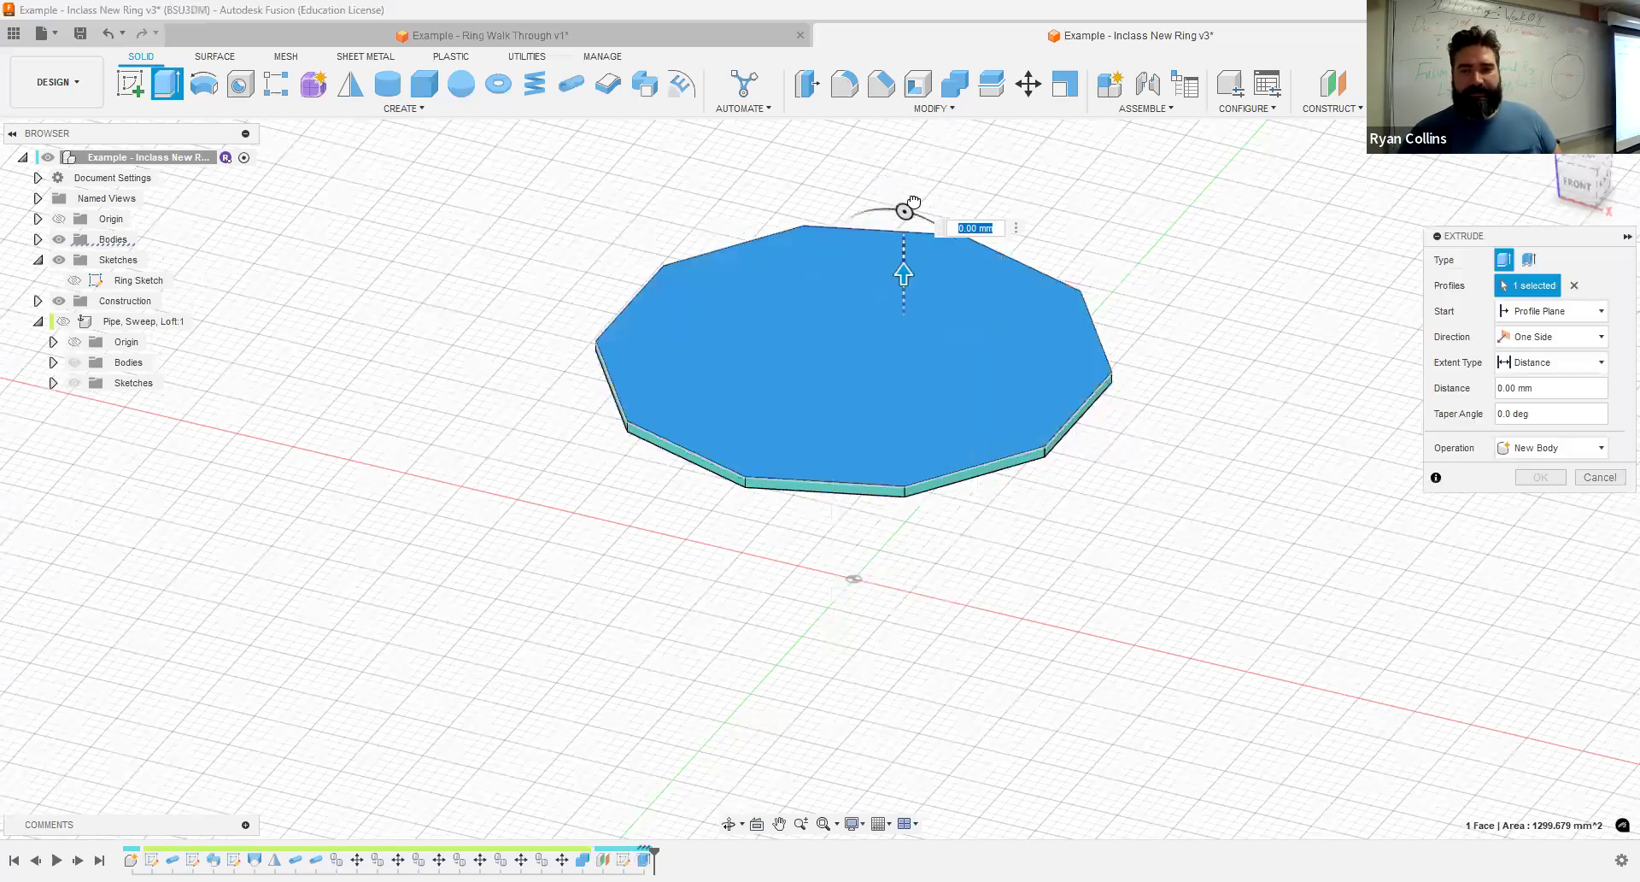
left_click_drag(905, 267, 908, 193)
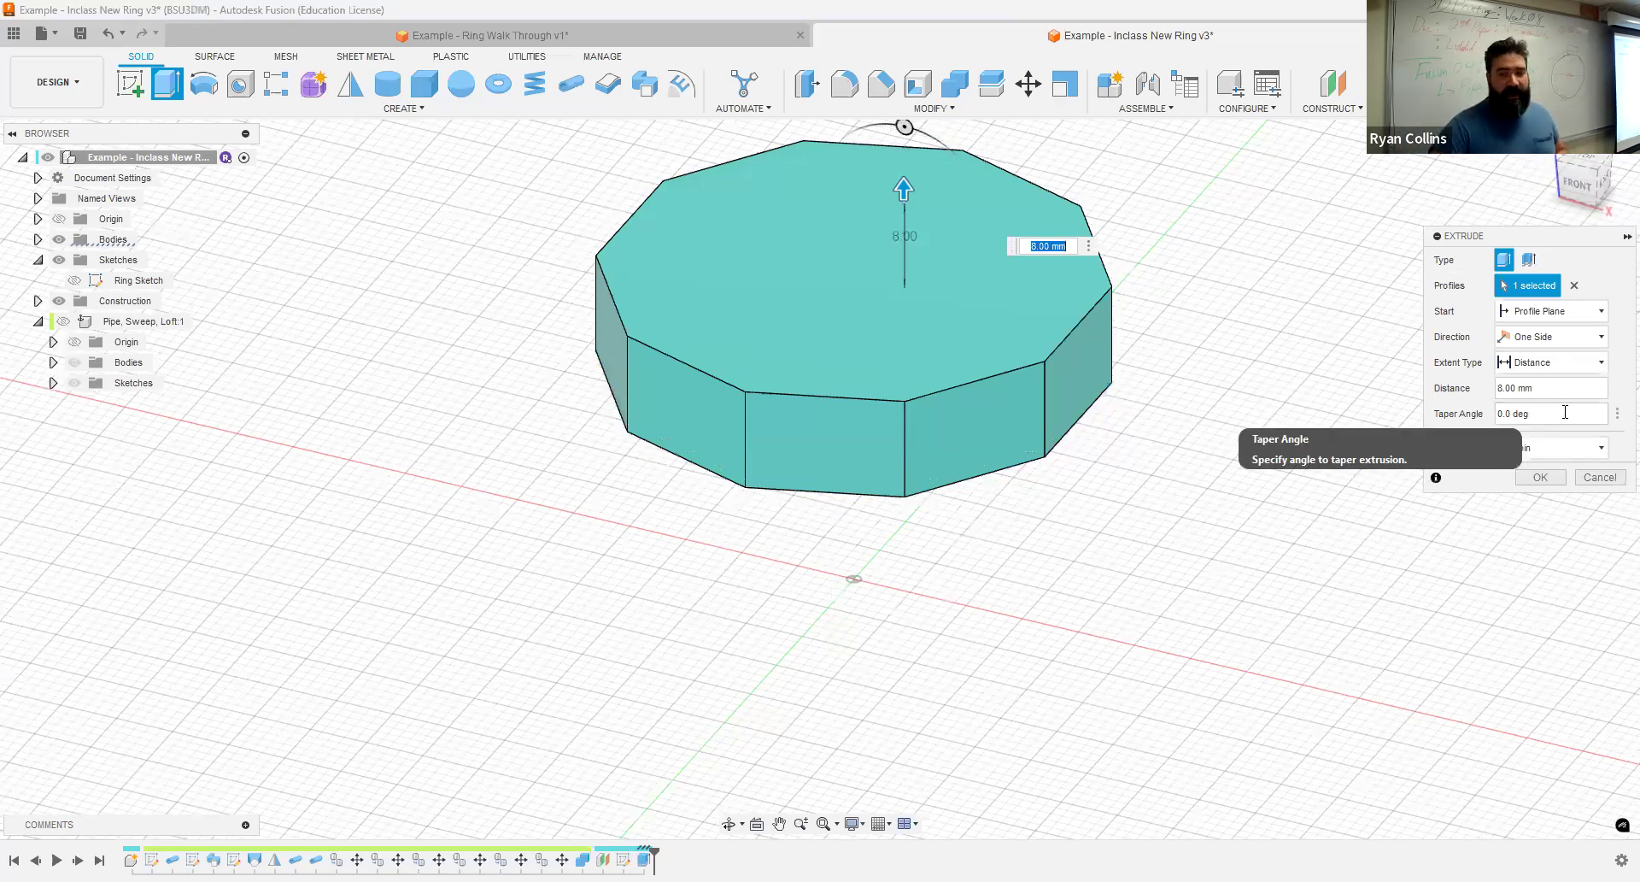
left_click(1461, 417)
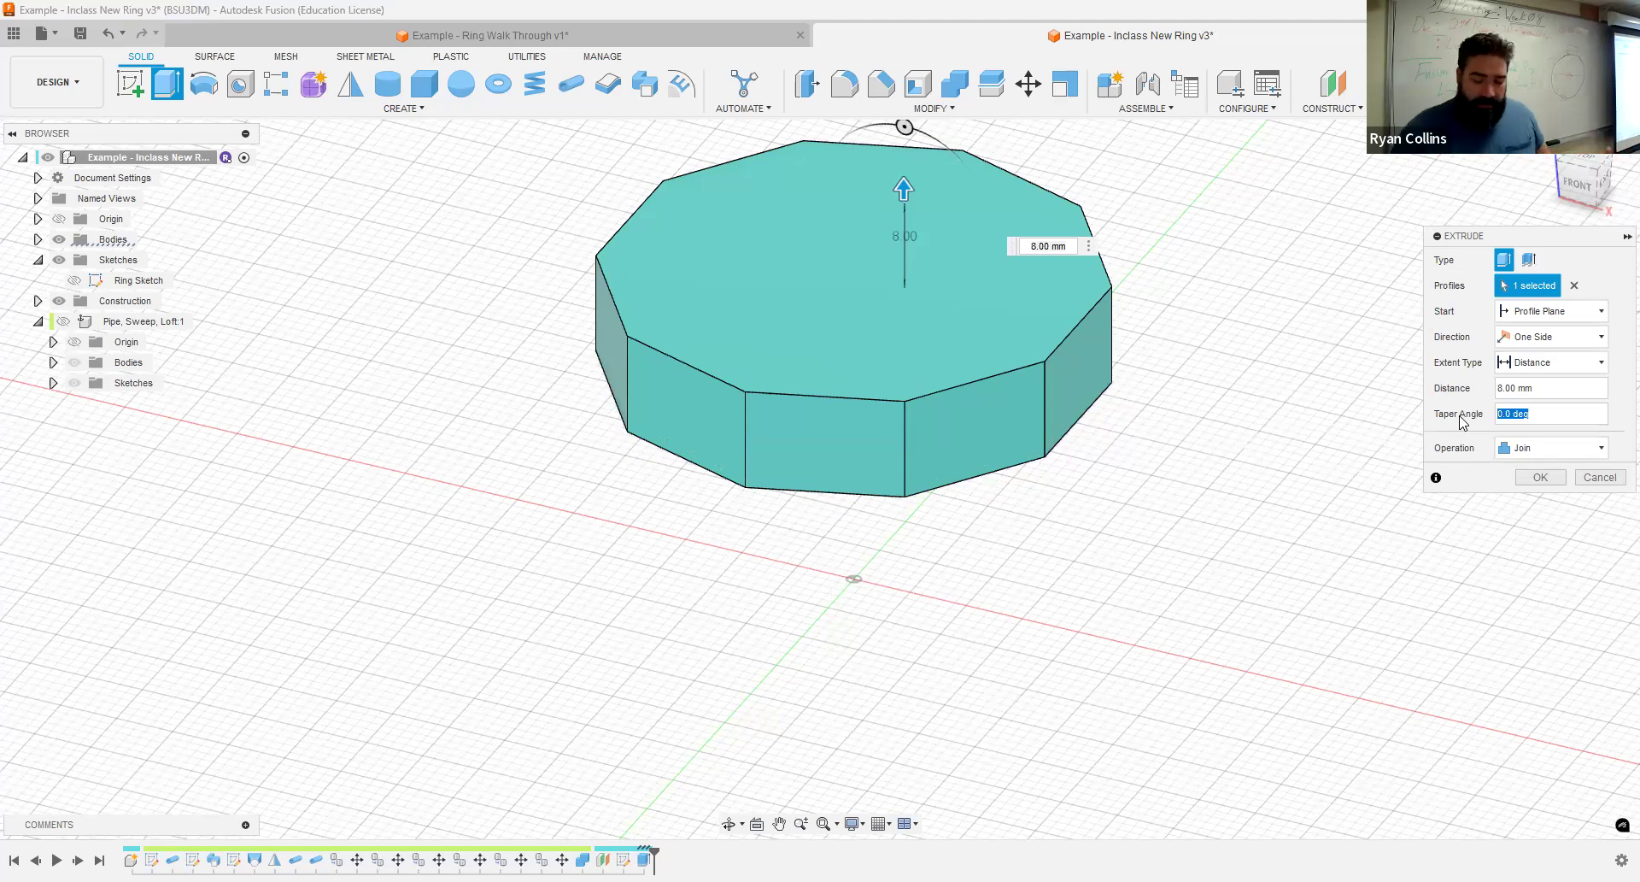
type("42")
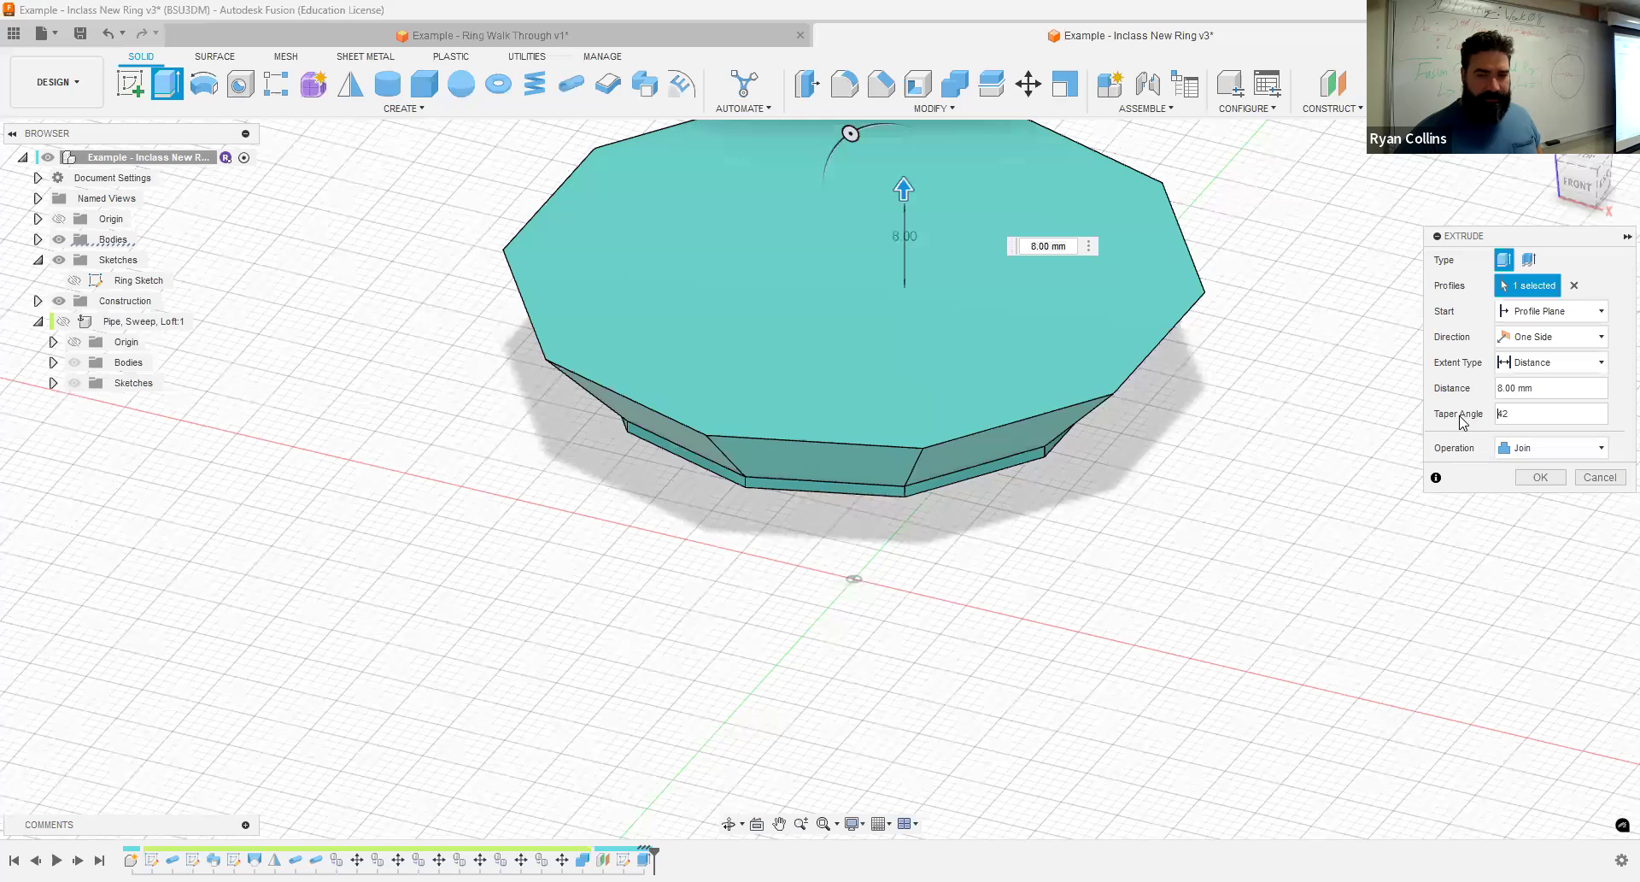
type("-")
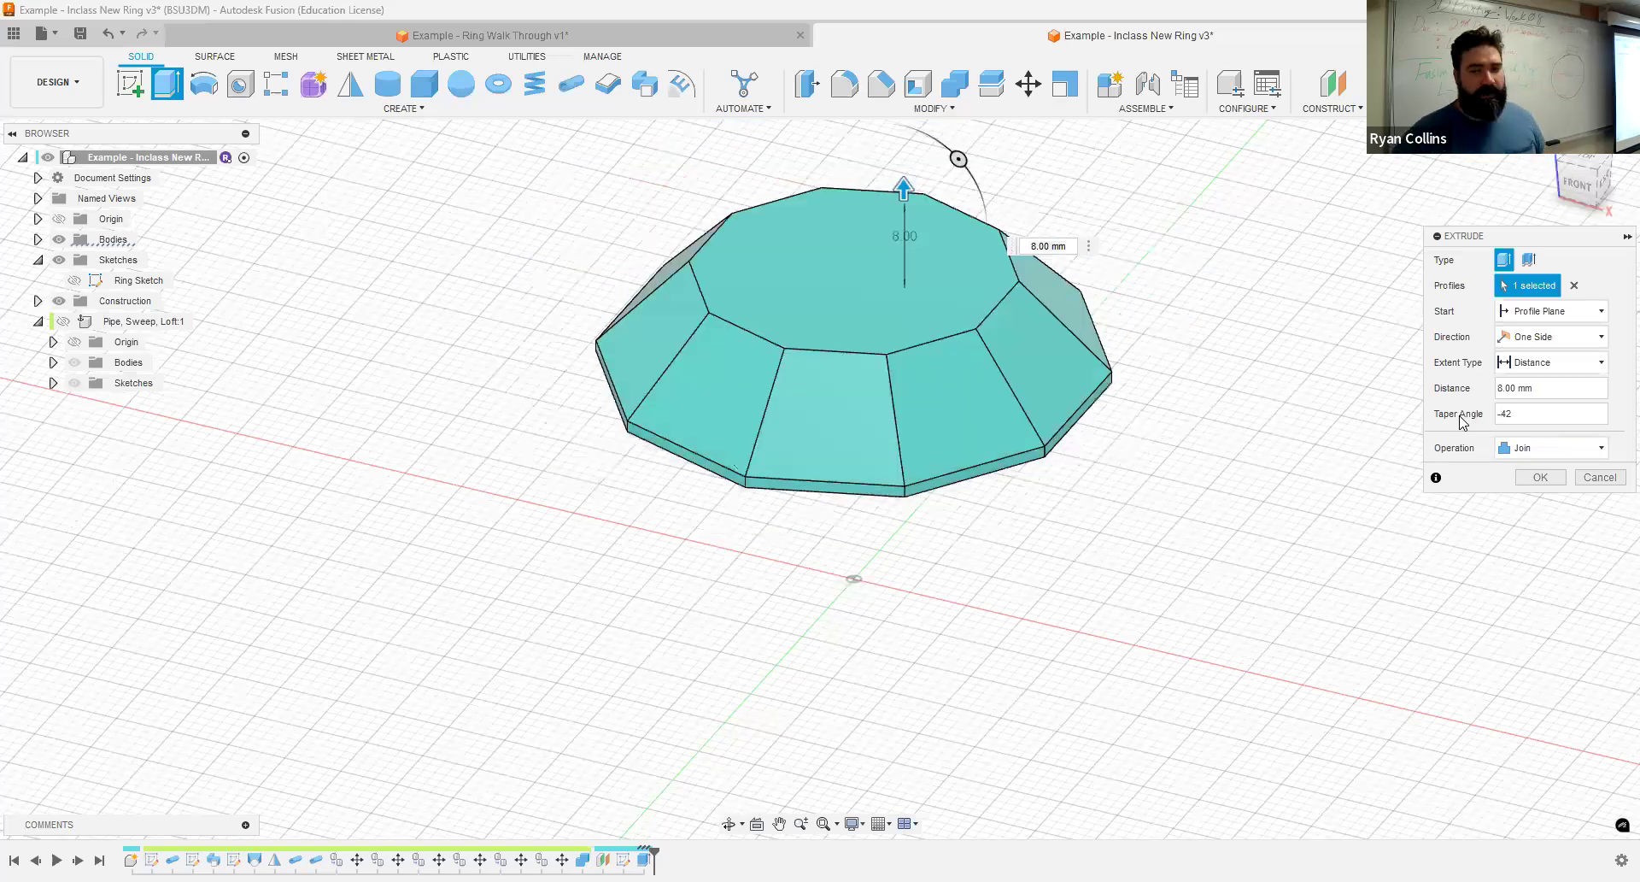
left_click(1525, 476)
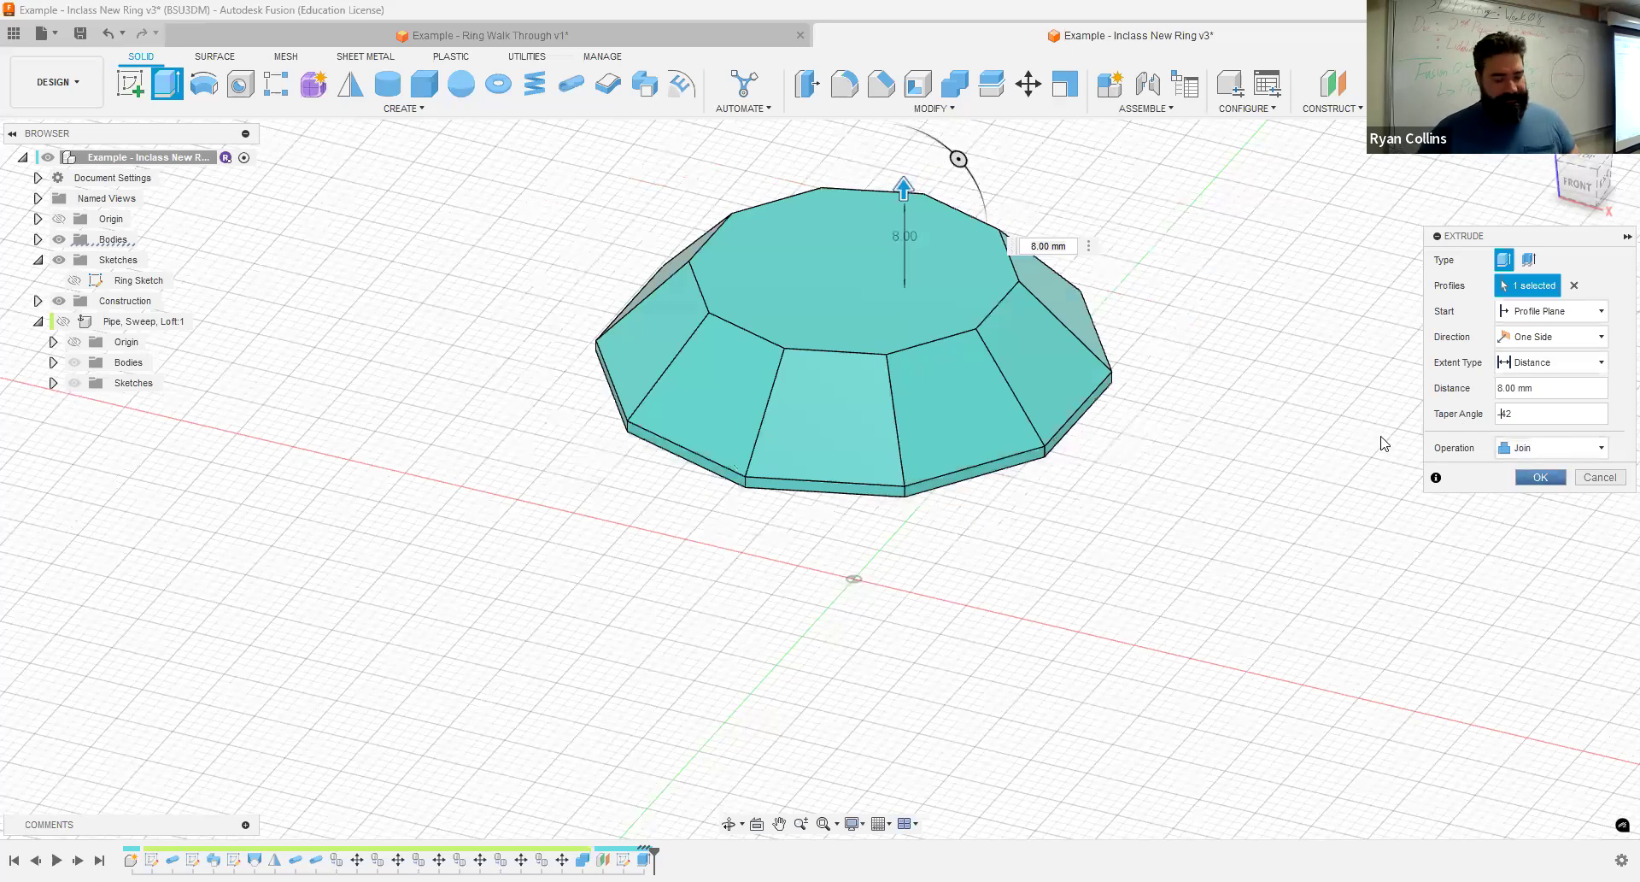
- Extrude the underside face of the jewel downward 20 mm with a -42 degree taper, joined to the body
middle_click_drag(1318, 414, 1321, 375, "shift")
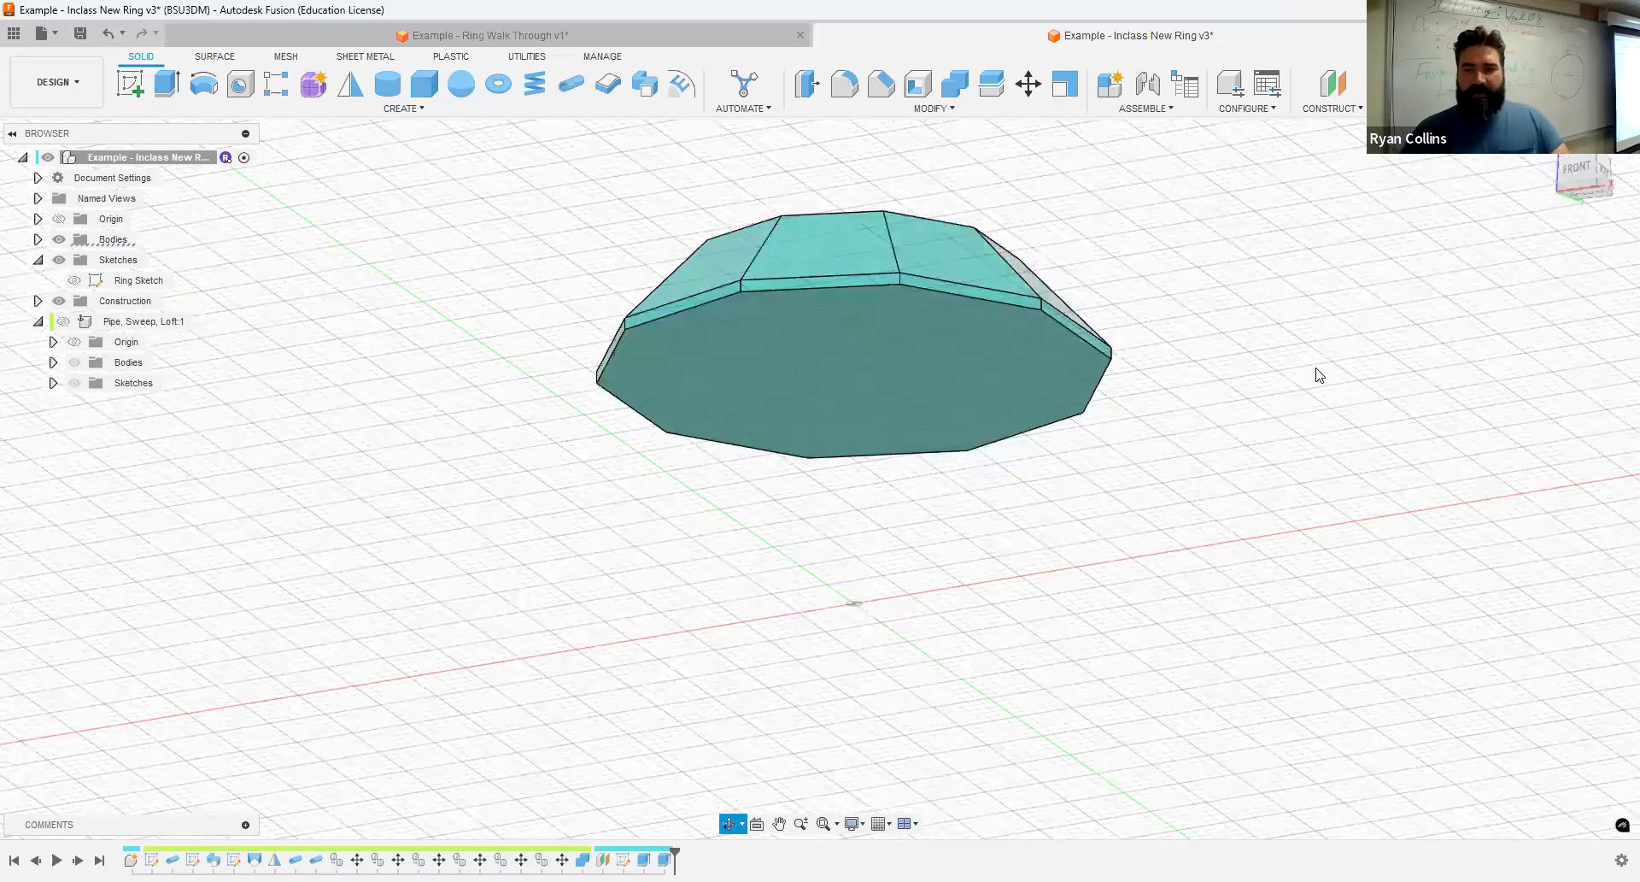
right_click(1317, 402)
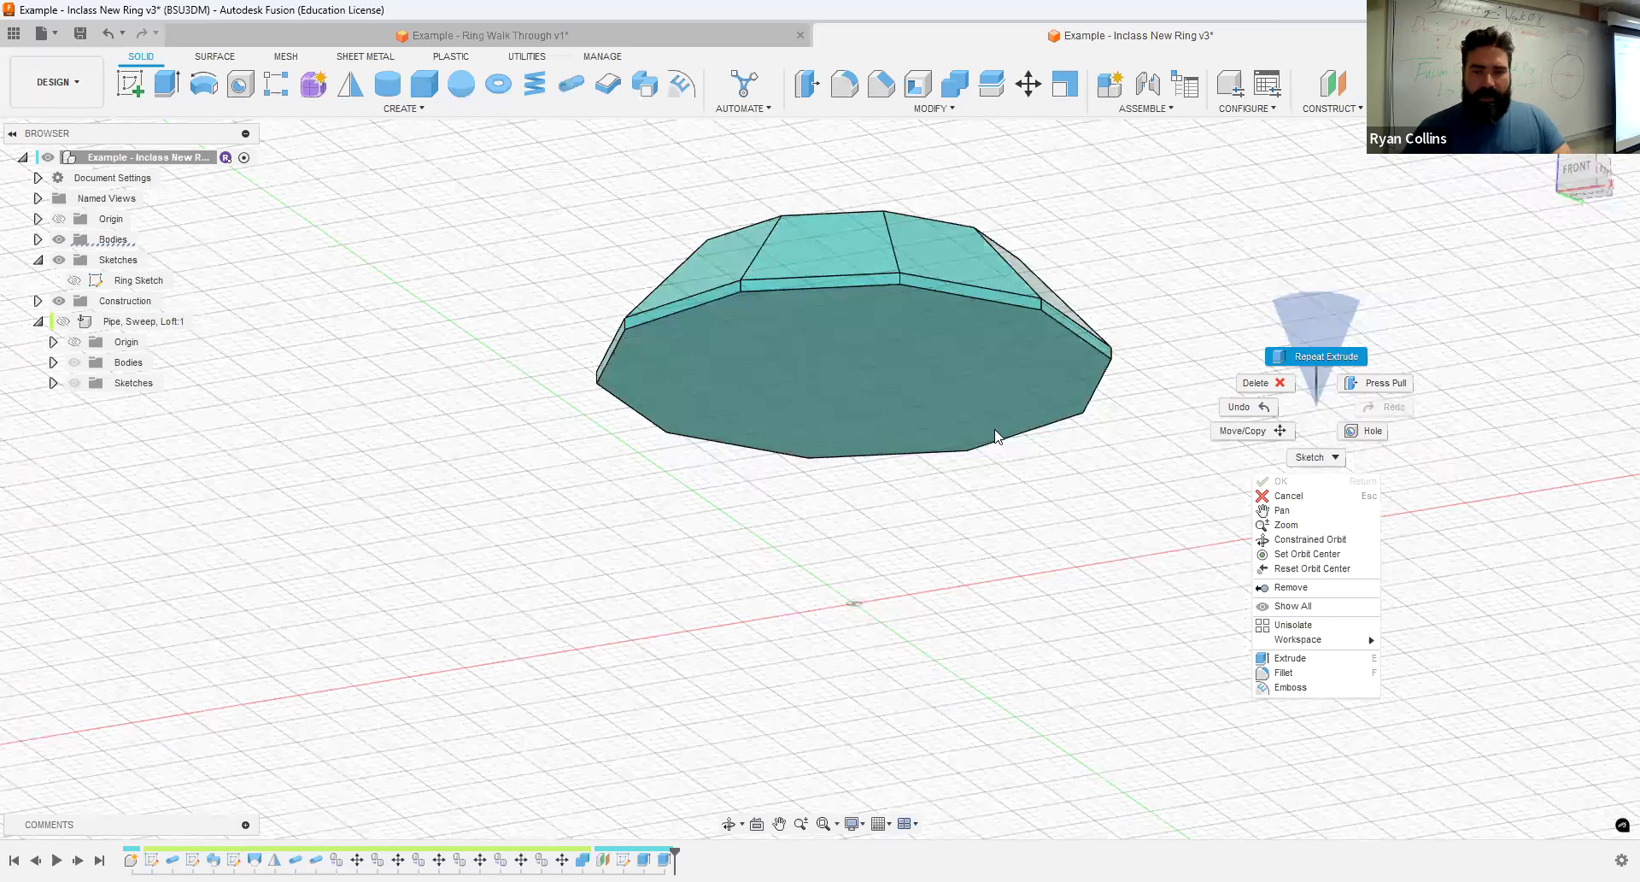
left_click(1006, 404)
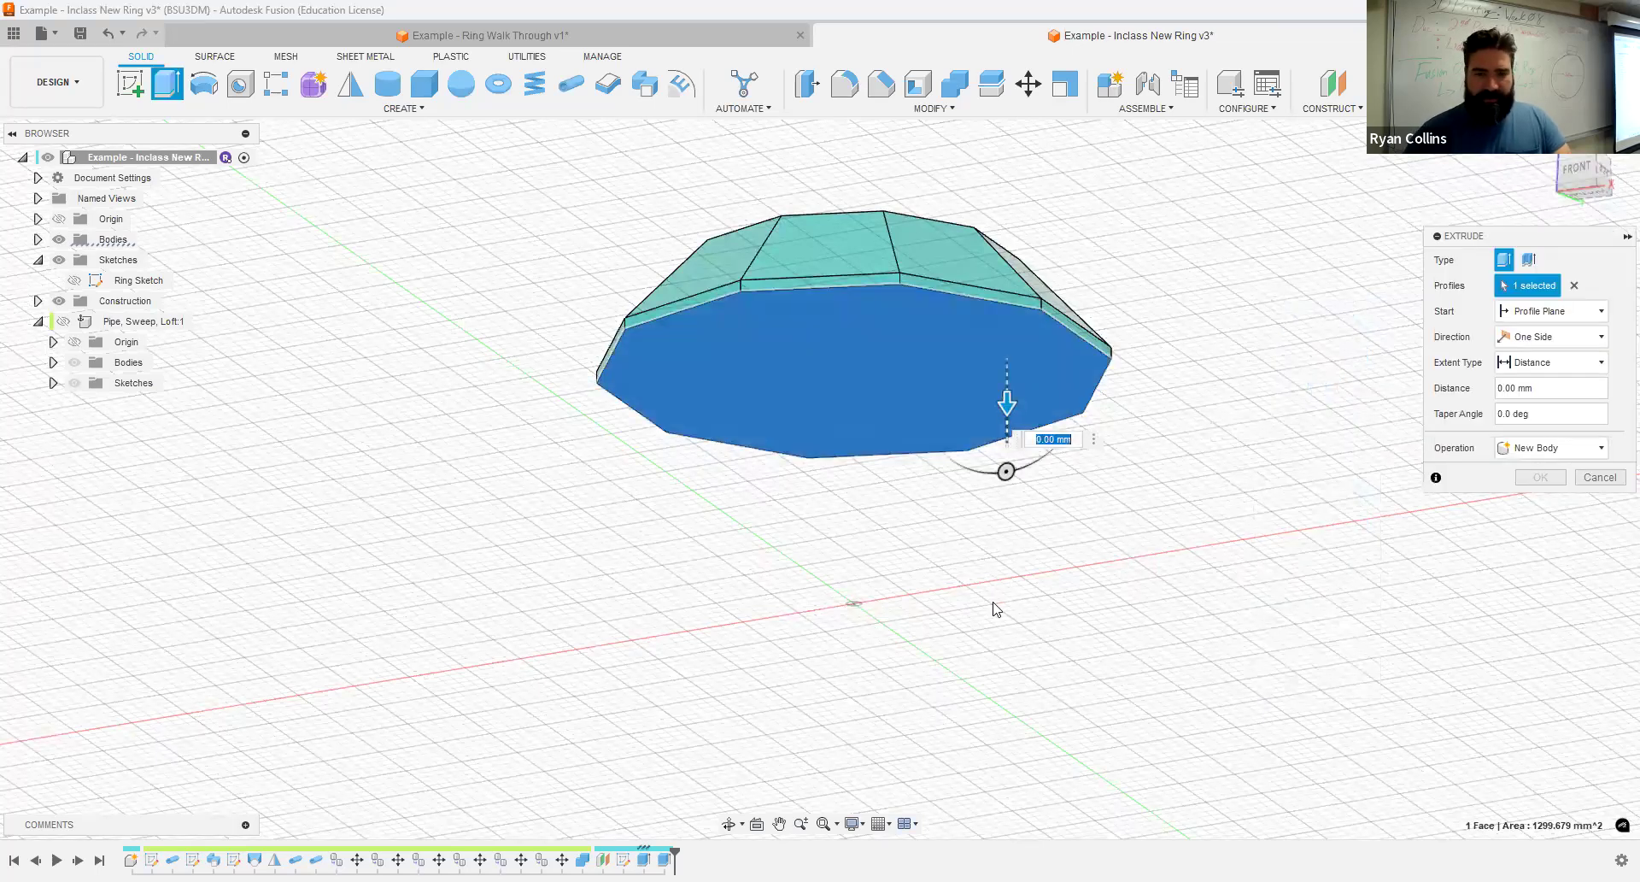
type("20")
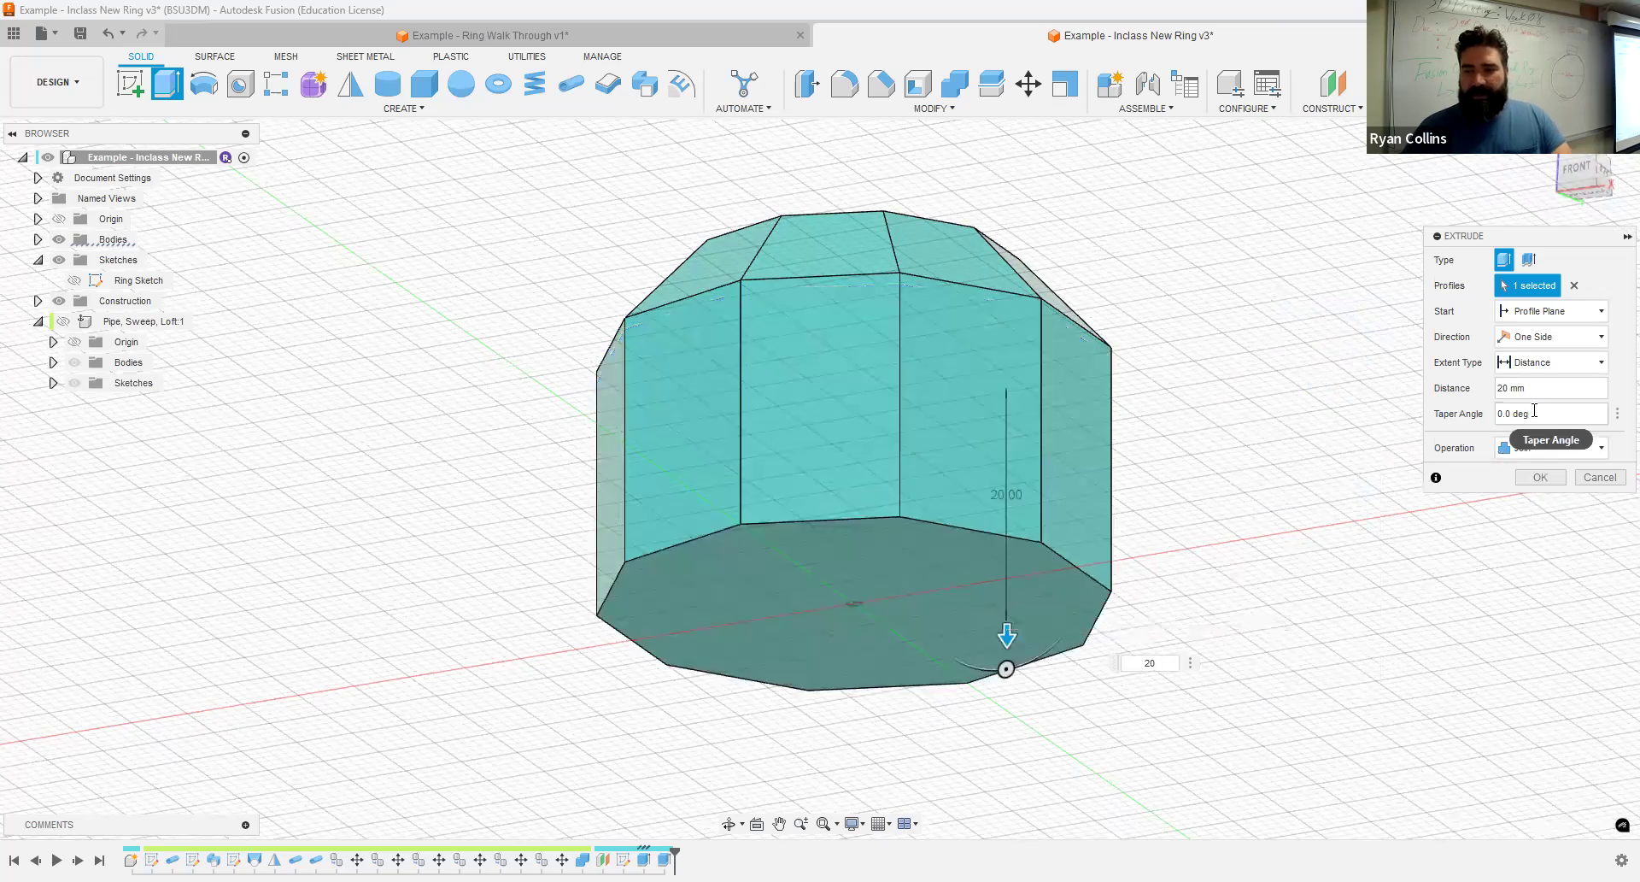
left_click(1473, 415)
type("-")
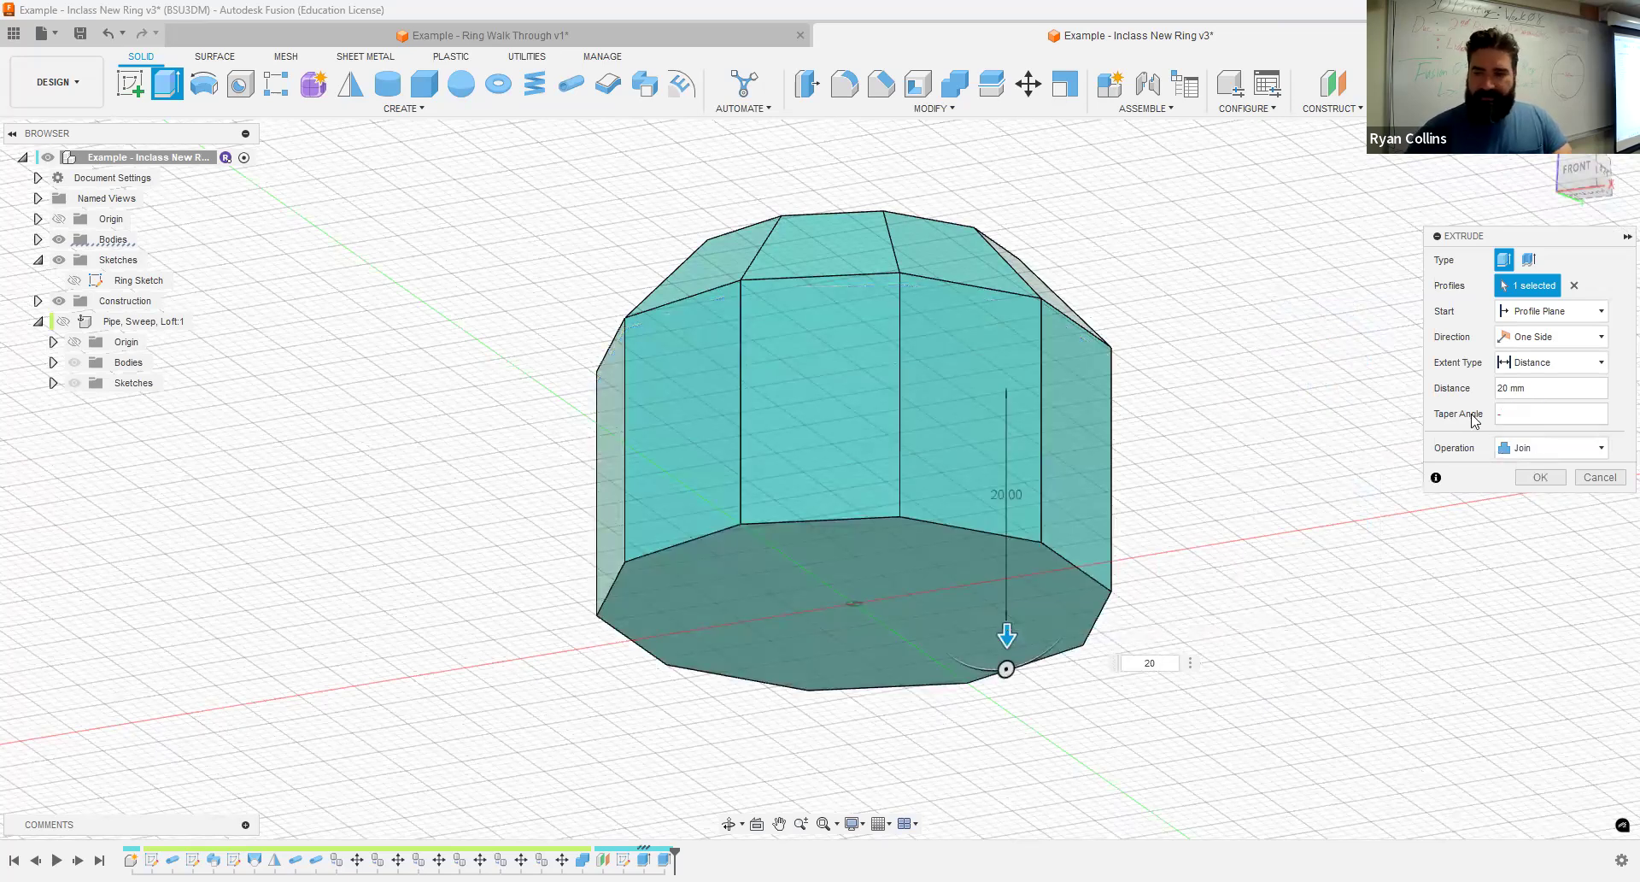
type("42")
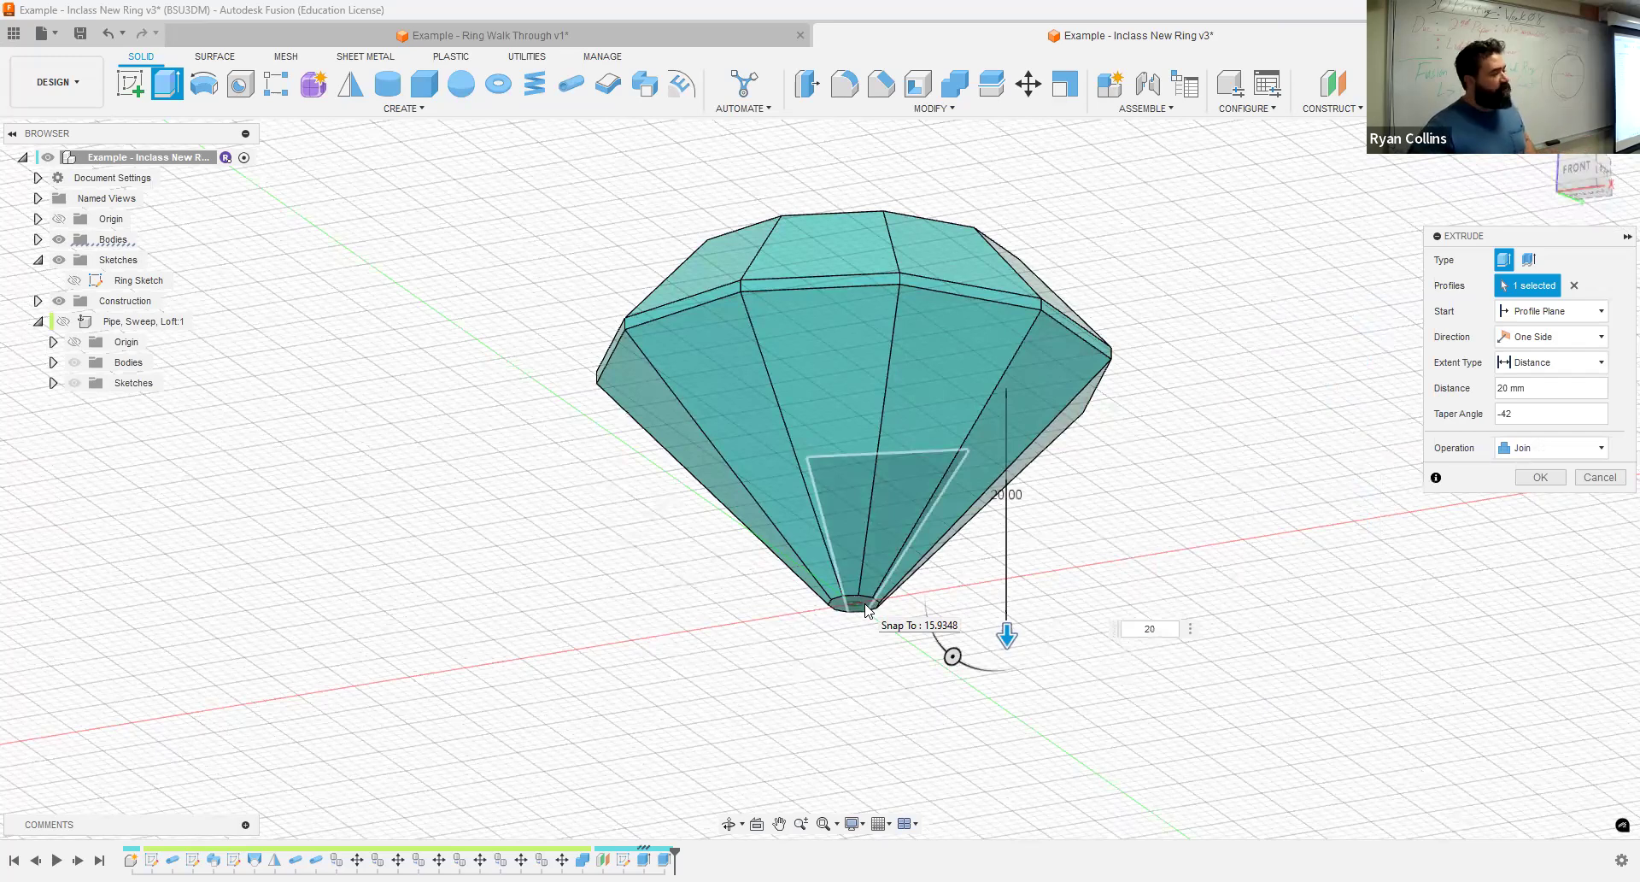
left_click(1560, 477)
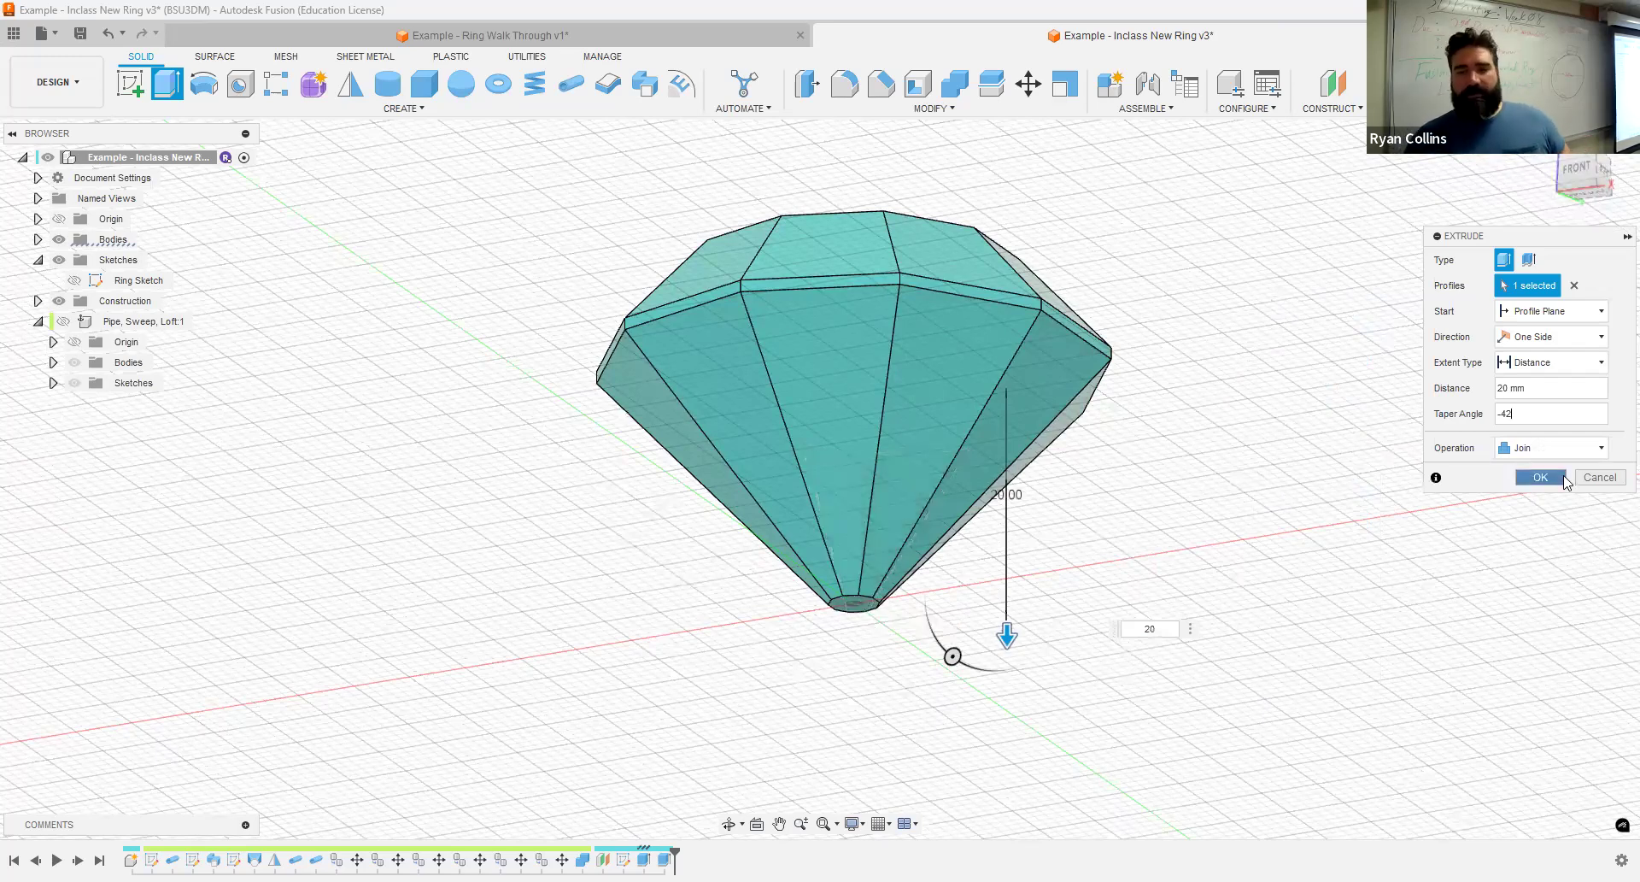
- Examine the jewel's upper facets and compare them with the finished jewel in the Example - Ring Walk Through document
middle_click_drag(1350, 453, 1347, 531, "shift")
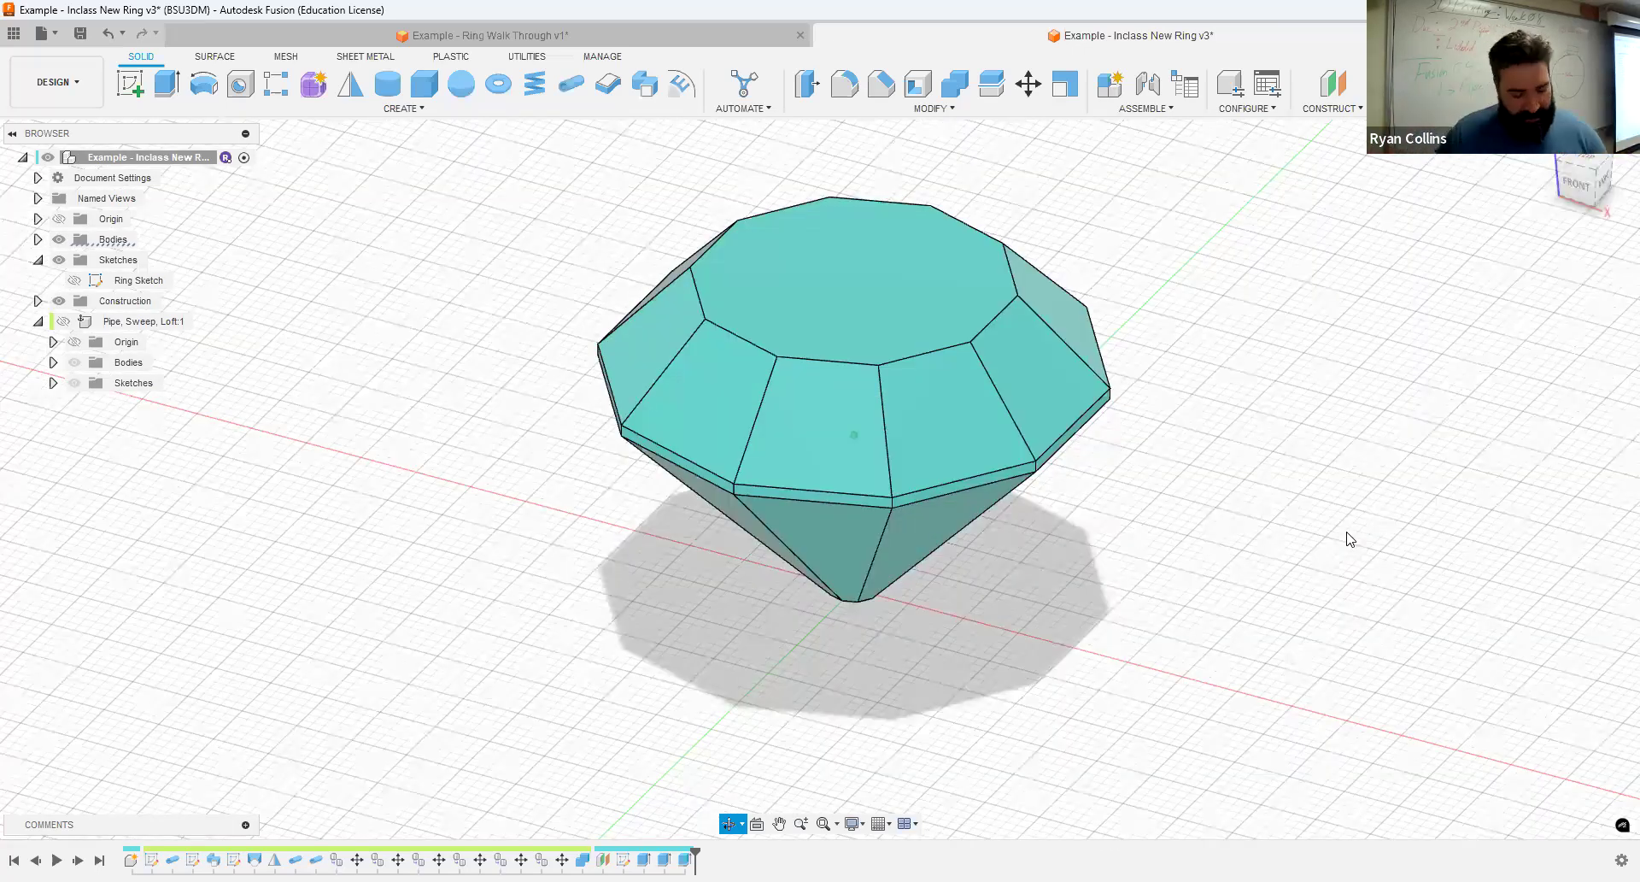
scroll(1315, 388, "down", 1)
middle_click_drag(1244, 369, 1236, 369)
scroll(1154, 395, "up", 2)
scroll(1113, 413, "up", 1)
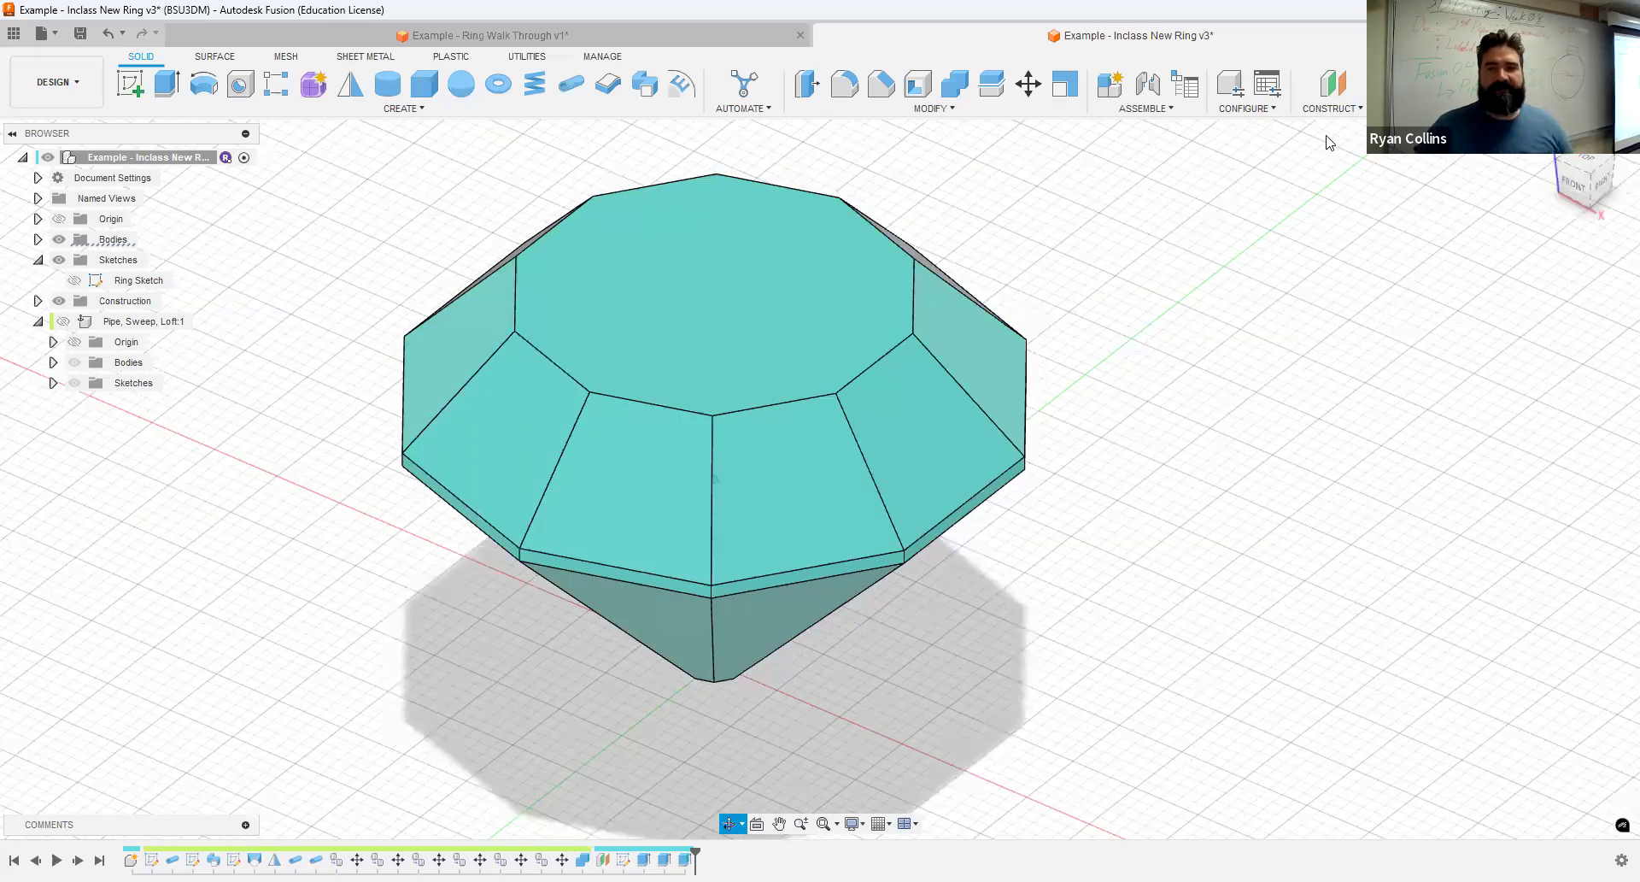
left_click(1336, 109)
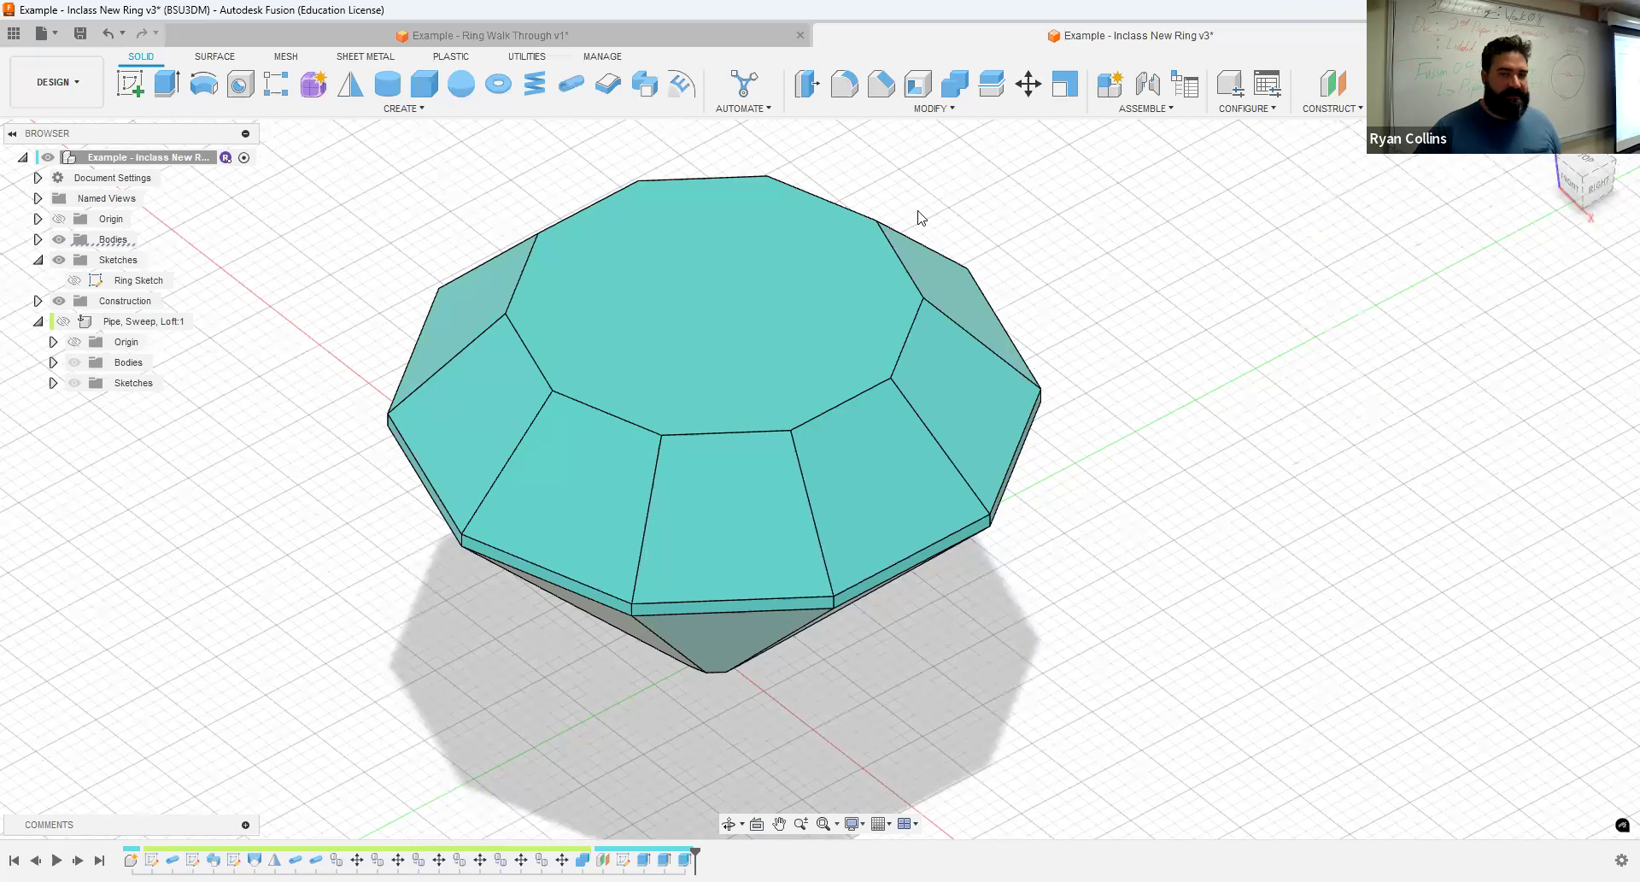
left_click(662, 47)
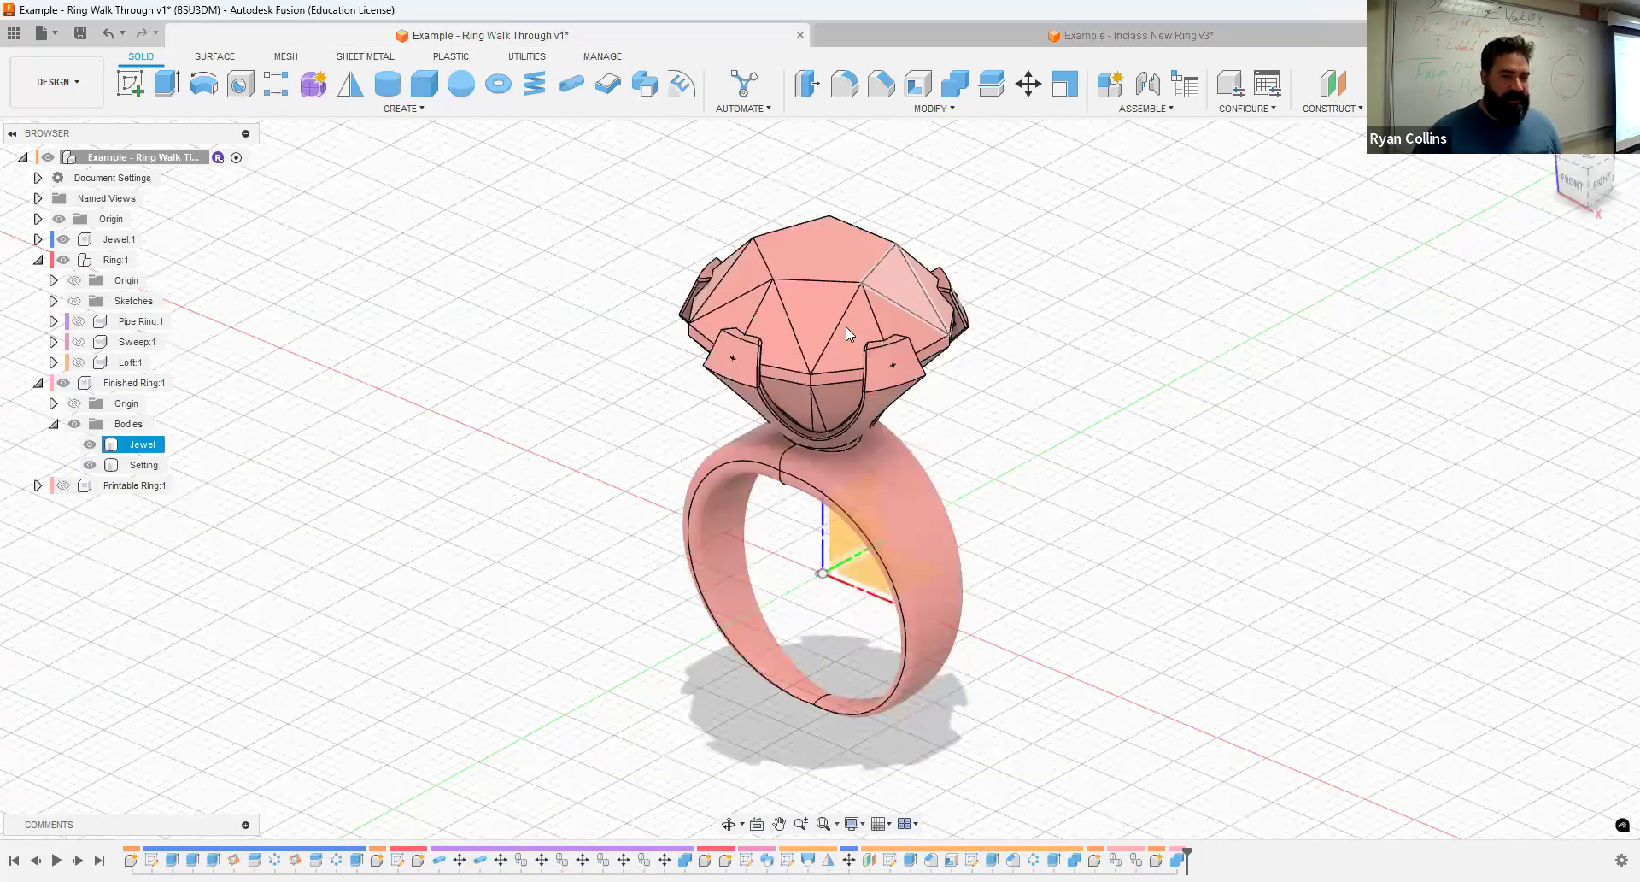
left_click(1032, 39)
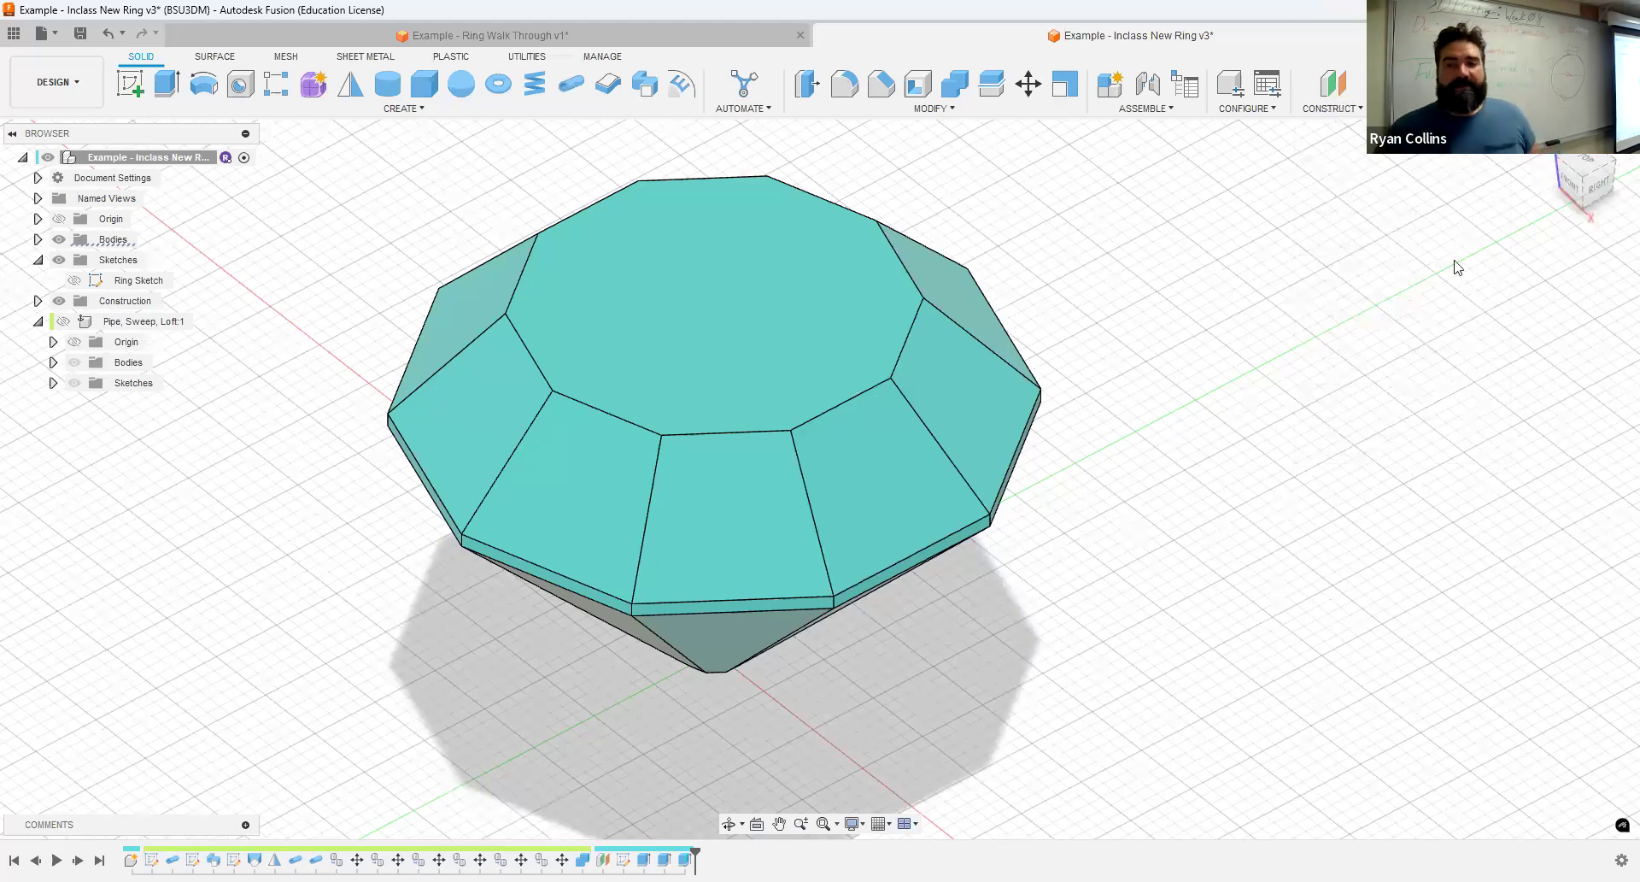
- Create a plane through three points using two alternate vertices of the jewel's top face and the girdle vertex between them
left_click(1356, 109)
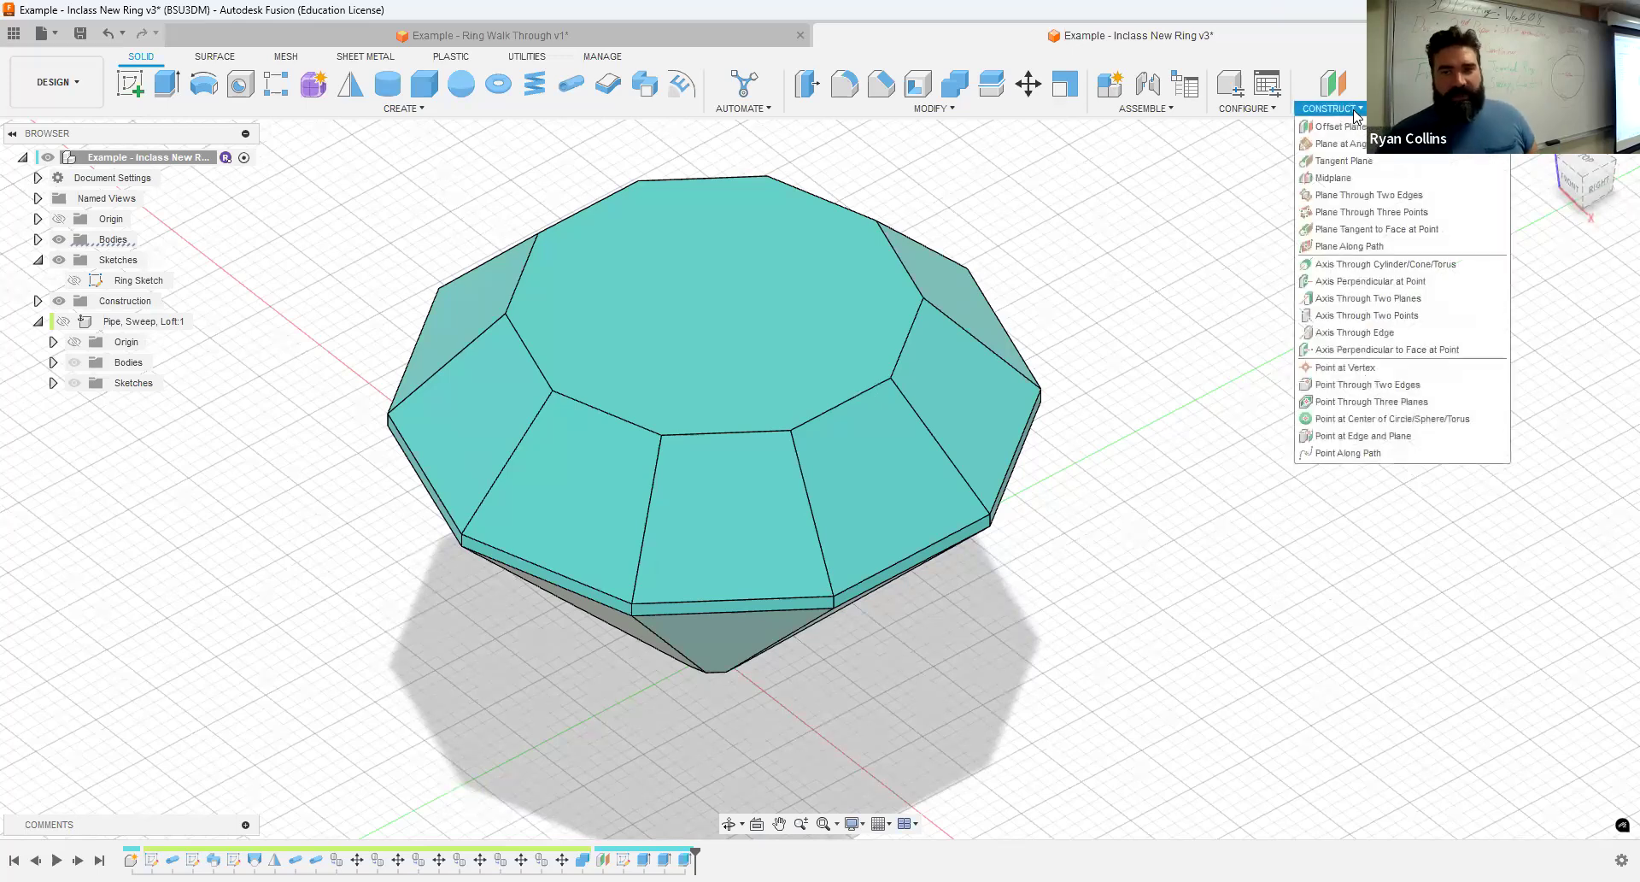
left_click(1359, 216)
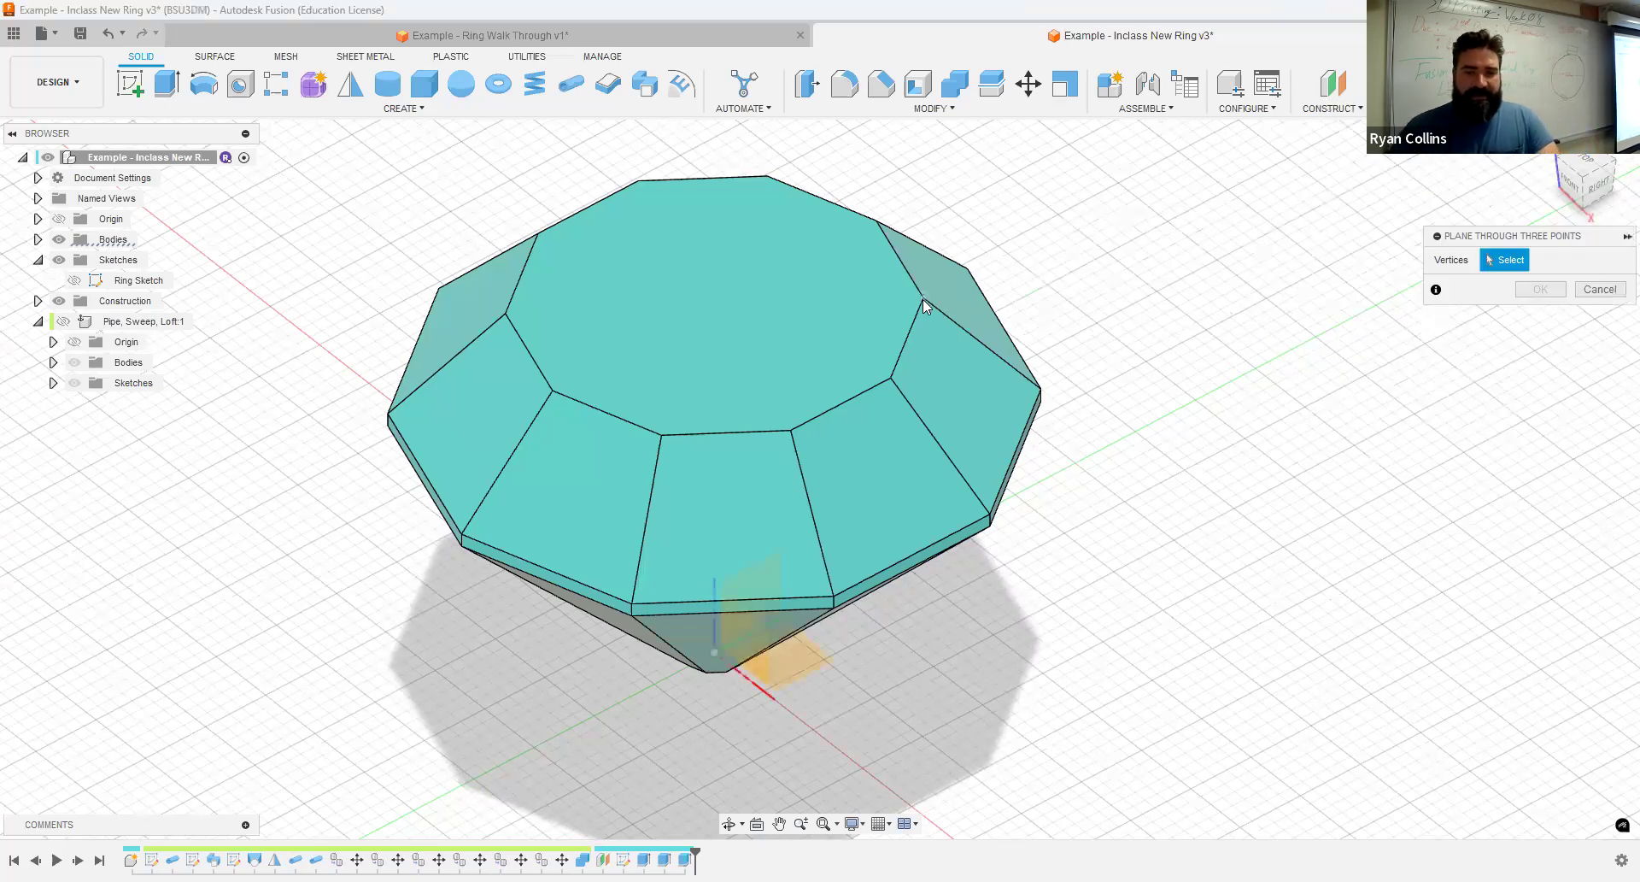
left_click(791, 429)
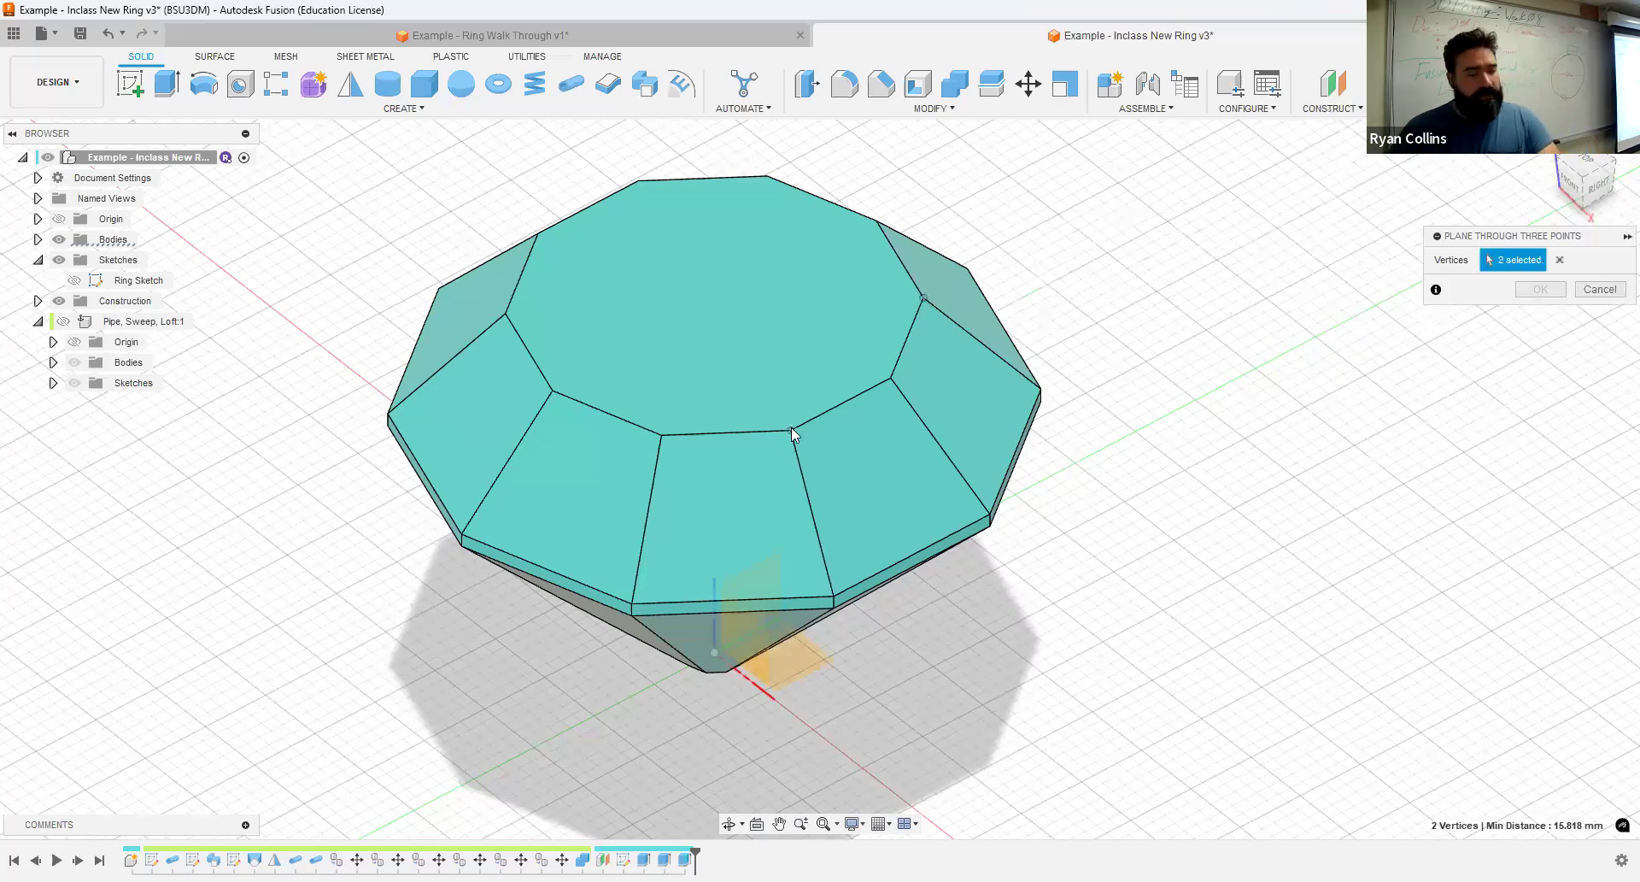
left_click(991, 517)
middle_click_drag(1102, 576, 1145, 544, "shift")
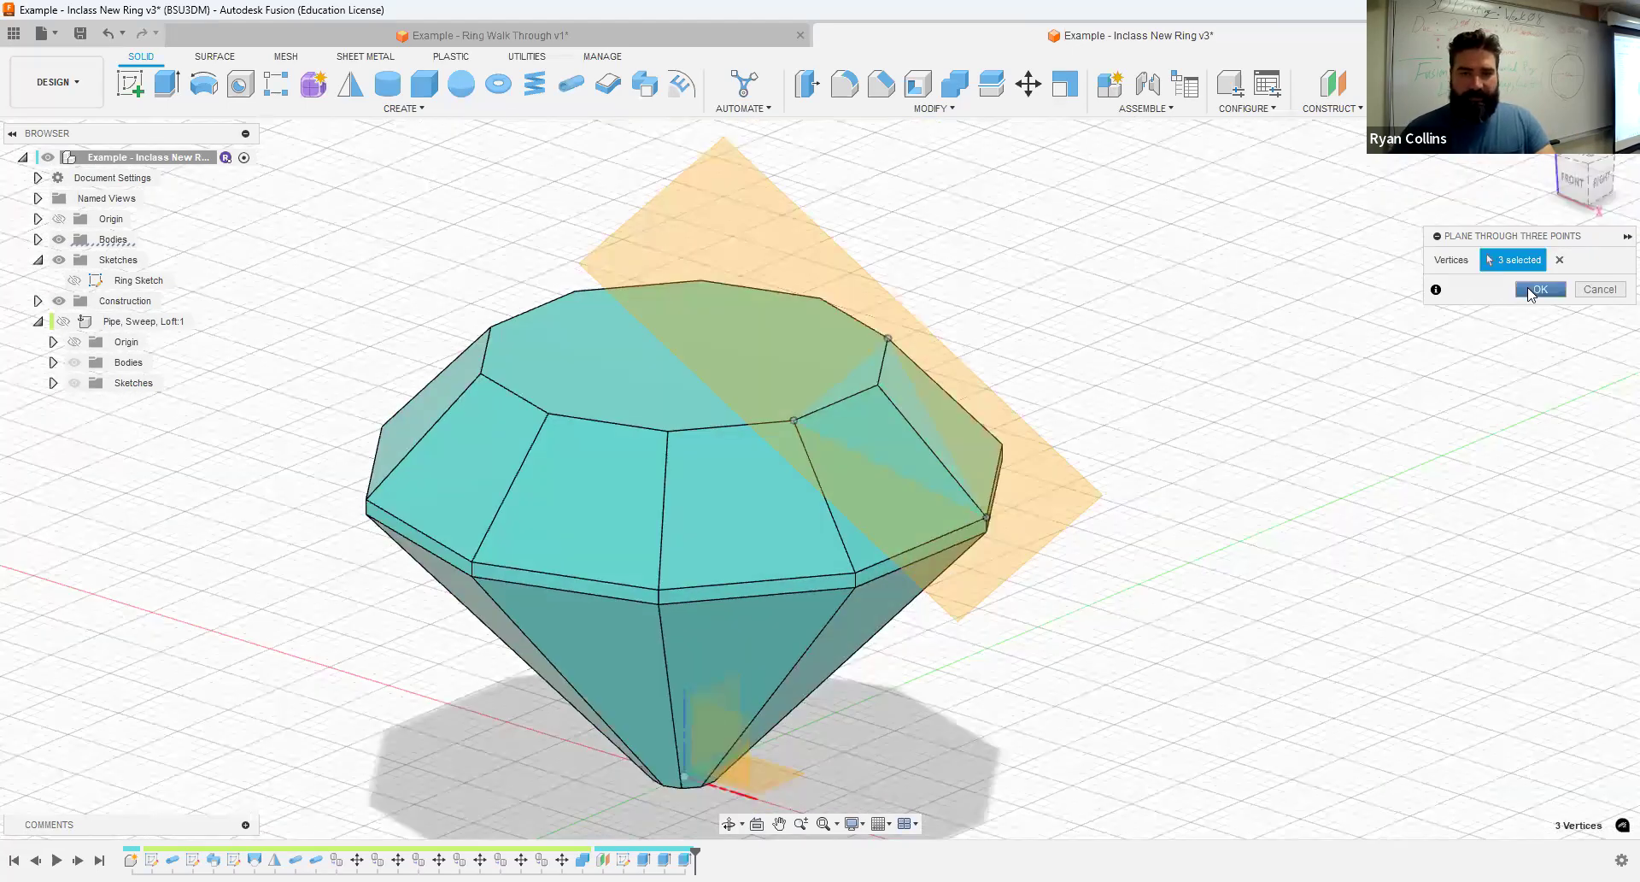
left_click(1531, 292)
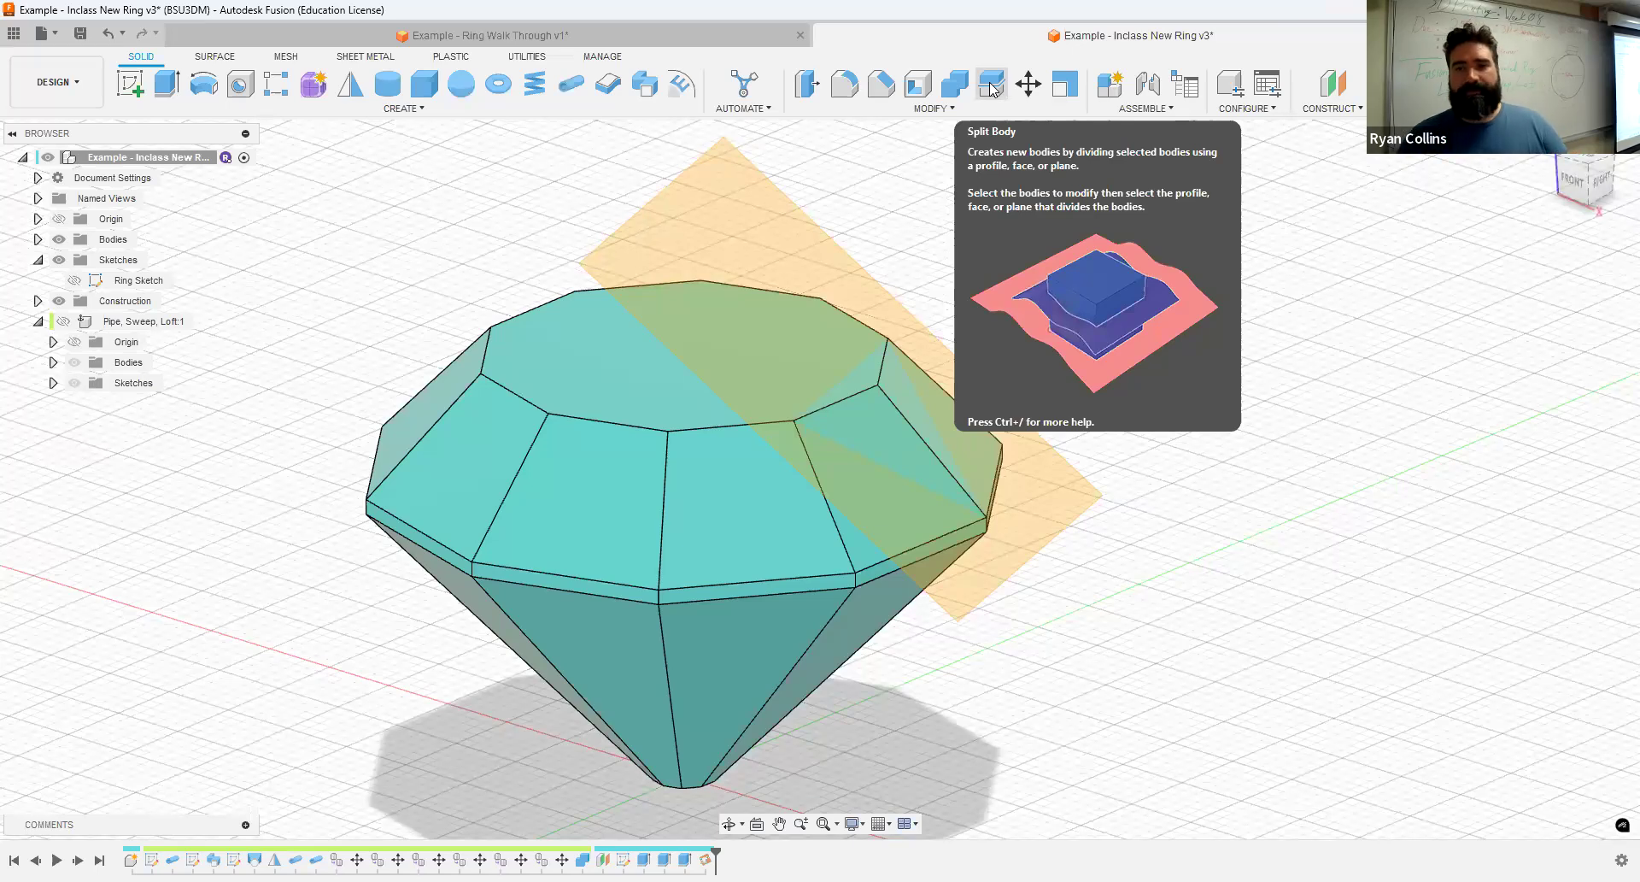
- Split the jewel body with the three-point plane as the splitting tool
left_click(991, 85)
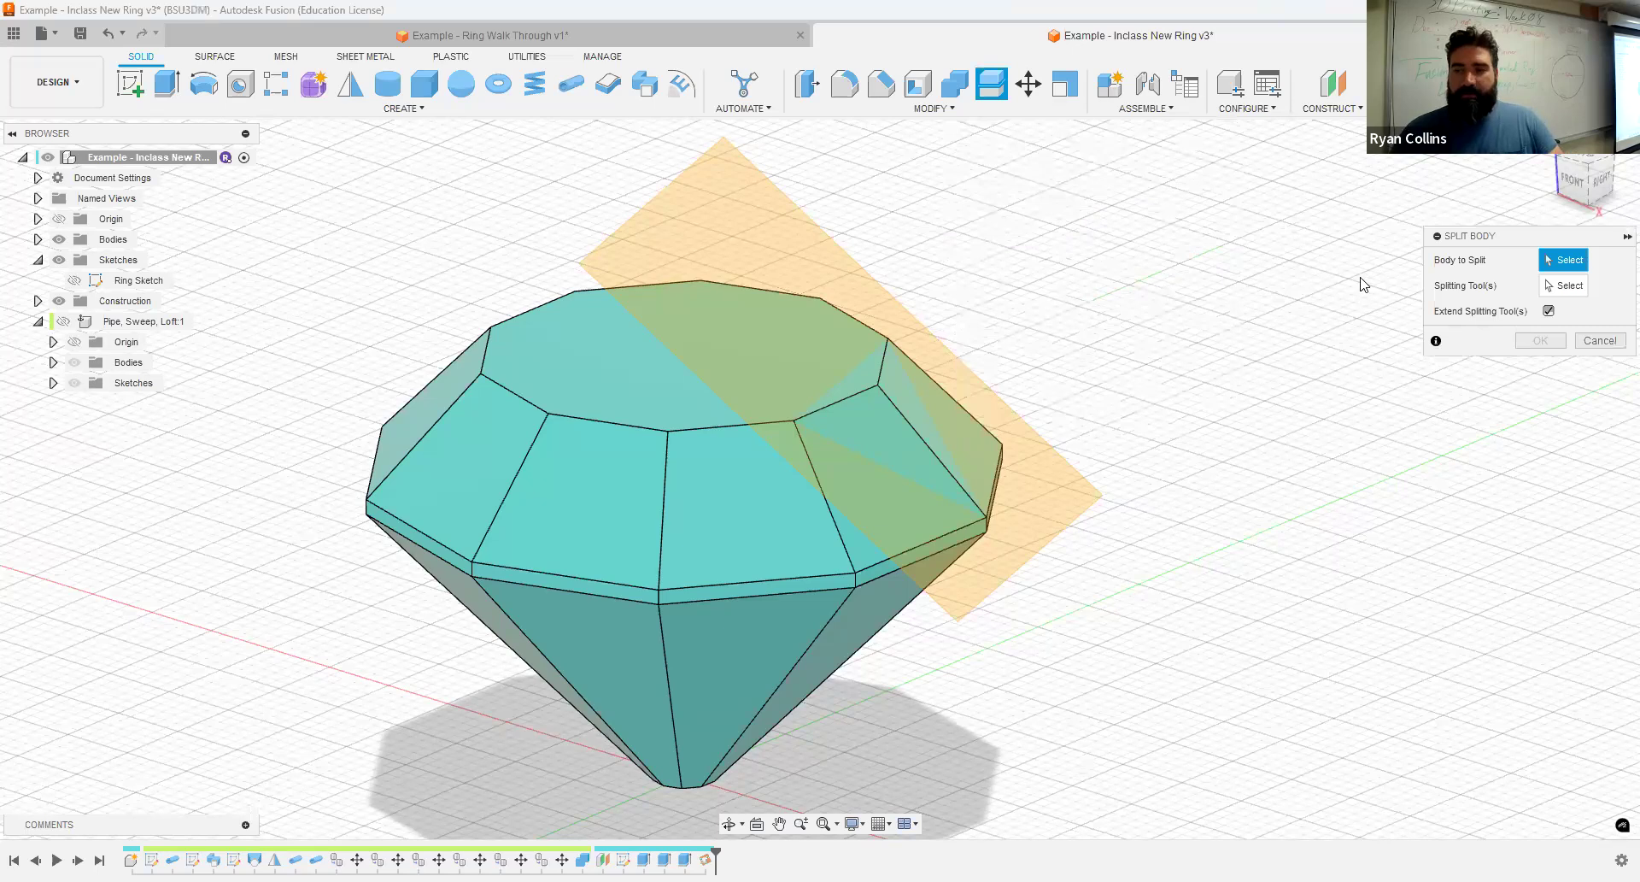
left_click(811, 468)
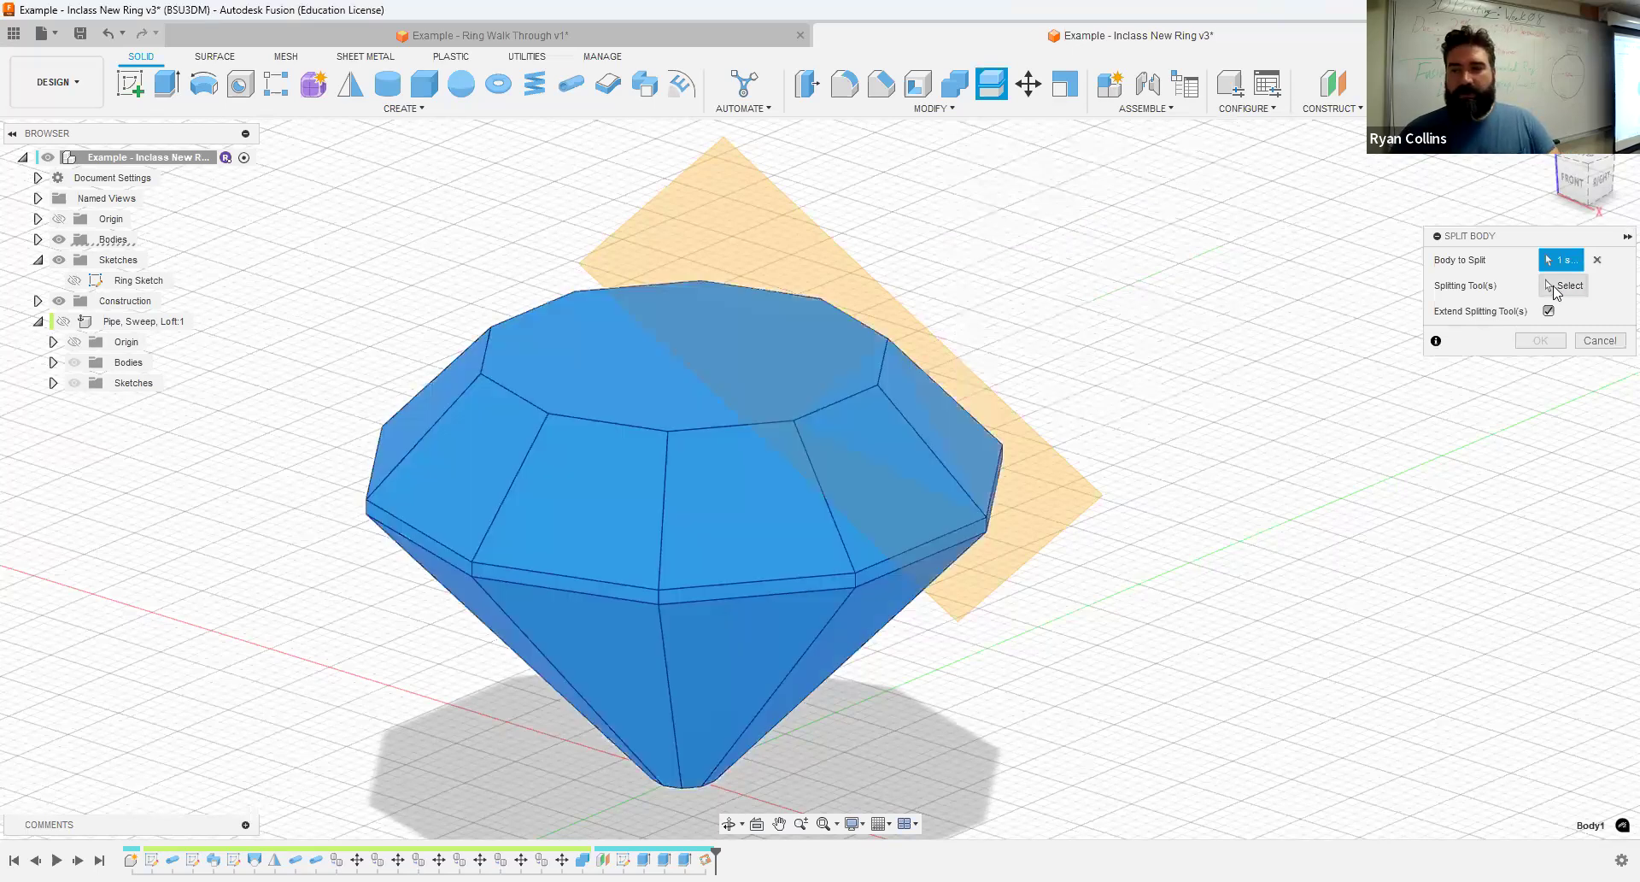
left_click(1555, 290)
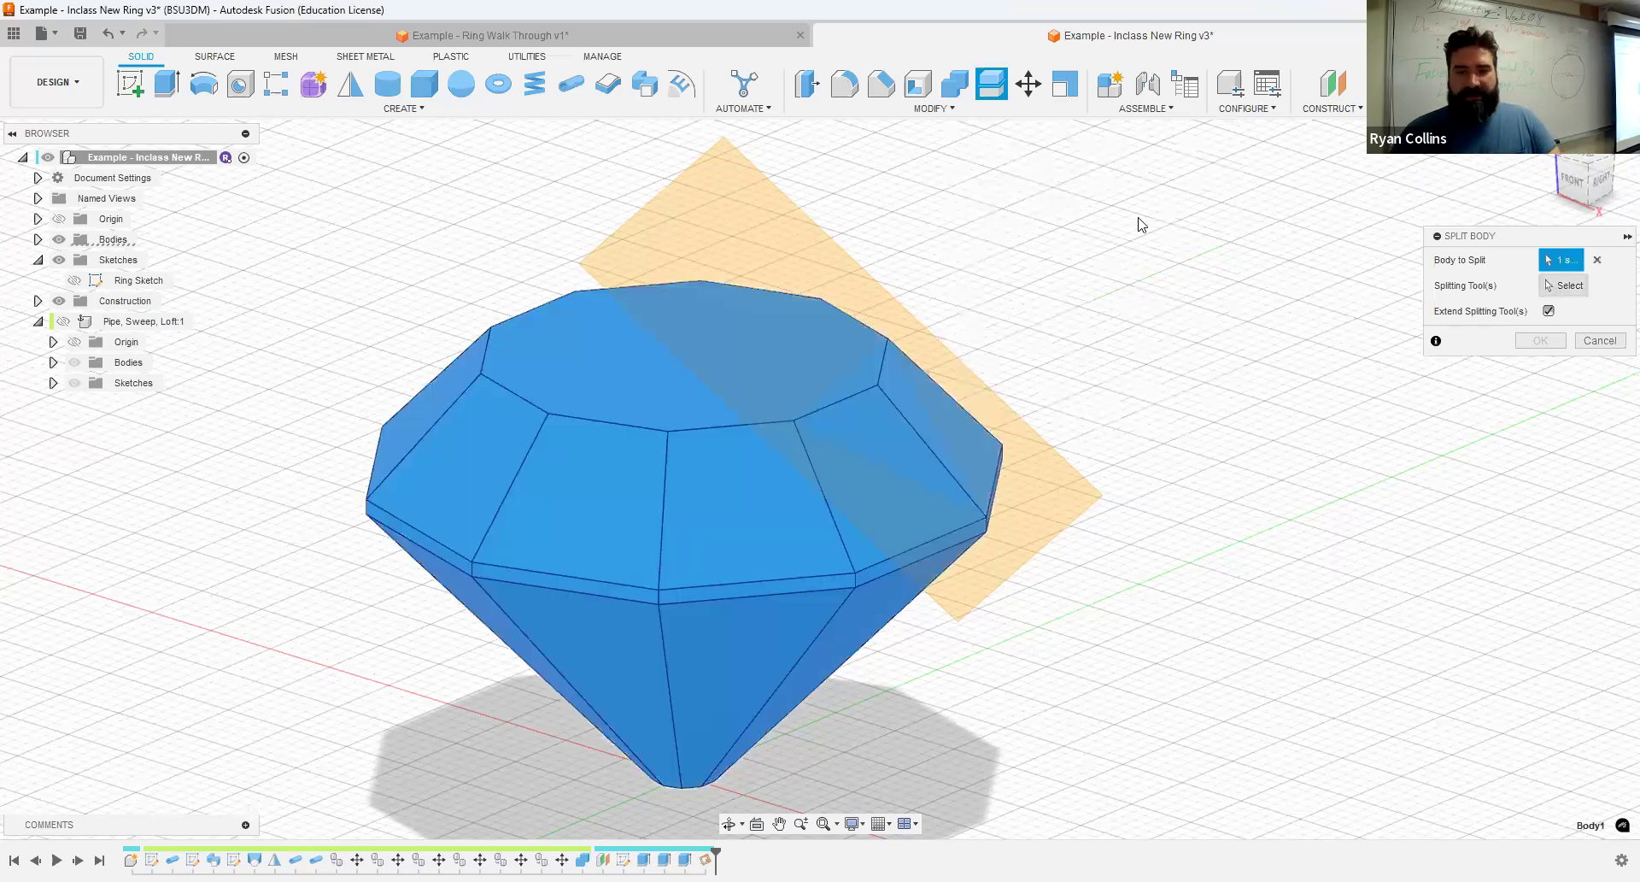
left_click(788, 245)
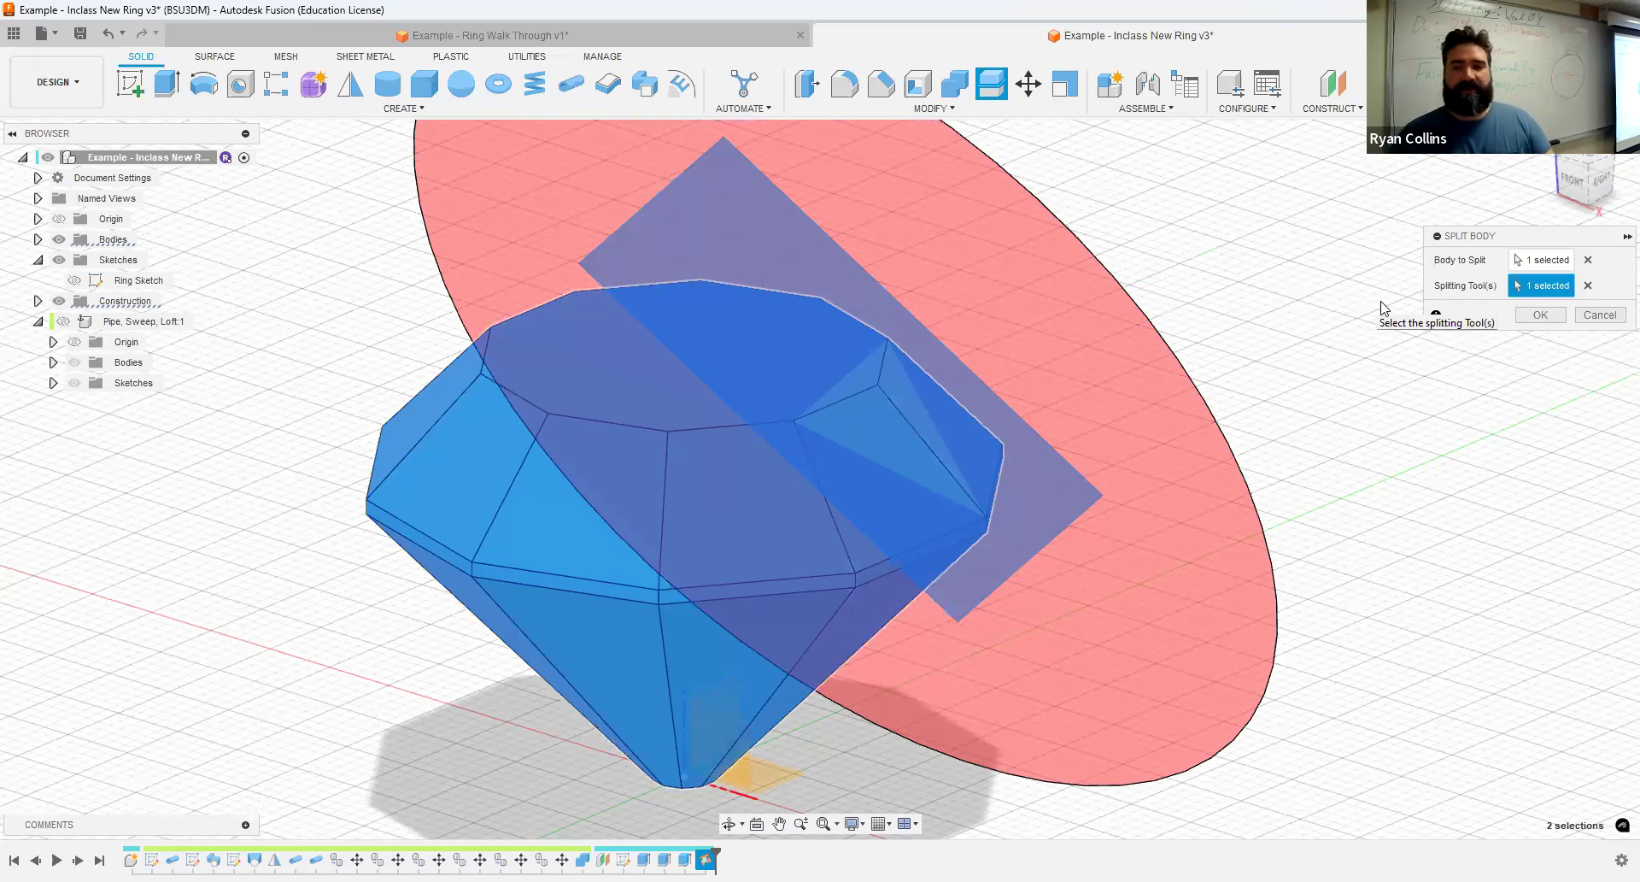
left_click(1540, 316)
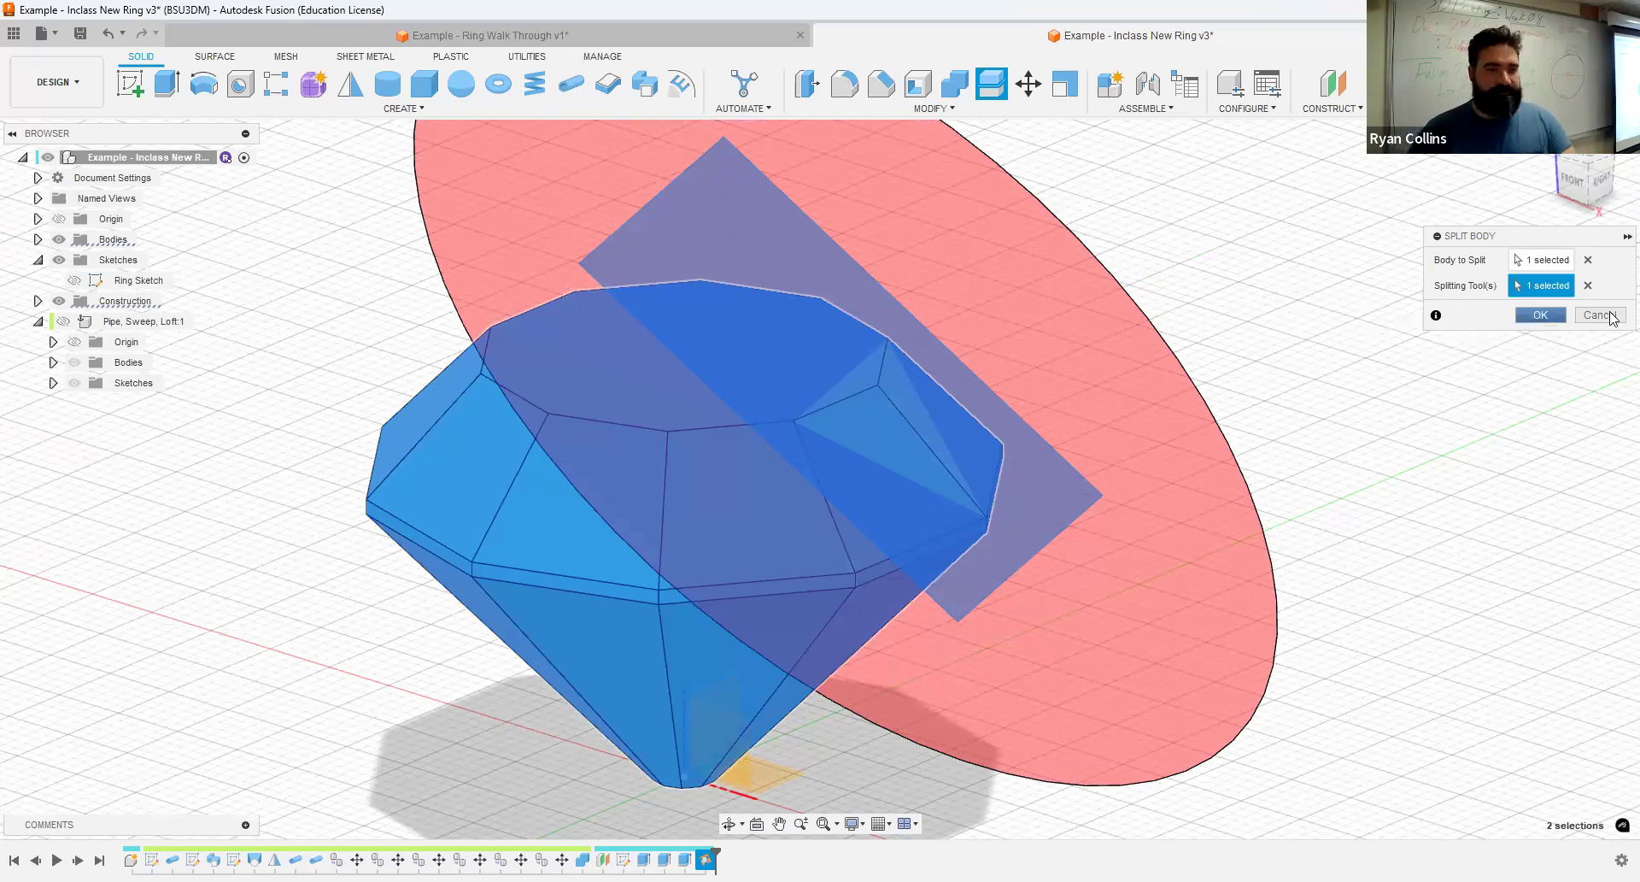
- Hide the small corner body cut off by the split and rename the main body as Jewel
left_click(37, 239)
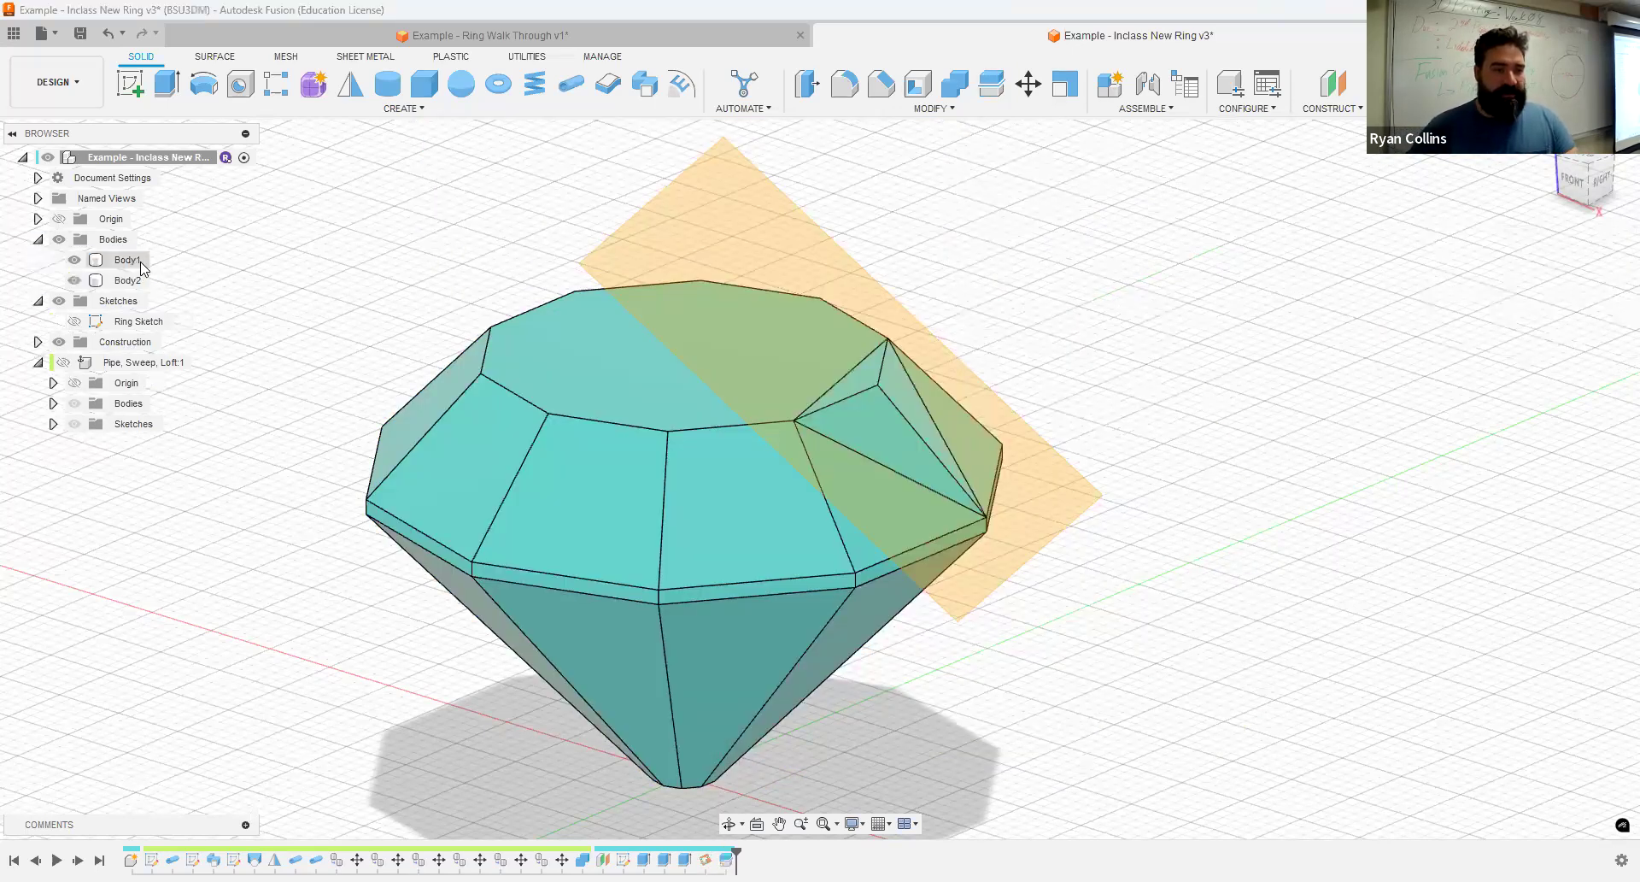
left_click(128, 260)
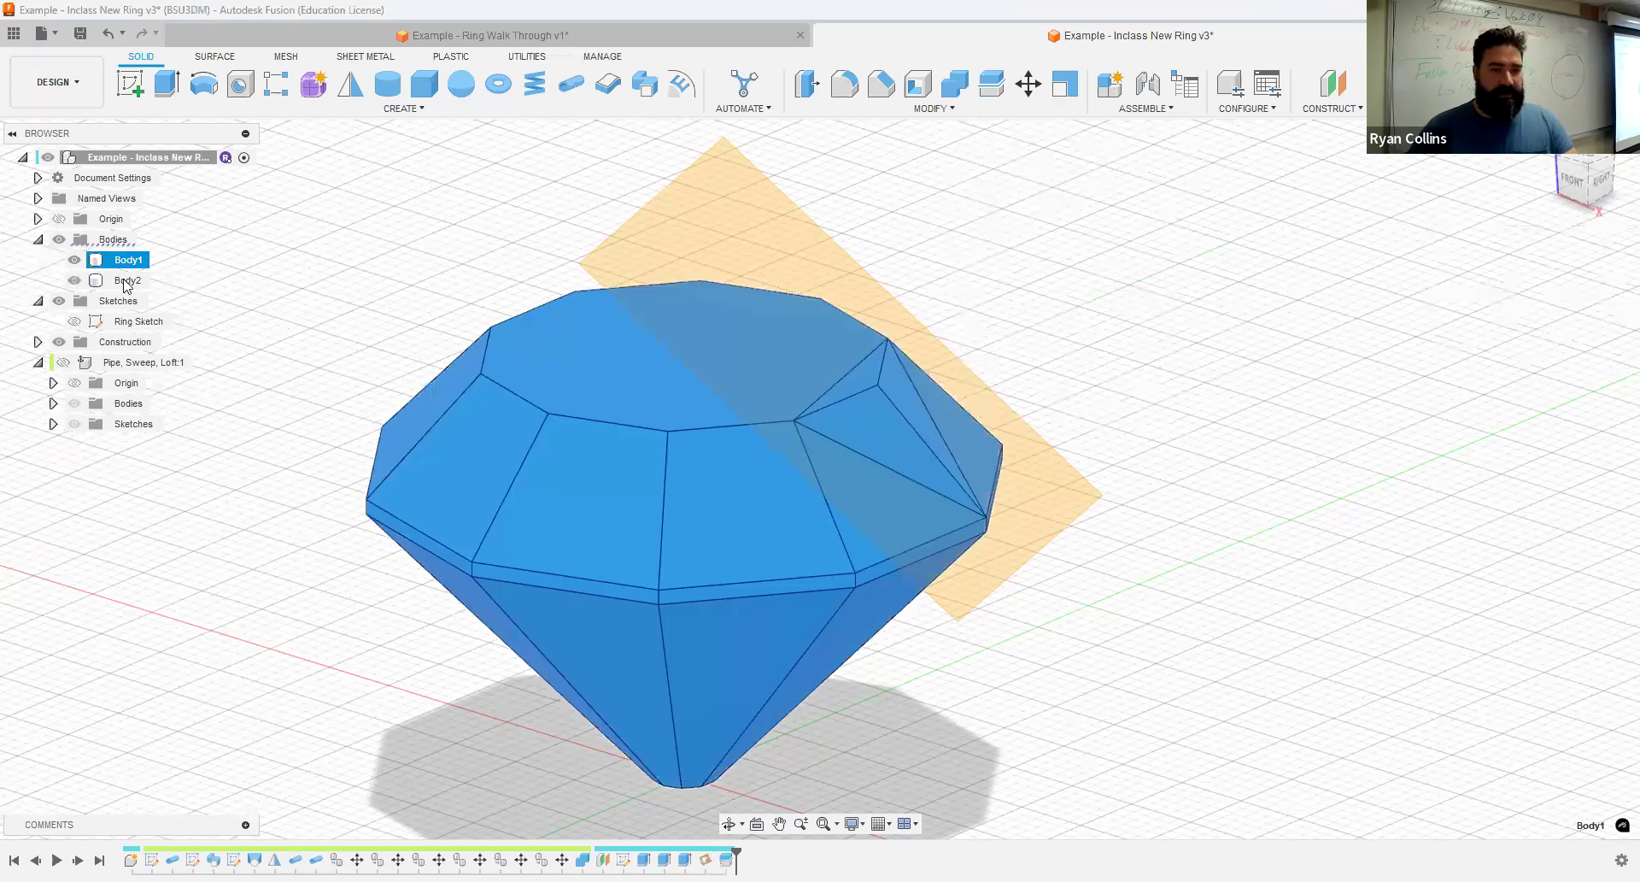
left_click(128, 280)
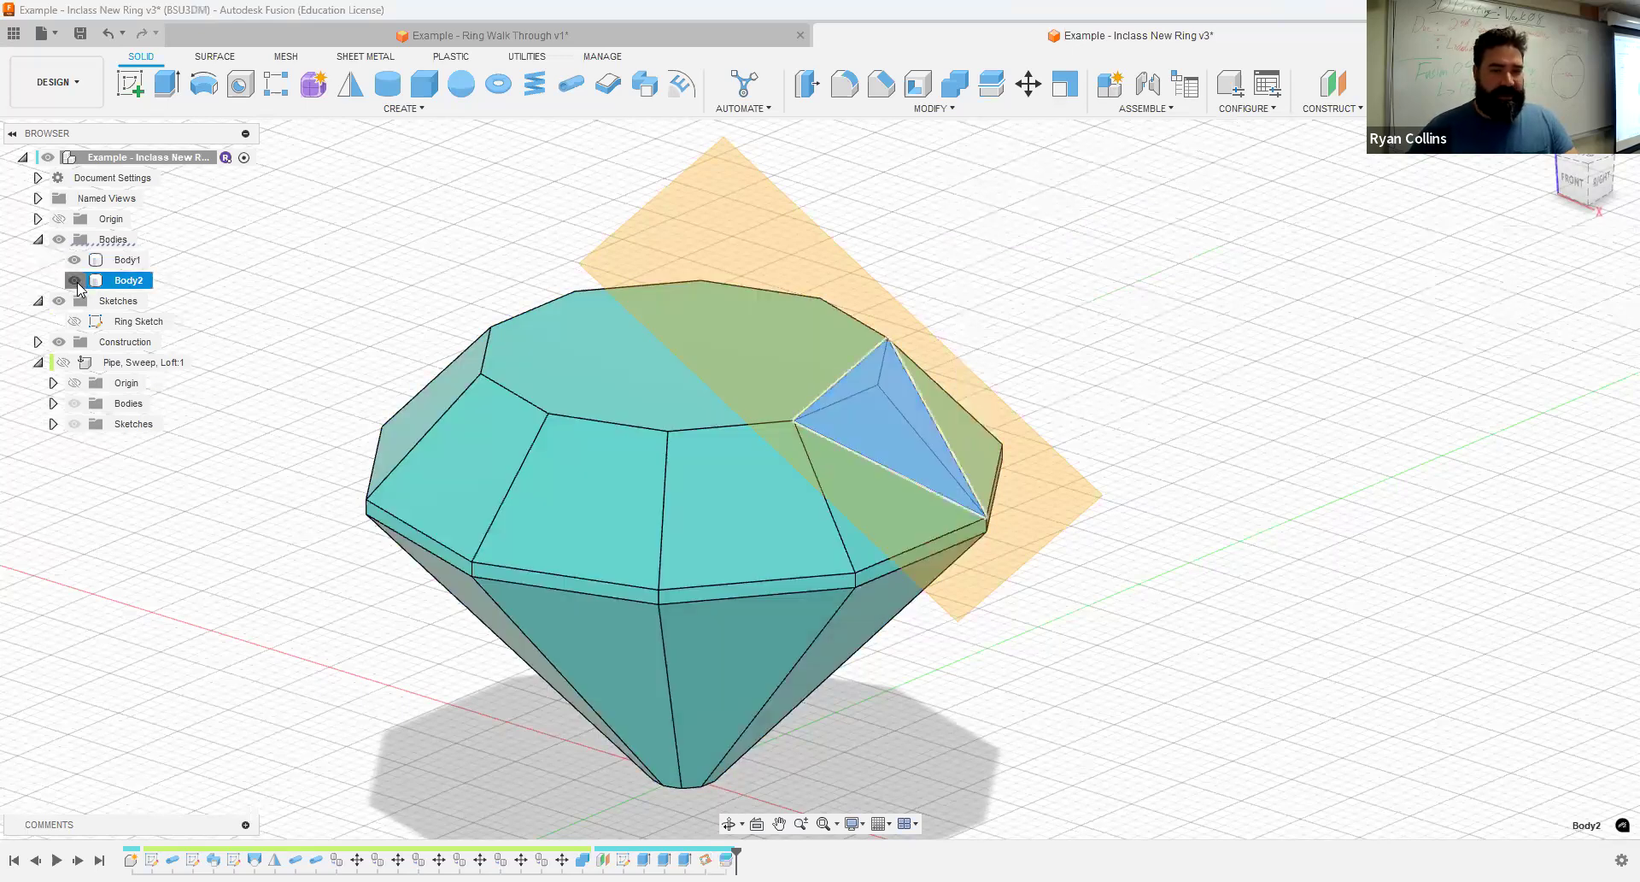
left_click(223, 260)
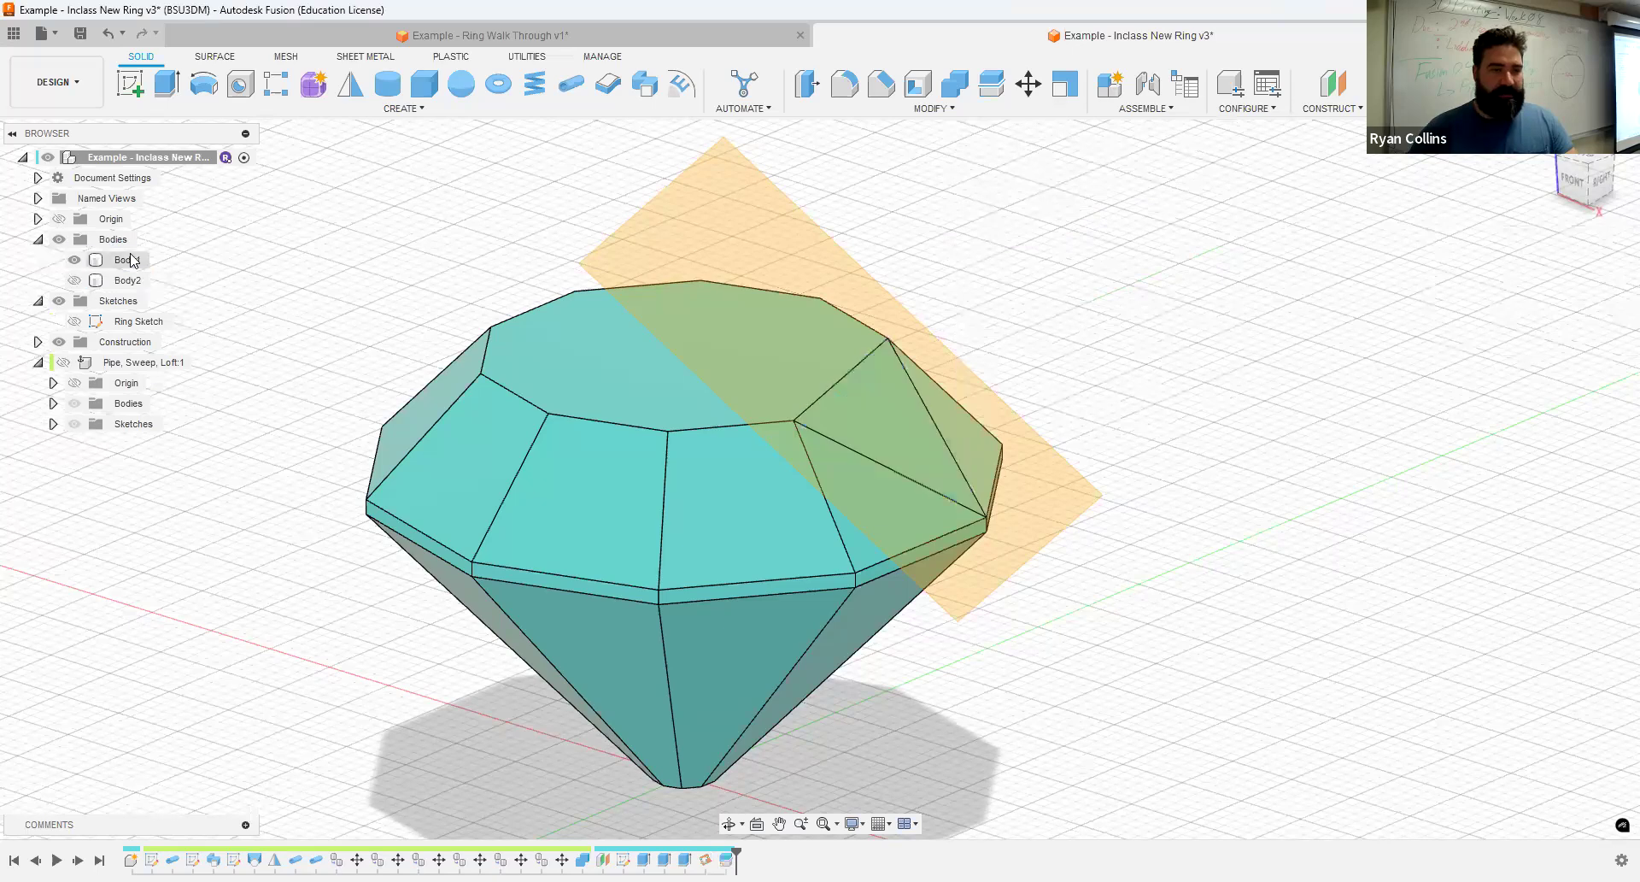
double_click(128, 258)
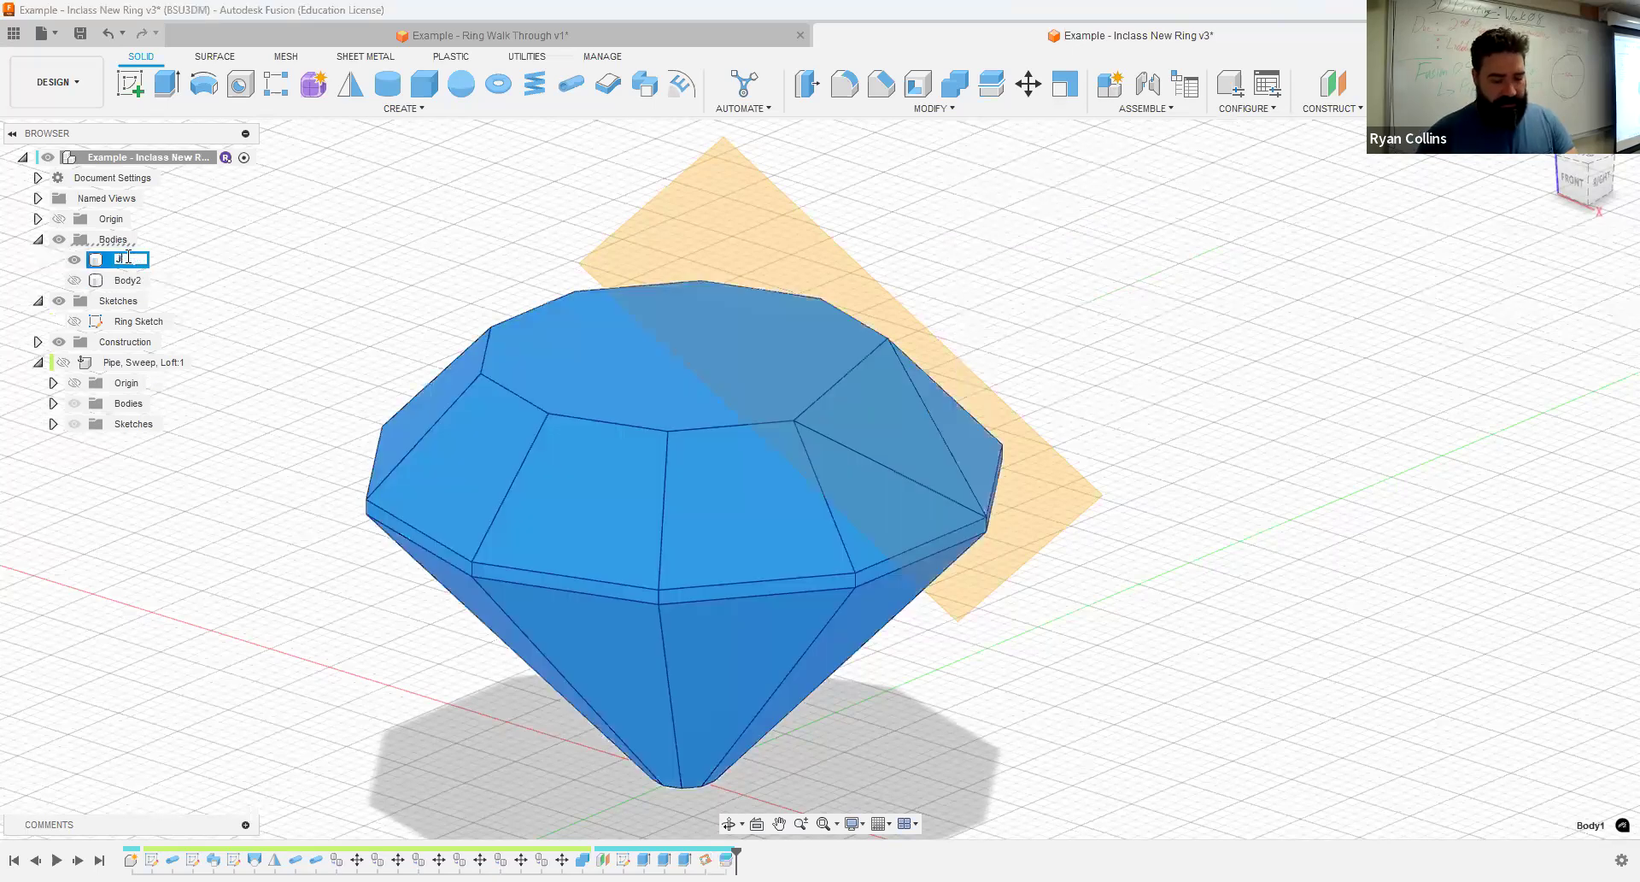
key("Return")
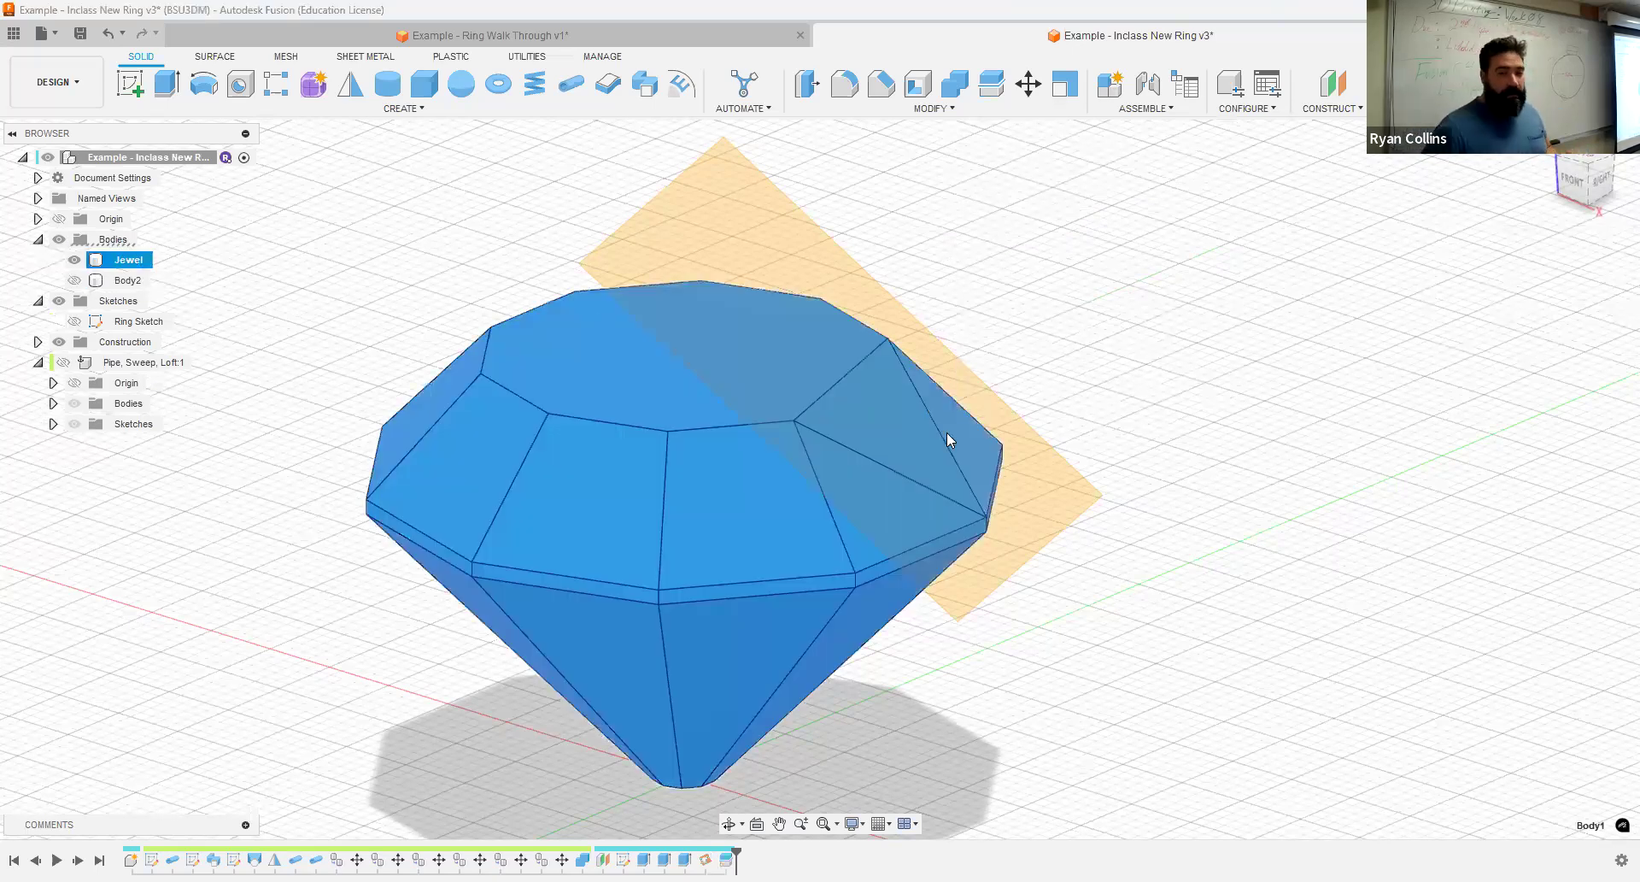
key("Escape")
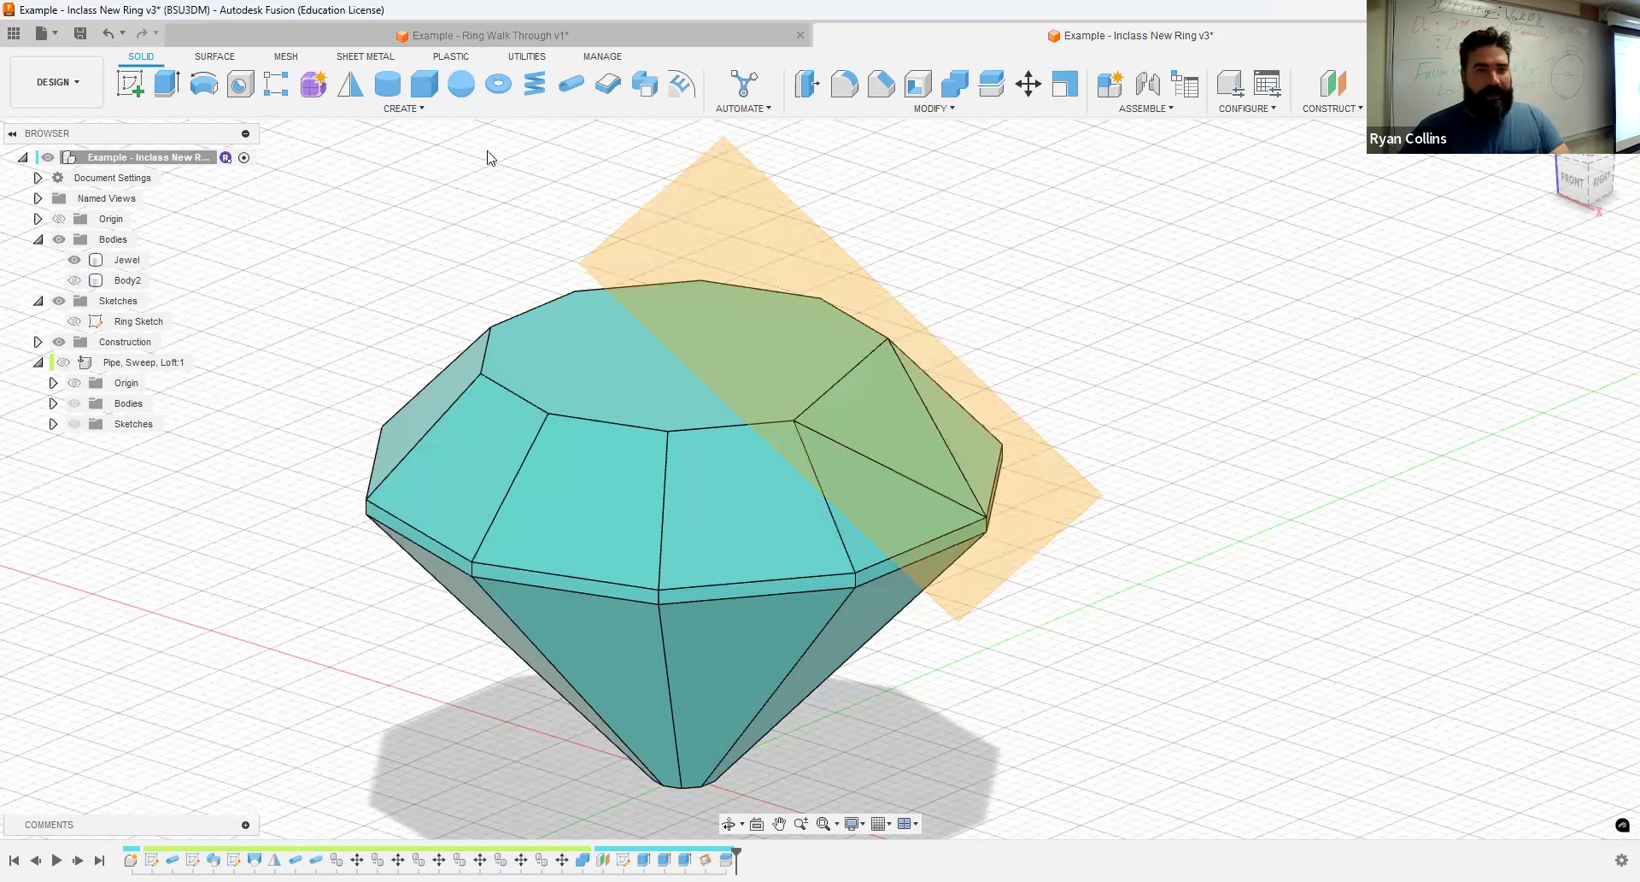
- Hide the construction planes and circular-pattern the upper facet's split feature about the vertical axis with a quantity of 5
left_click(416, 112)
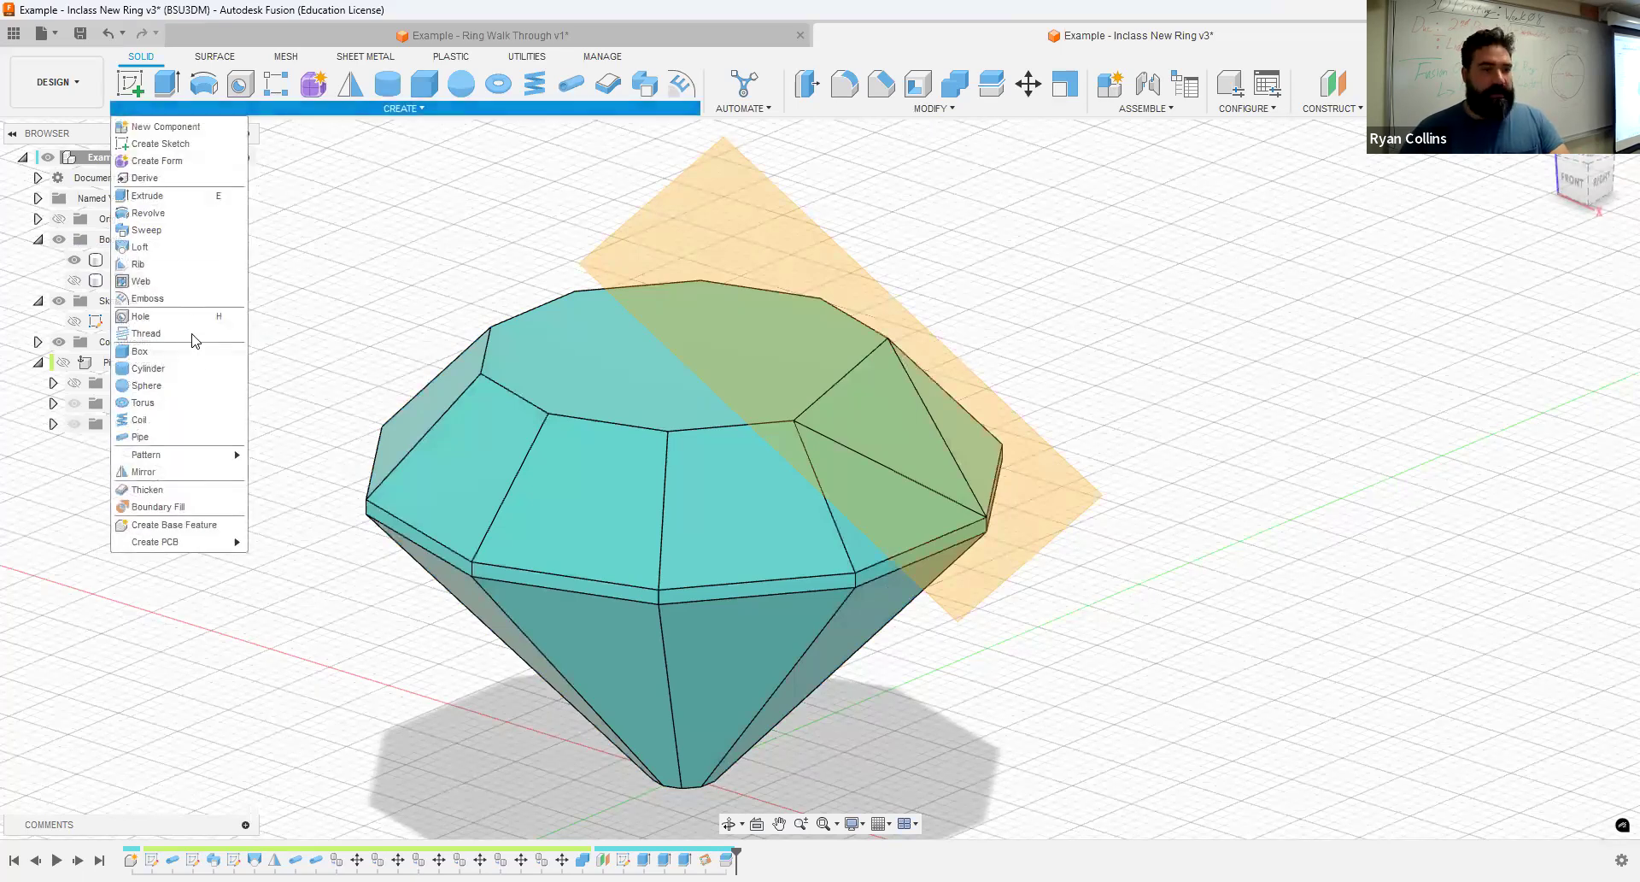
mouse_move(182, 458)
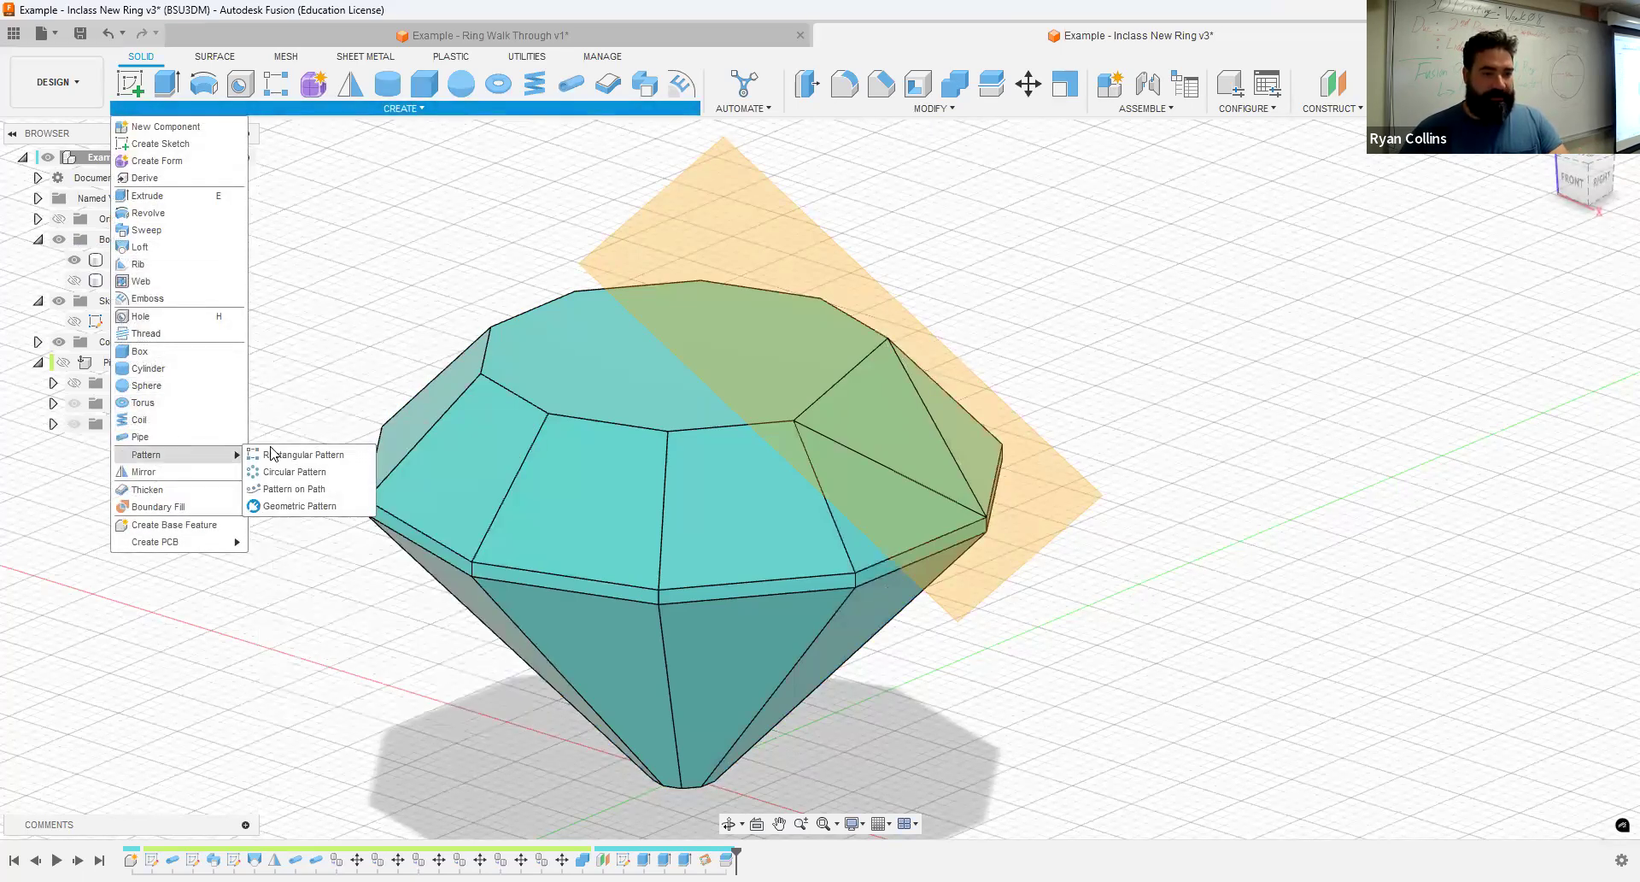
left_click(278, 472)
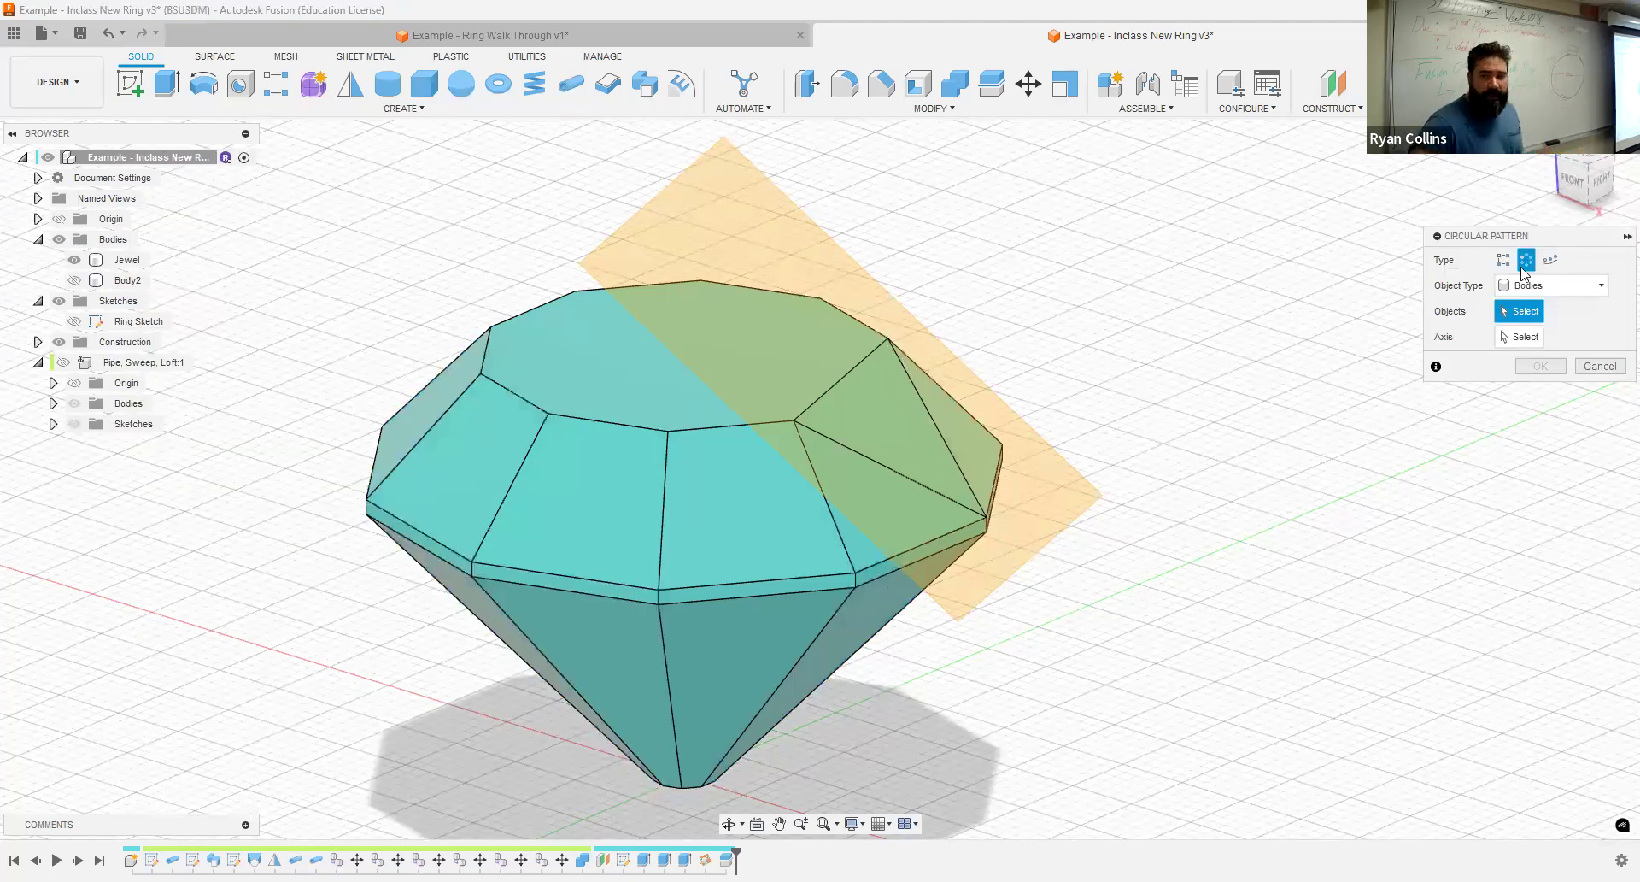
left_click(1559, 296)
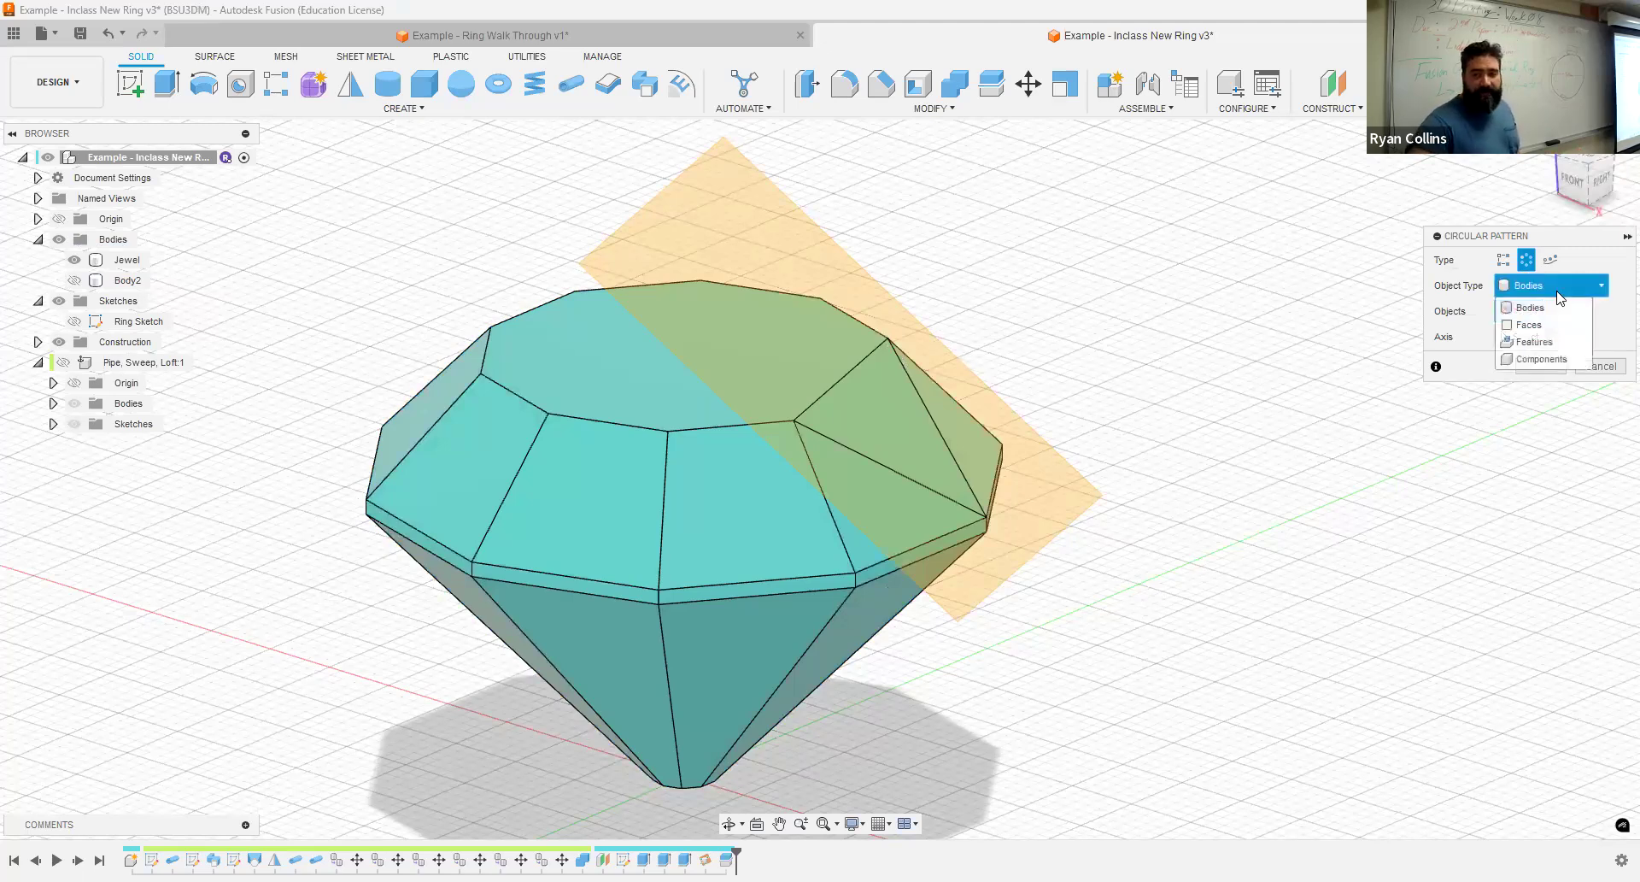
left_click(1535, 342)
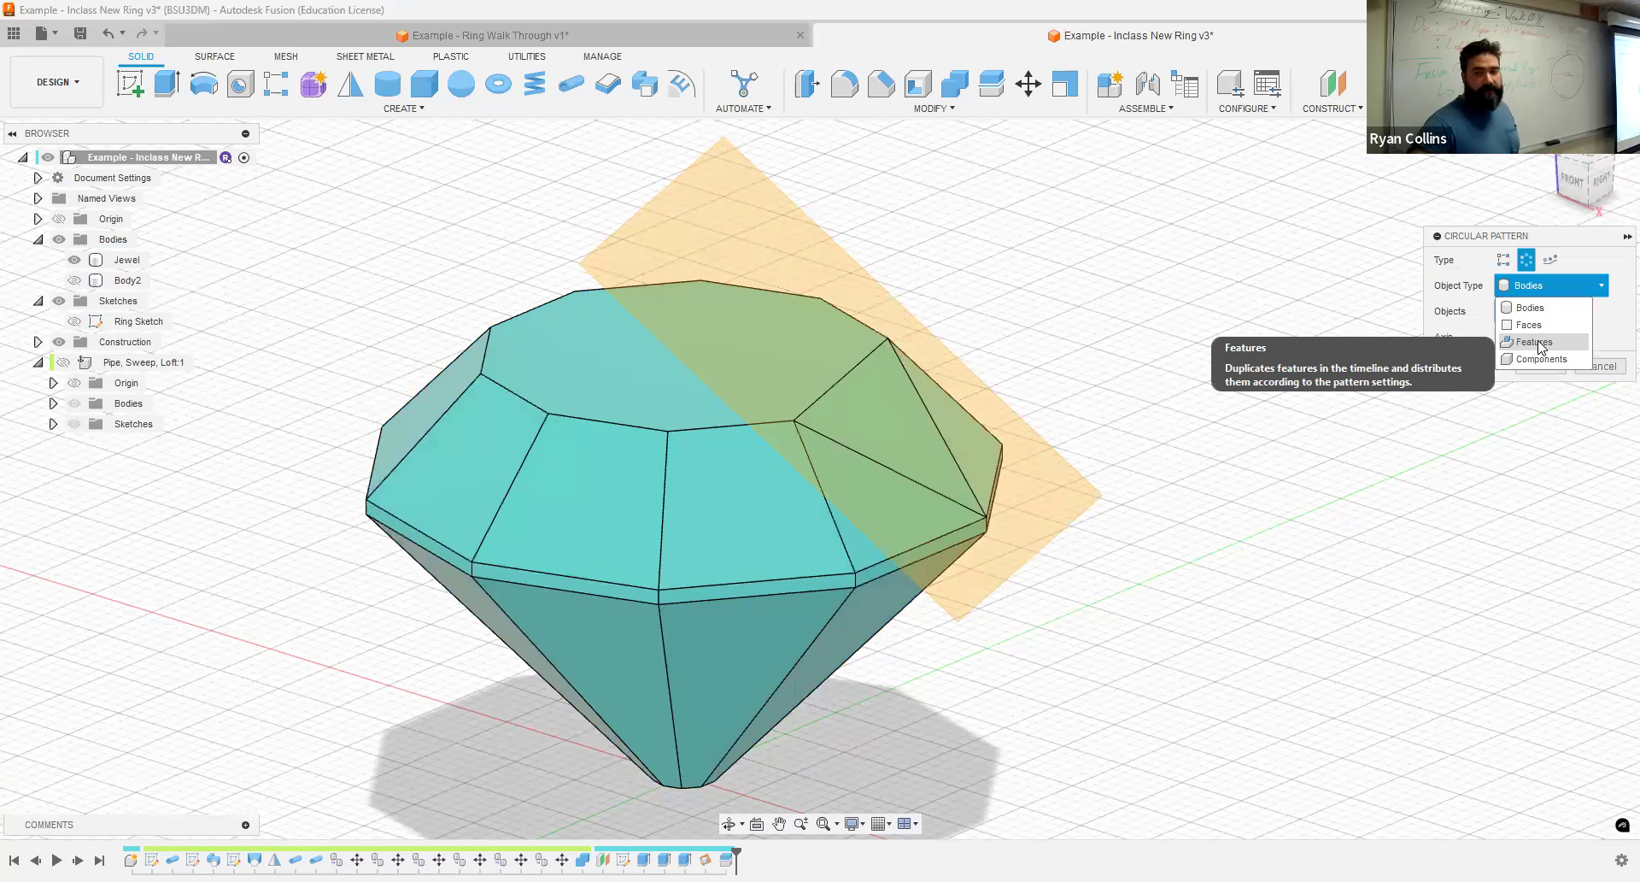
left_click(59, 342)
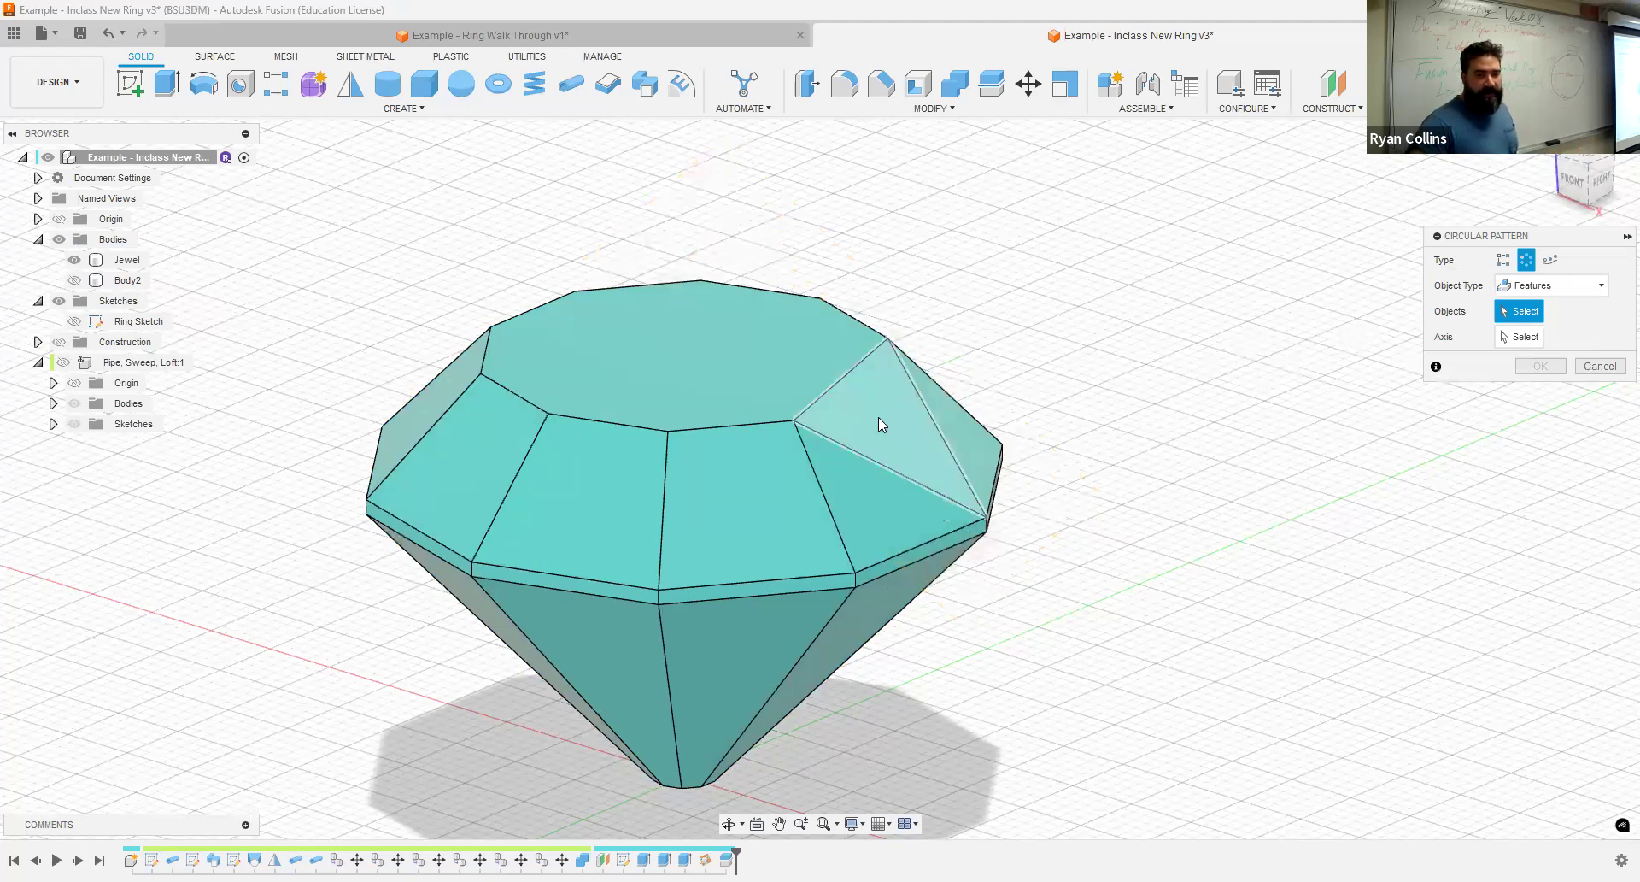
left_click(1528, 337)
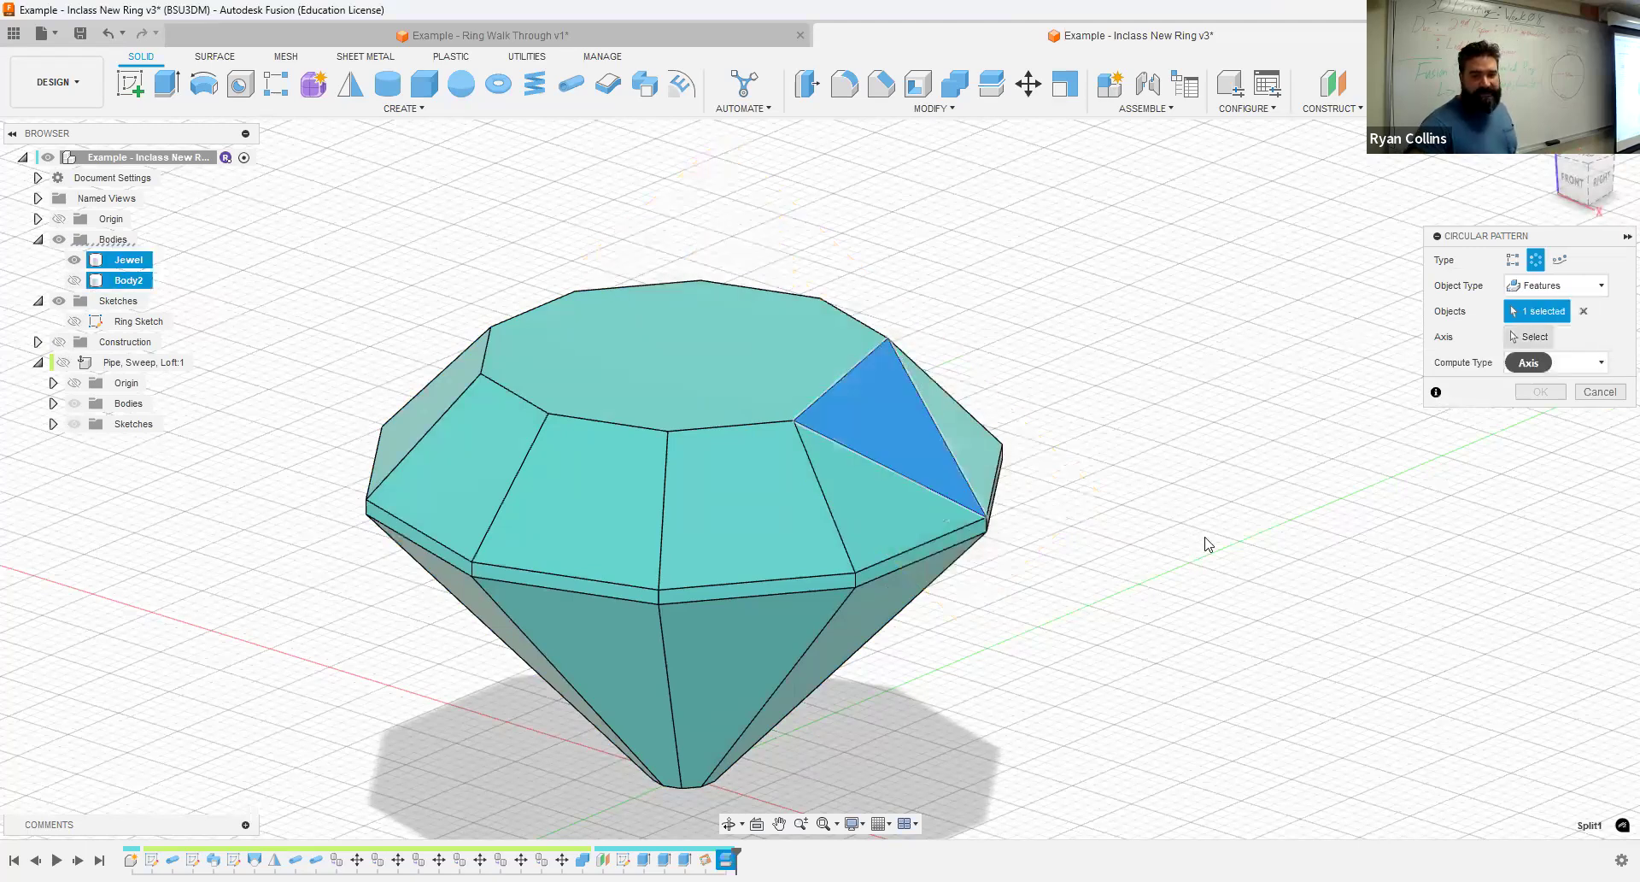
left_click(684, 722)
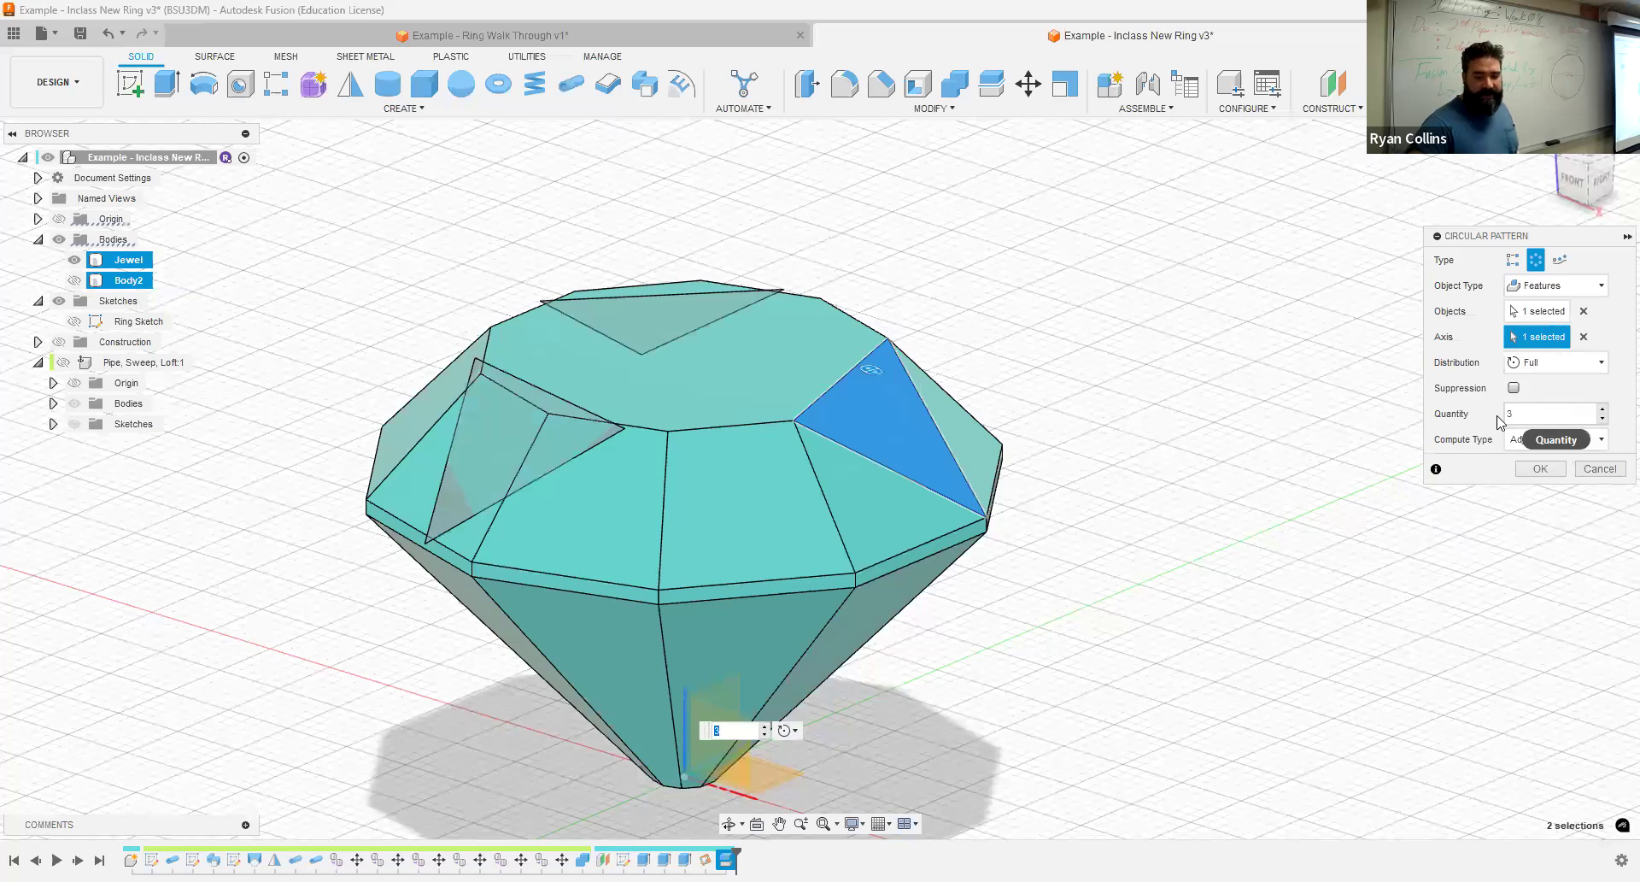
left_click(1498, 417)
type("5")
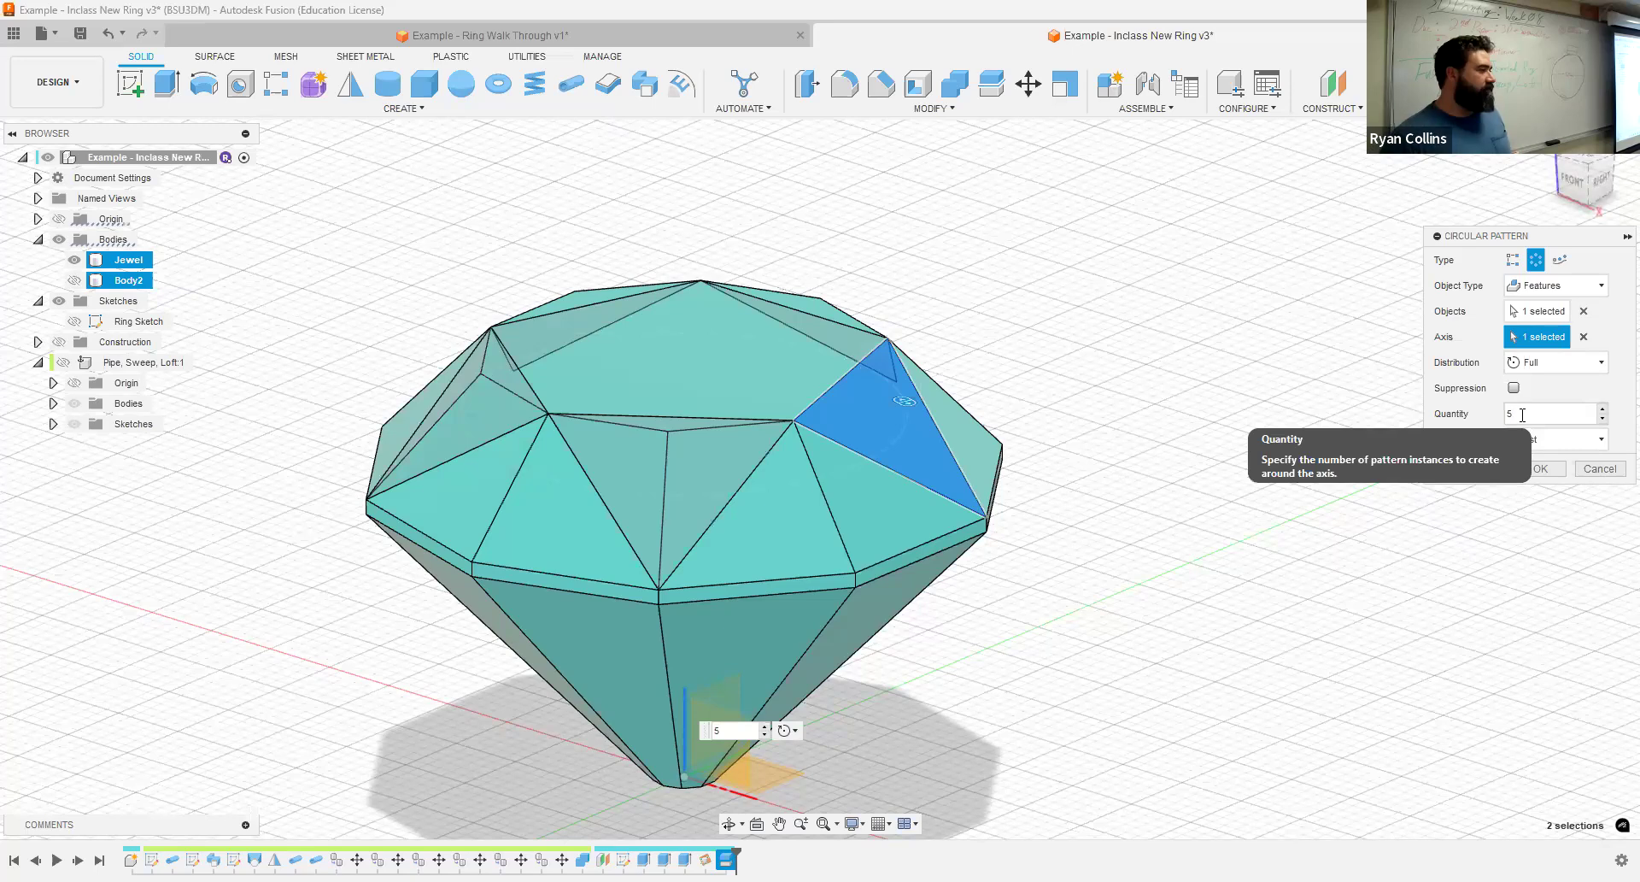
left_click(1542, 469)
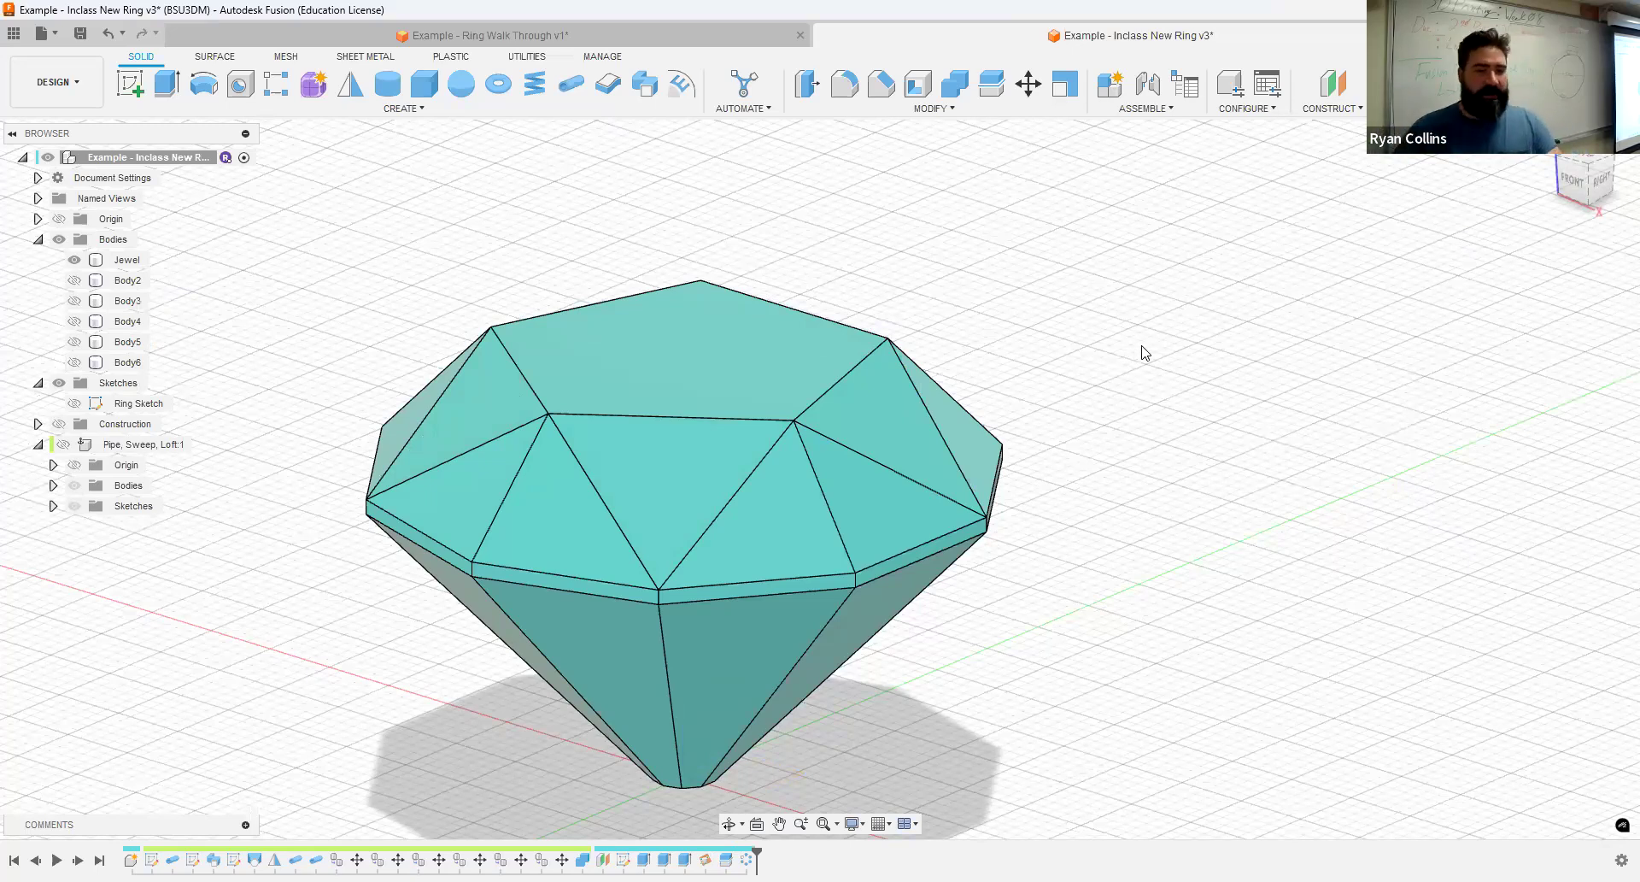
- Show the construction planes and create a plane through two alternate vertices of the jewel's bottom face and the lower girdle vertex between them
middle_click_drag(1113, 425, 1128, 264, "shift")
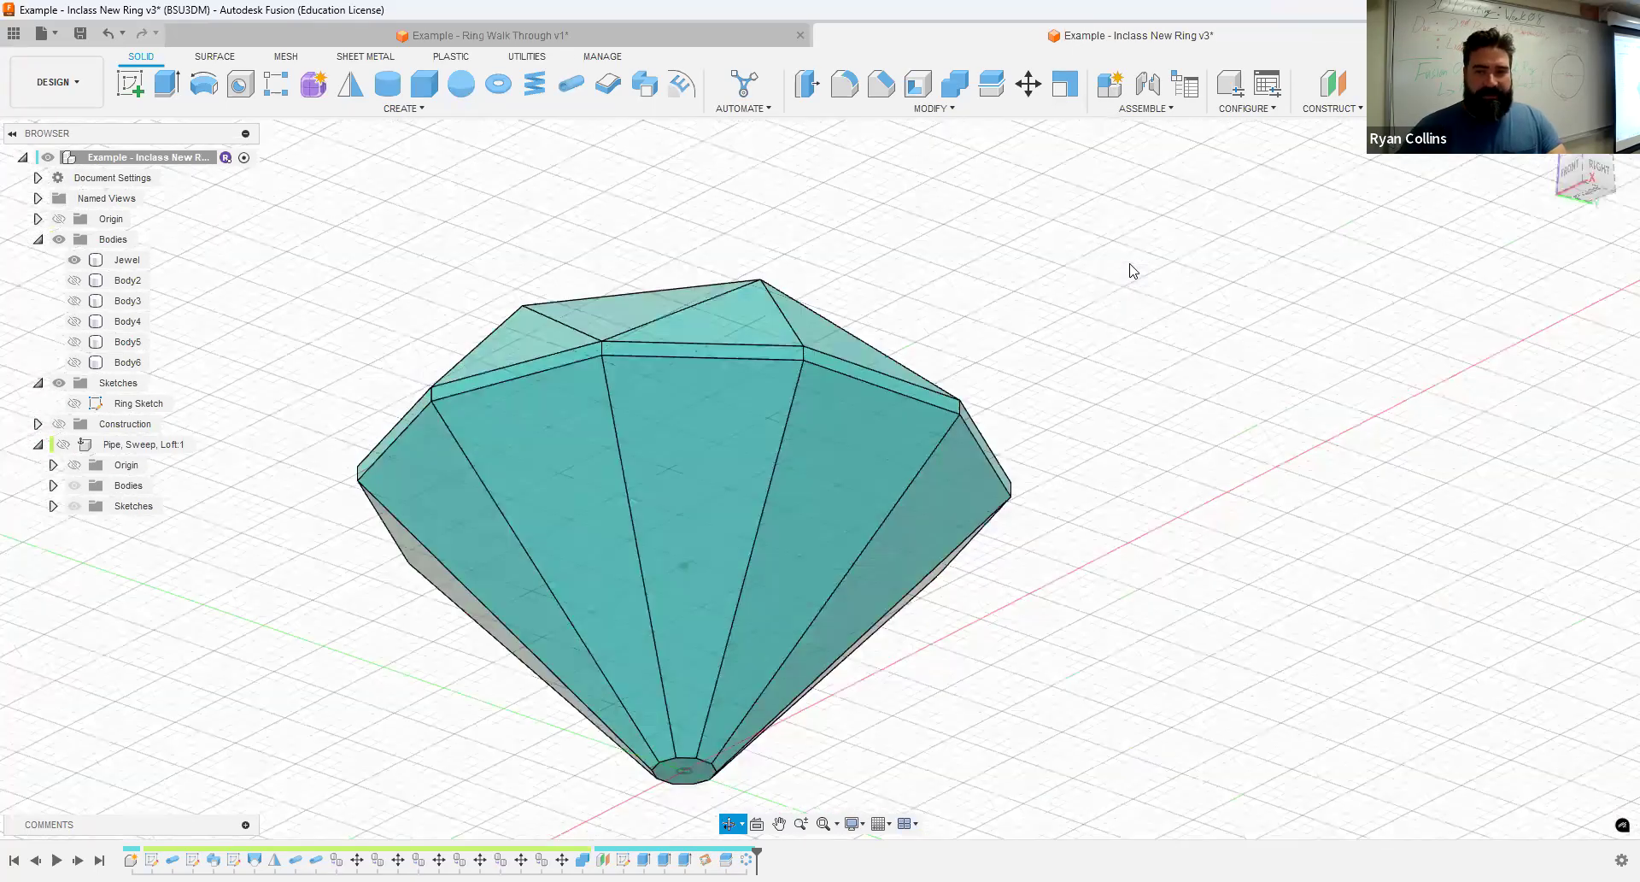
left_click(1333, 108)
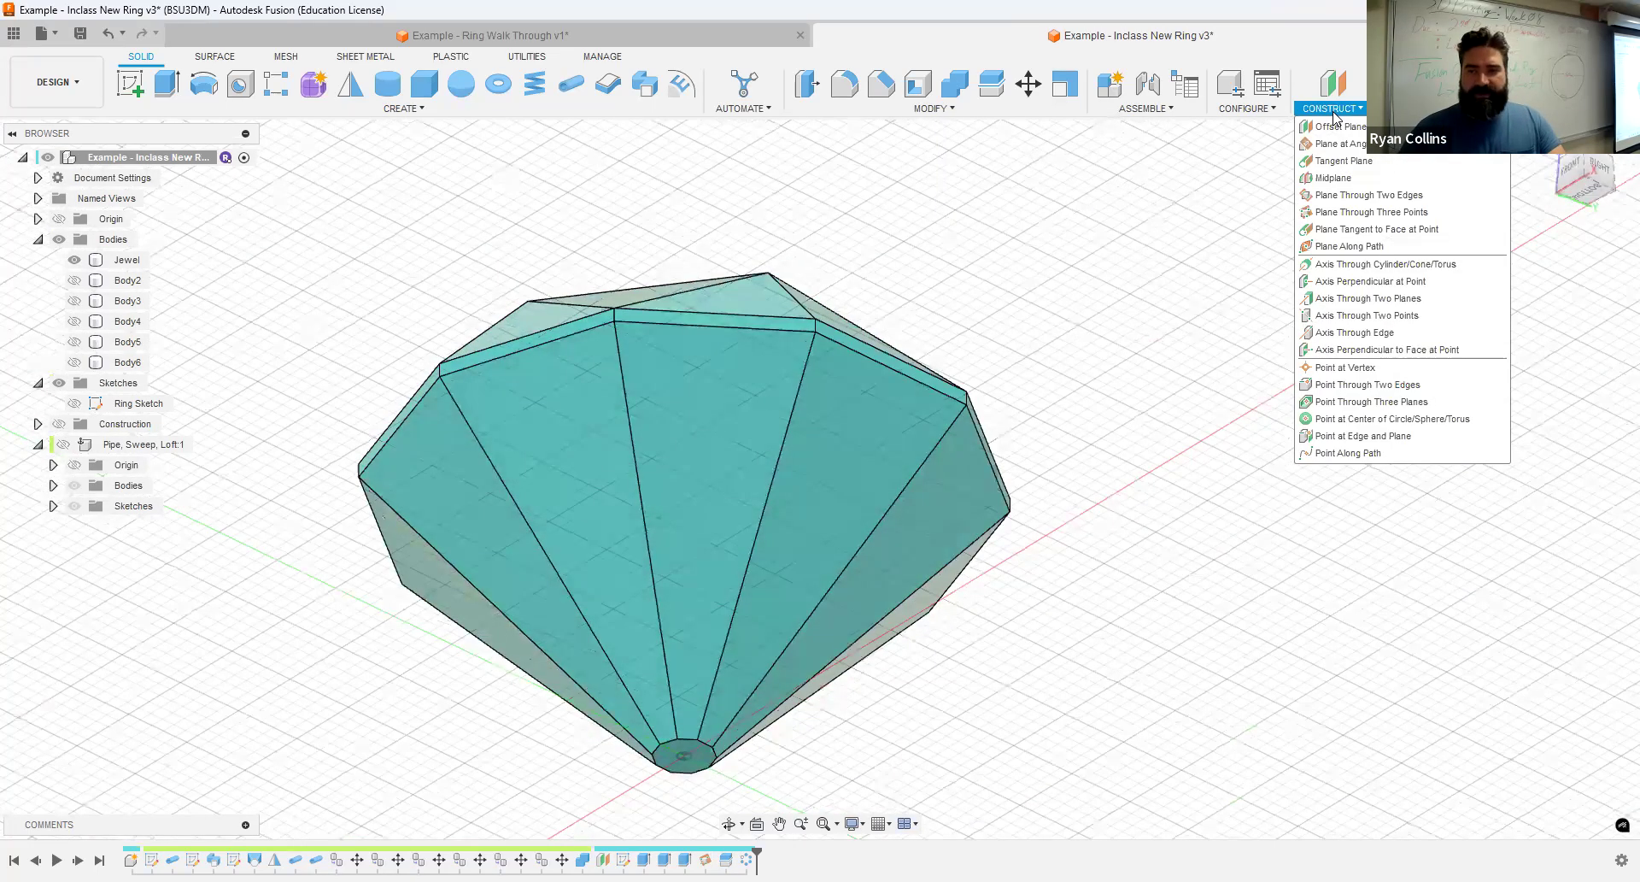
left_click(1358, 212)
scroll(854, 716, "up", 2)
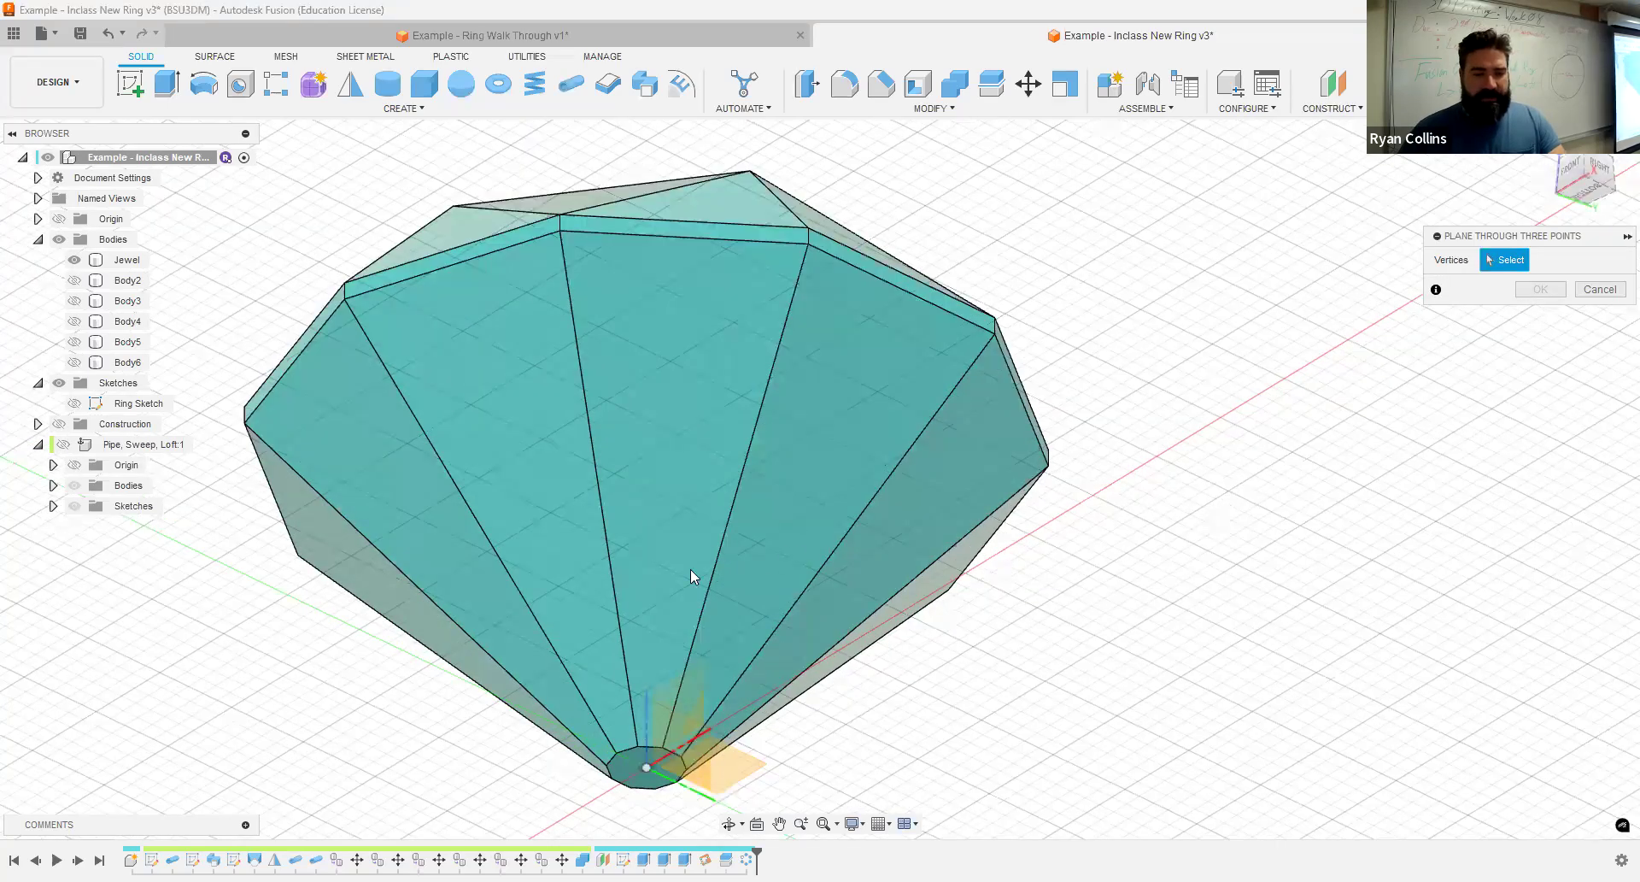
scroll(588, 577, "up", 2)
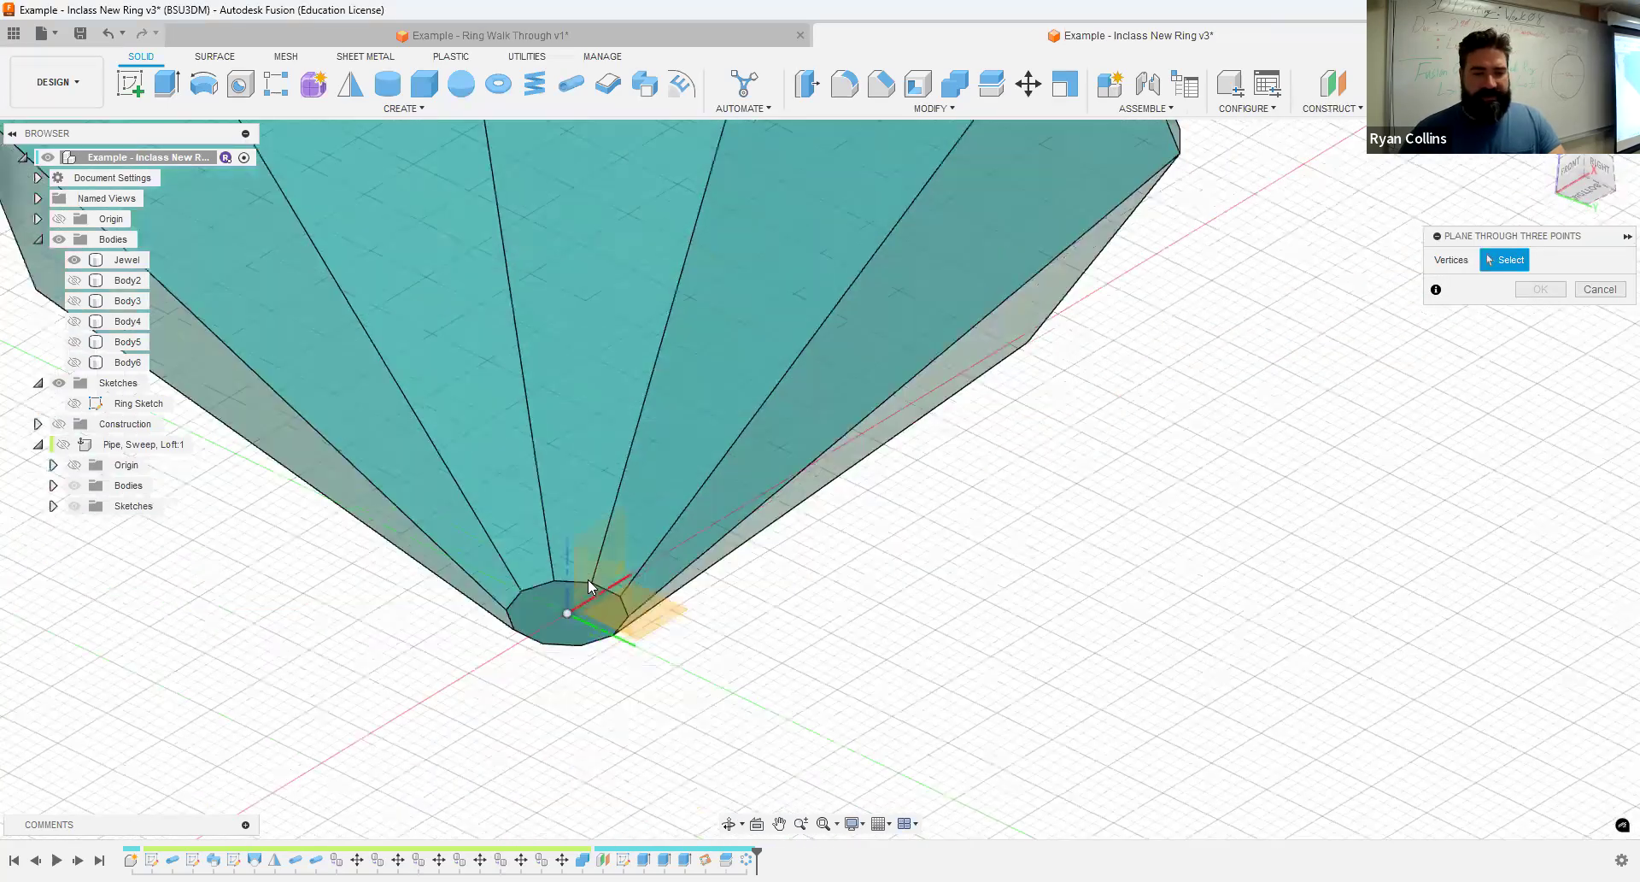
left_click(628, 615)
middle_click_drag(1100, 271, 803, 392)
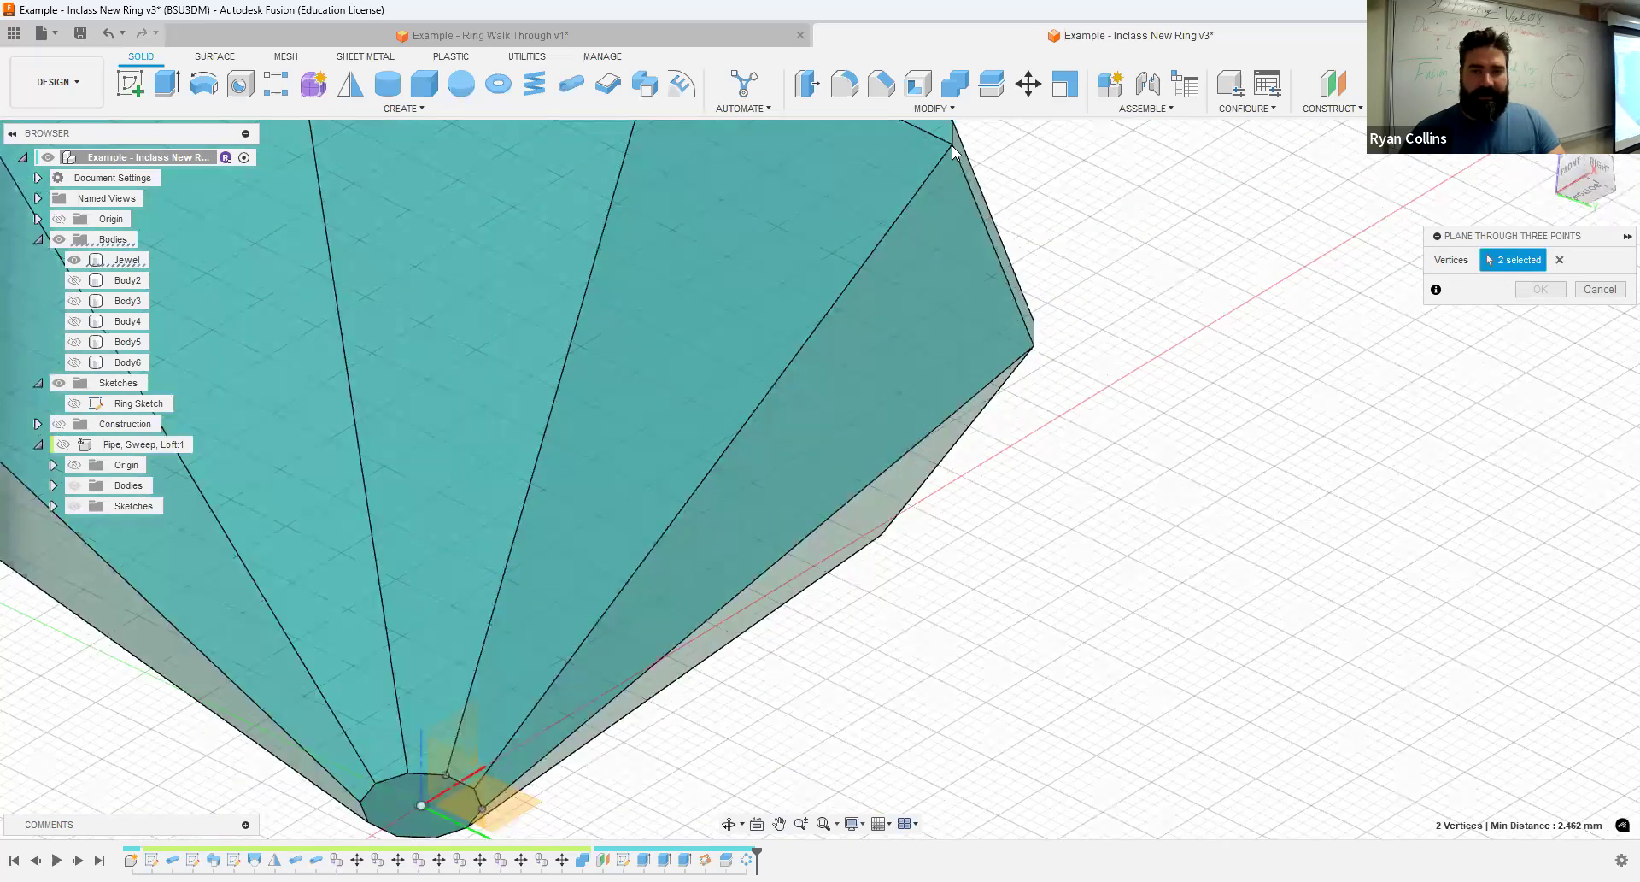
left_click(955, 148)
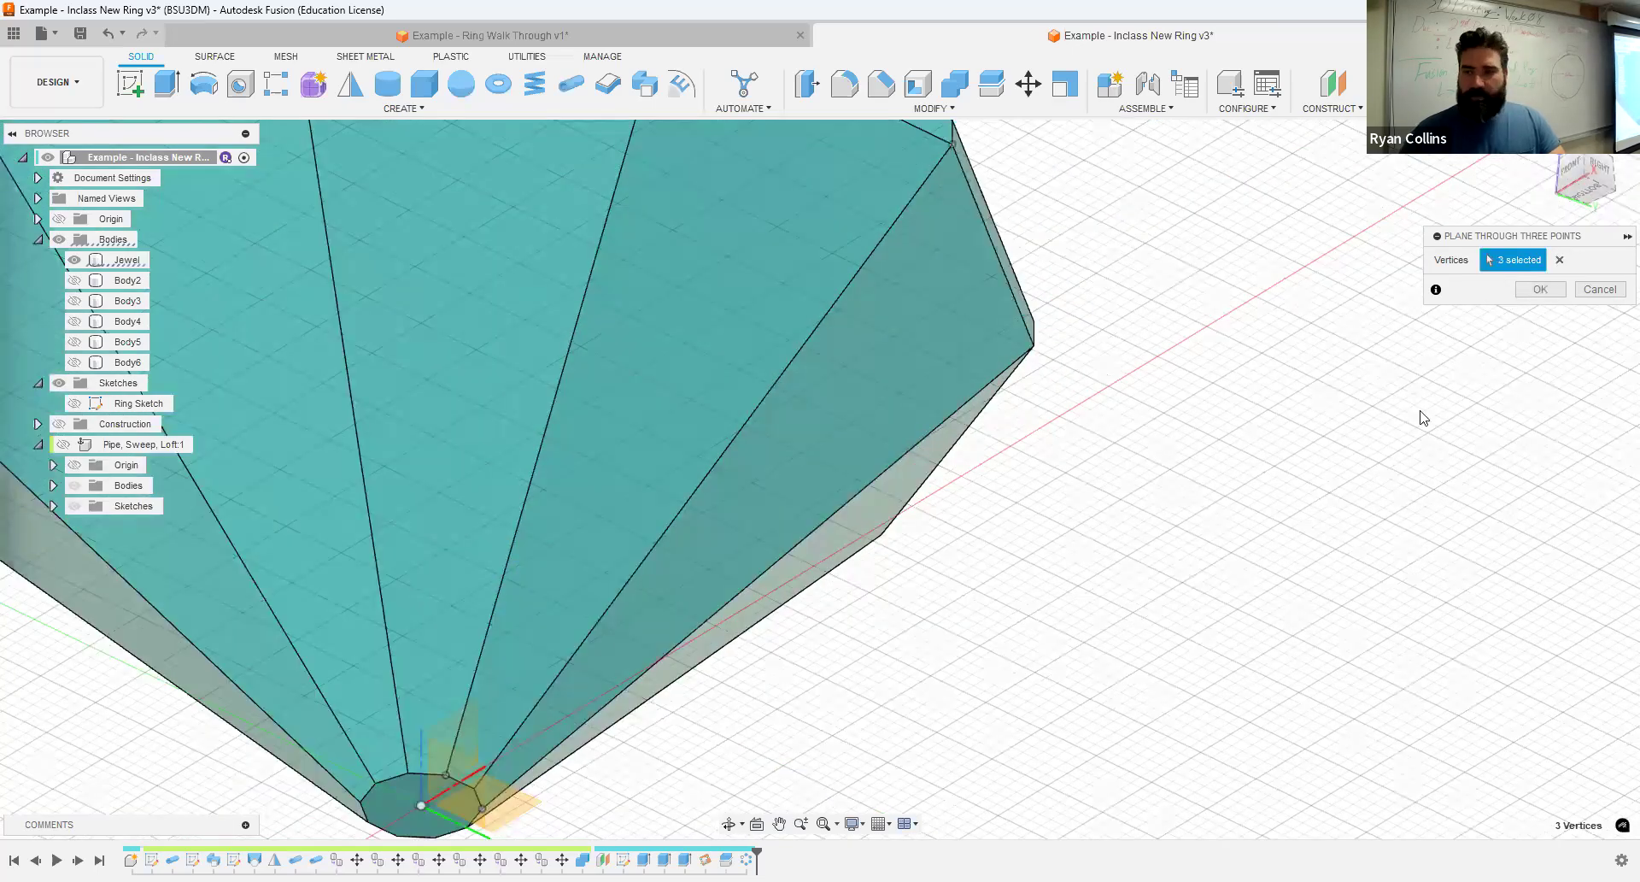
scroll(1253, 547, "down", 1)
scroll(1250, 542, "down", 2)
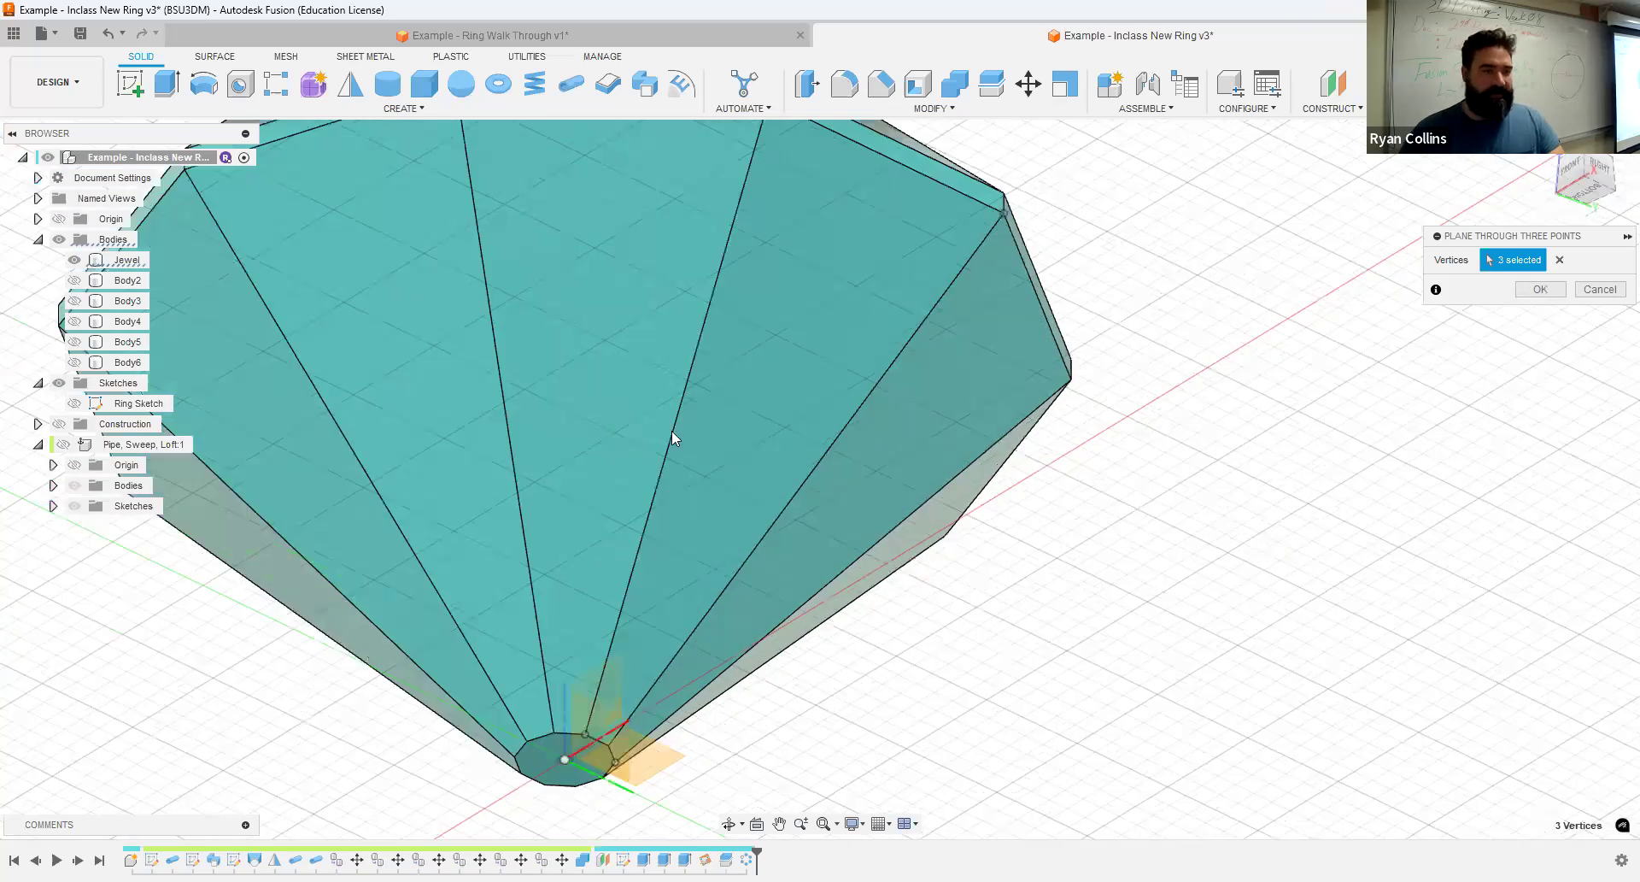
left_click(60, 424)
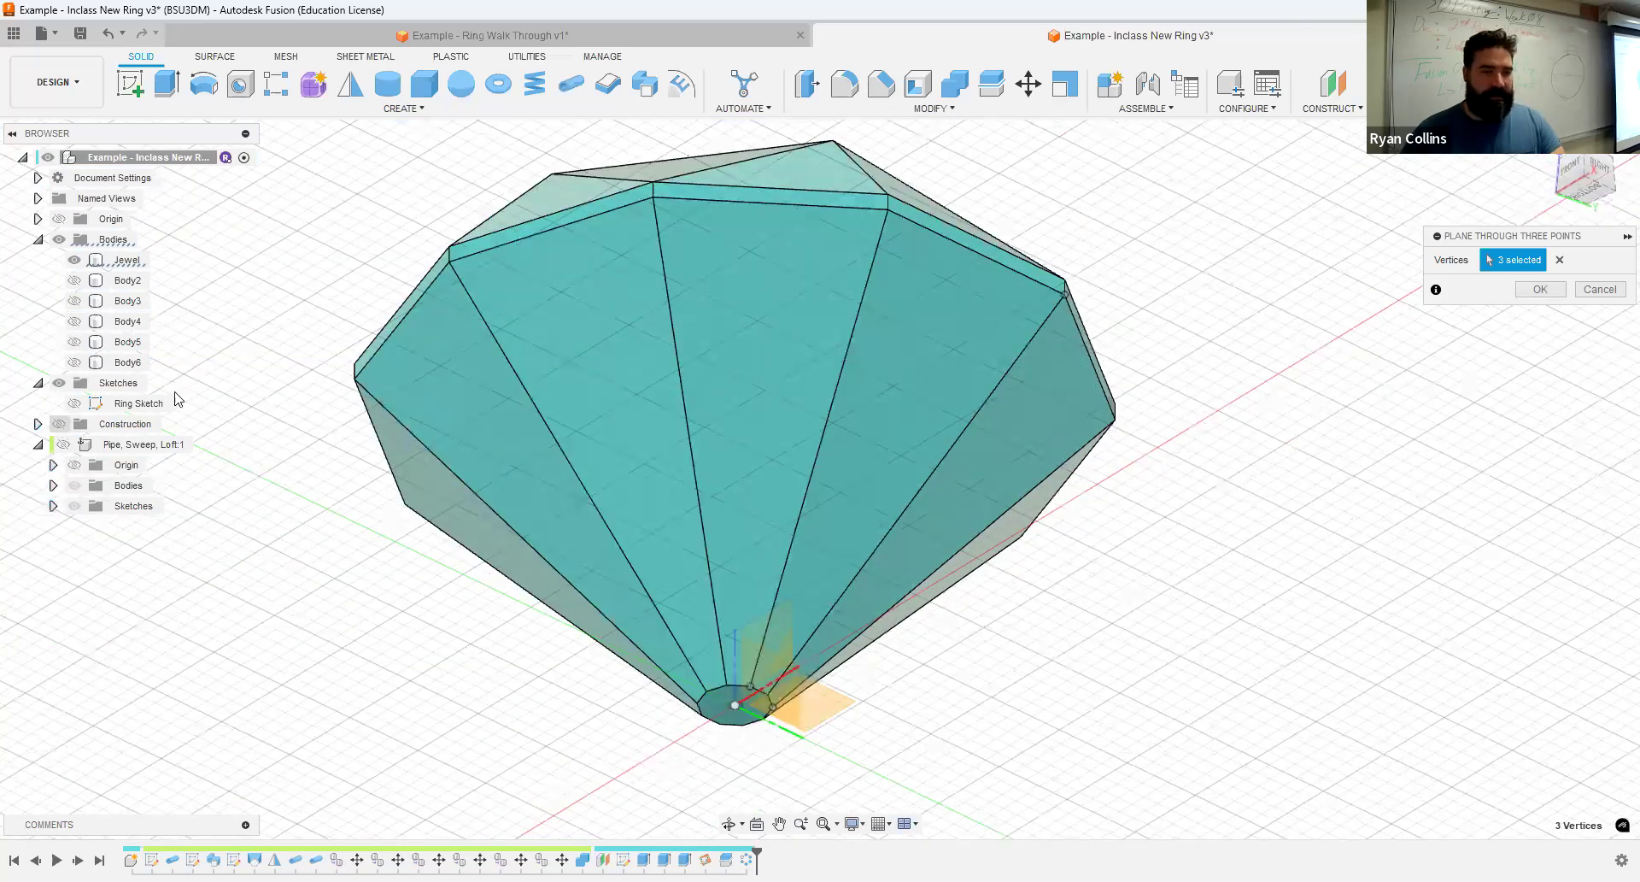
middle_click_drag(1230, 535, 1180, 556, "shift")
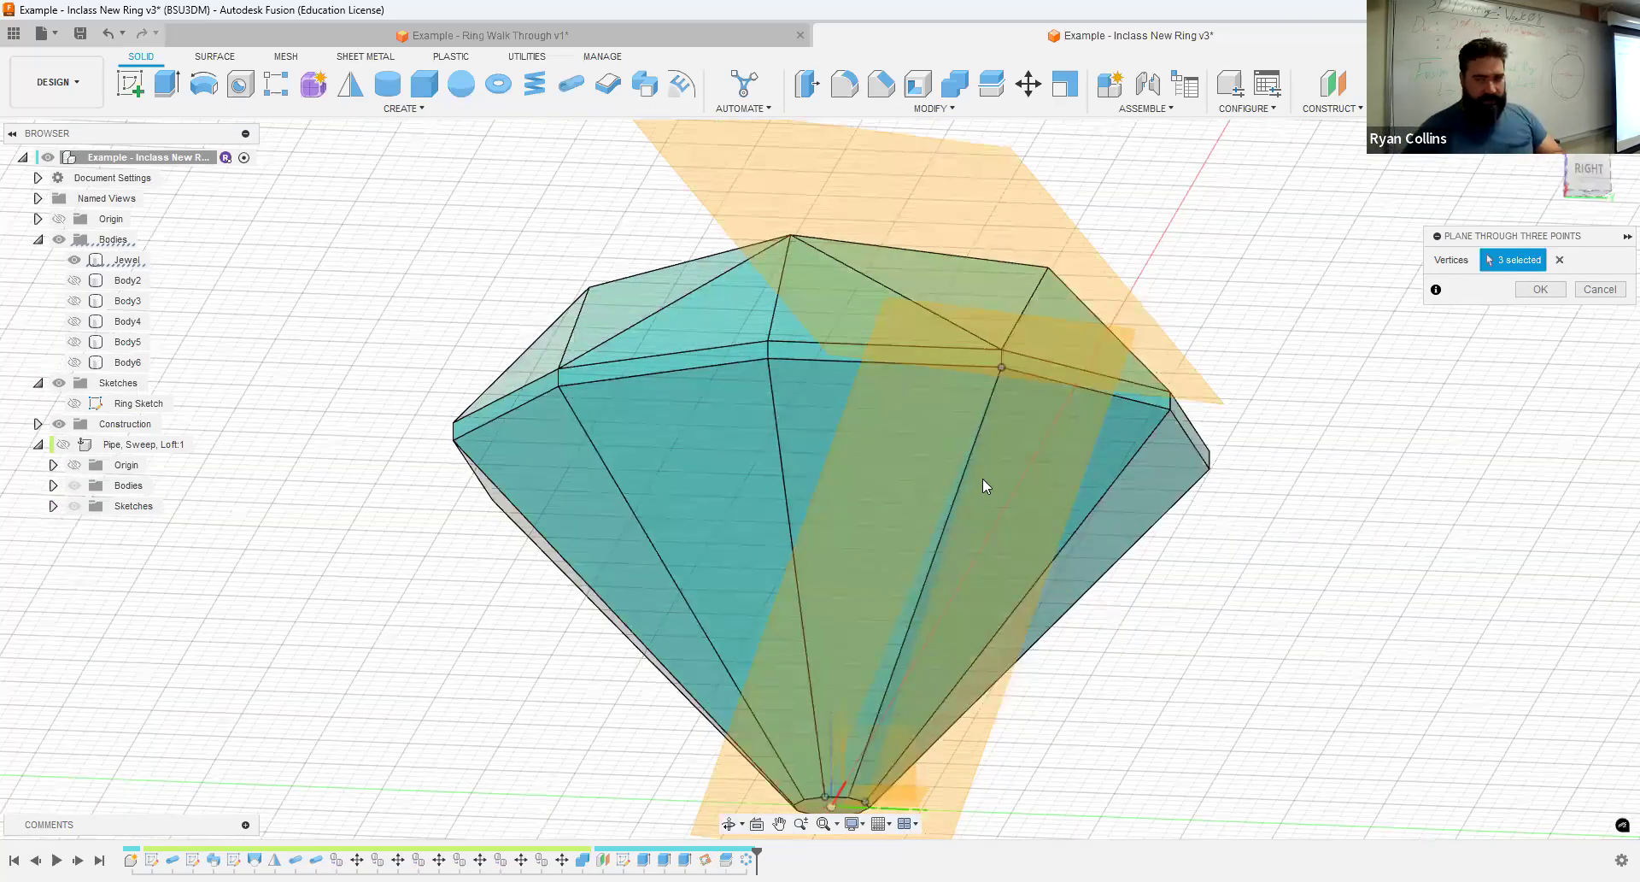
left_click(1541, 289)
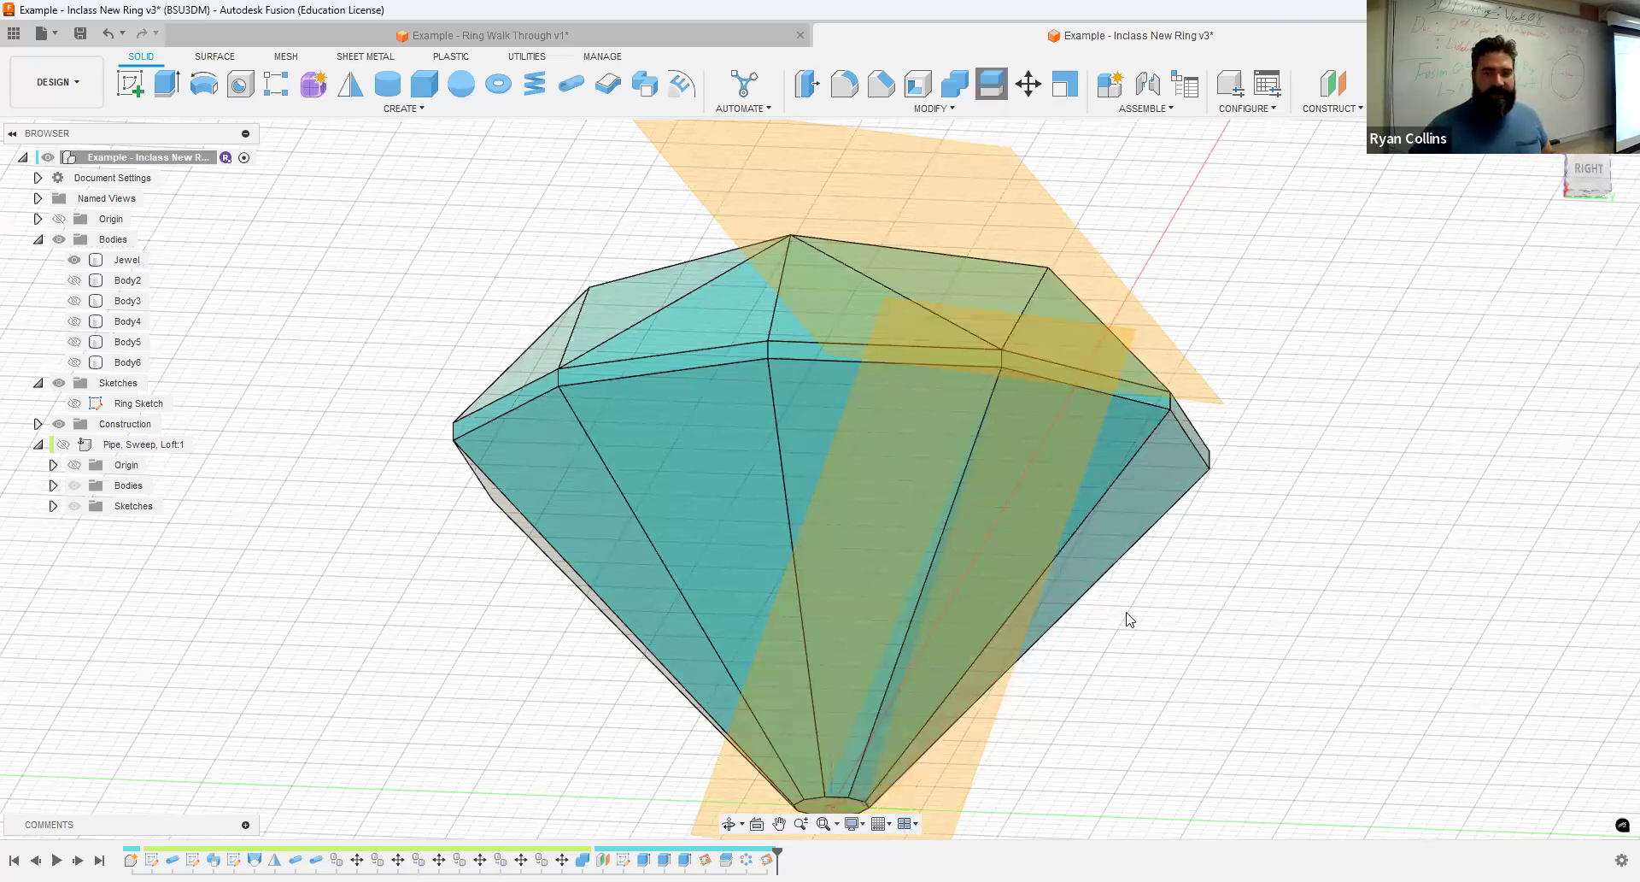
- Split the Jewel body with the new lower three-point plane as the splitting tool
left_click(730, 456)
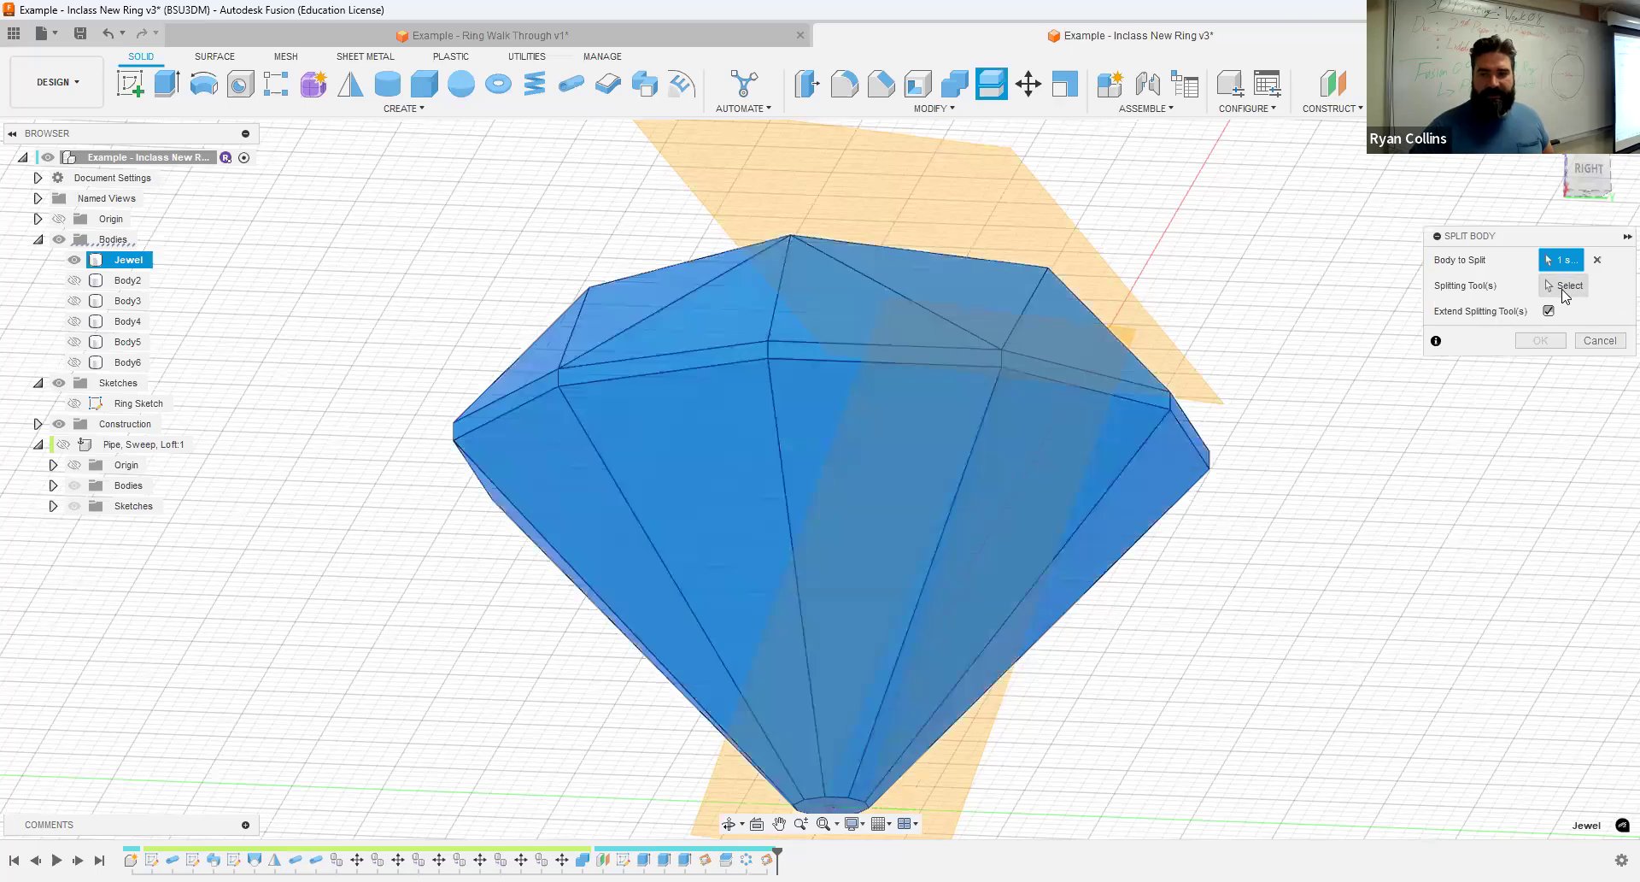
left_click(958, 775)
left_click(1542, 317)
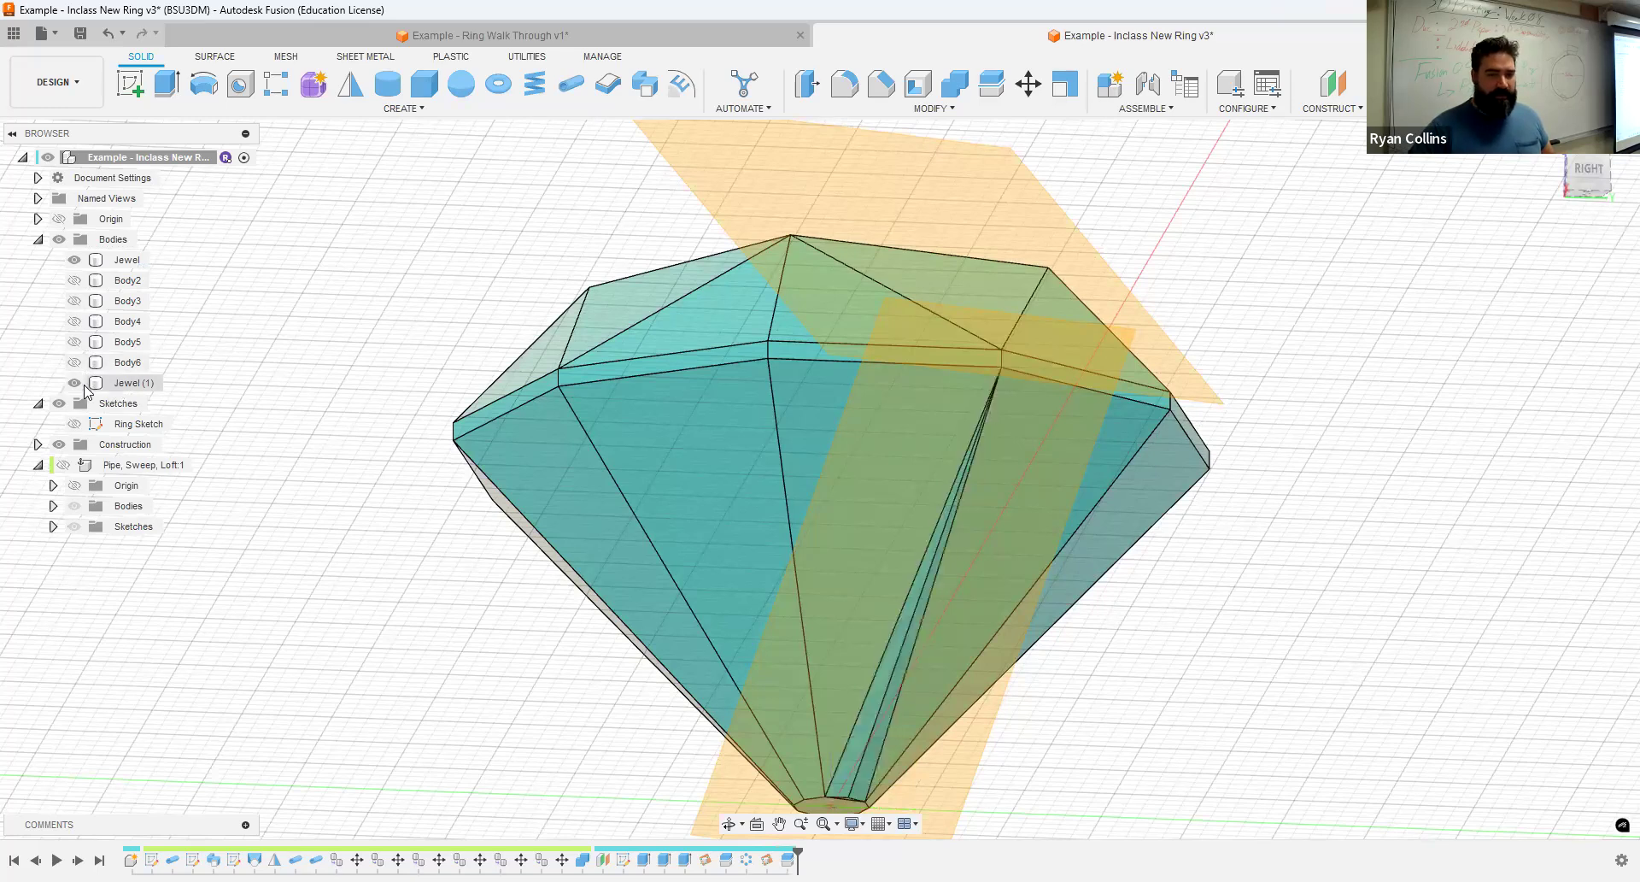
- Hide the sliver body cut off the jewel's lower part and hide the construction planes
left_click(96, 385)
left_click(77, 385)
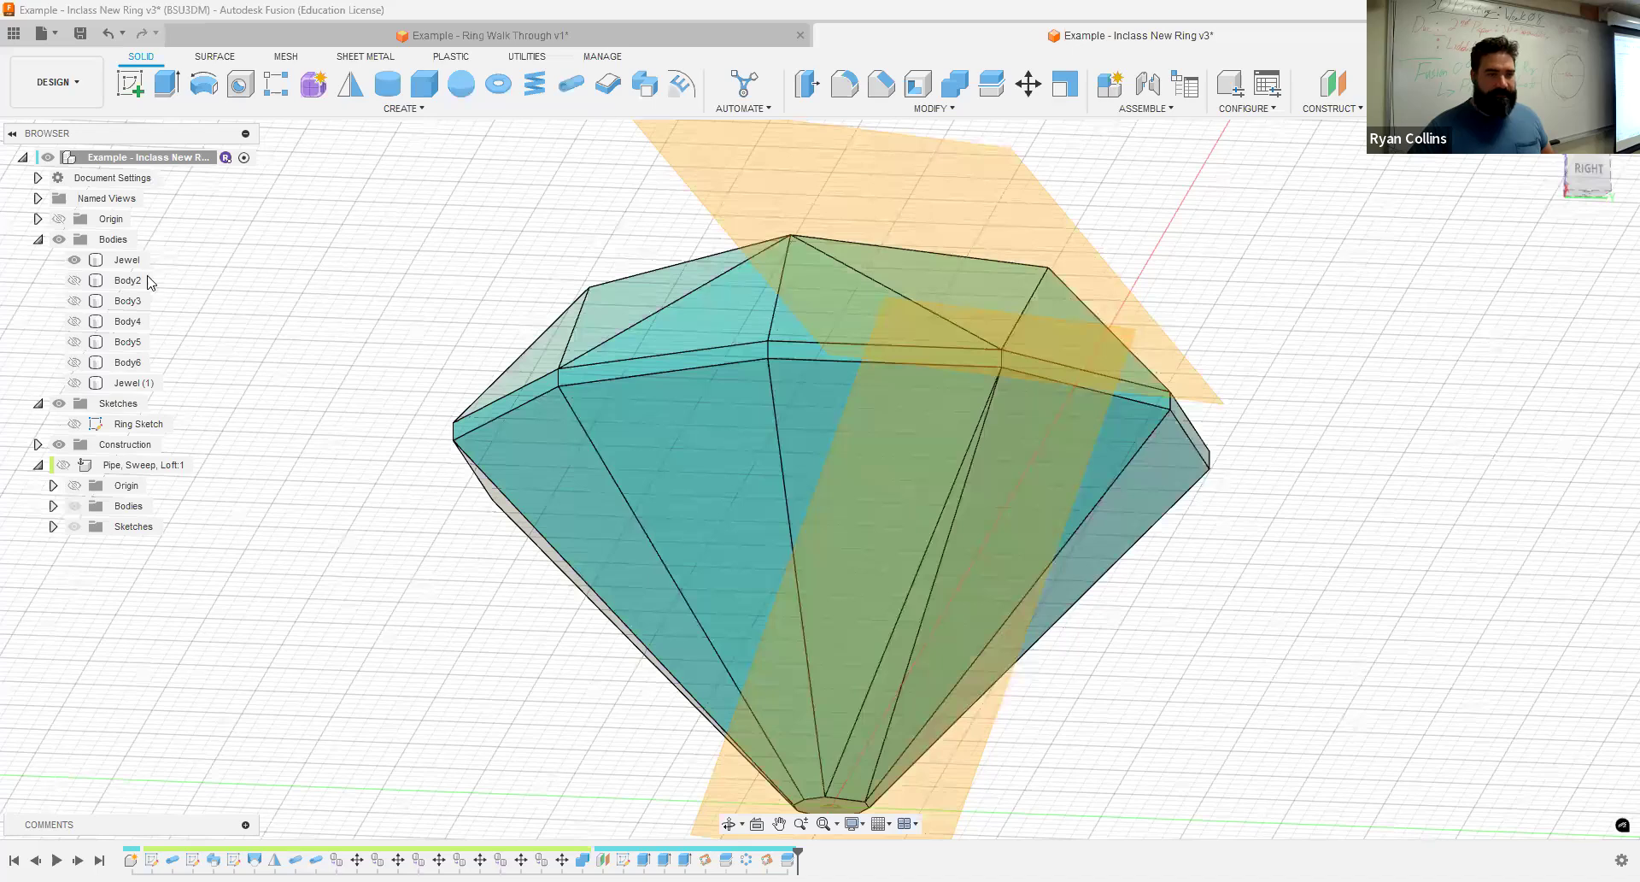
left_click(59, 444)
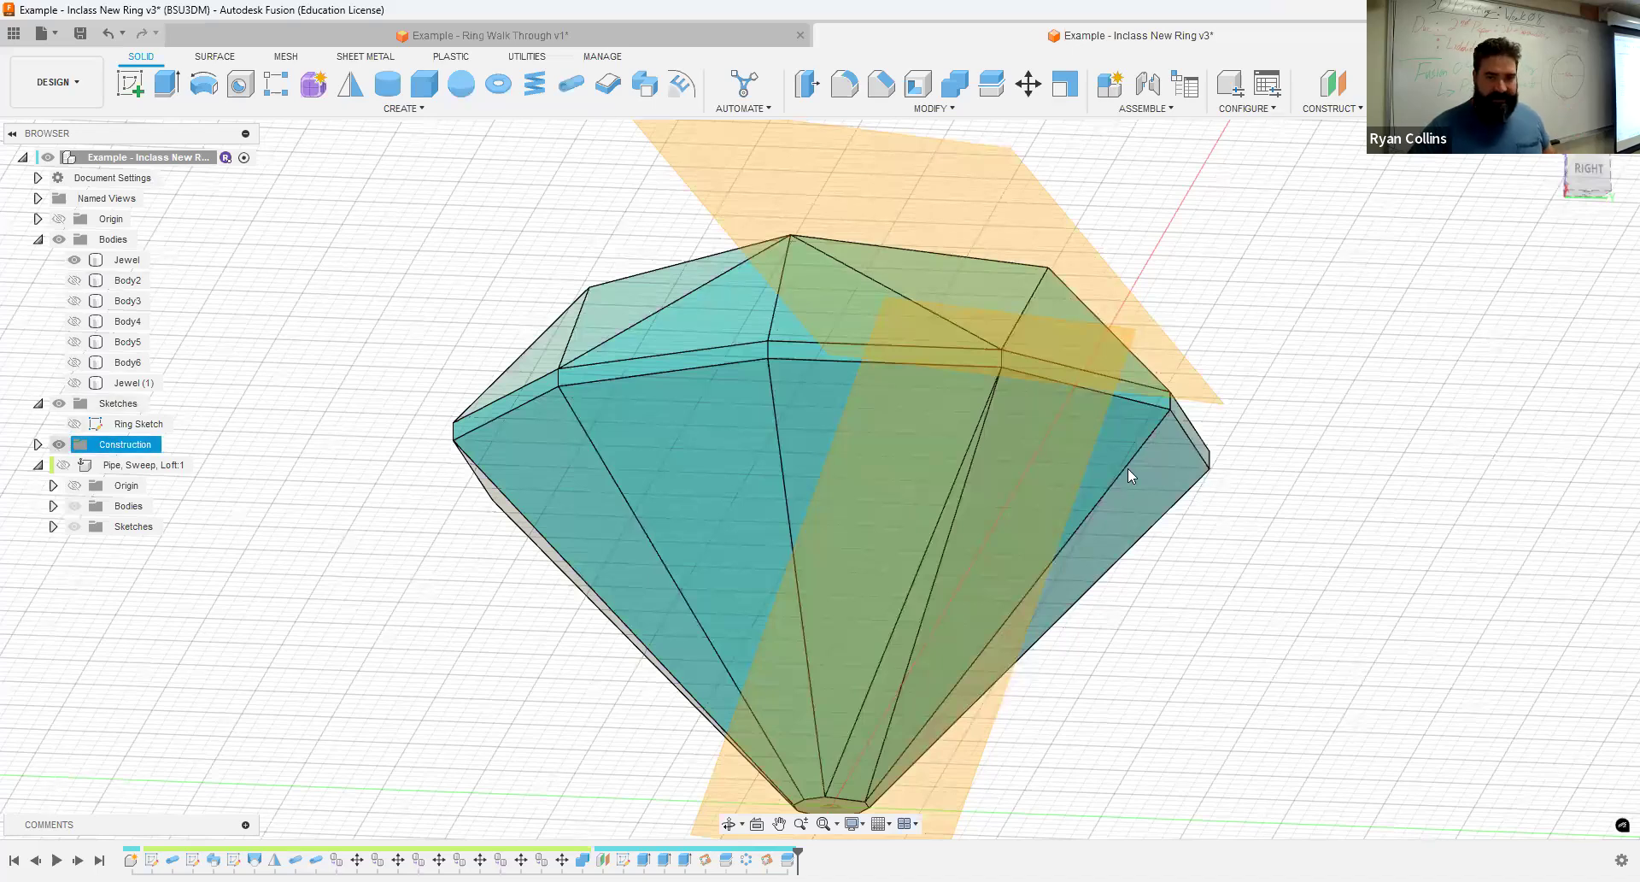
scroll(1227, 543, "up", 1)
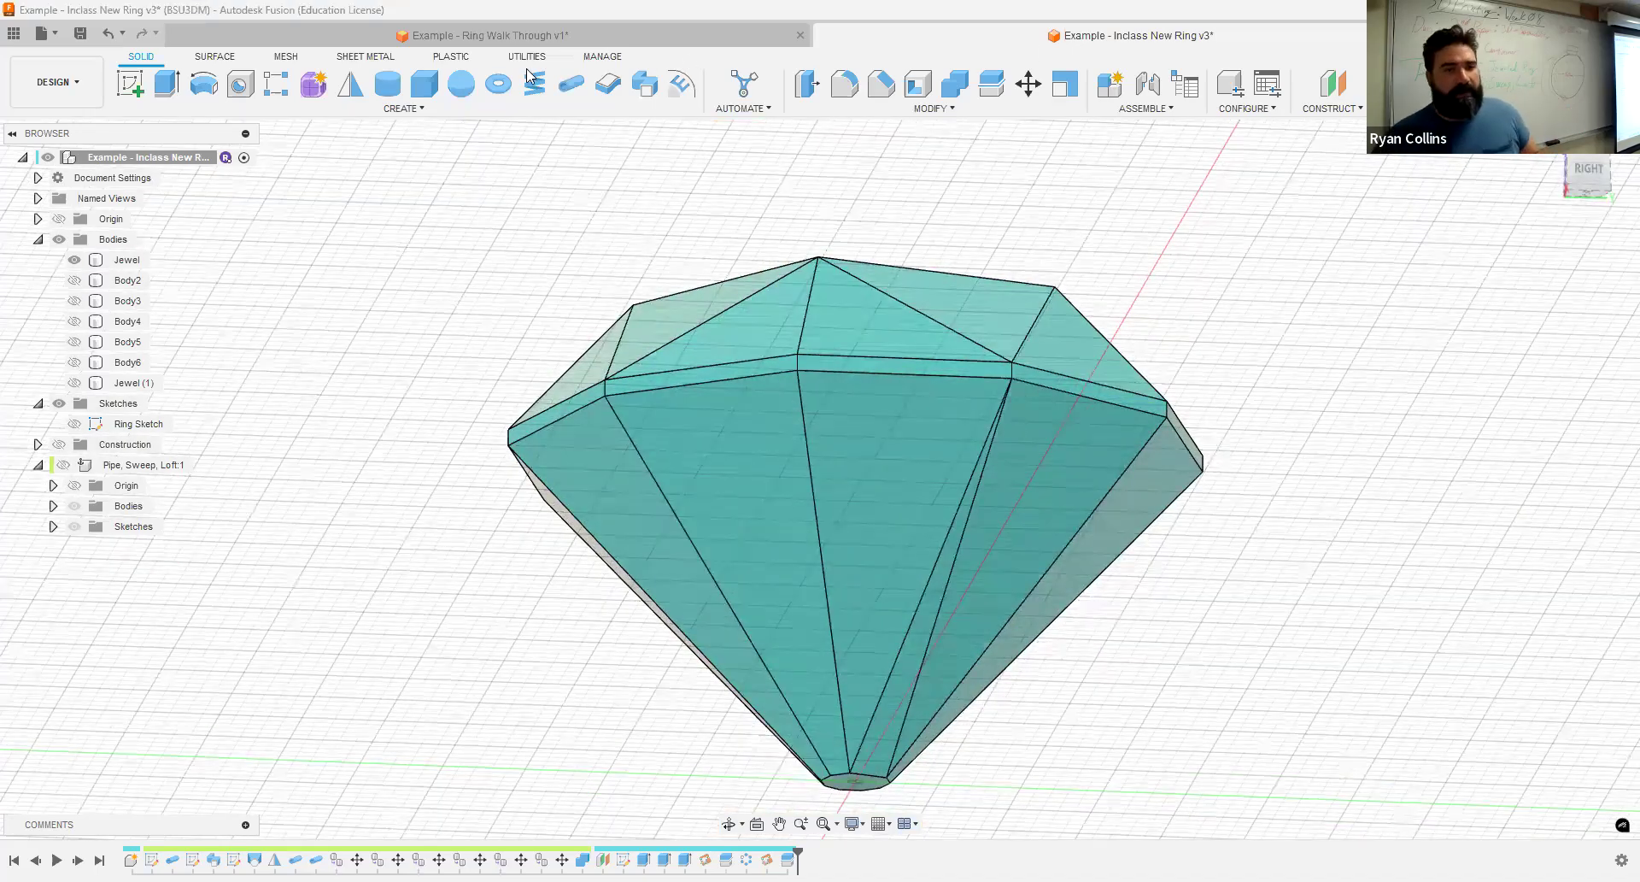
- Circular-pattern the split feature of the narrow lower facet about the vertical axis with a quantity of 5
left_click(395, 109)
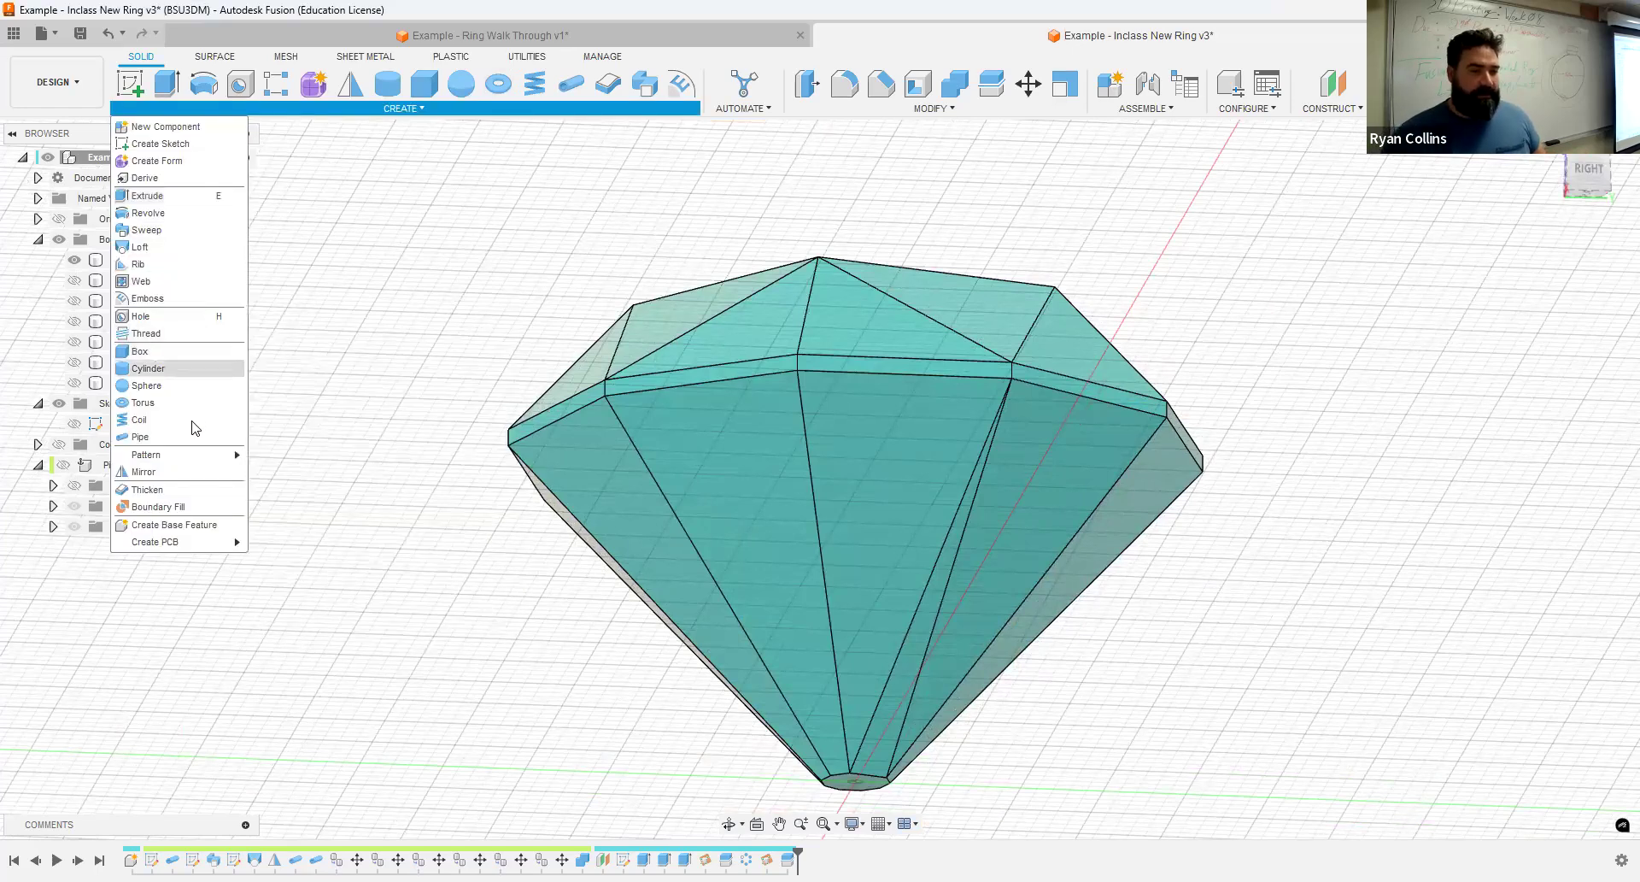
mouse_move(181, 457)
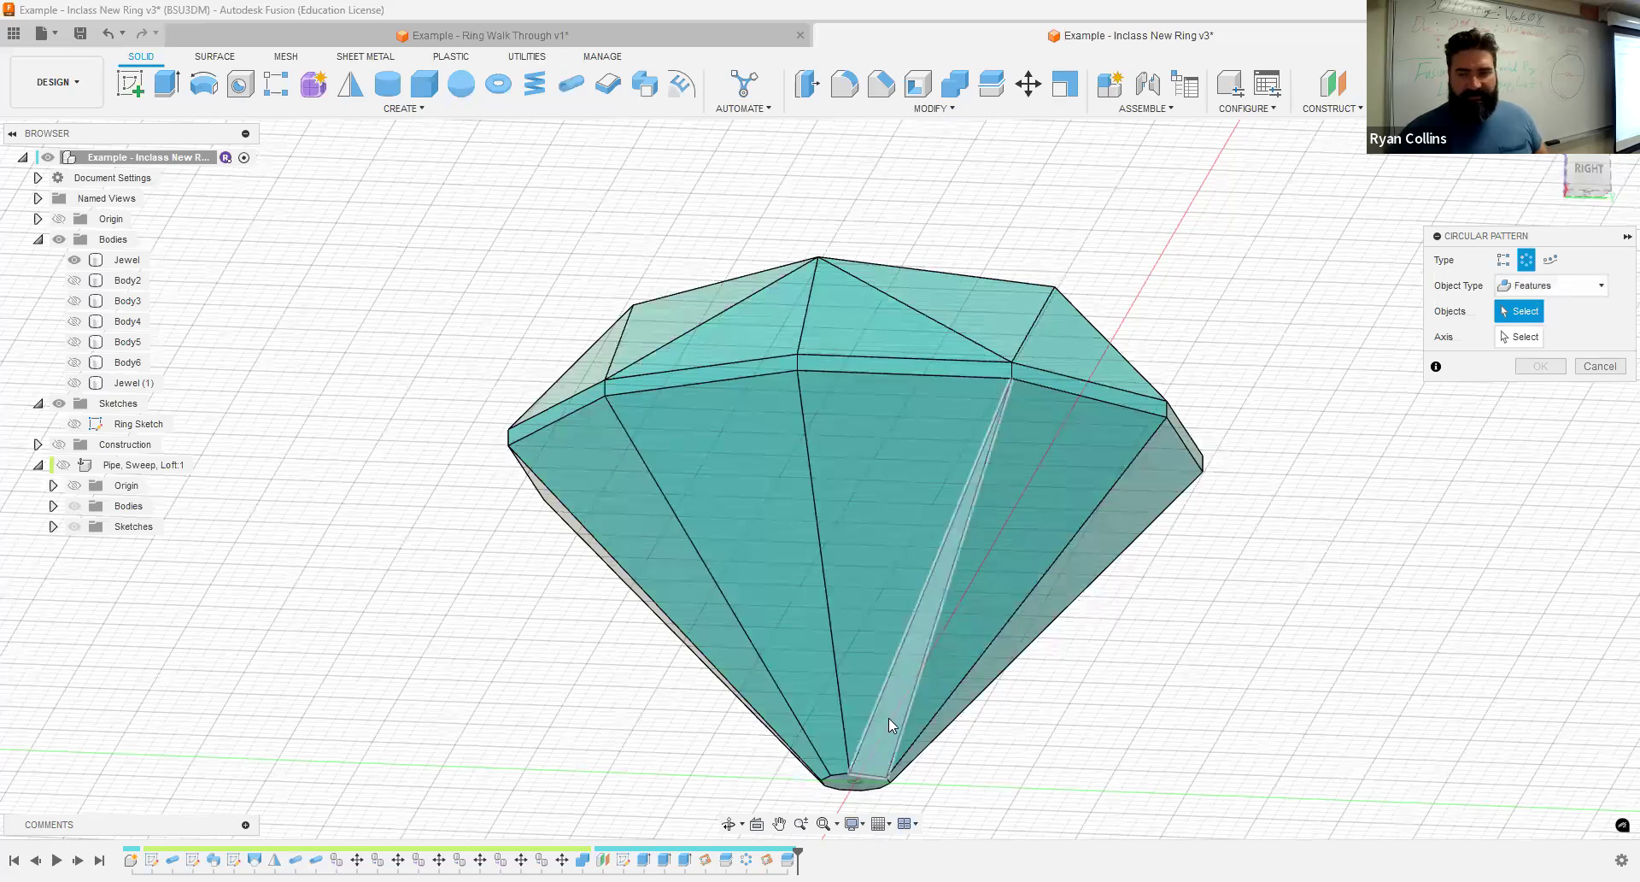
left_click(915, 701)
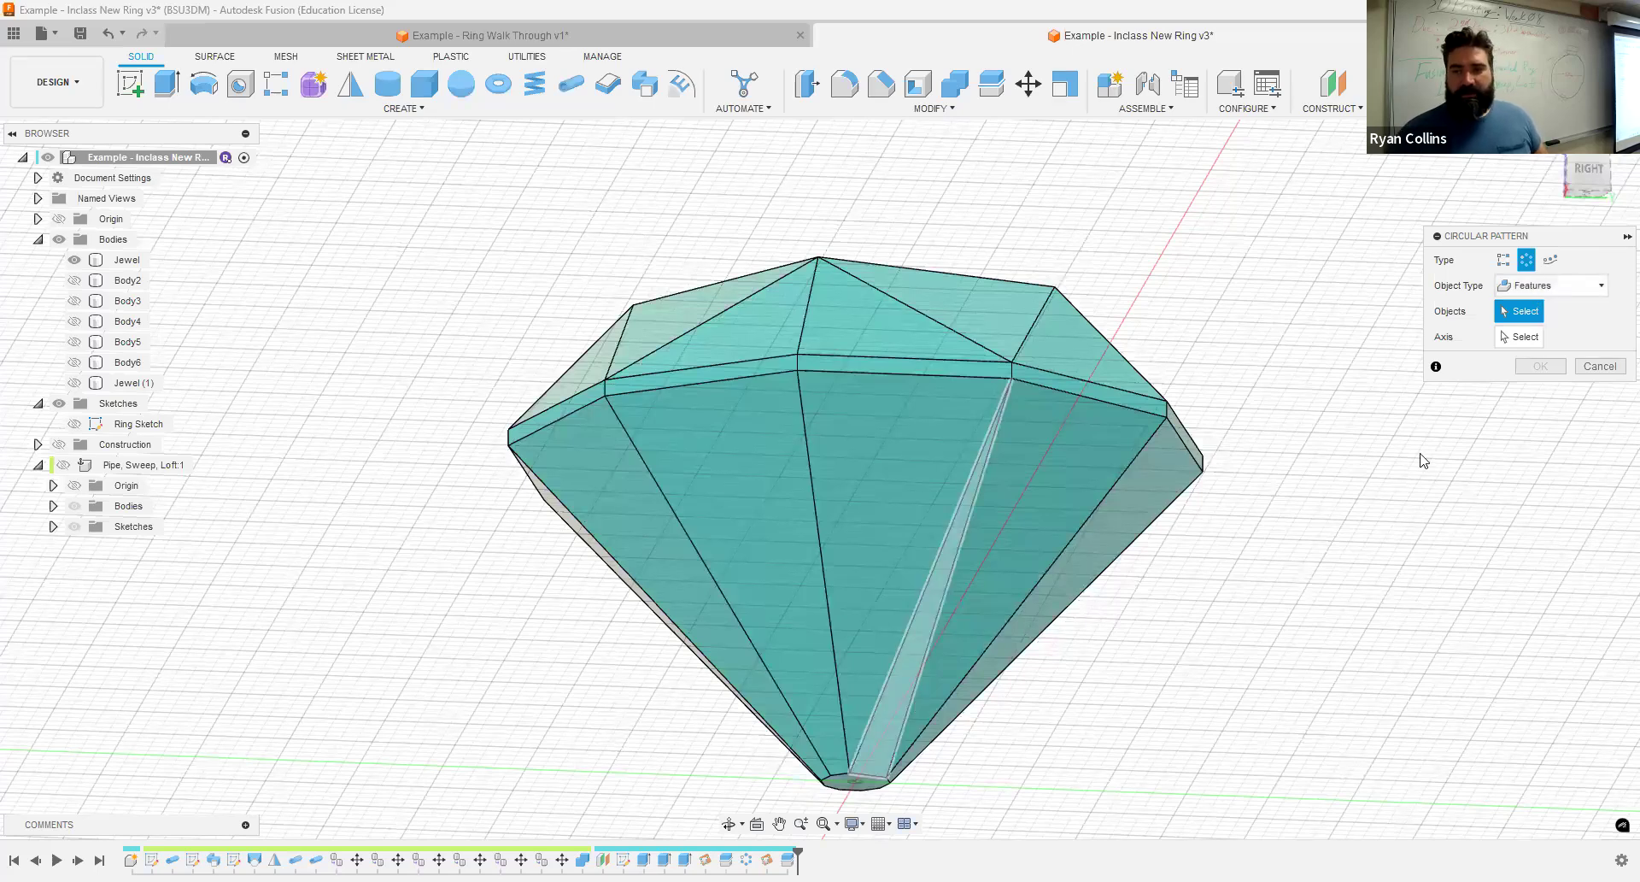
left_click(1526, 337)
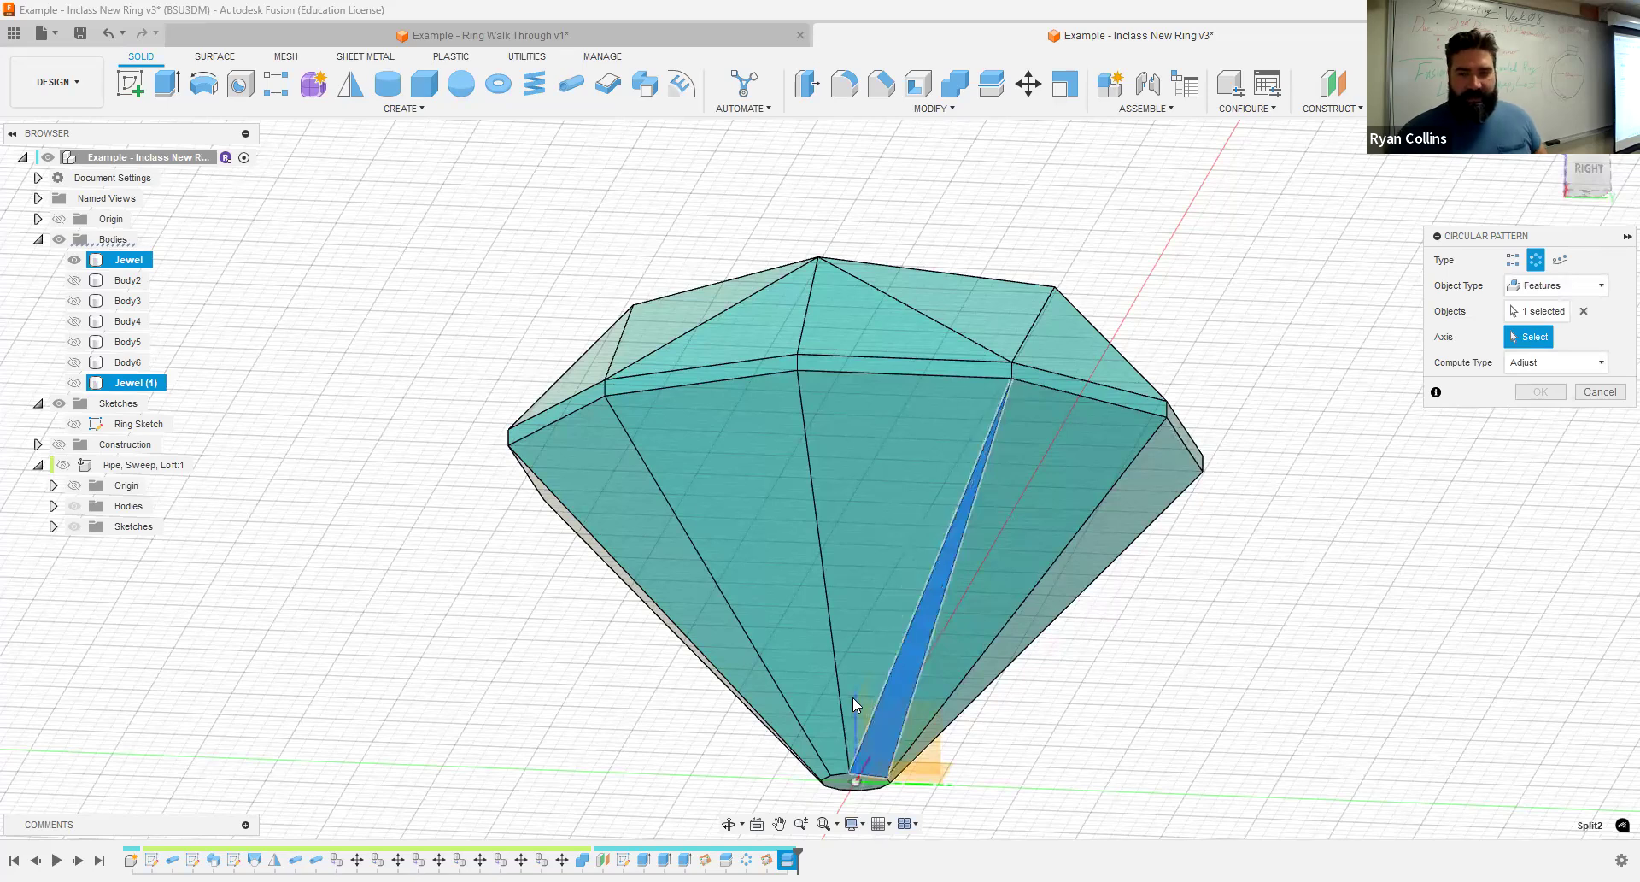
left_click(852, 697)
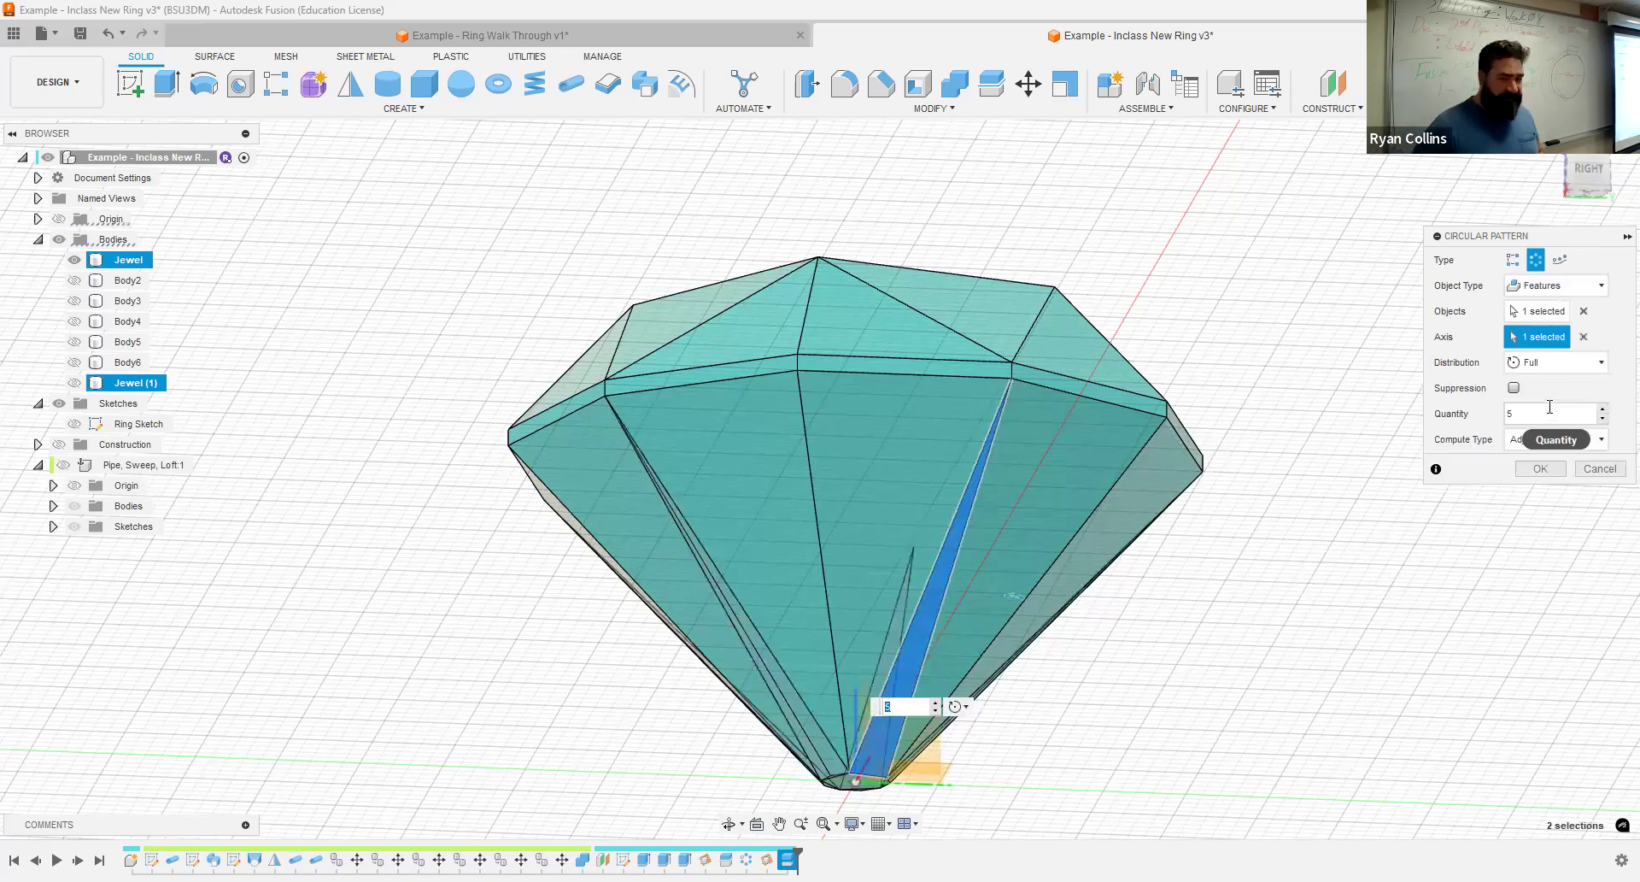
left_click(1539, 469)
middle_click_drag(1235, 686, 809, 376, "shift")
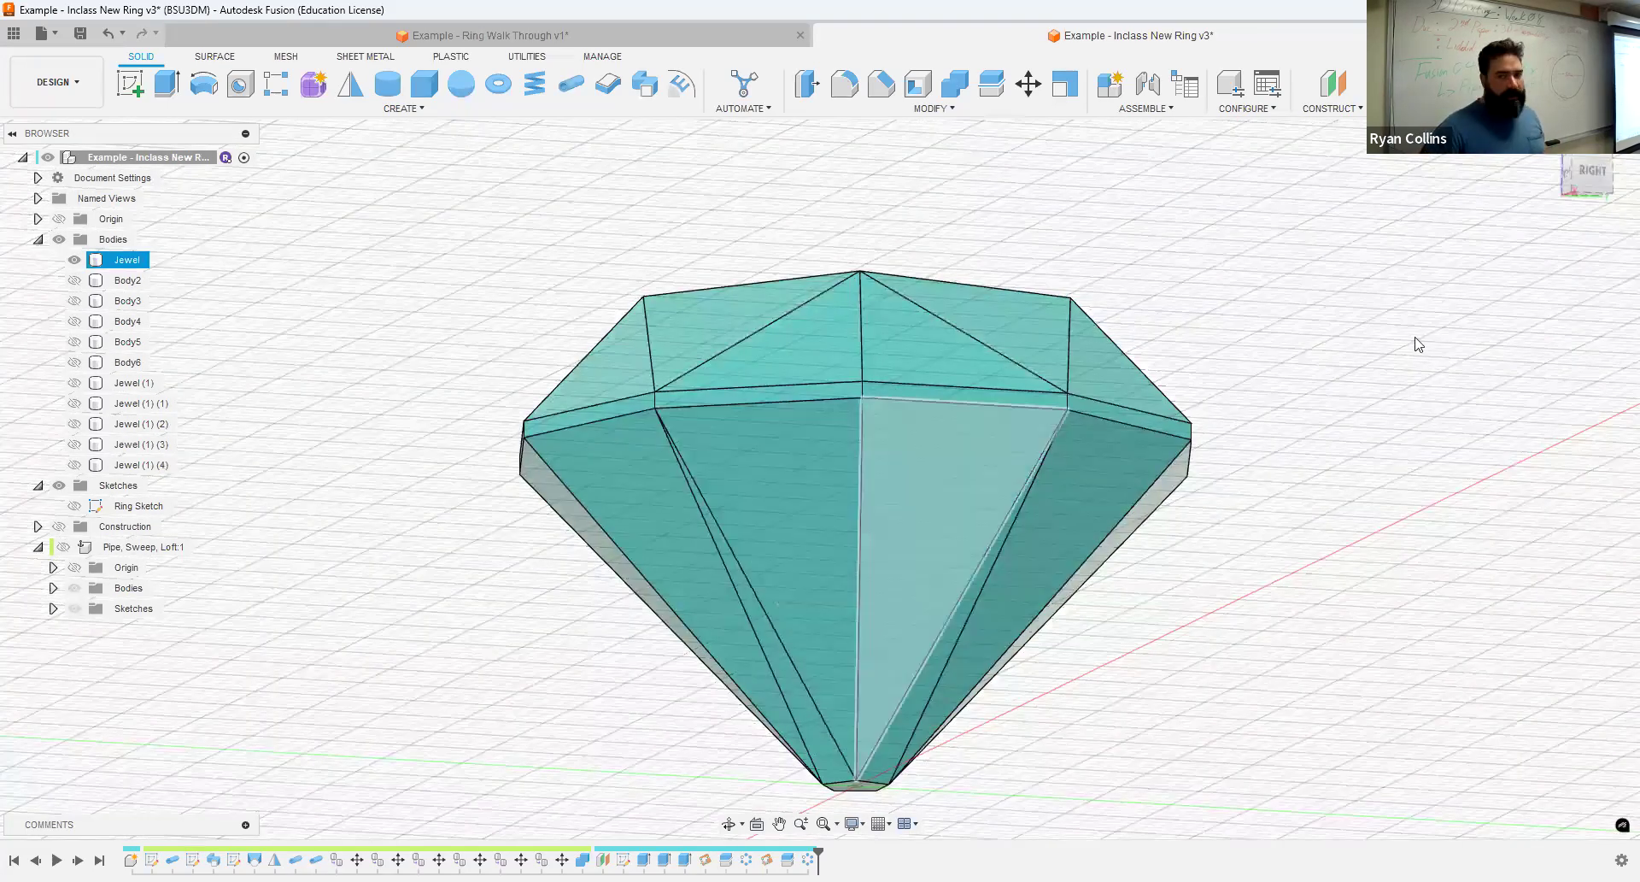
left_click(1550, 142)
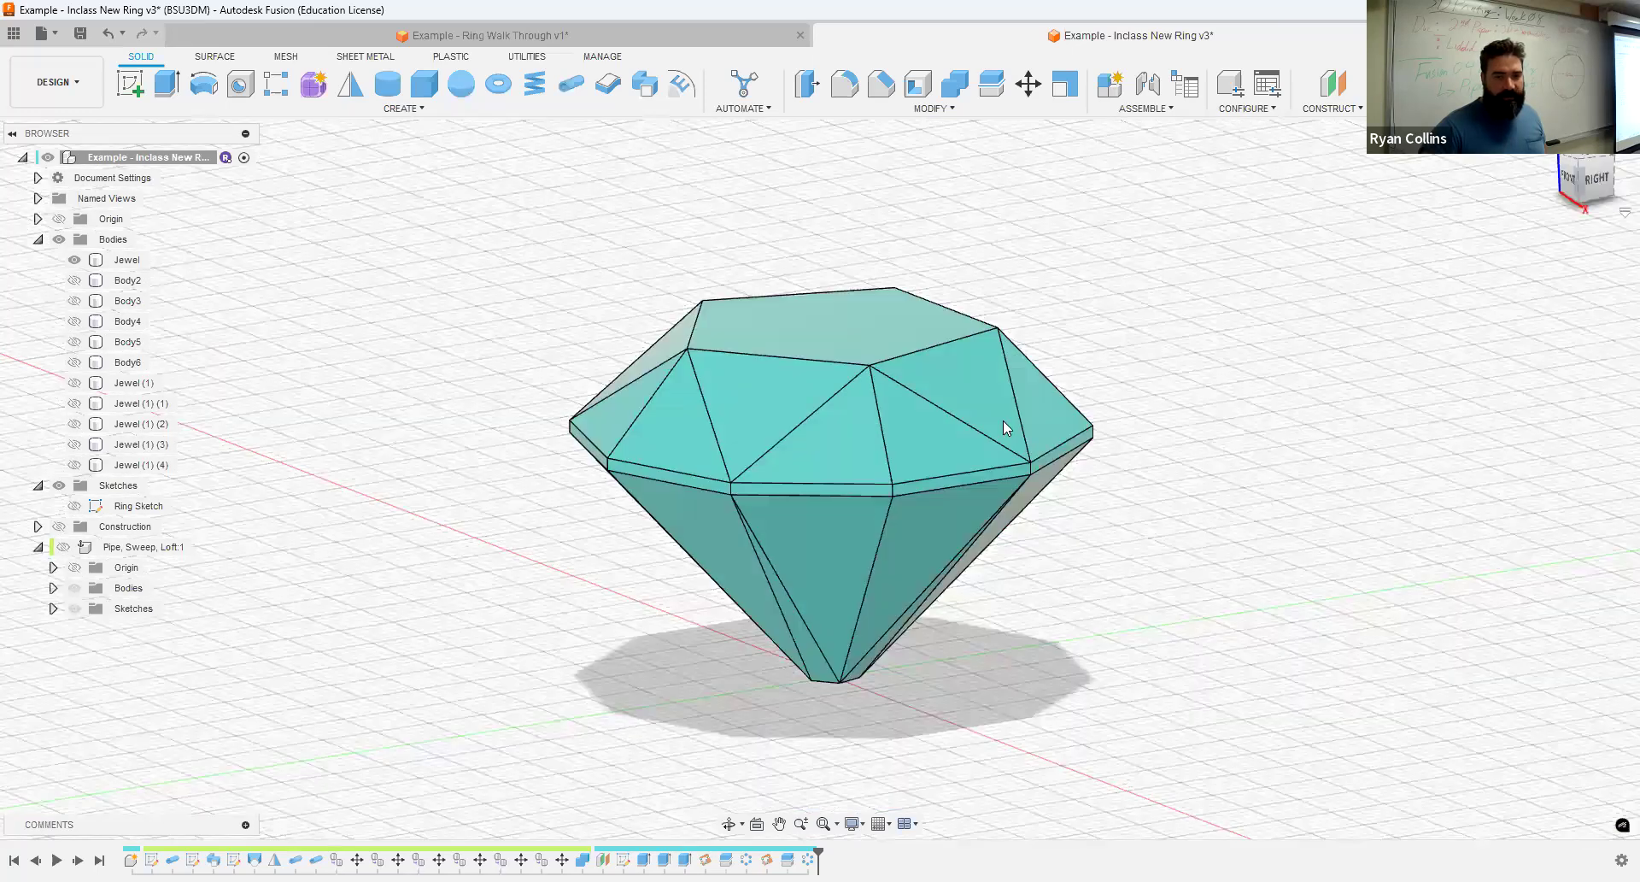
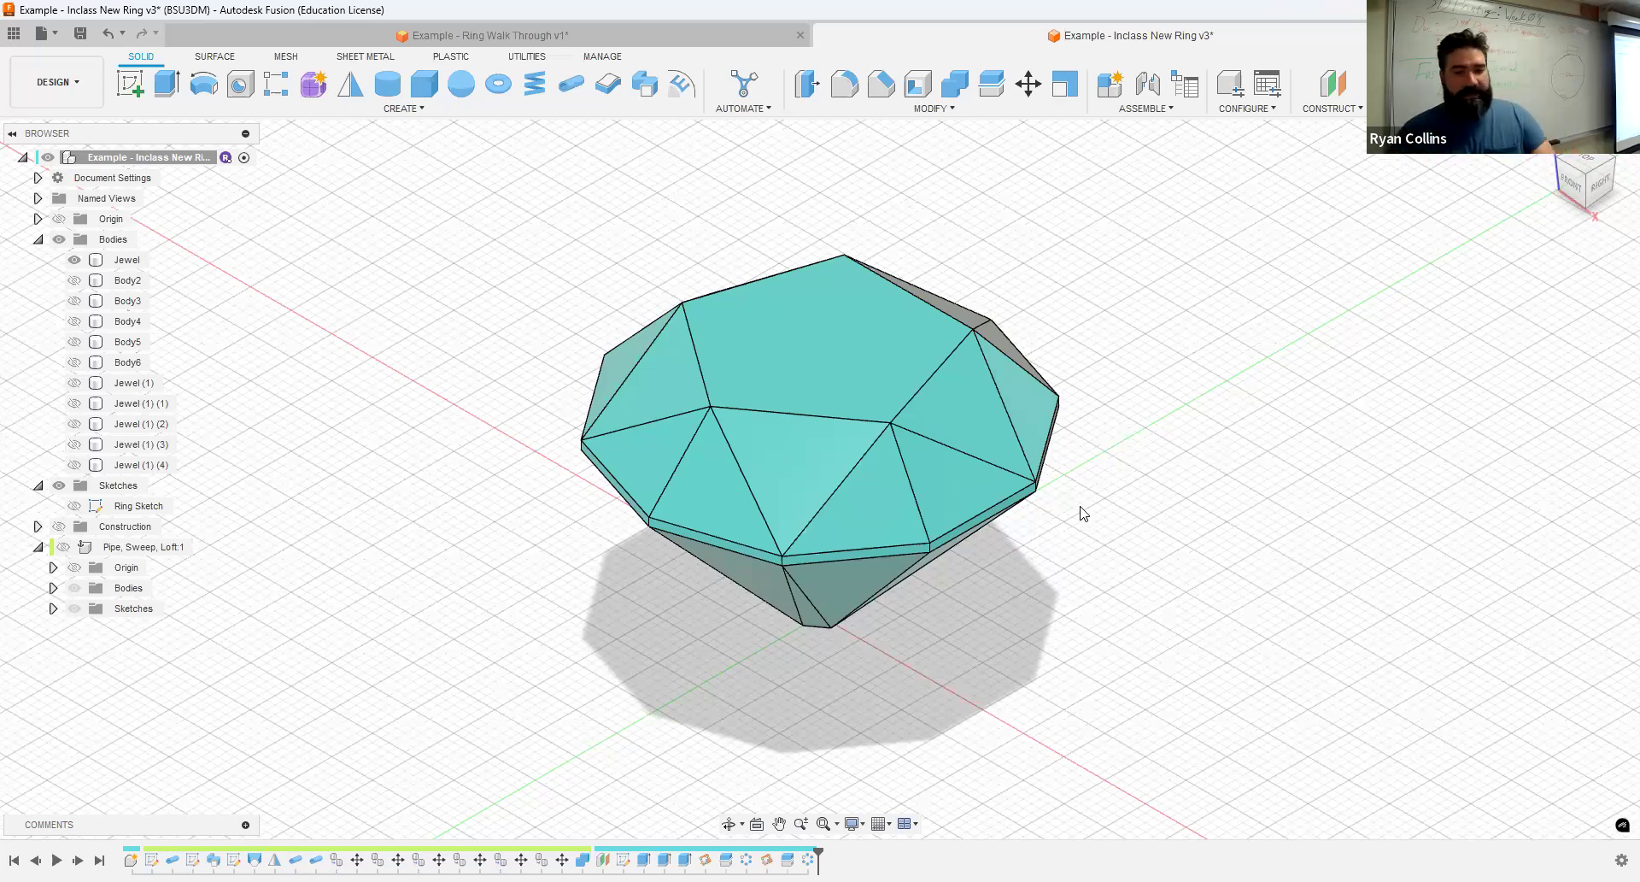
- Extrude the jewel's small bottom face 2 mm downward with a -42 degree taper, joined to the body
middle_click_drag(1021, 513, 812, 666, "shift")
scroll(892, 544, "up", 5)
left_click(168, 86)
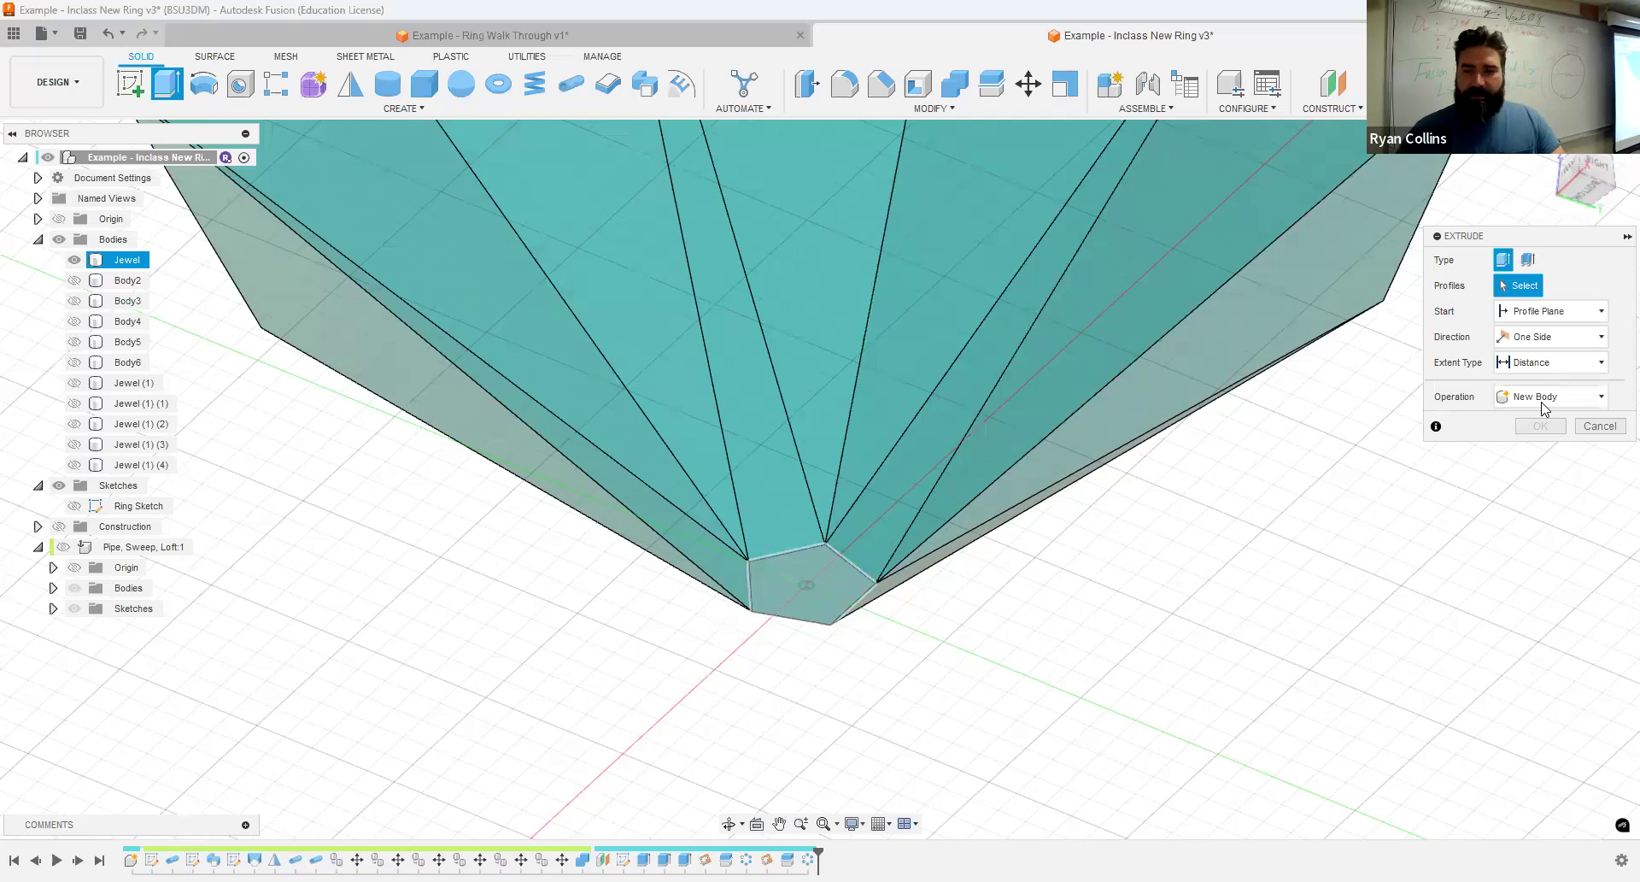
left_click_drag(1545, 414, 1479, 413)
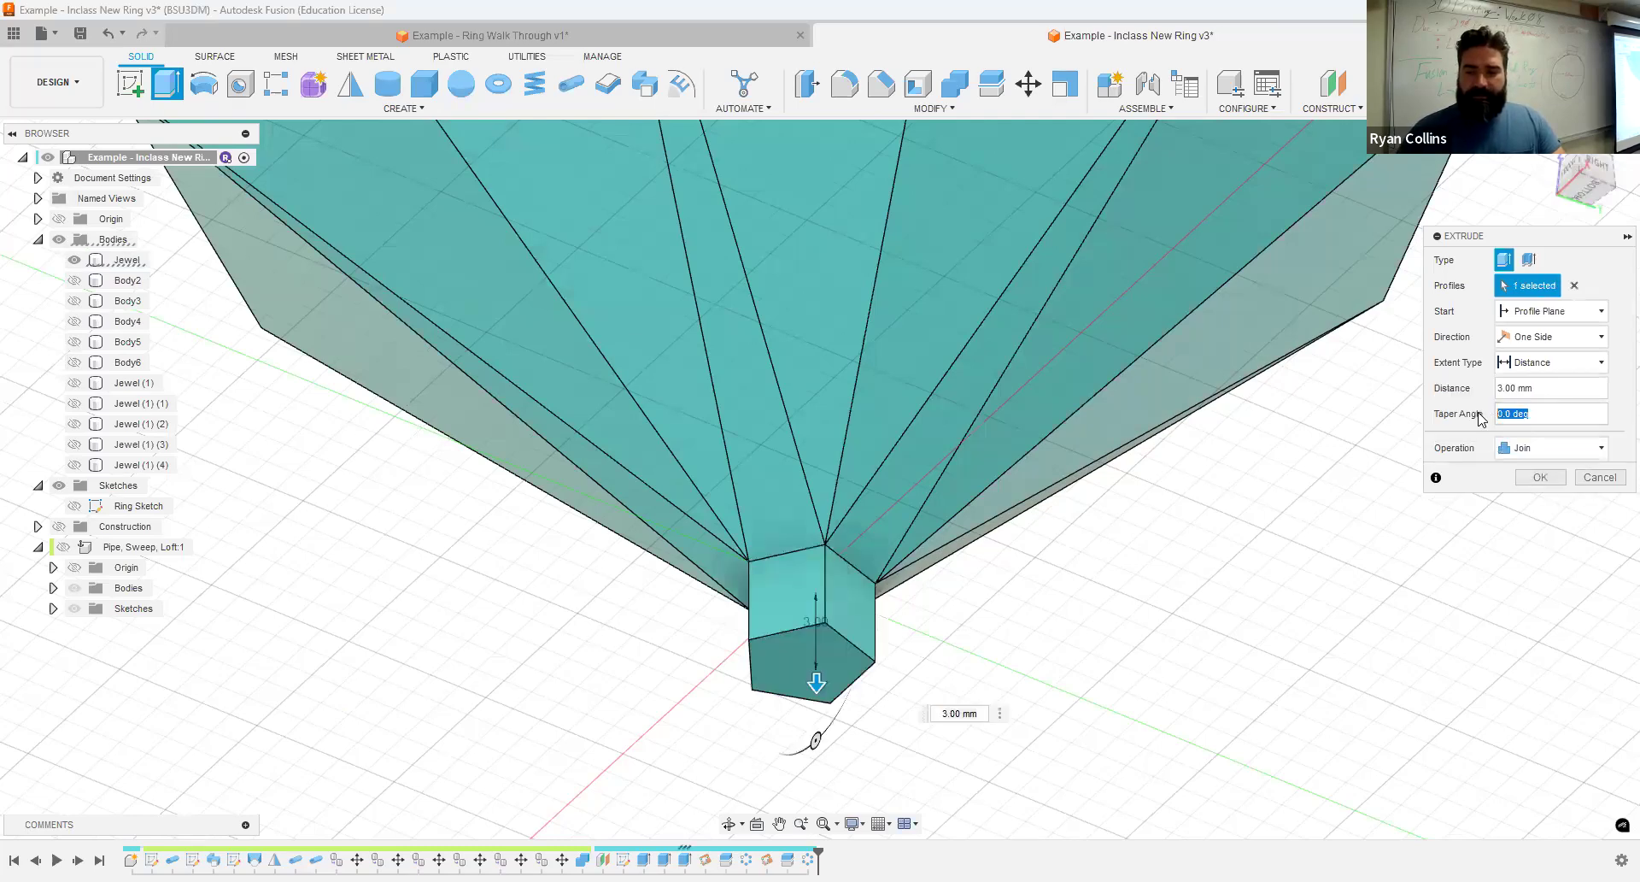
type("-42")
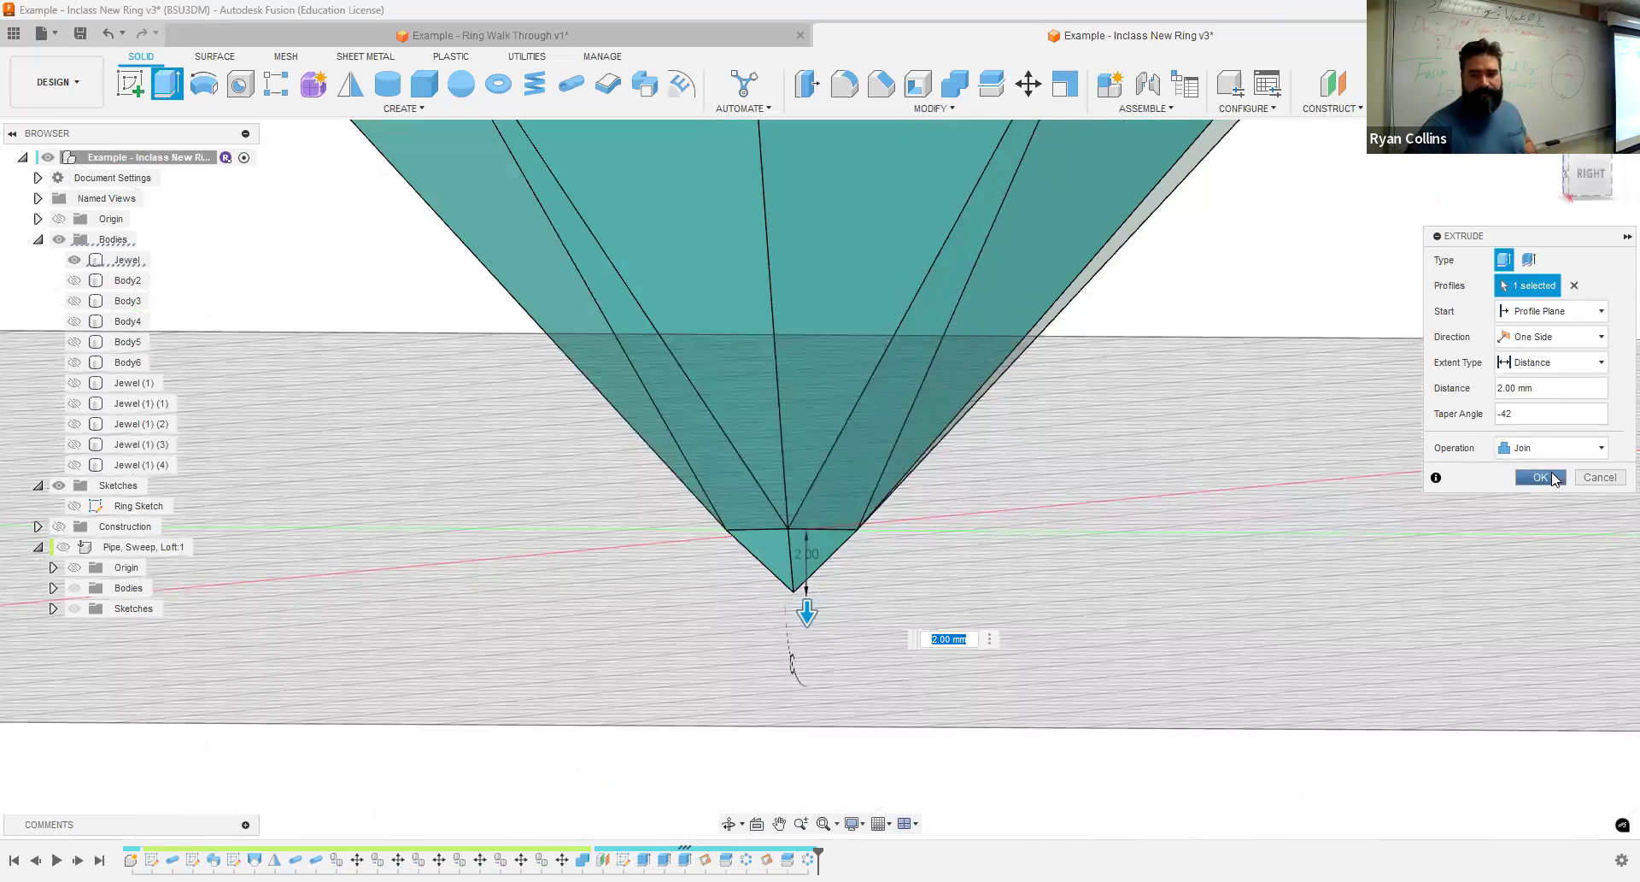
key("Return")
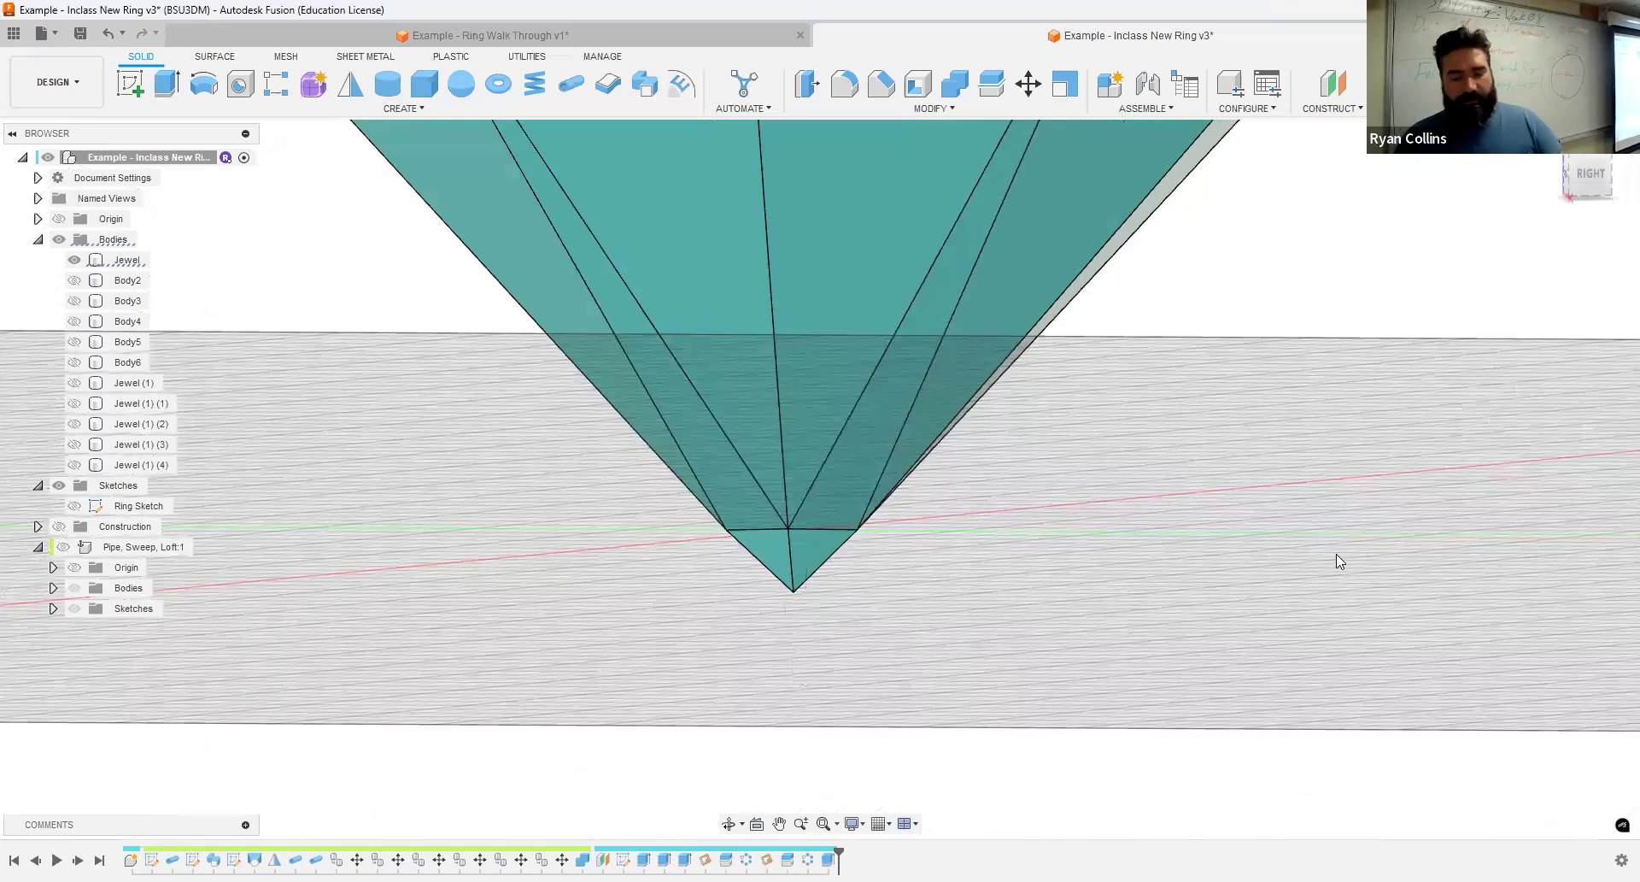
middle_click(1338, 555)
middle_click(1338, 555)
middle_click_drag(1326, 214, 1320, 332, "shift")
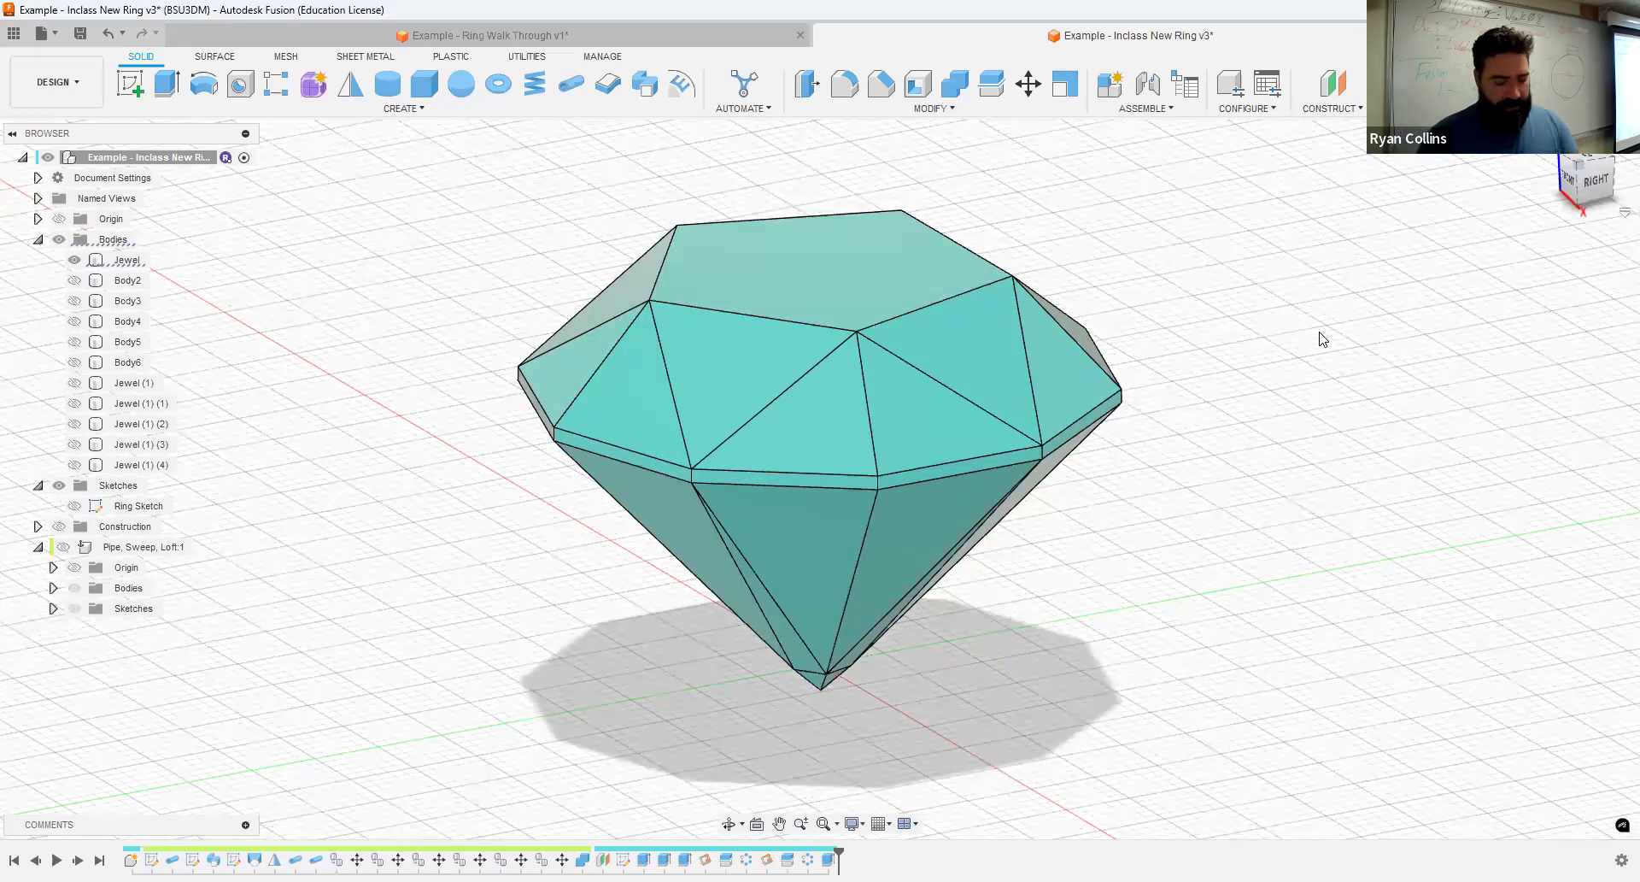
- Save the design with a version description noting that the jewel is done
key("ctrl+s")
type("Jewel")
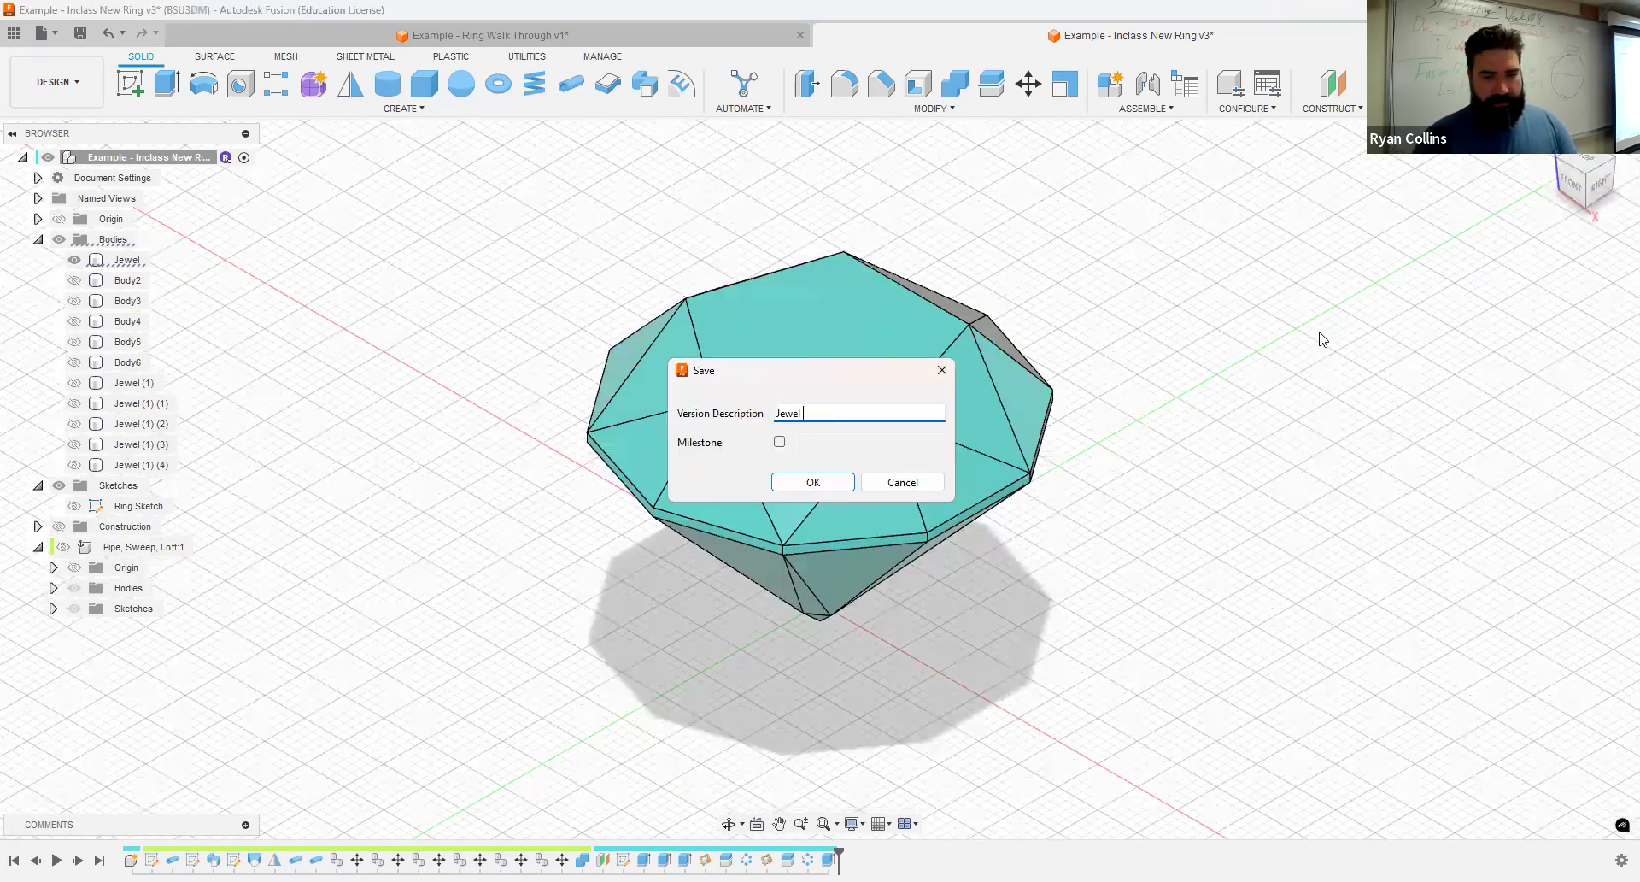
type("don")
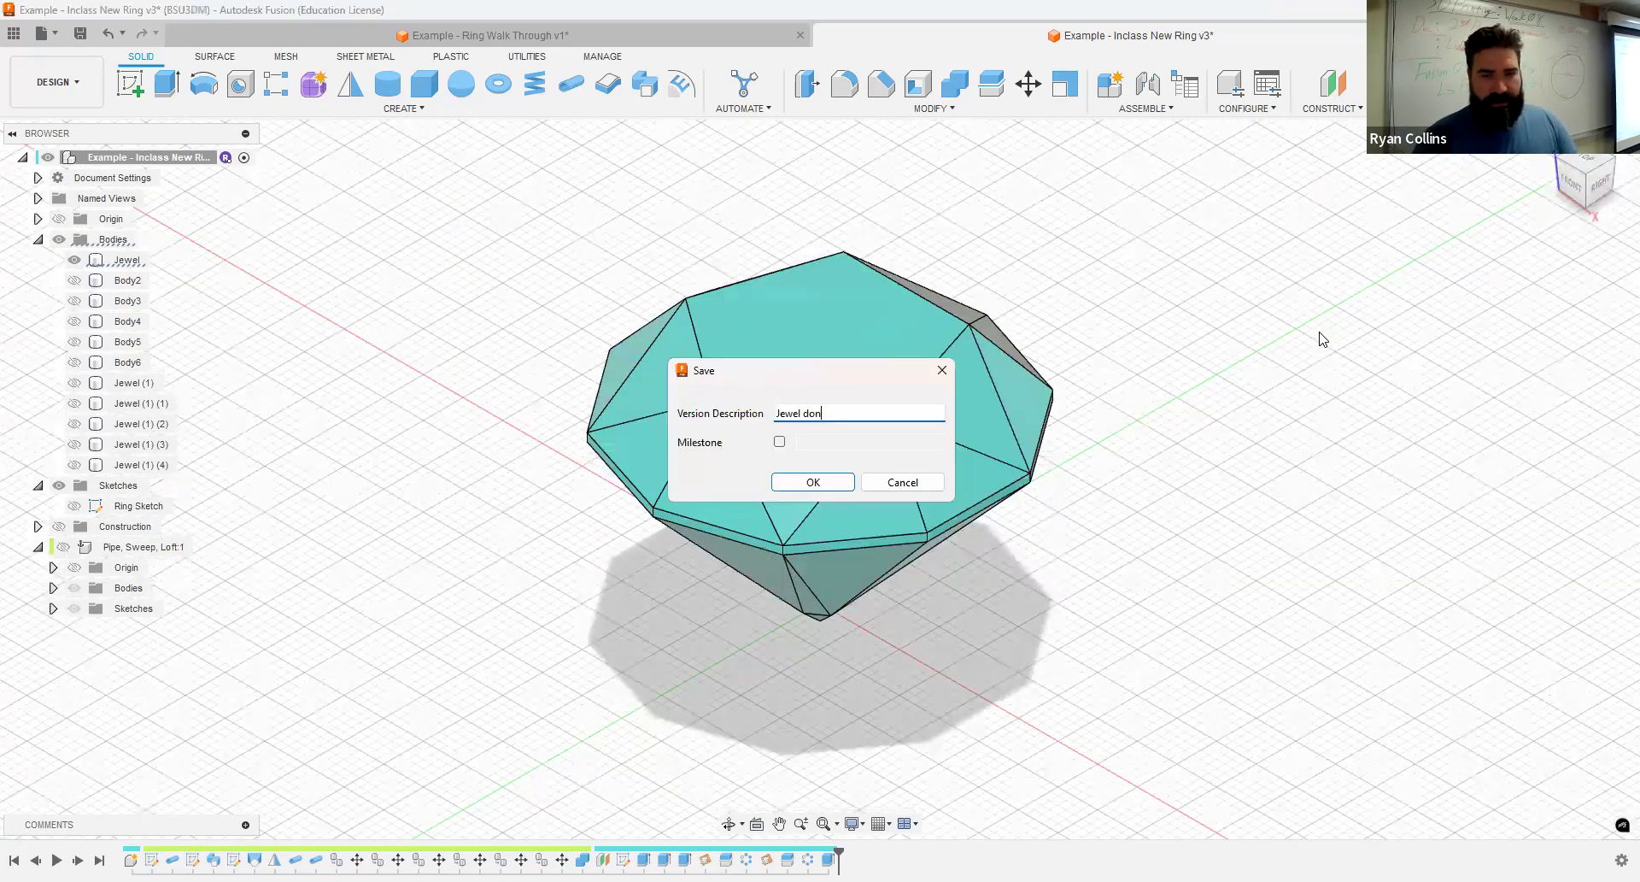
key("Return")
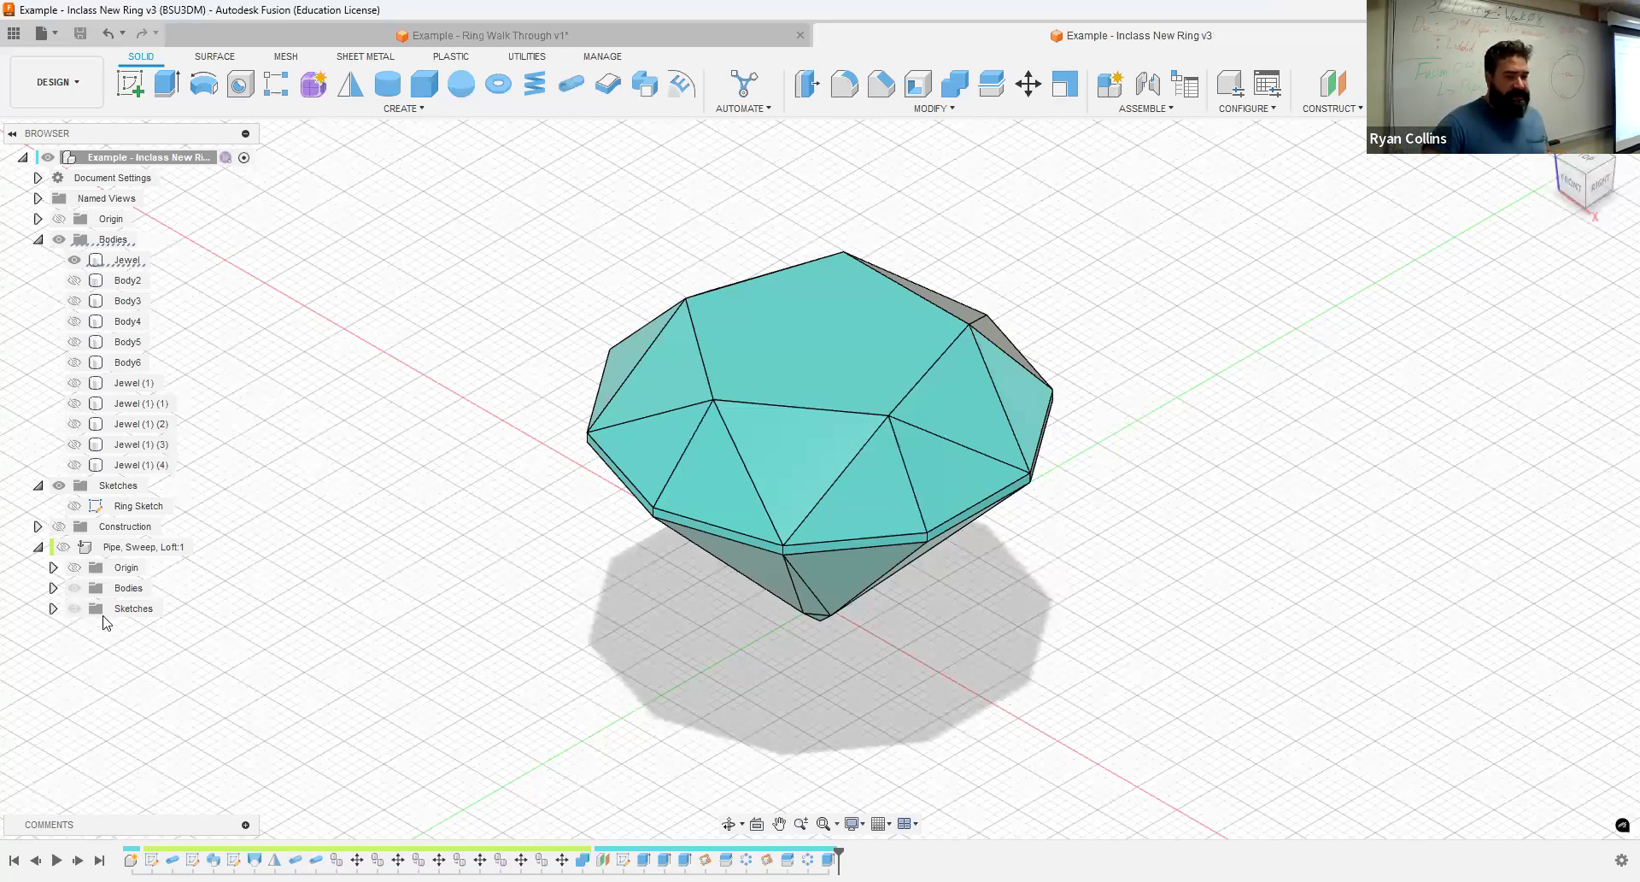
- Show the Pipe, Sweep, Loft component and toggle the Small Pipe Ring body off and back on to identify it
left_click(63, 547)
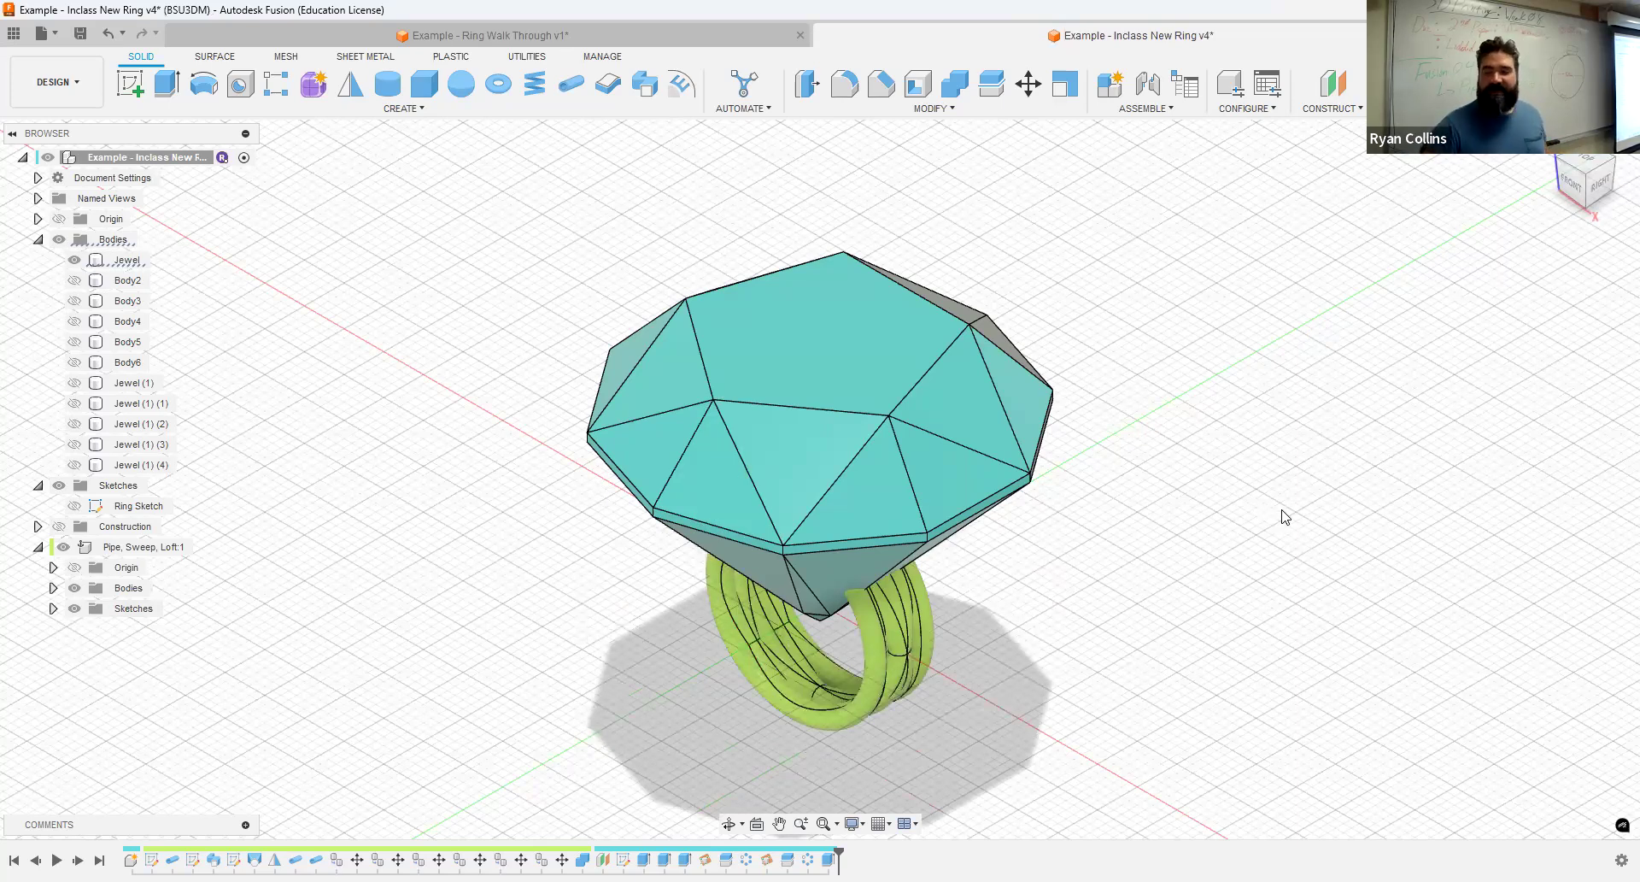
left_click(665, 417)
left_click(805, 366)
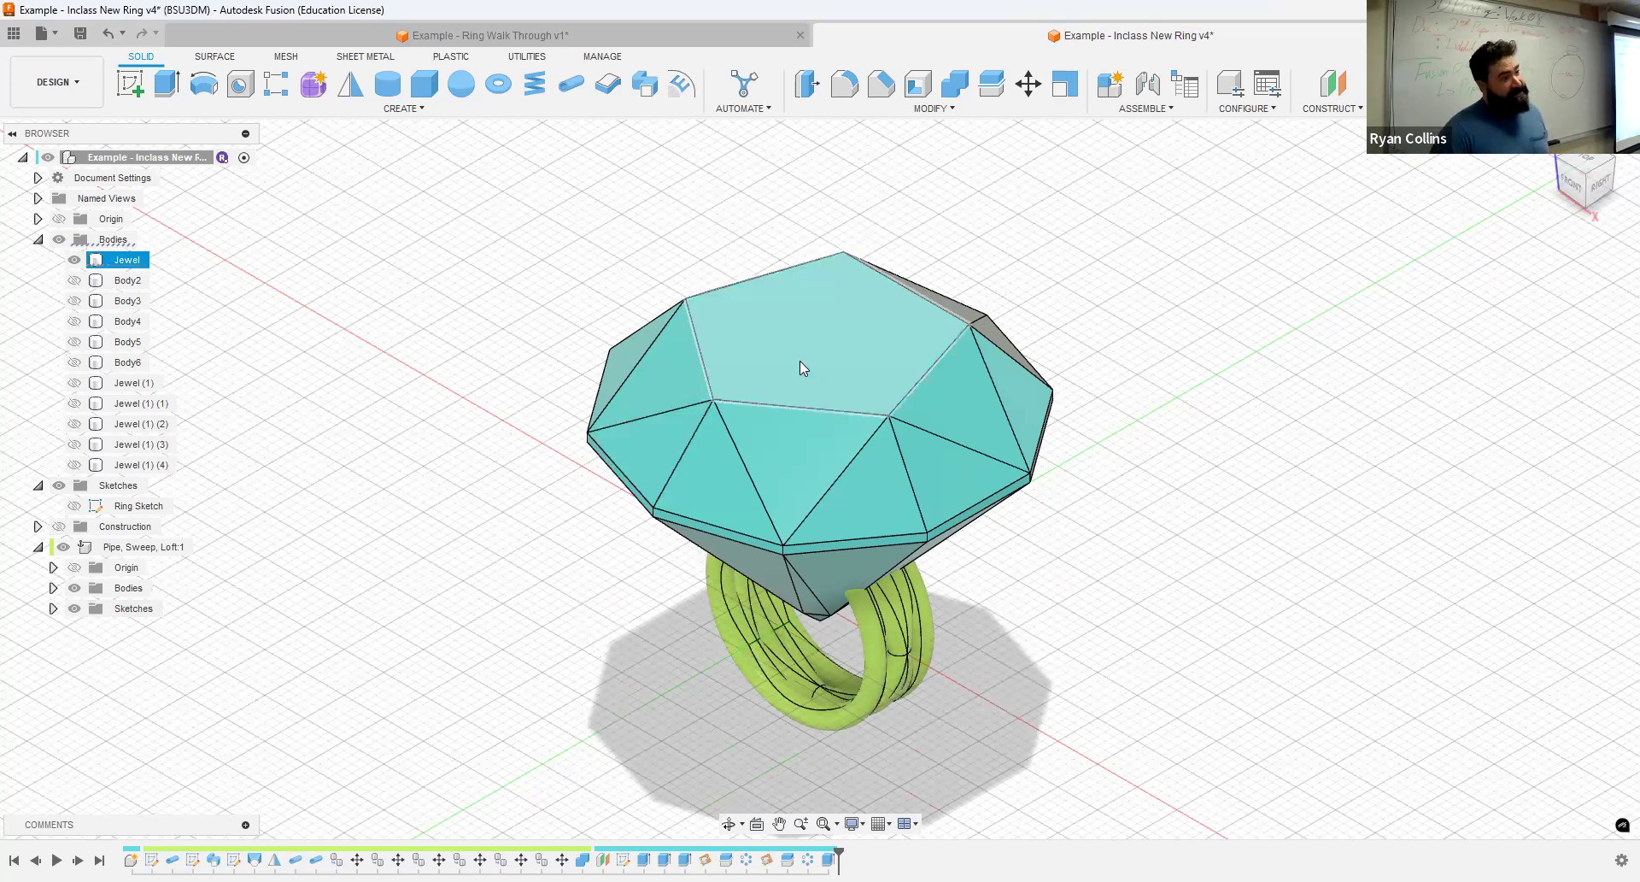
left_click(346, 593)
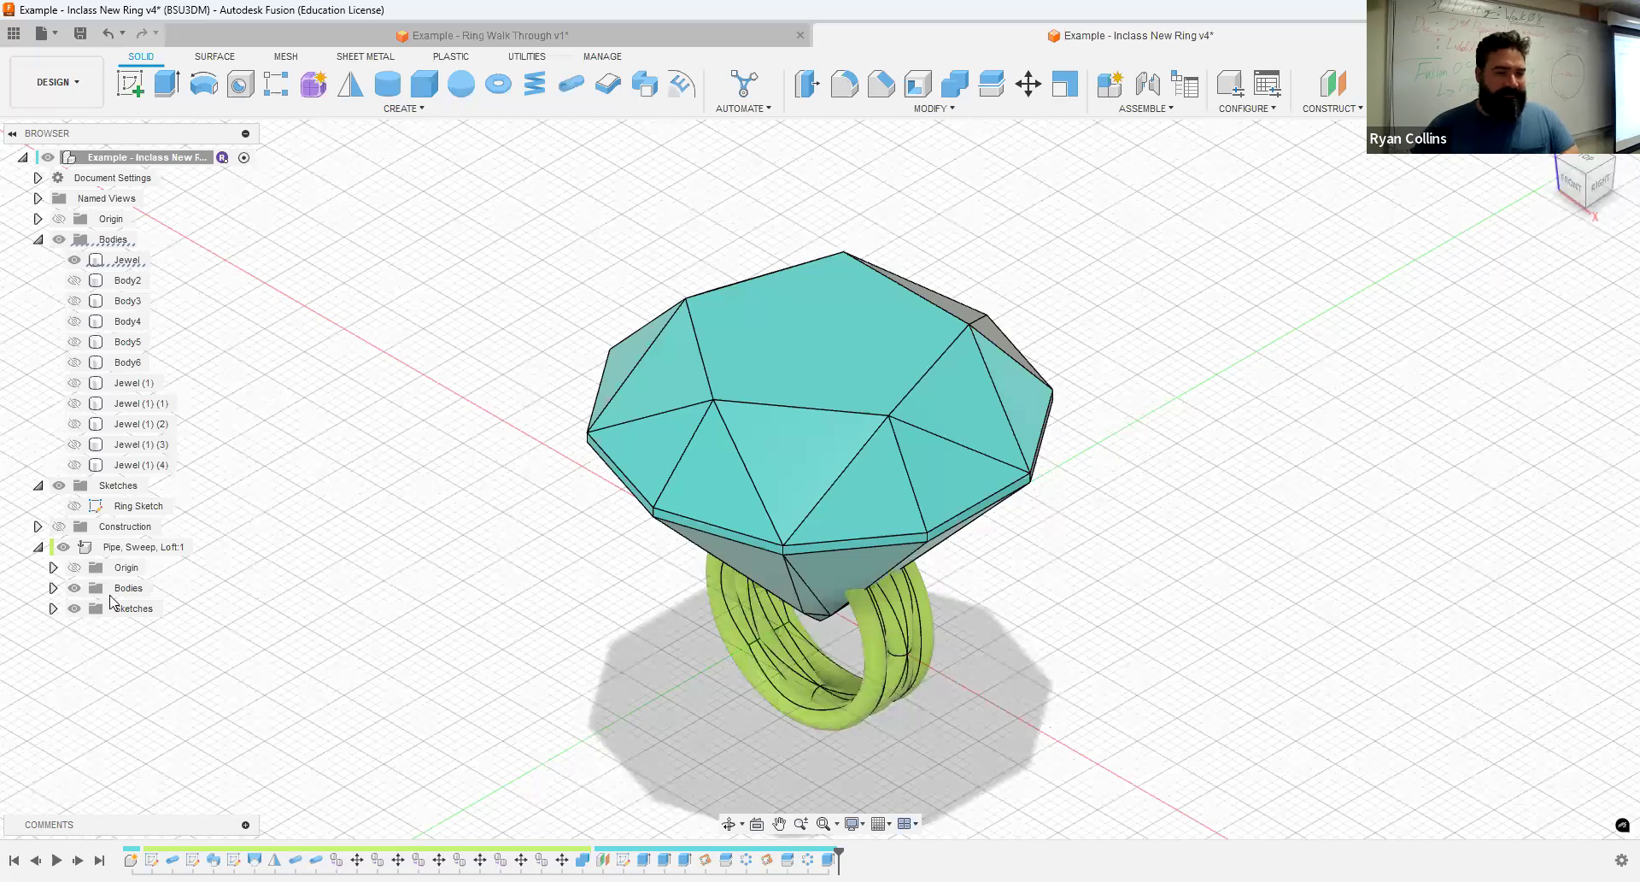
left_click(52, 587)
left_click(89, 670)
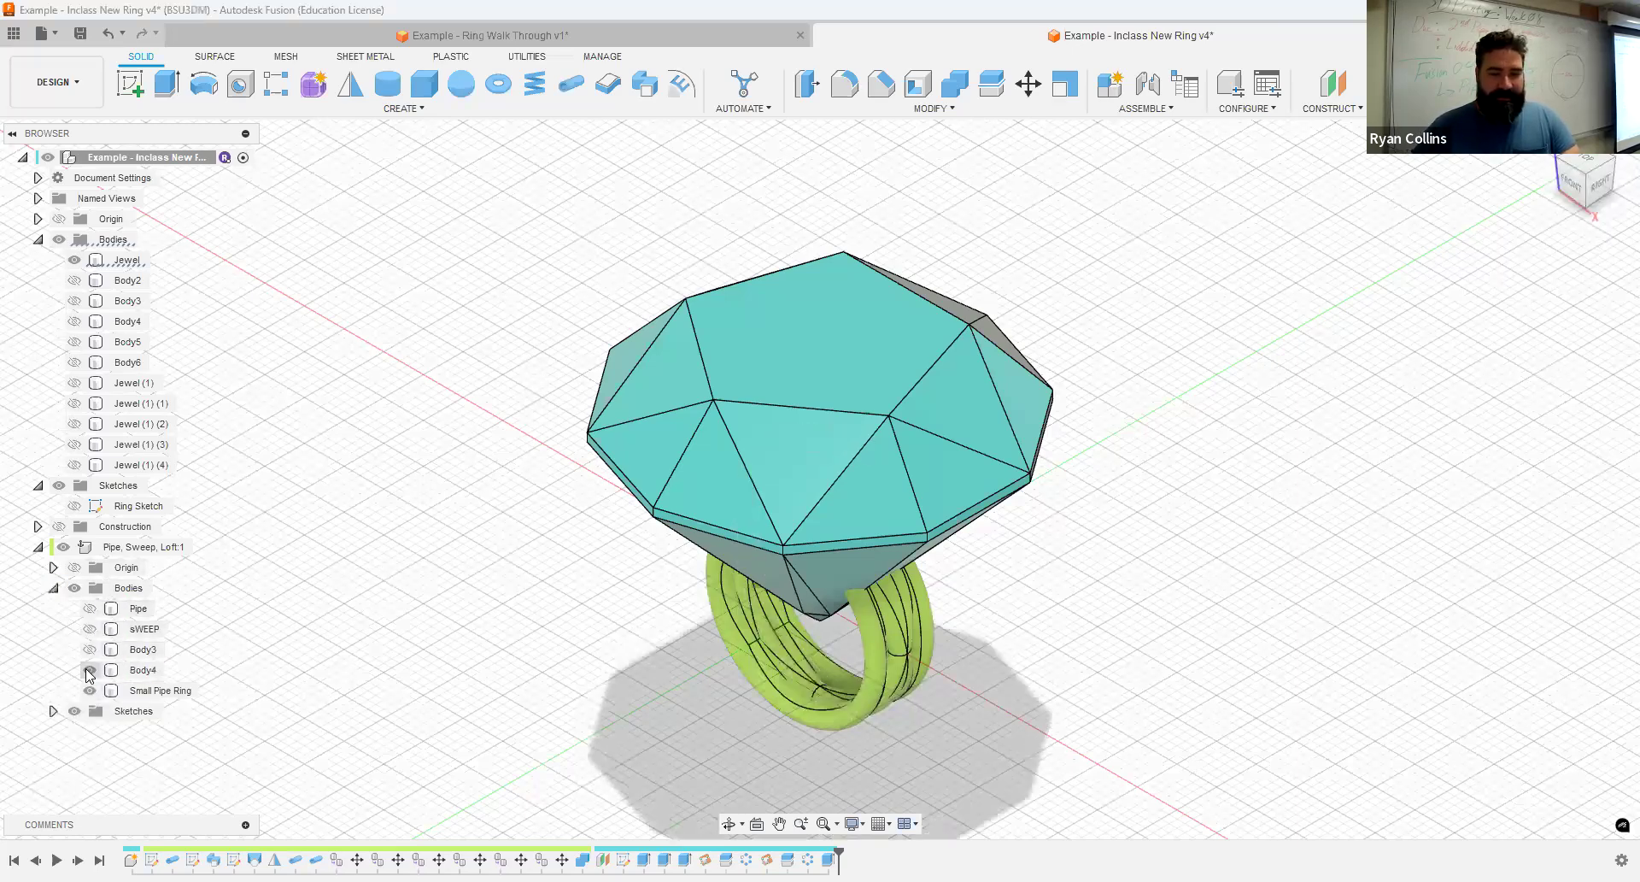
left_click(90, 690)
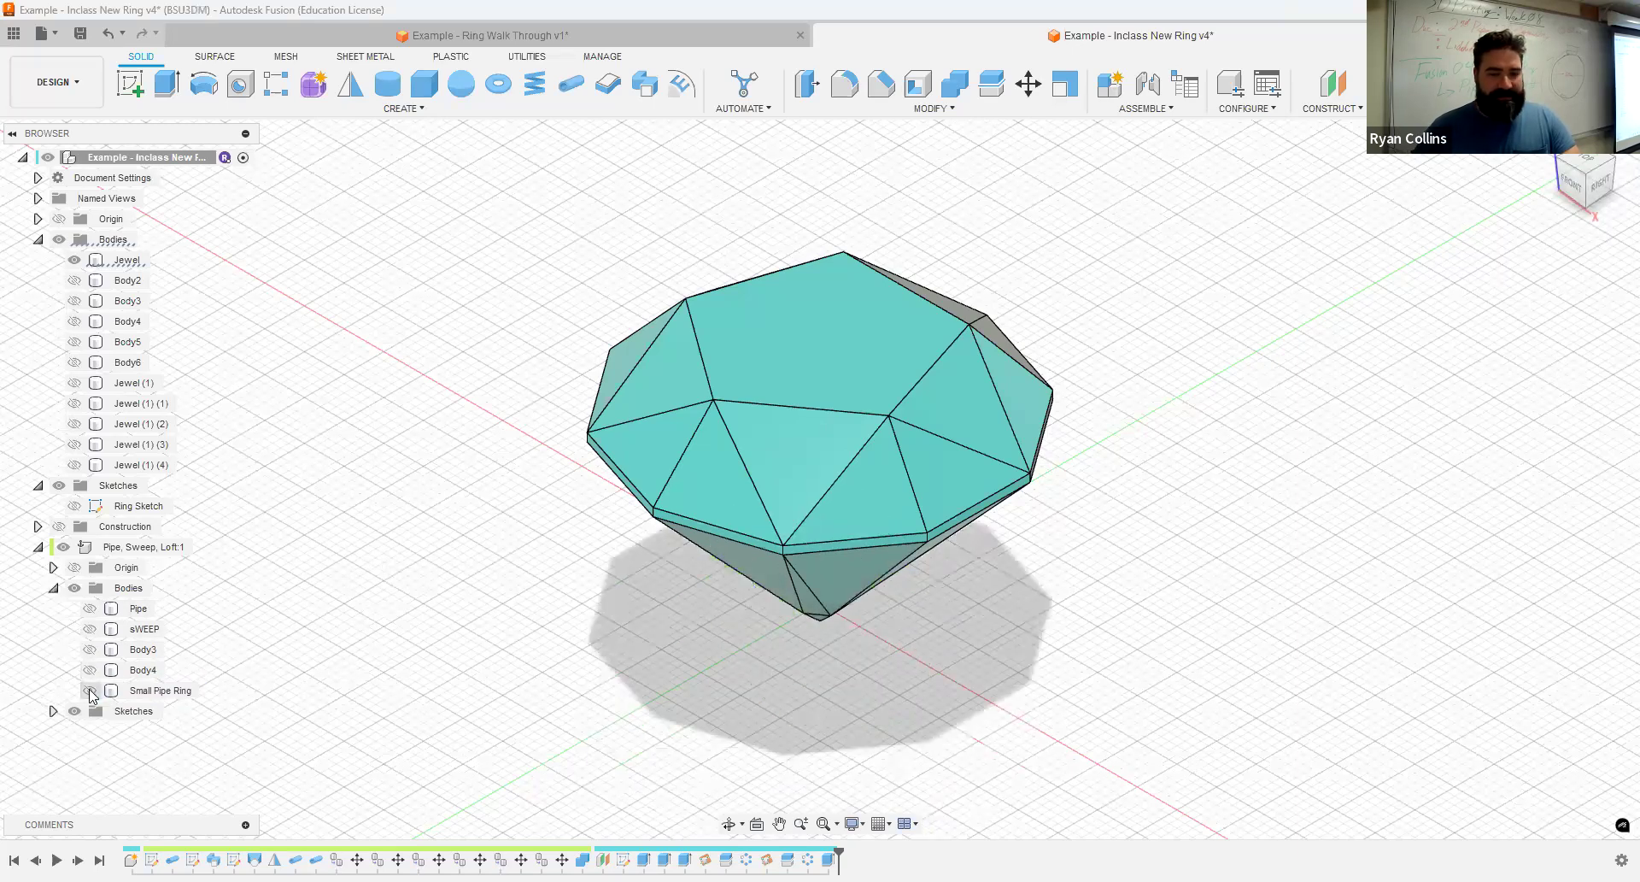
left_click(90, 690)
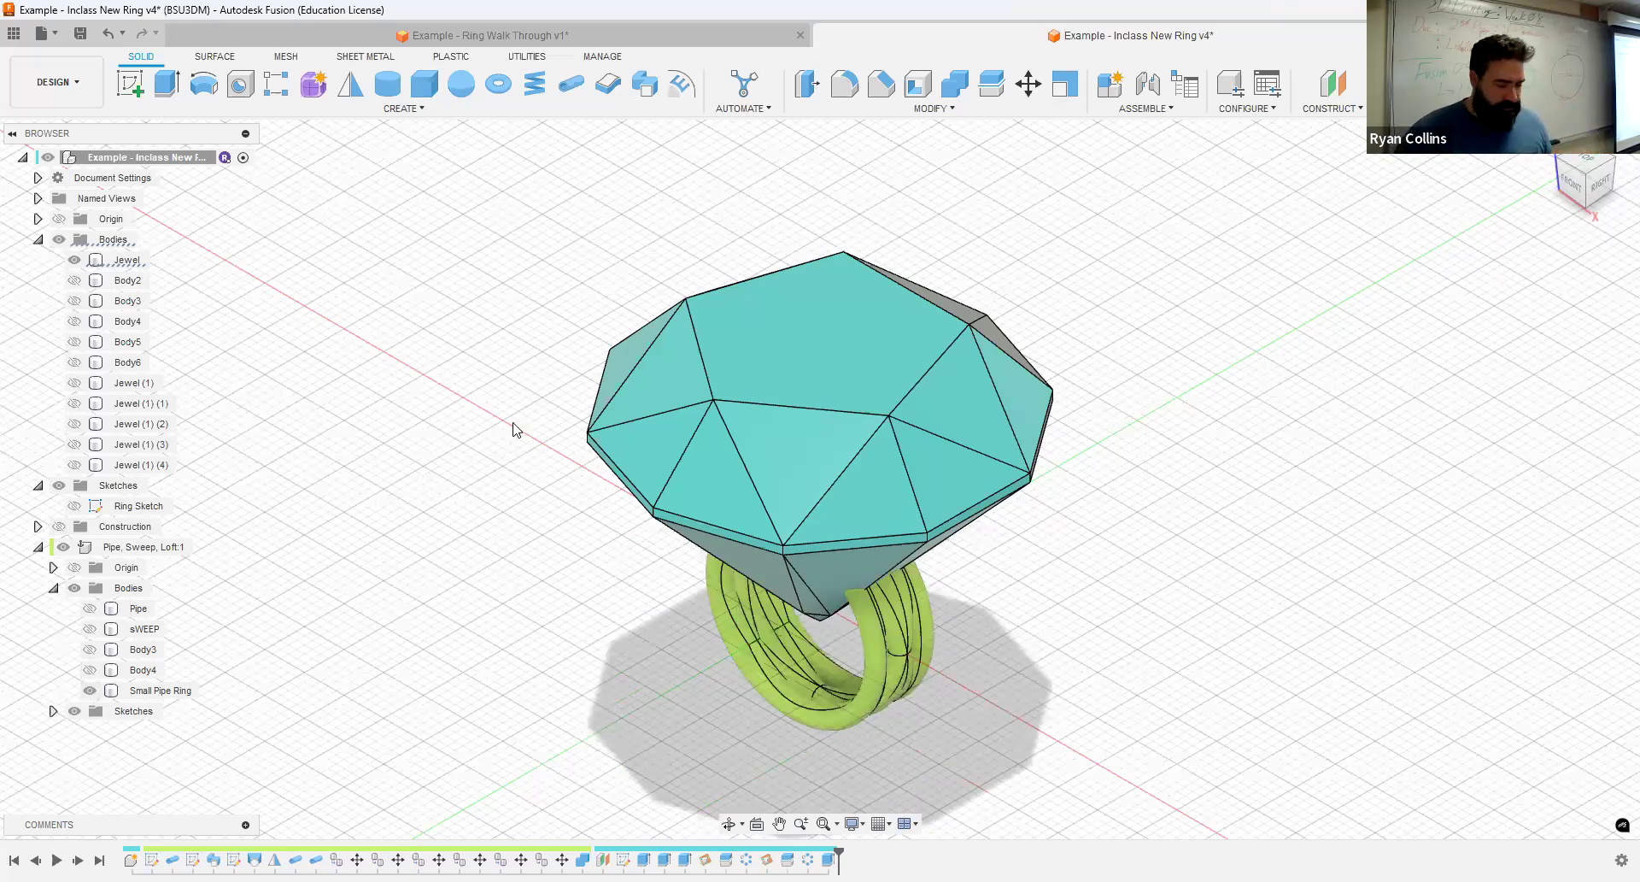
- Move the Jewel body straight up by 12 mm in Z so that its tip sits on the top of the ring band
middle_click_drag(1254, 496, 1221, 481, "shift")
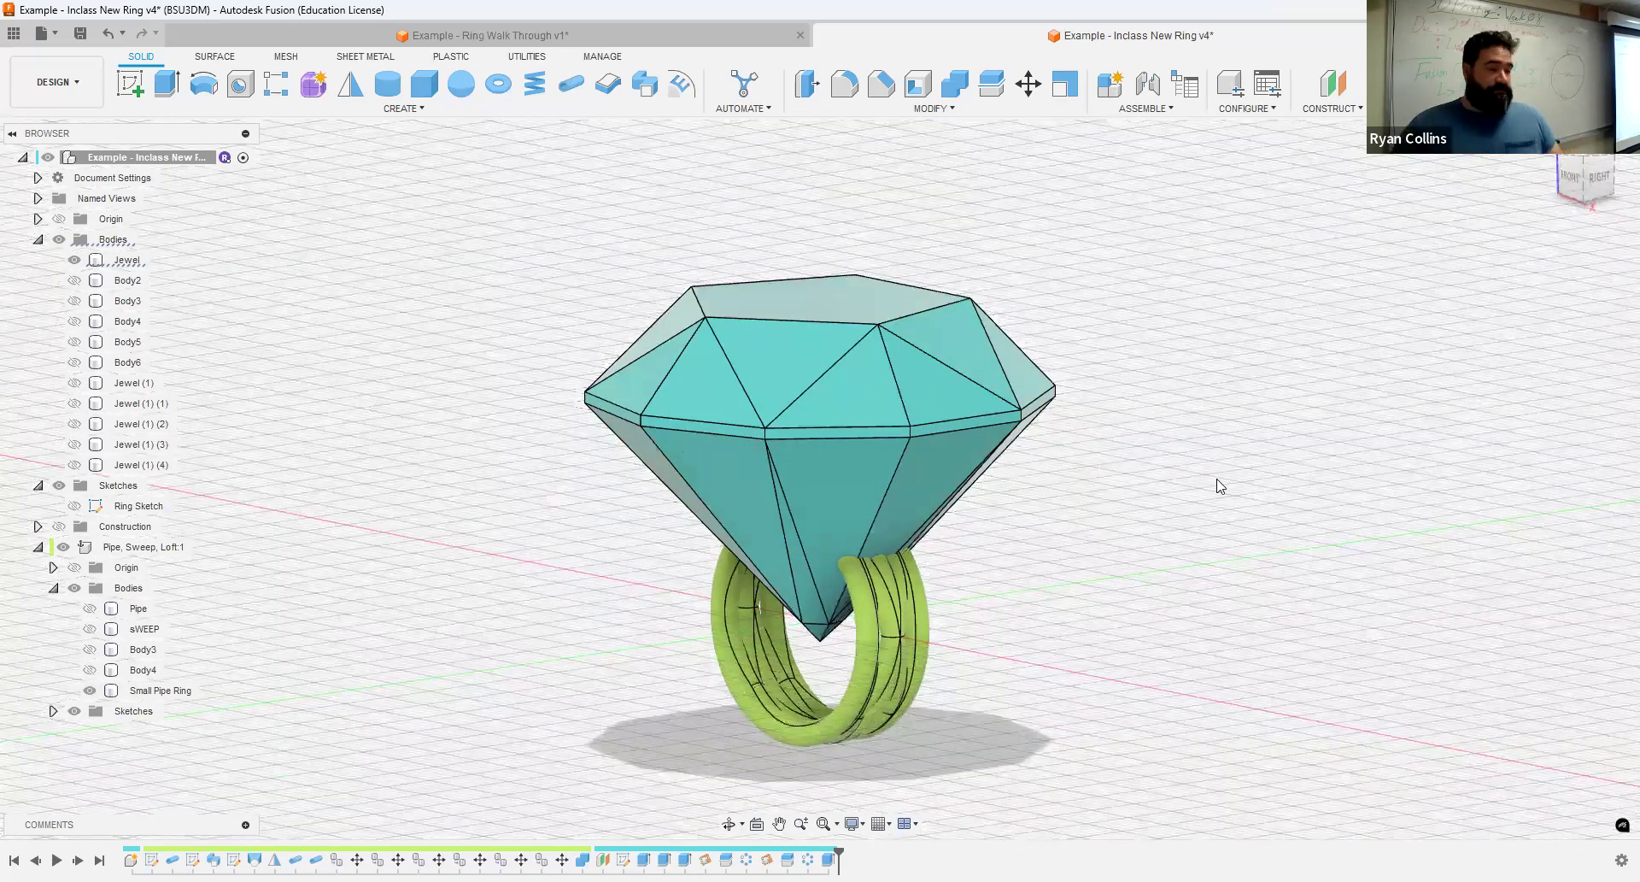
left_click(788, 345)
left_click(1569, 308)
left_click(1030, 86)
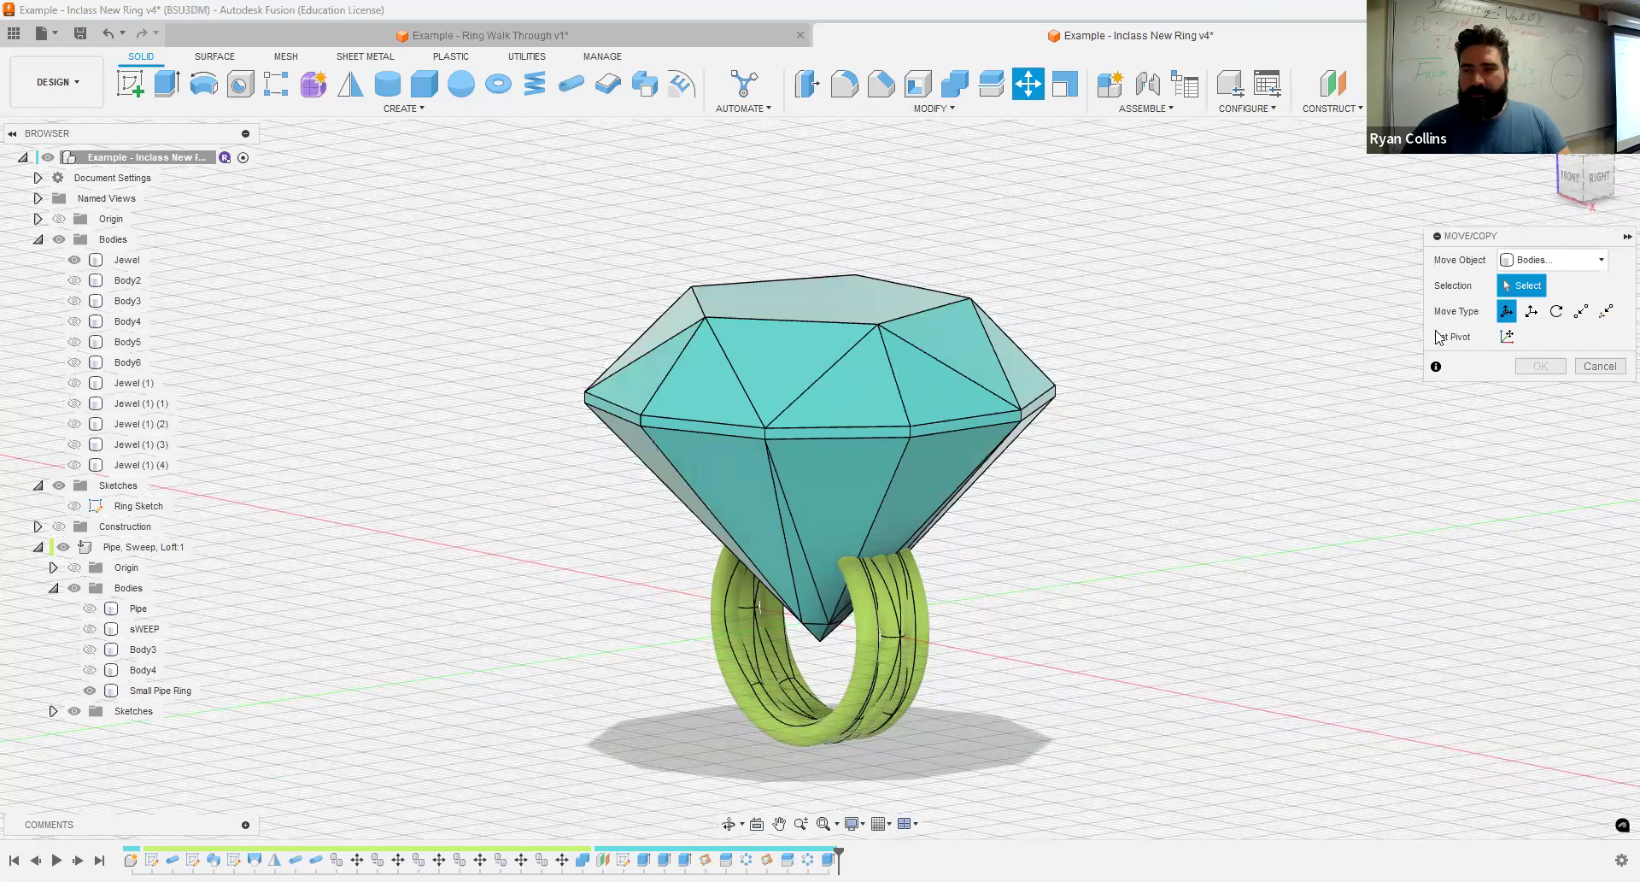
left_click(887, 394)
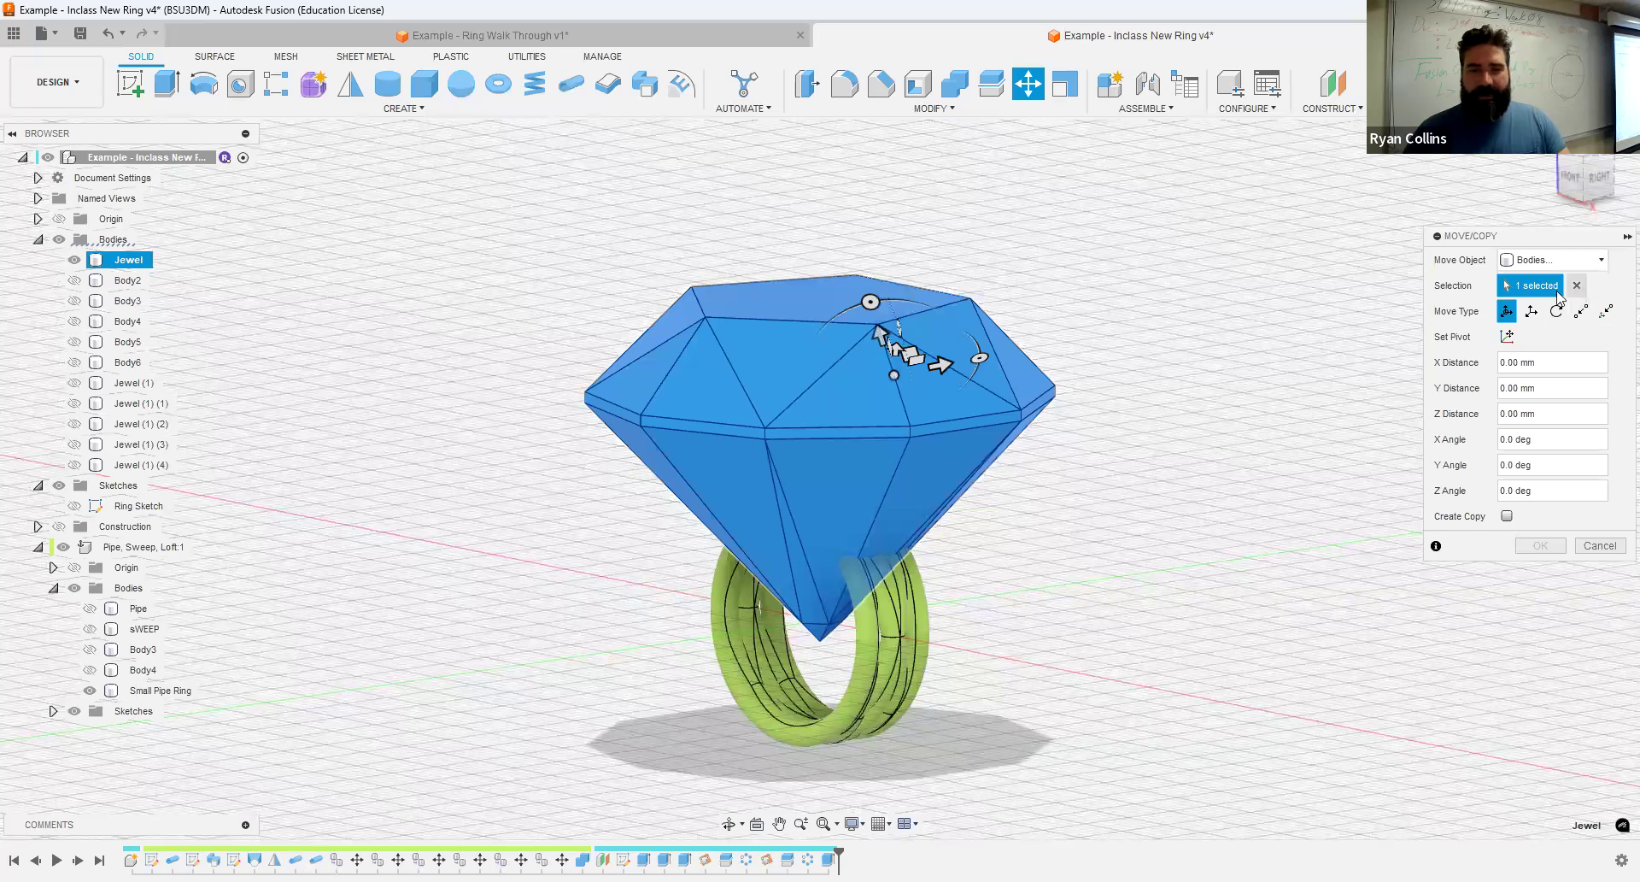
left_click(826, 315)
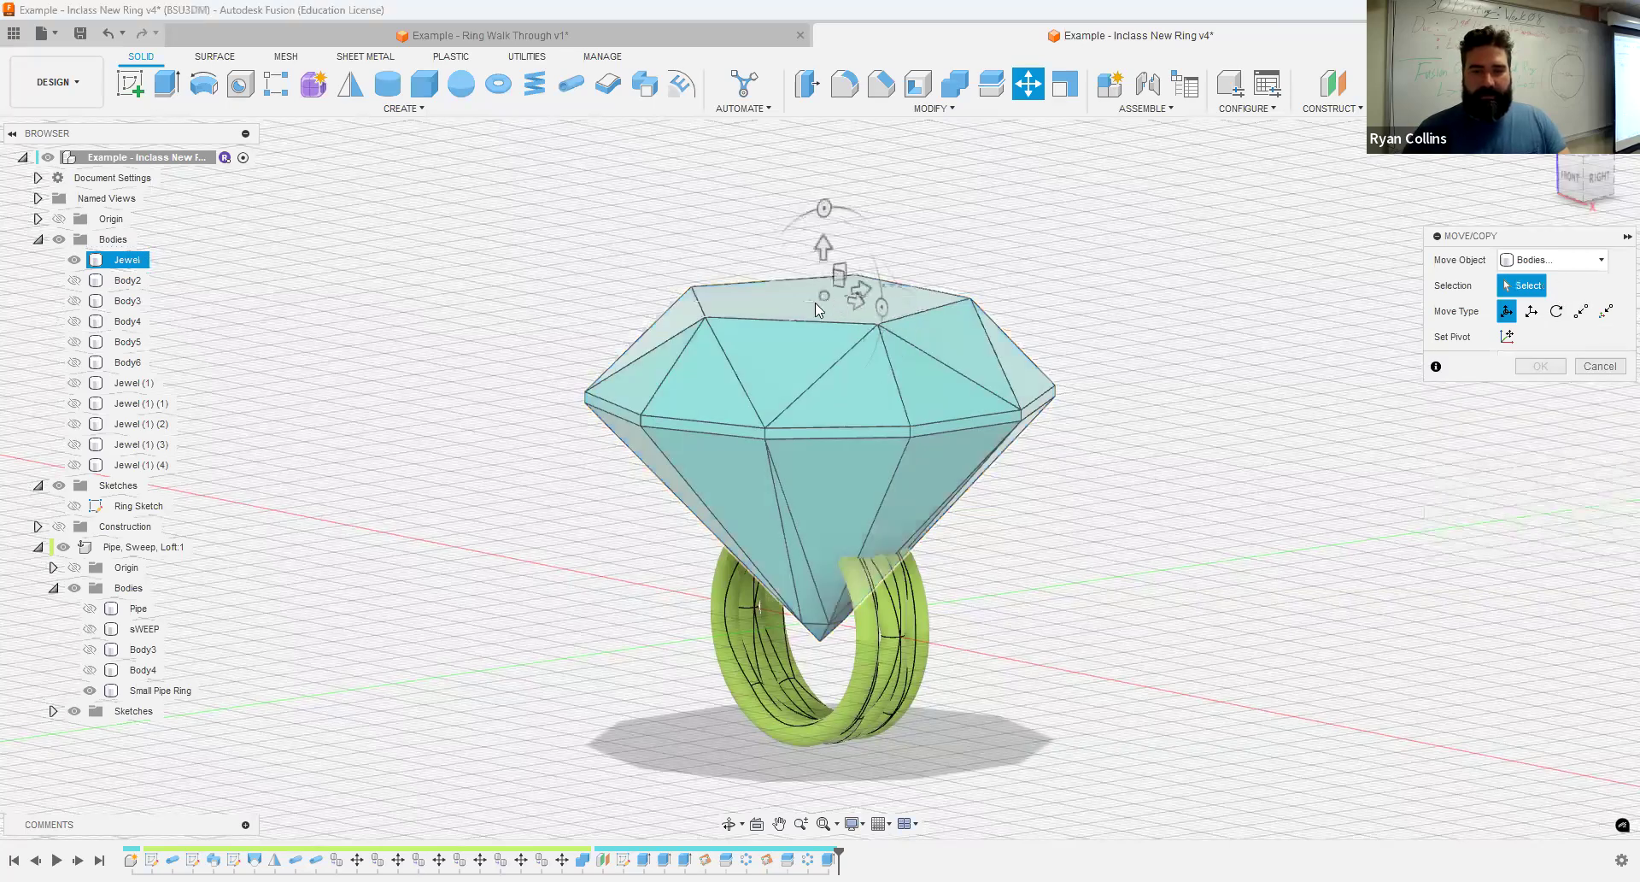
left_click(815, 307)
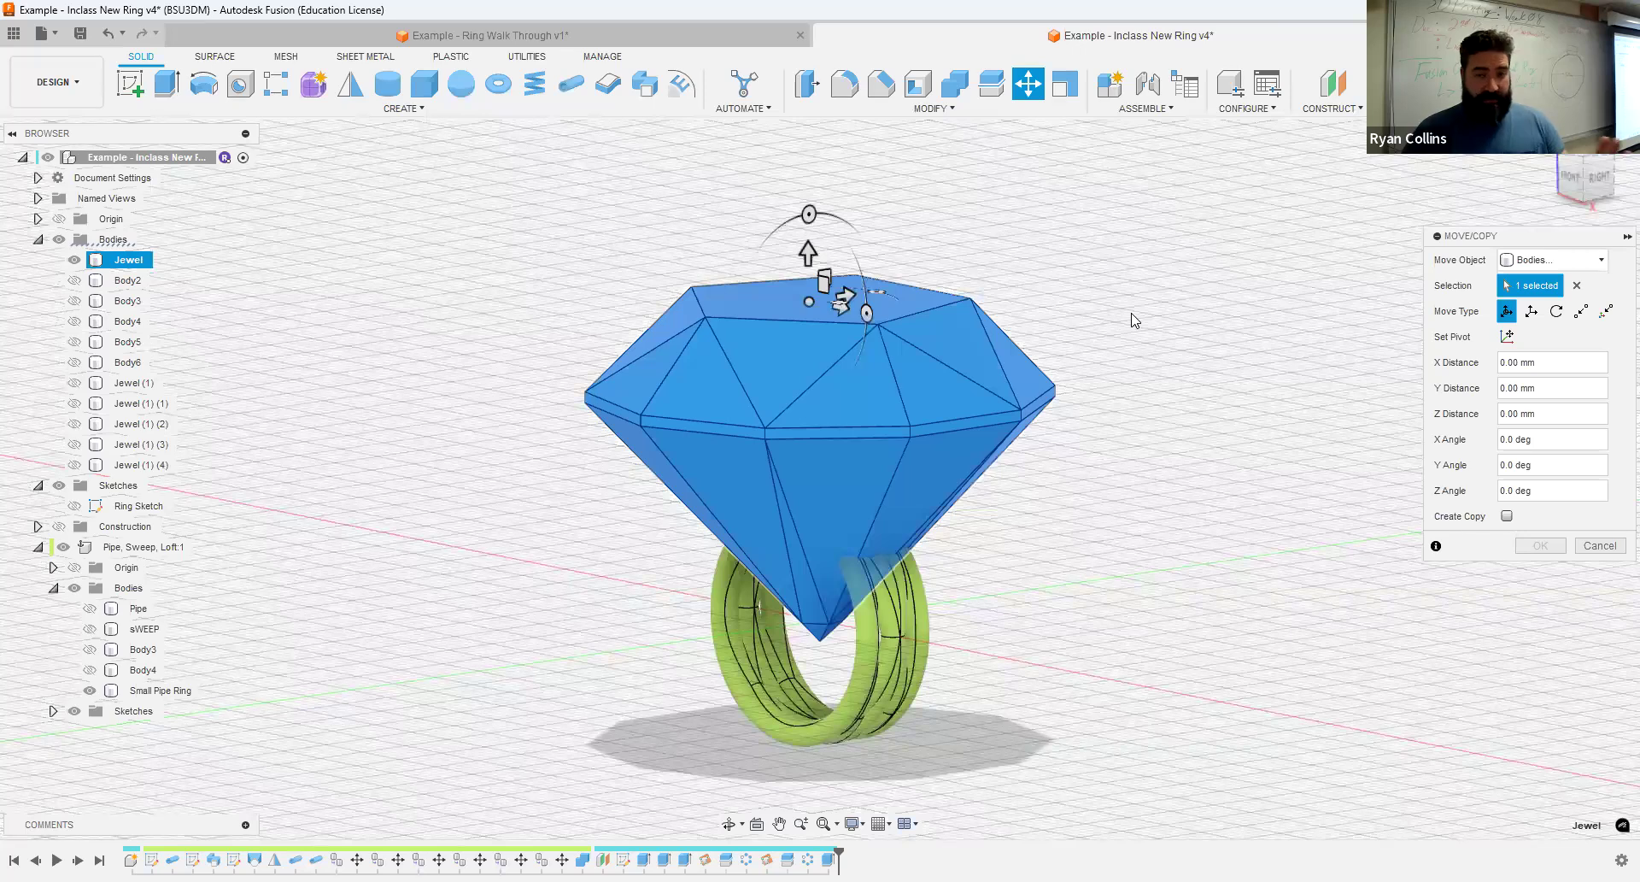
middle_click_drag(1092, 244, 1183, 253, "shift")
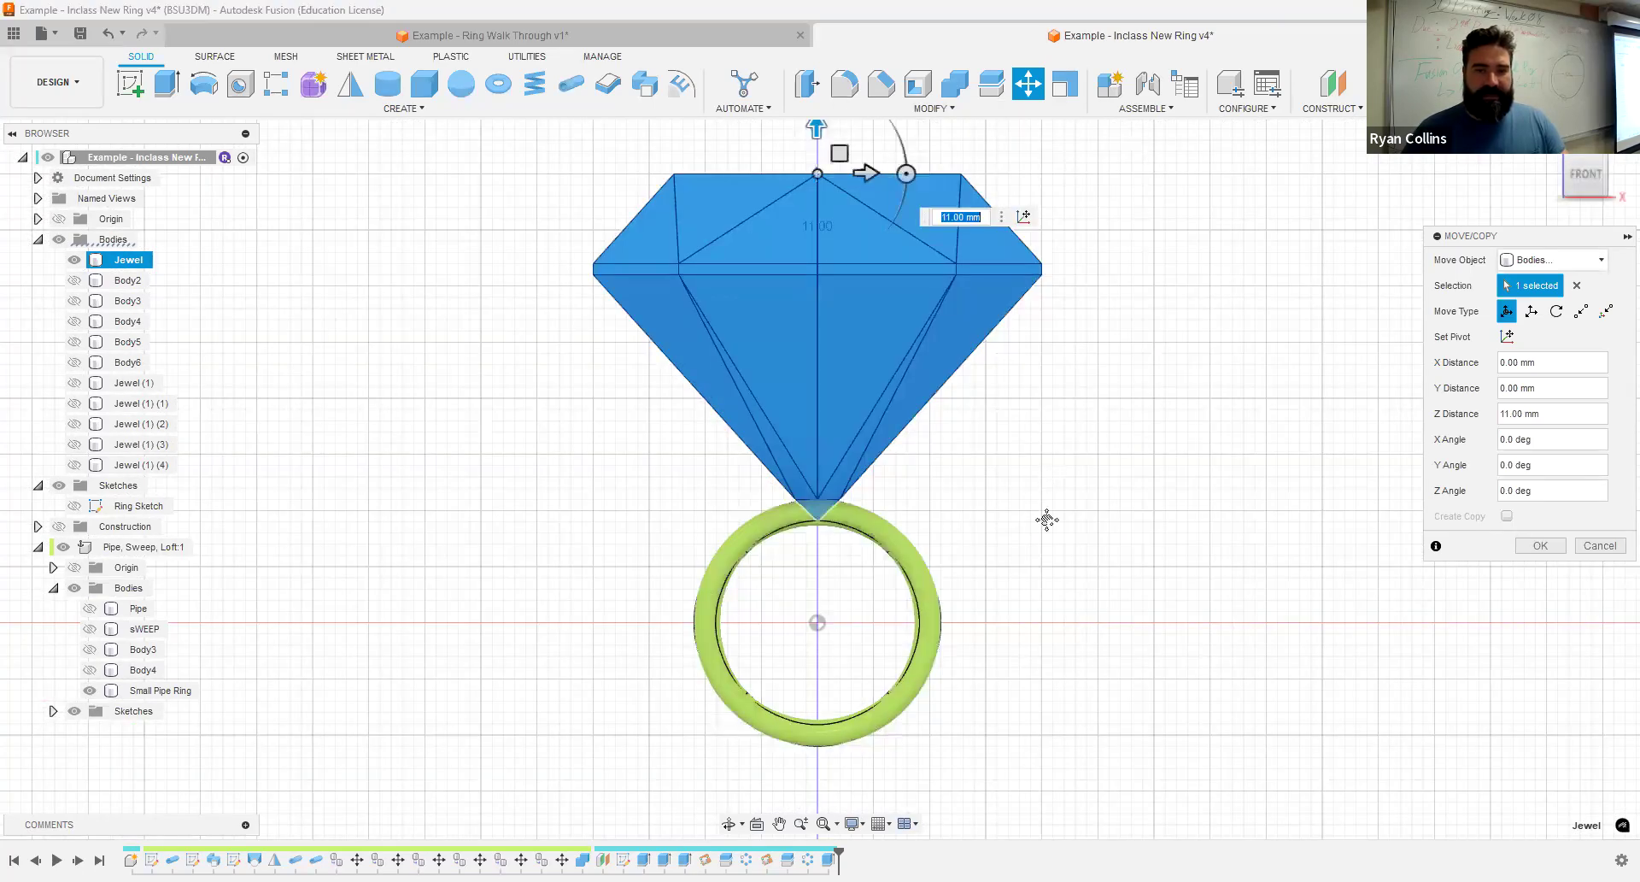
middle_click_drag(819, 134, 822, 186)
left_click_drag(823, 186, 822, 175)
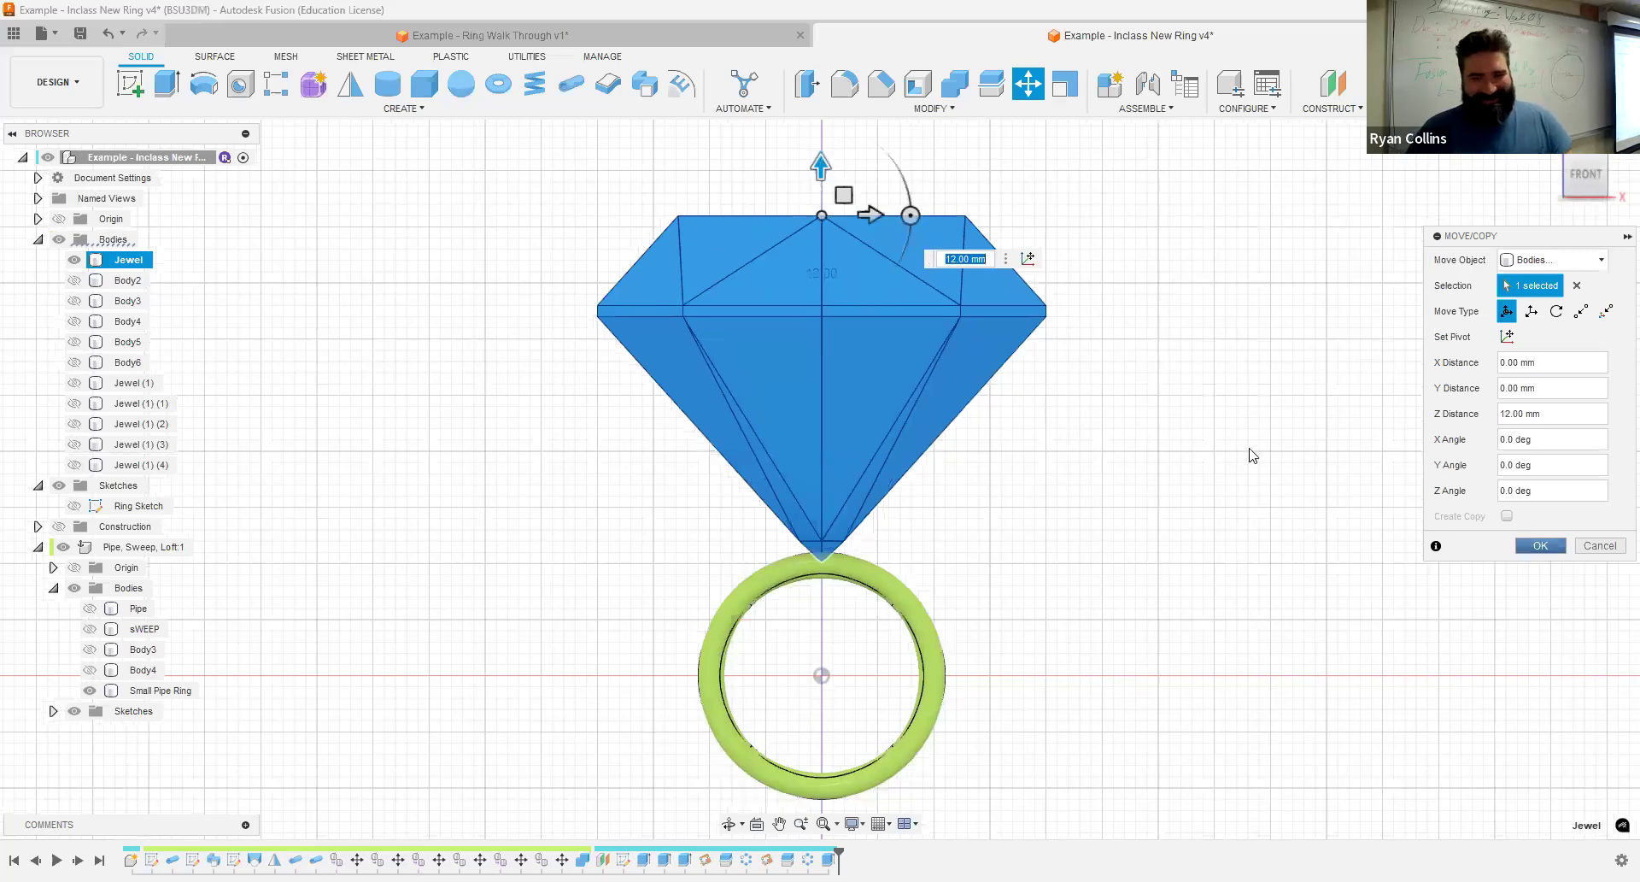
middle_click_drag(1217, 466, 1171, 485, "shift")
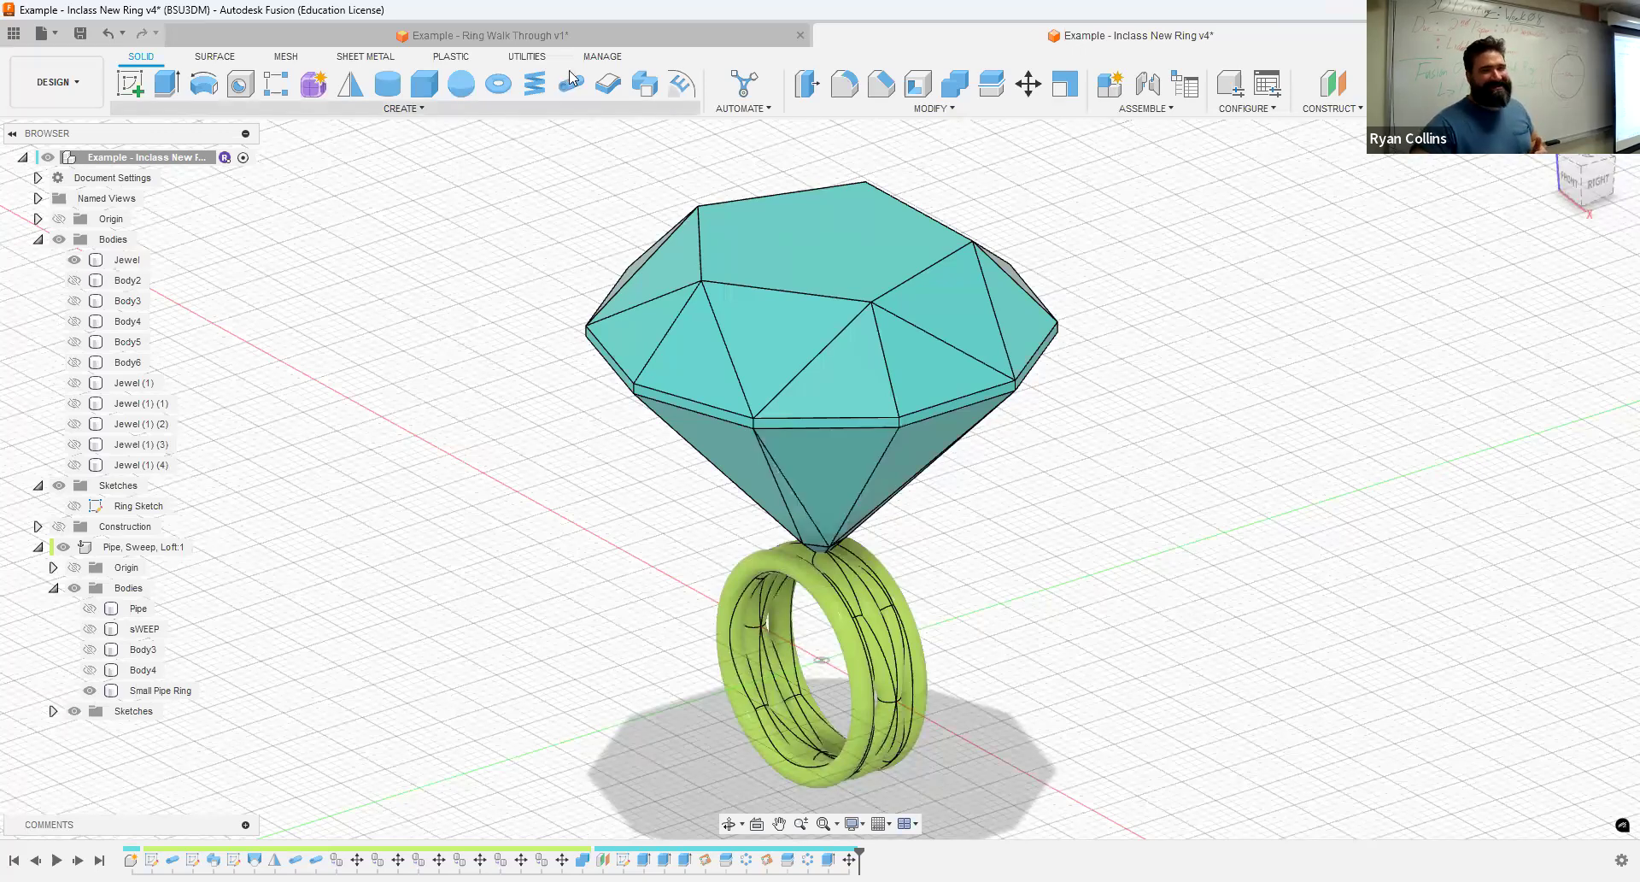
- Examine the finished ring's jewel setting in the Example - Ring Walk Through document and return to the in-class ring
left_click(579, 32)
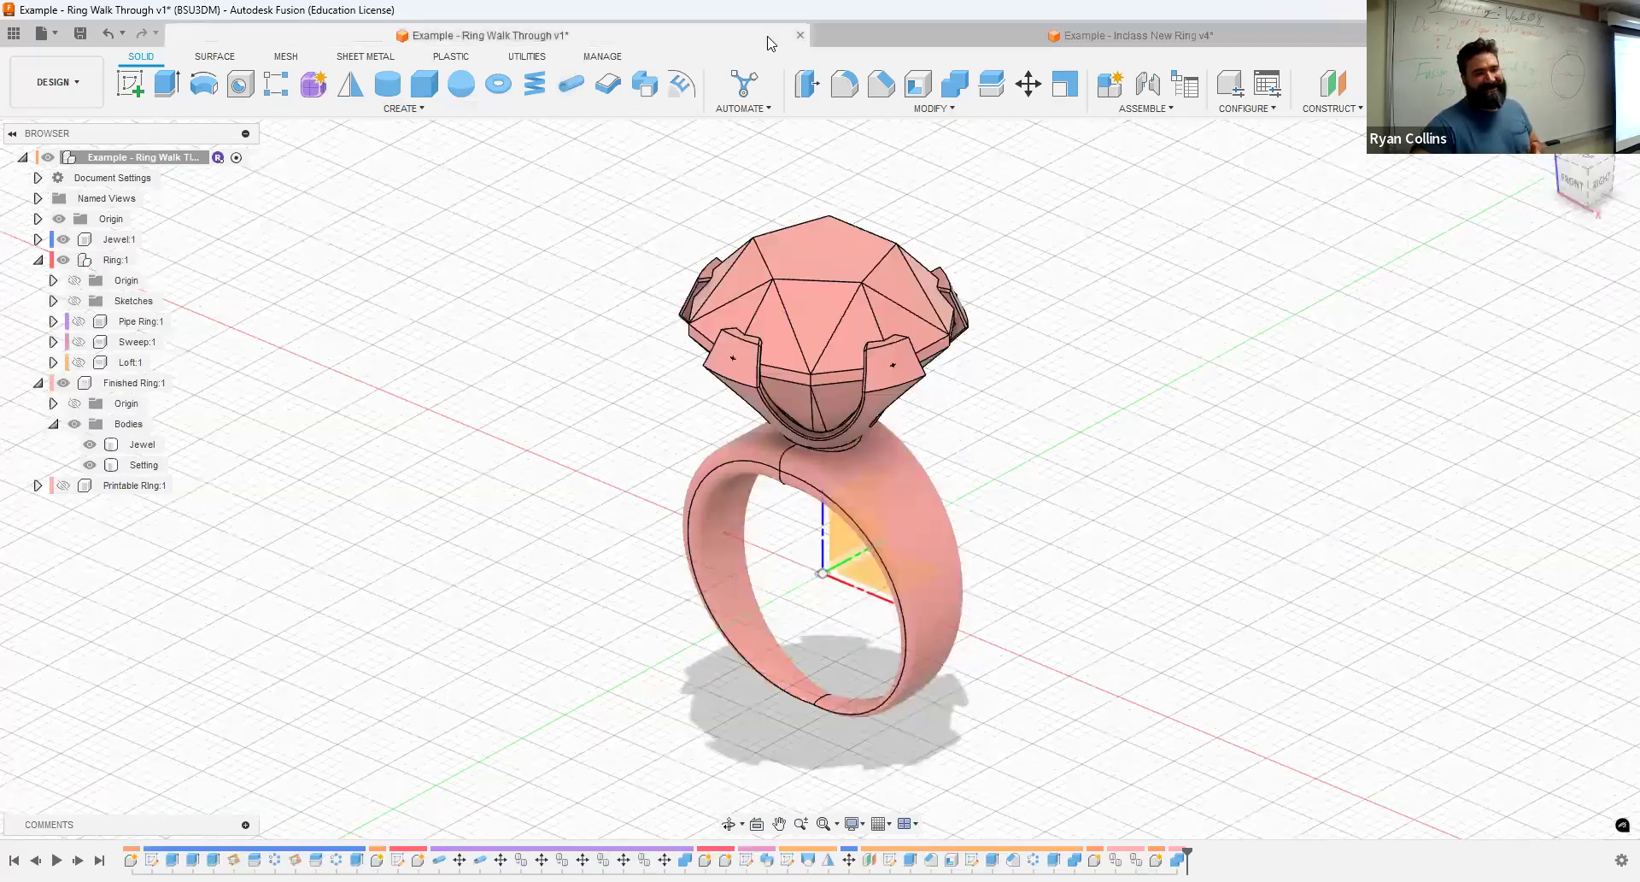
left_click(897, 31)
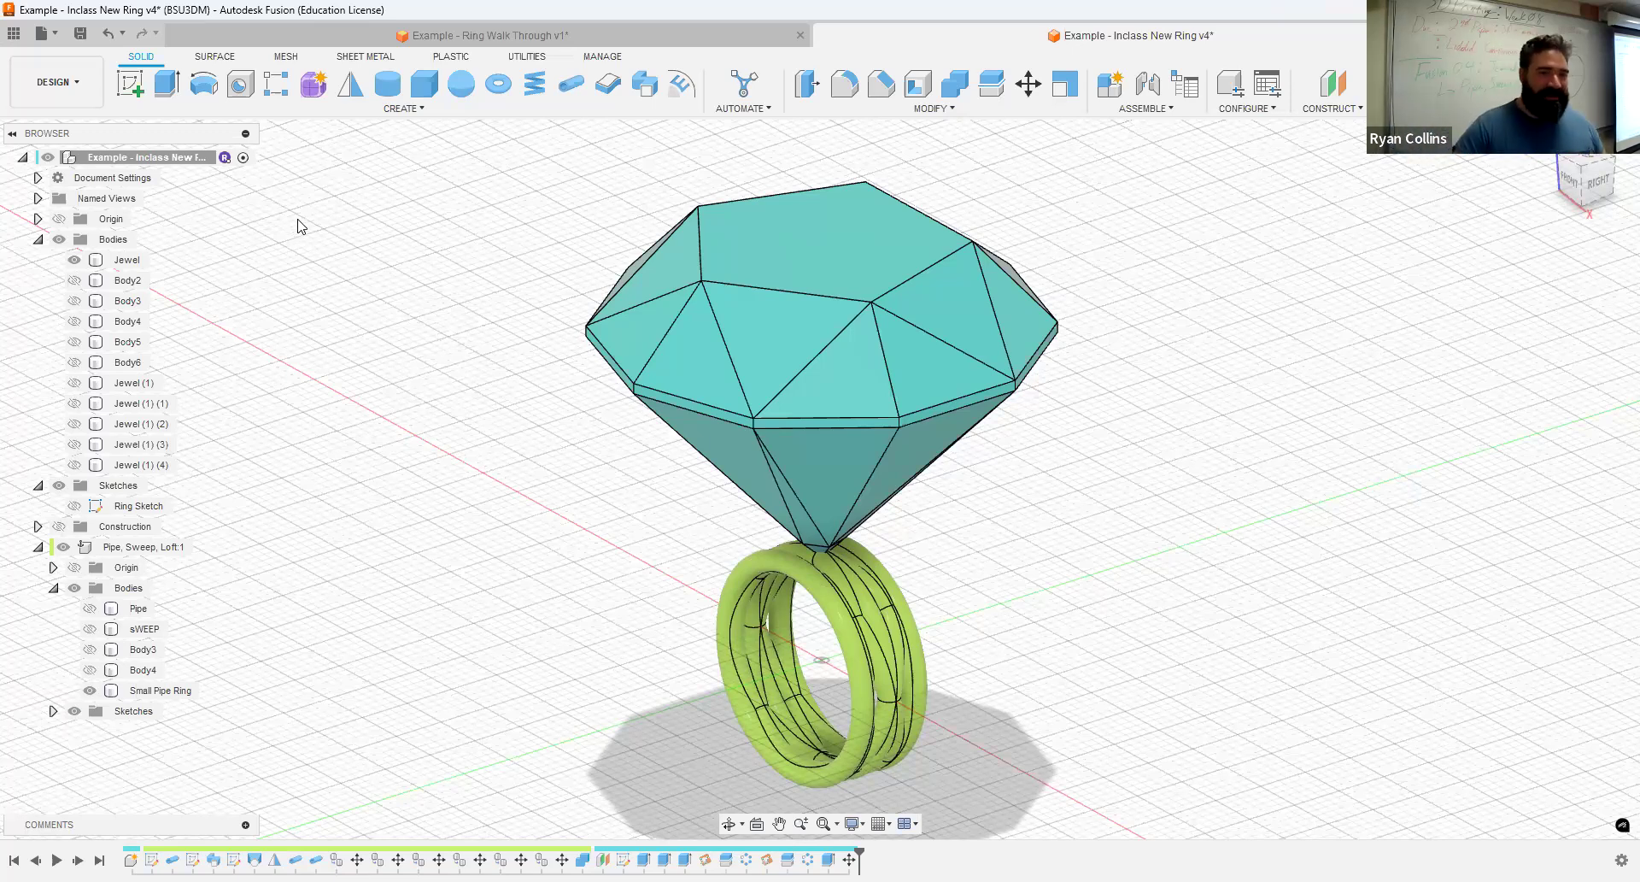
- Project the Jewel body's outline into a new sketch on the vertical front plane and hide the Jewel body
left_click(131, 85)
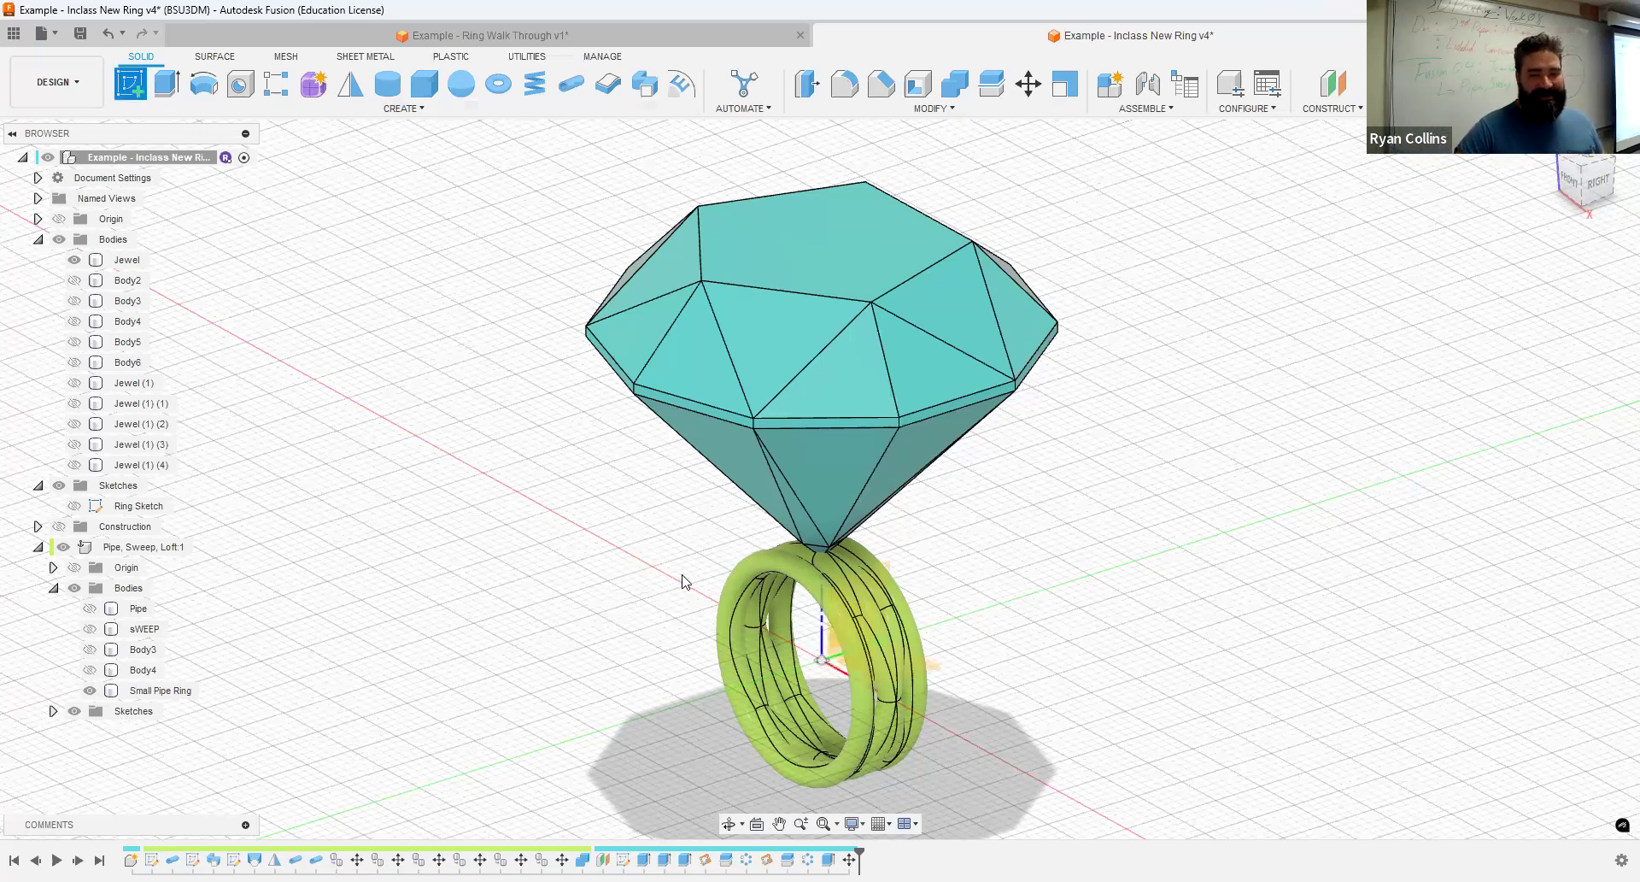
left_click(860, 639)
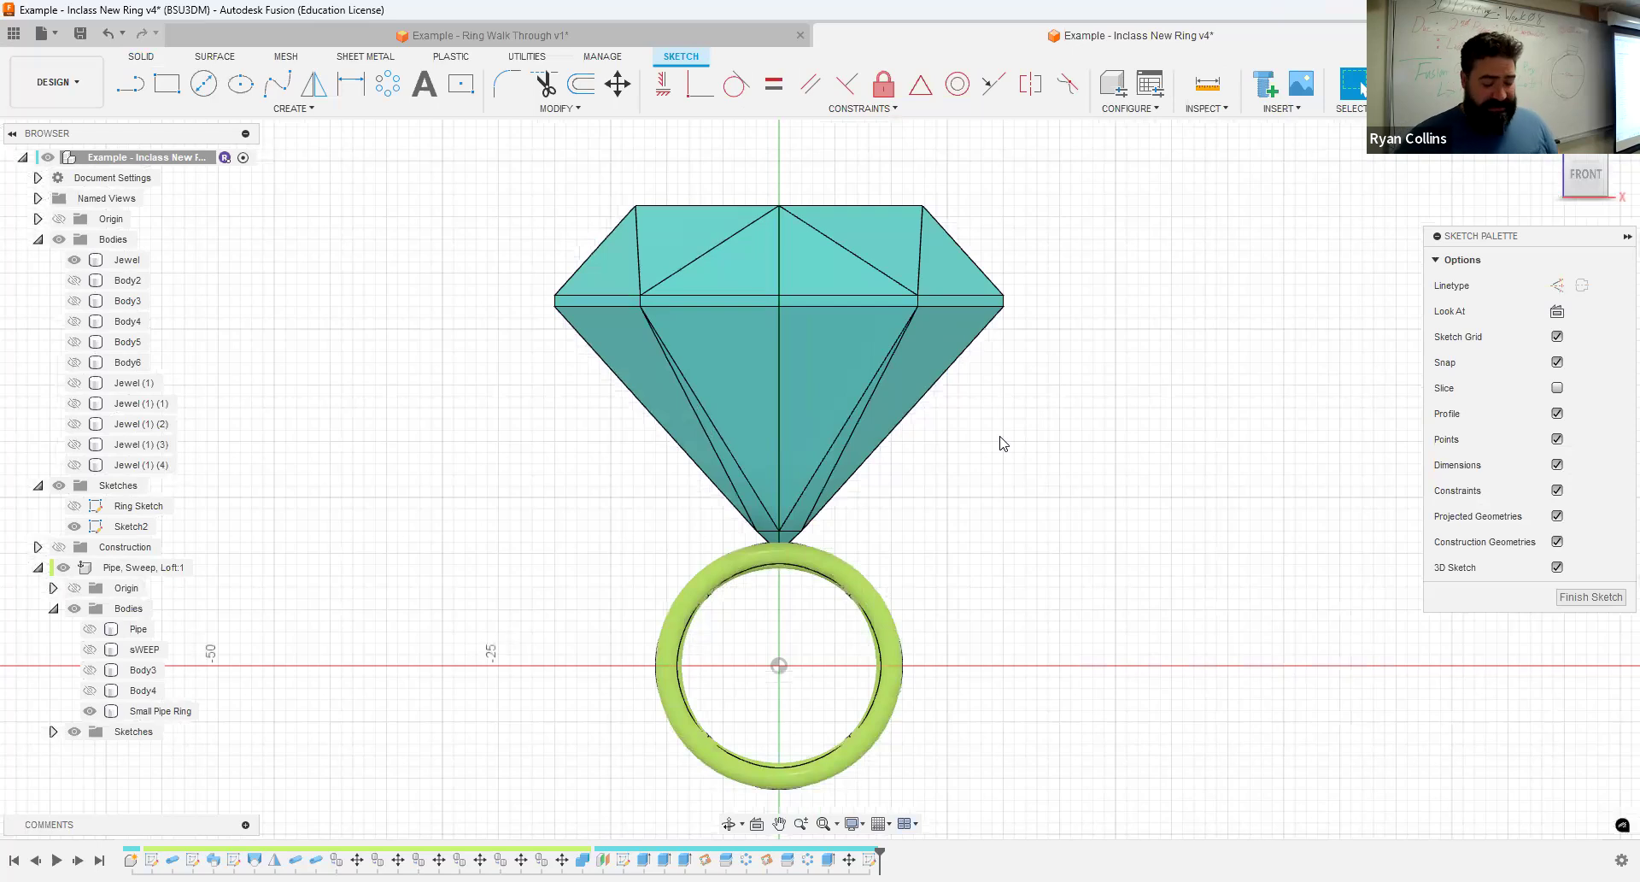
key("p")
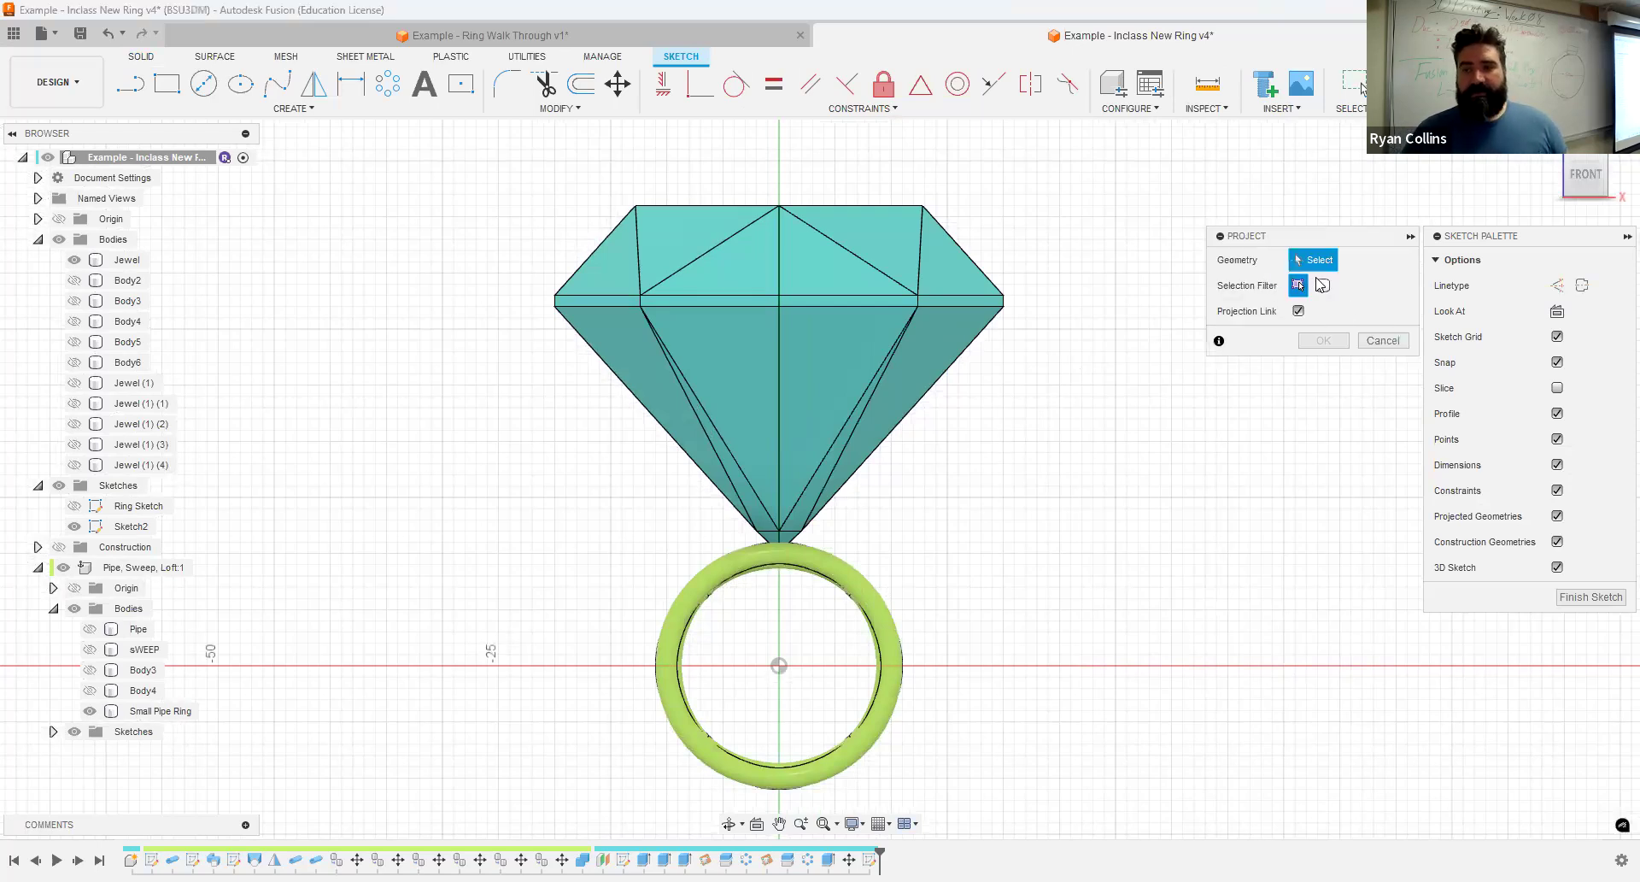
left_click(858, 306)
left_click(1337, 341)
left_click(71, 261)
key("v")
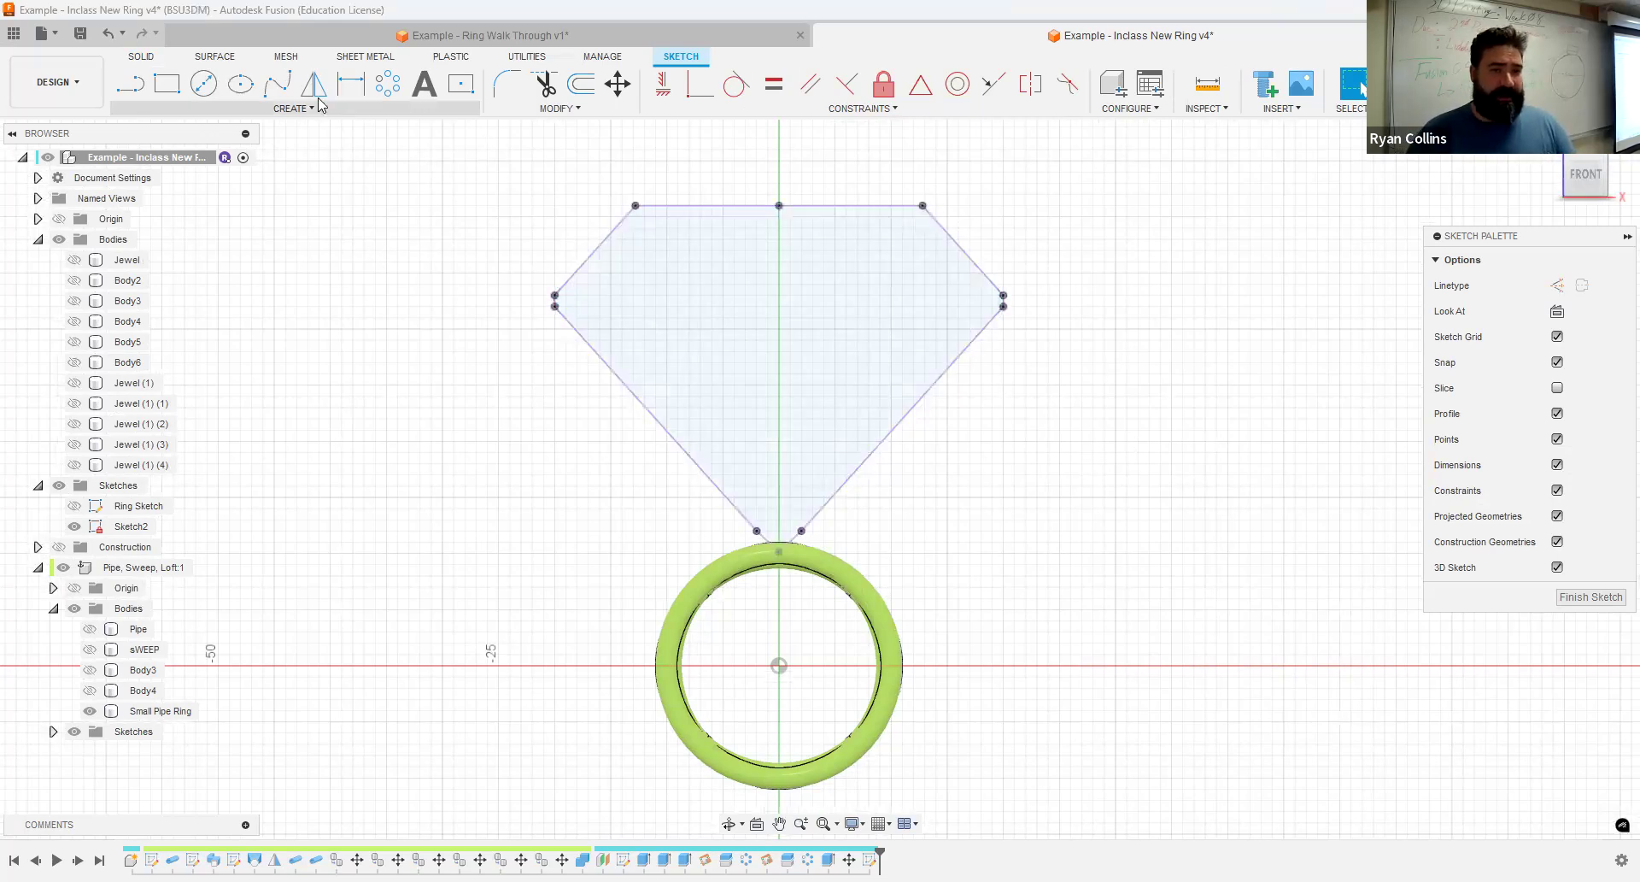
- Sketch a four-point fit point spline about 35 mm long from the ring's top around the outside of the jewel's right girdle corner
left_click(277, 83)
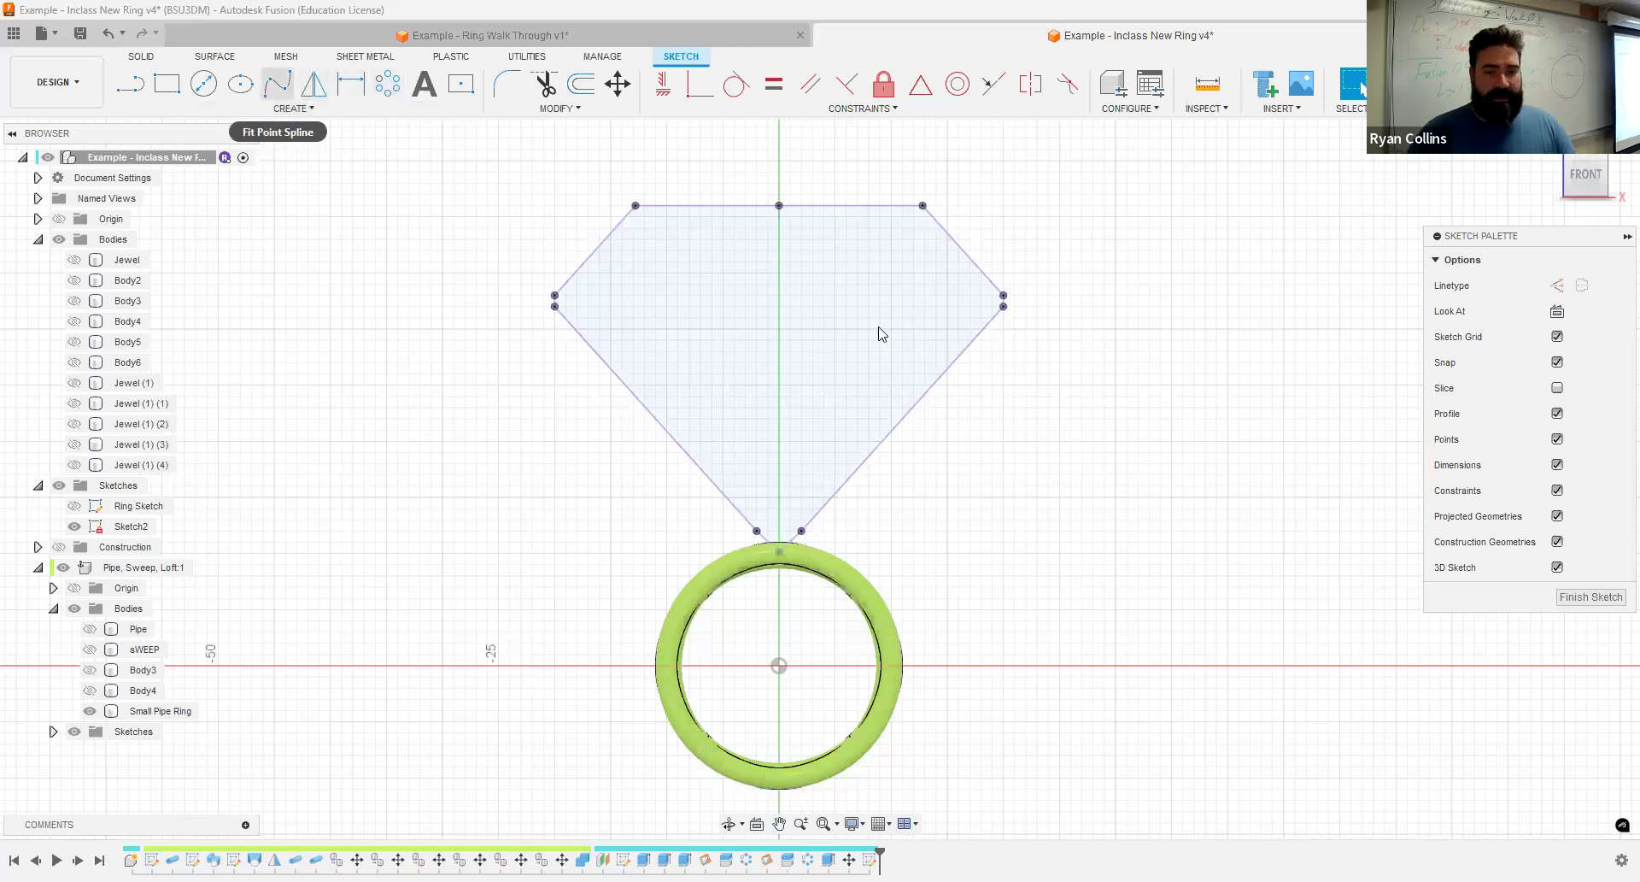
left_click(802, 553)
left_click(880, 497)
left_click(1014, 352)
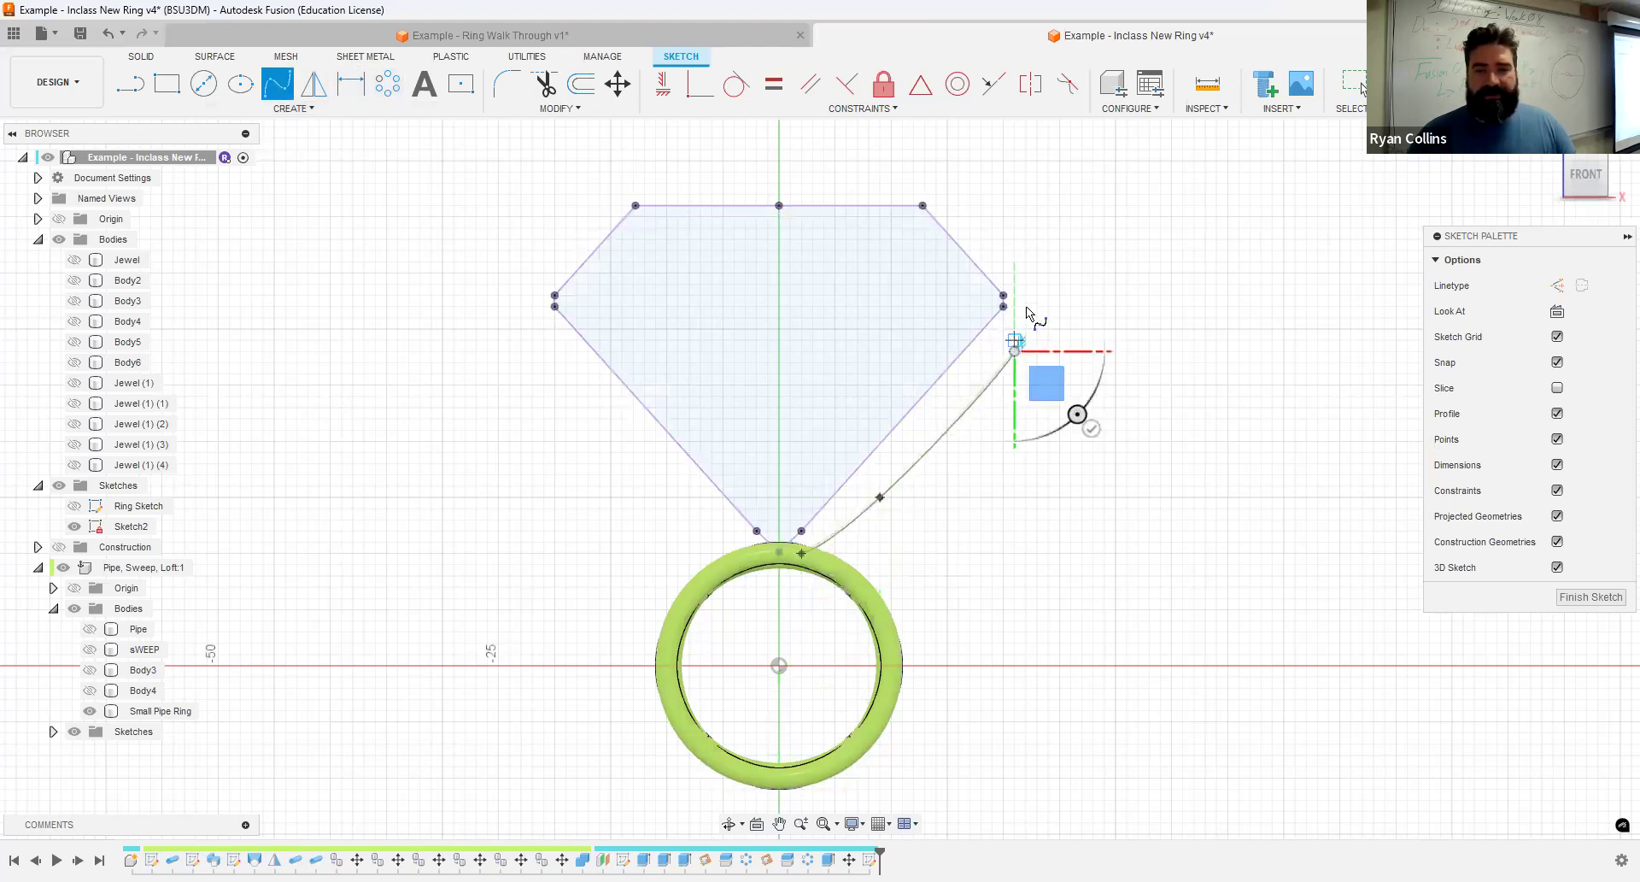
left_click(1004, 261)
key("Escape")
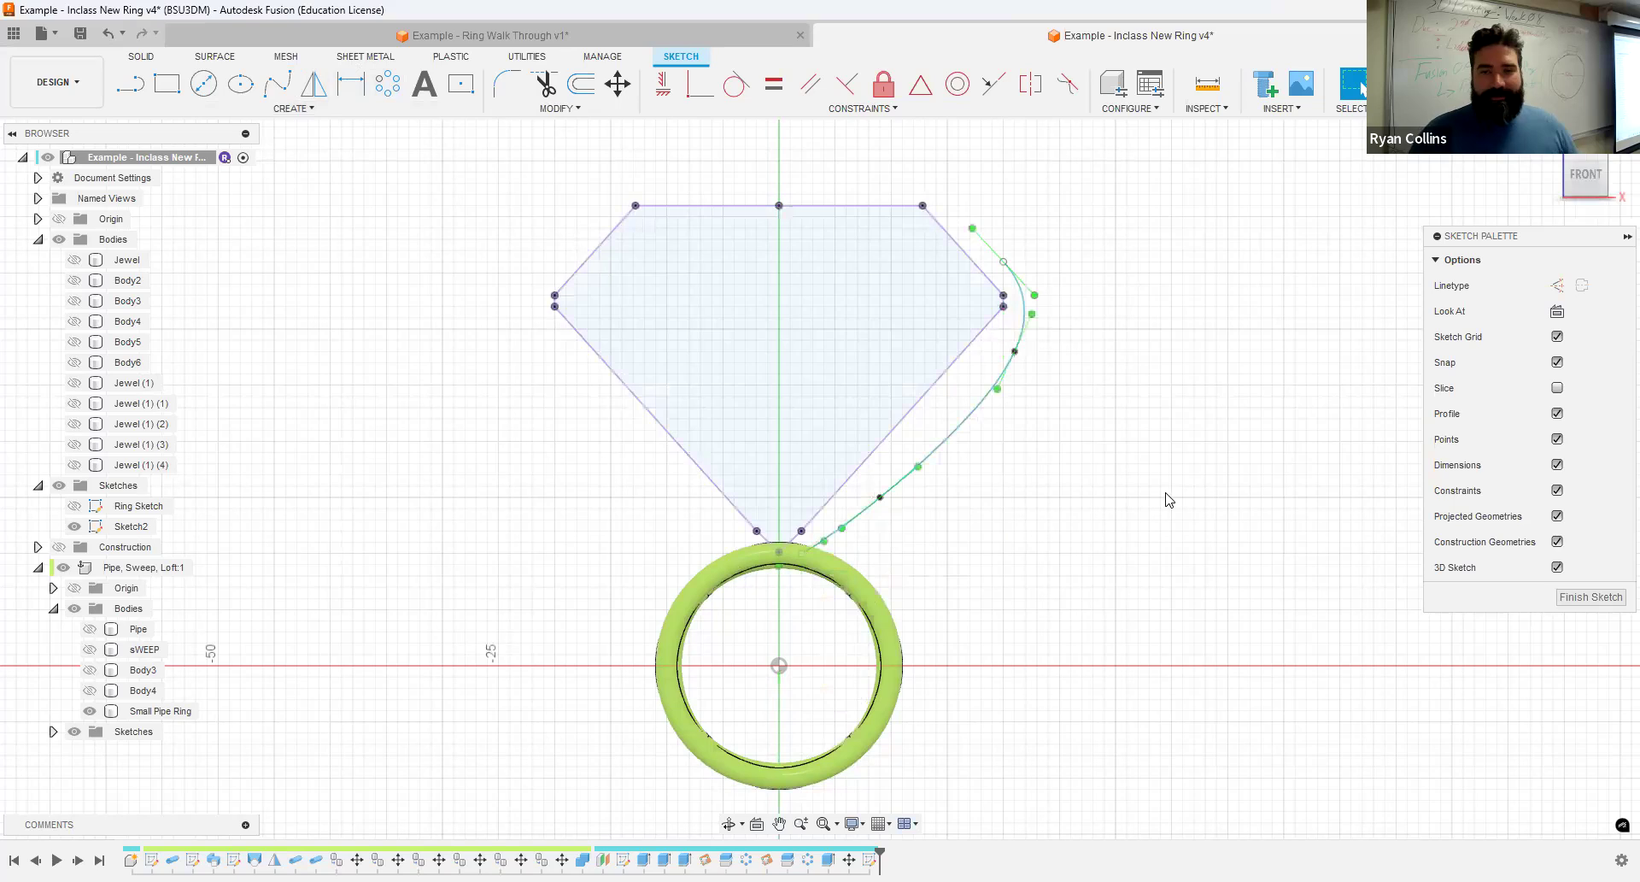
- Offset the projected jewel outline outward by about 1.58 mm
left_click(582, 83)
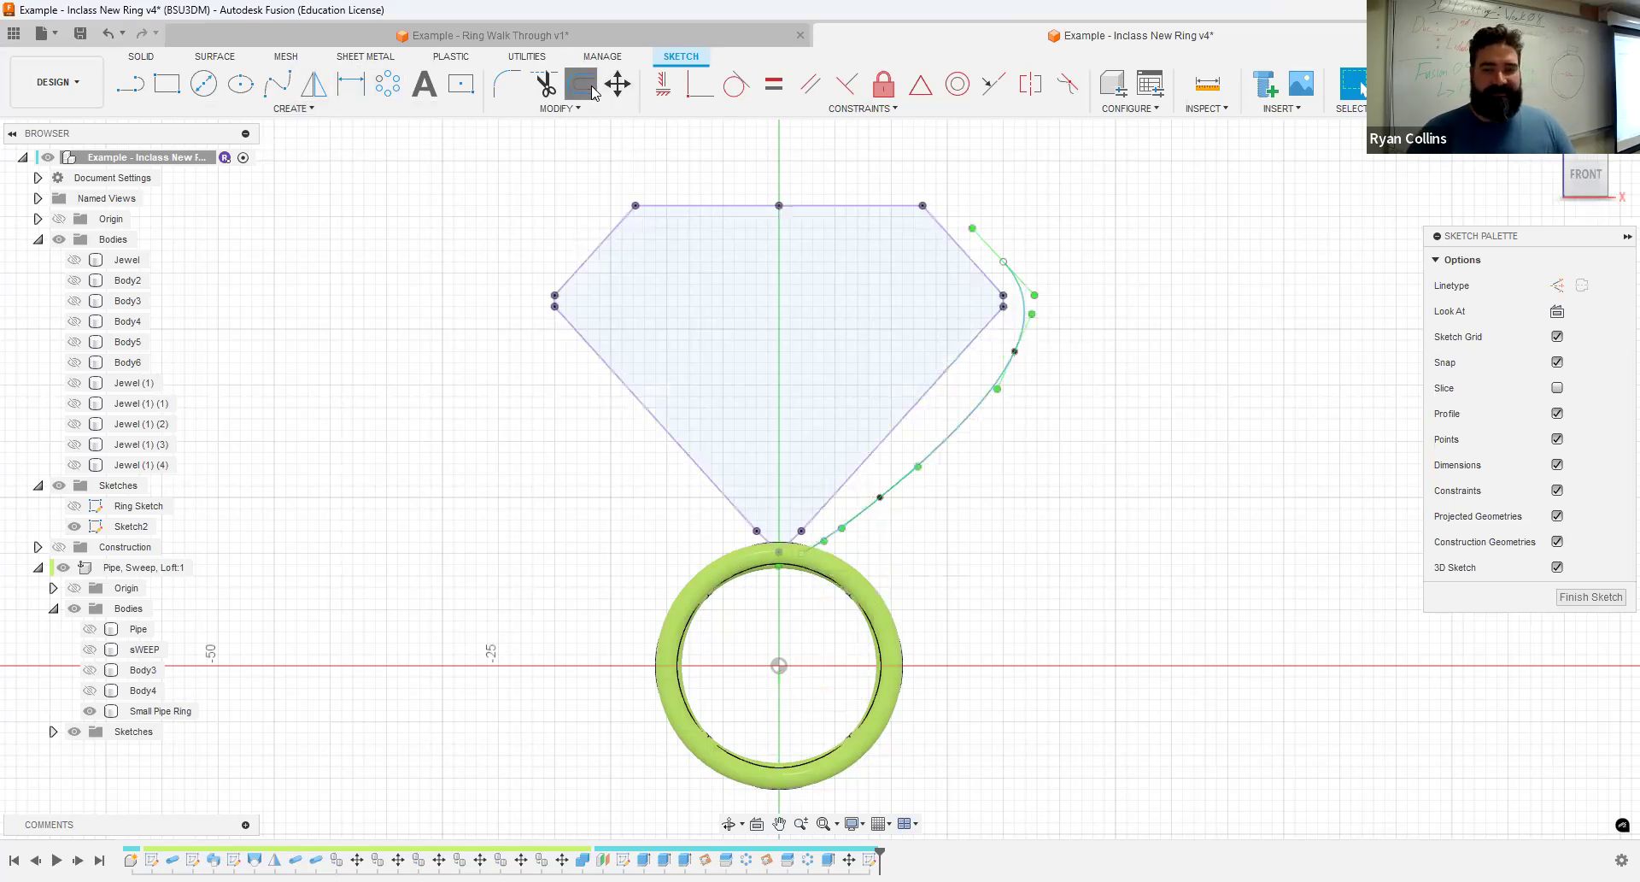
left_click(978, 354)
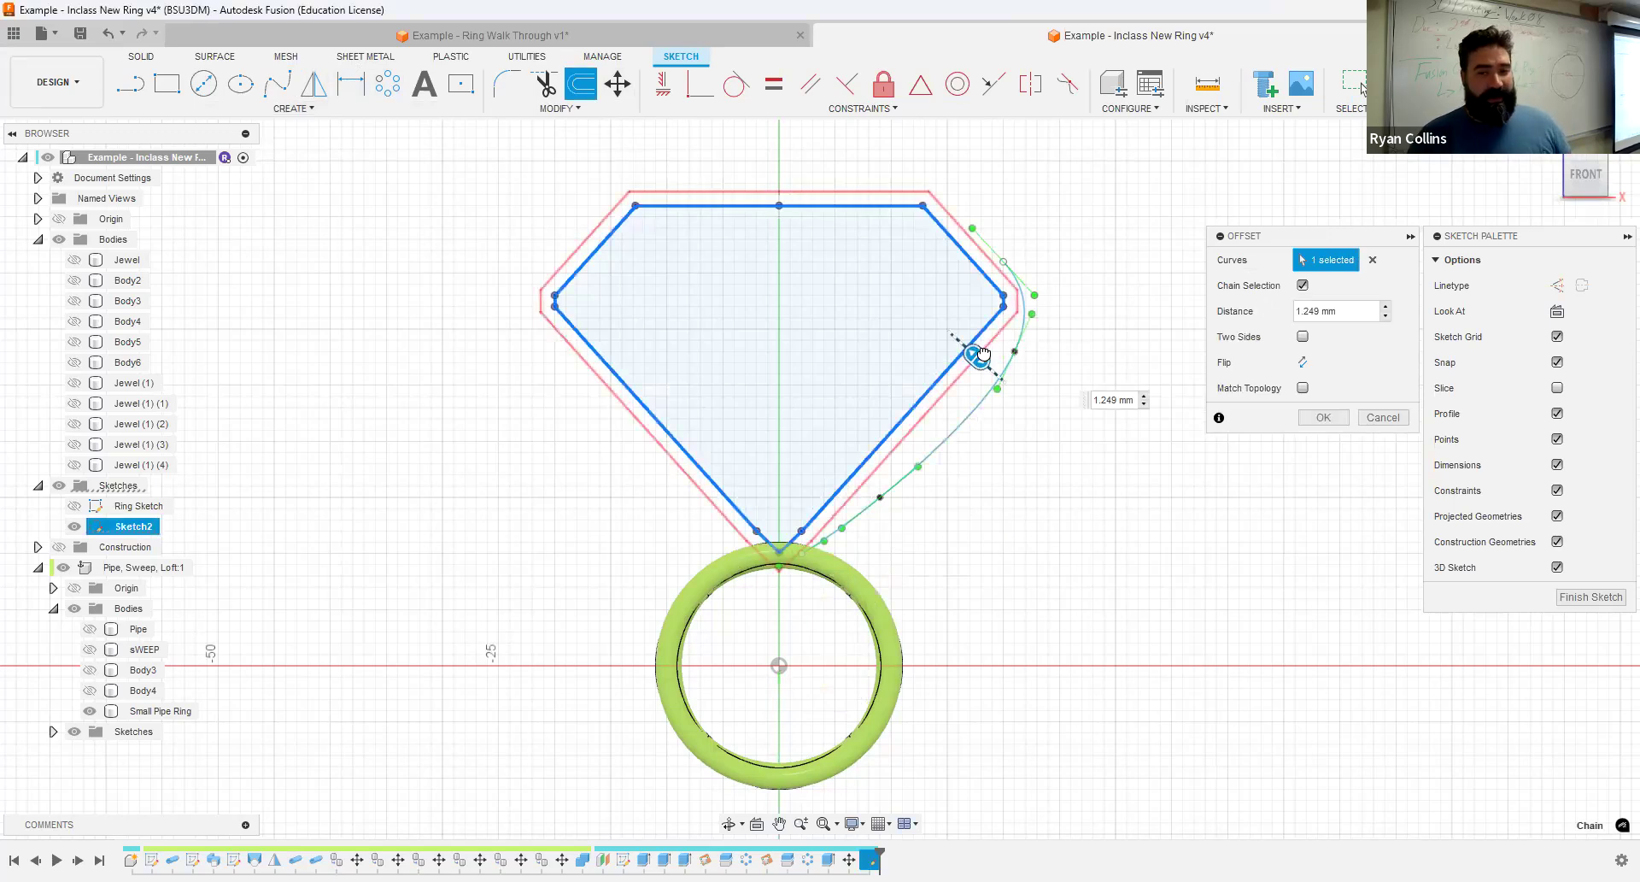
left_click_drag(983, 352, 984, 355)
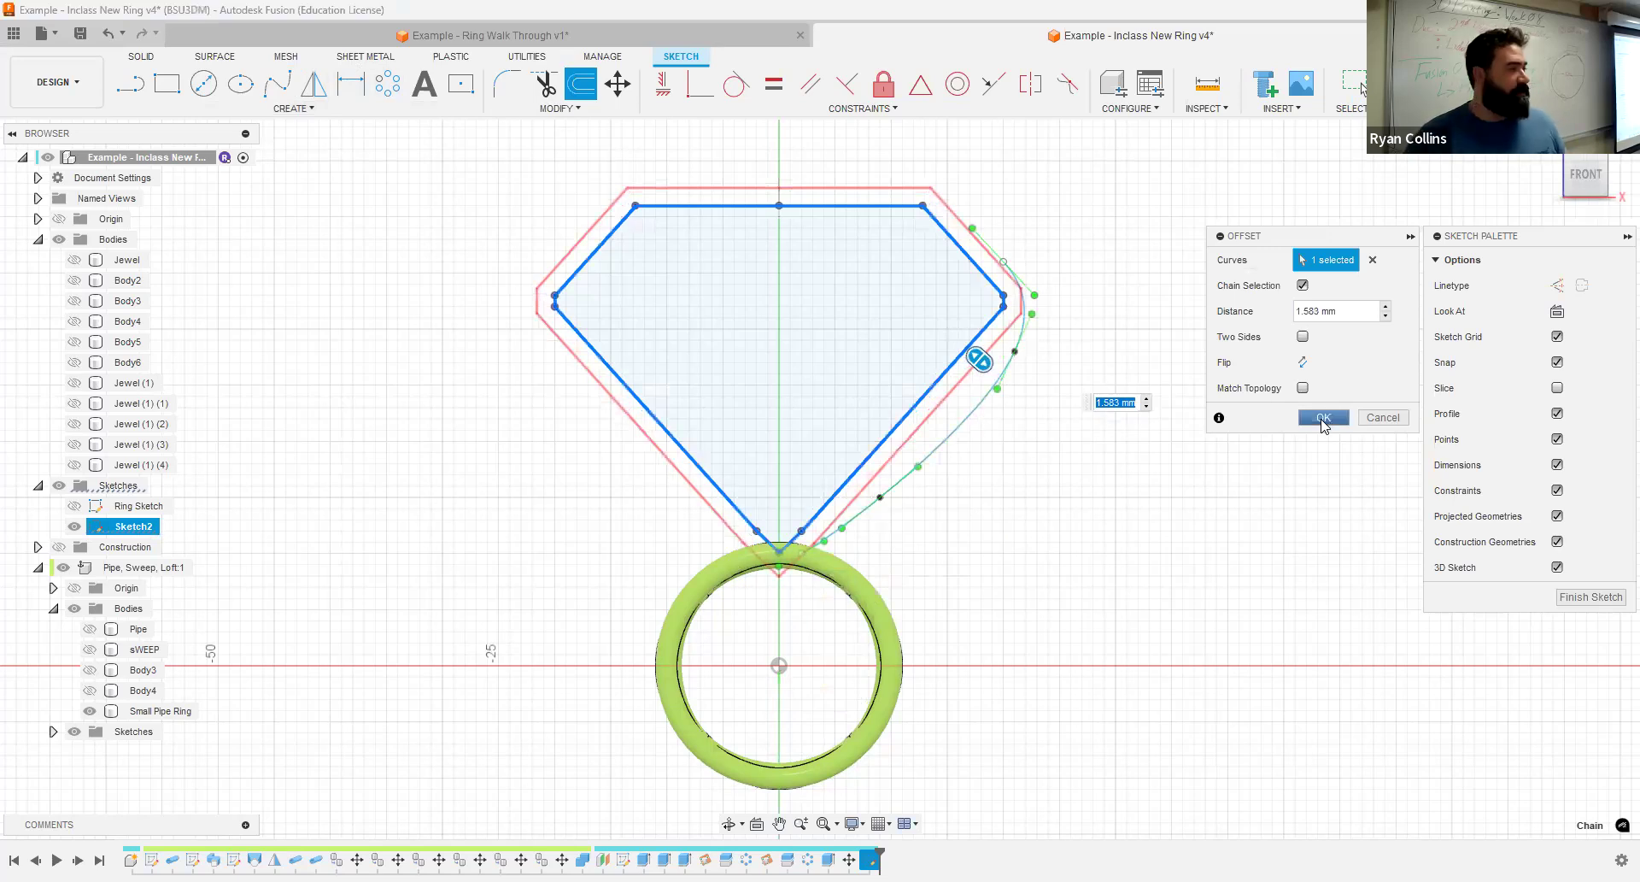
left_click(1322, 419)
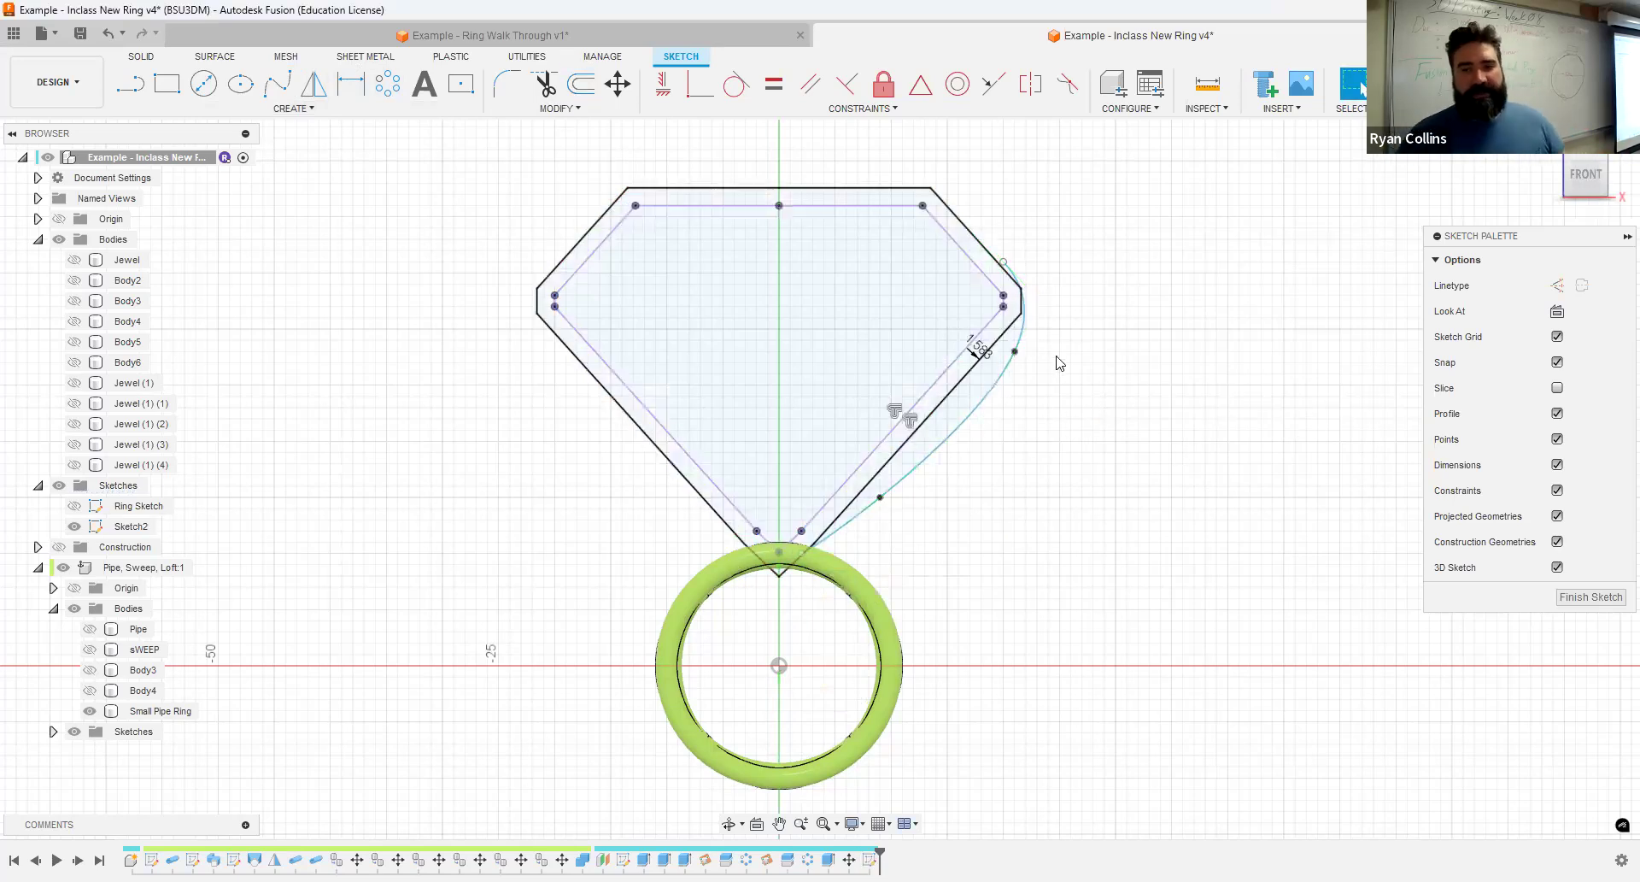
- Offset the fit point spline inward toward the jewel by about 2.117 mm
left_click(1002, 389)
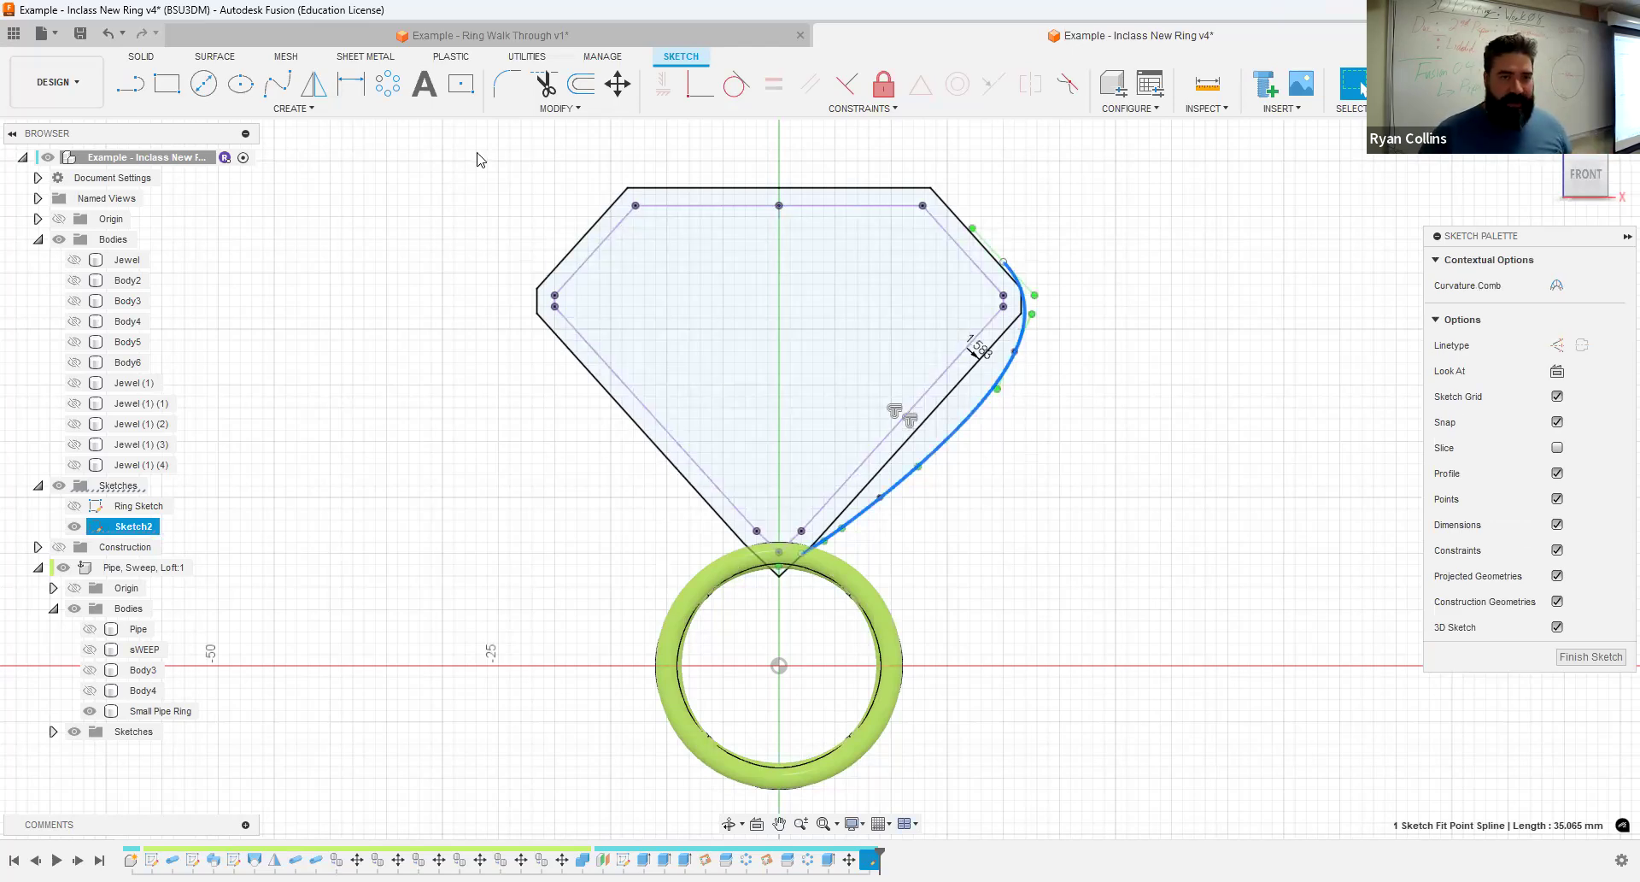
left_click(583, 94)
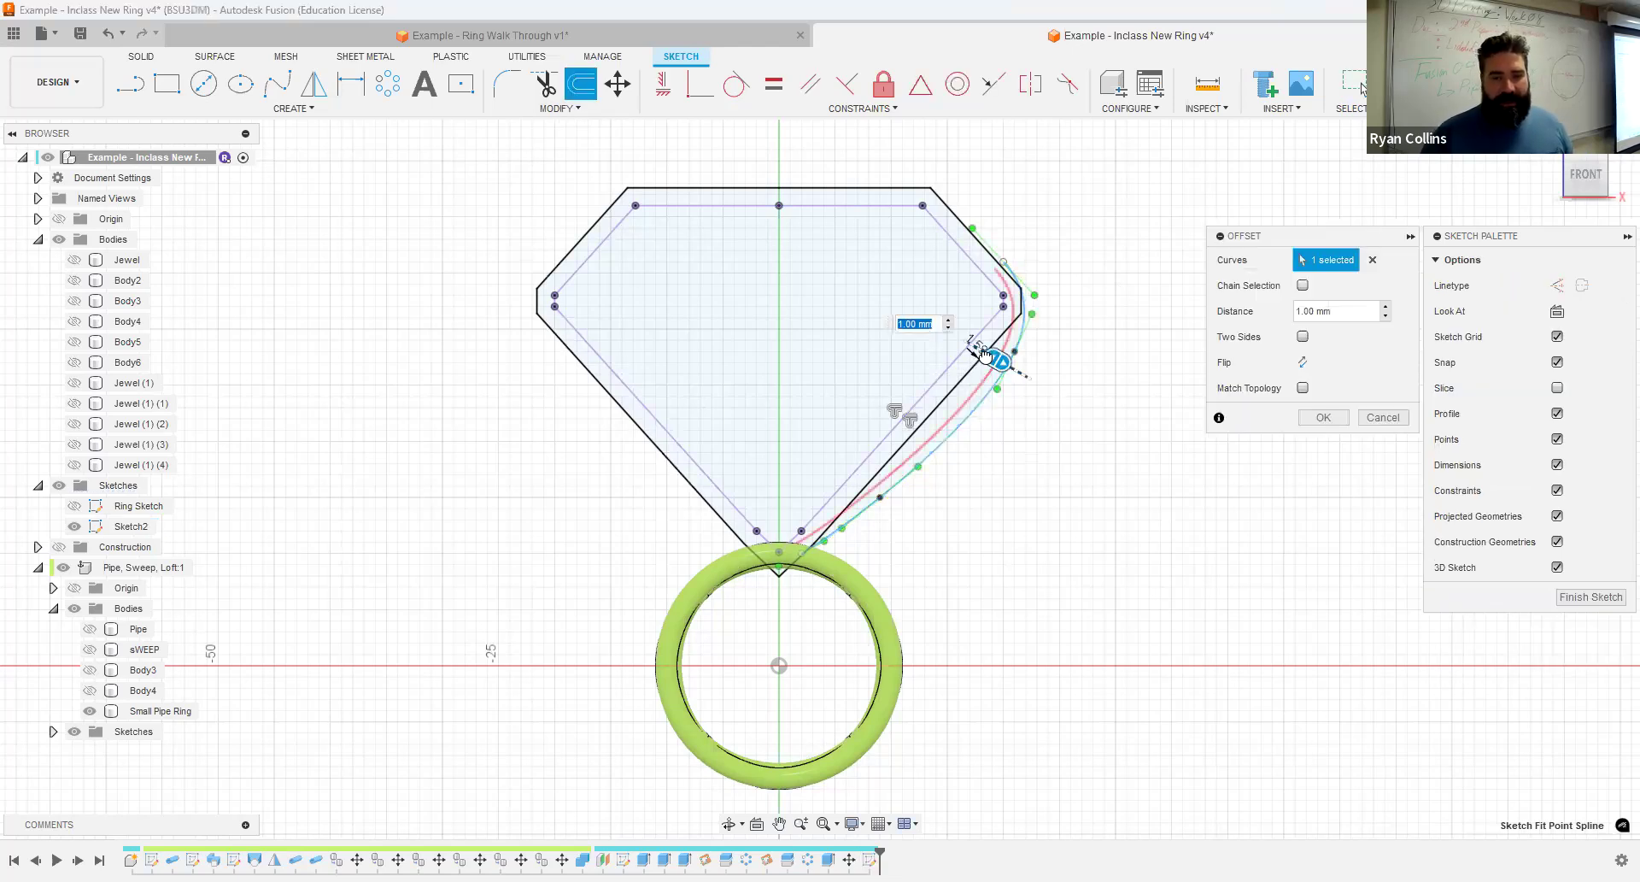
left_click_drag(987, 360, 989, 361)
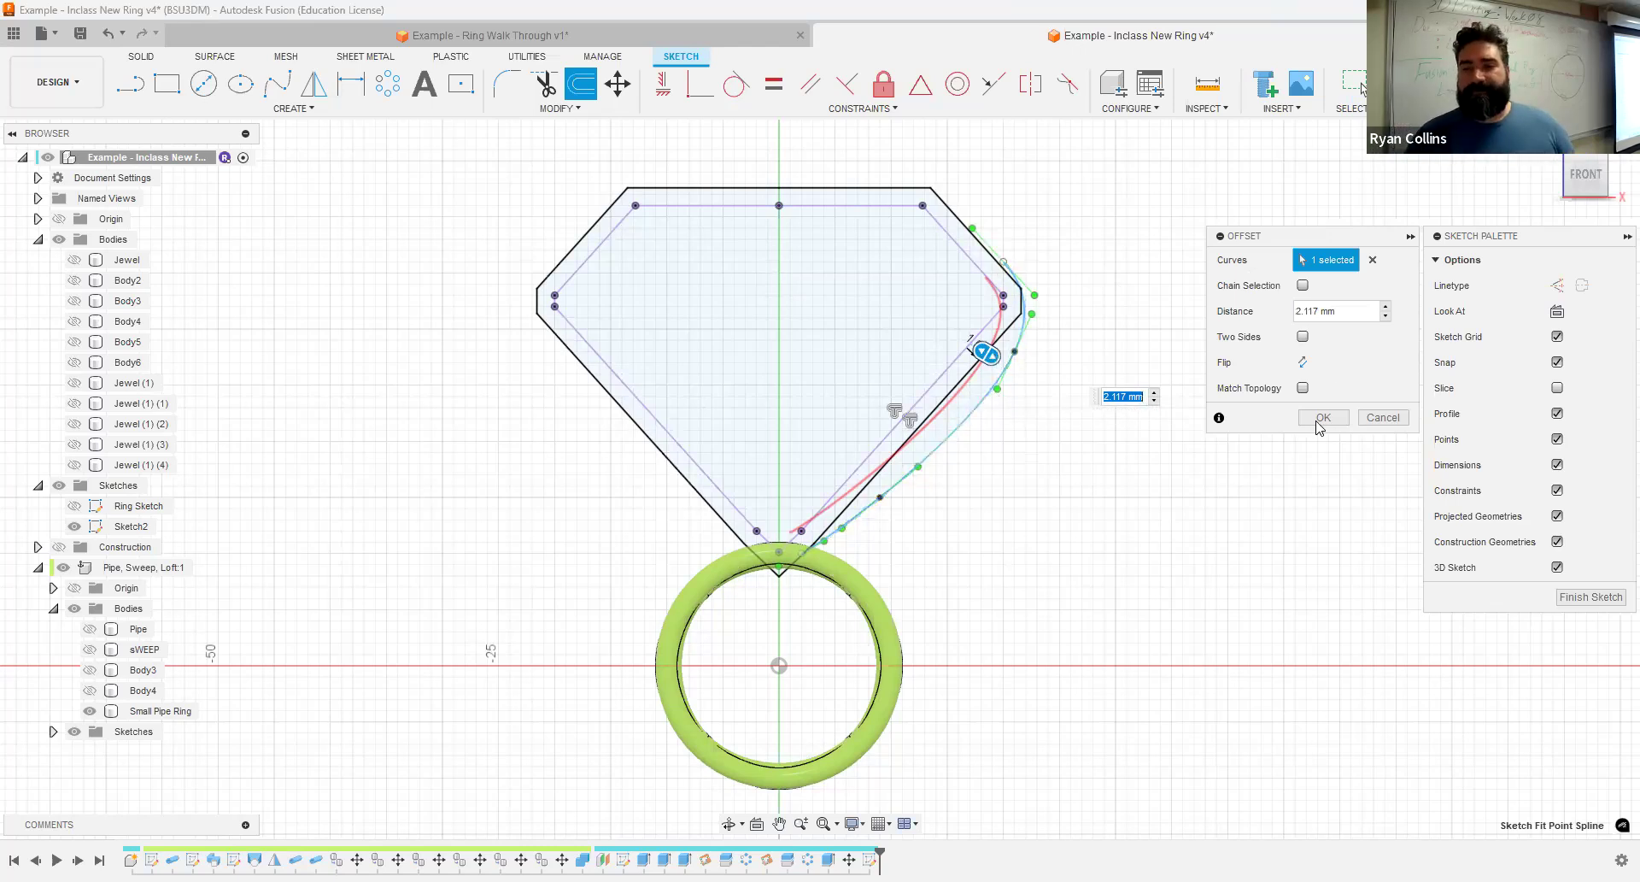
key("Return")
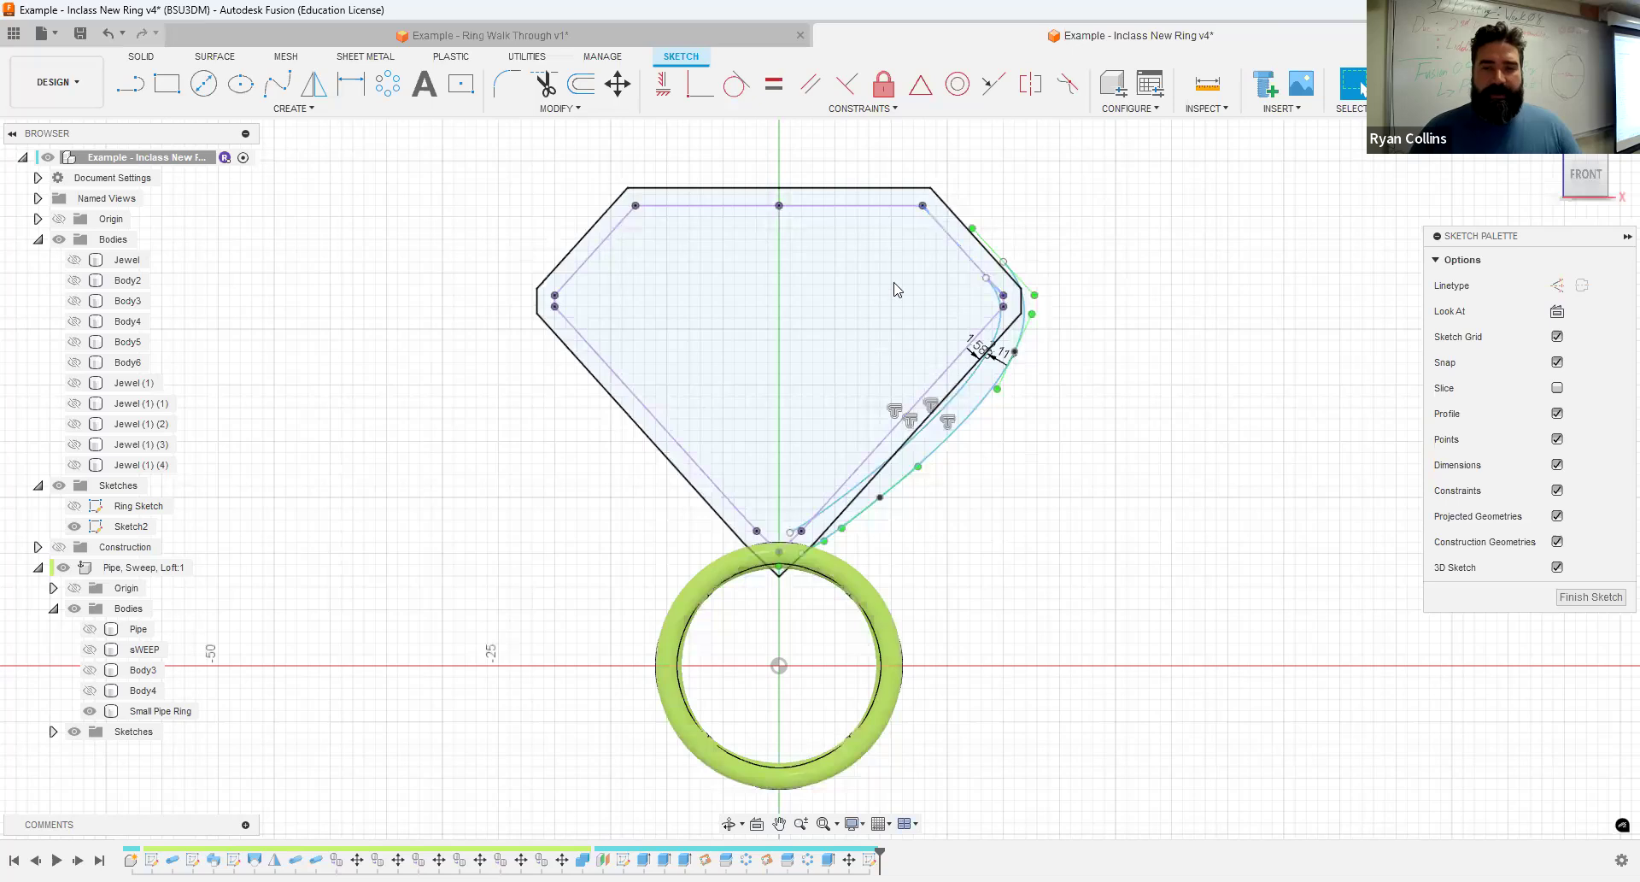
- Close the setting profile with straight lines joining the two splines at their upper and lower ends
left_click(130, 83)
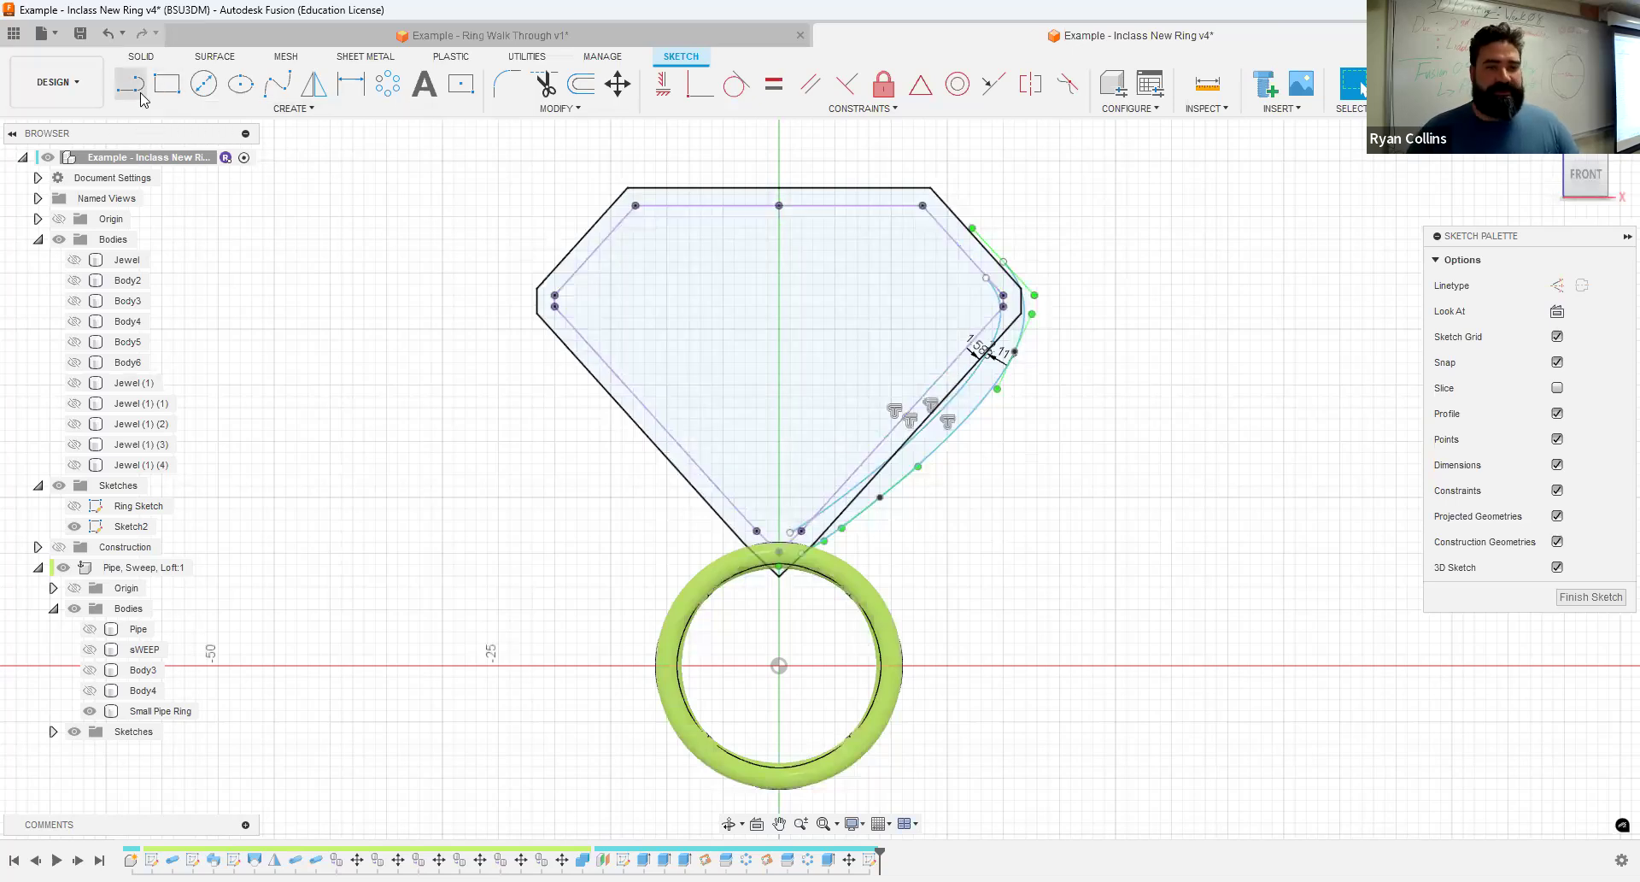
scroll(1016, 307, "up", 5)
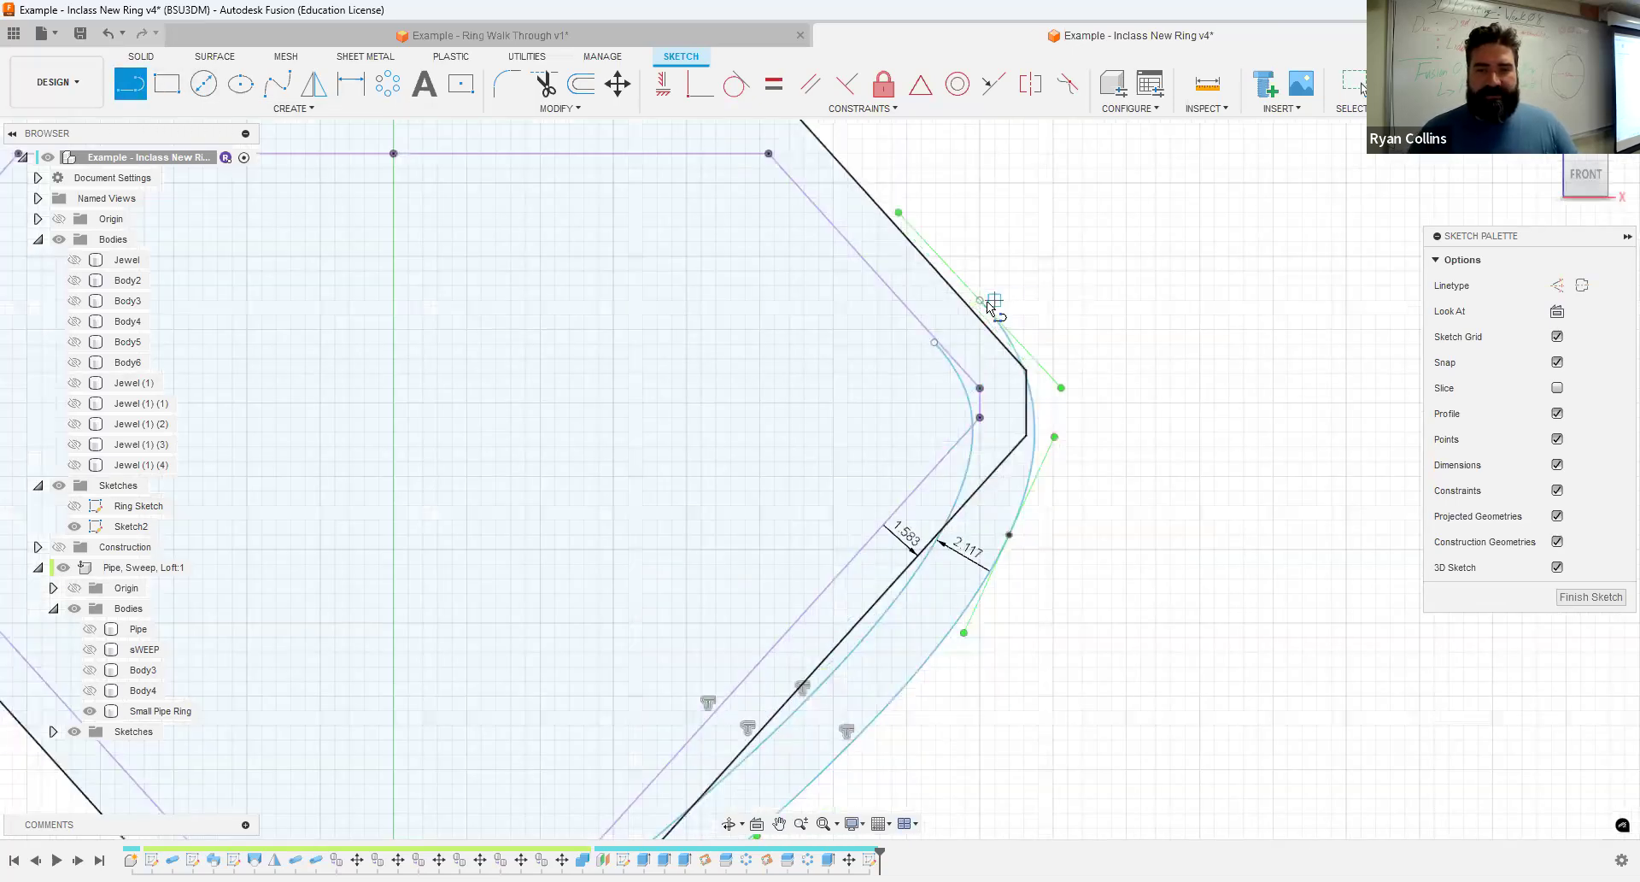
left_click(980, 300)
left_click(936, 342)
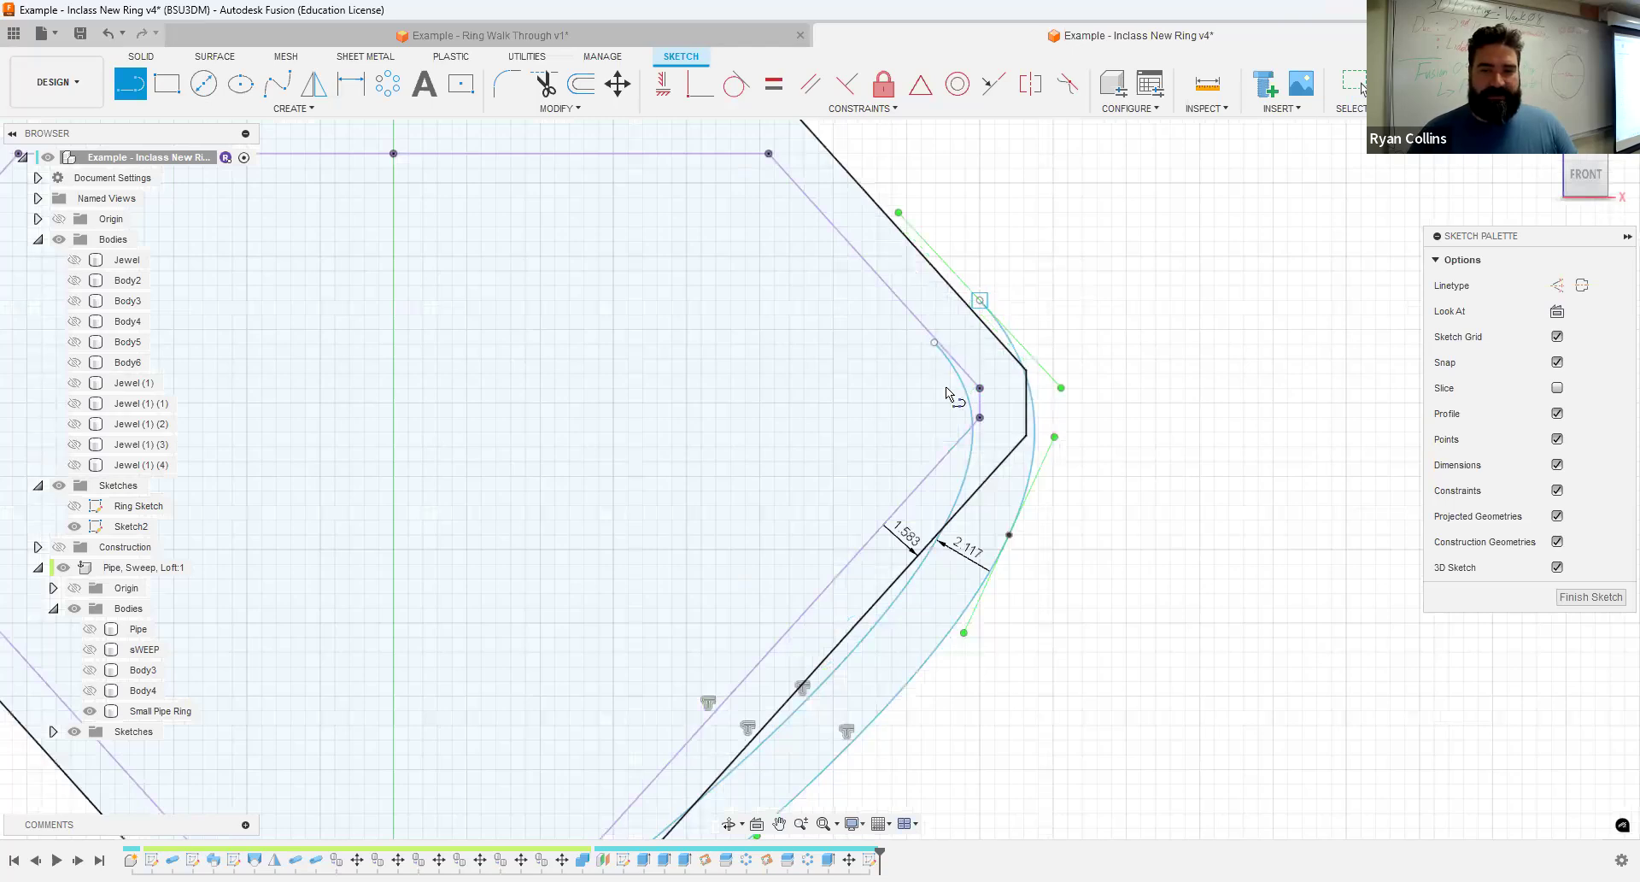
middle_click_drag(770, 783, 885, 250)
scroll(739, 388, "down", 5)
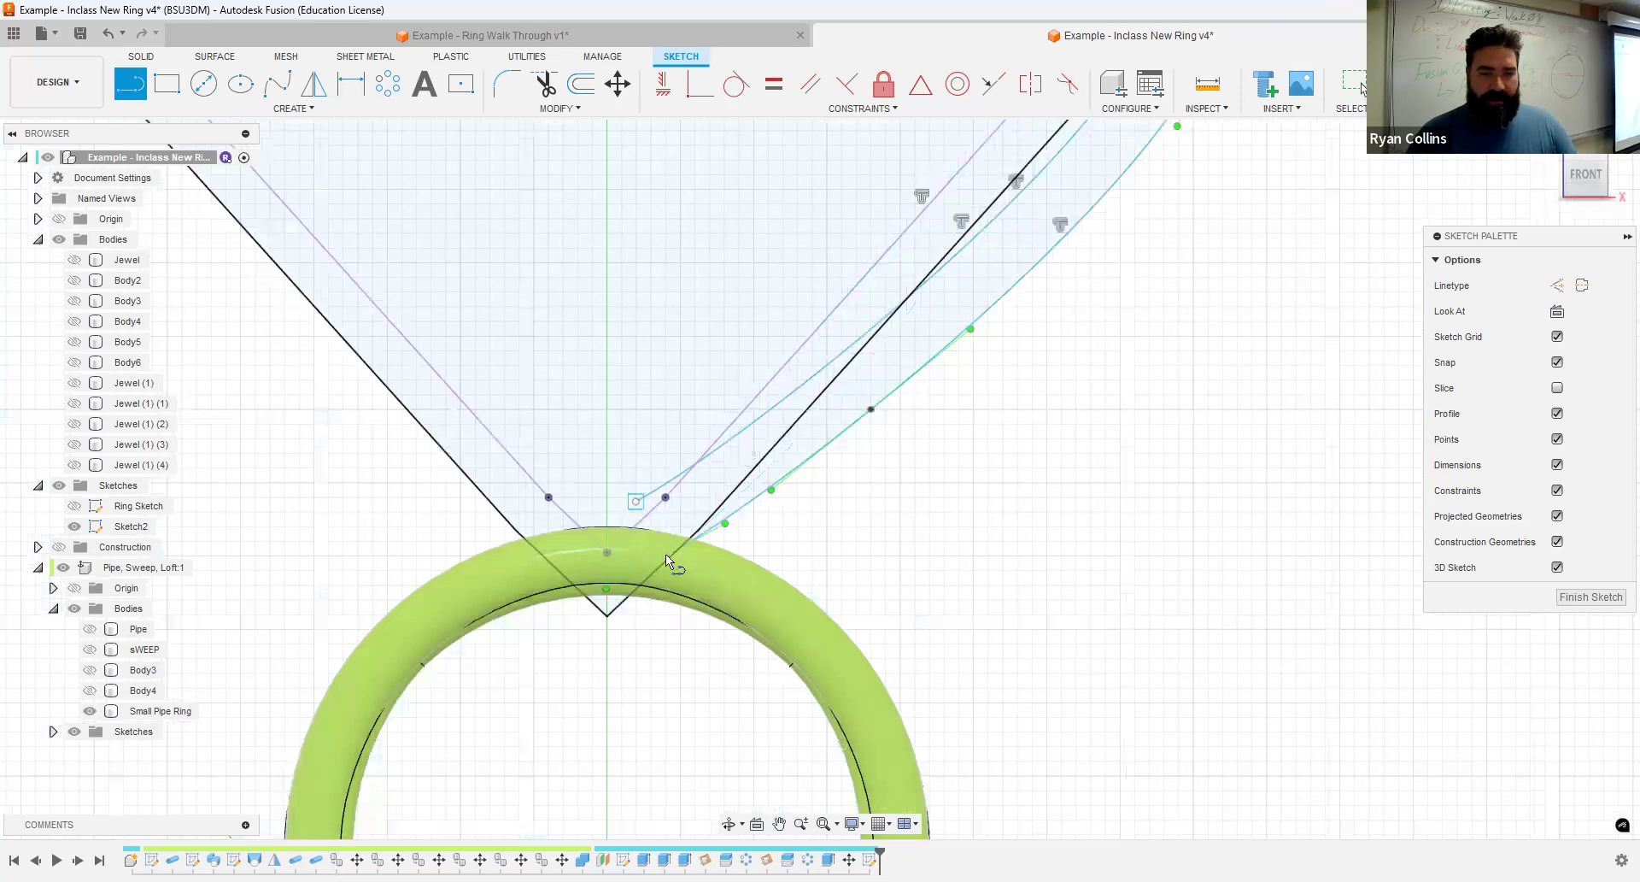
left_click(665, 557)
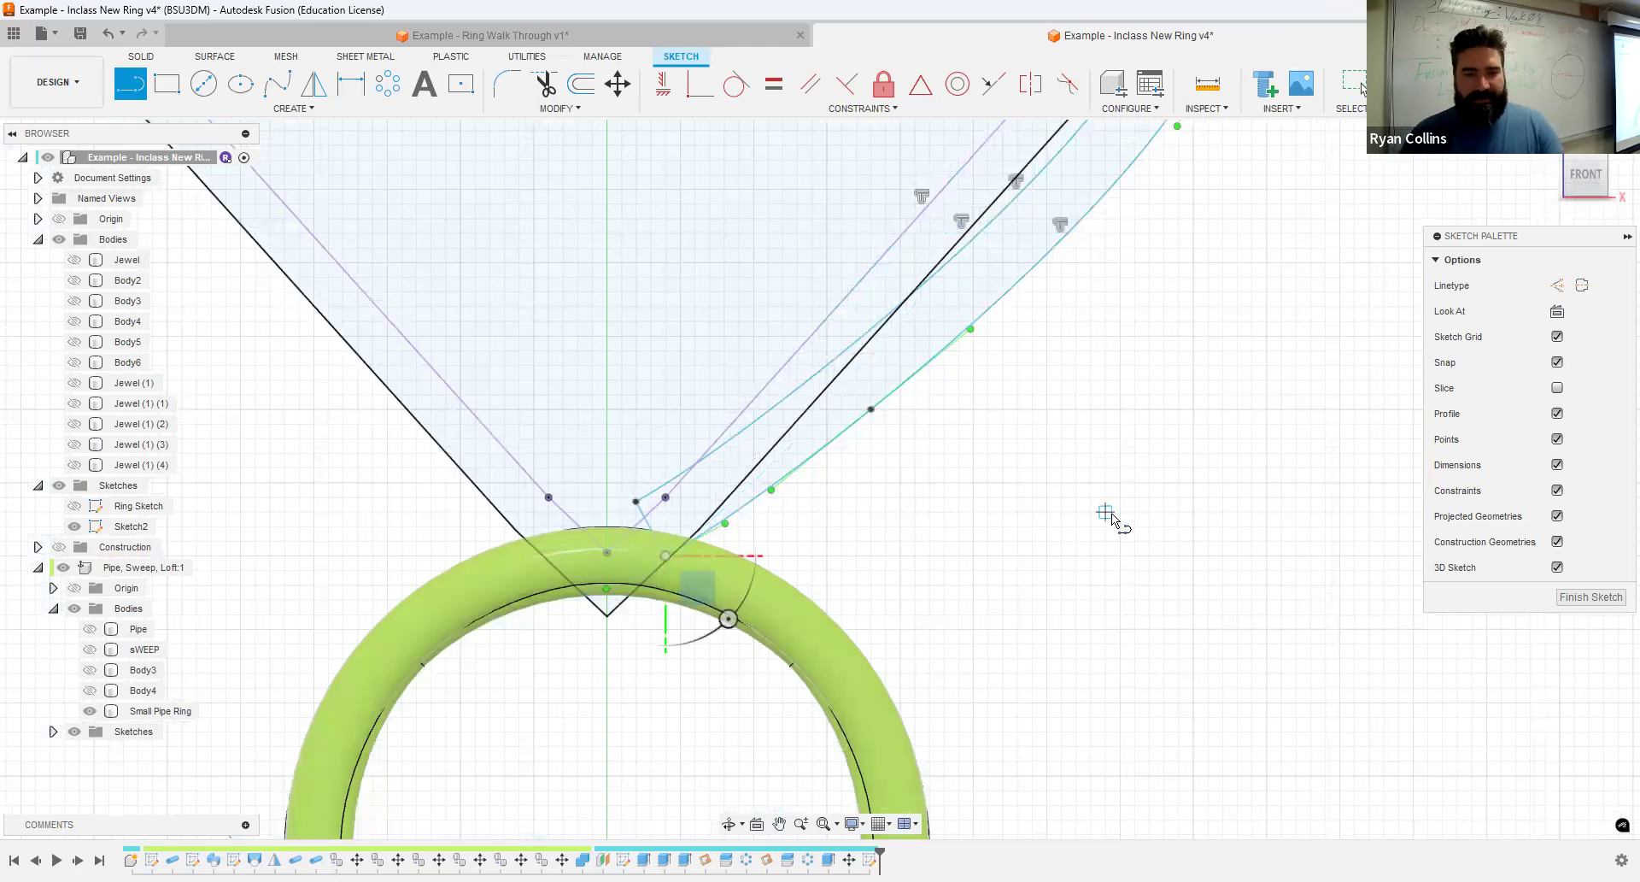
key("Escape")
scroll(1157, 458, "down", 3)
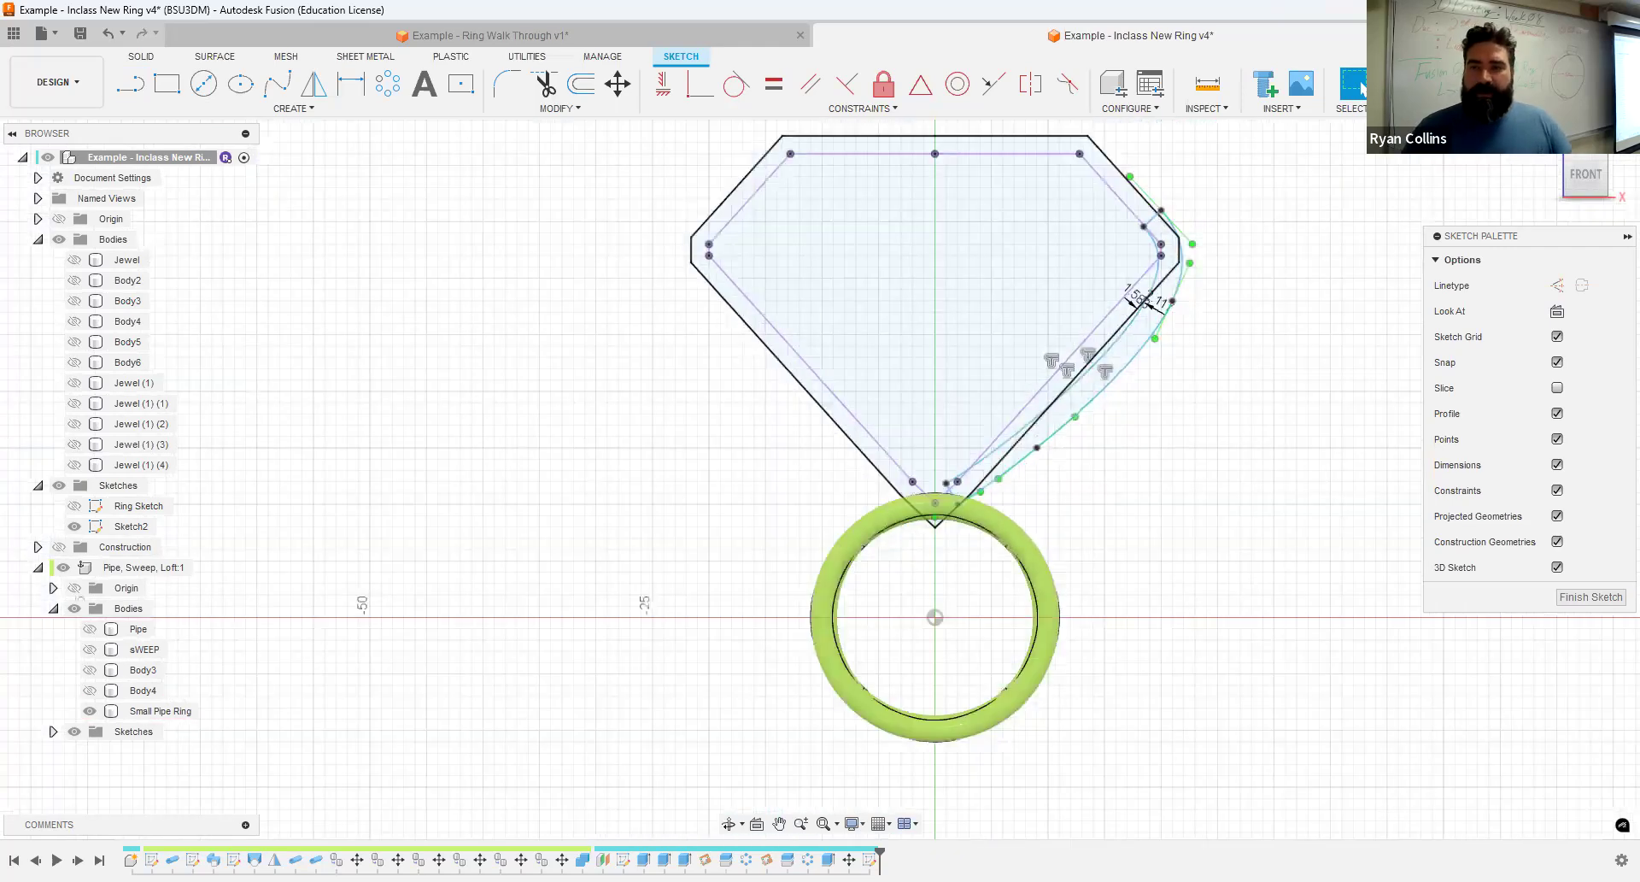
left_click(1591, 597)
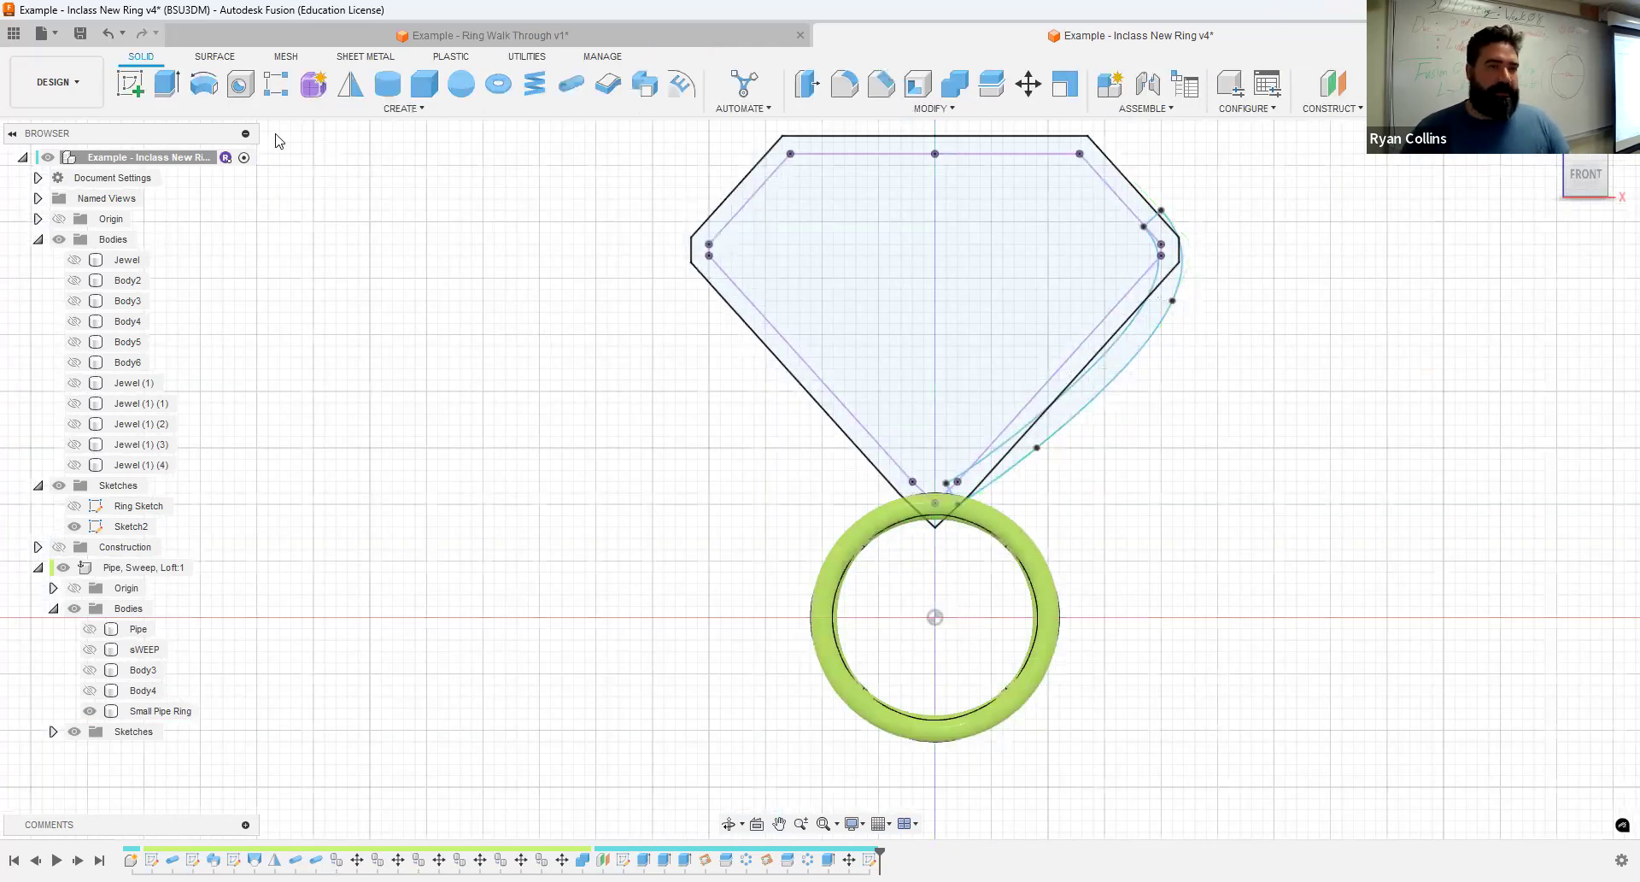
left_click(204, 83)
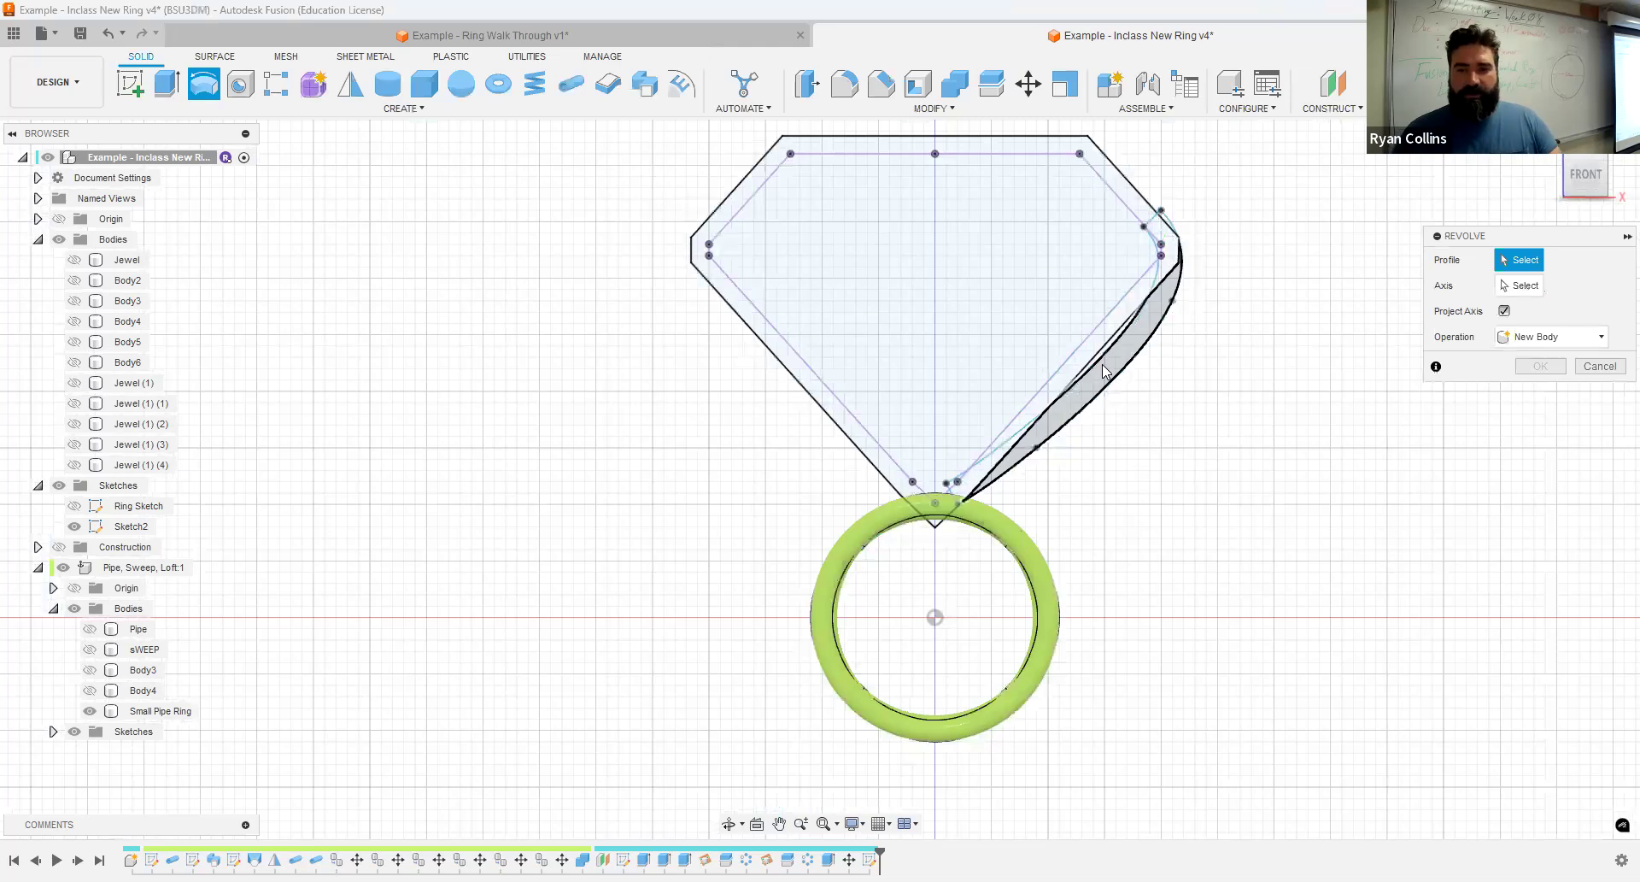
left_click(1108, 376)
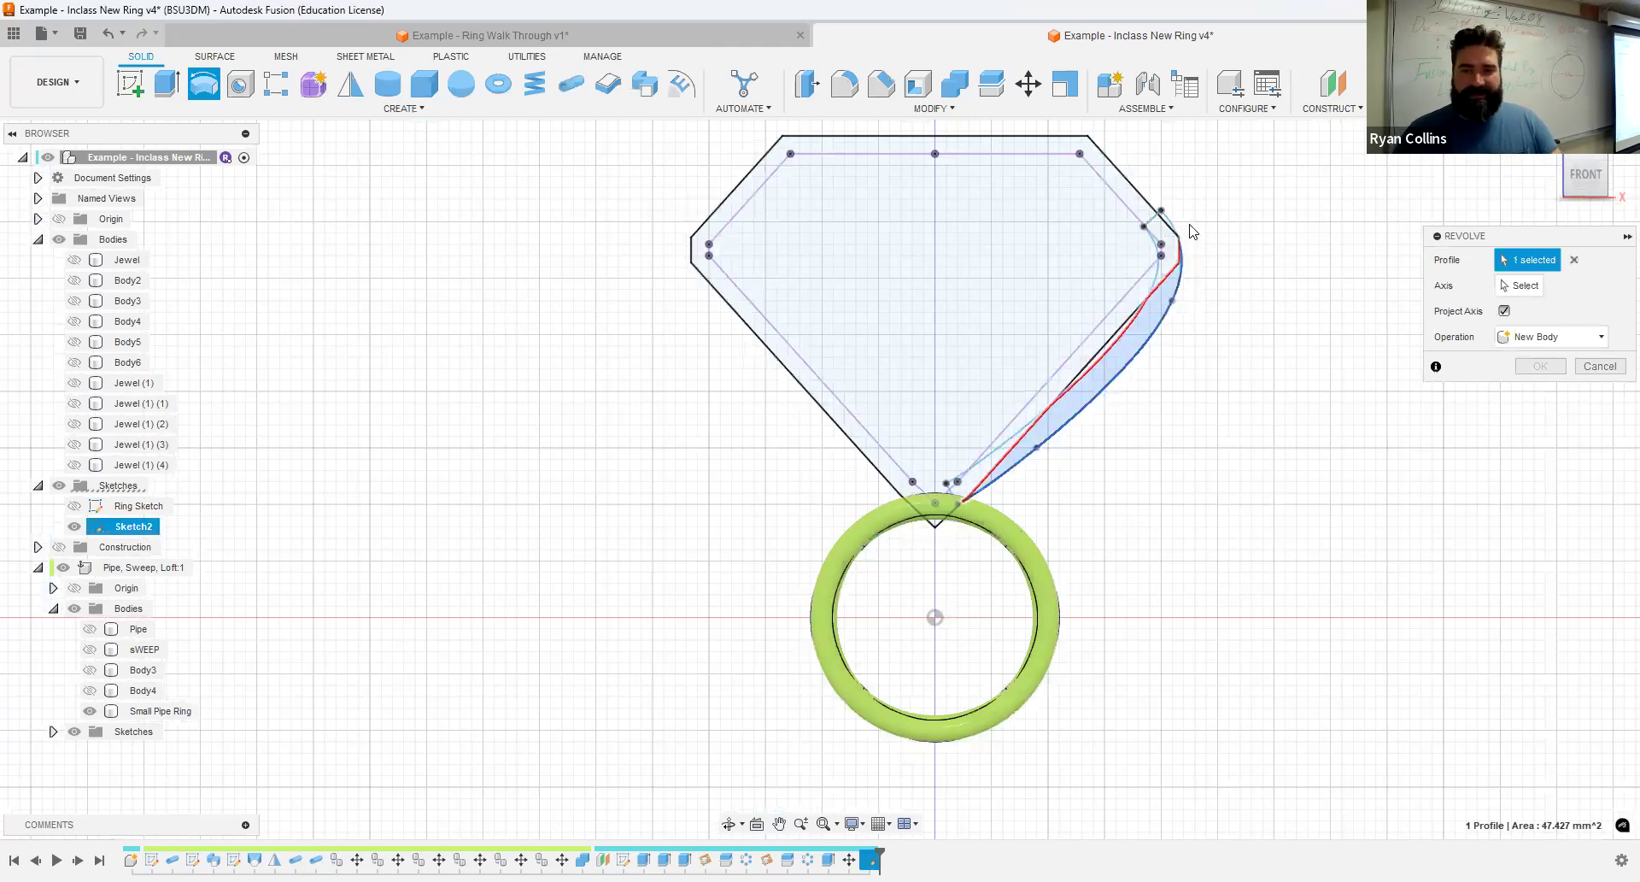
left_click(1600, 366)
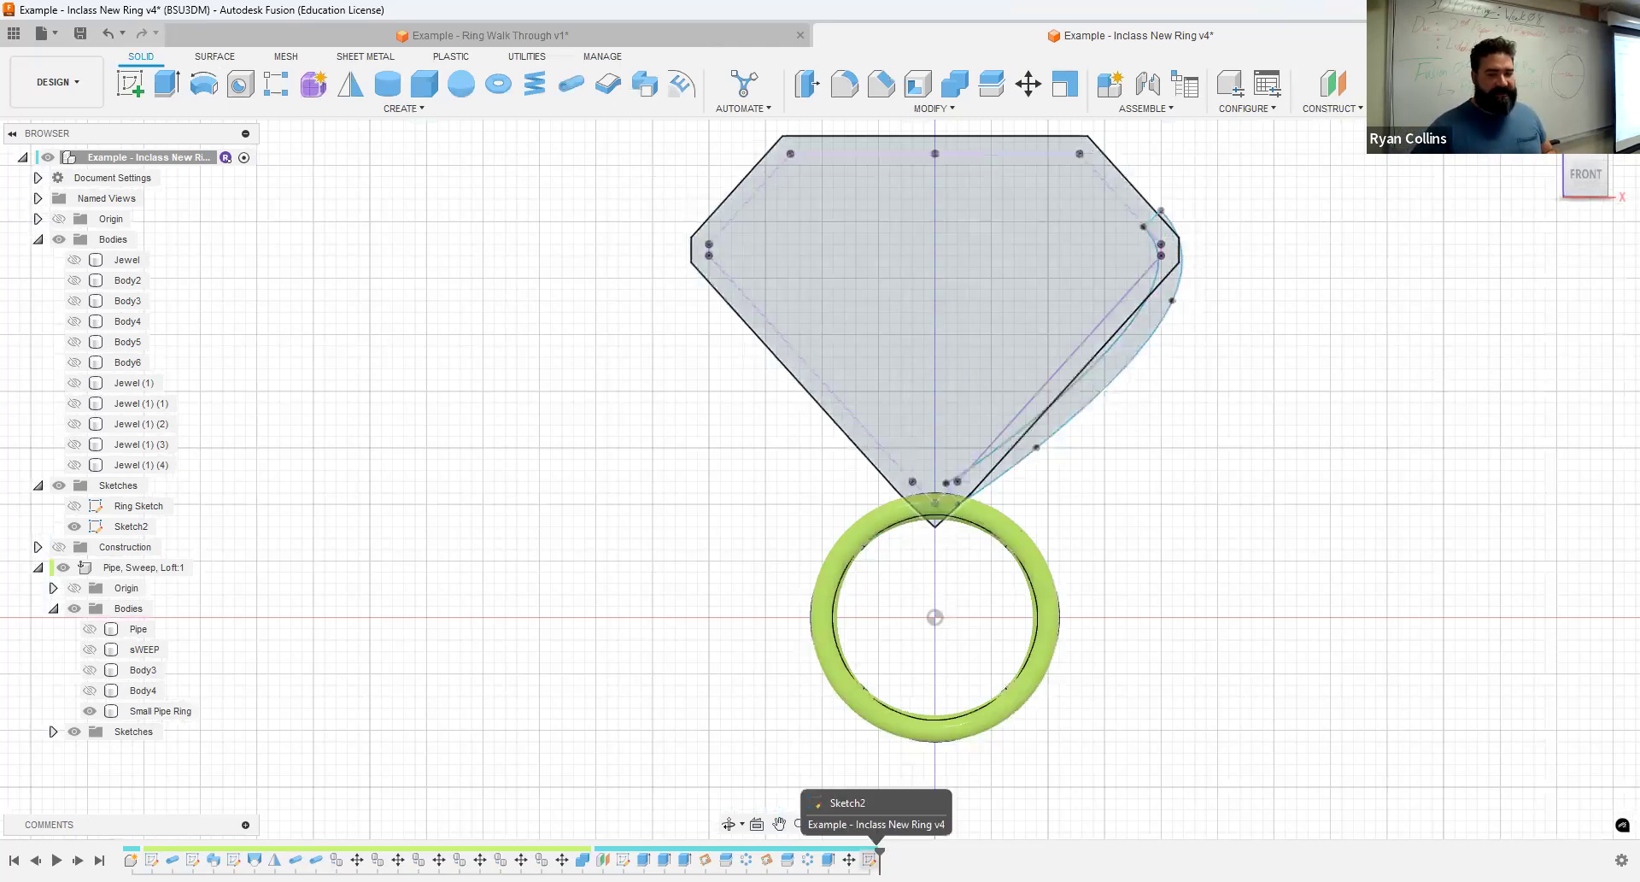
- Reopen the setting sketch and convert the offset outline and the projected jewel outline to construction lines
right_click(880, 855)
left_click(893, 669)
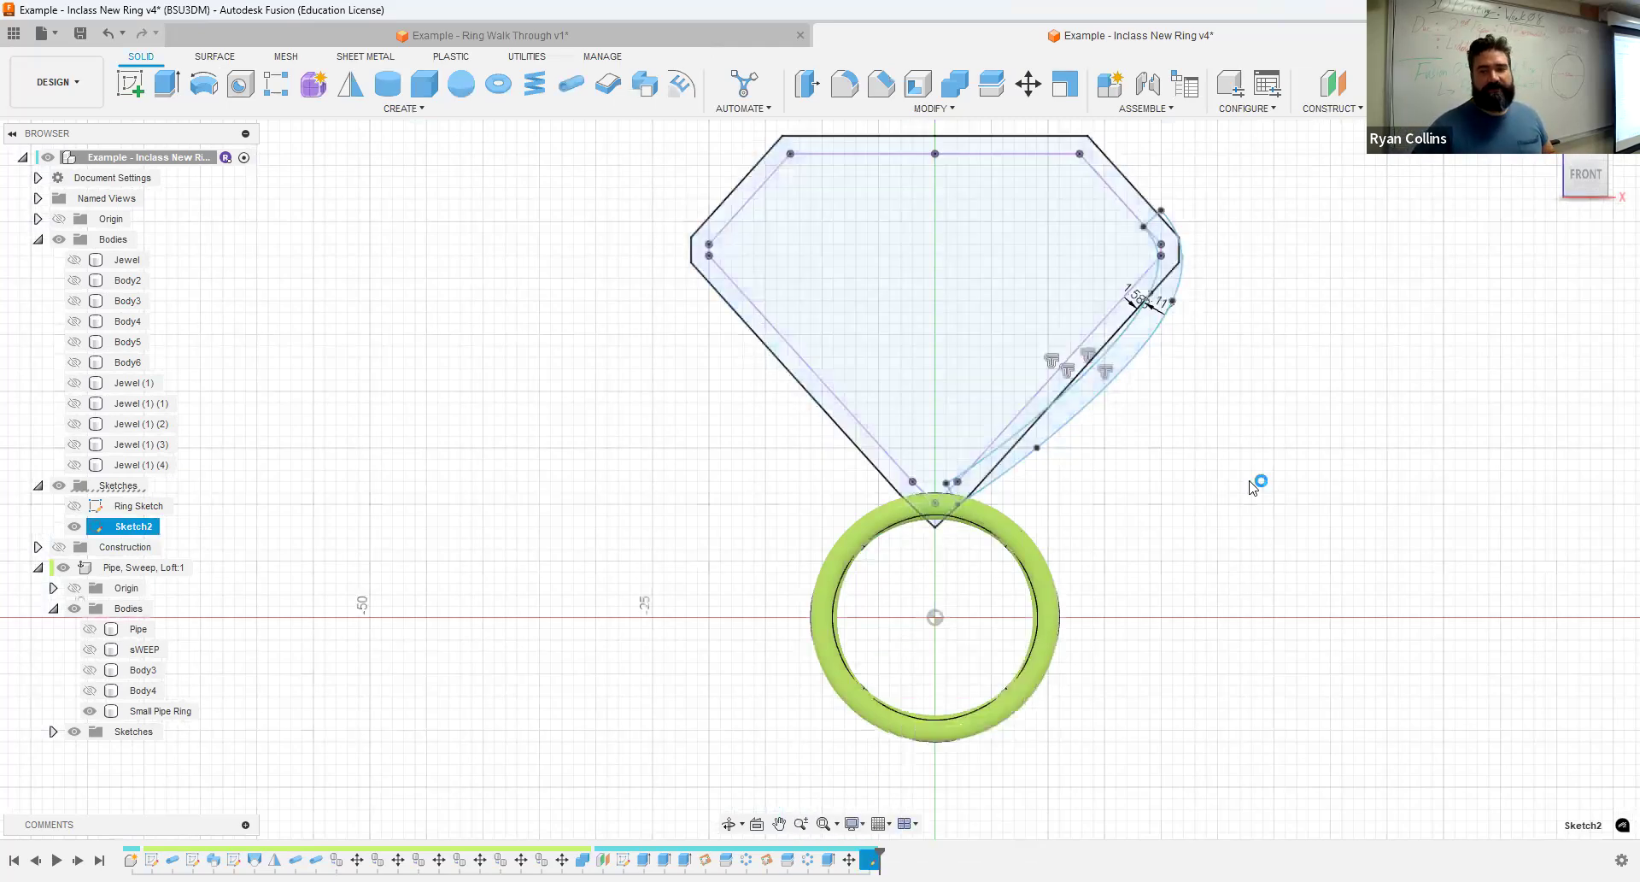
double_click(1132, 189)
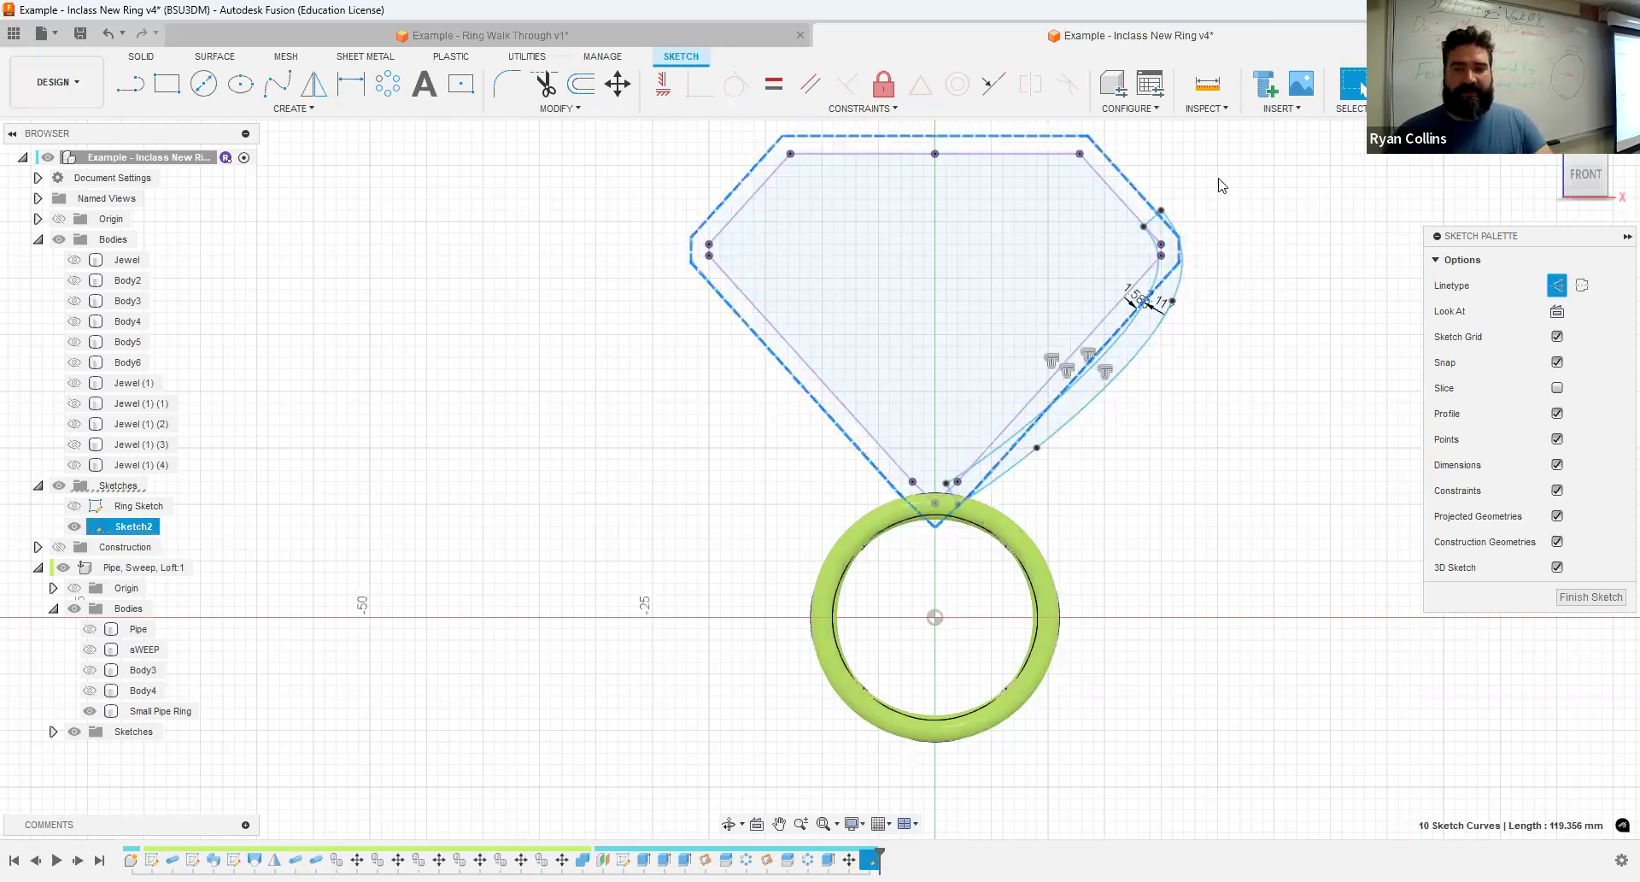
key("x")
double_click(1112, 193)
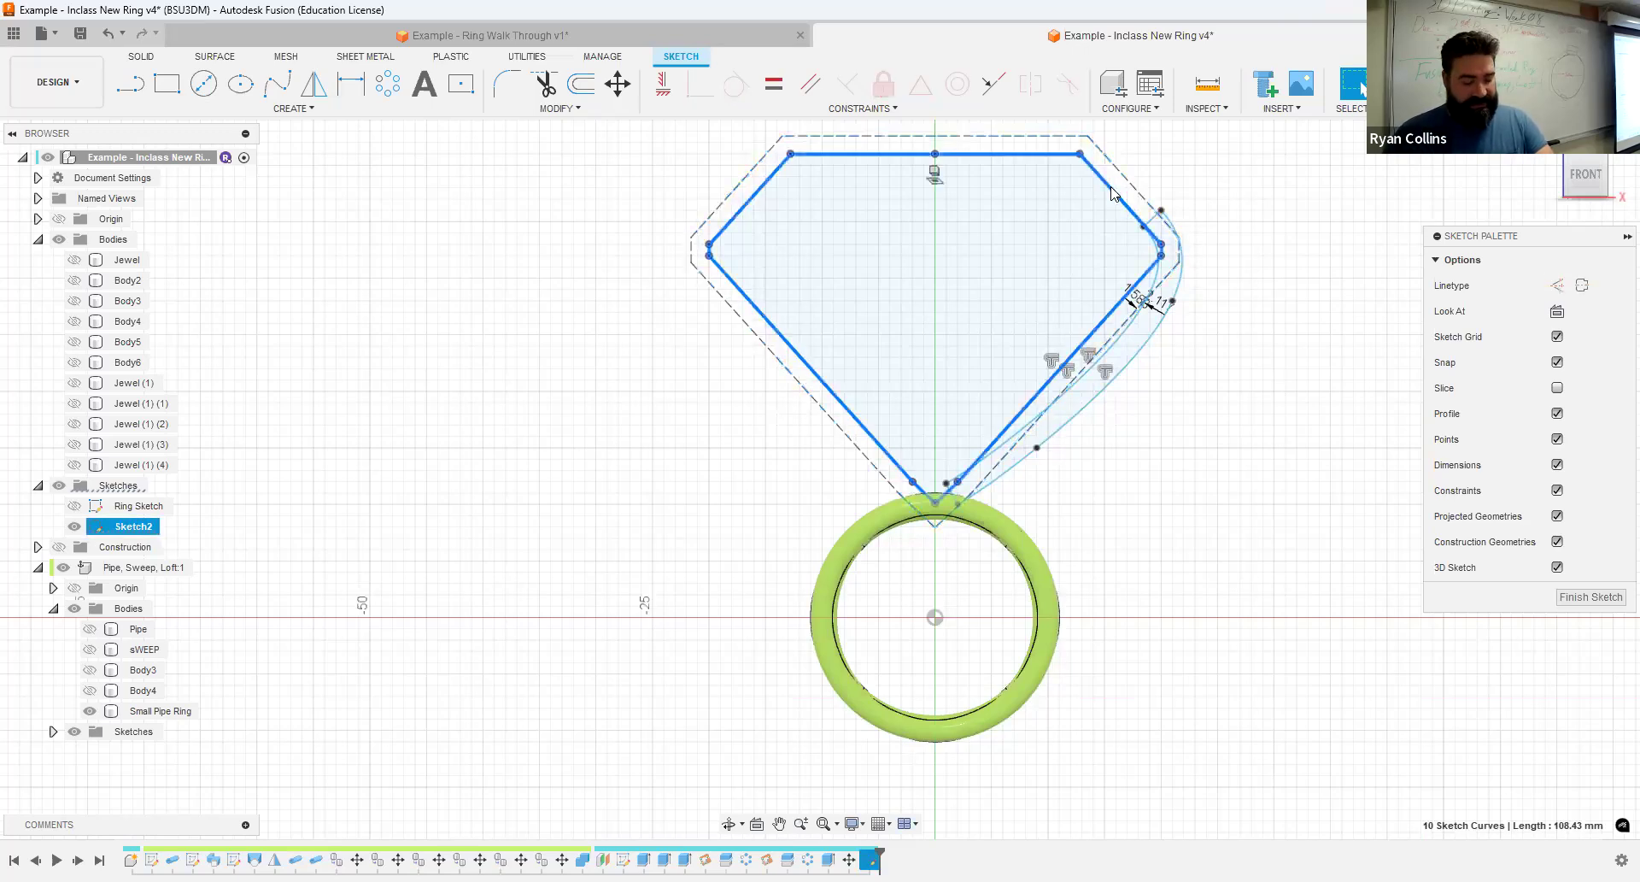
key("x")
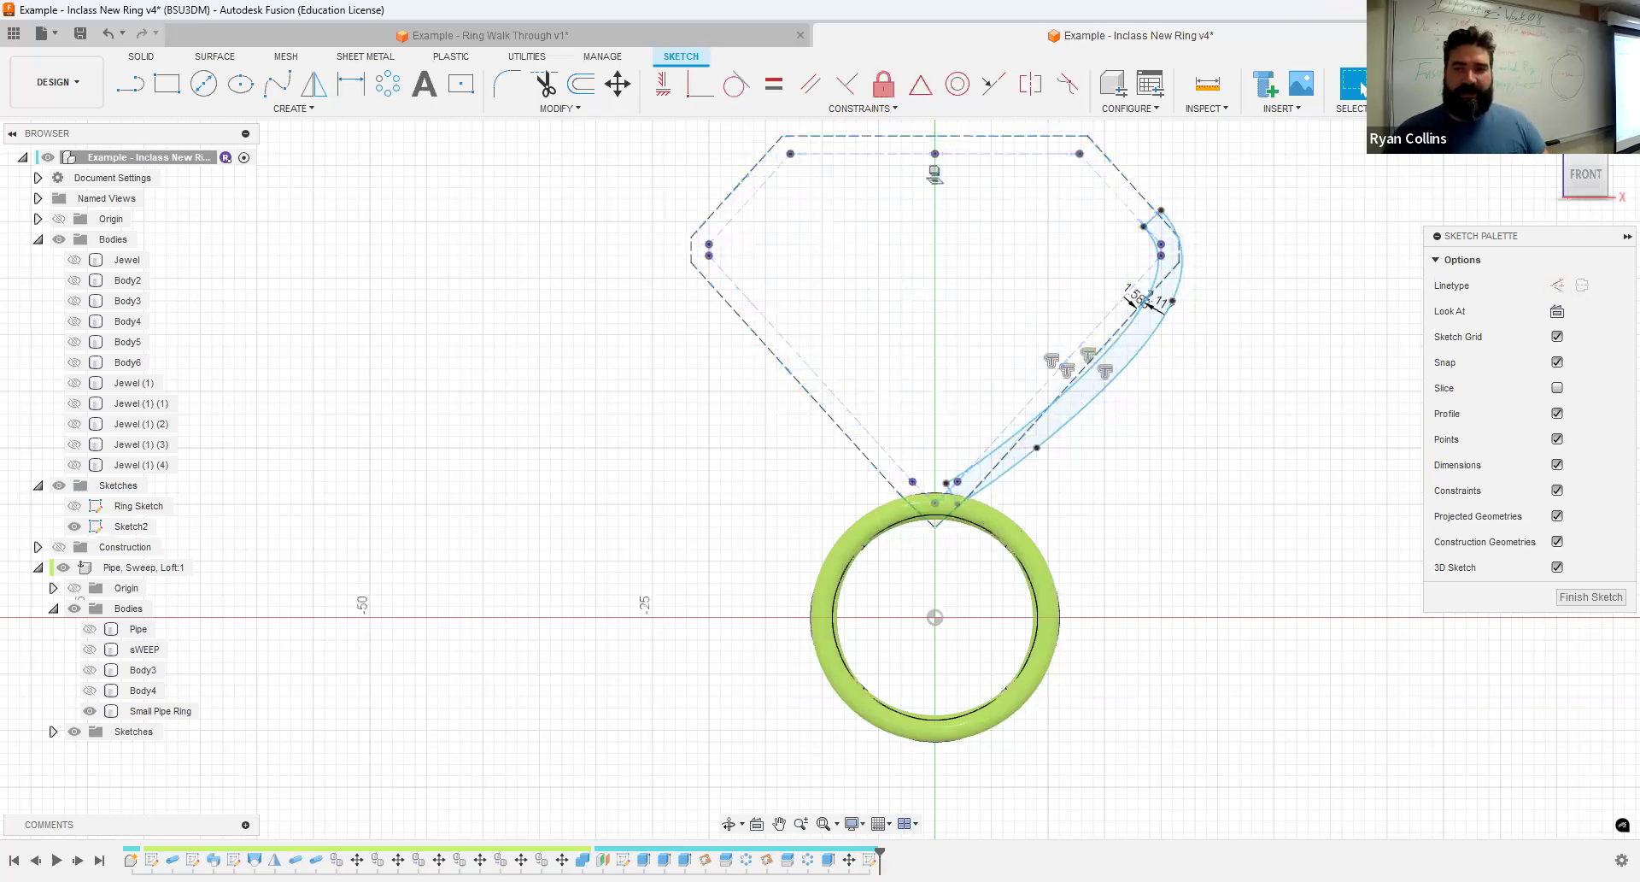
- Finish the sketch and revolve the curved strip profile 360 degrees around the vertical Z axis as a new body
left_click(1436, 85)
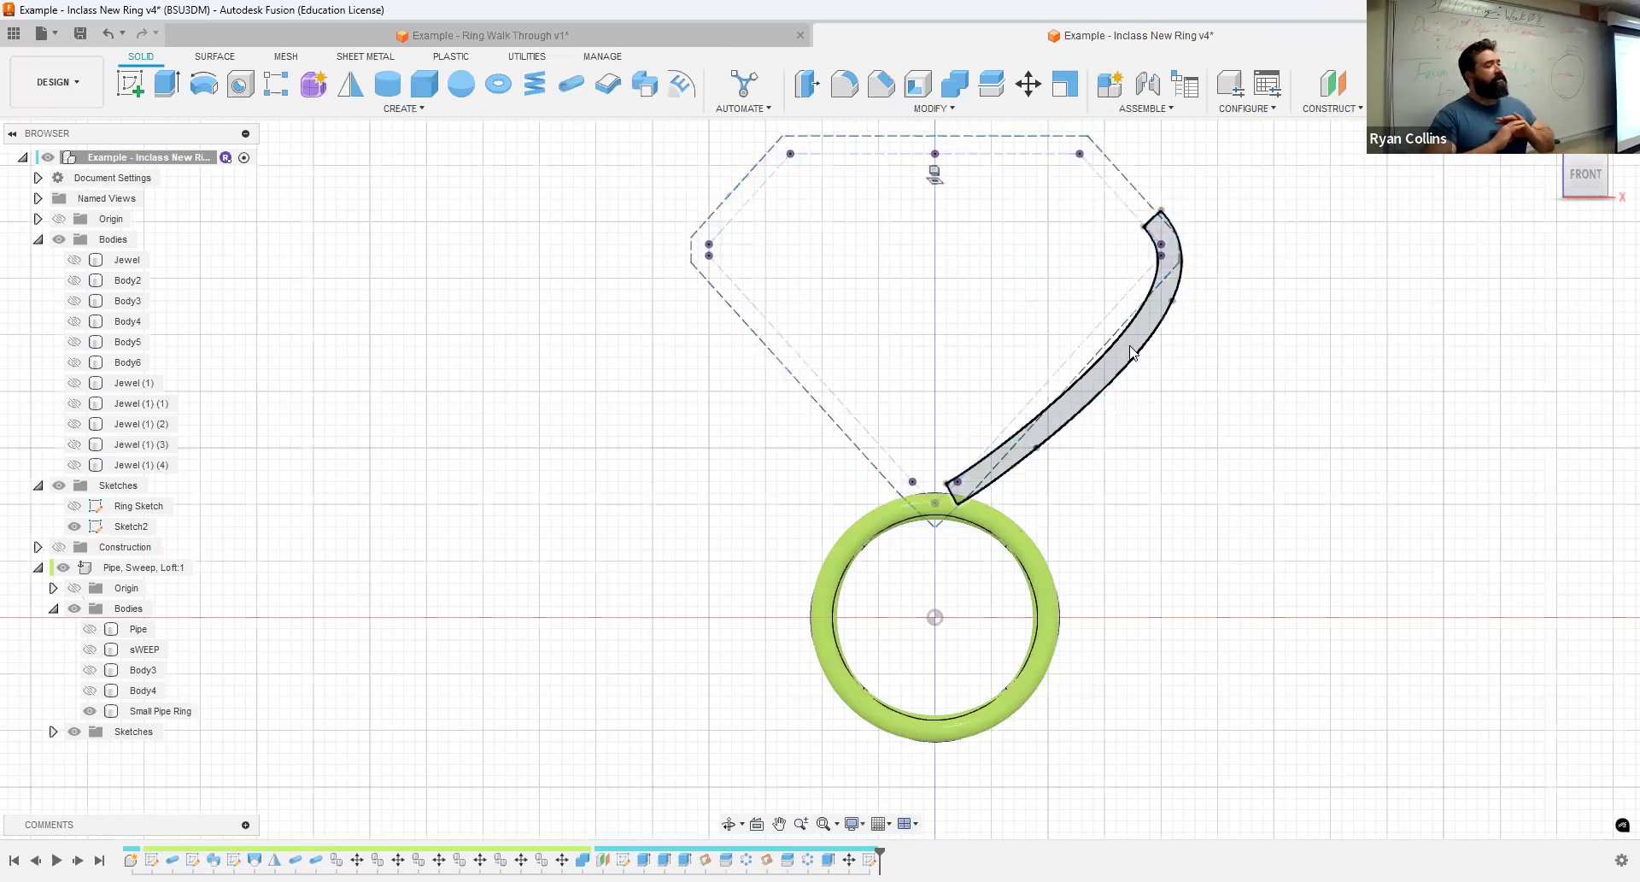
left_click(1130, 350)
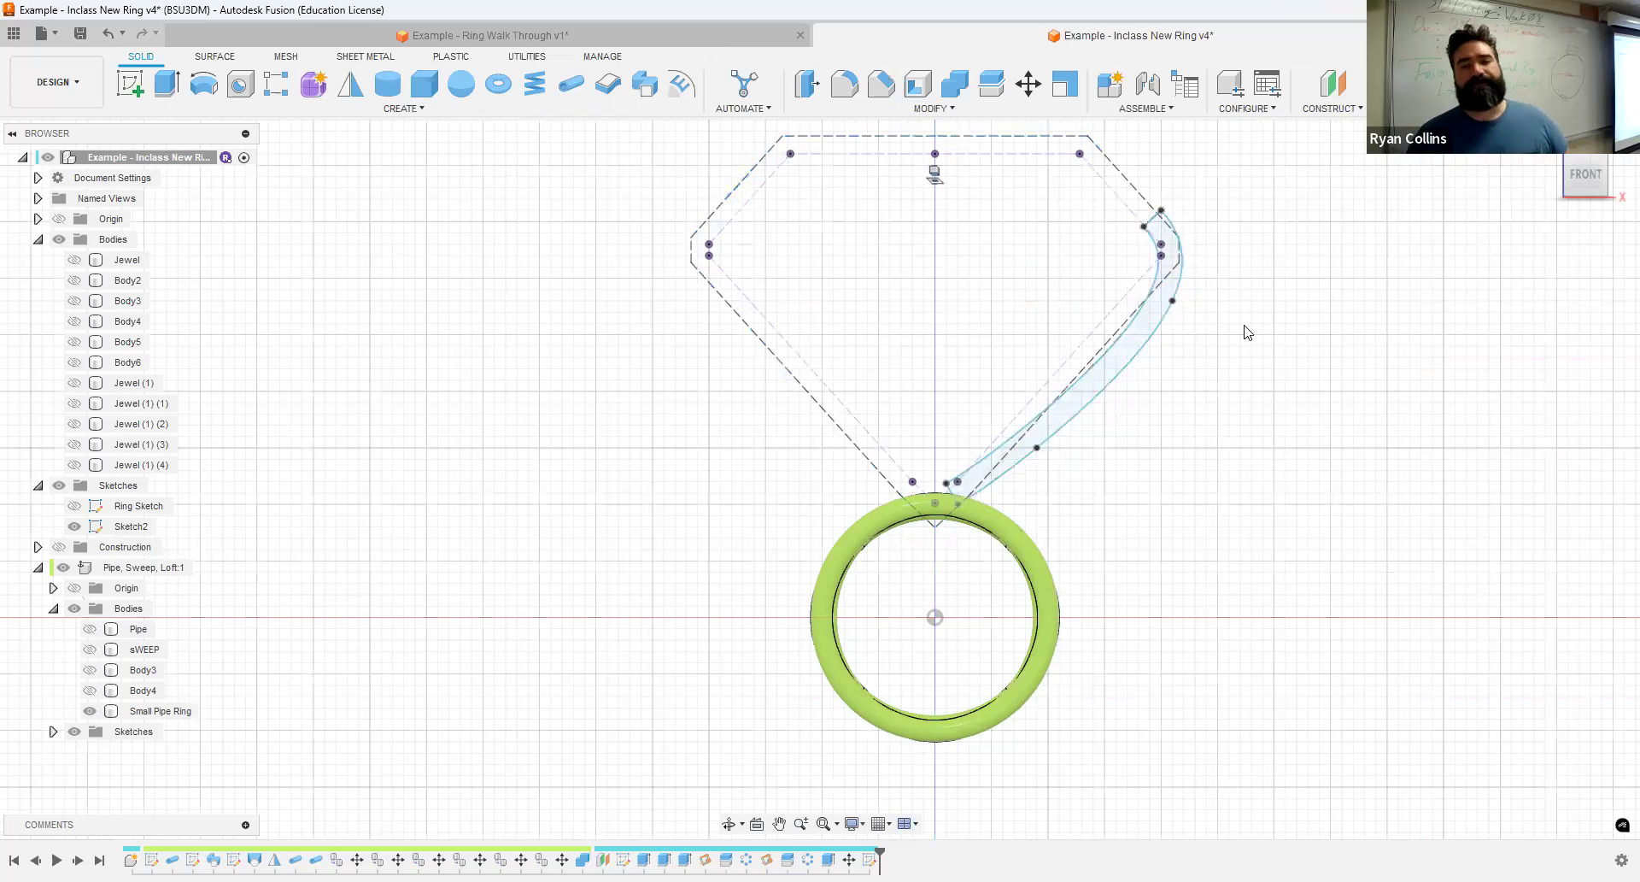
left_click(204, 85)
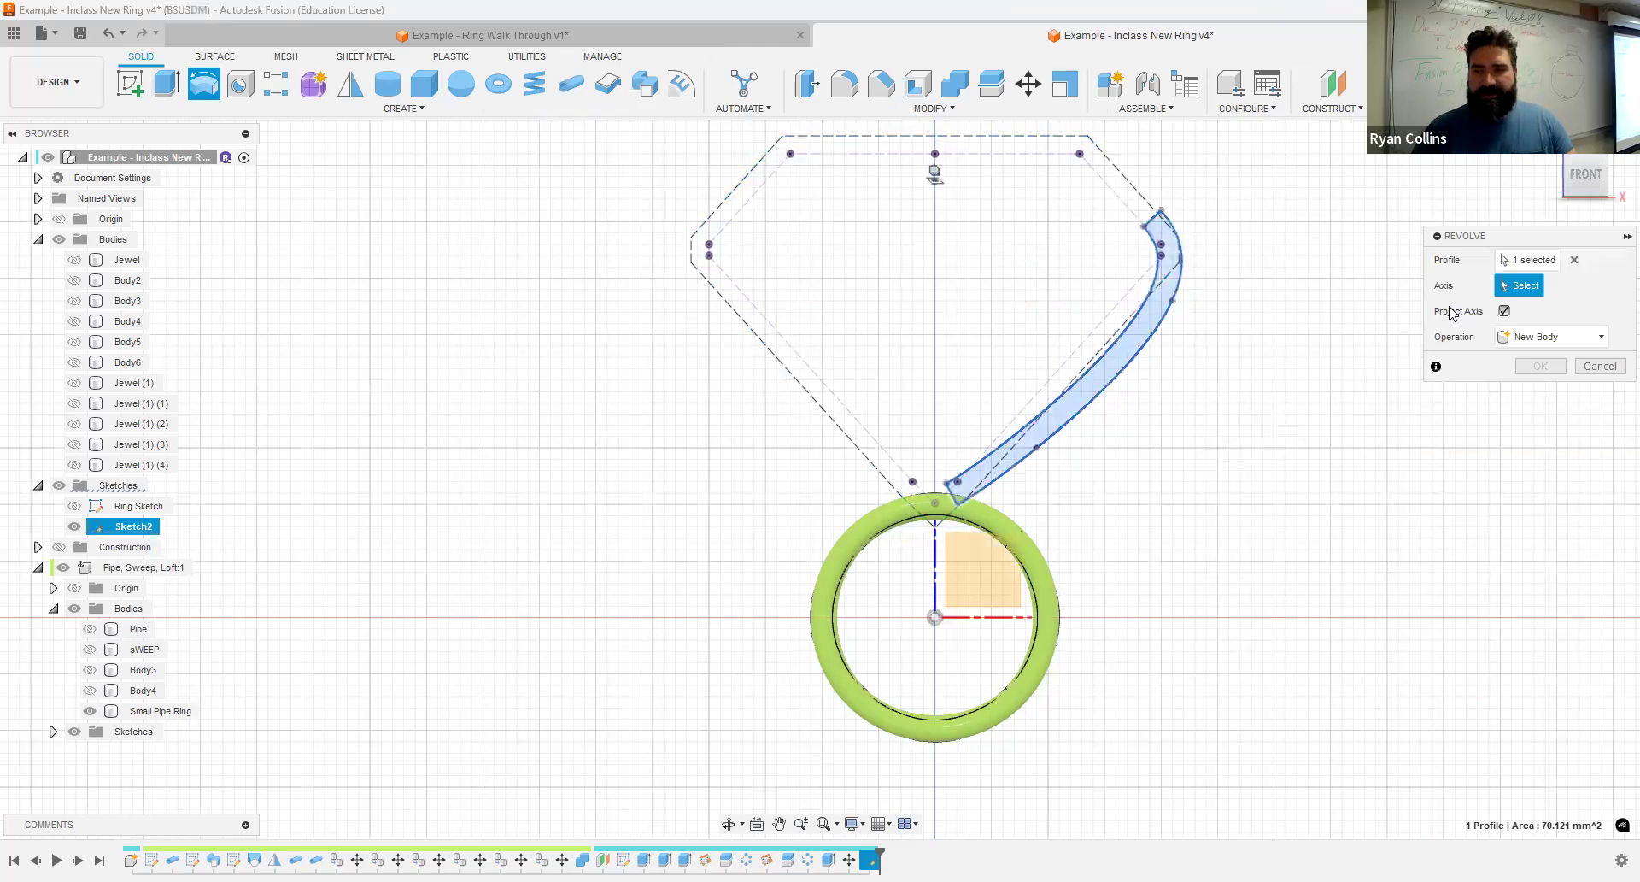
middle_click_drag(1275, 428, 965, 576, "shift")
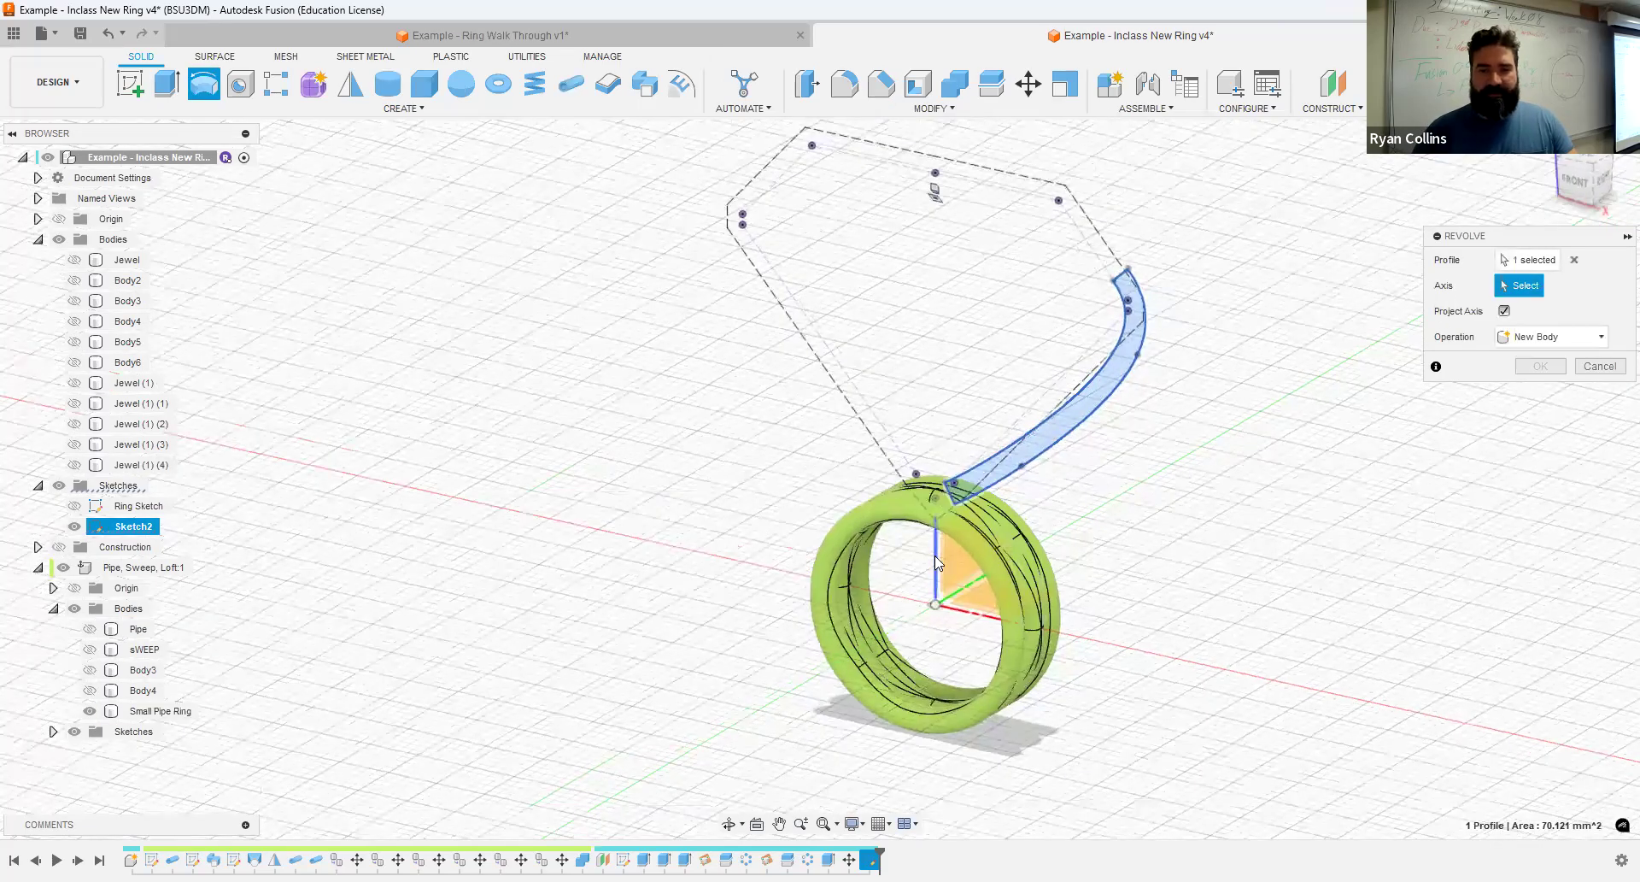
left_click(935, 555)
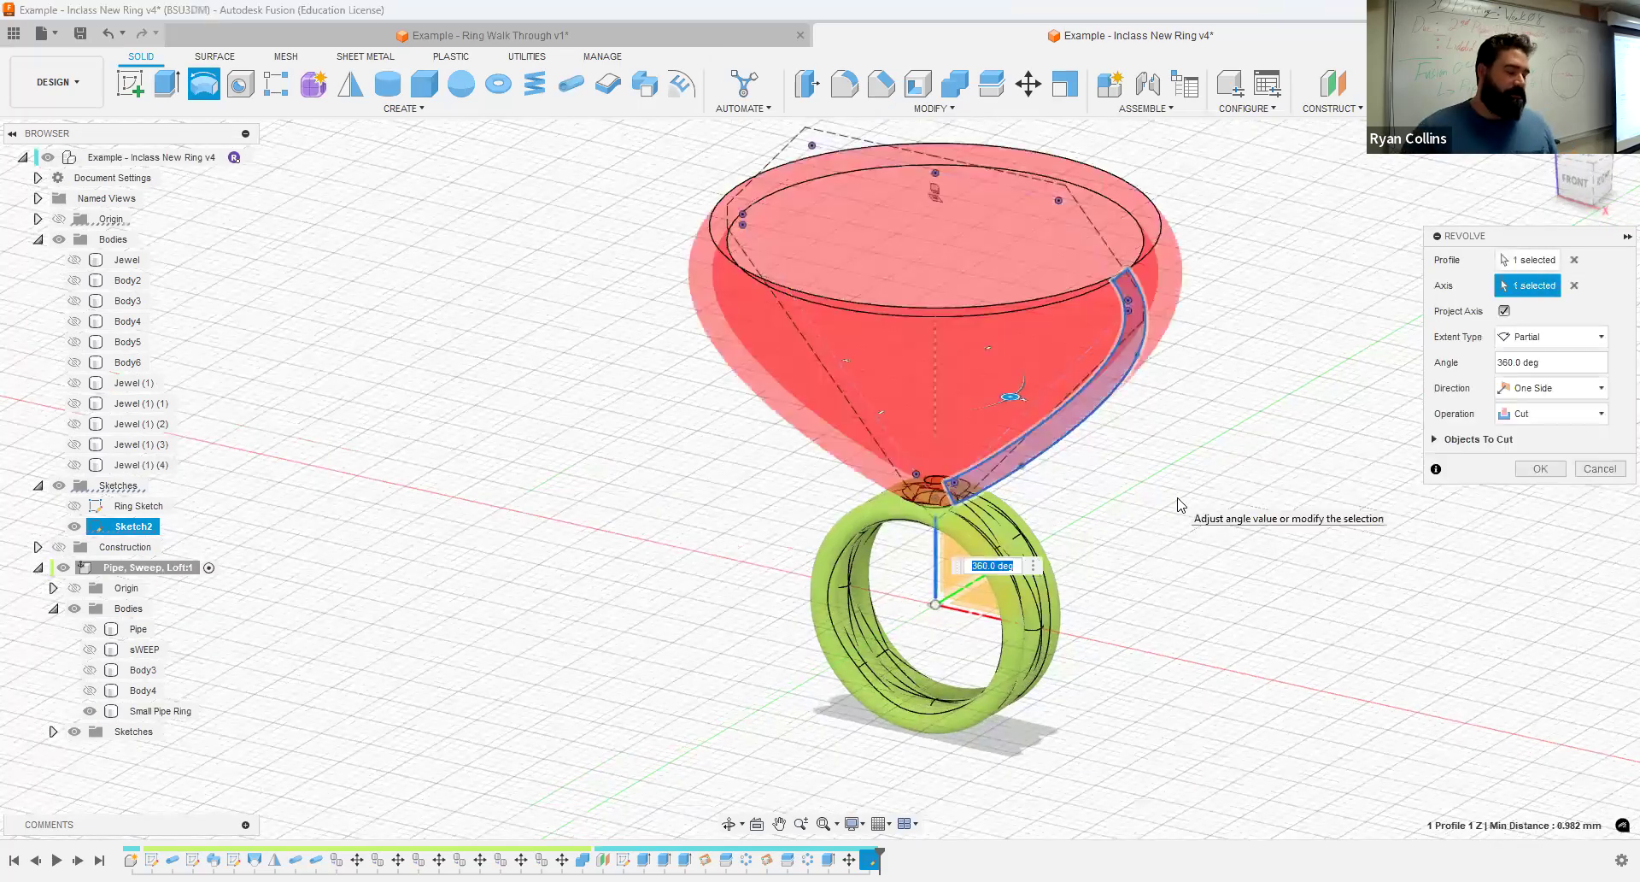
left_click(1554, 416)
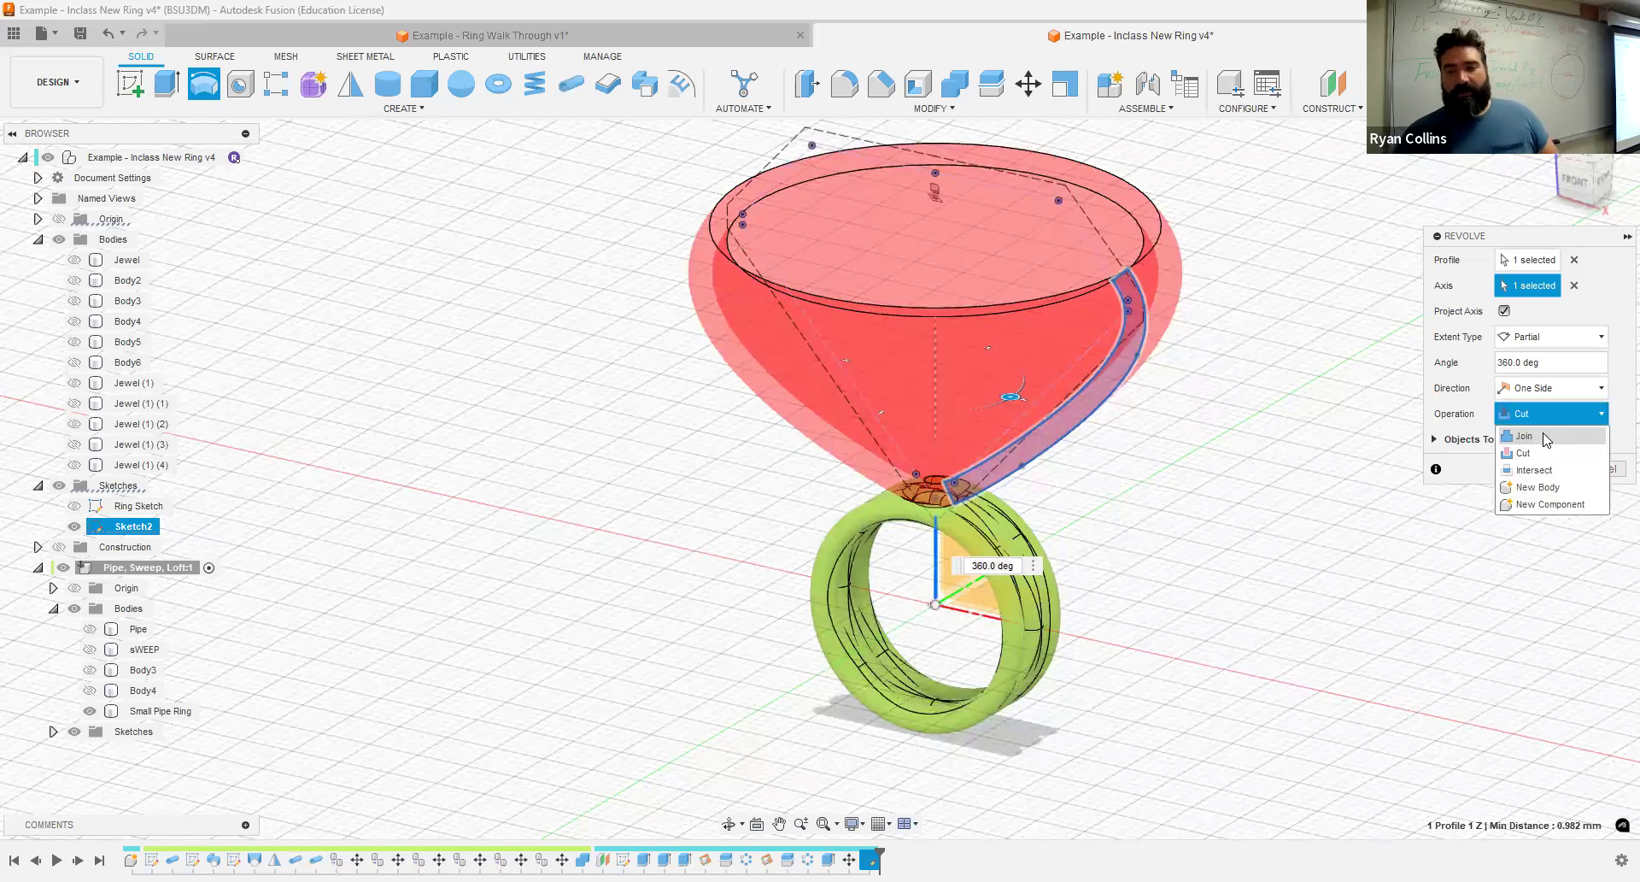
left_click(1540, 488)
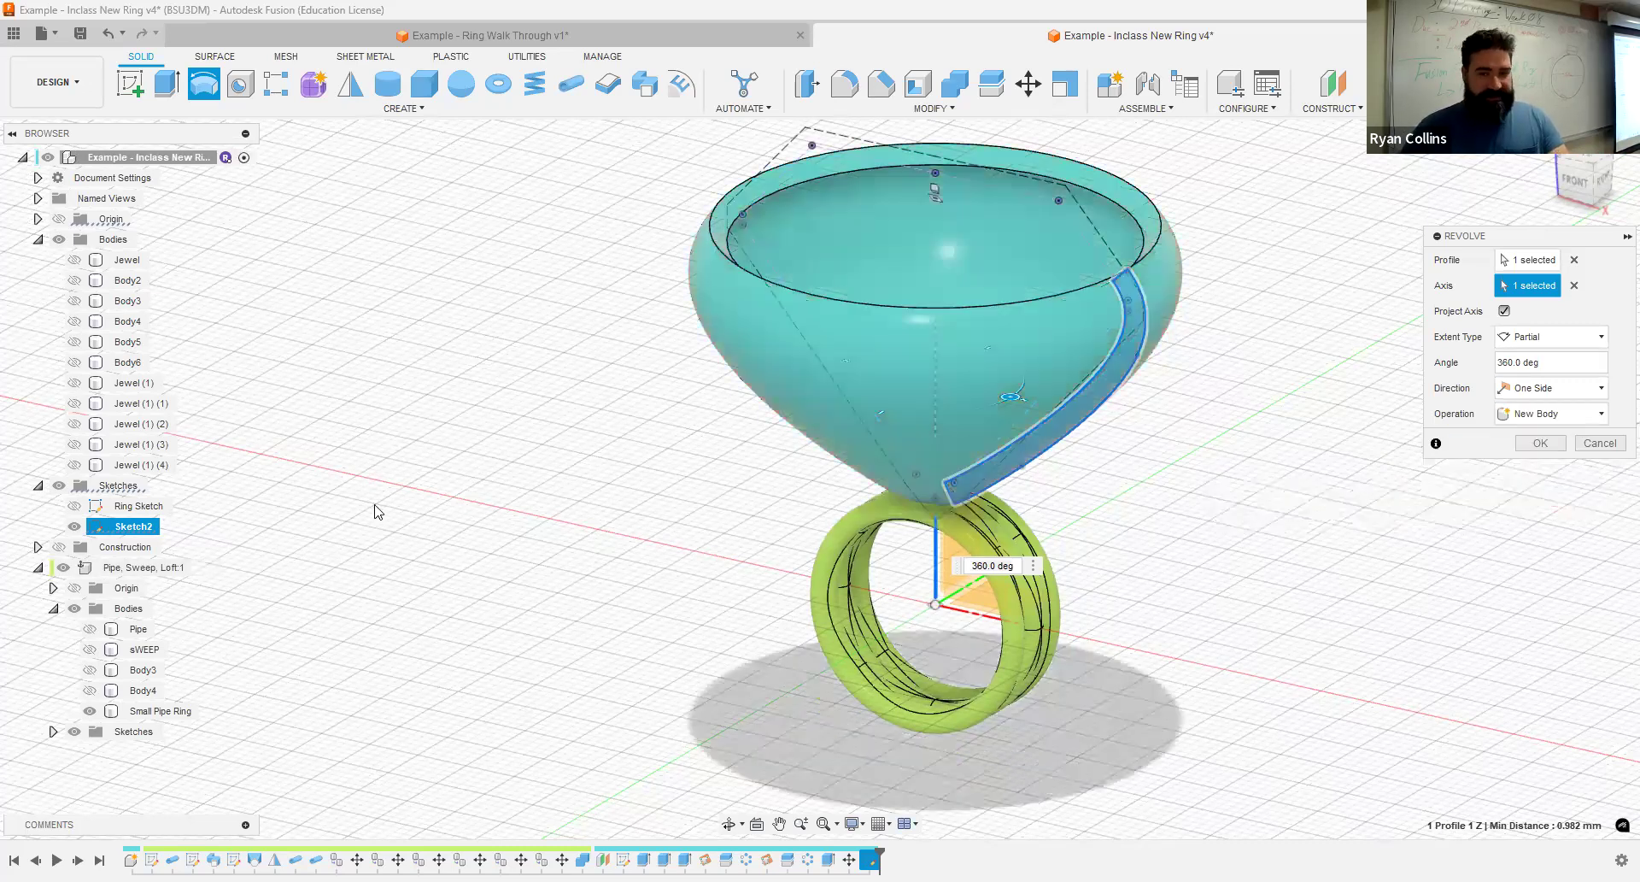
middle_click_drag(377, 535, 384, 541, "shift")
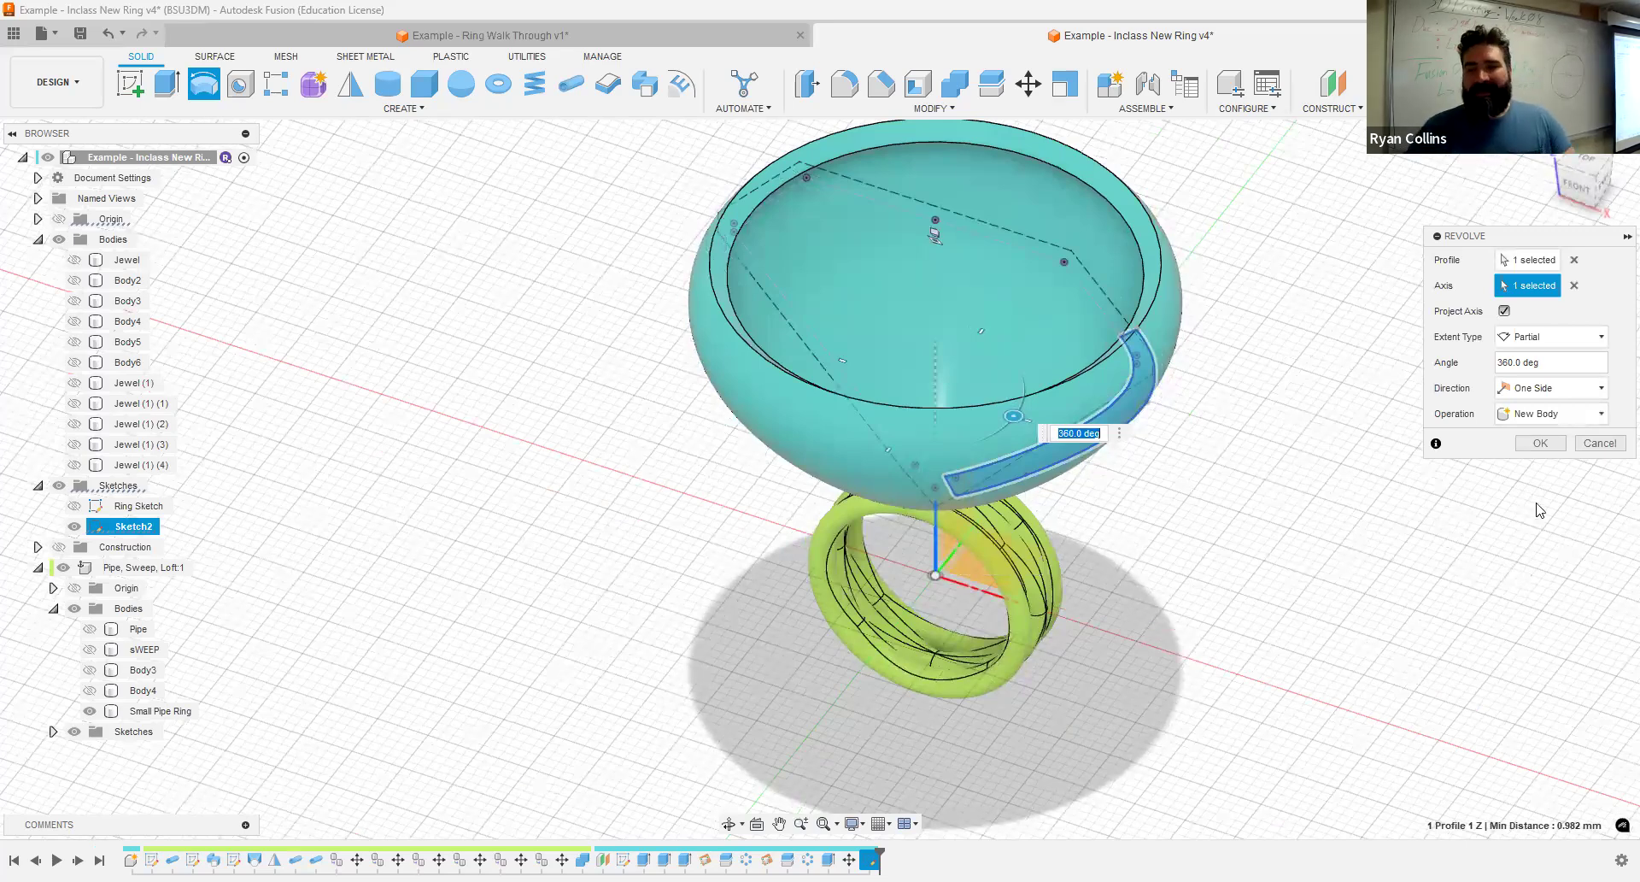
left_click(1542, 444)
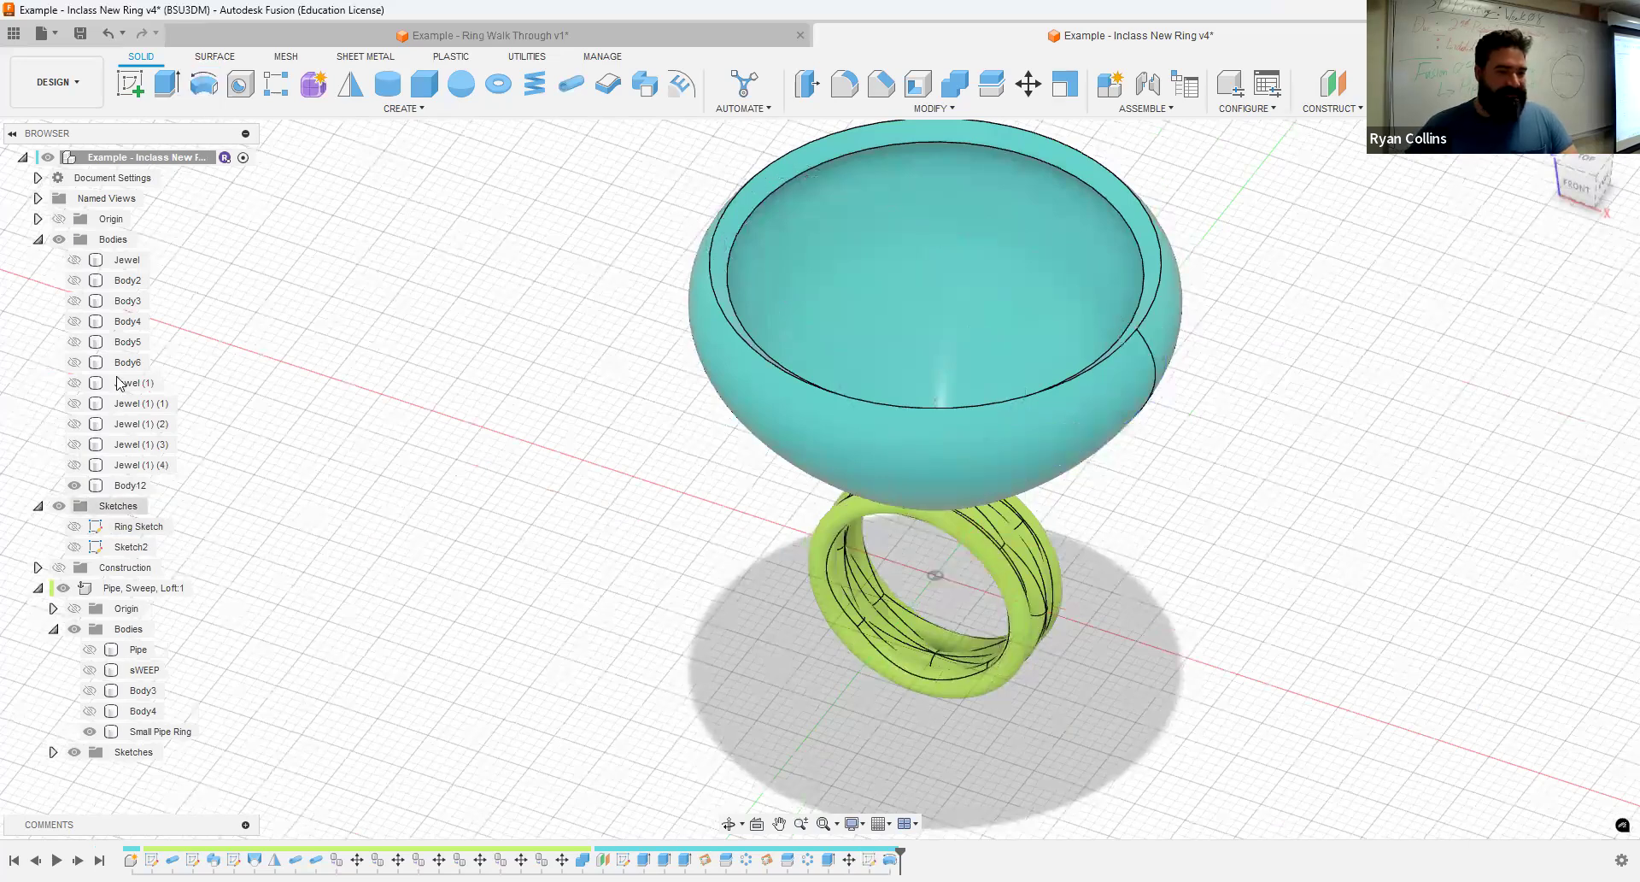
- Show the Jewel body to check its fit inside the revolved setting, and hide it again
left_click(74, 260)
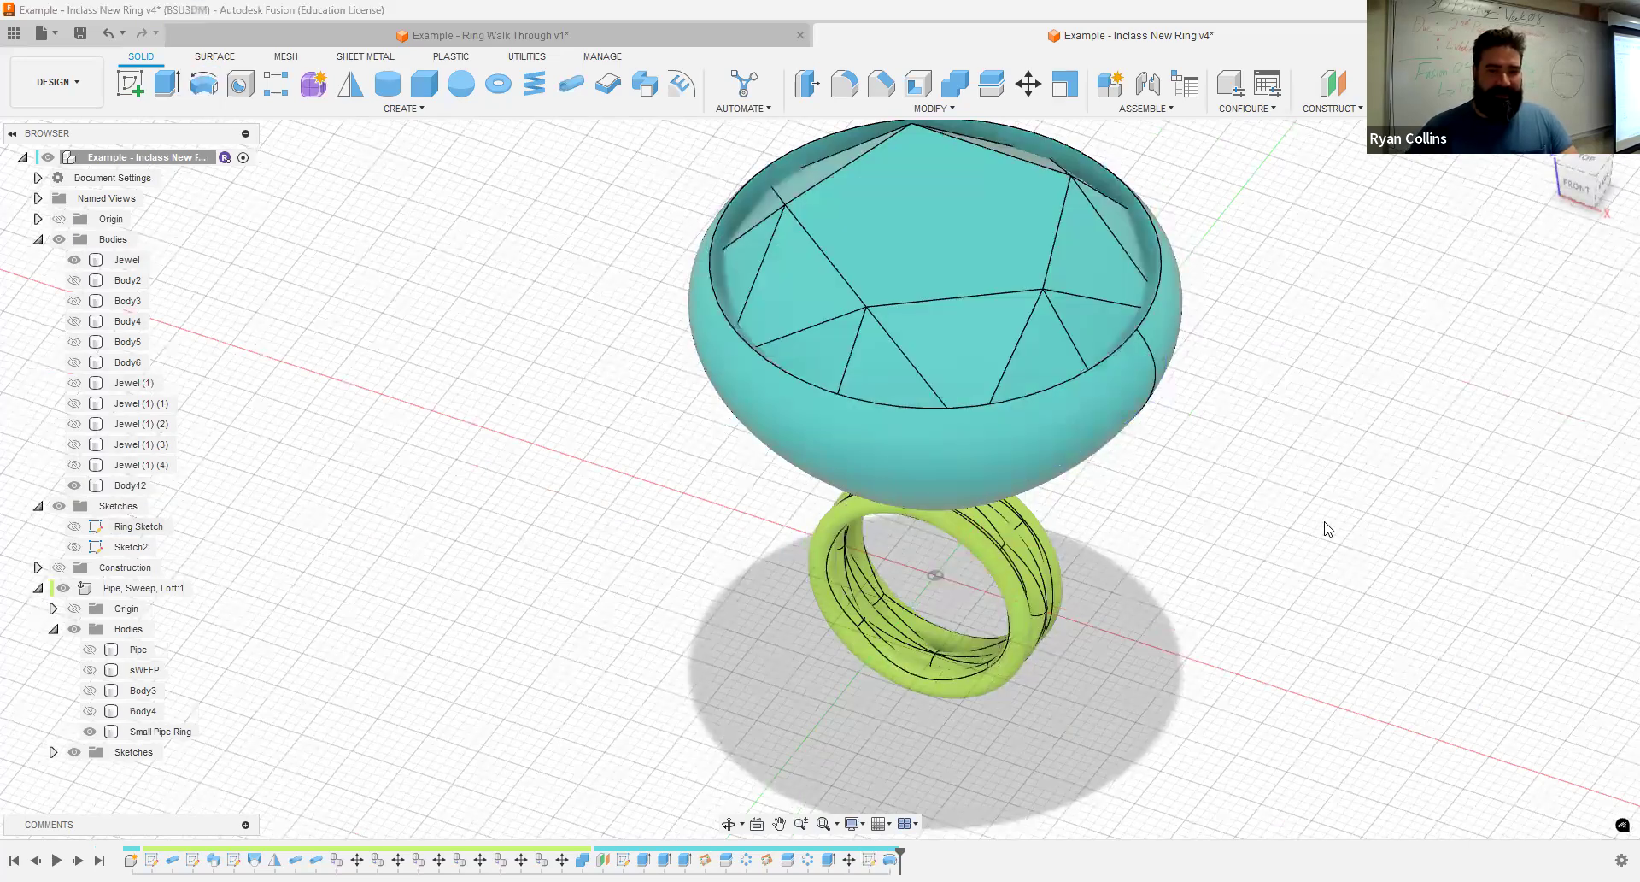
middle_click_drag(1336, 511, 1316, 504, "shift")
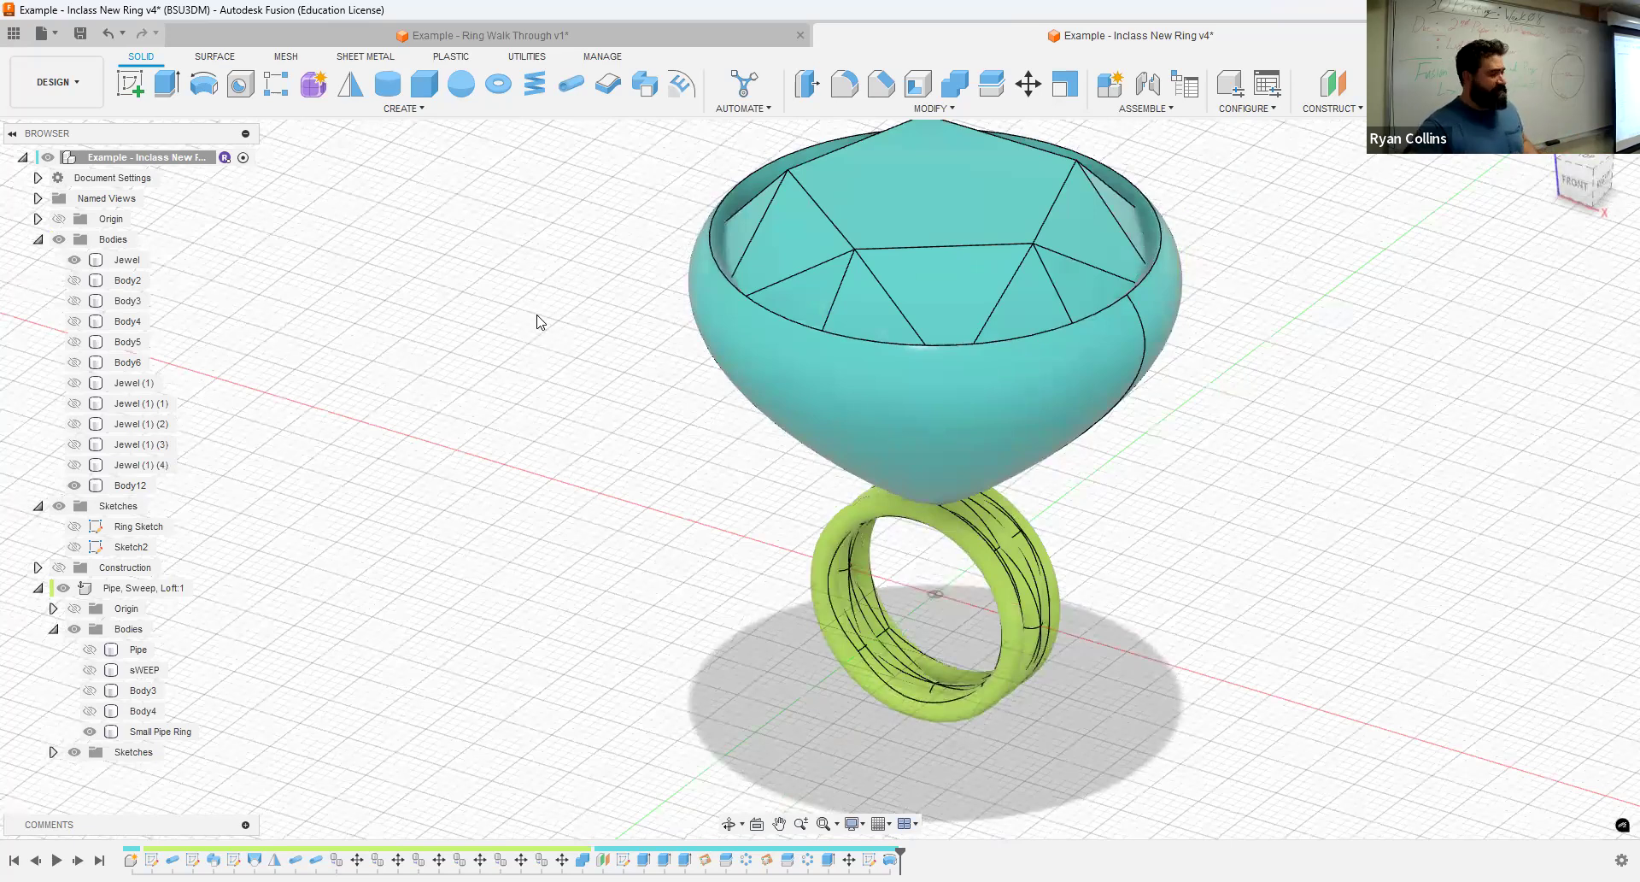
left_click(969, 436)
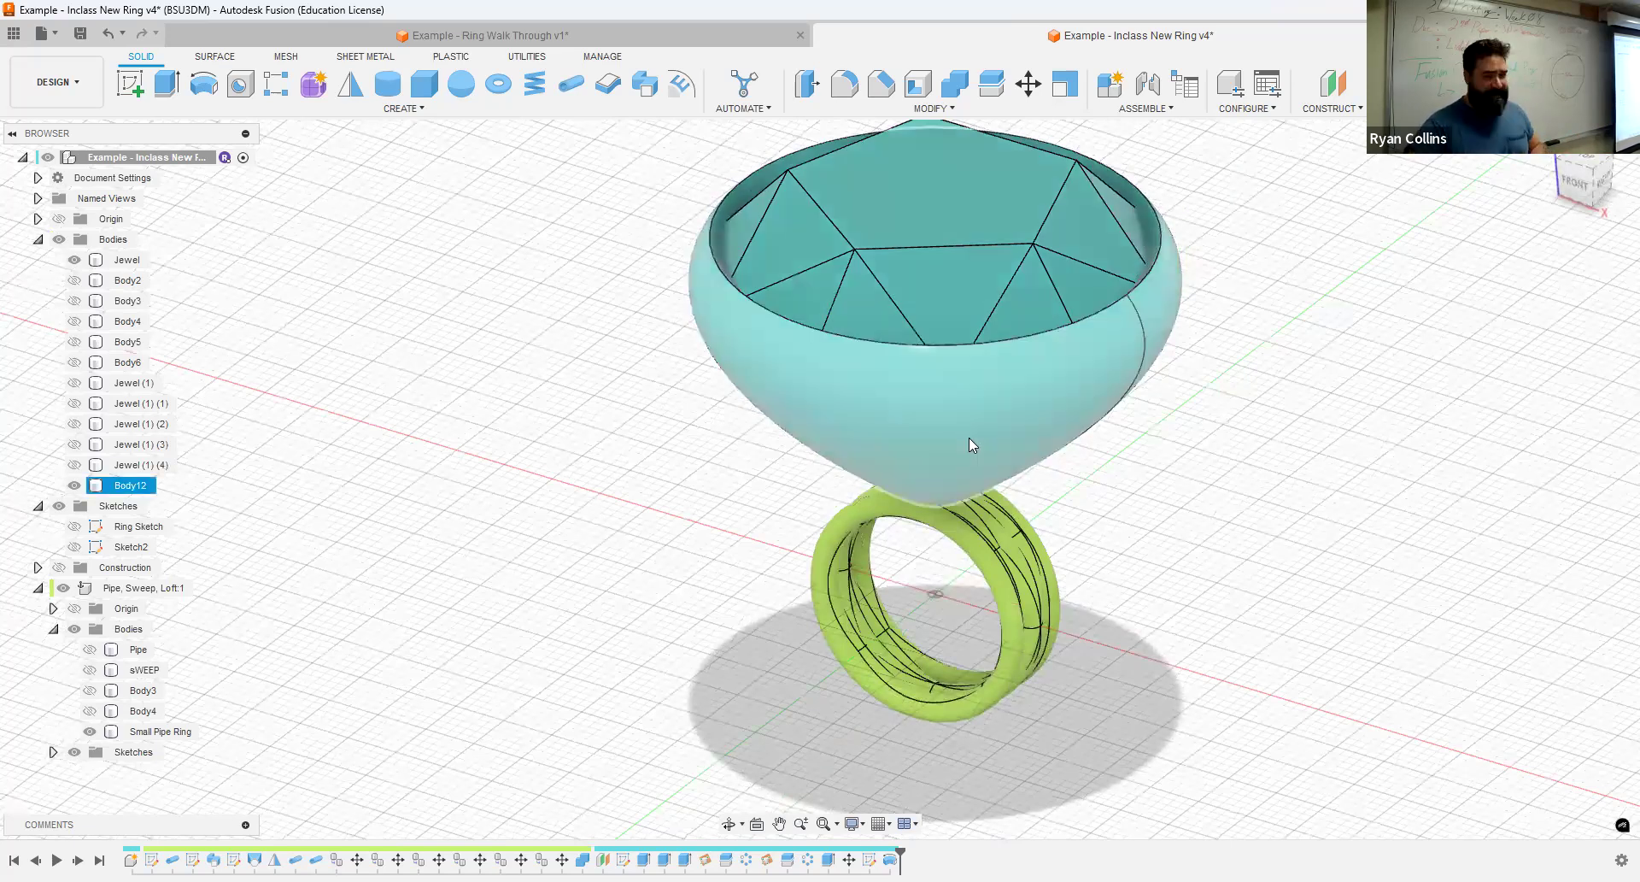
left_click(1228, 350)
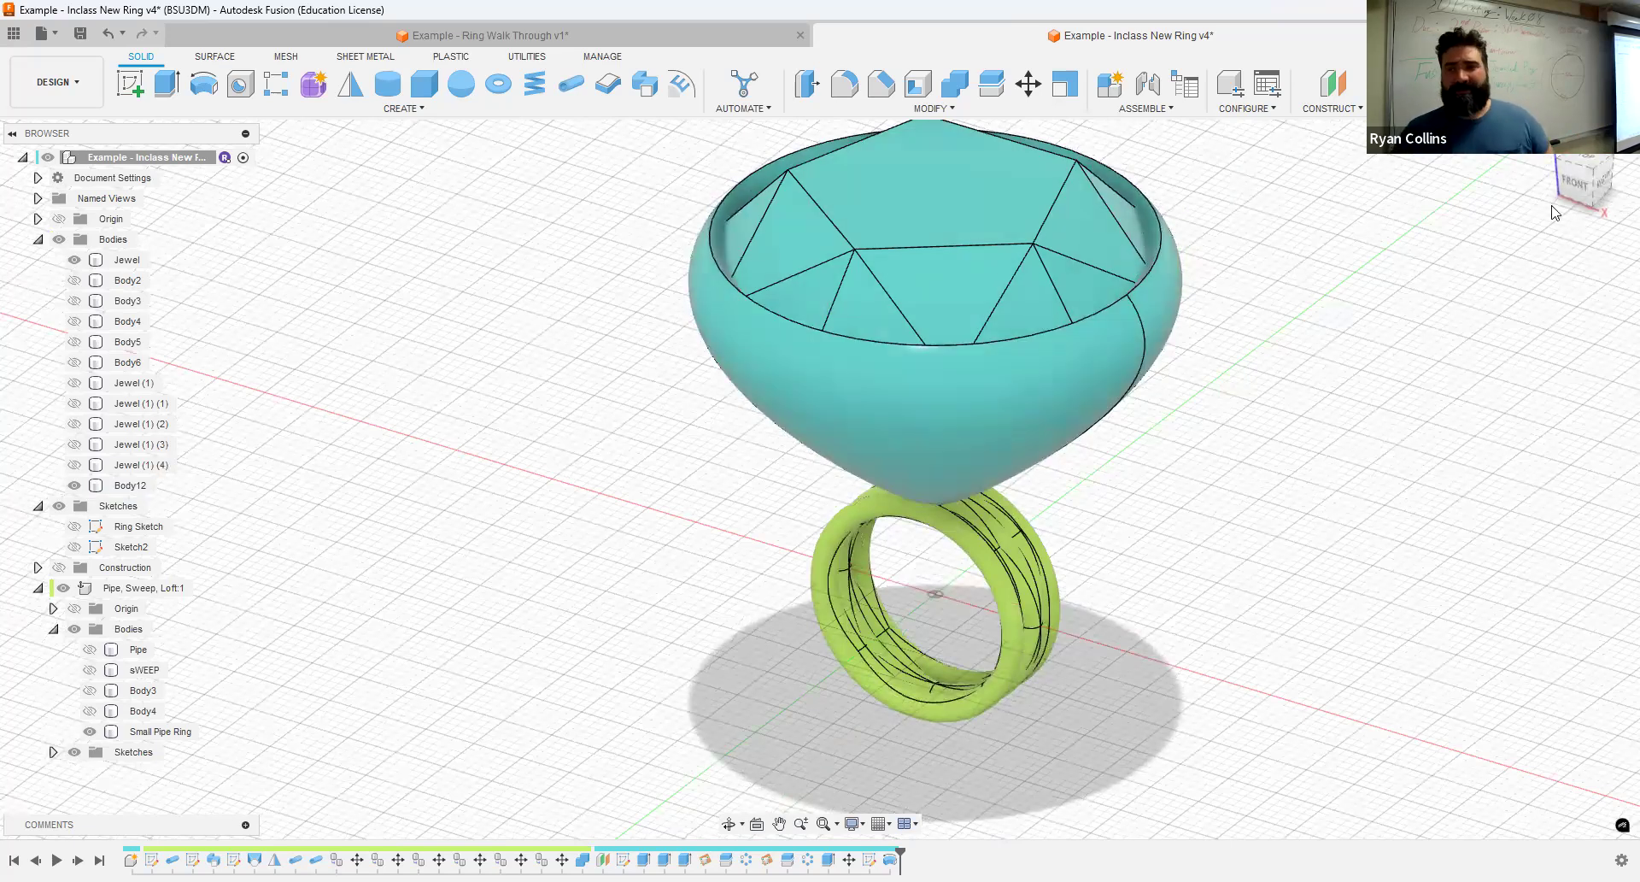
left_click(75, 260)
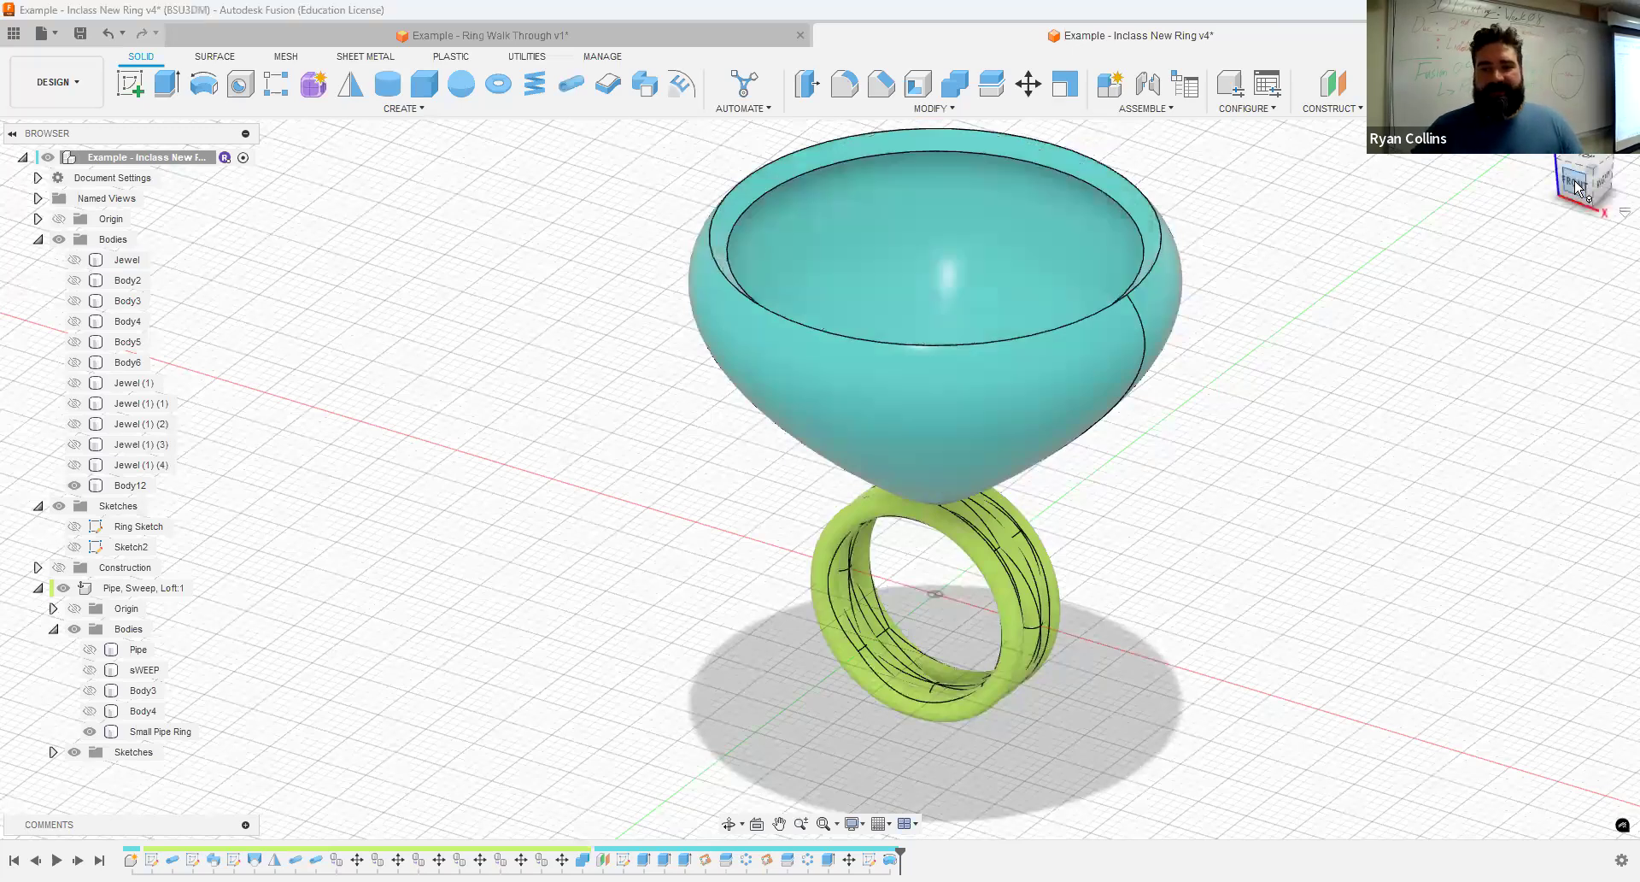
- On the front plane, sketch a tall upright ellipse 15 mm wide, centred on the setting's rim and reaching down near its base
left_click(1574, 184)
left_click(128, 84)
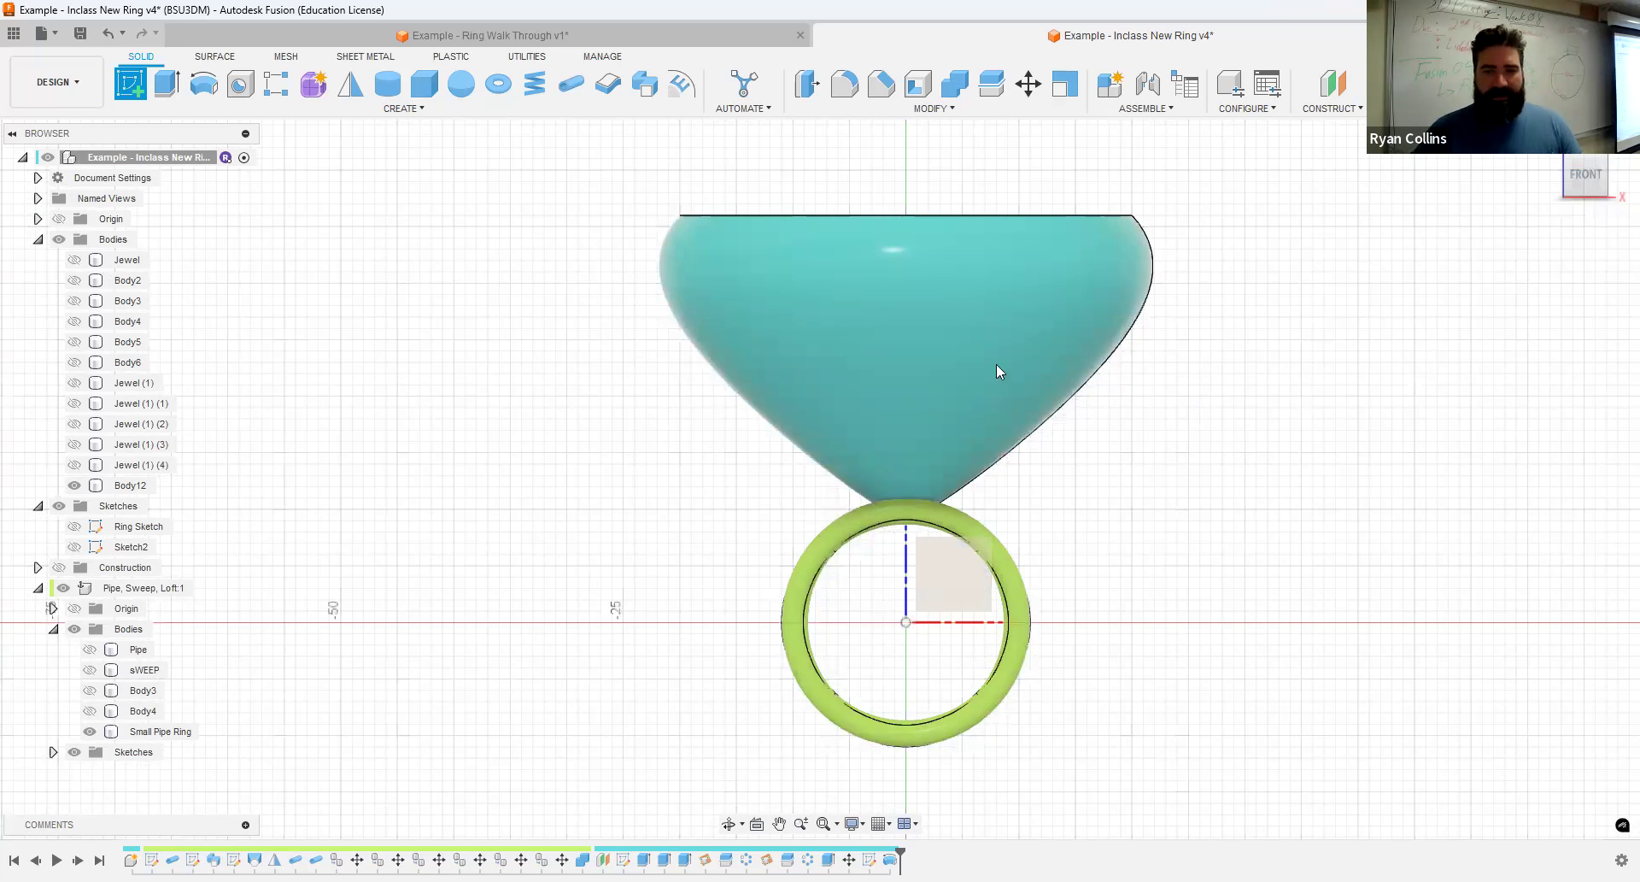
left_click(982, 551)
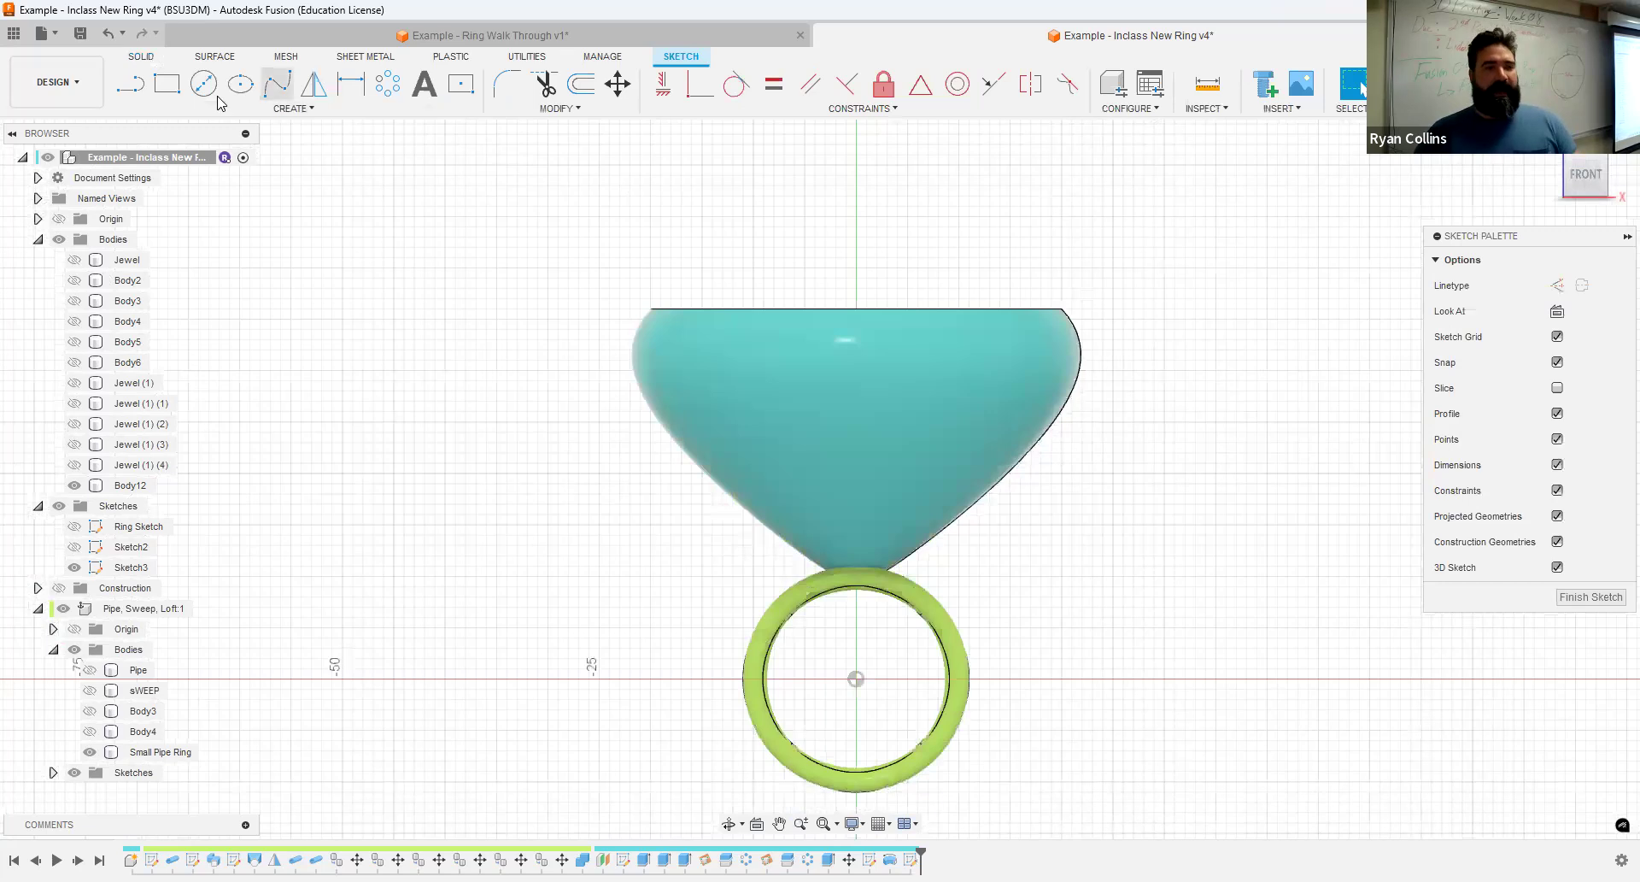
left_click(241, 84)
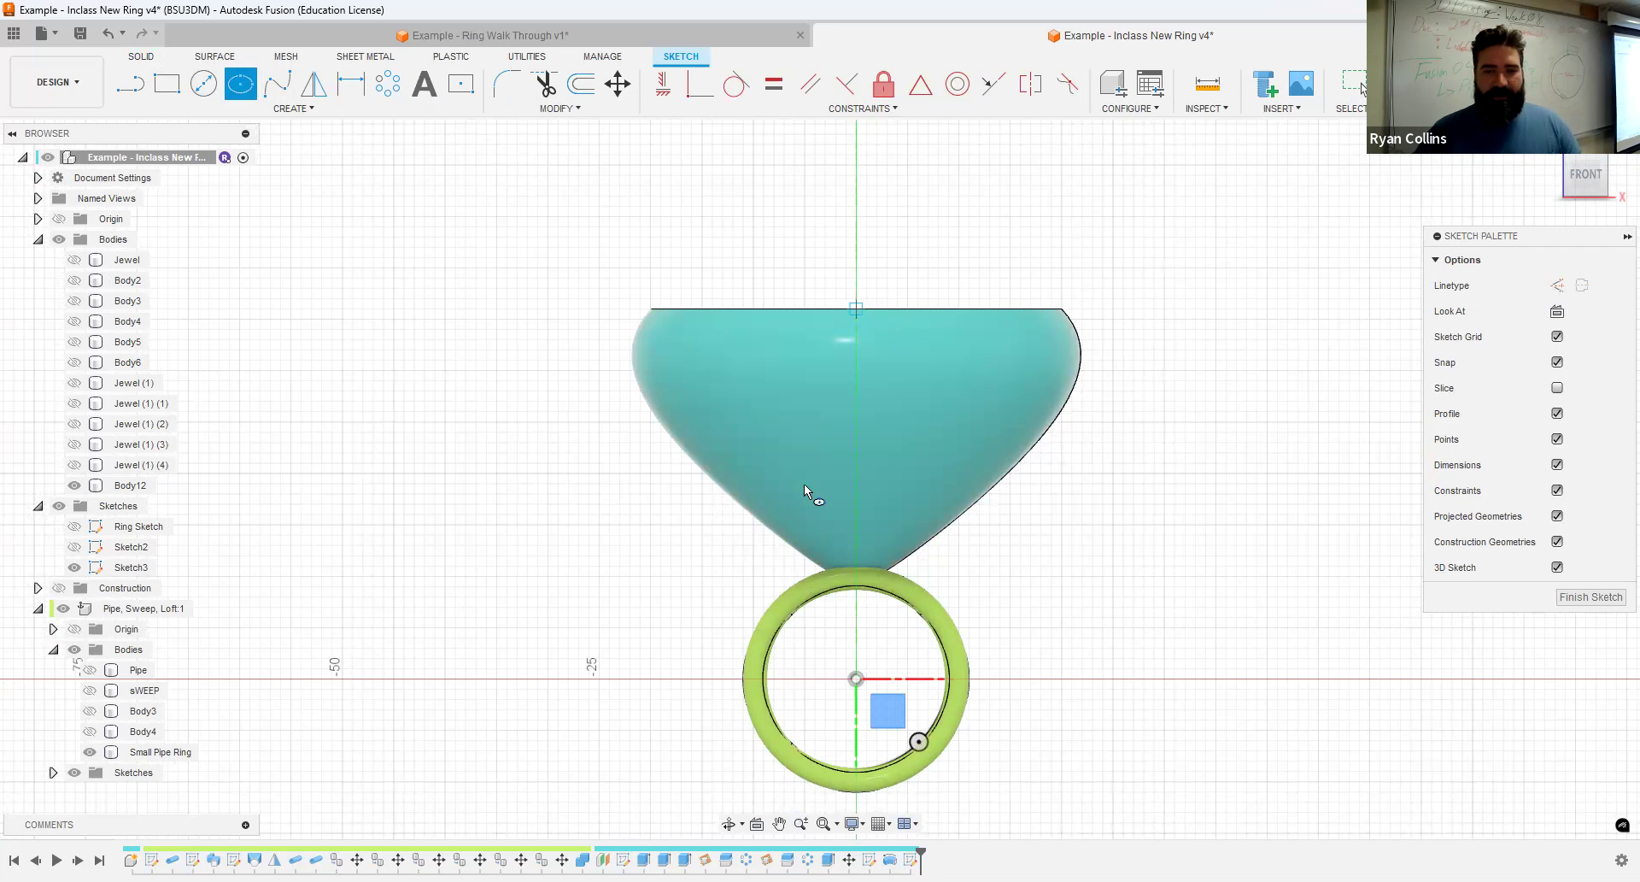
type("15")
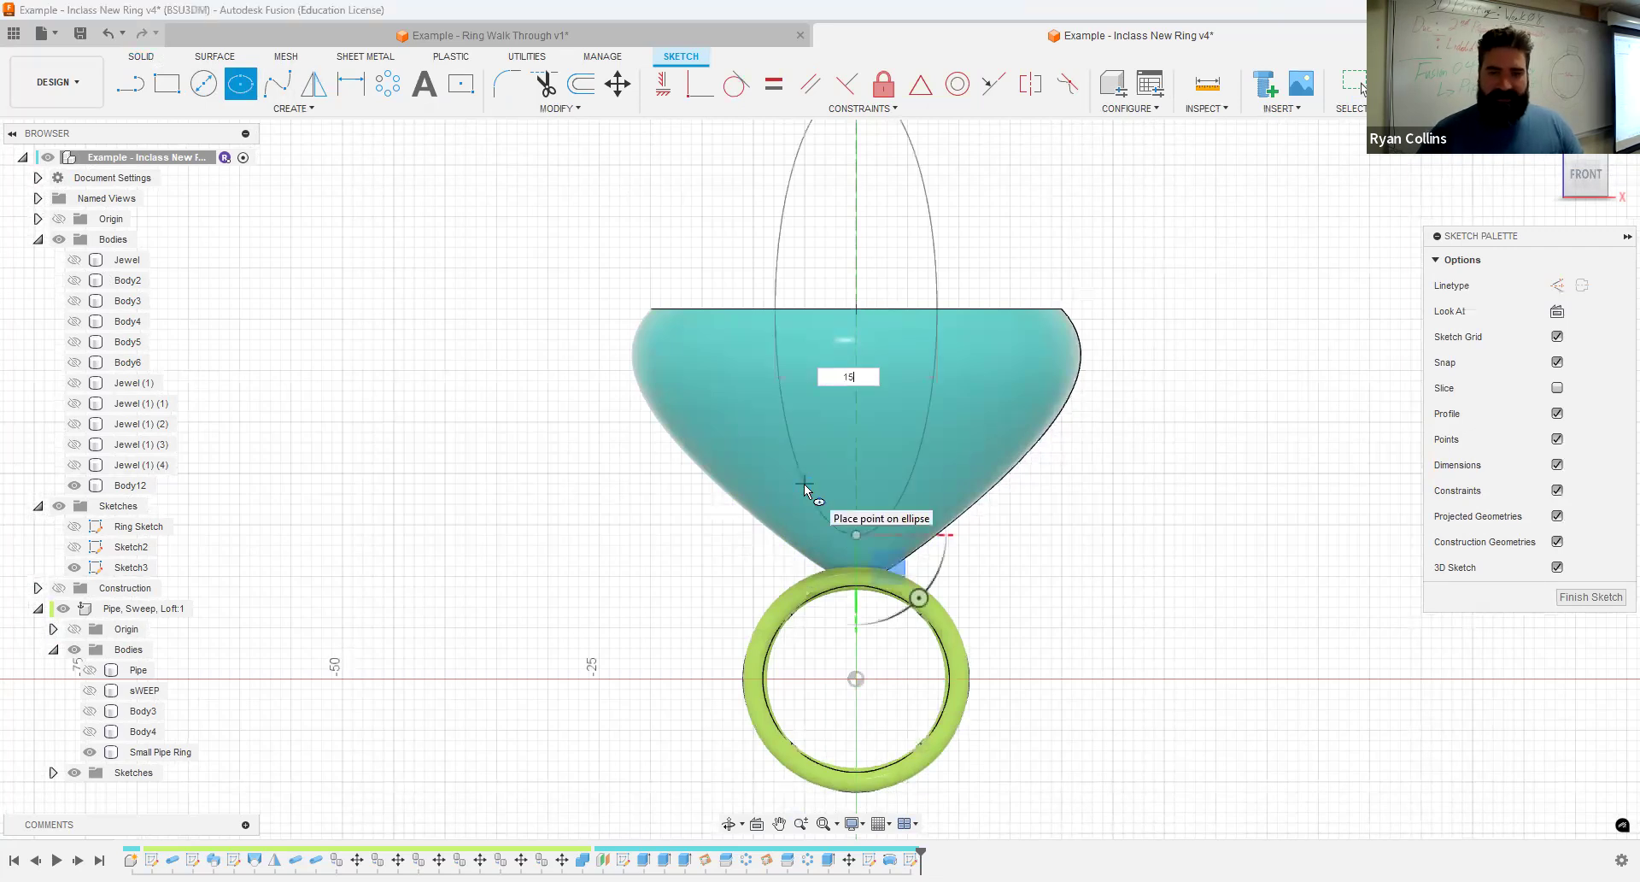
key("Return")
key("Escape")
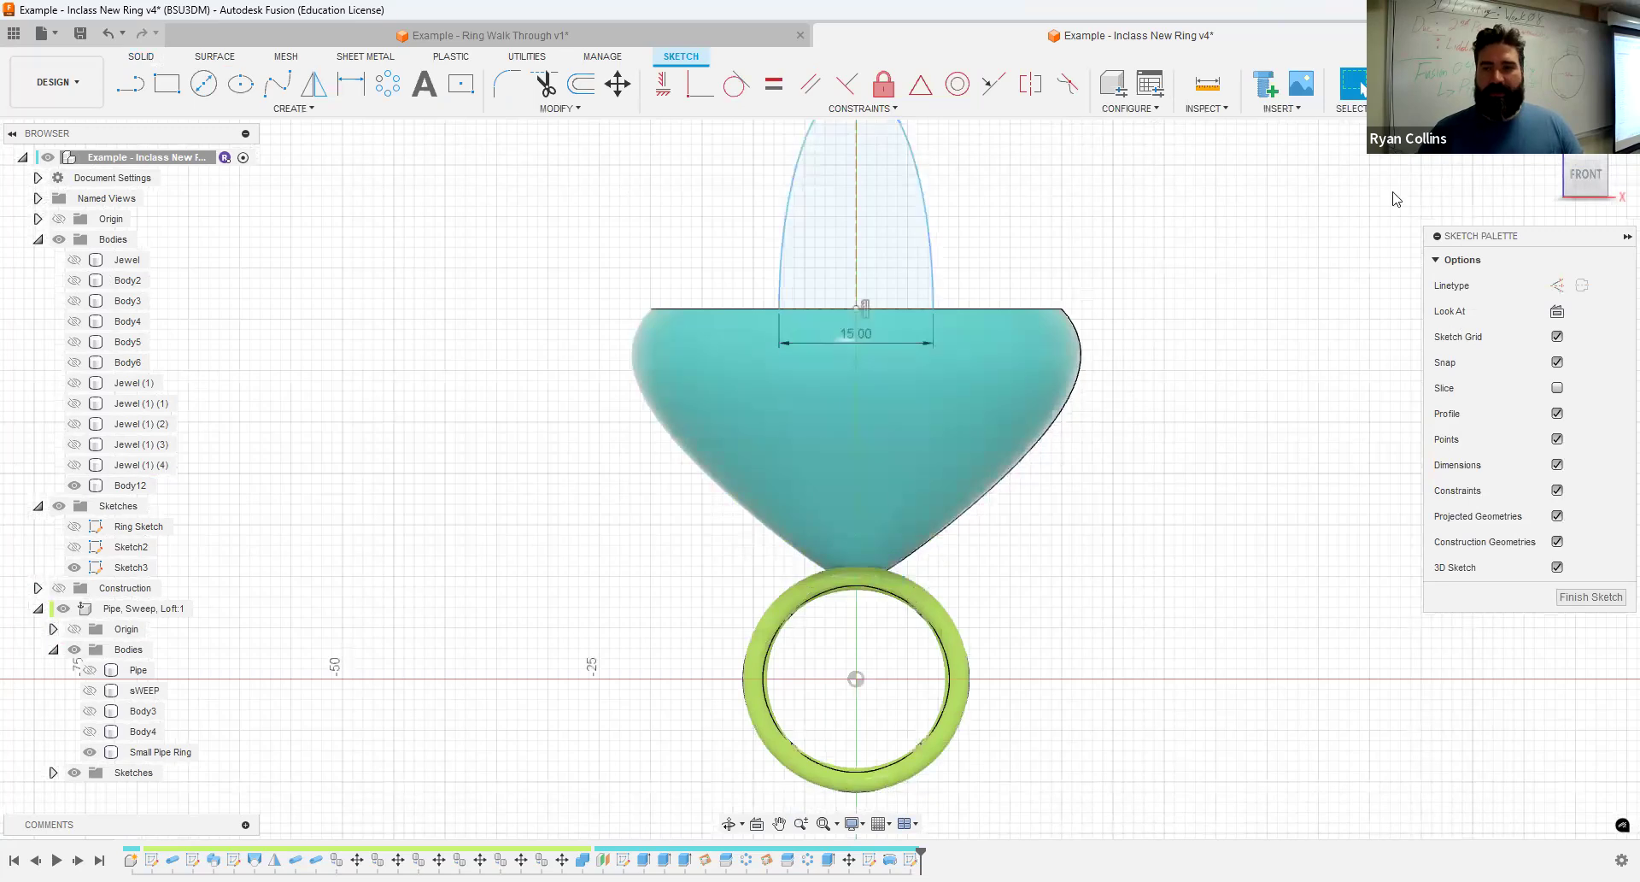
left_click(1419, 84)
- Extrude the ellipse profile -38 mm as a cut through the front wall of the revolved setting
middle_click_drag(1308, 397, 1221, 512, "shift")
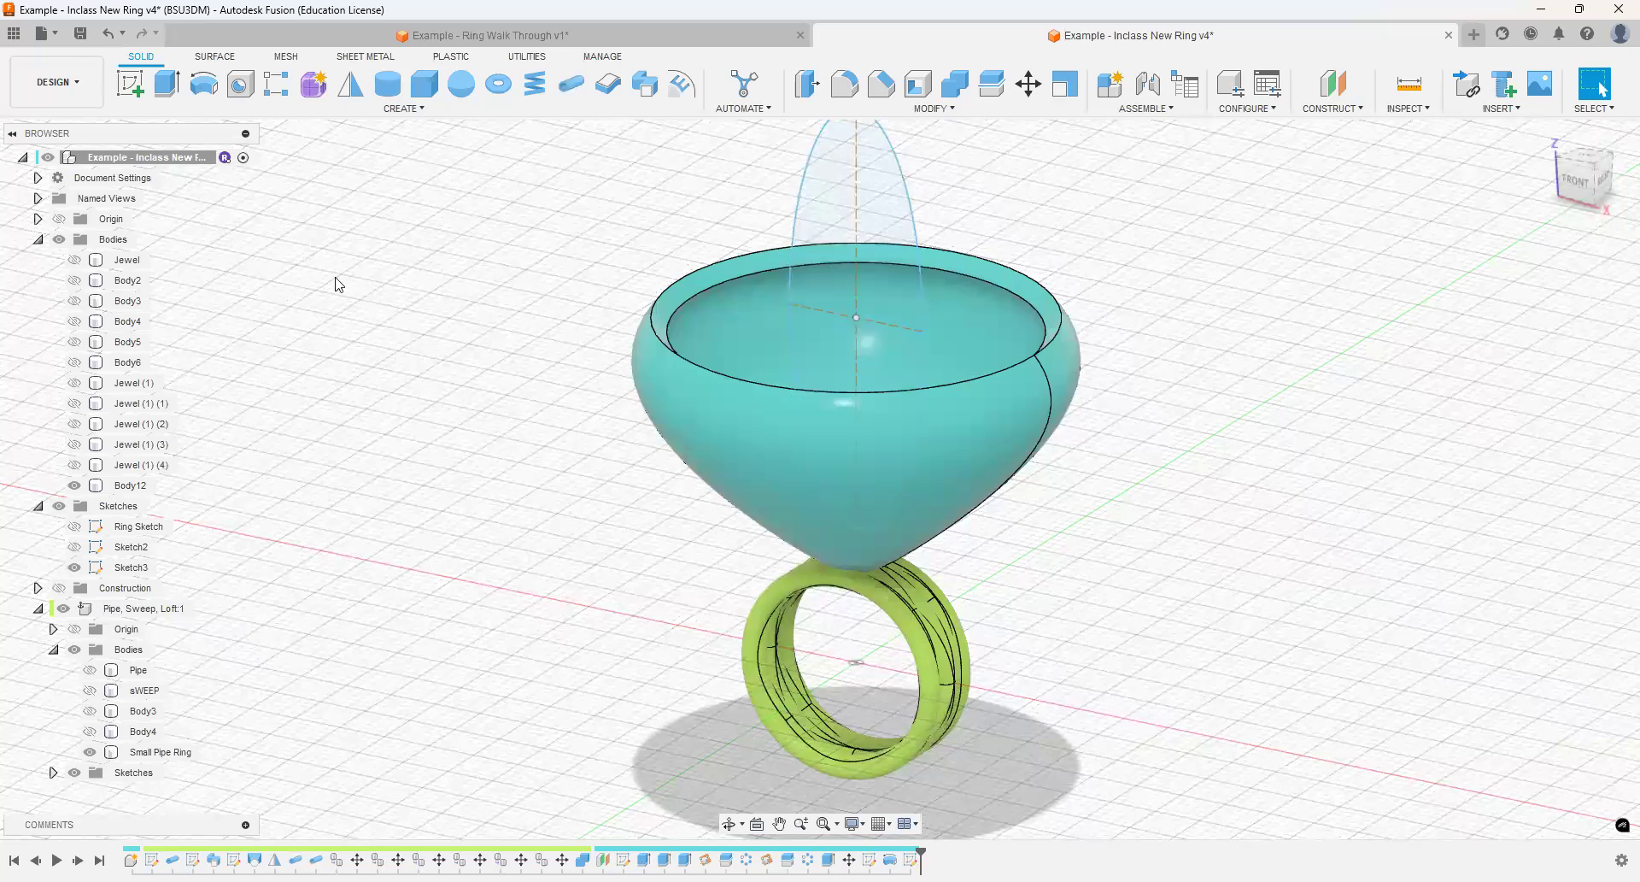
left_click(170, 80)
left_click(853, 311)
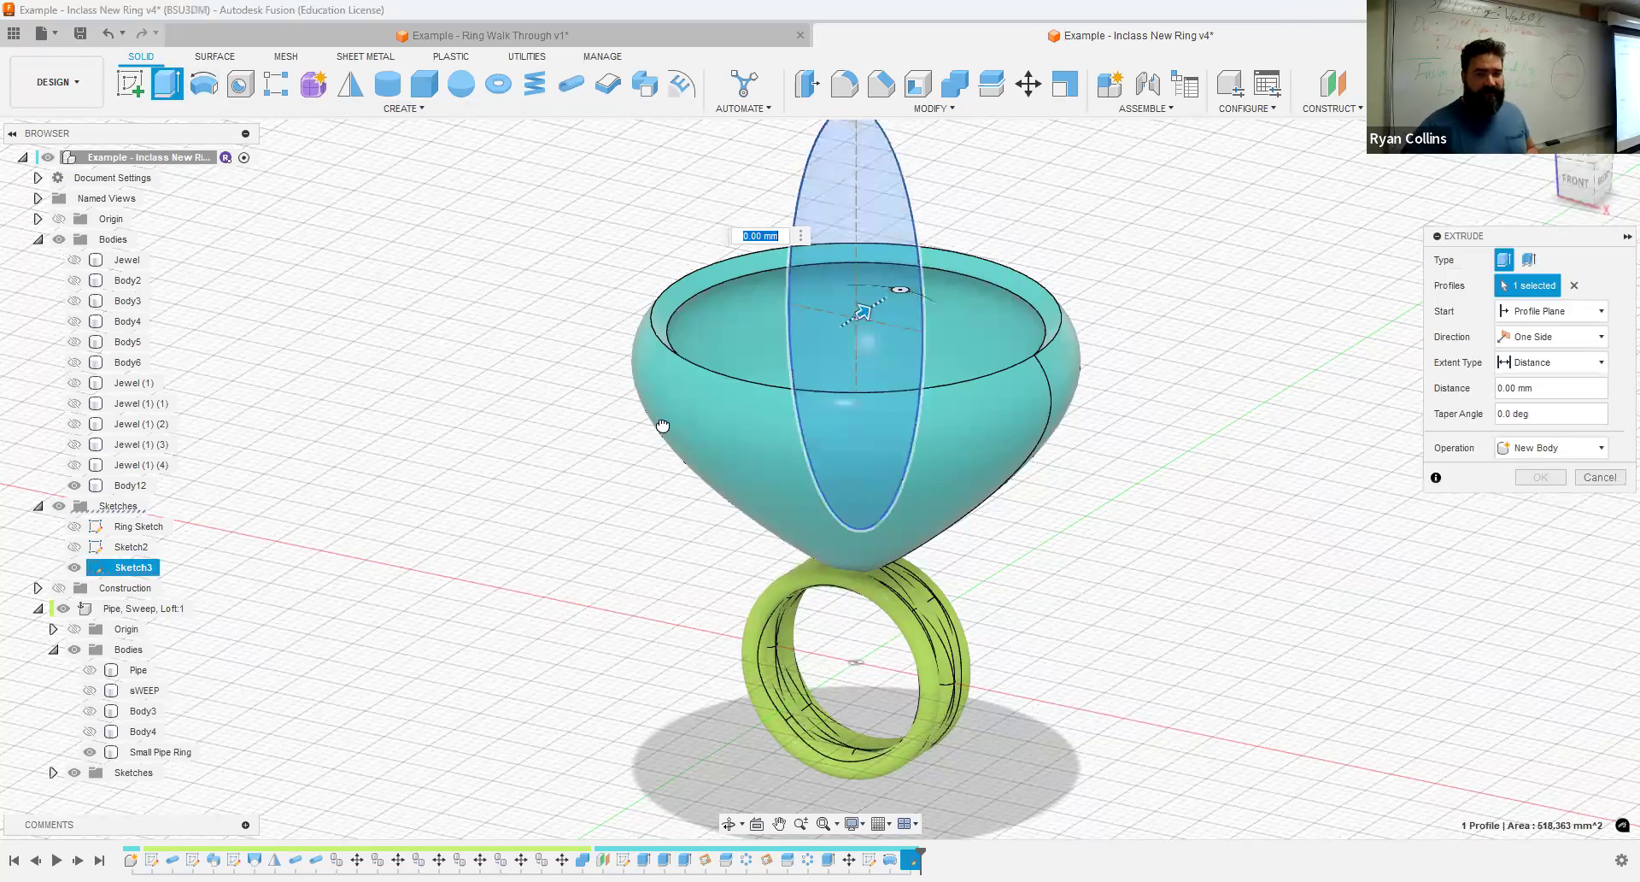
left_click_drag(663, 425, 664, 425)
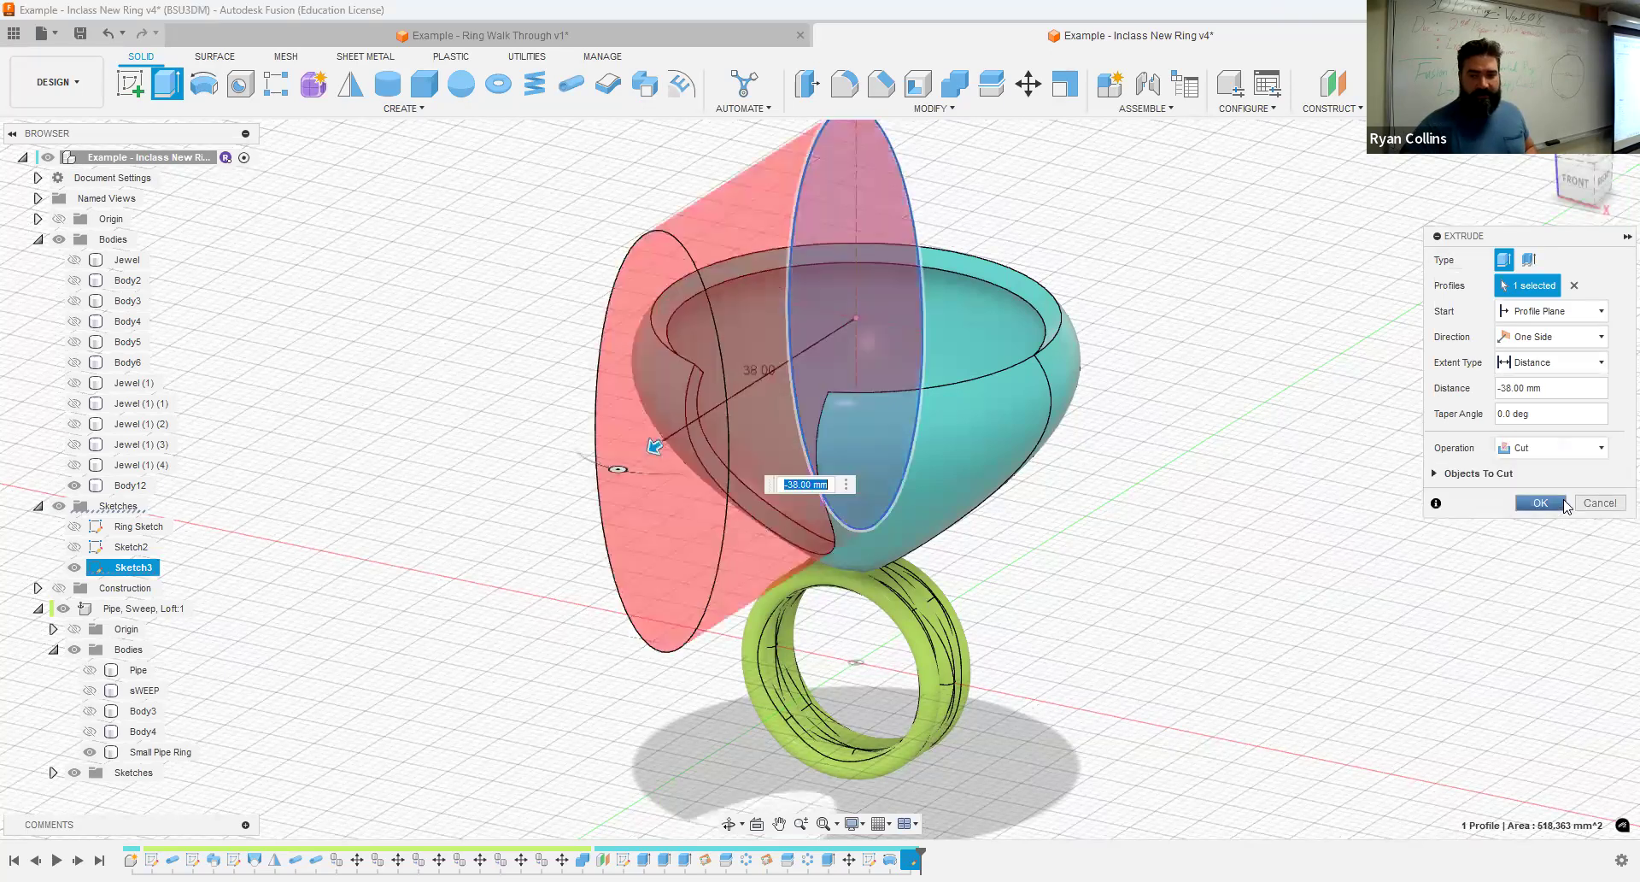
key("Return")
- Apply a full round fillet to the thin cut face around the opening in the setting
scroll(646, 323, "up", 5)
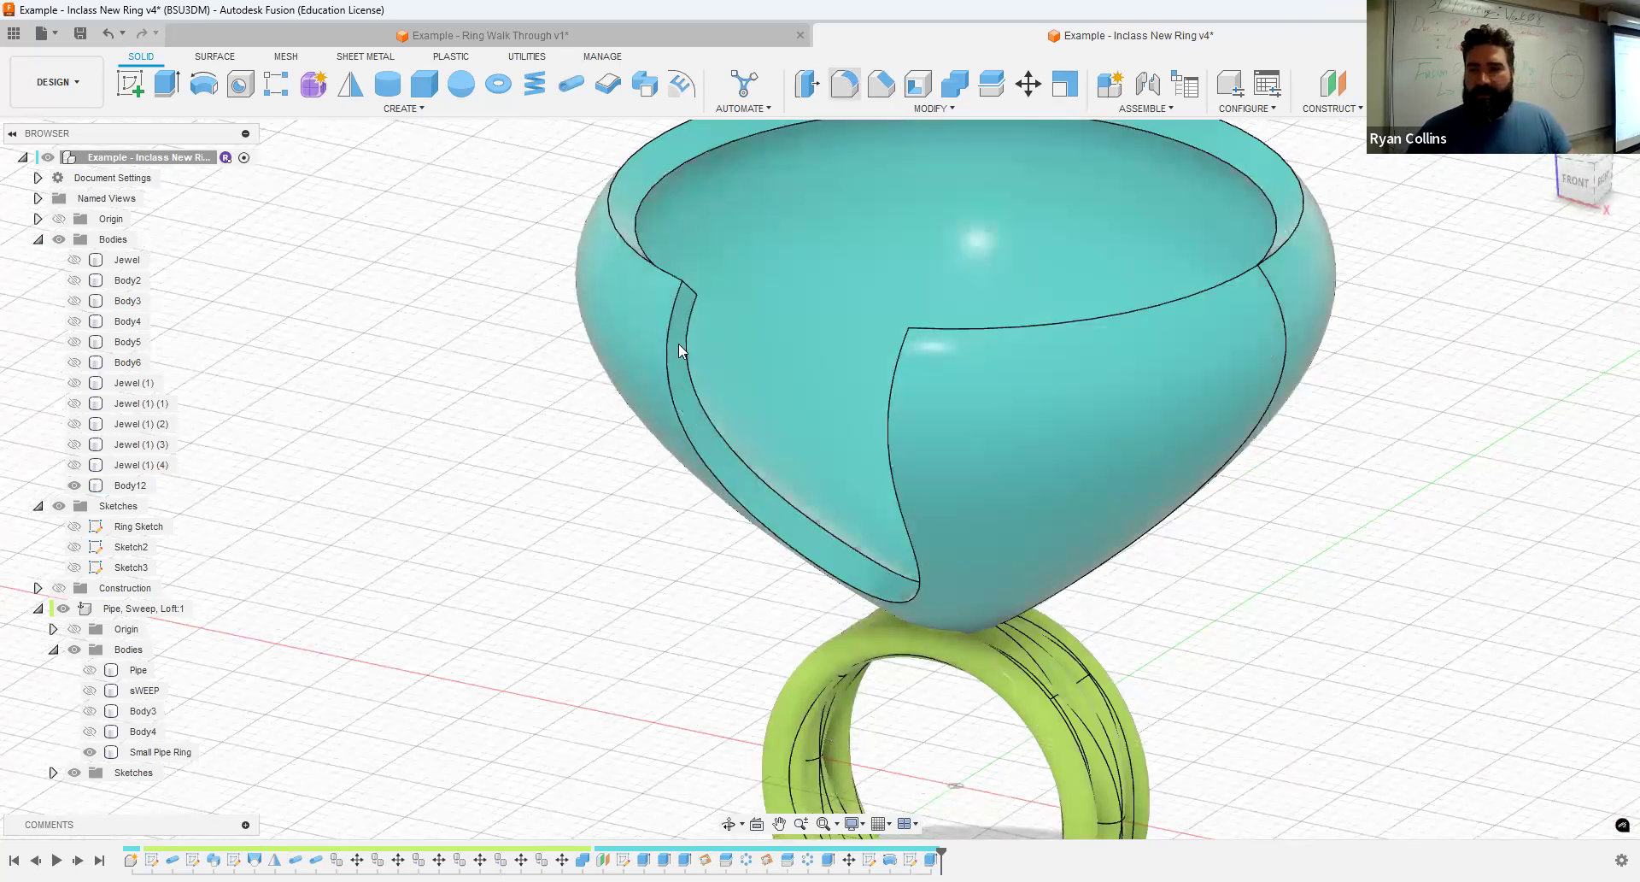
left_click(1456, 260)
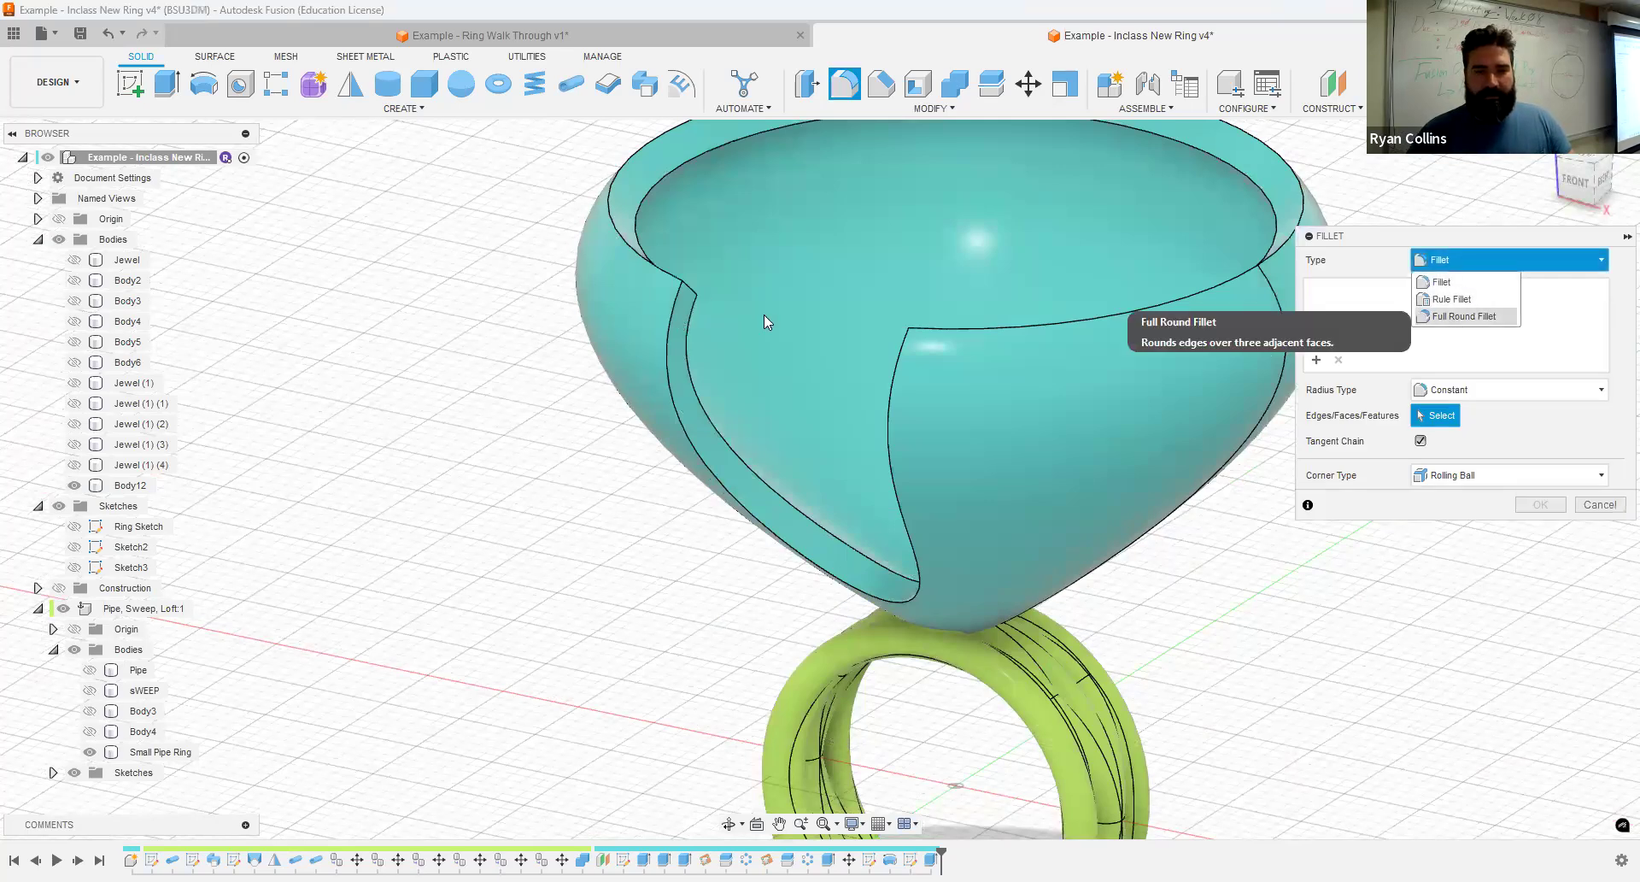
left_click(697, 335)
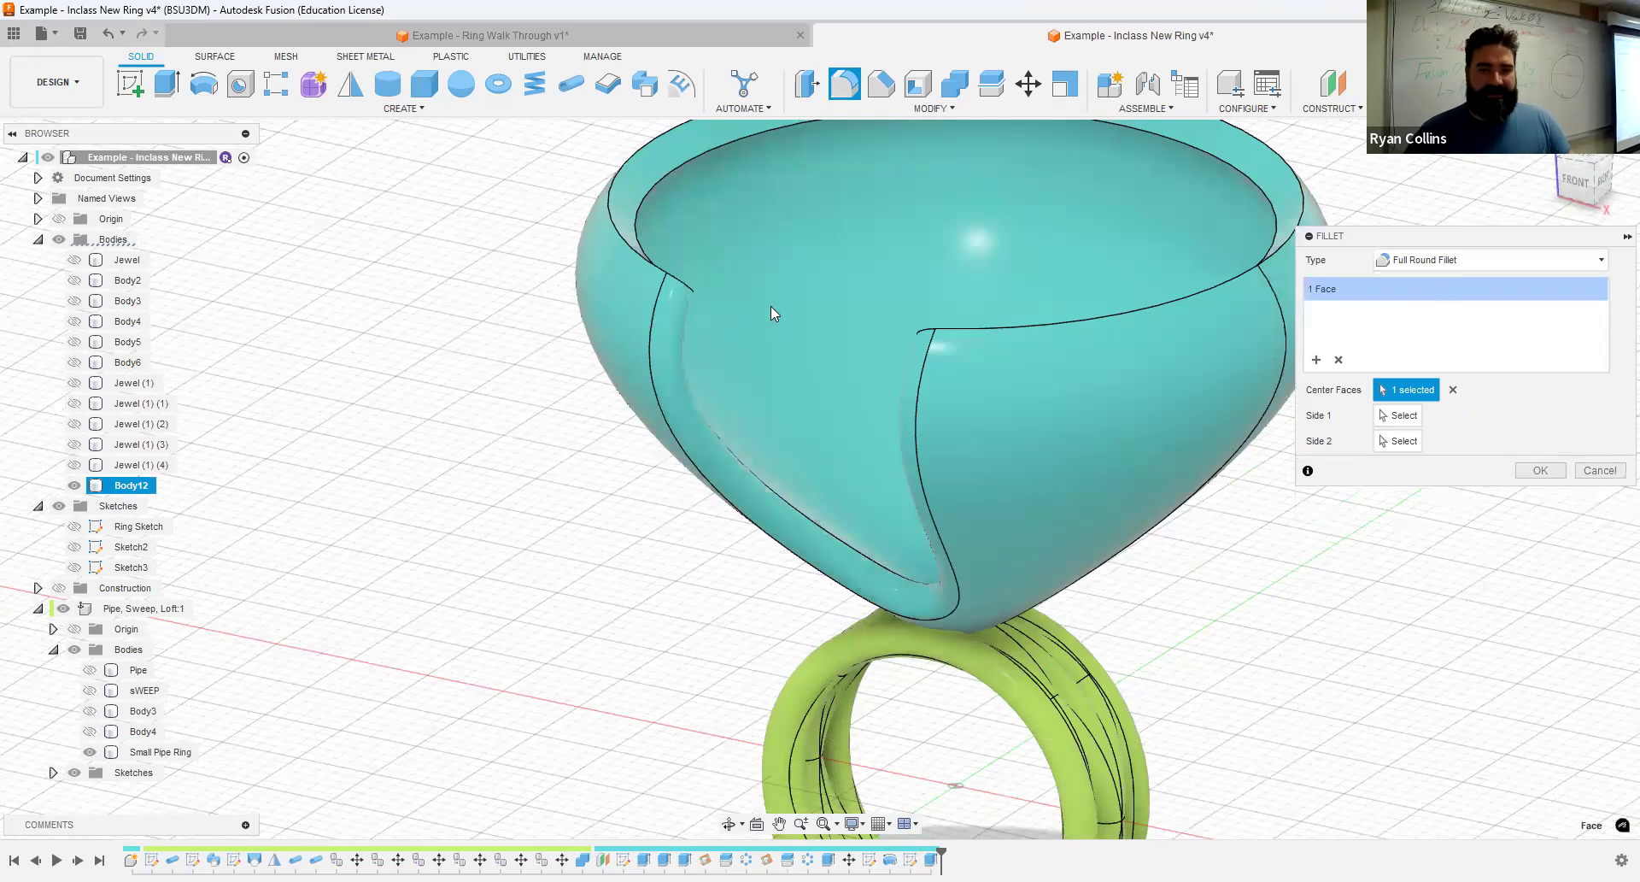
left_click(1541, 470)
- Try to repeat the opening's full round fillet feature in a circular pattern around the vertical Z axis
scroll(1521, 598, "down", 3)
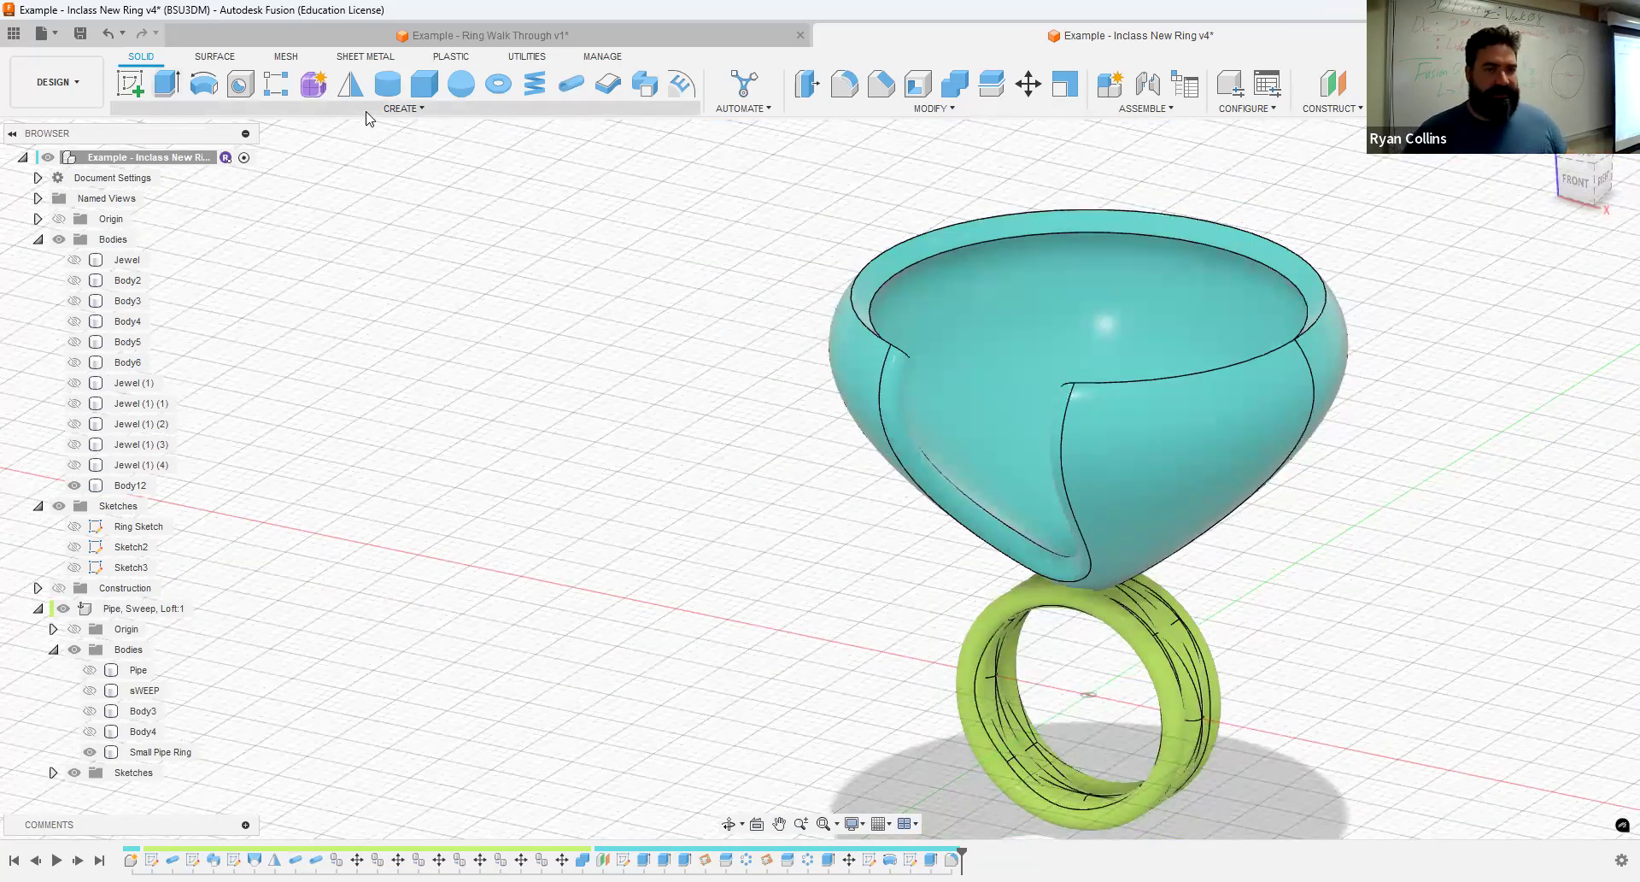
left_click(367, 112)
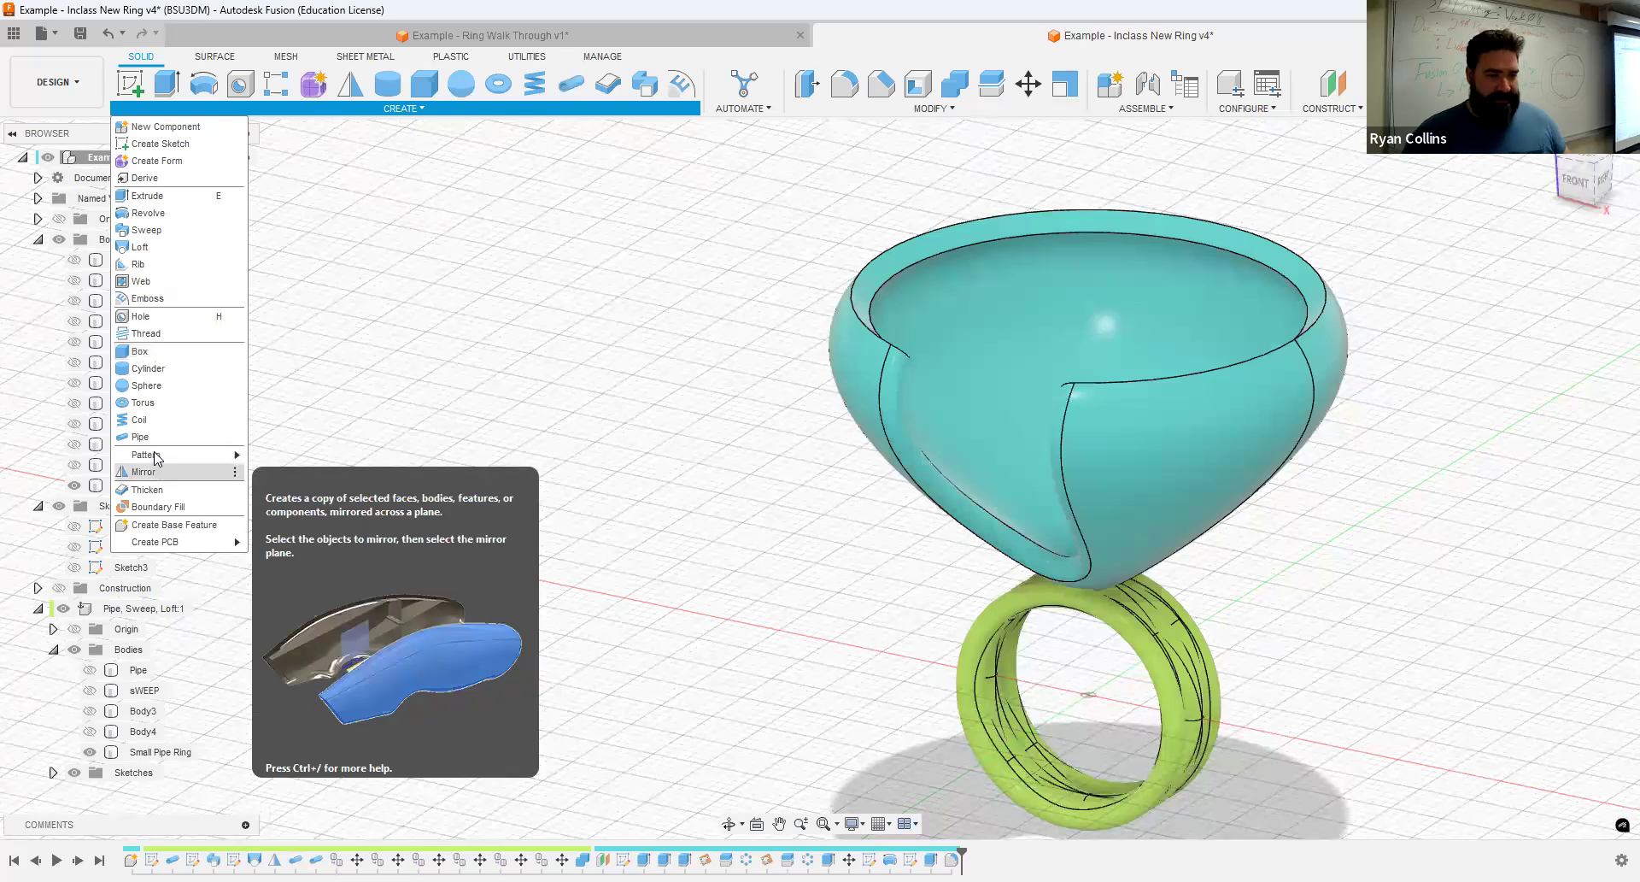
mouse_move(198, 456)
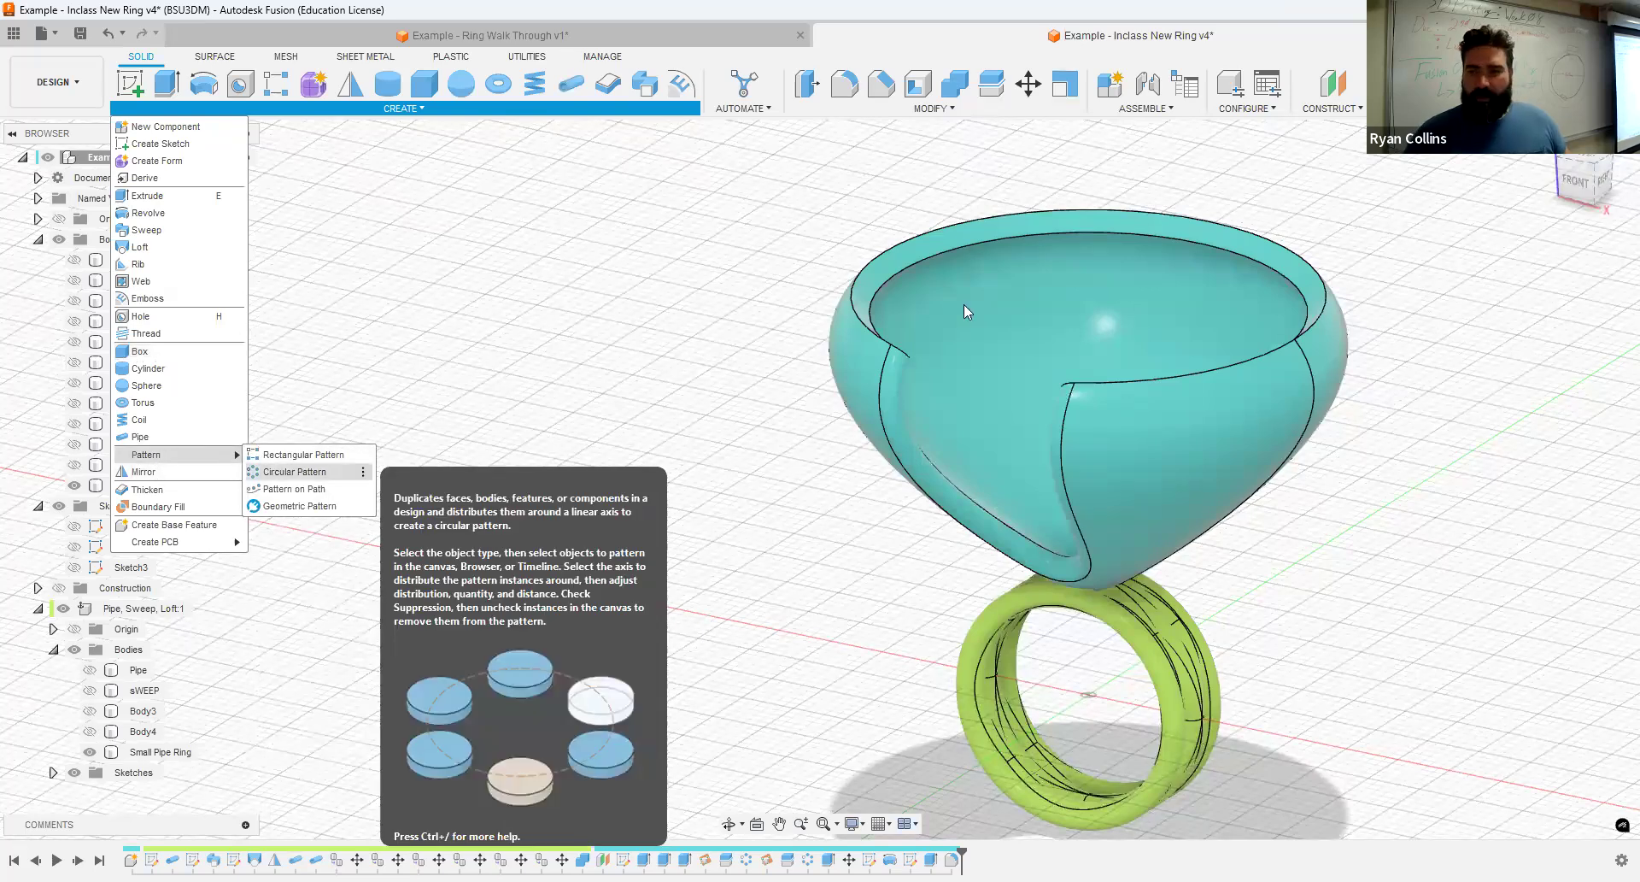
left_click(282, 471)
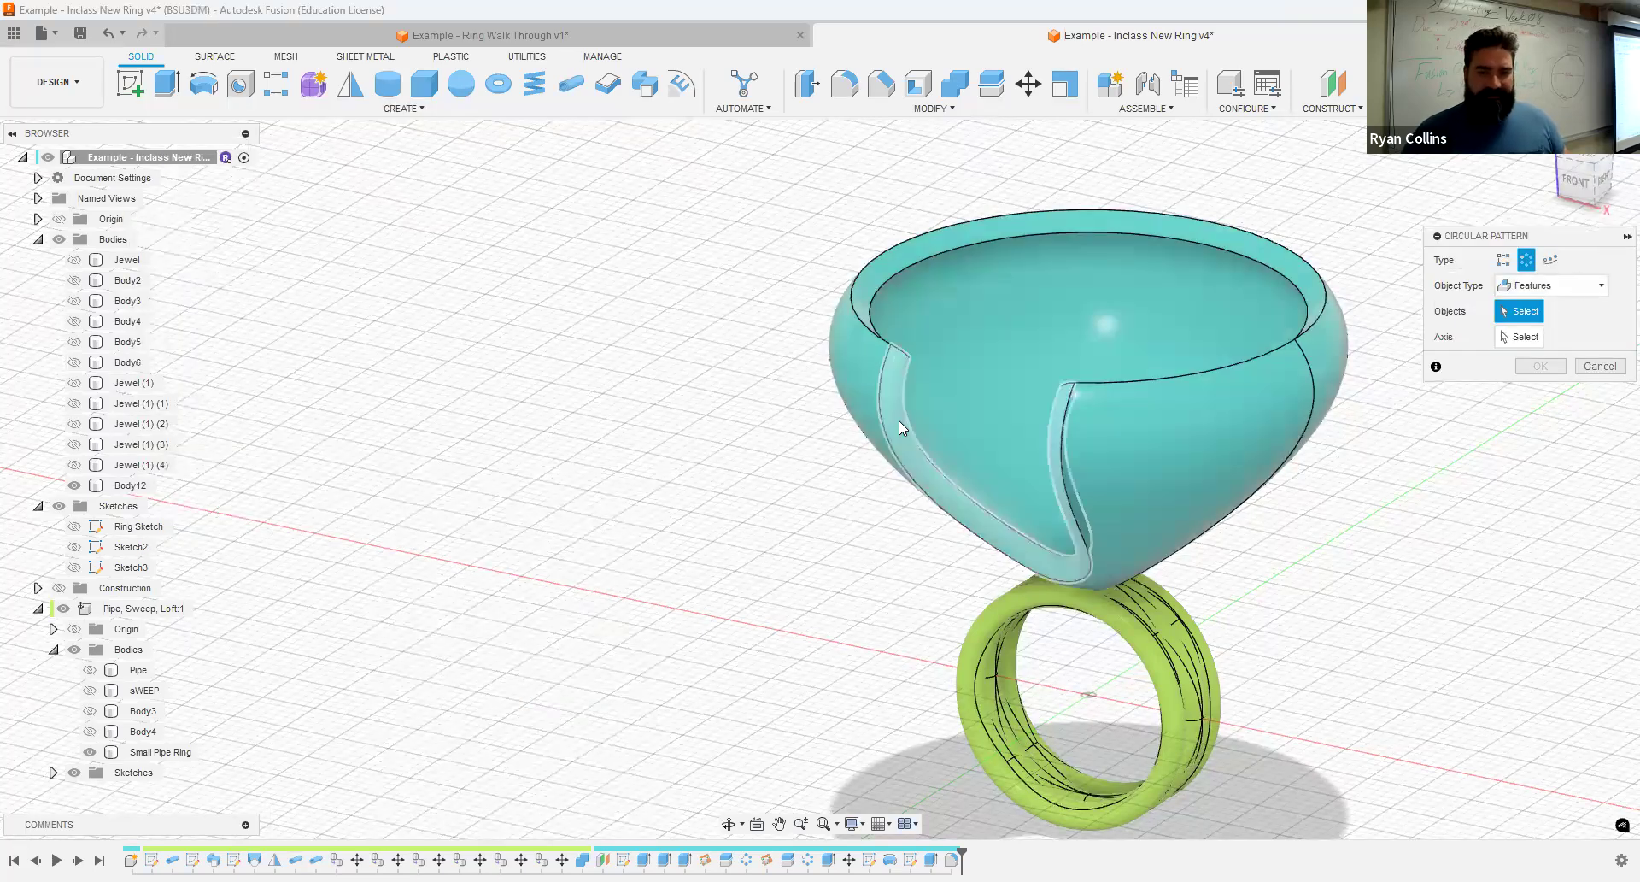
left_click(898, 421)
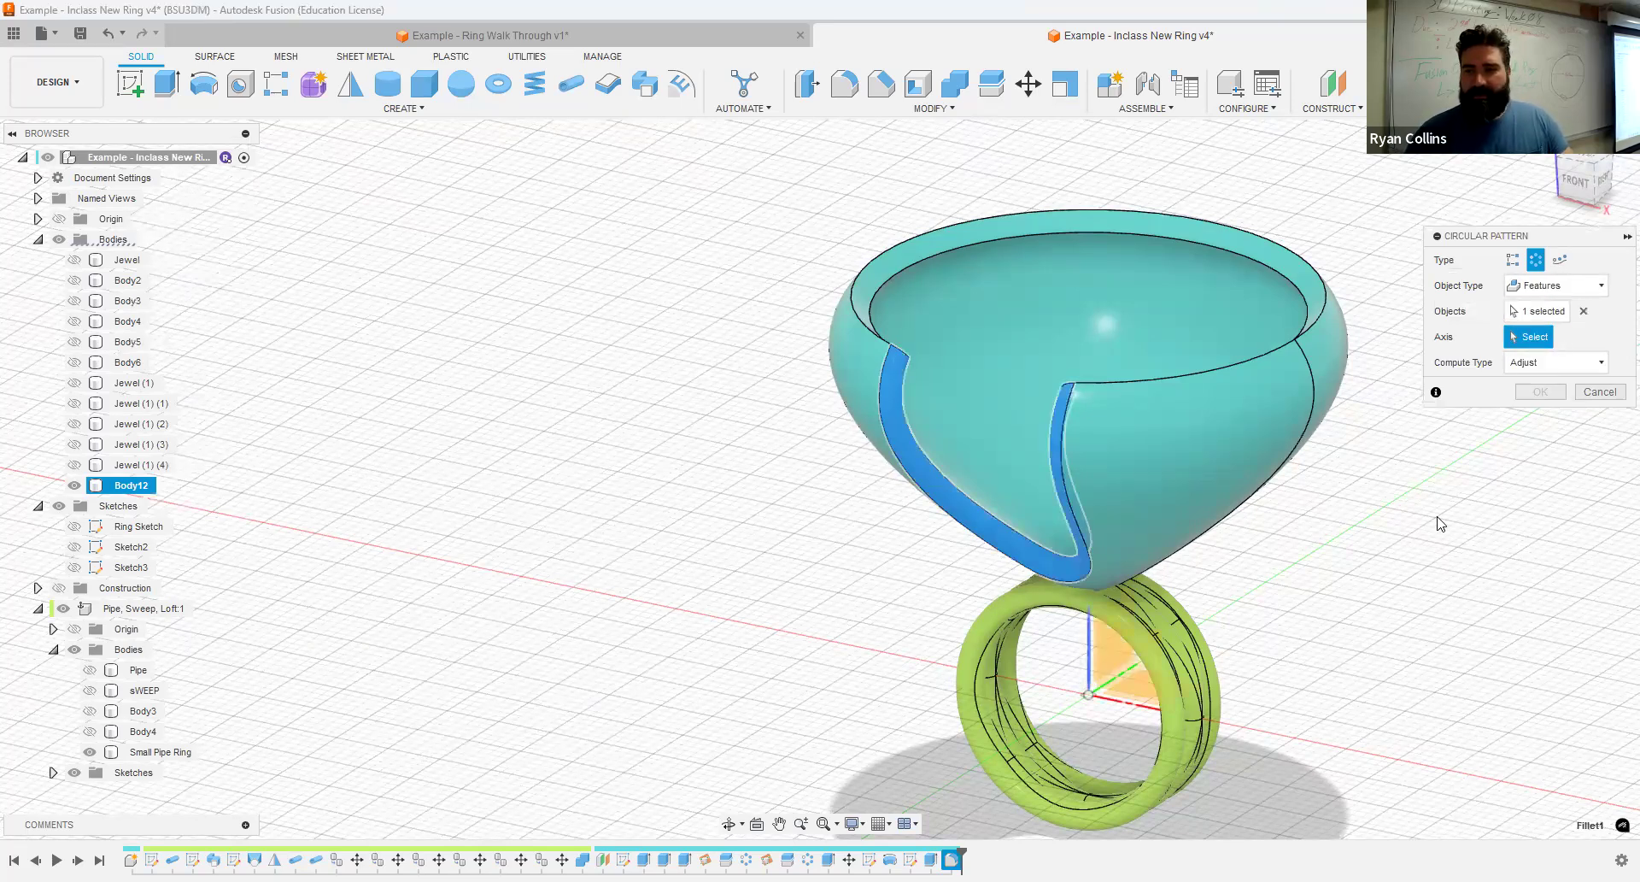
left_click(1088, 659)
middle_click_drag(1287, 458, 1322, 482, "shift")
left_click(1539, 469)
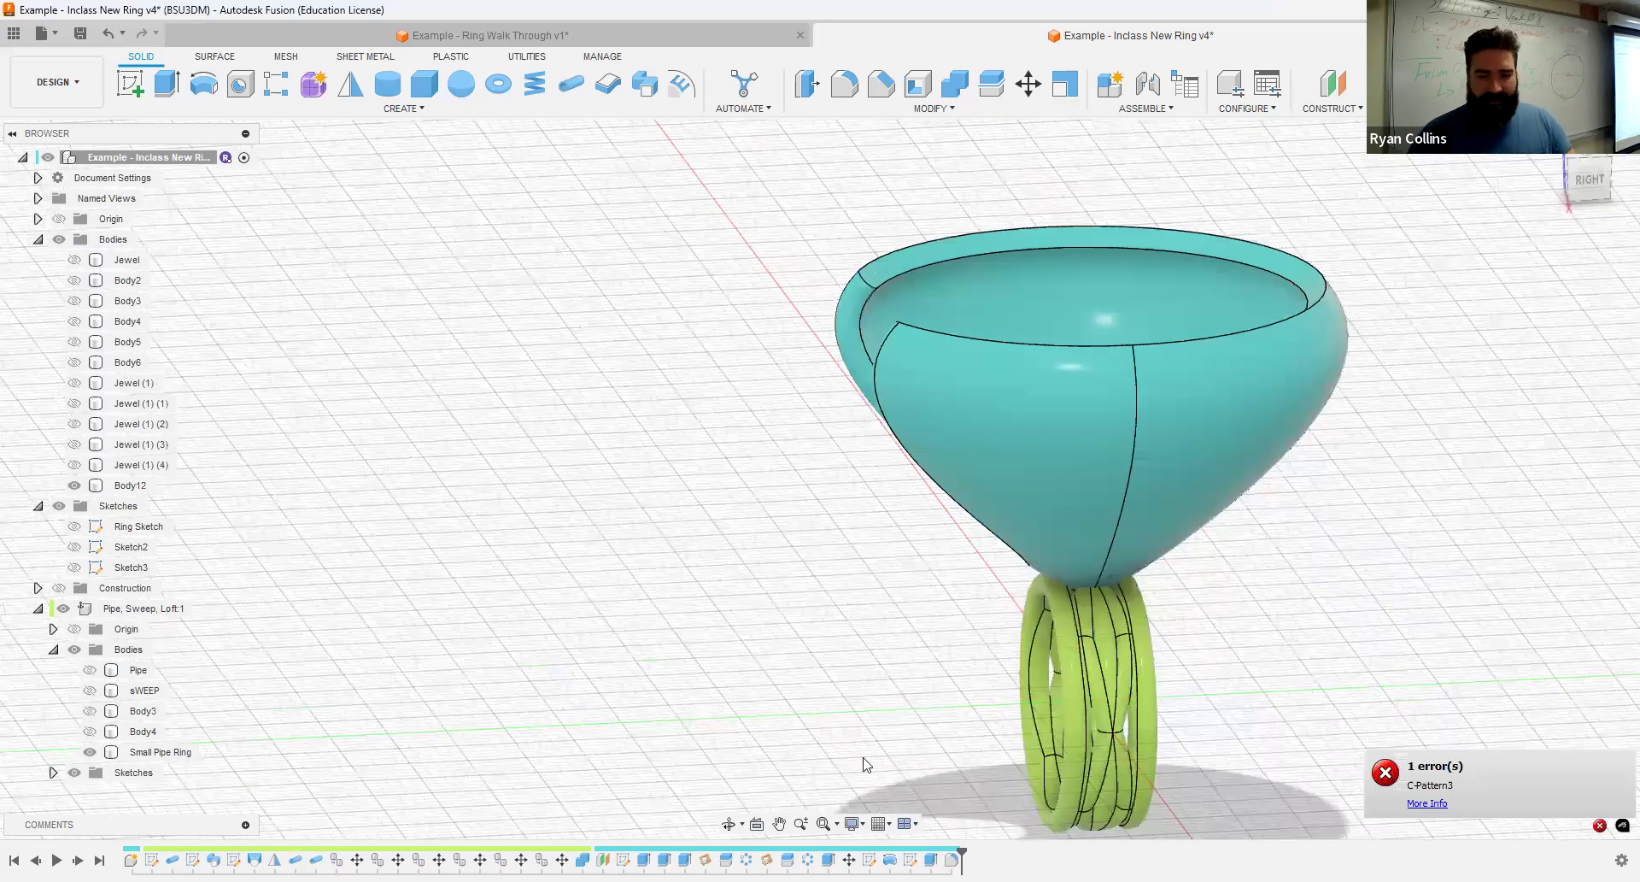
- Pattern the opening's rounded face as a full circular face pattern of 5 around the vertical Z axis
left_click(384, 107)
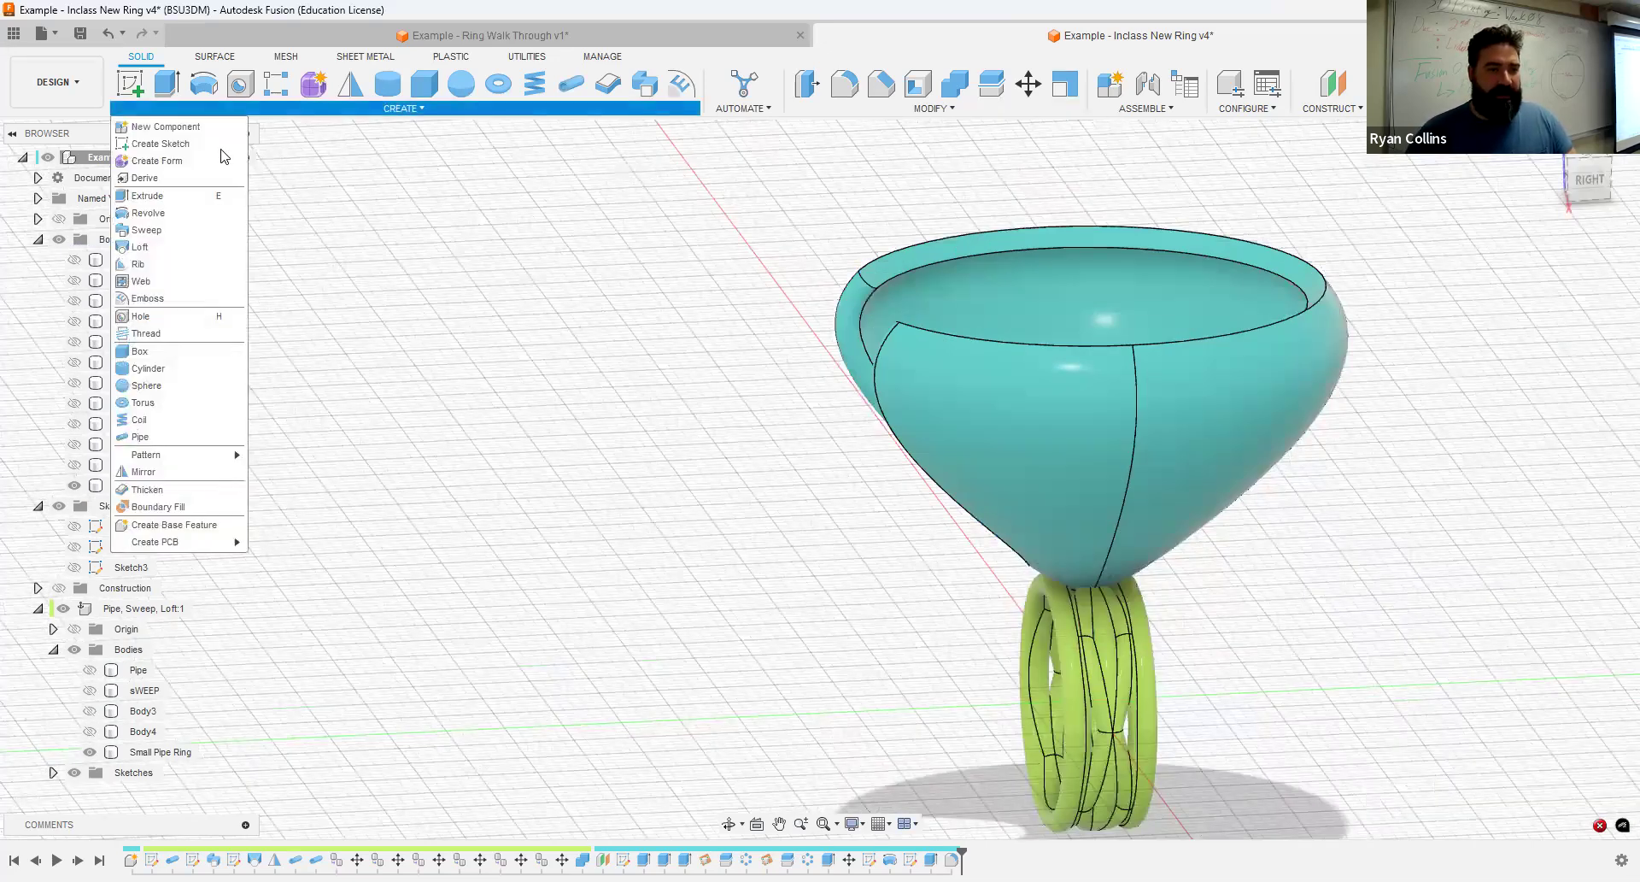
mouse_move(174, 458)
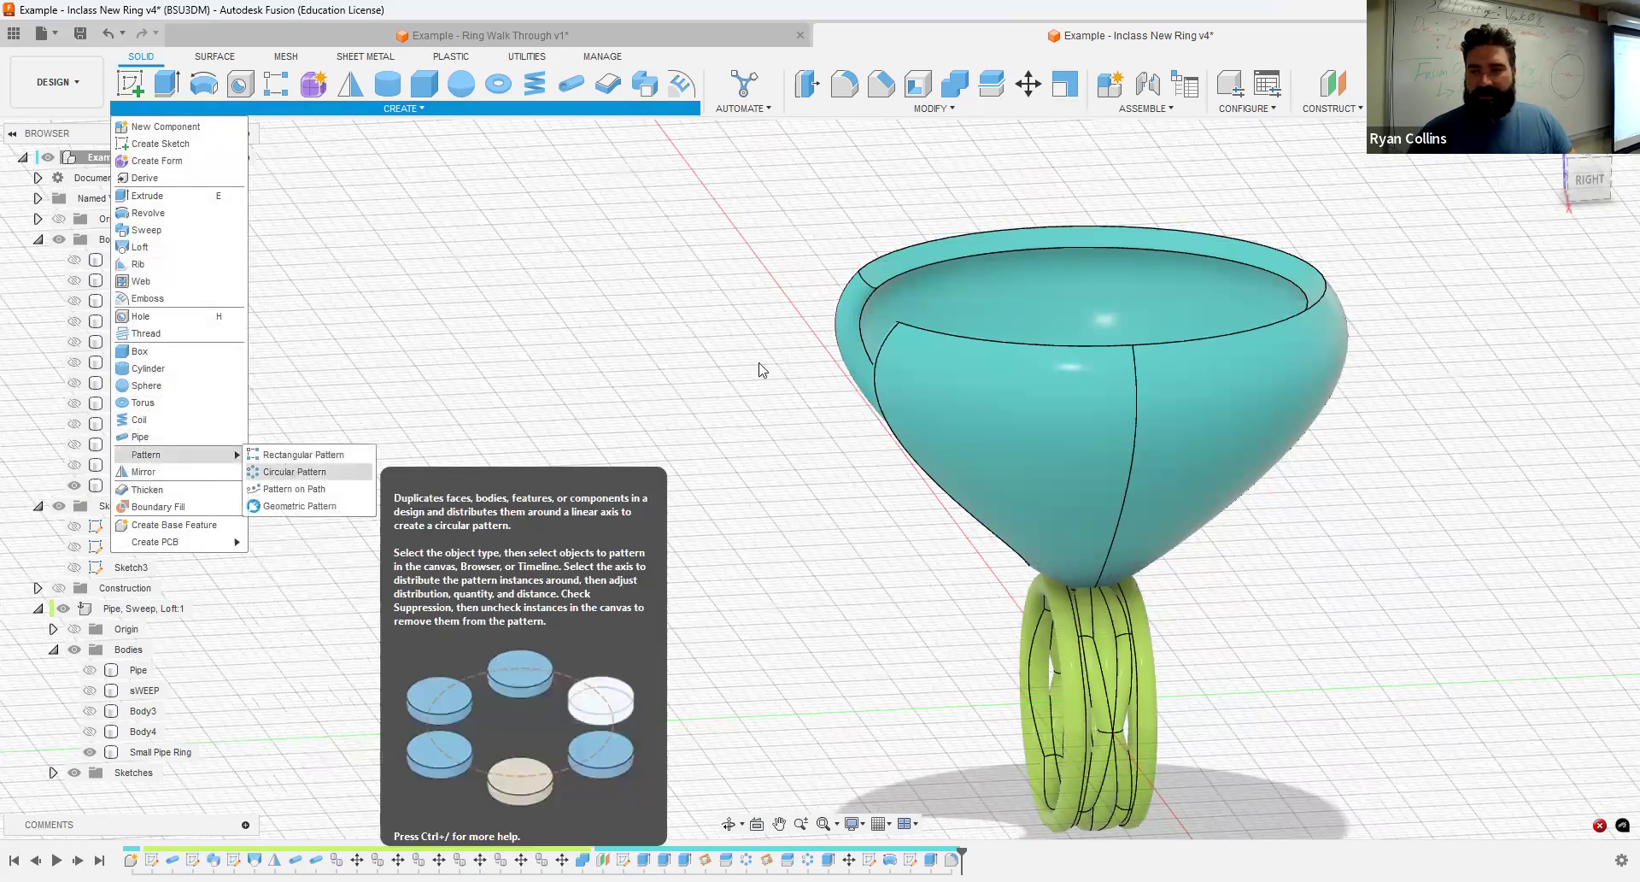
left_click(1576, 286)
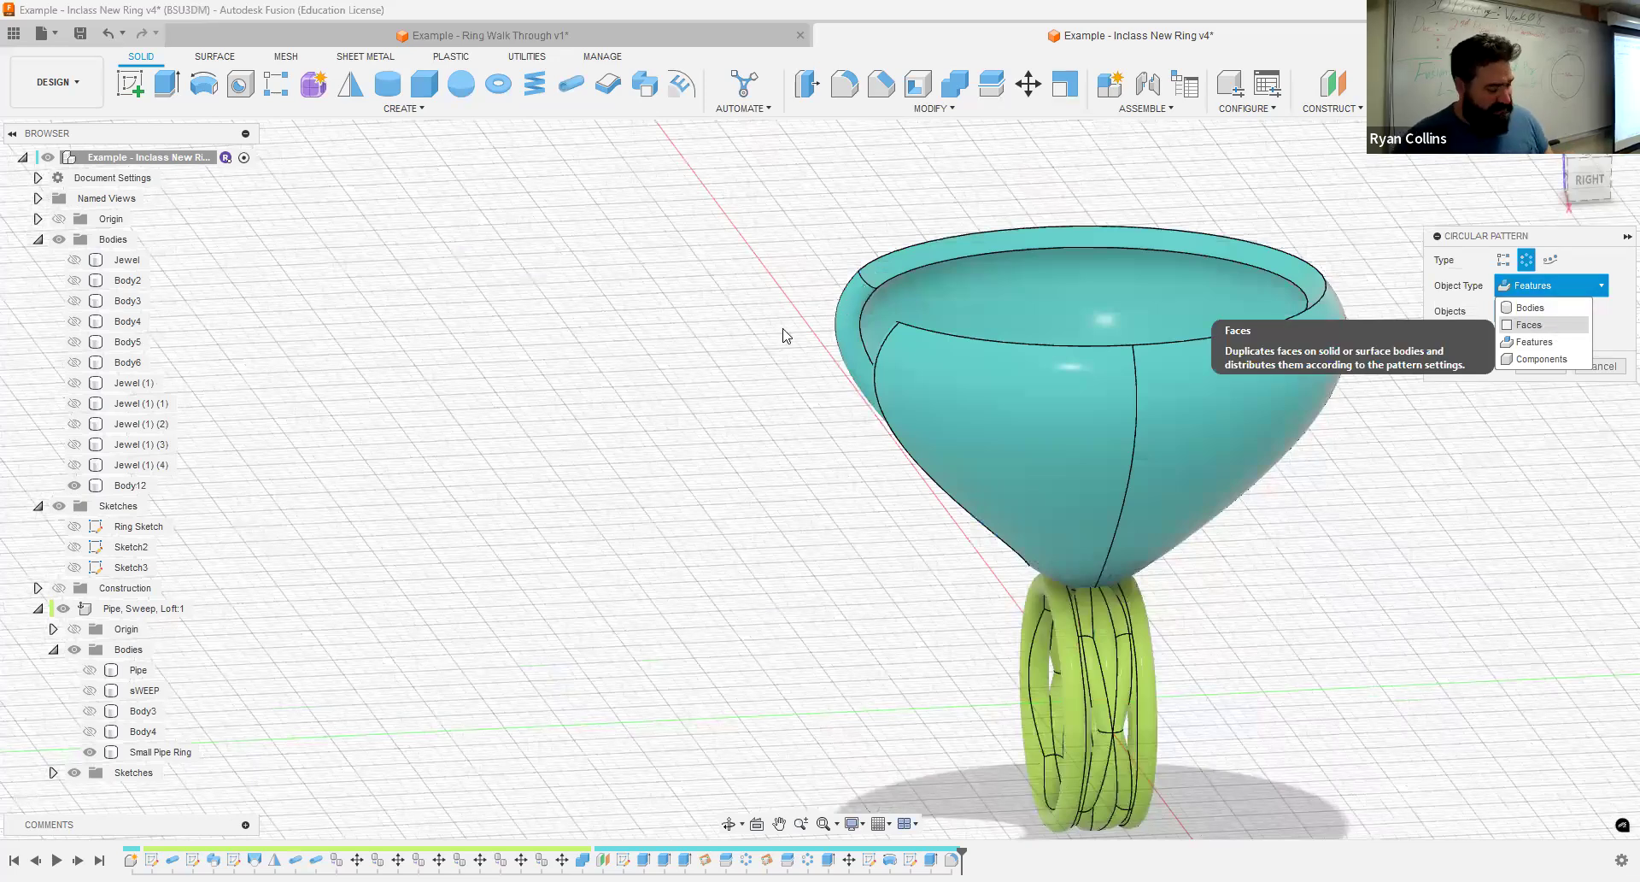
left_click(1542, 325)
left_click(889, 325)
left_click(1526, 344)
middle_click_drag(810, 553, 919, 561, "shift")
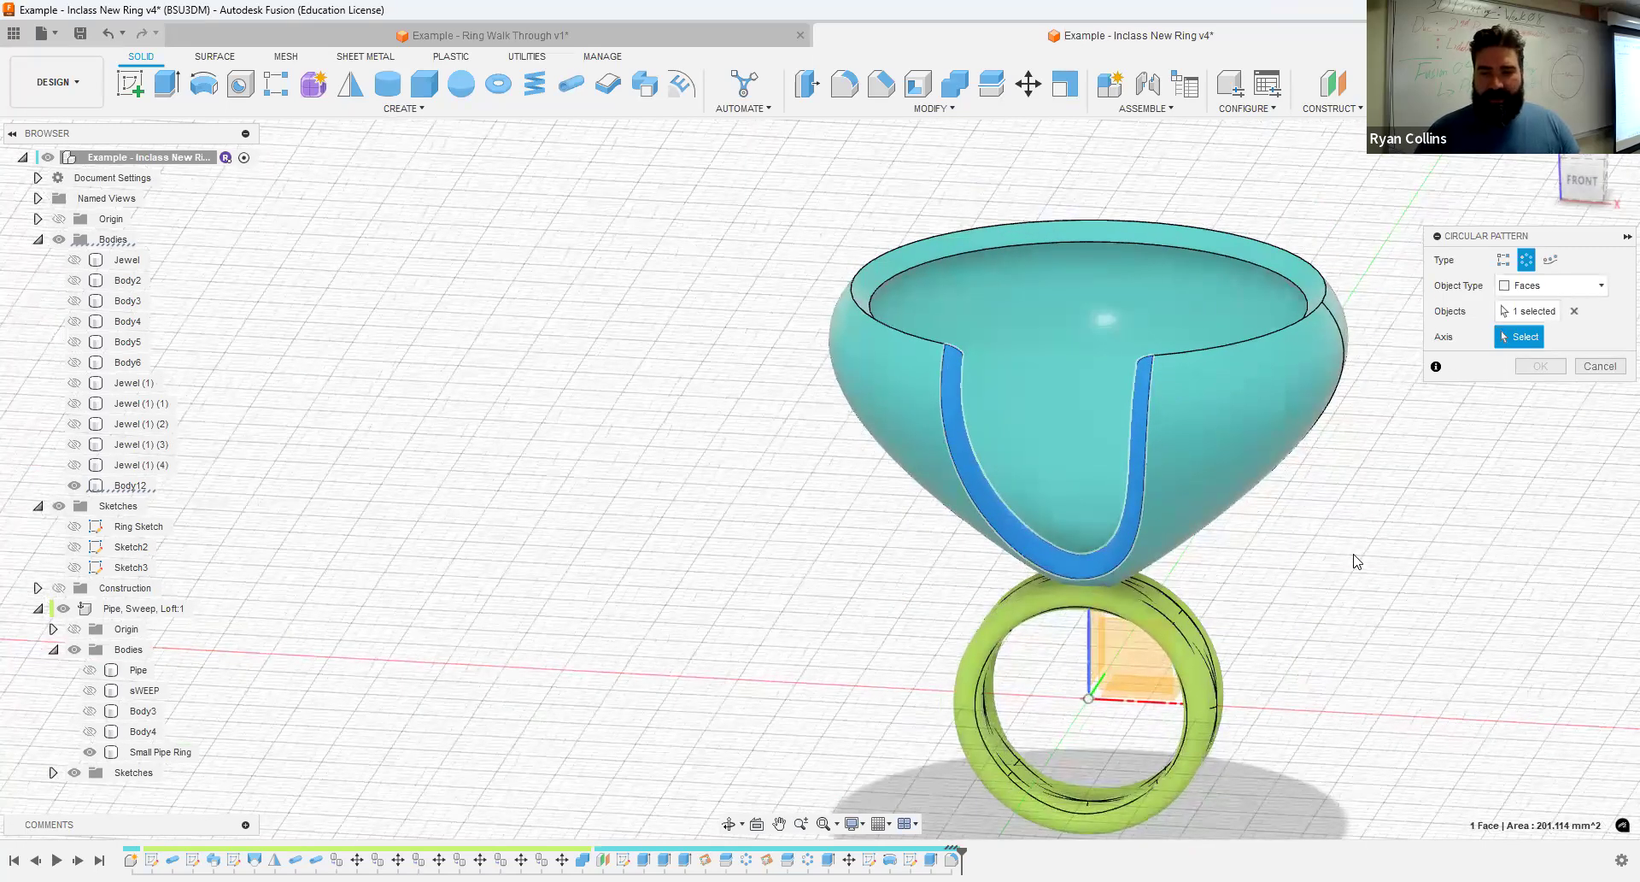
middle_click_drag(1273, 551, 1177, 514, "shift")
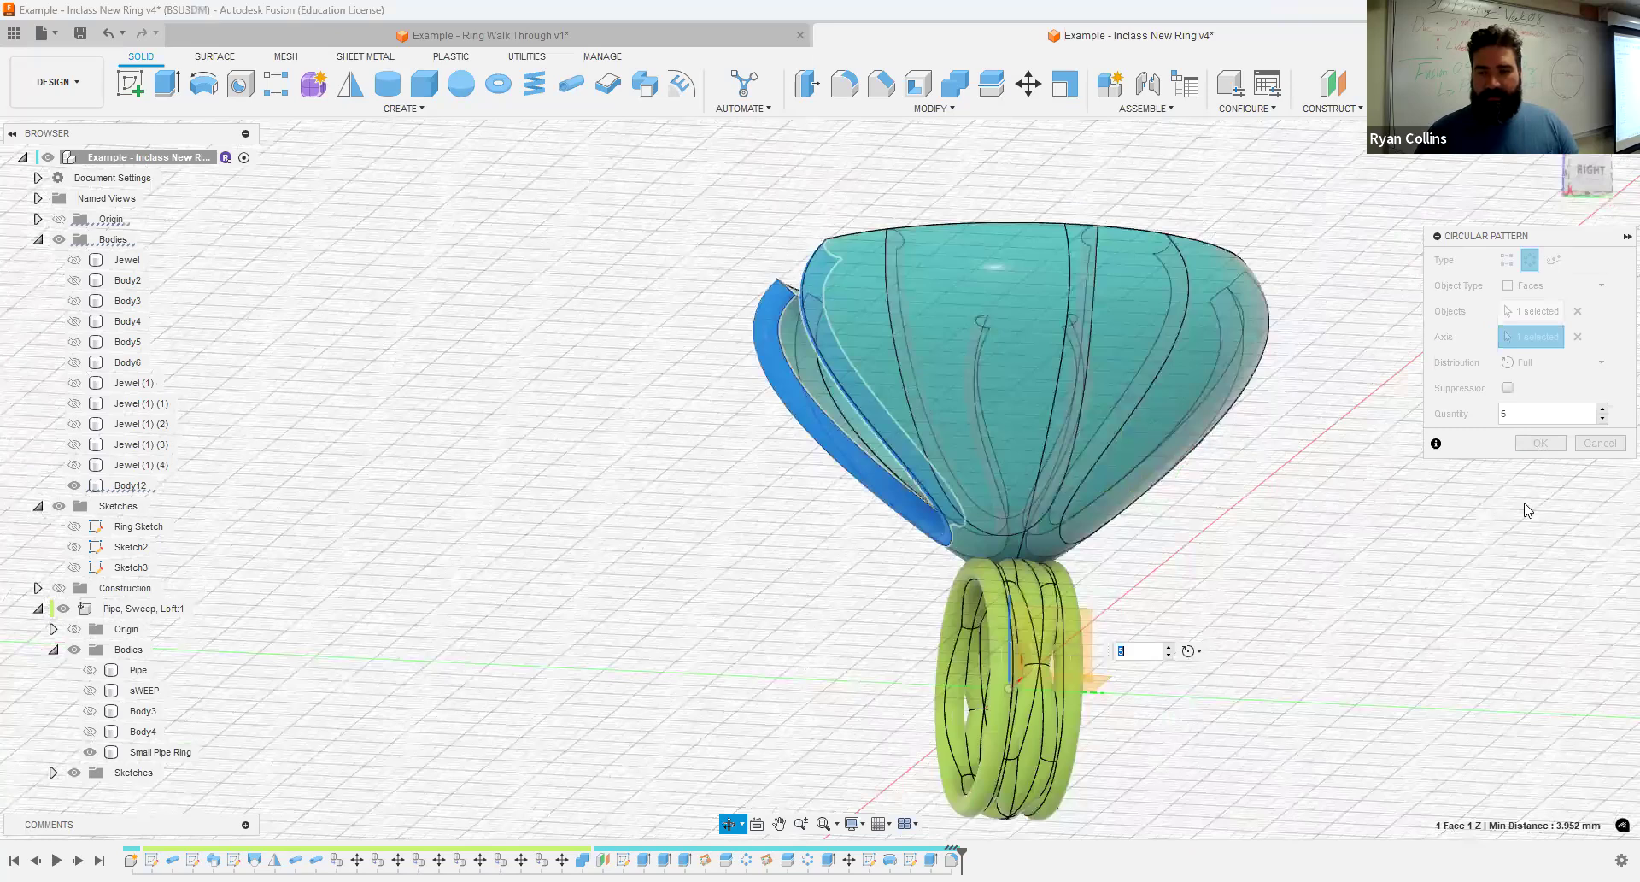
left_click(1541, 443)
- Show the Jewel body and inspect how it fits between the prongs of the setting
middle_click_drag(1295, 562, 1322, 635, "shift")
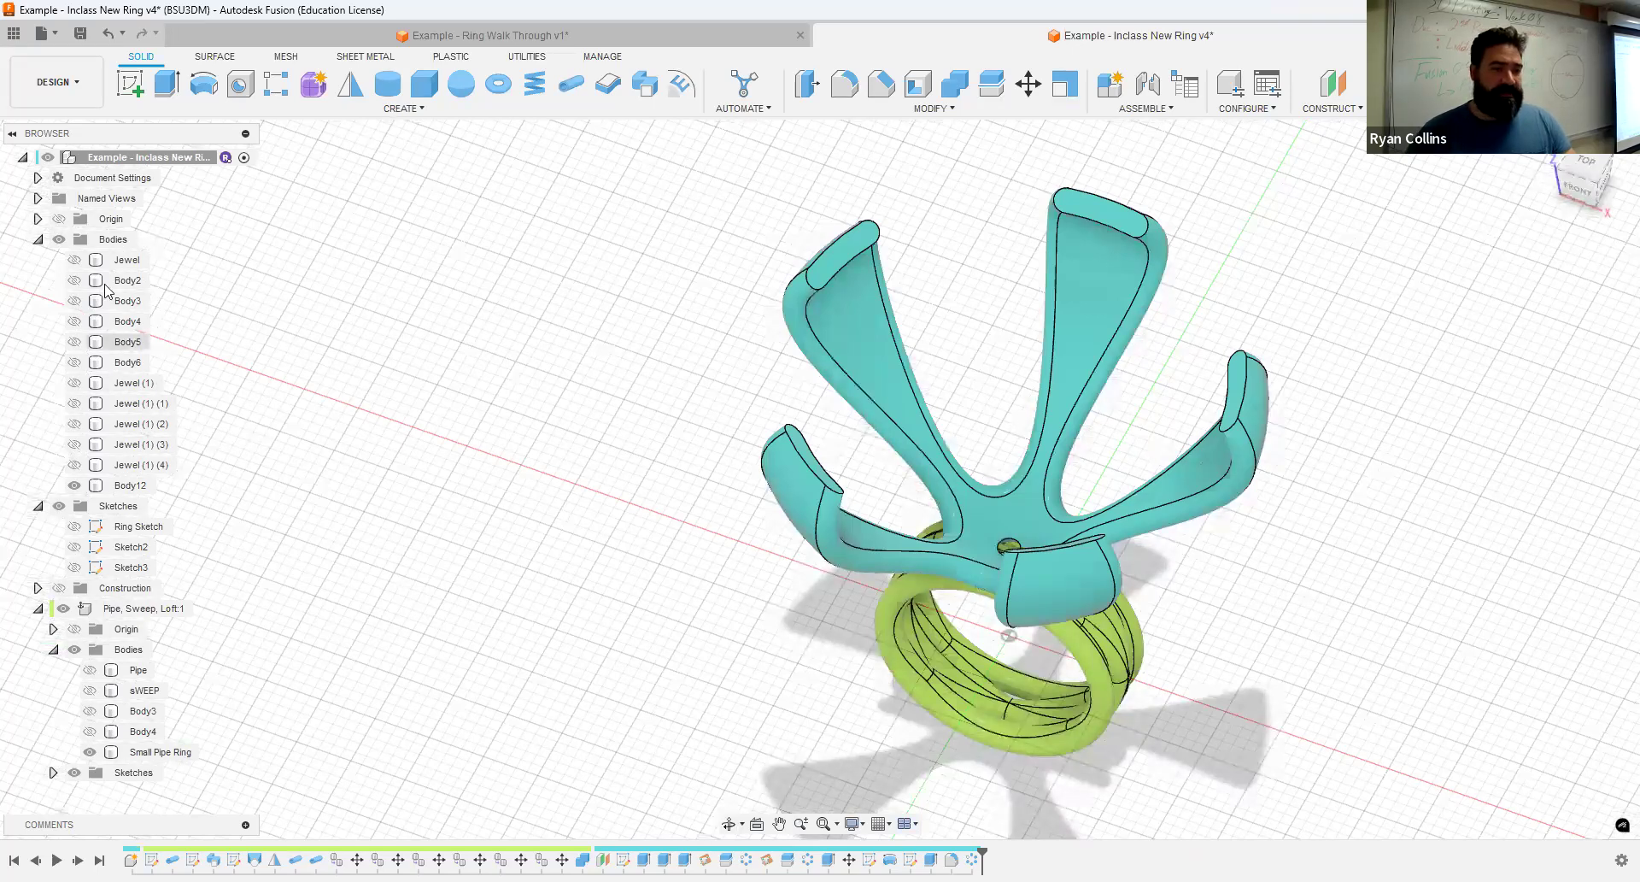
left_click(74, 261)
middle_click_drag(597, 586, 578, 646, "shift")
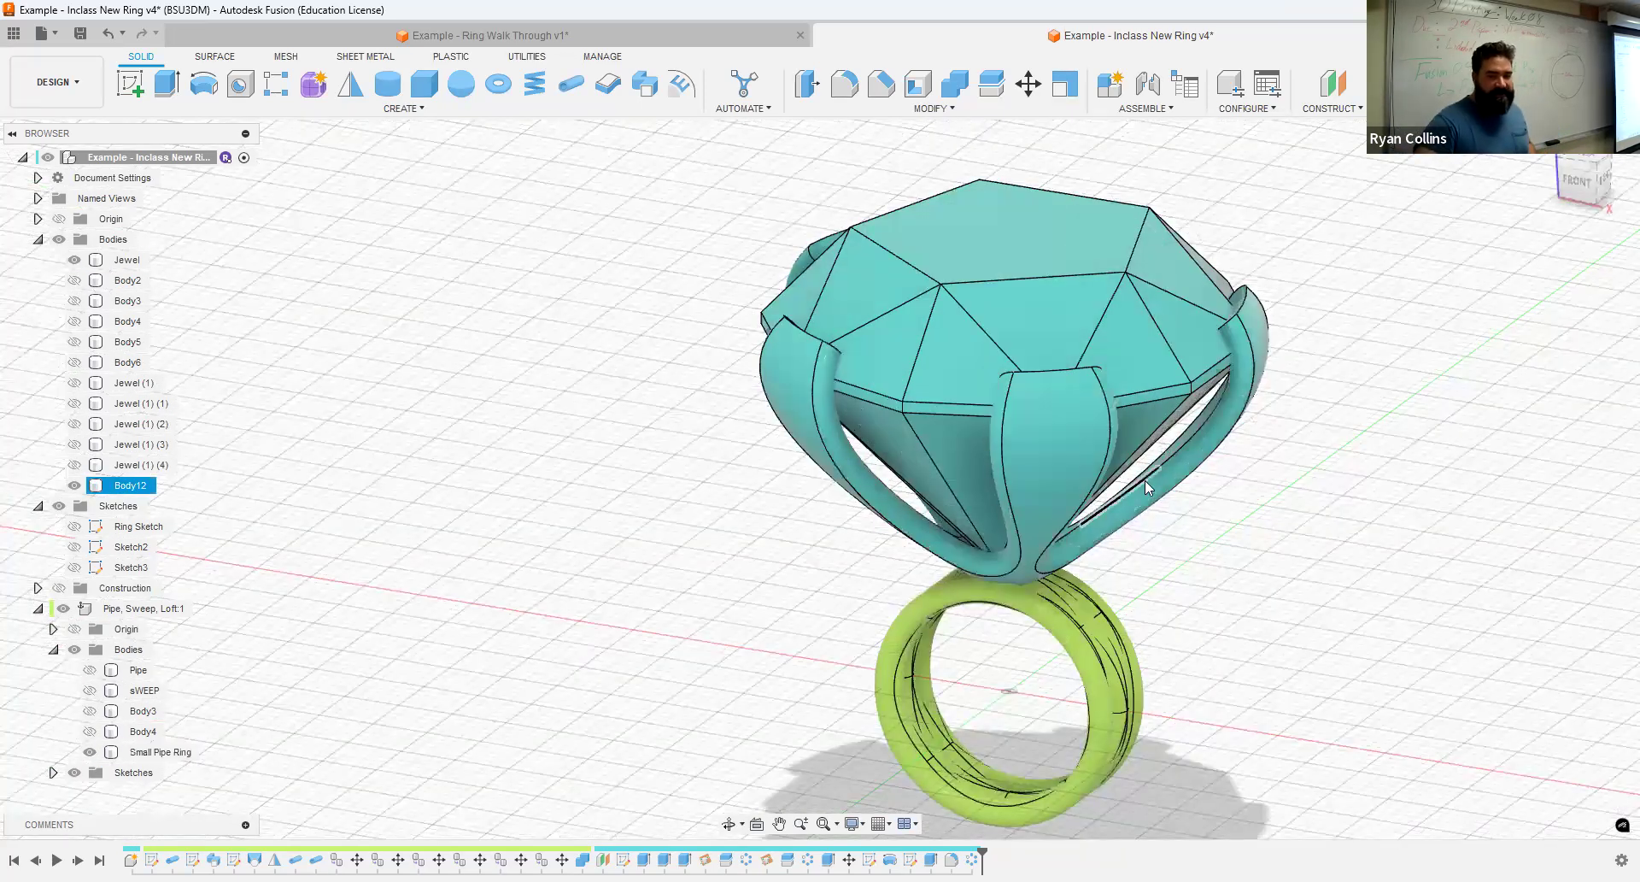
scroll(1179, 385, "up", 5)
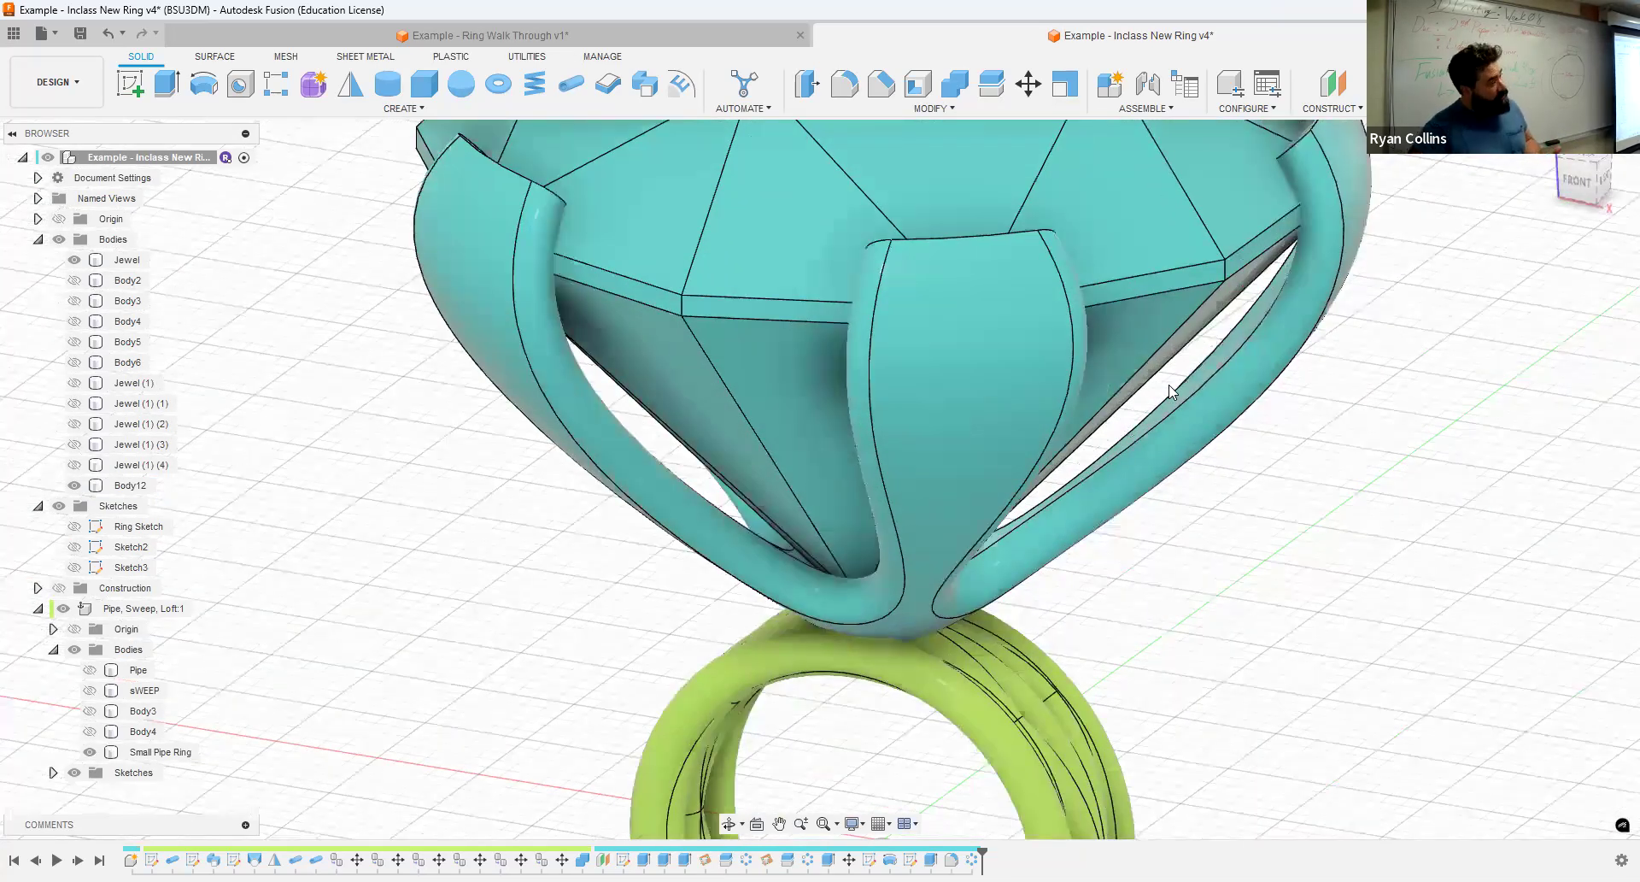
scroll(1320, 523, "down", 2)
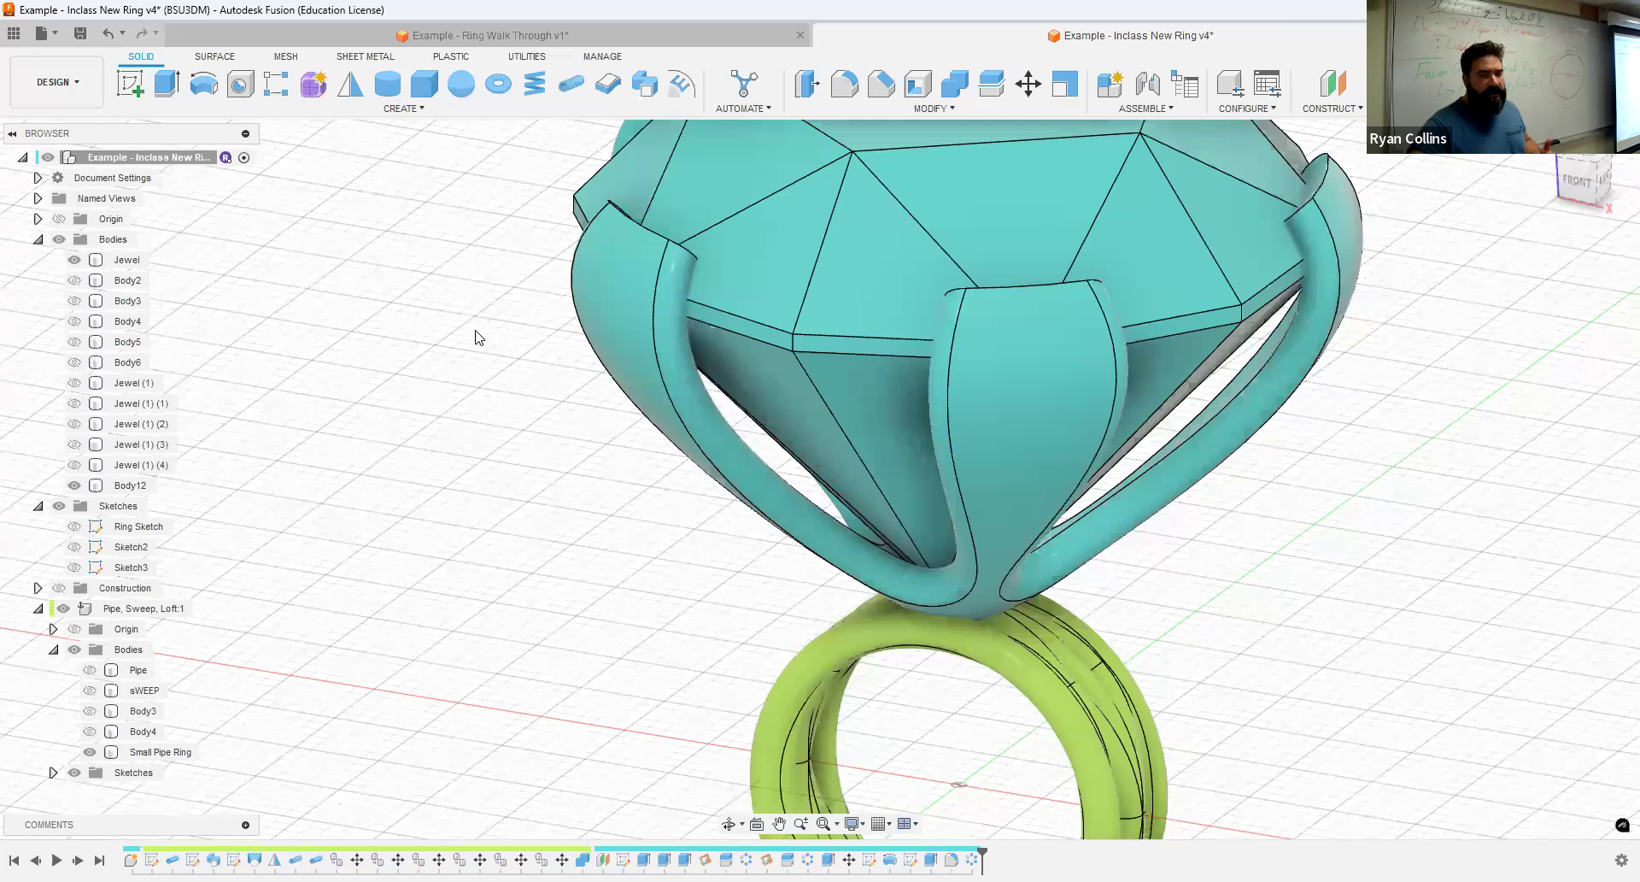
scroll(478, 402, "down", 3)
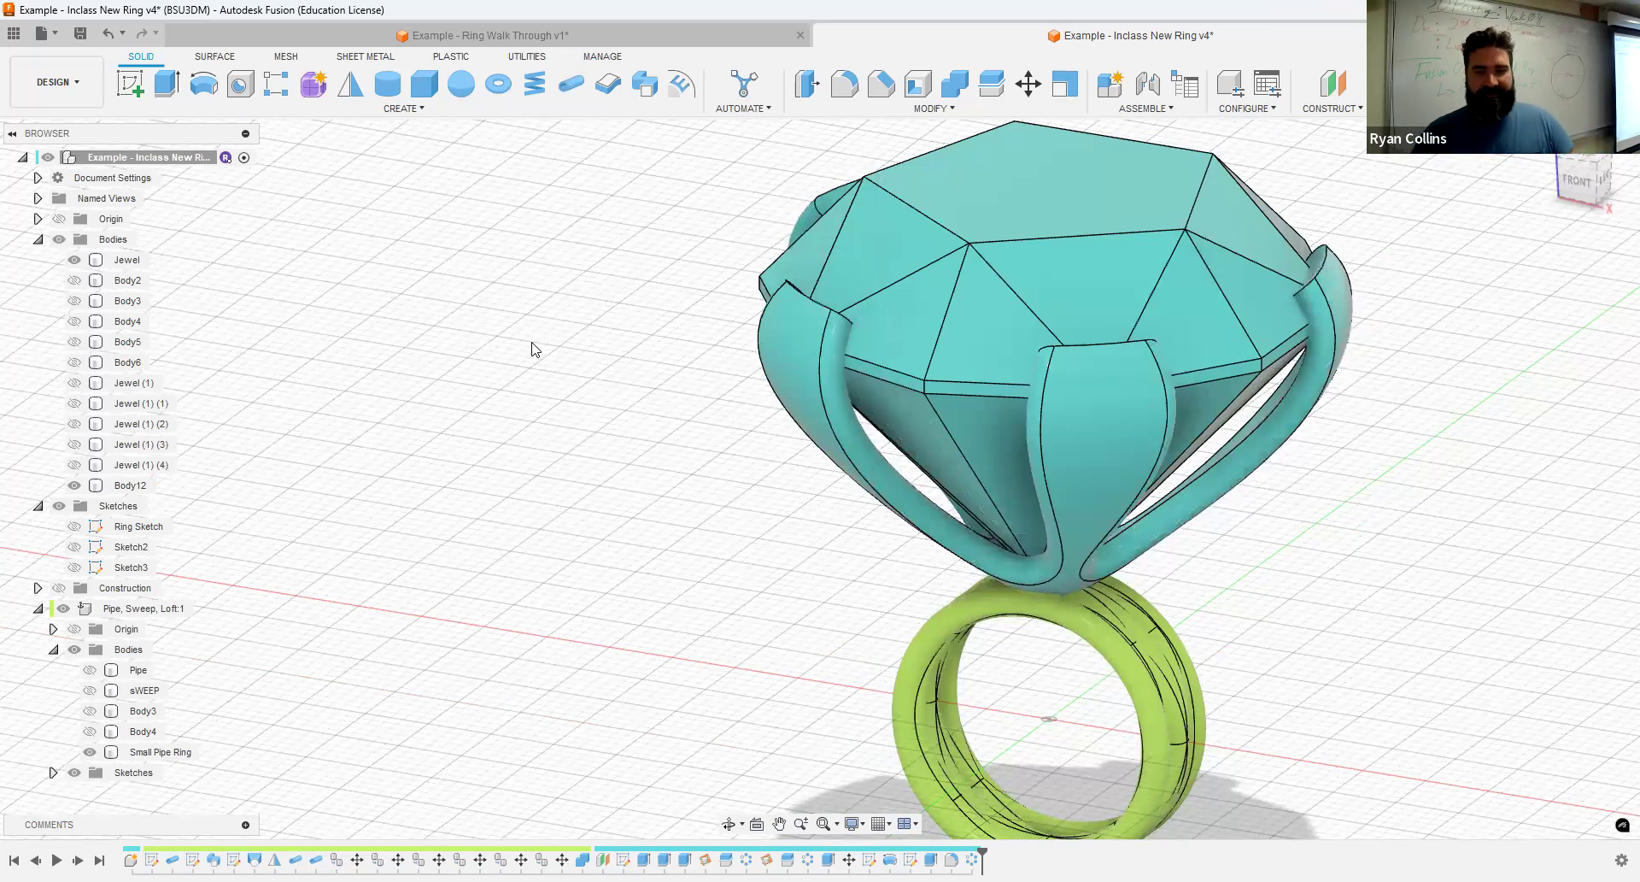
- Save the design with the version description "Fitting"
key("ctrl+s")
type("Fitting")
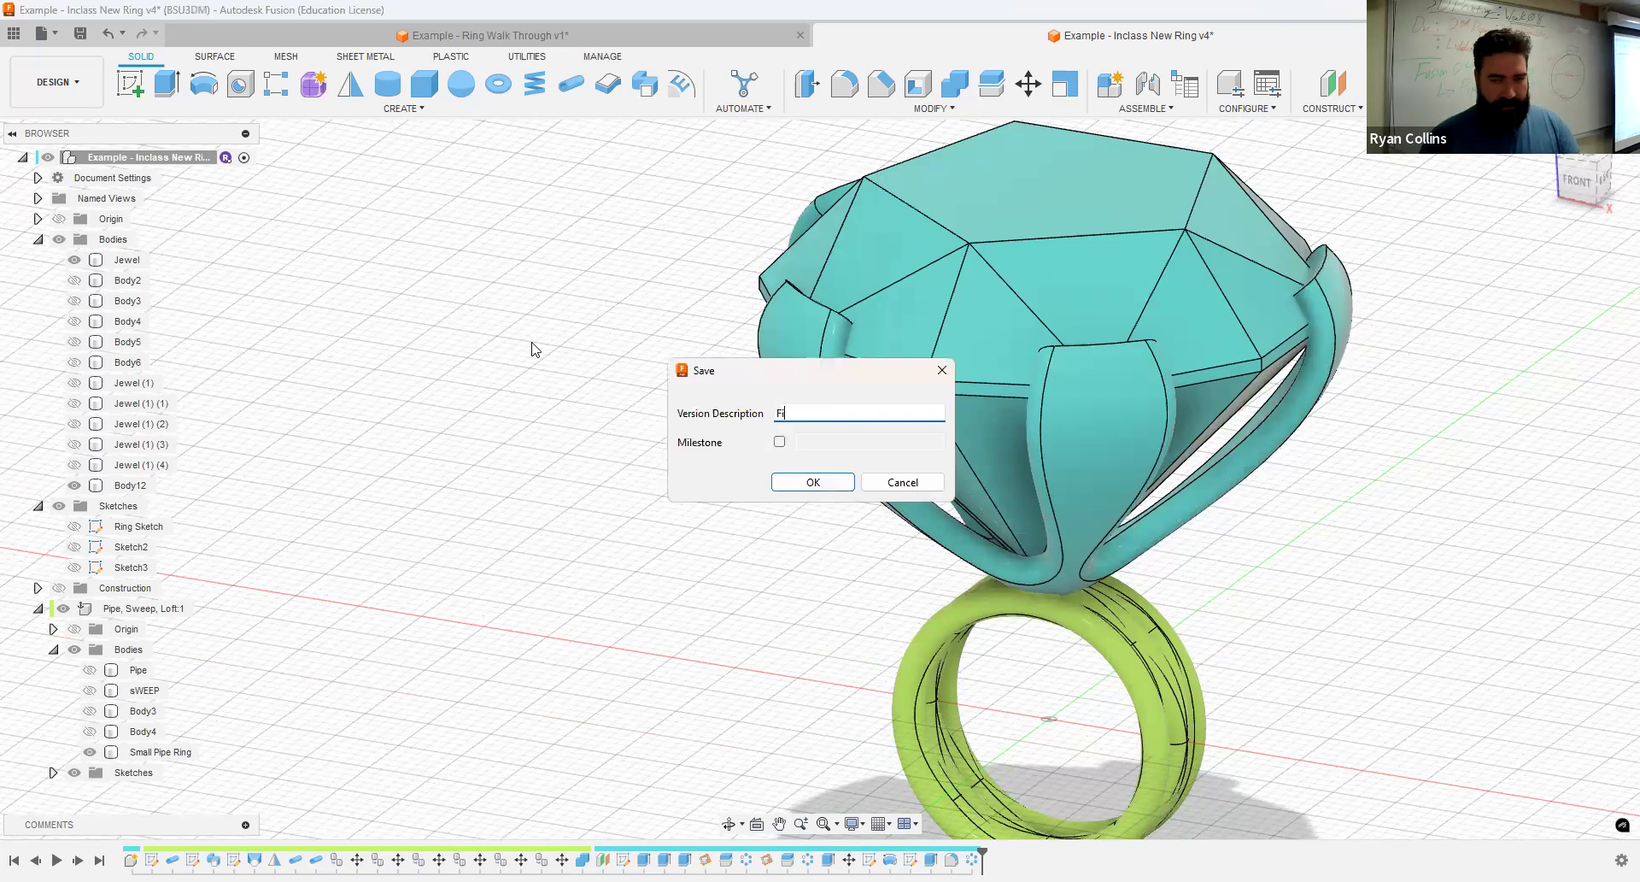
key("Return")
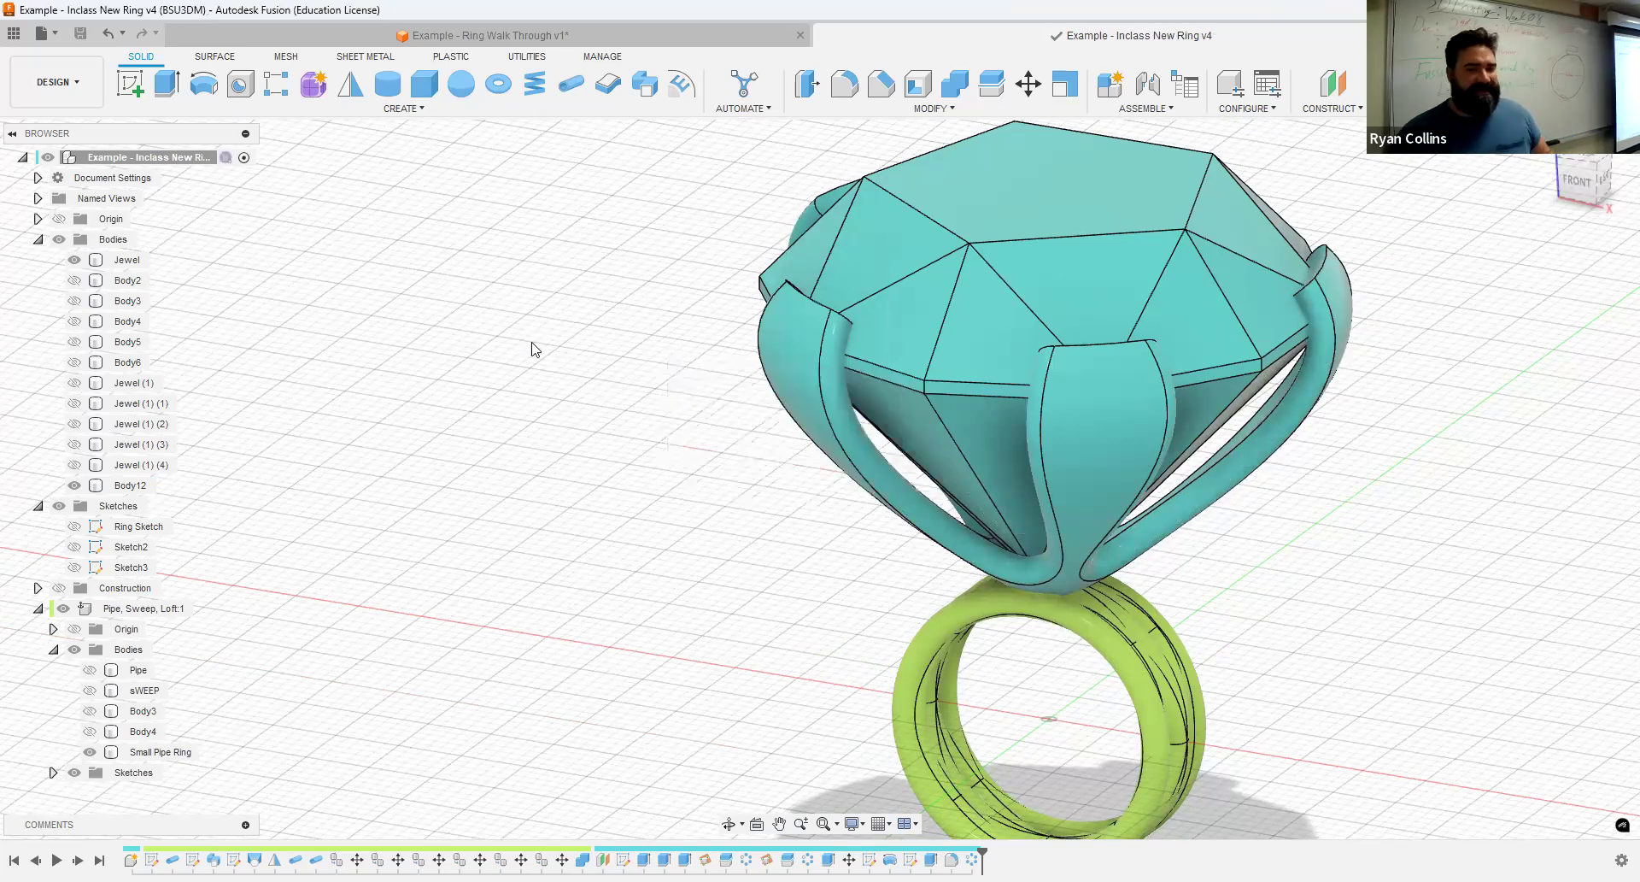
- Combine the prong setting as target with the Jewel as tool body, using Join and keeping the tools
left_click(966, 94)
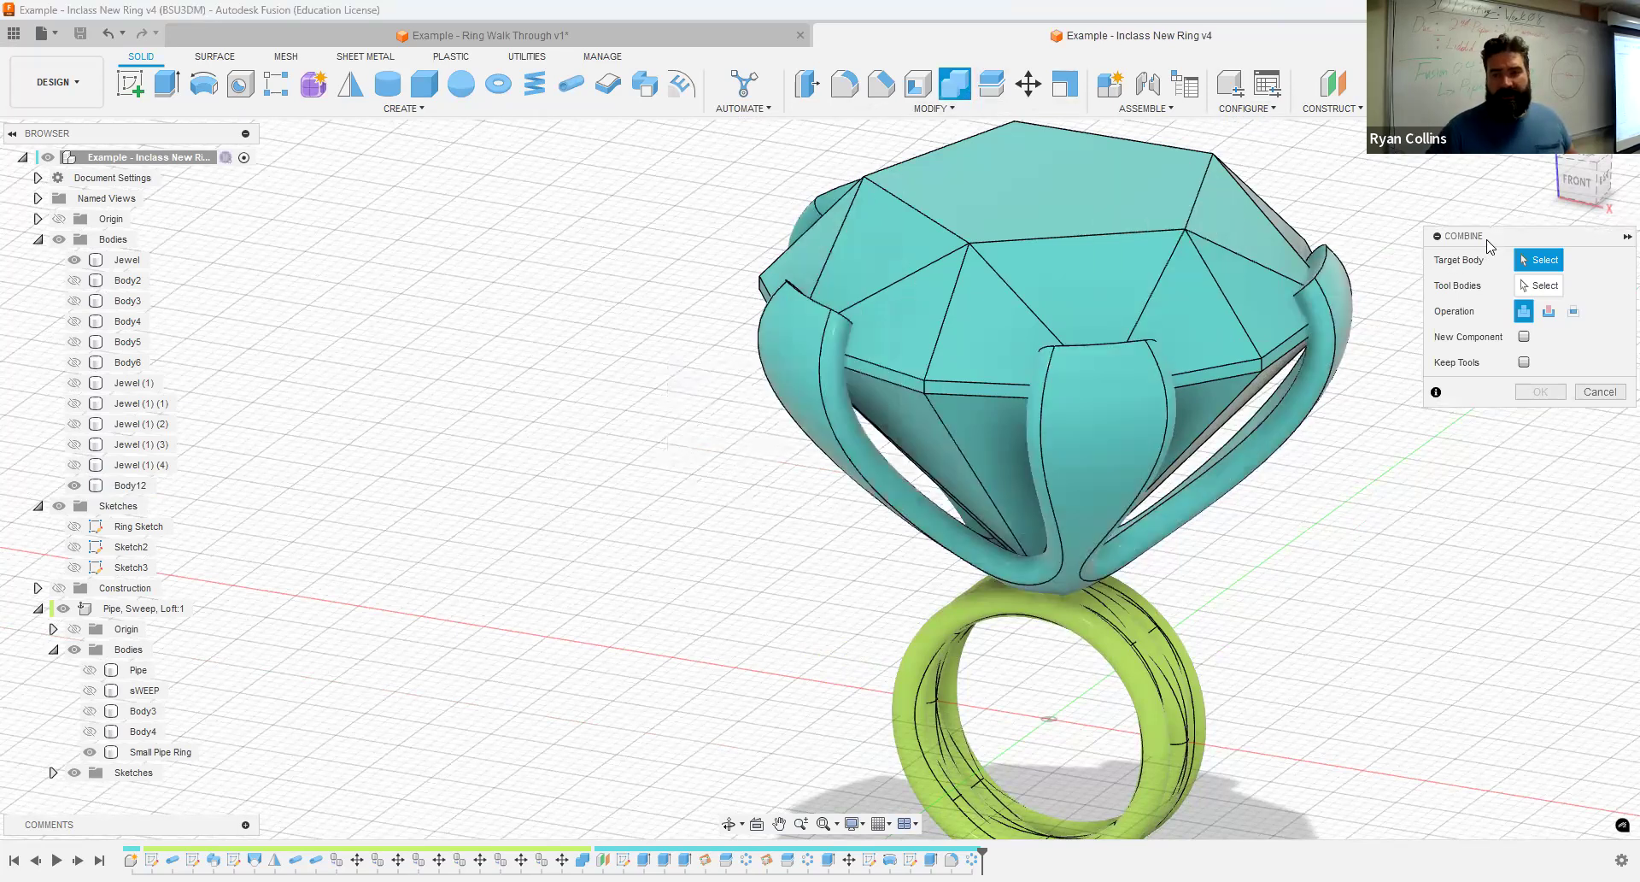
left_click(1096, 474)
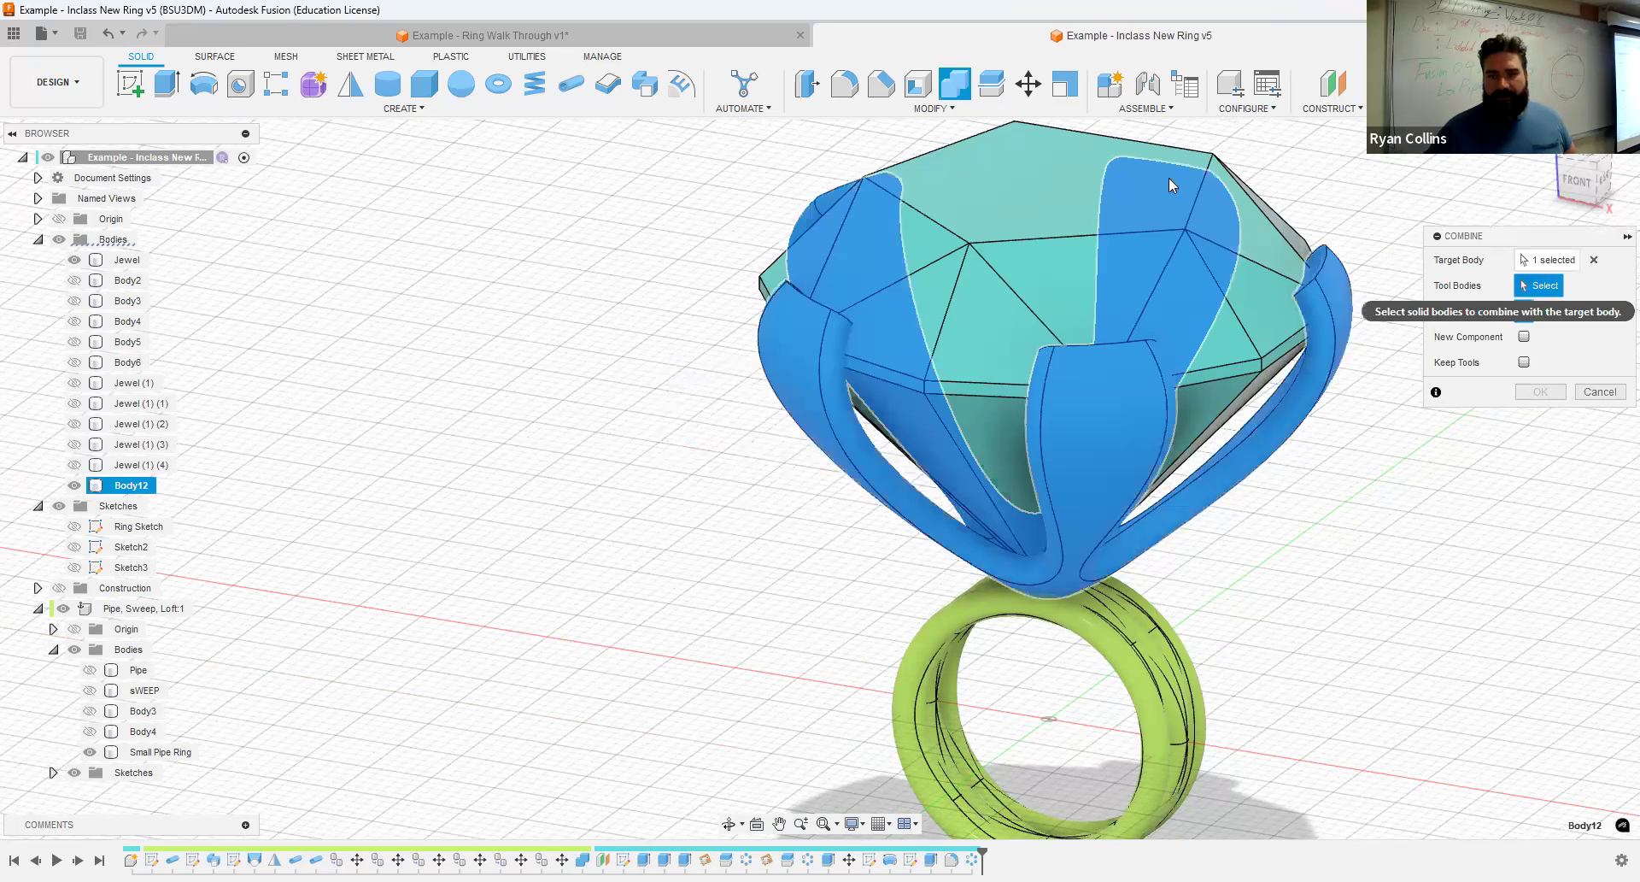
left_click(1072, 143)
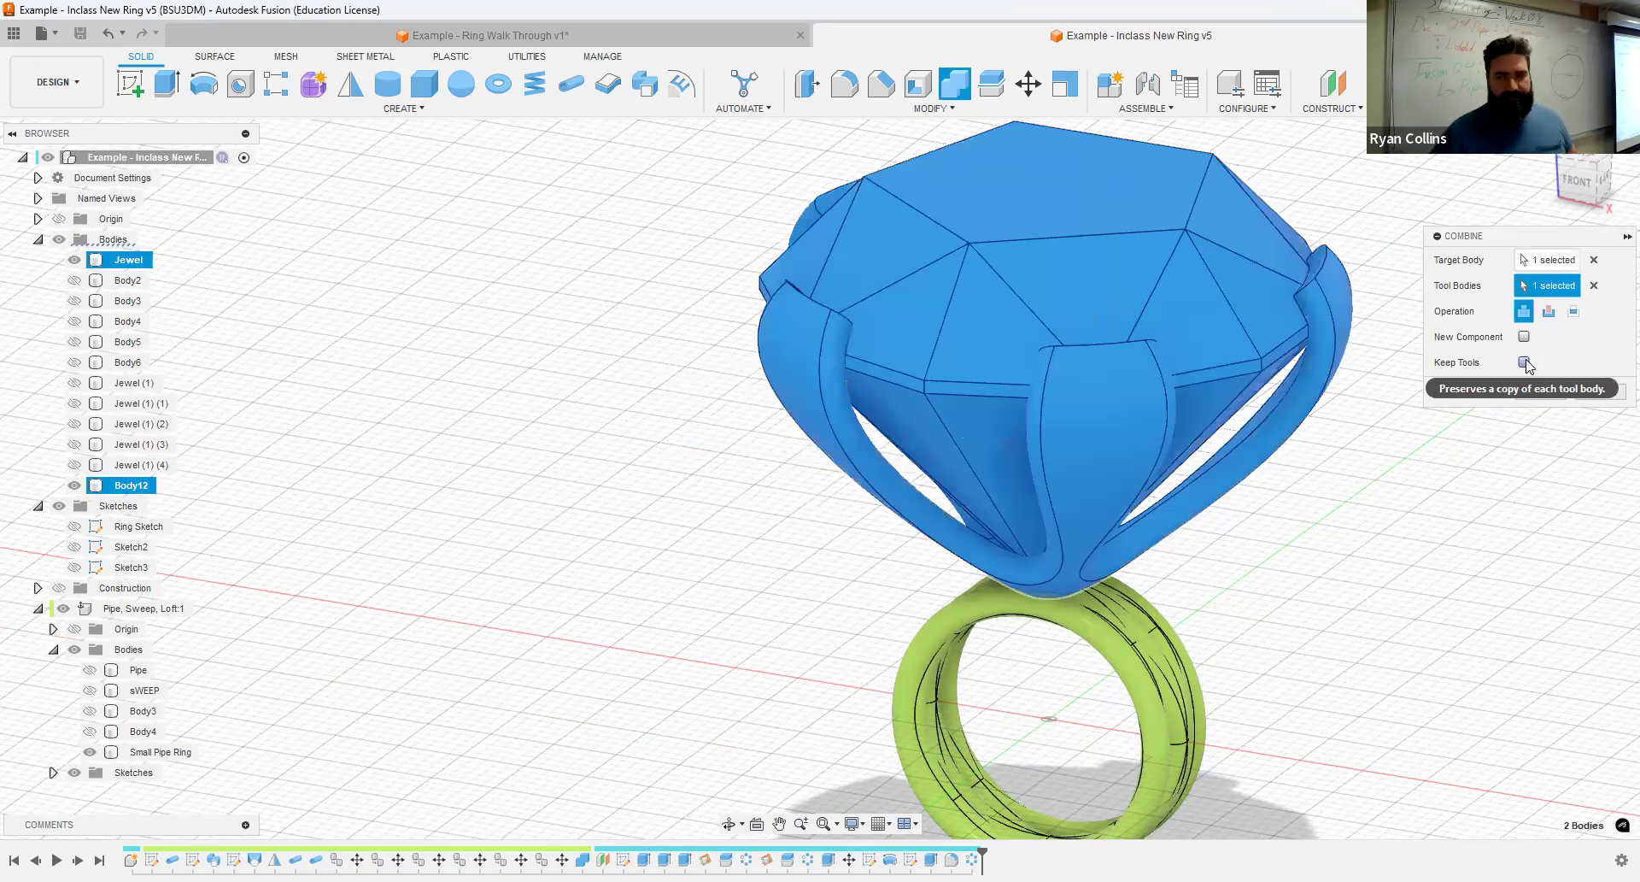
left_click(1524, 362)
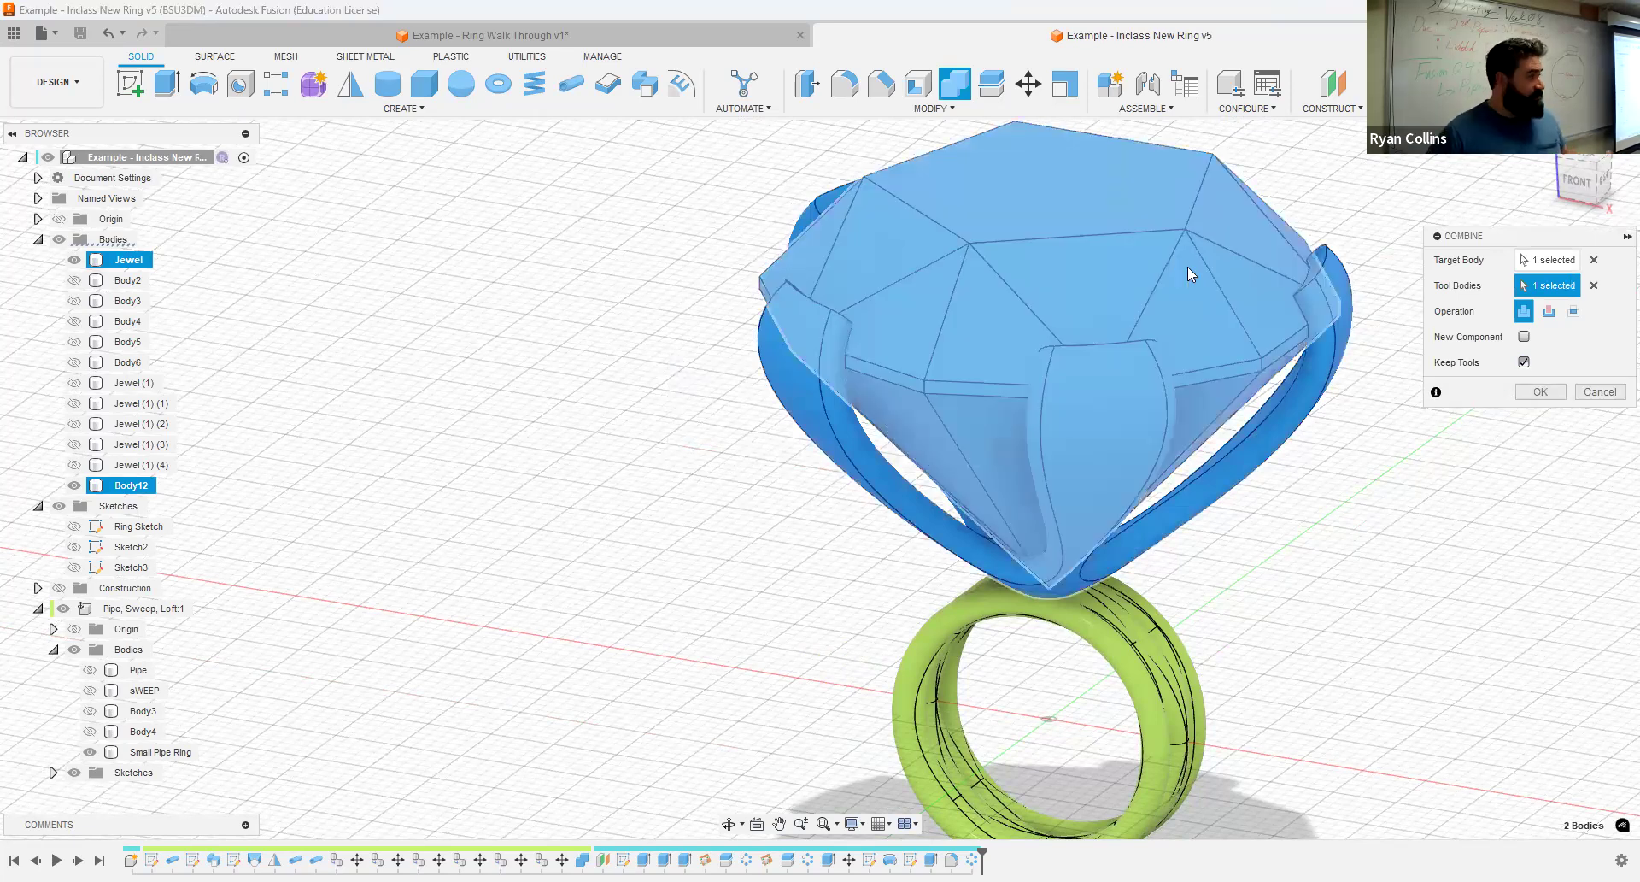
left_click(1542, 392)
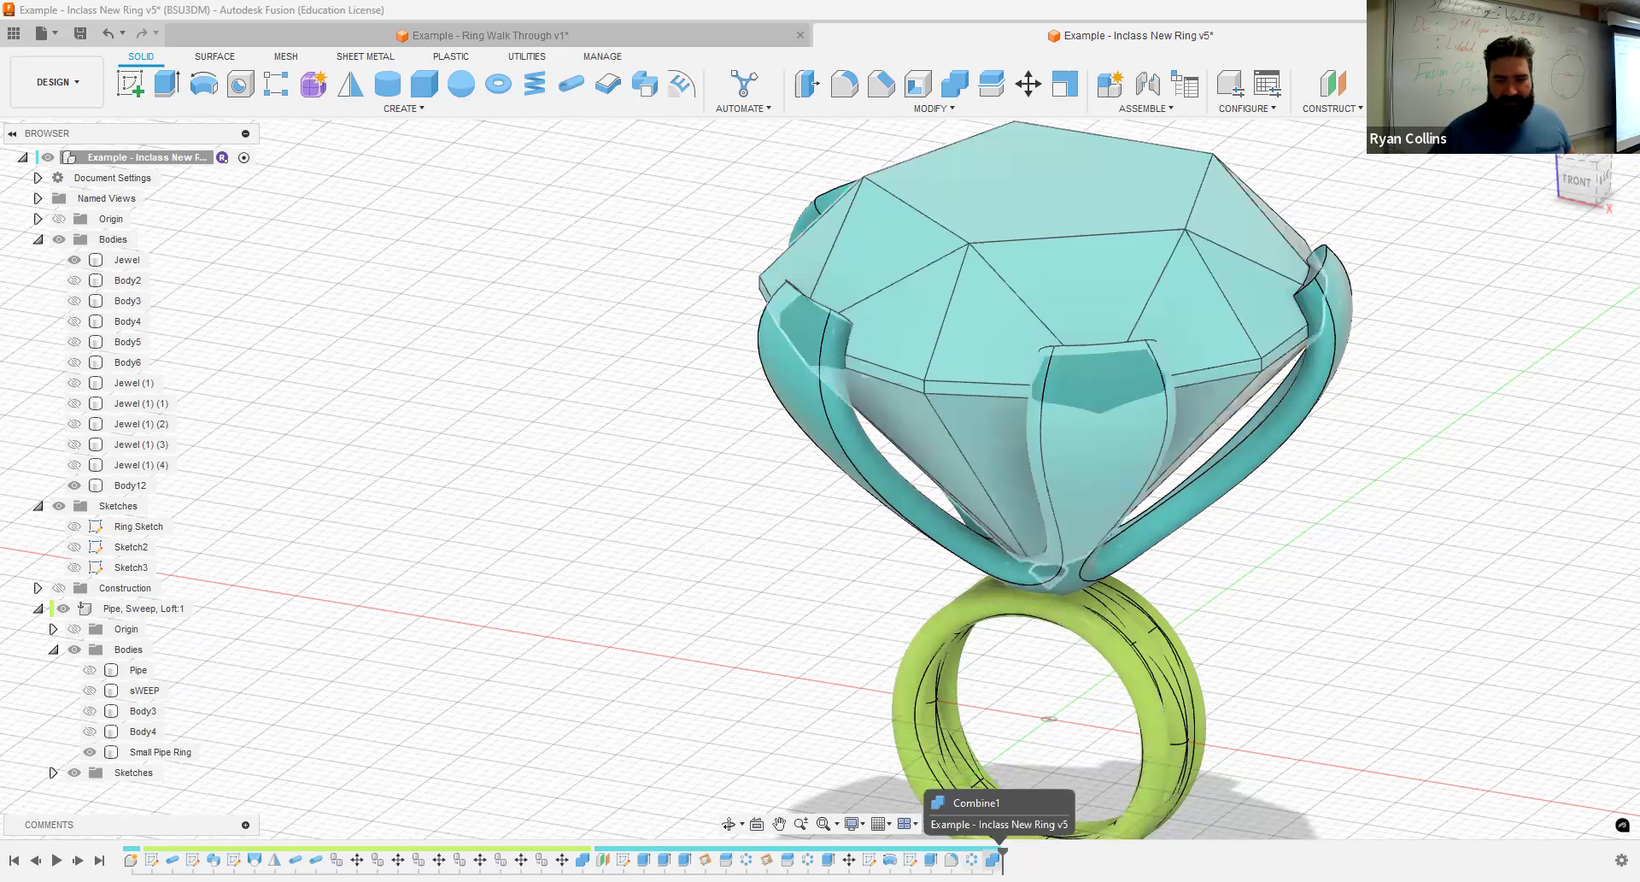
- Edit the last Combine feature to use the prong setting as target, the Jewel as tool, Cut as operation, and keep the tools
right_click(991, 858)
left_click(1515, 508)
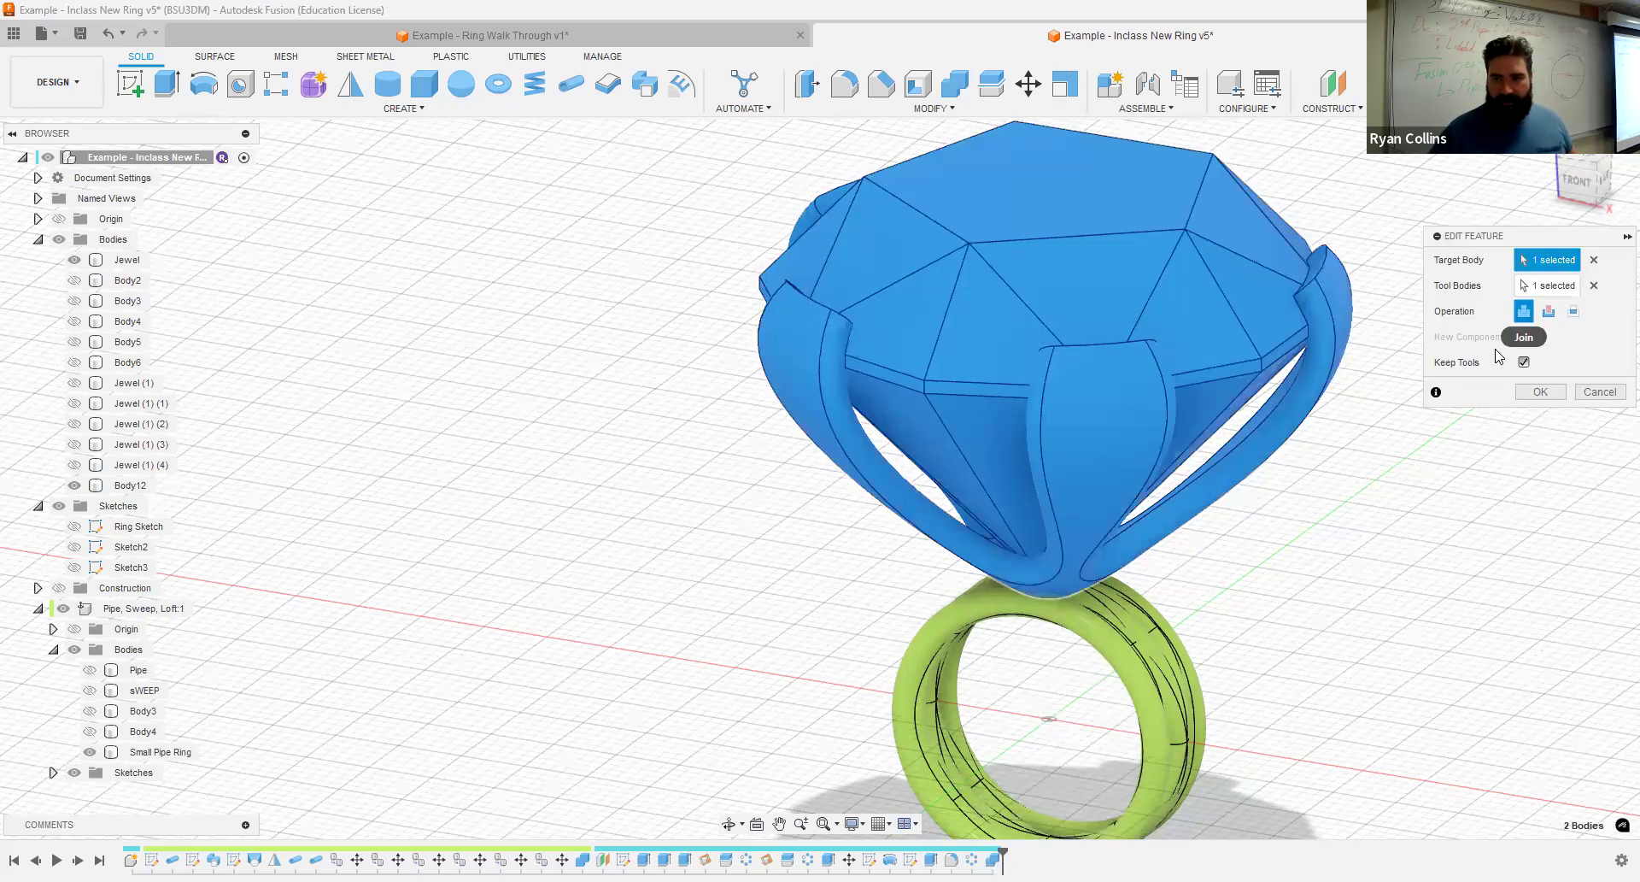
left_click(1522, 285)
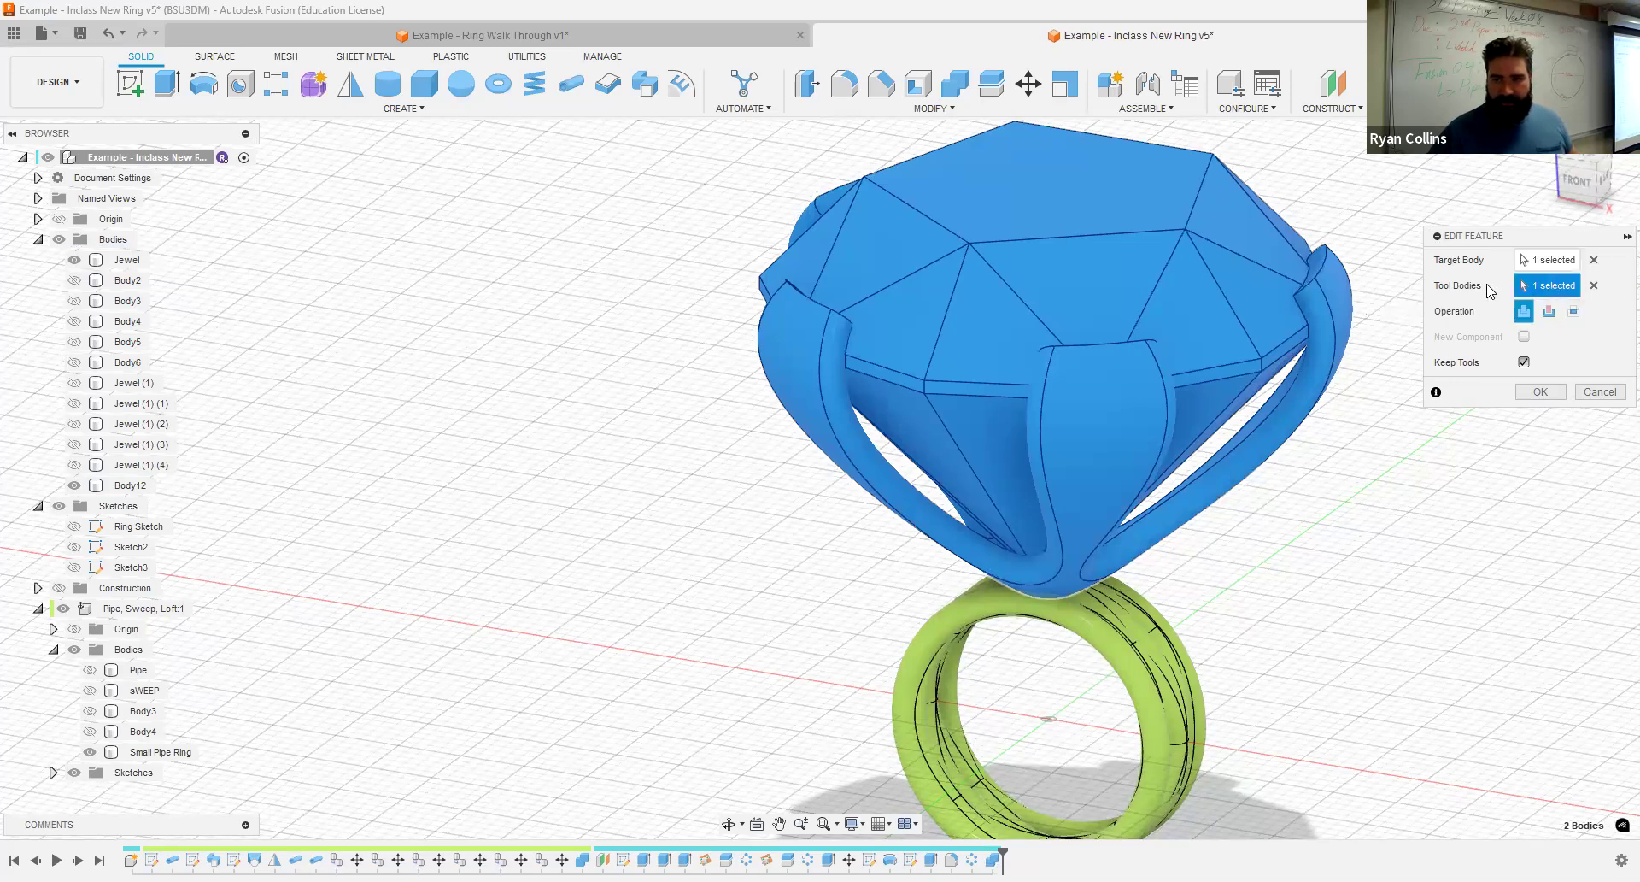
left_click(1398, 459)
left_click(1594, 261)
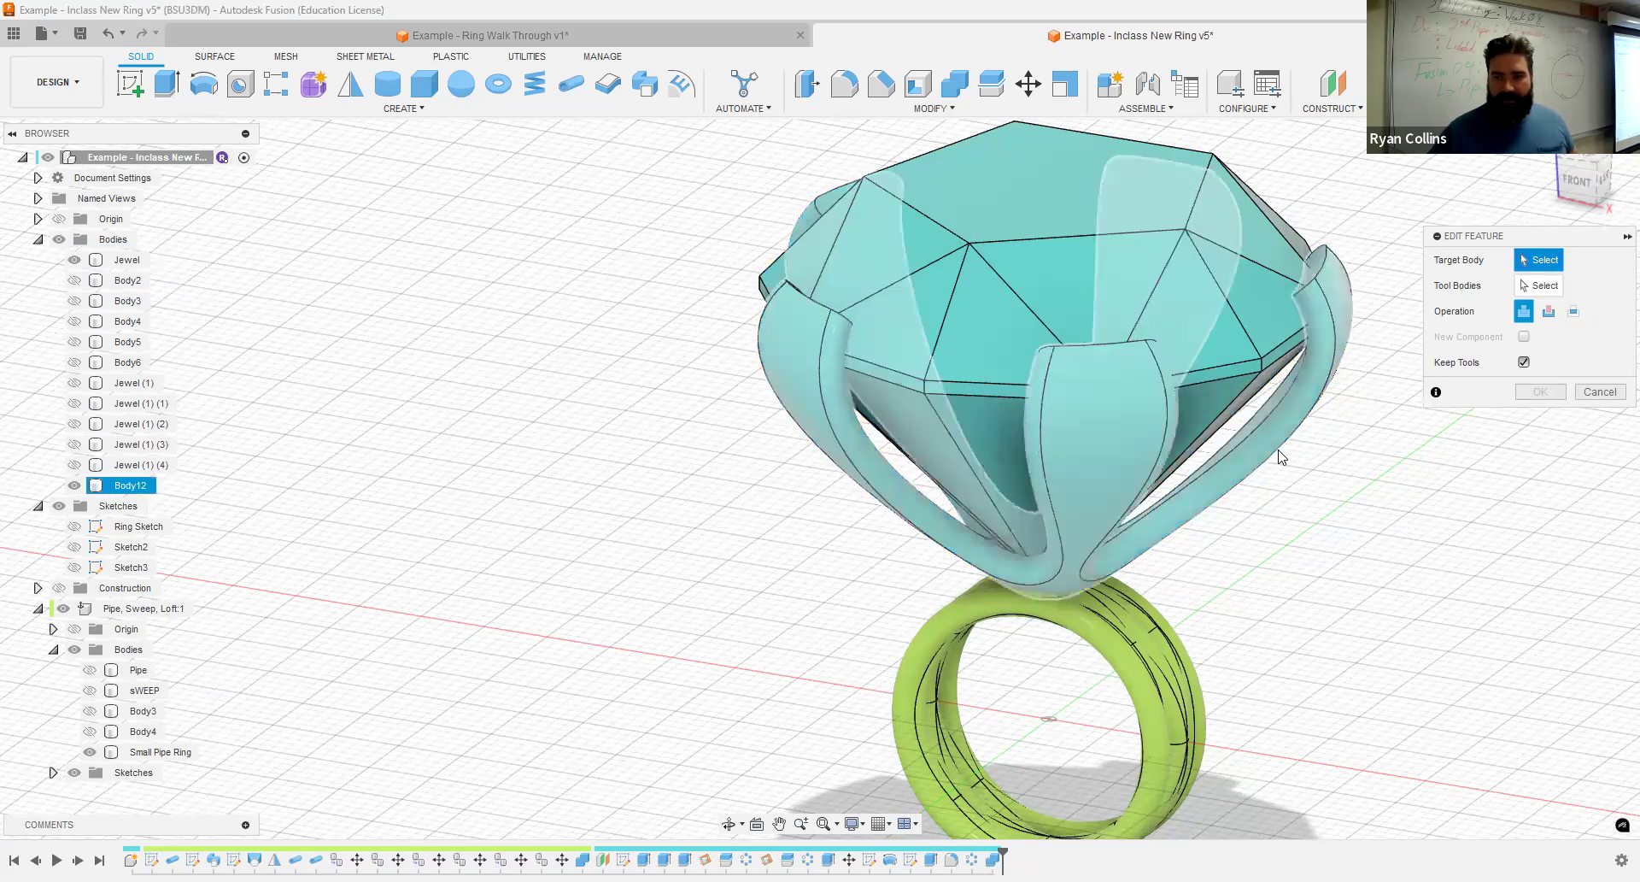
left_click(1029, 205)
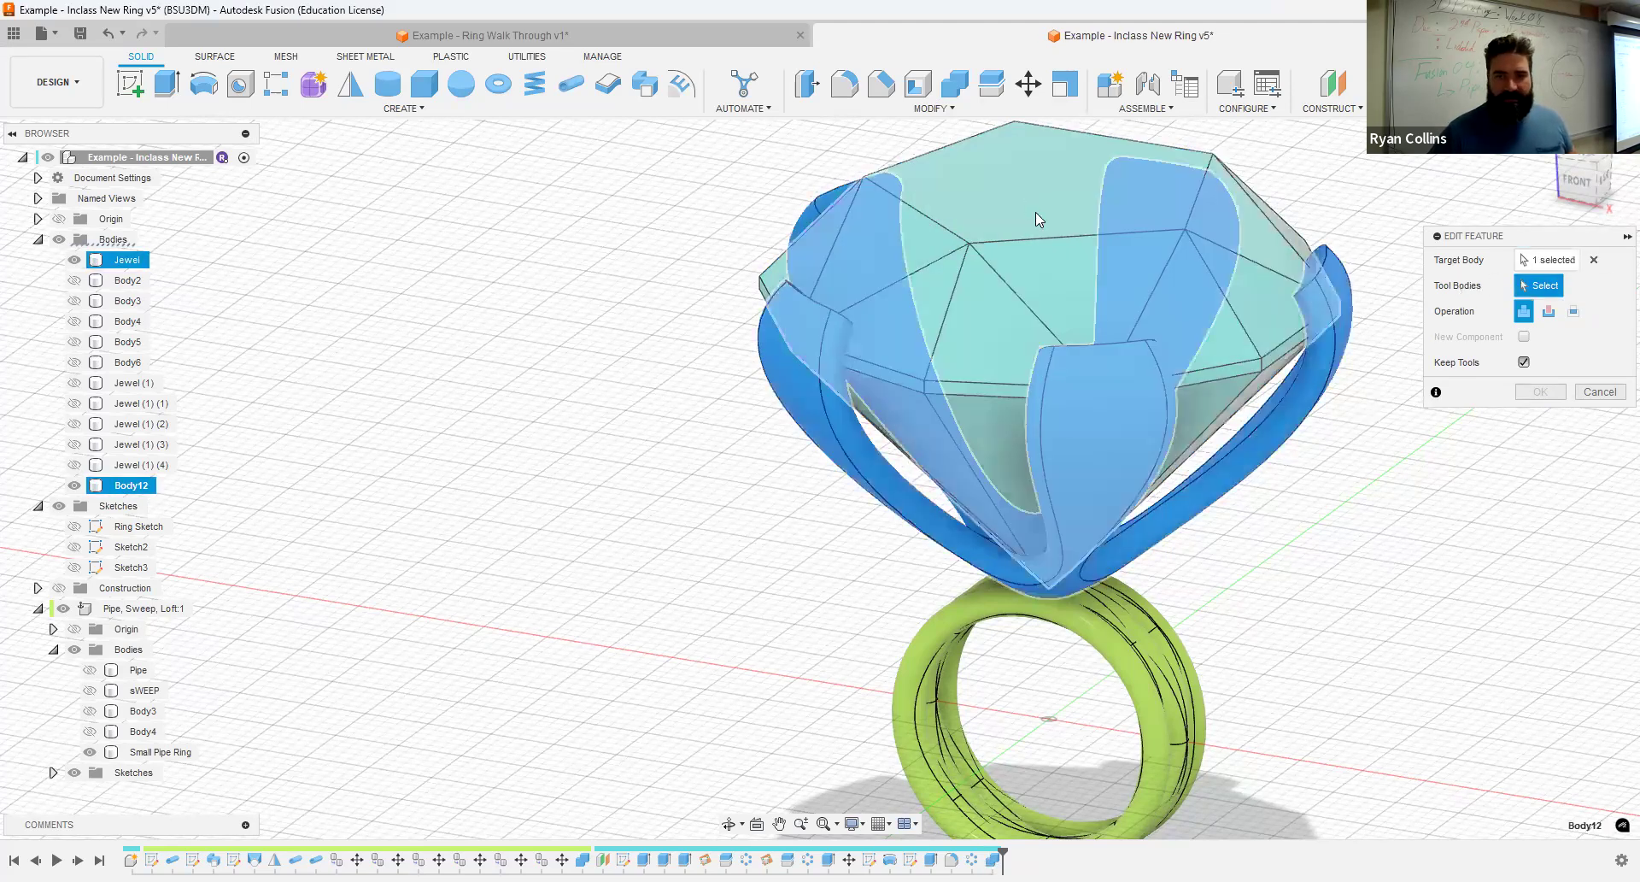
left_click(910, 333)
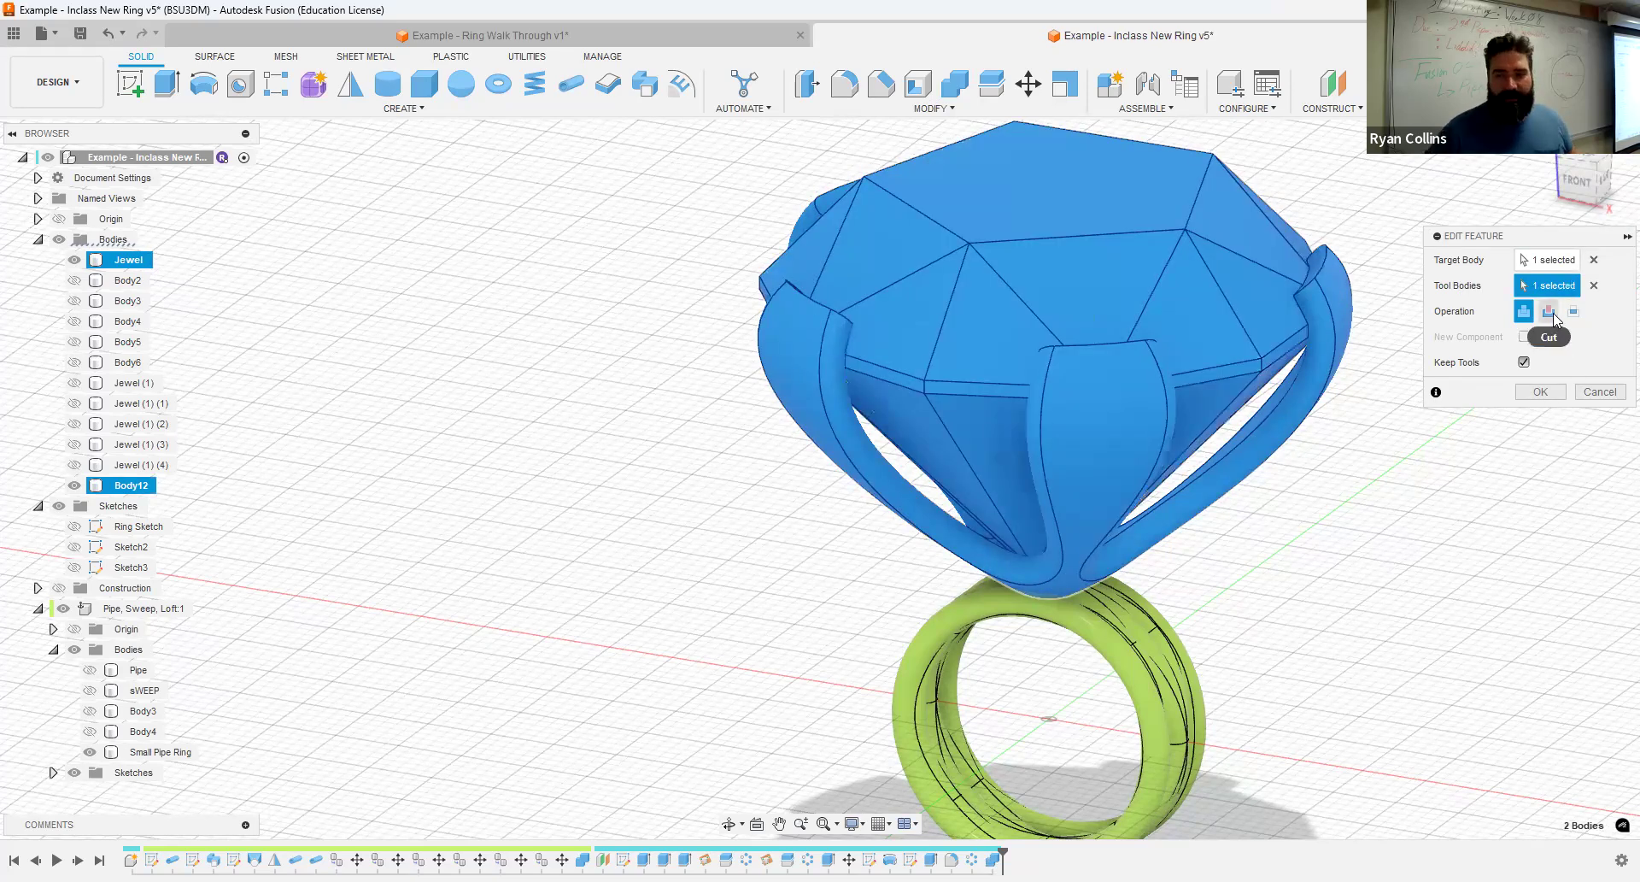
left_click(1551, 315)
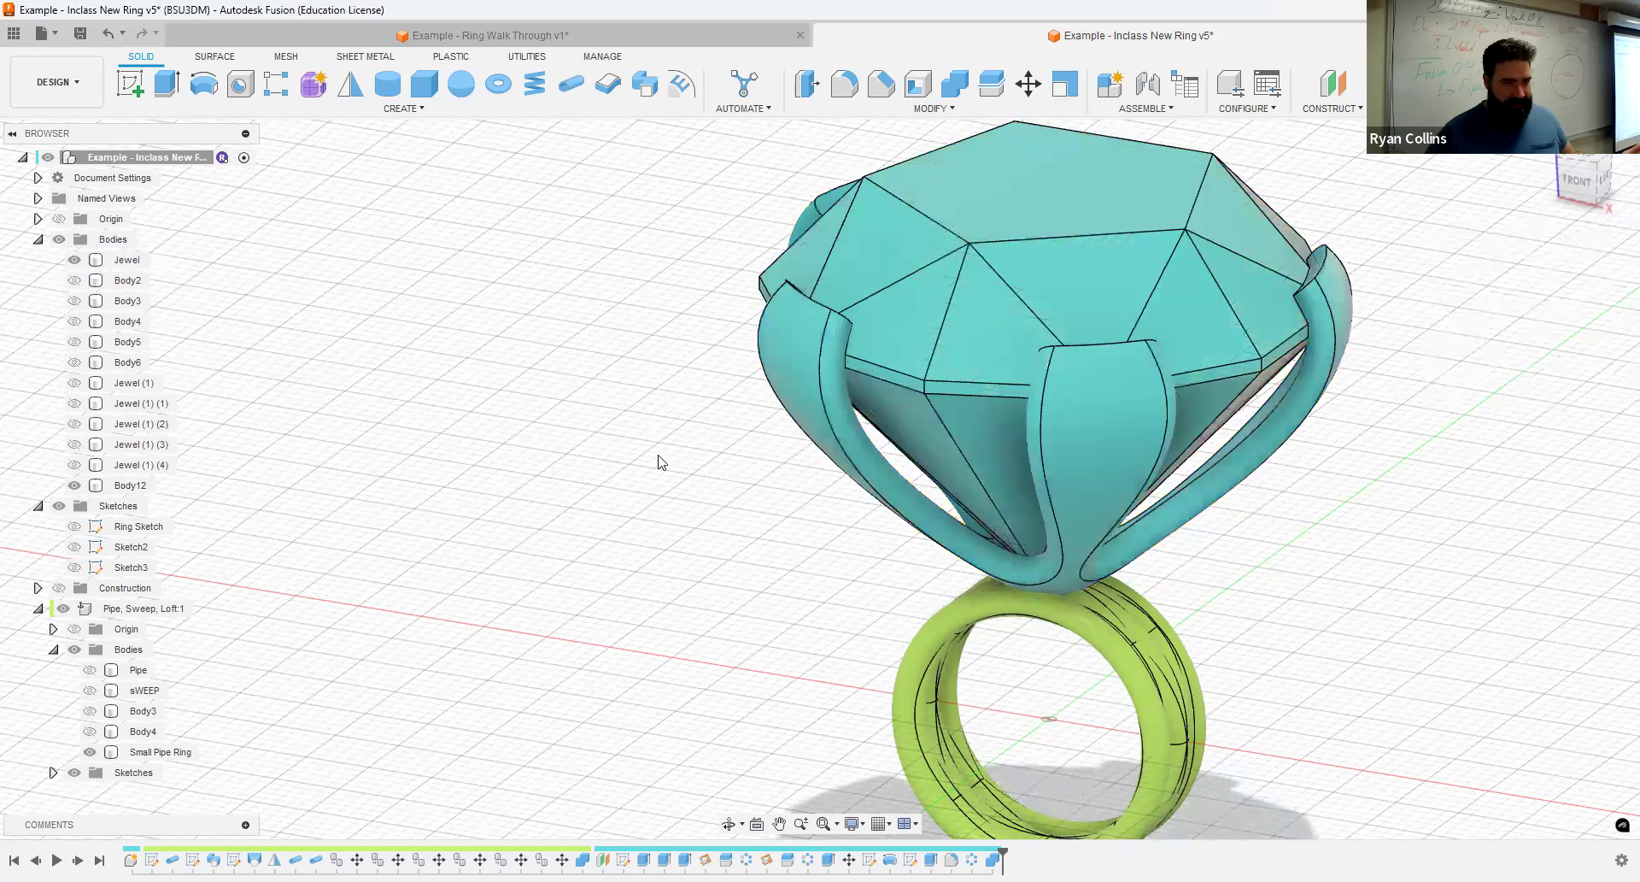
- Hide the Jewel to examine the cut seats inside the prongs, and show it again
left_click(76, 261)
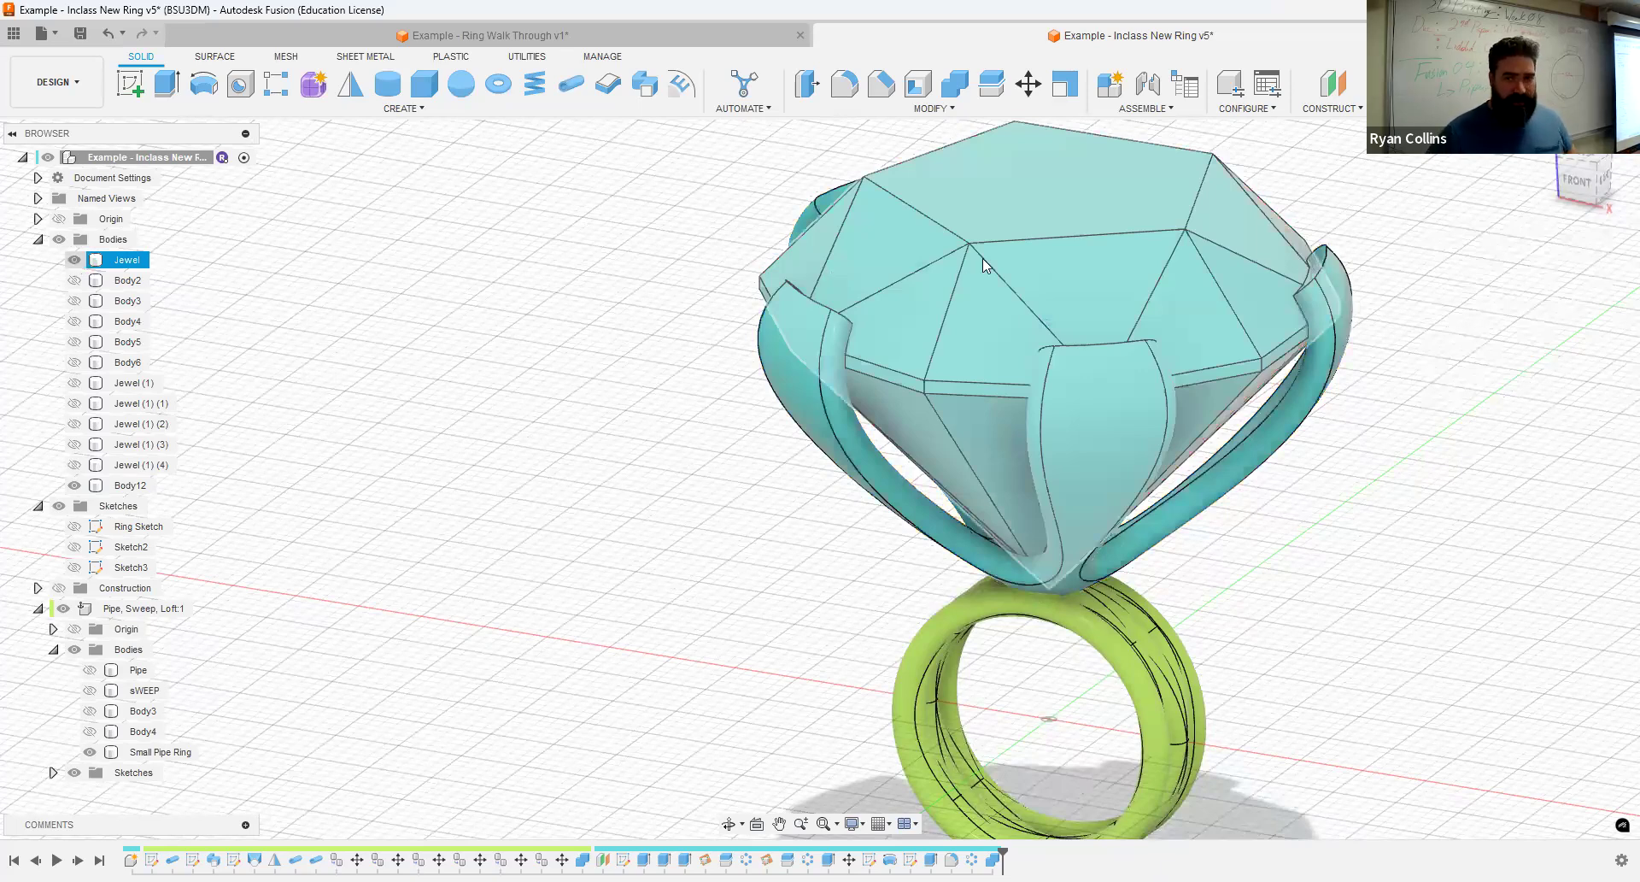
key("v")
scroll(1081, 253, "up", 3)
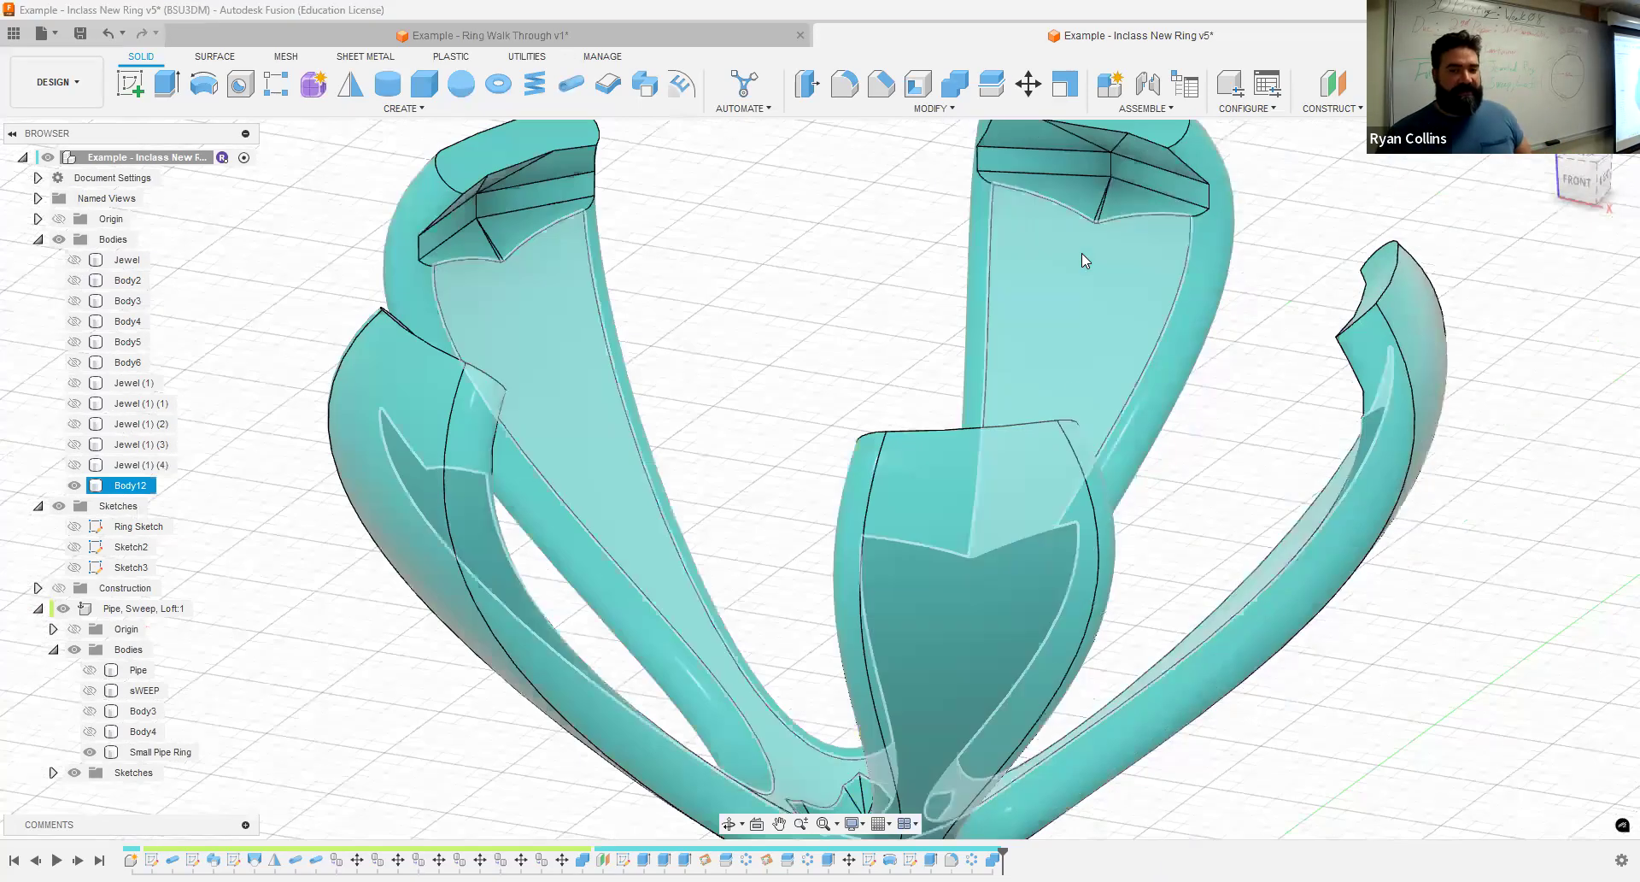
scroll(994, 405, "up", 3)
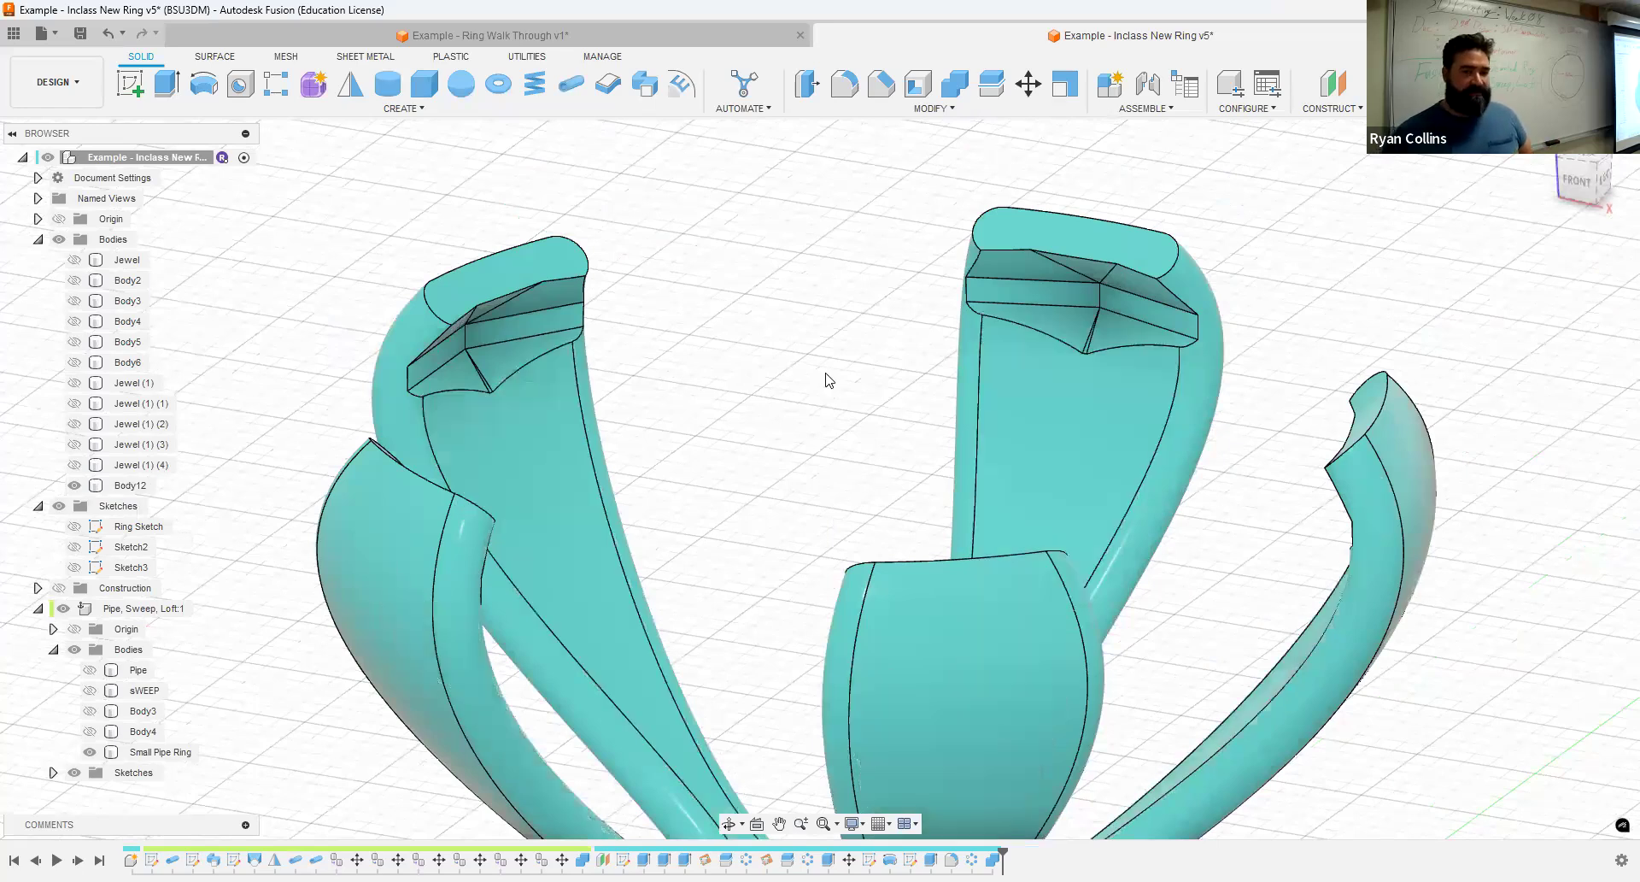
scroll(798, 425, "down", 5)
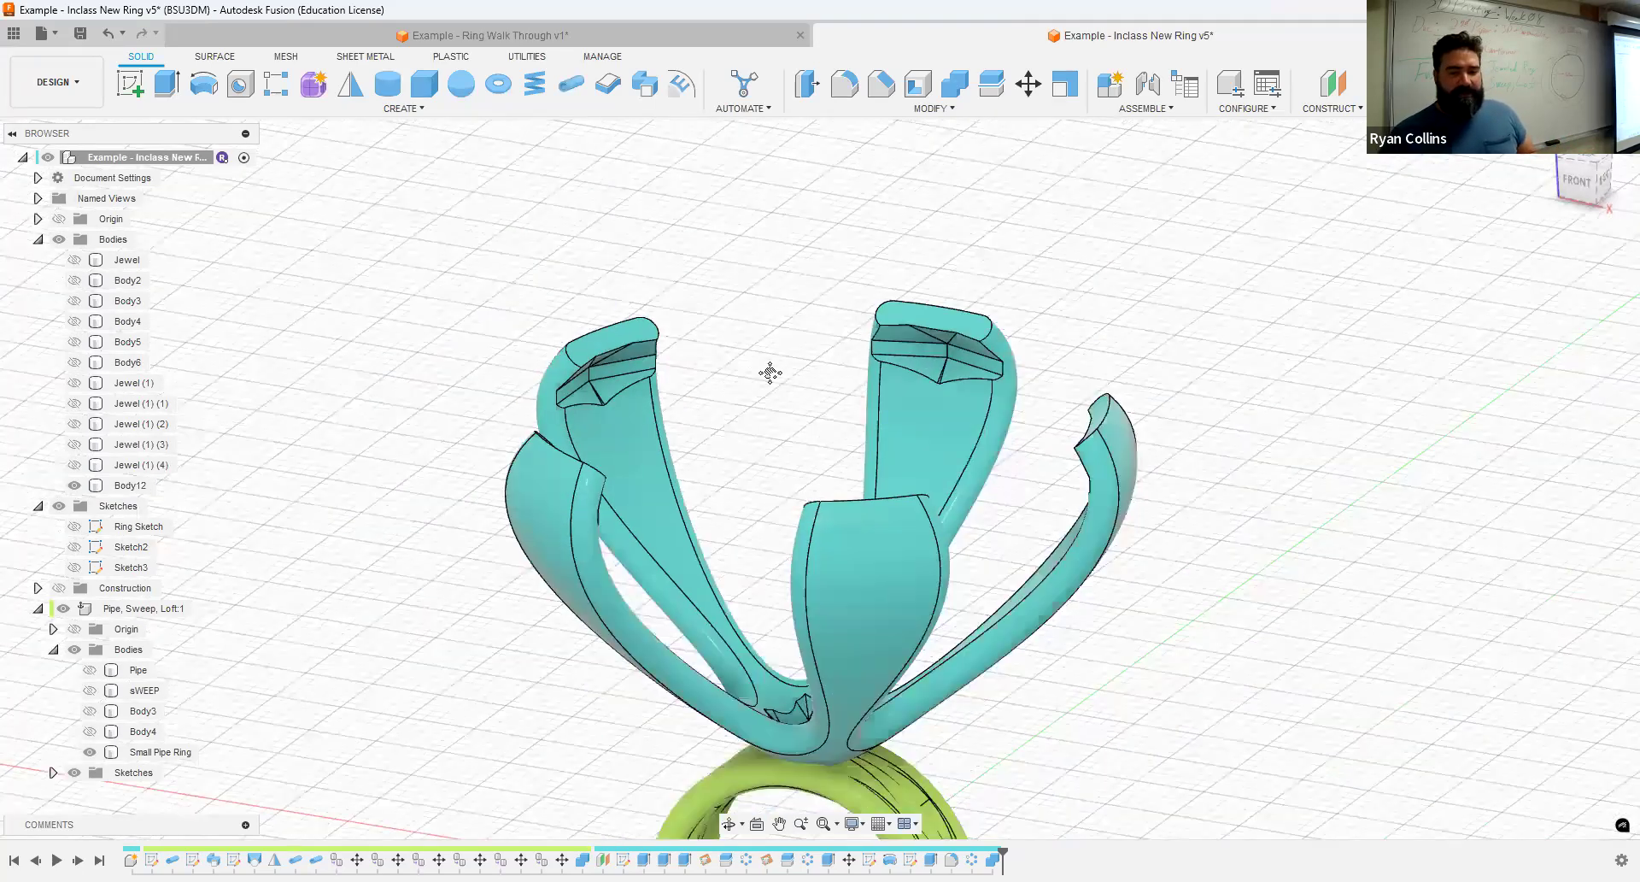
scroll(770, 373, "down", 4)
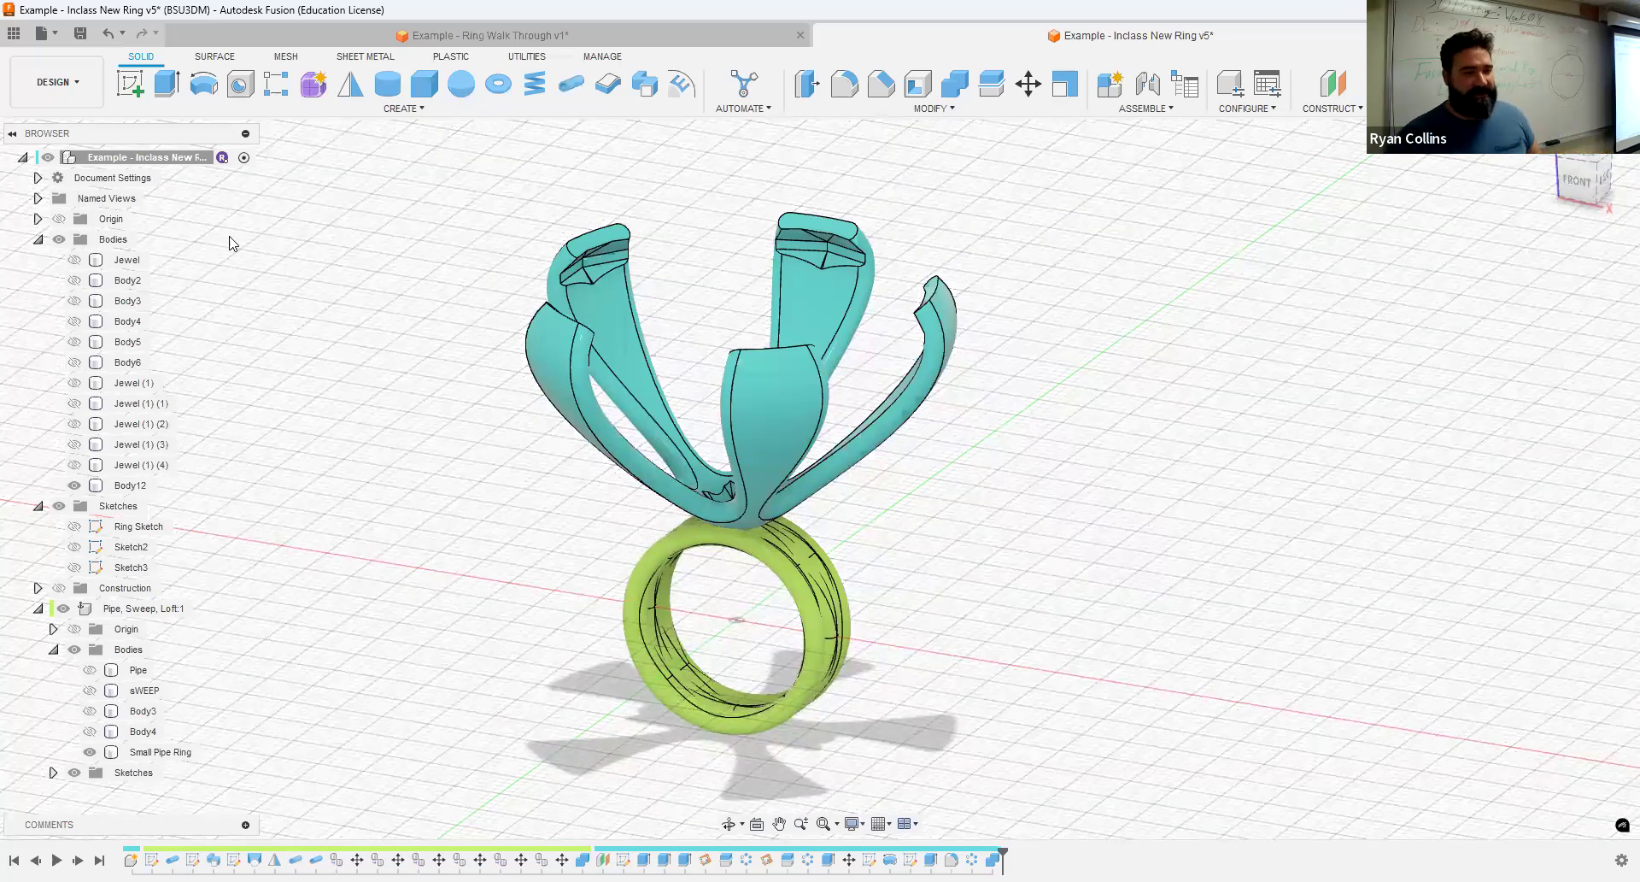
left_click(78, 262)
middle_click_drag(1152, 505, 1099, 509, "shift")
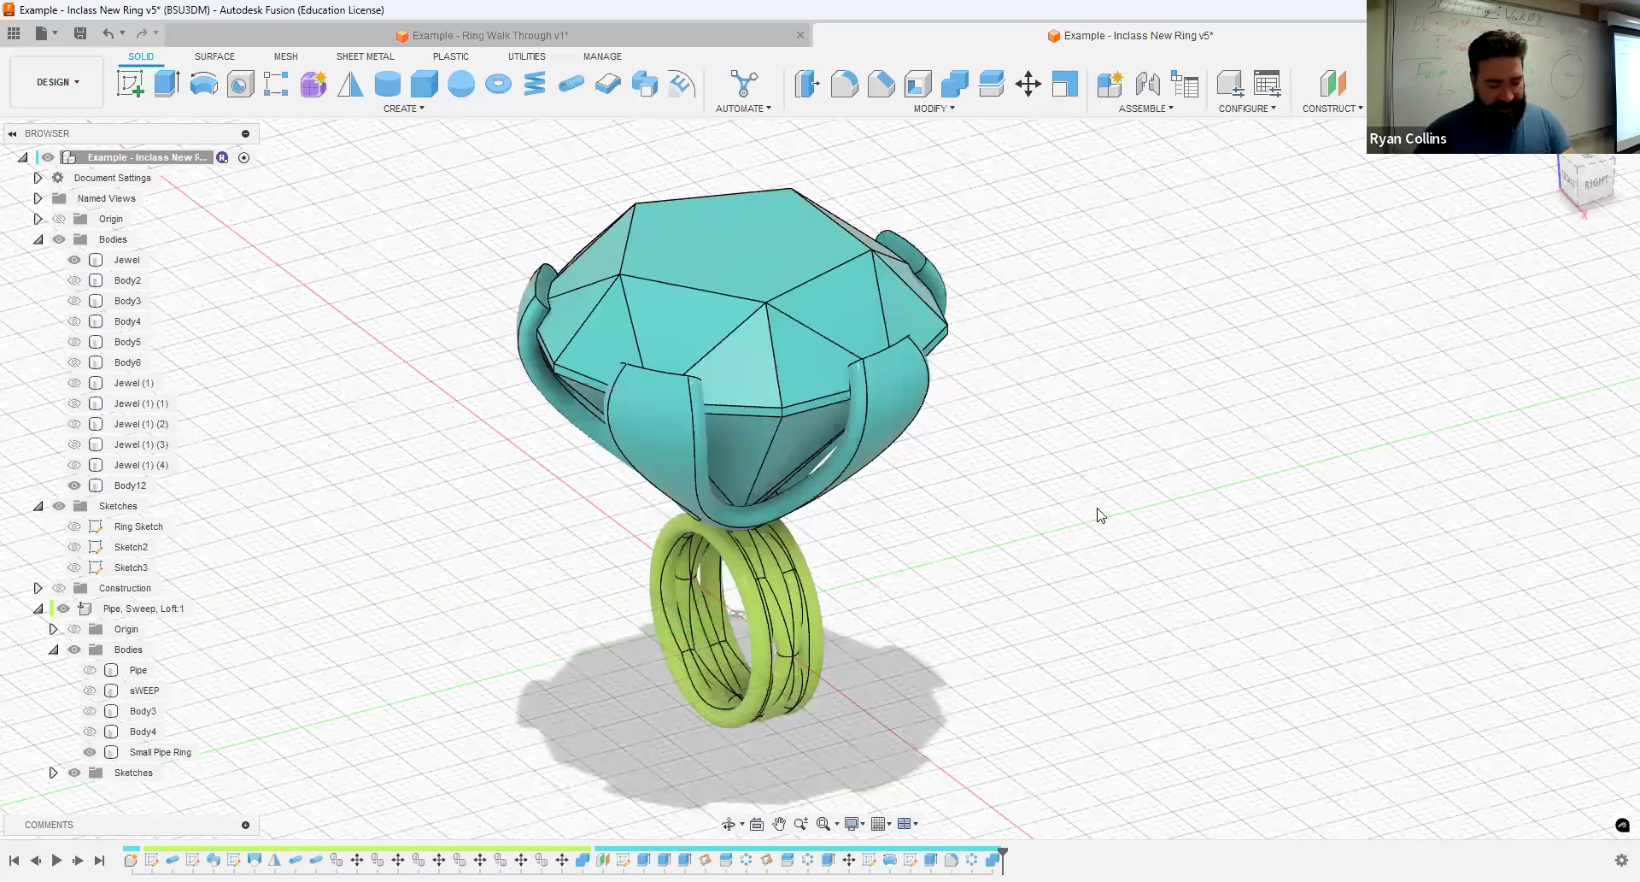
- Save the design with the version description "Cut Fitting"
key("ctrl+s")
type("Cutt")
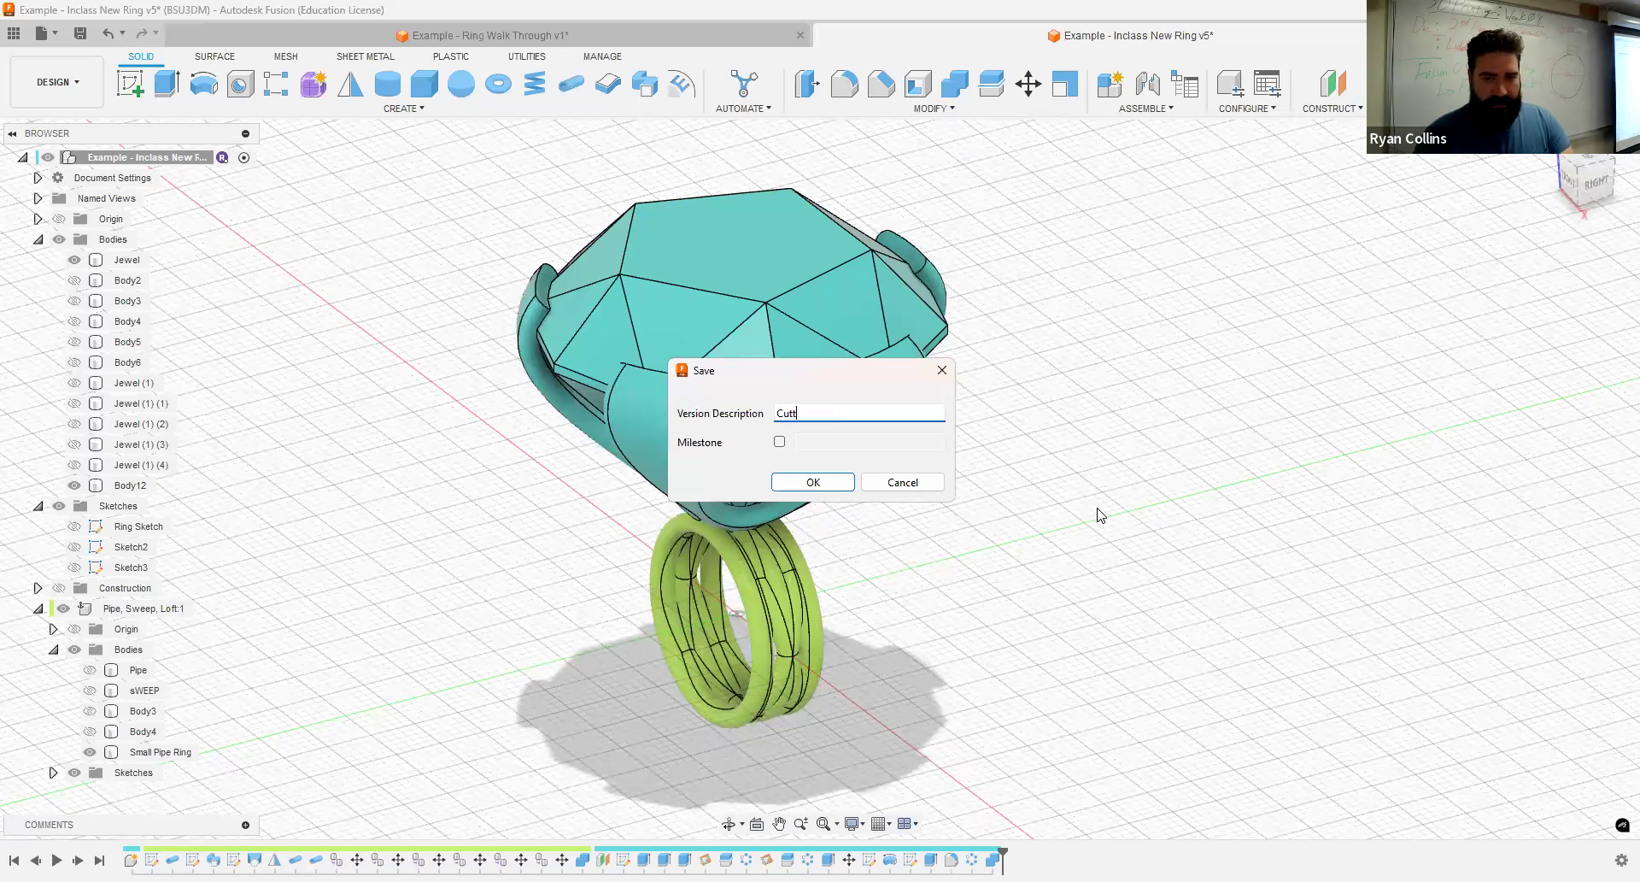
key("BackSpace")
type(" Fitting")
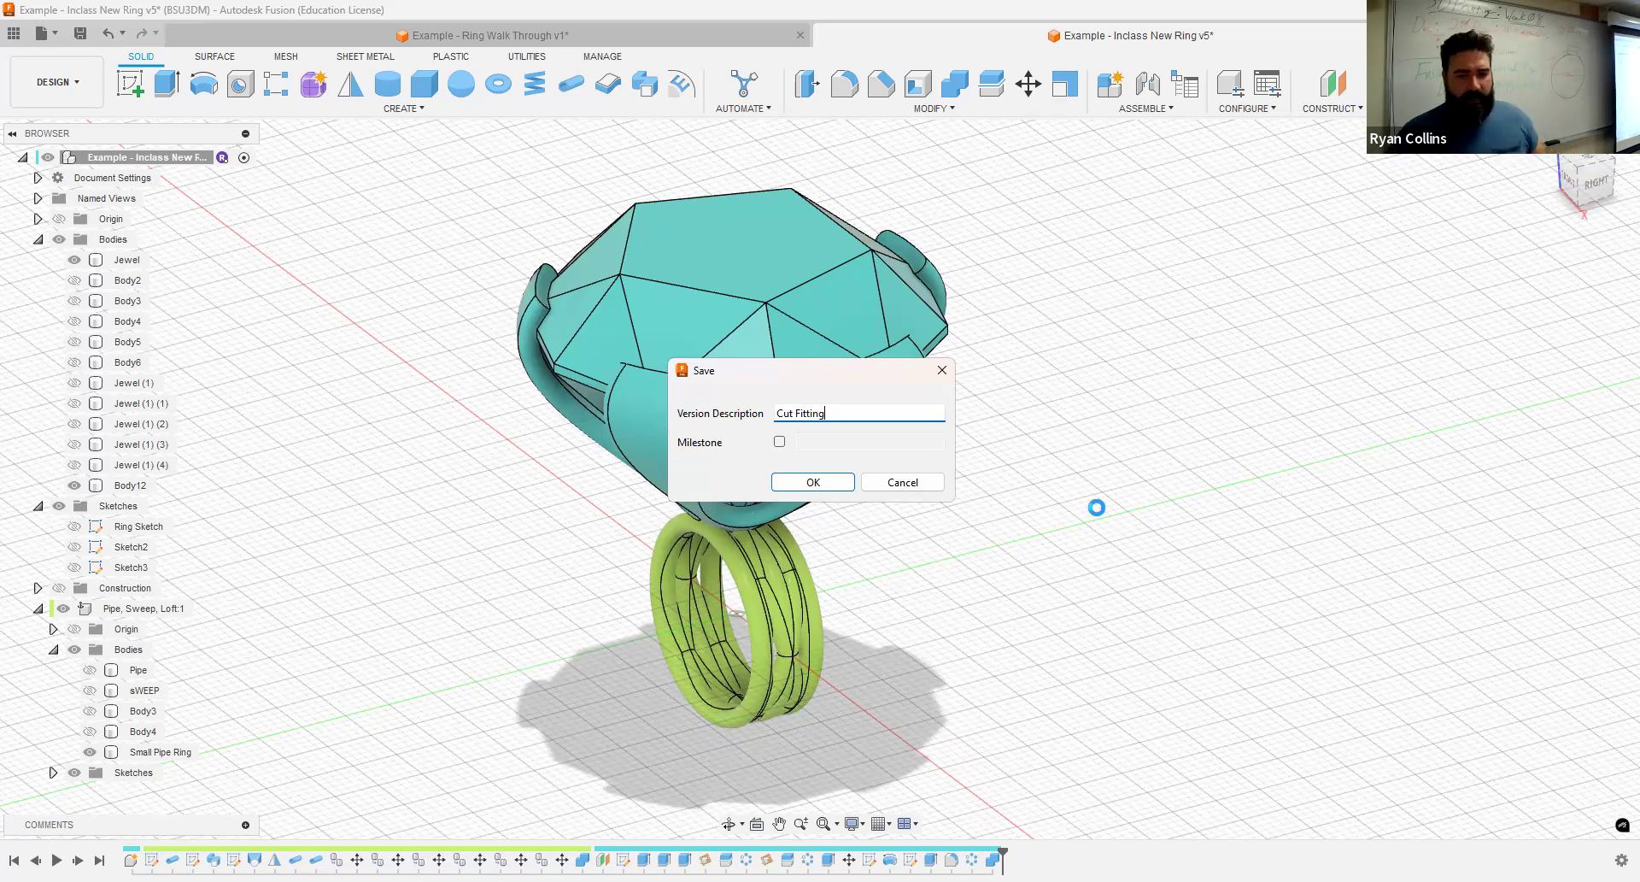
key("Return")
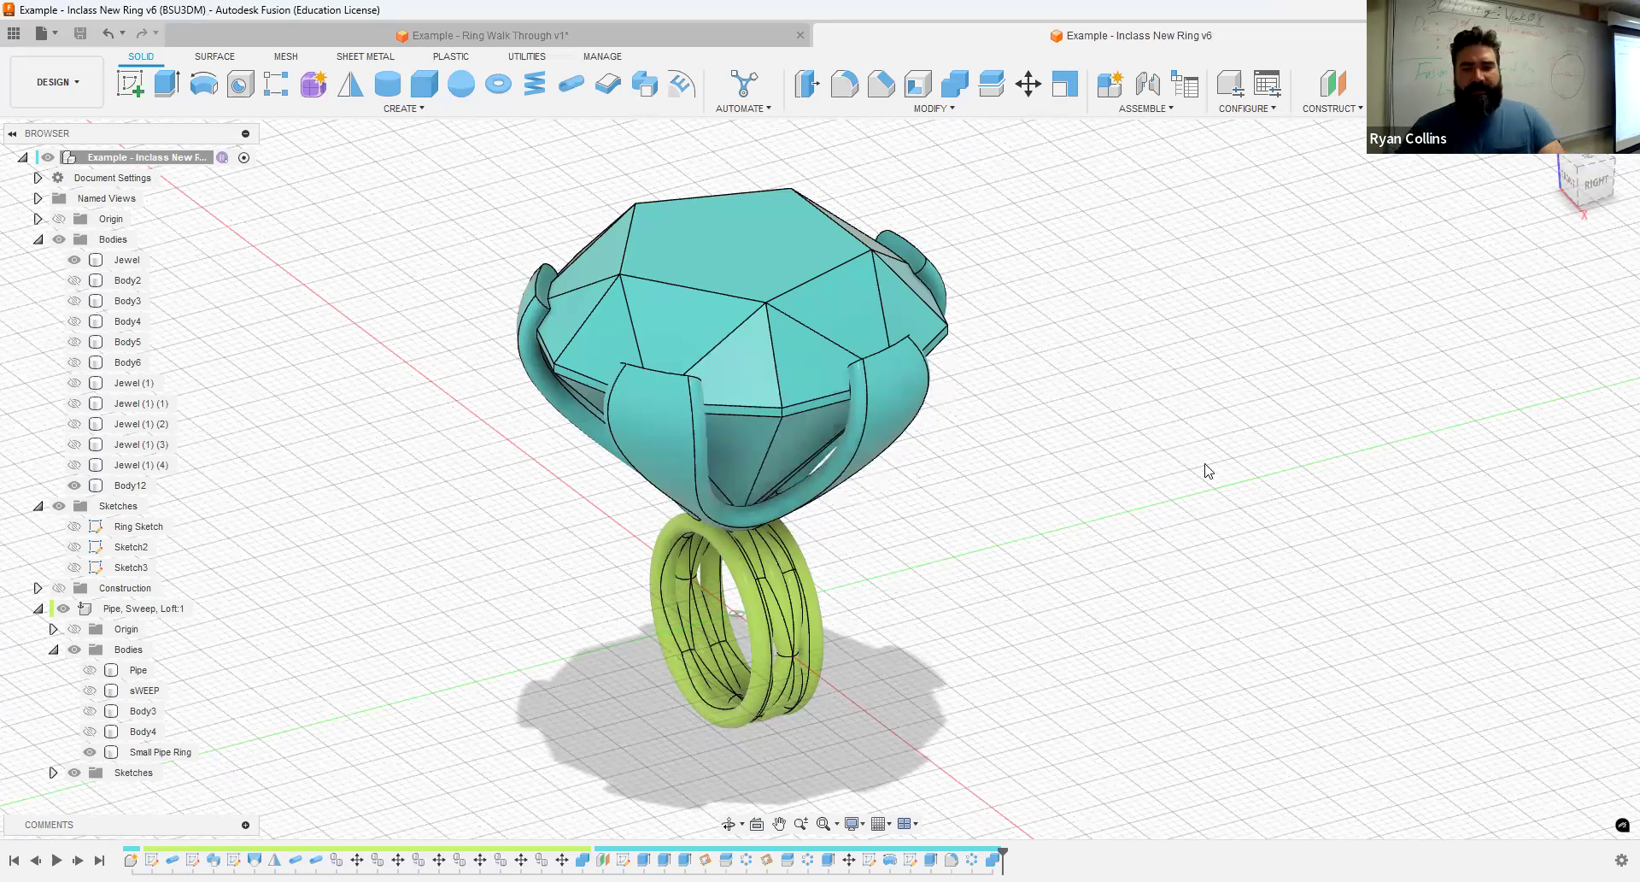
- Open the appearance library and browse its Glass and Stone categories for a jewel material
key("a")
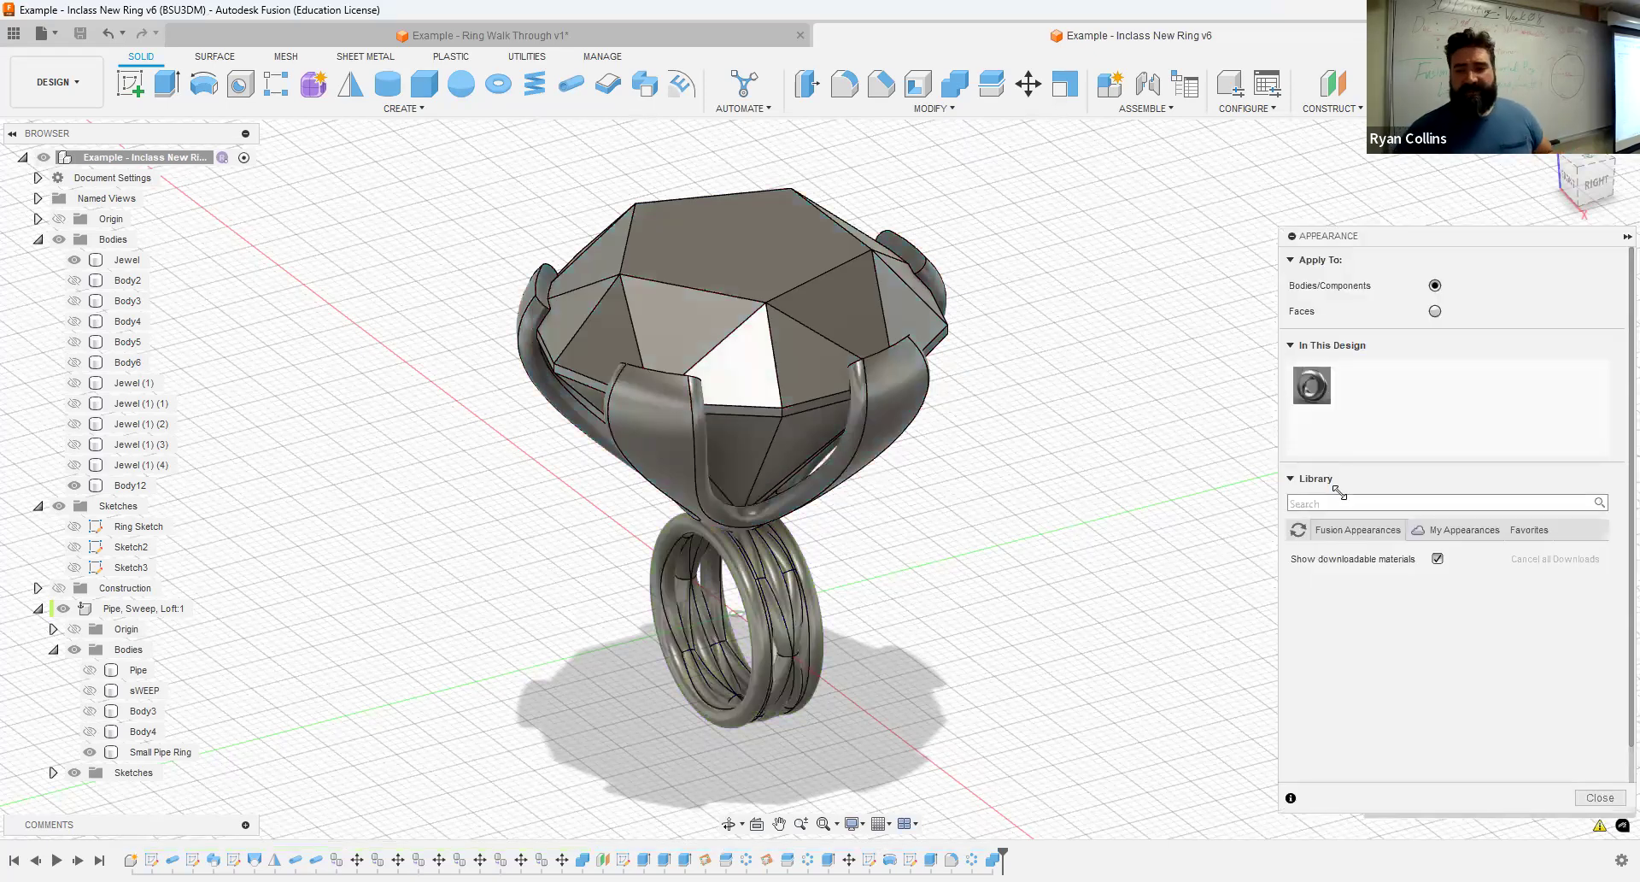
left_click(1352, 544)
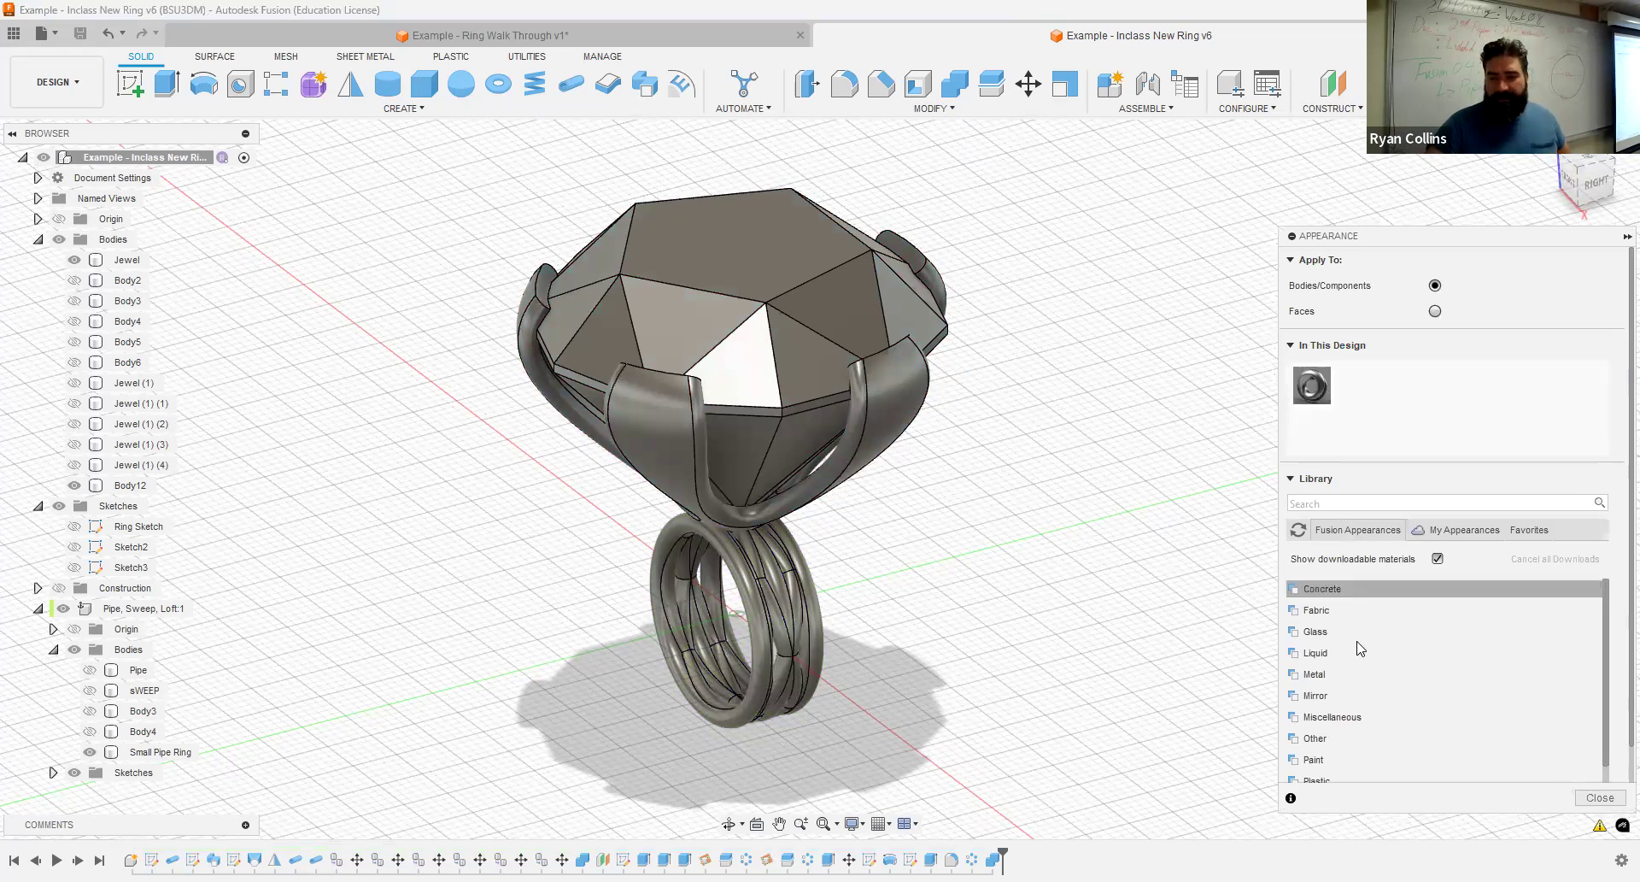
left_click(1353, 633)
left_click(1400, 675)
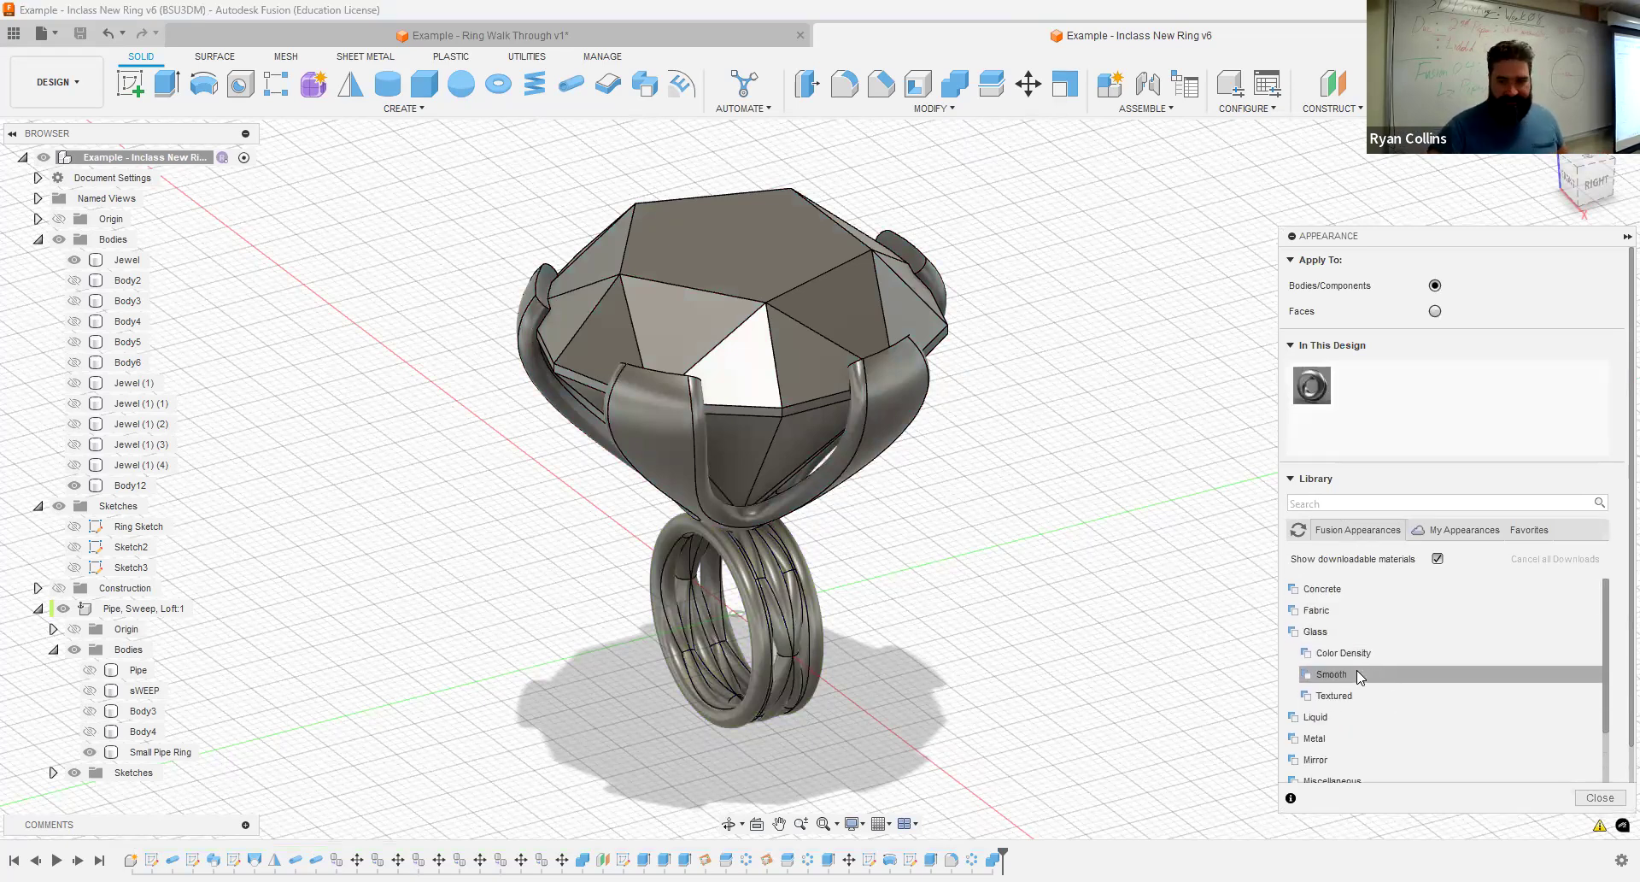
scroll(1357, 683, "down", 5)
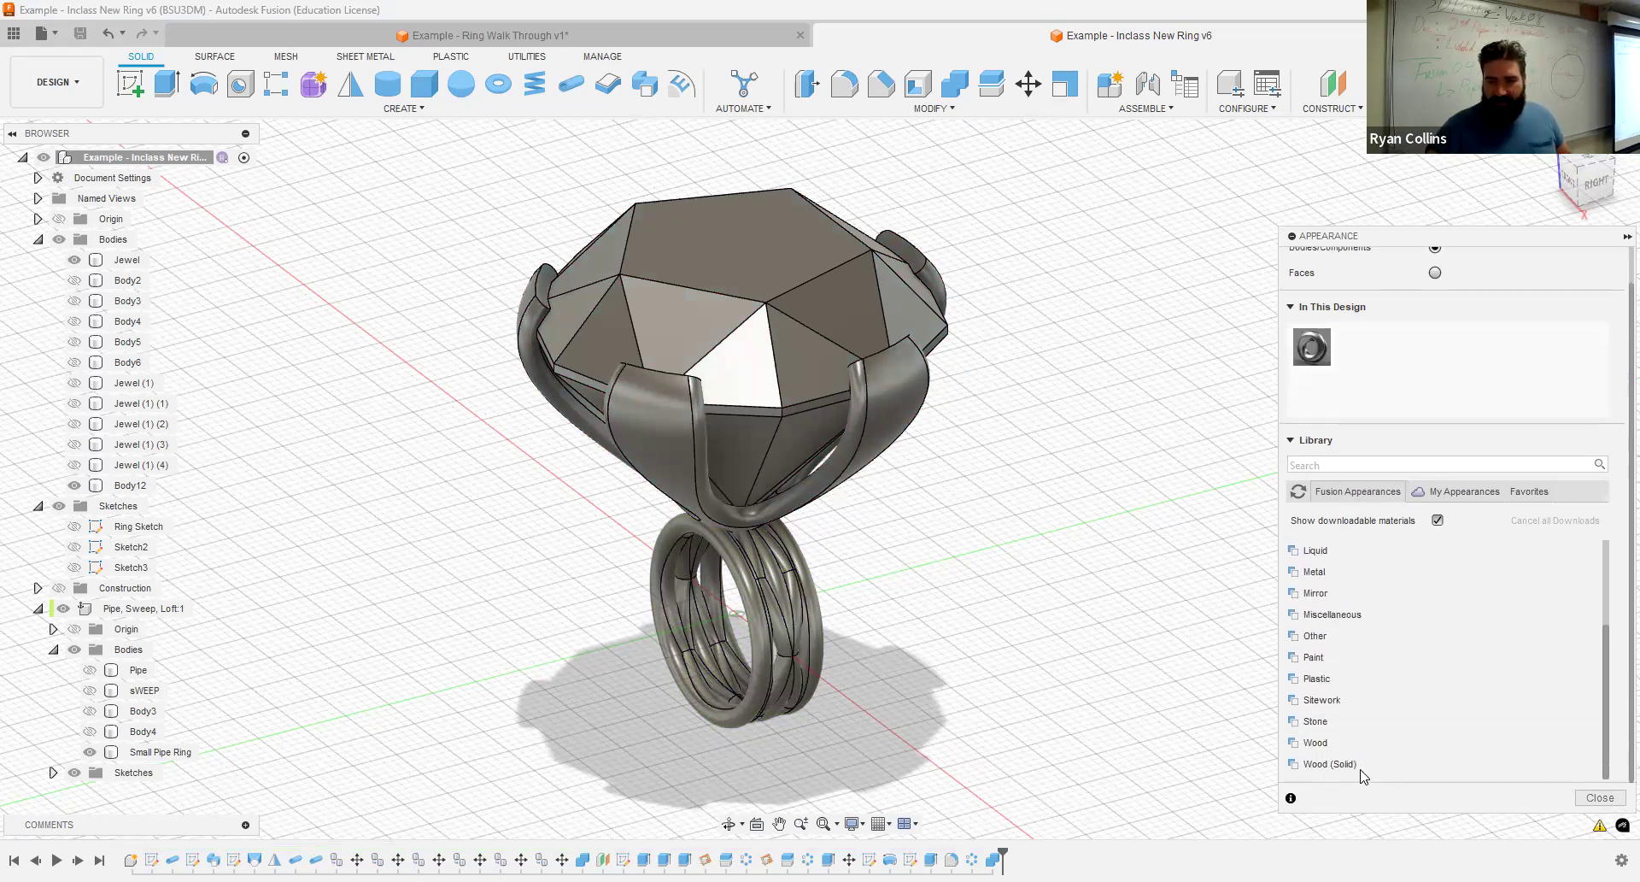
left_click(1349, 722)
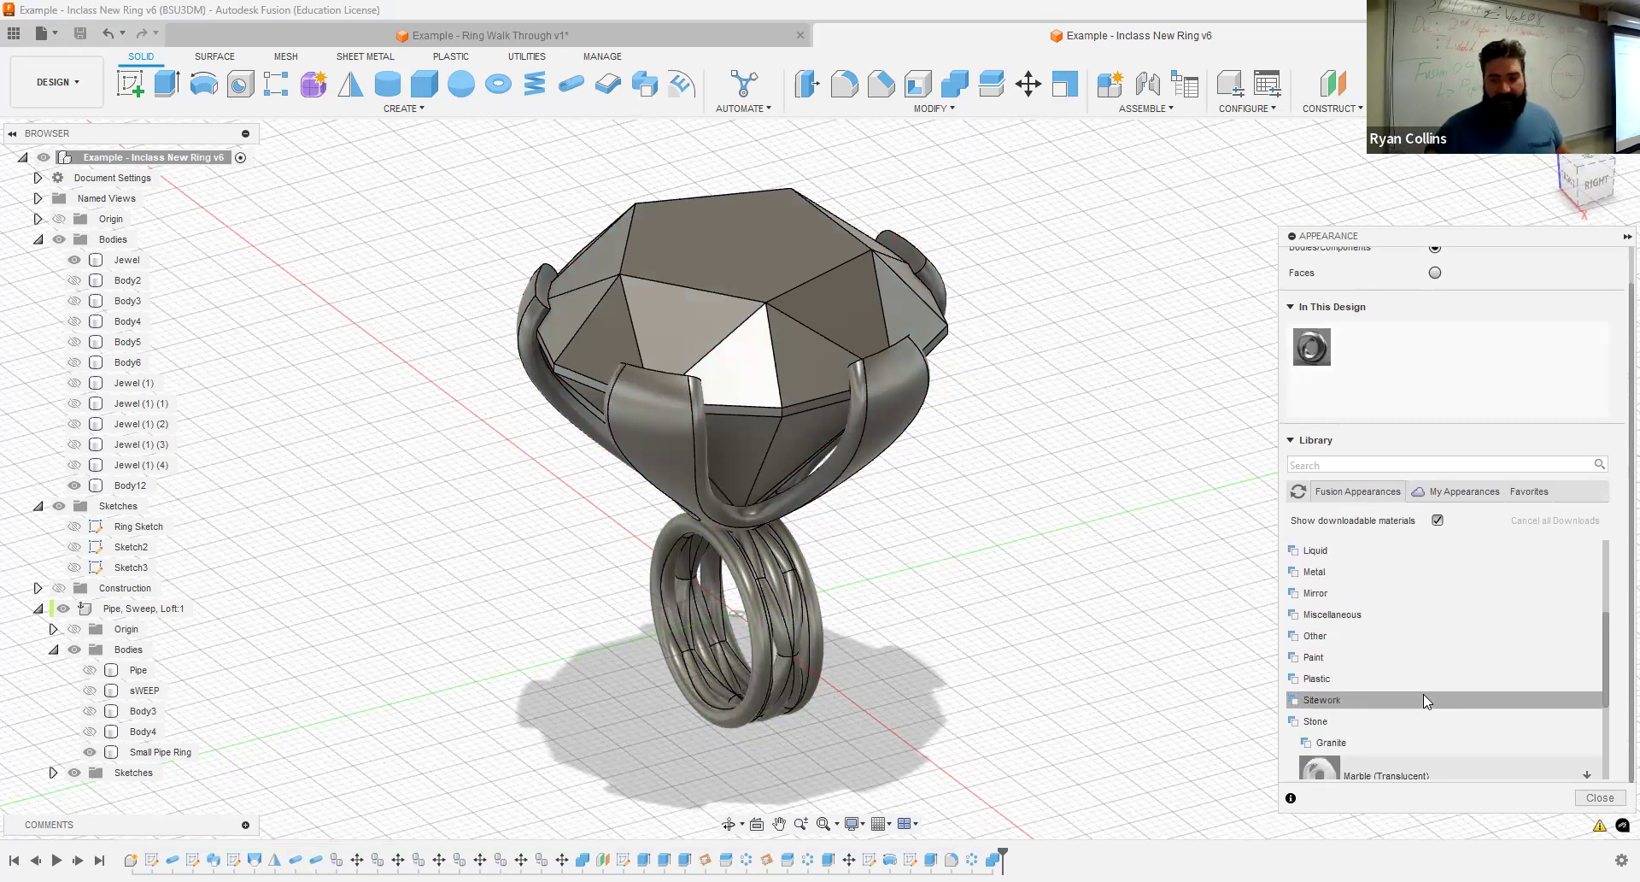
scroll(1418, 698, "down", 3)
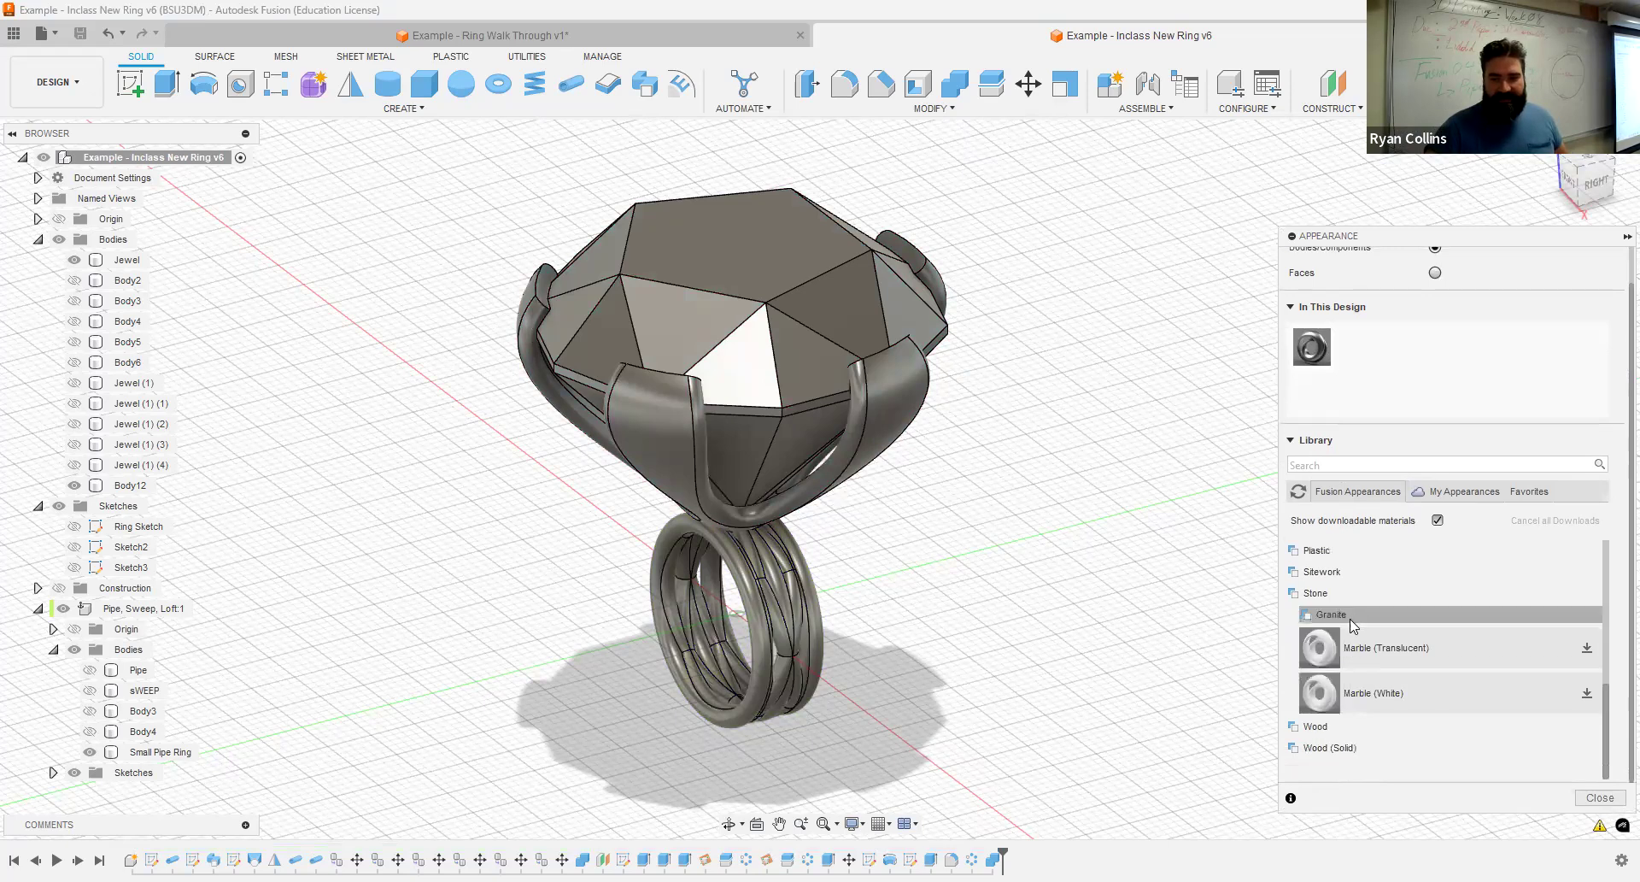
scroll(1374, 702, "up", 5)
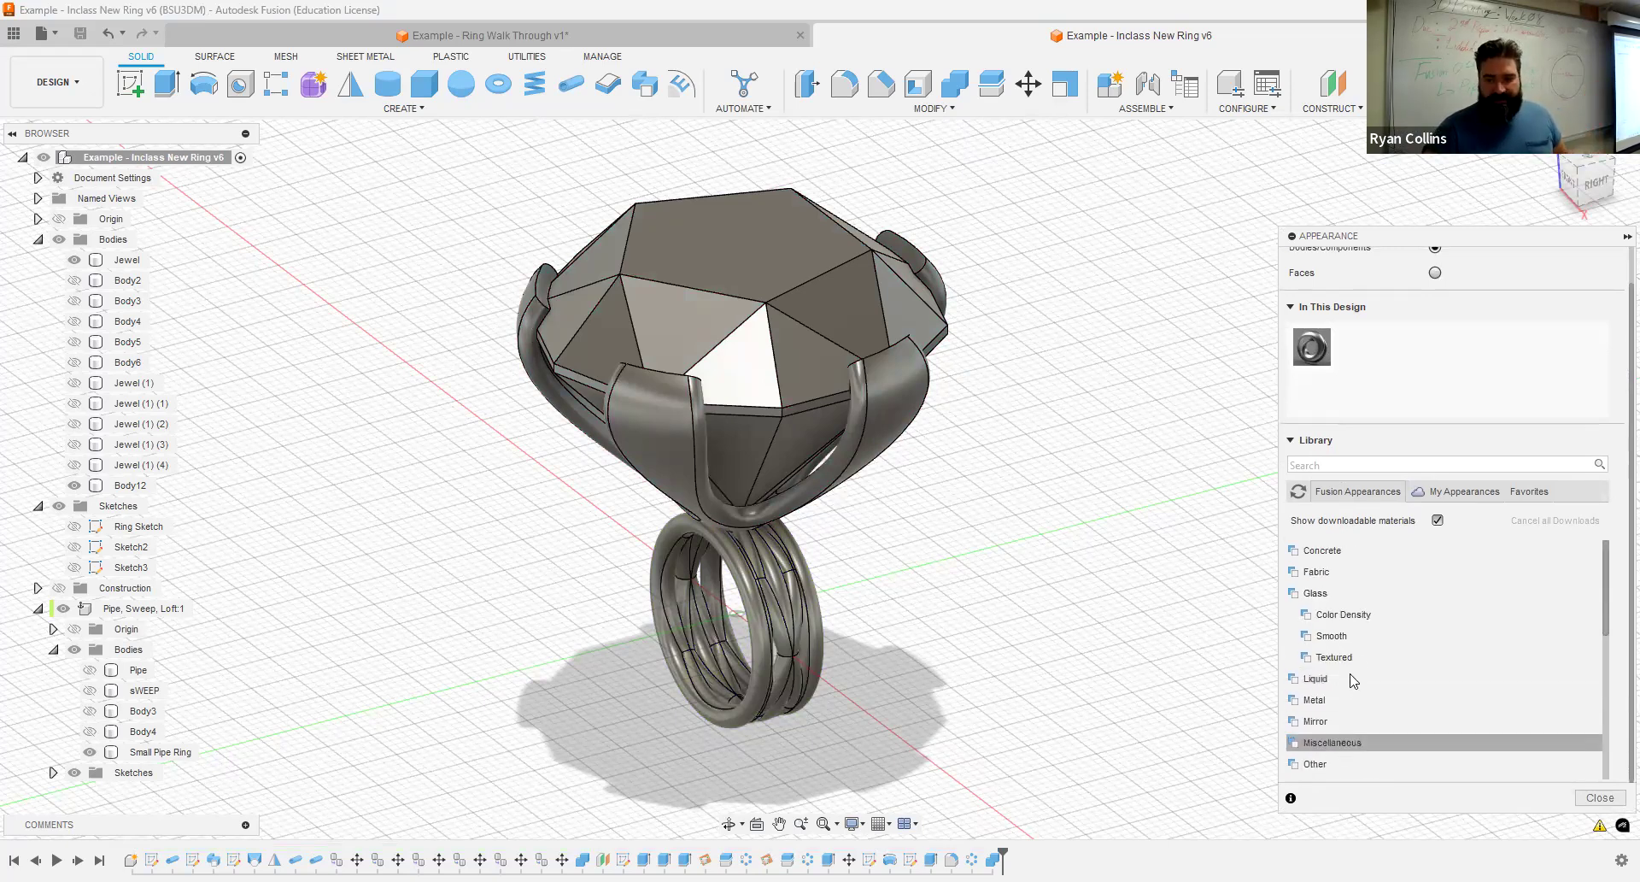
- Download the smooth Glass (Green) appearance and apply it to the Jewel body
left_click(1363, 622)
left_click(1363, 622)
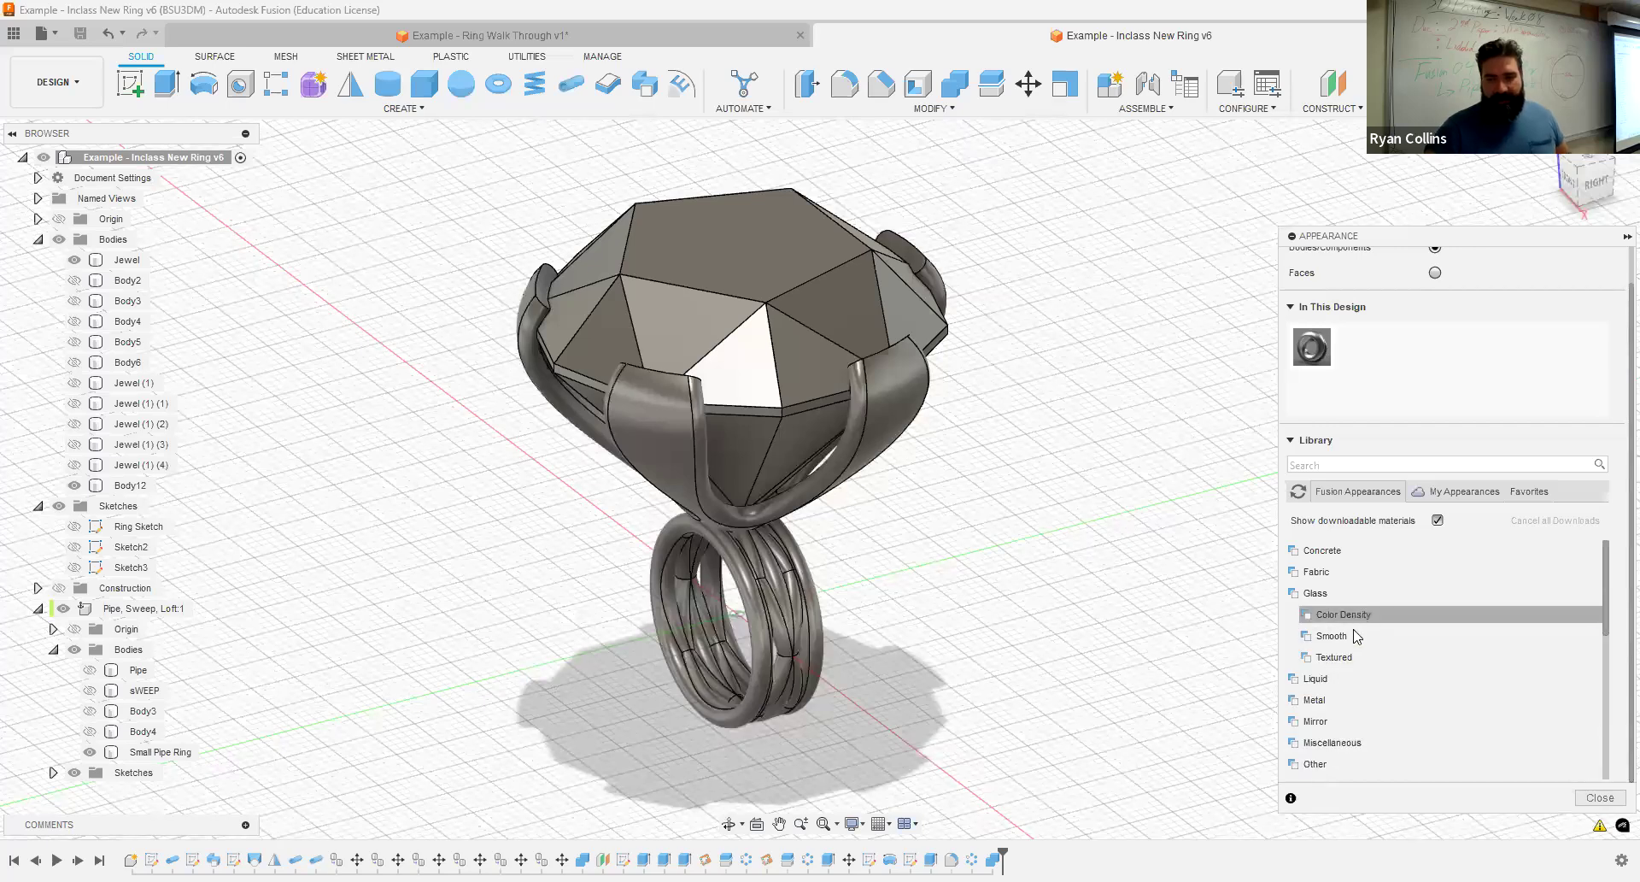
left_click(1359, 637)
scroll(1428, 735, "down", 3)
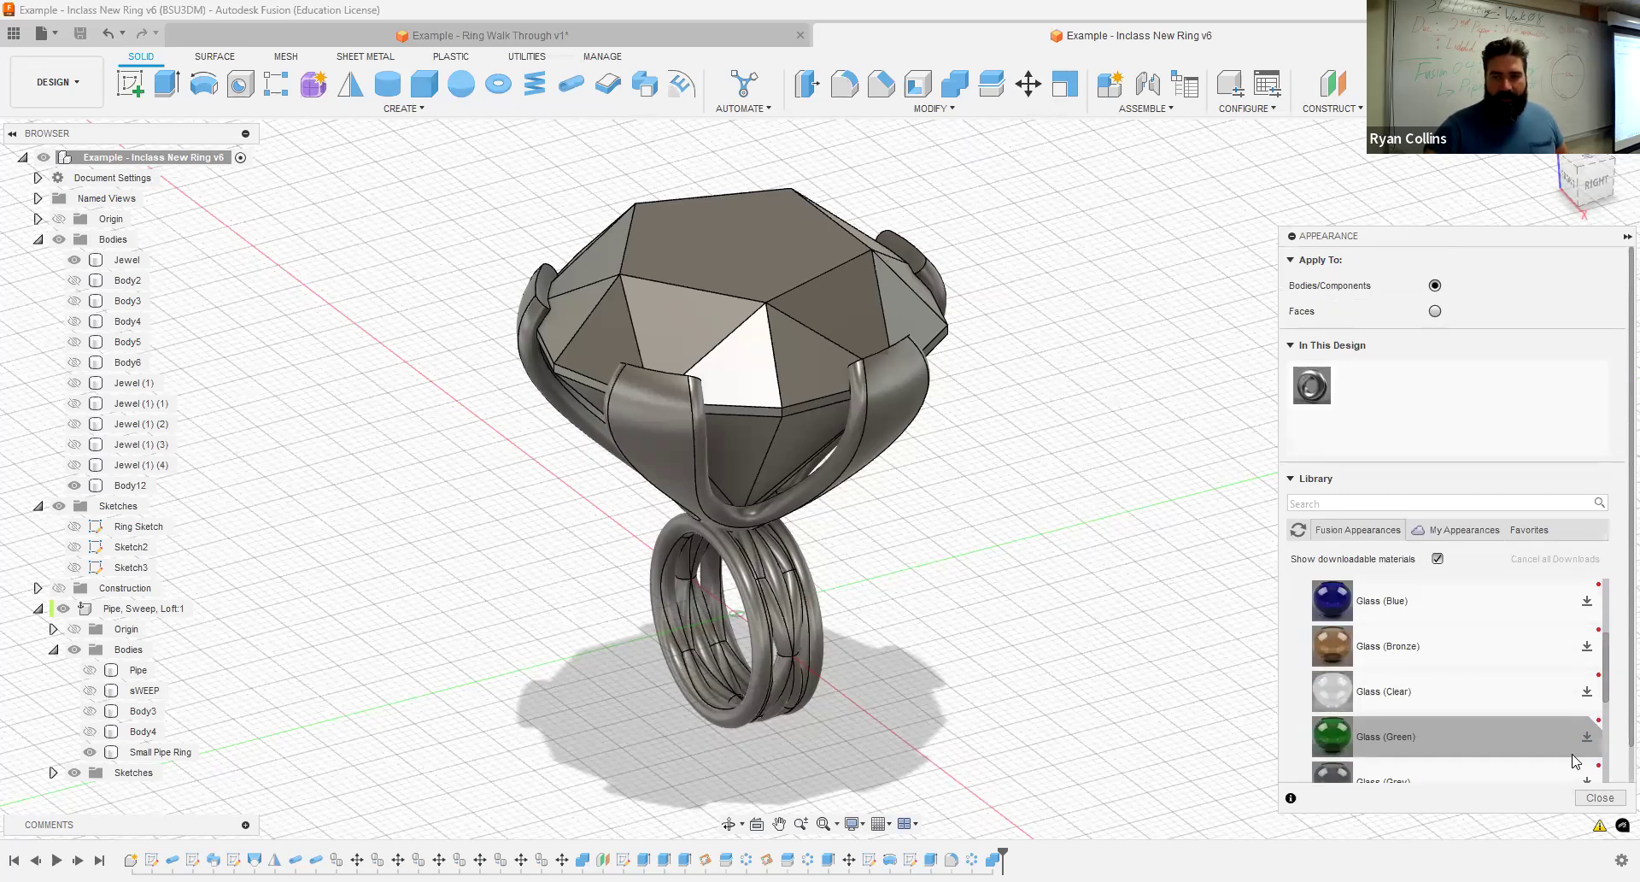
left_click_drag(1508, 239, 1324, 160)
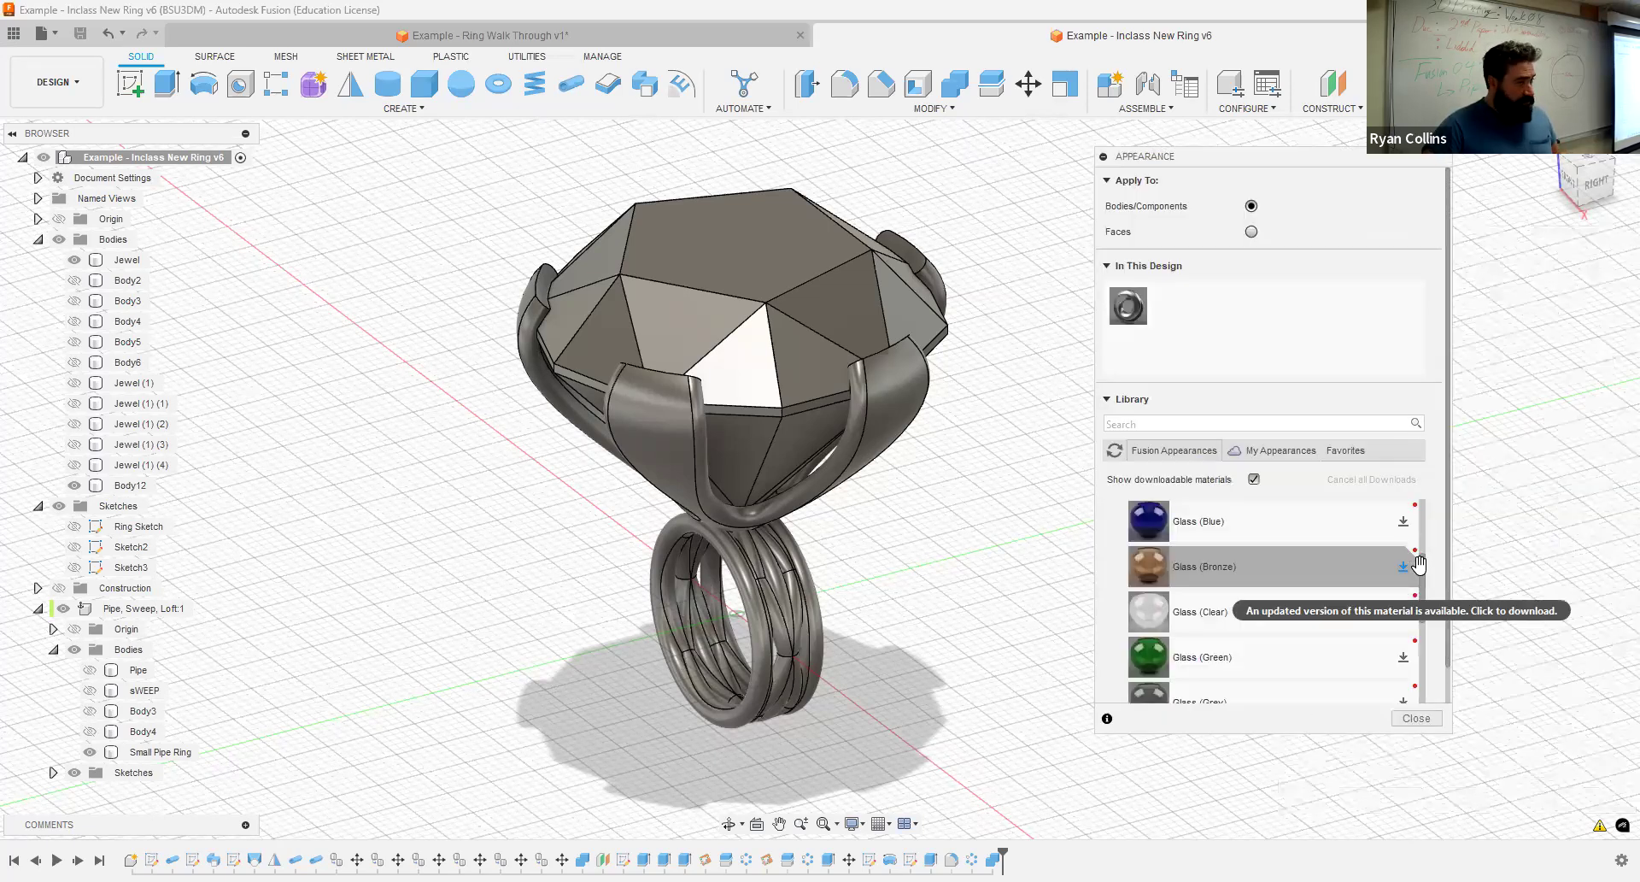
left_click(1402, 658)
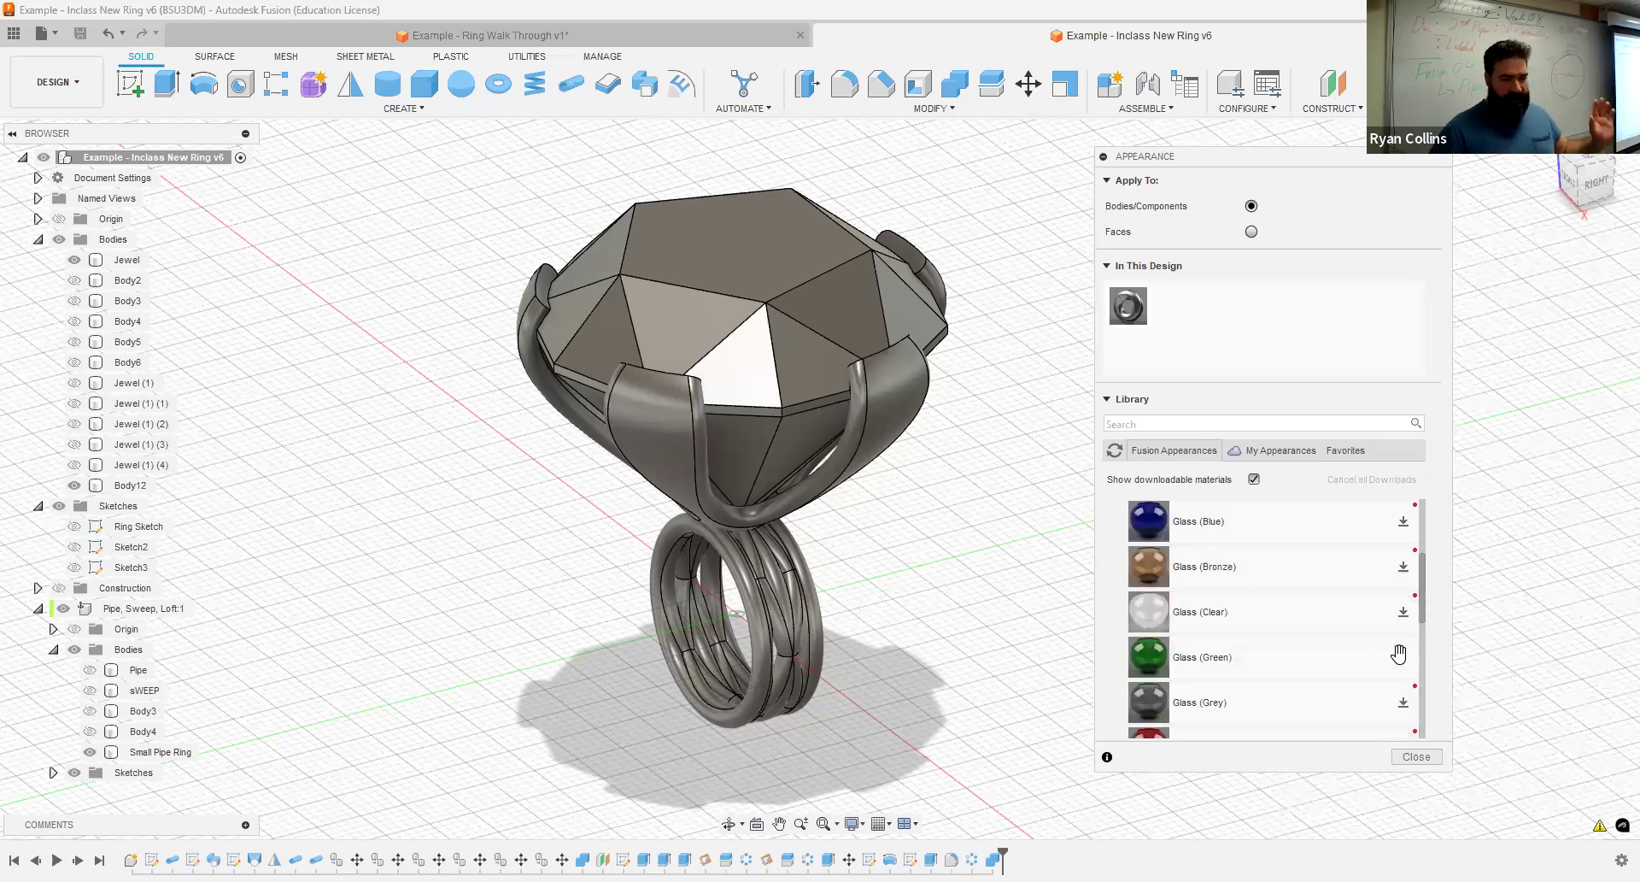
left_click_drag(1149, 658, 713, 321)
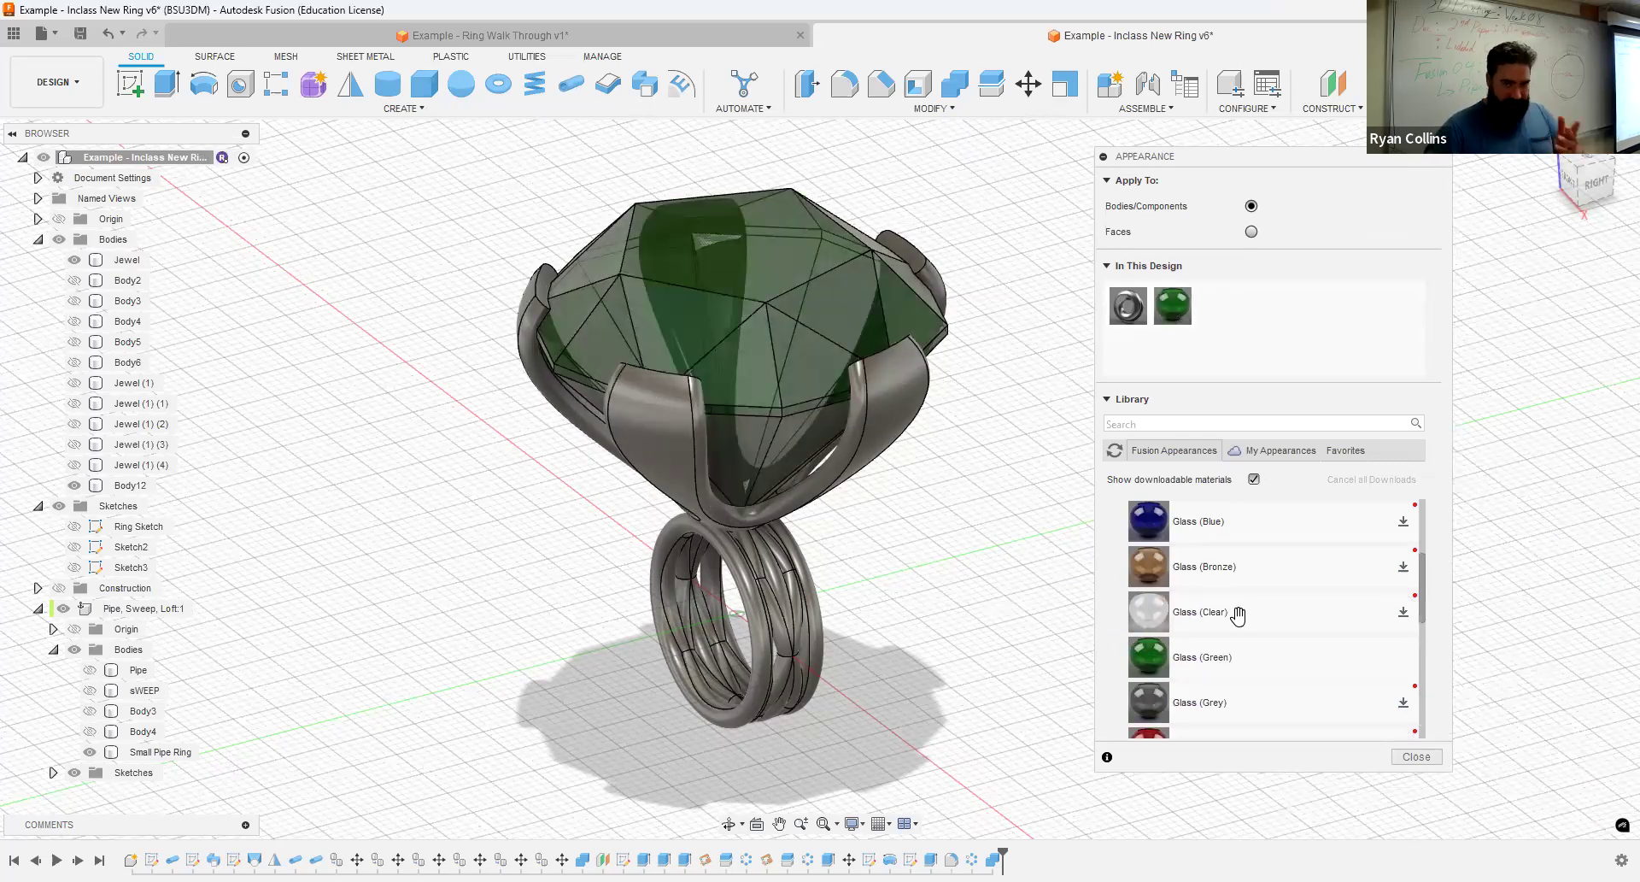
- Apply Aluminum - Anodized Glossy (Red) to the small pipe ring and Aluminum - Anodized Glossy (Blue) to the prong setting
scroll(1141, 617, "up", 3)
left_click(1131, 558)
scroll(1157, 709, "down", 3)
scroll(1169, 699, "up", 1)
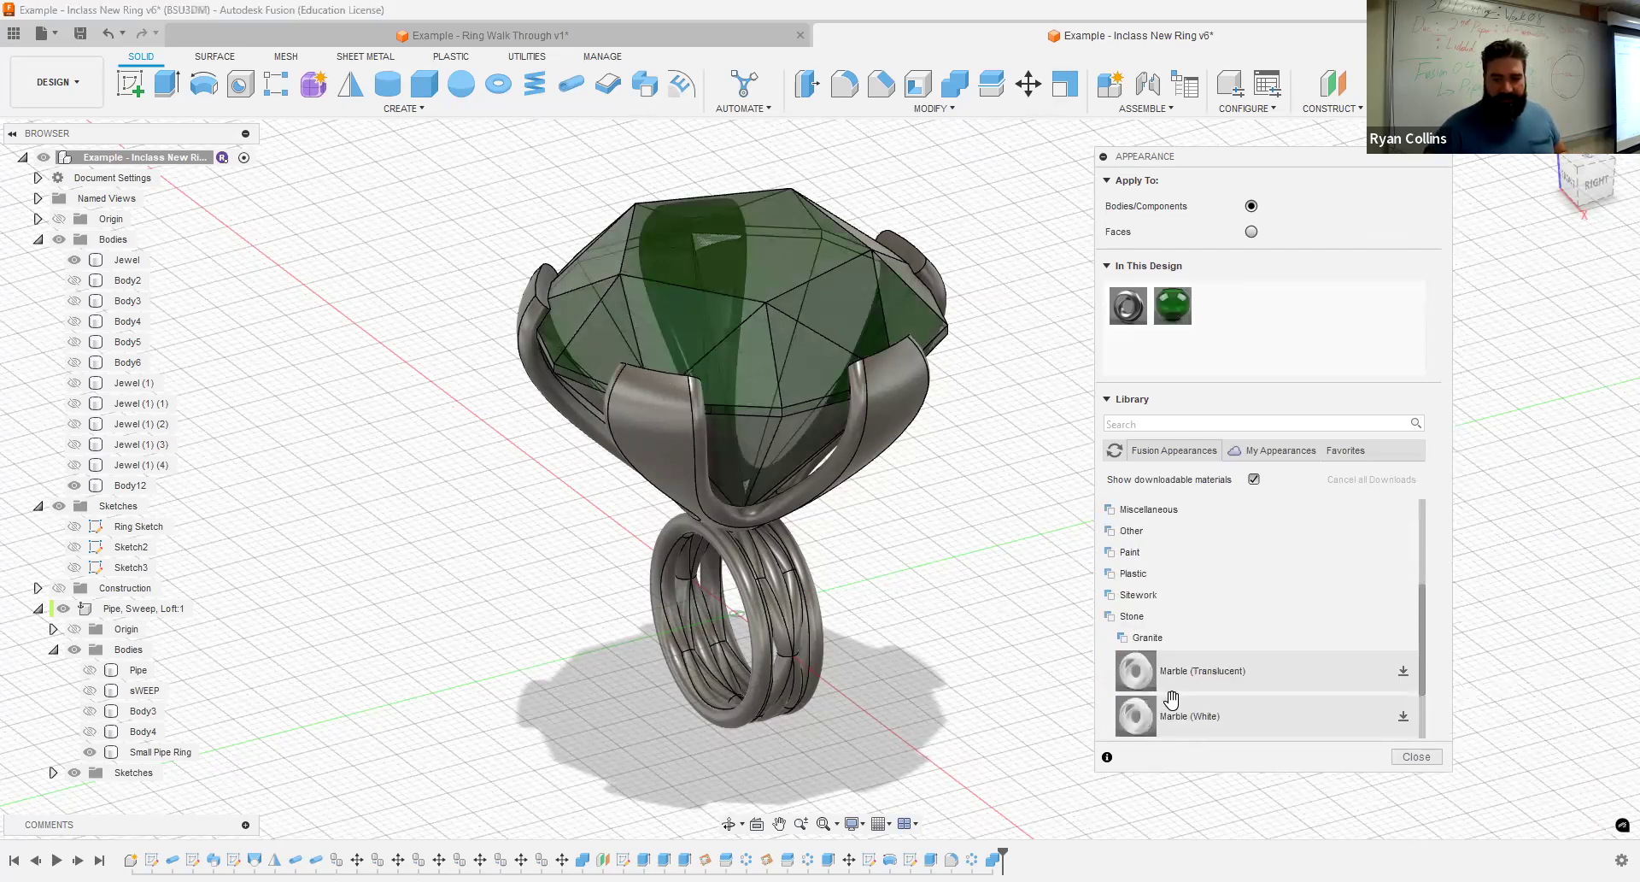
left_click(1129, 616)
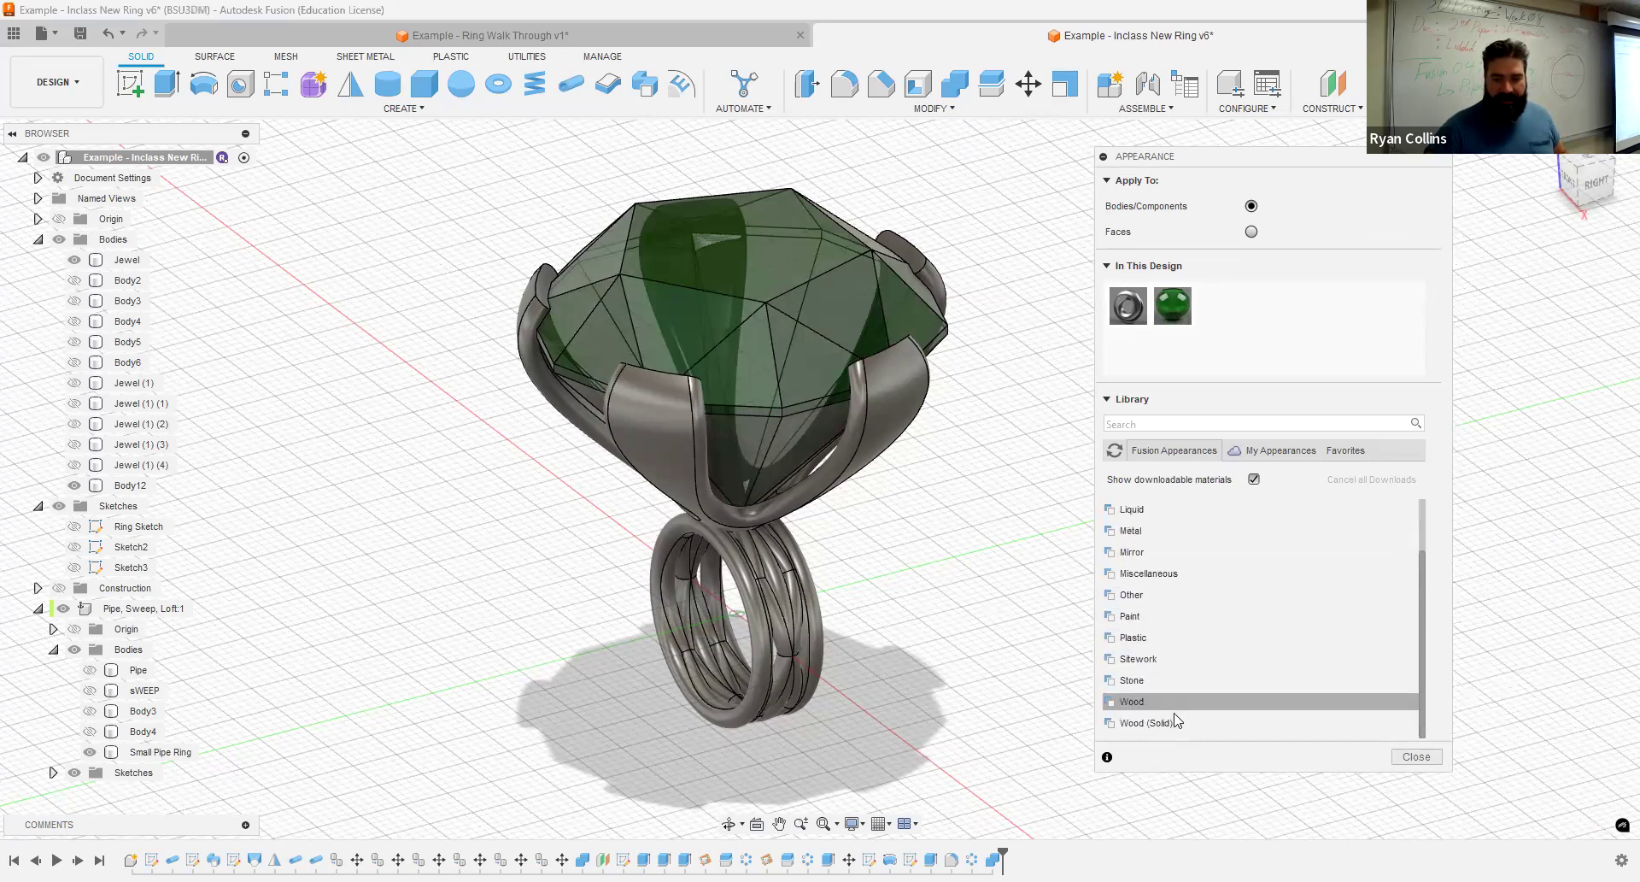
scroll(1170, 669, "up", 1)
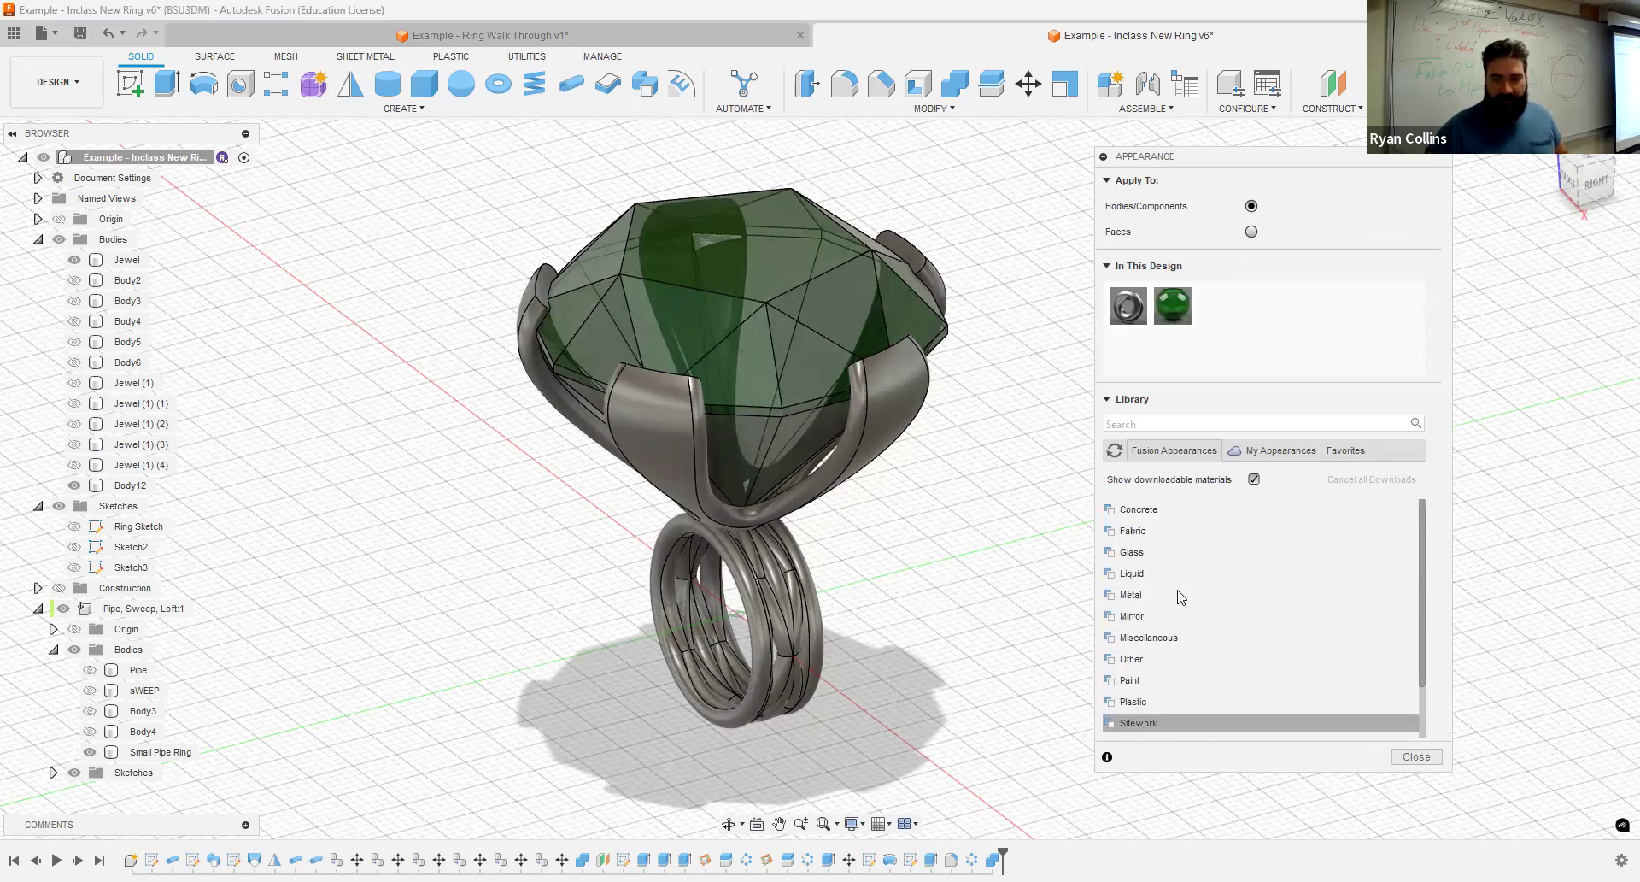
left_click(1152, 593)
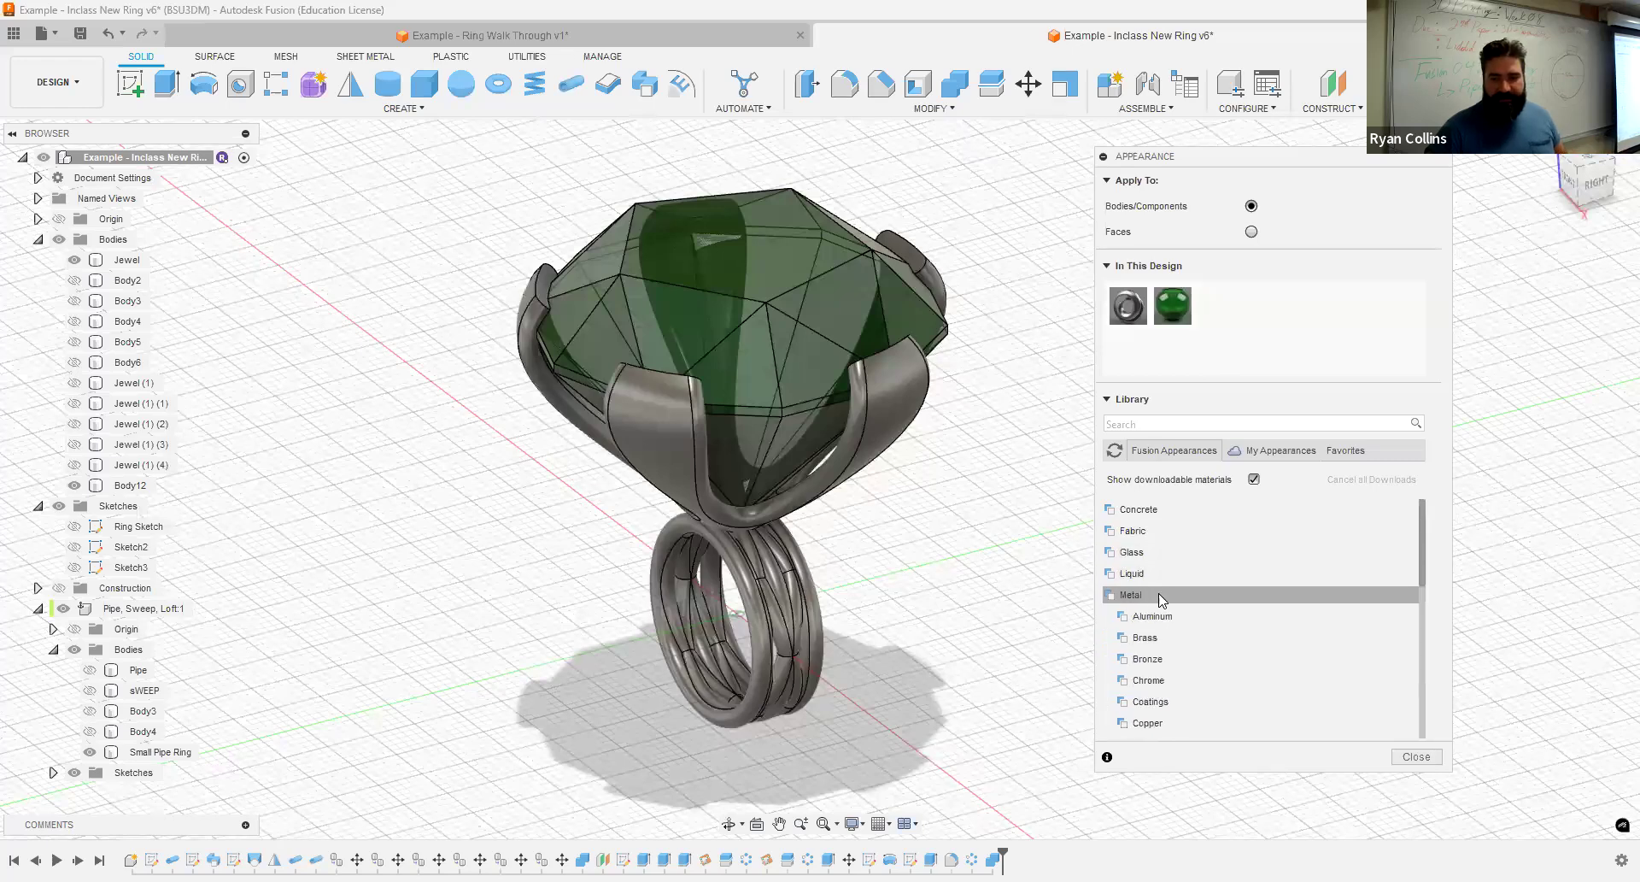
scroll(1166, 675, "down", 1)
left_click(1170, 556)
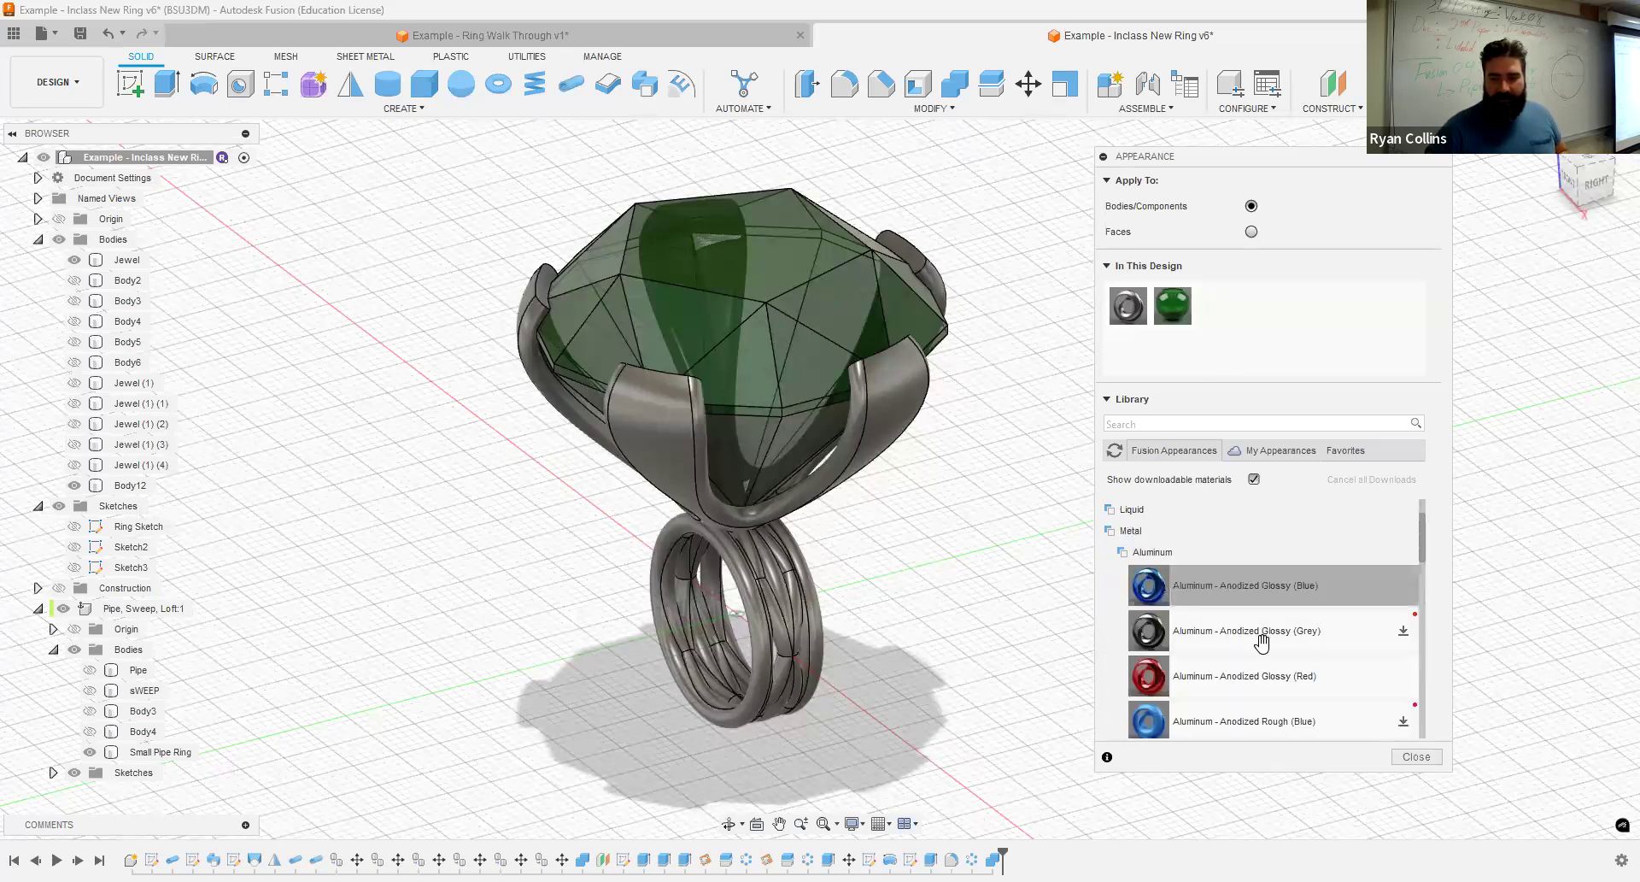
left_click_drag(1164, 694, 803, 637)
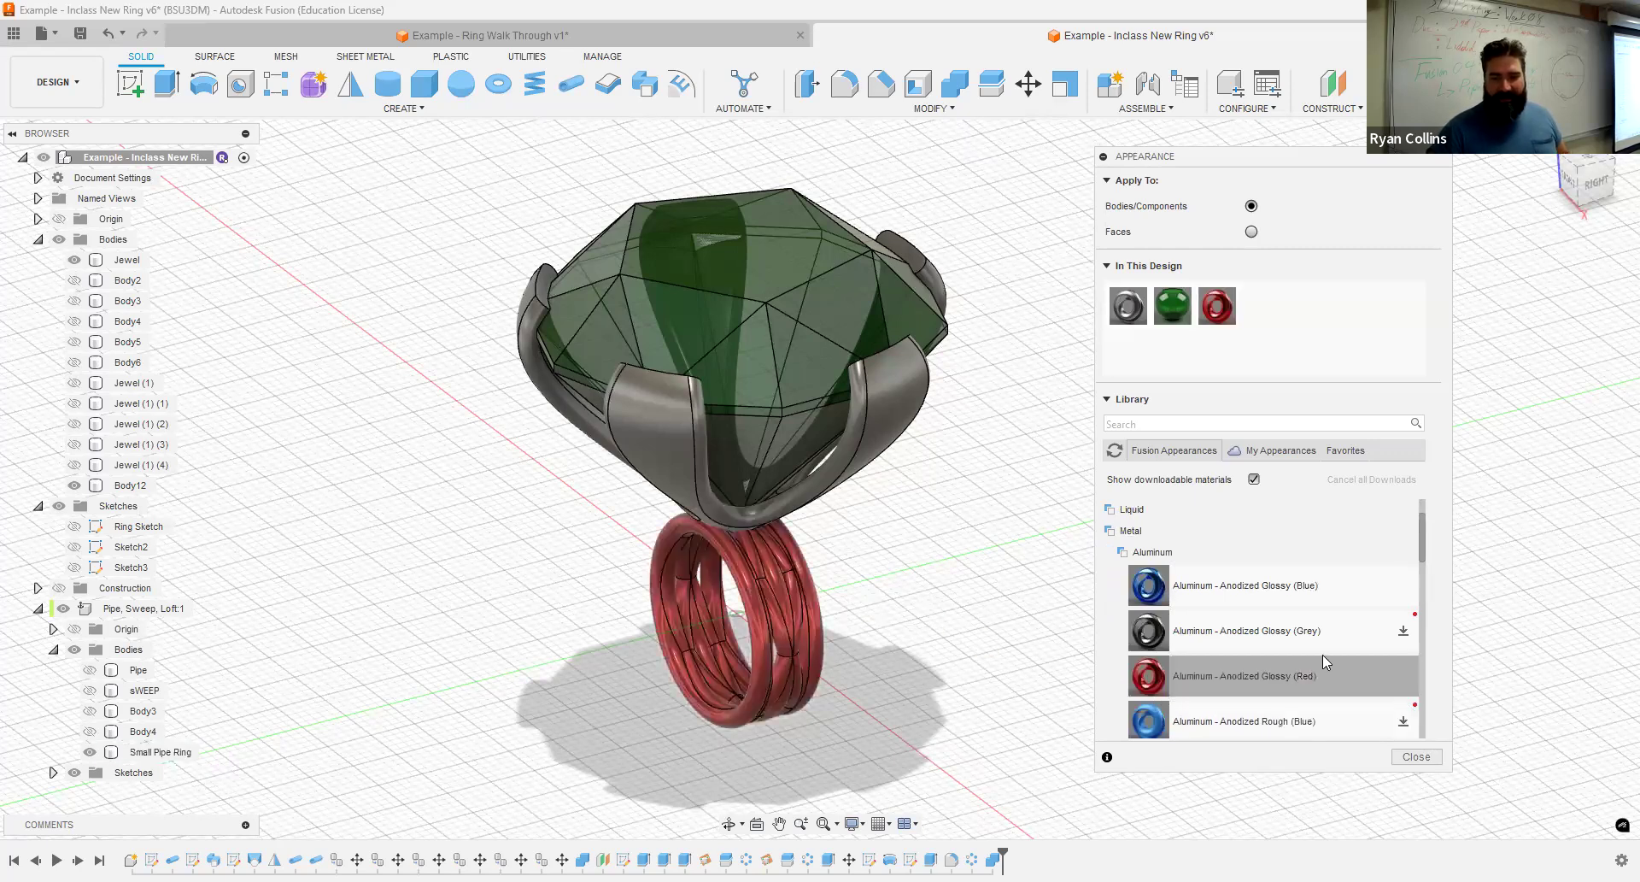
left_click_drag(1237, 580, 849, 452)
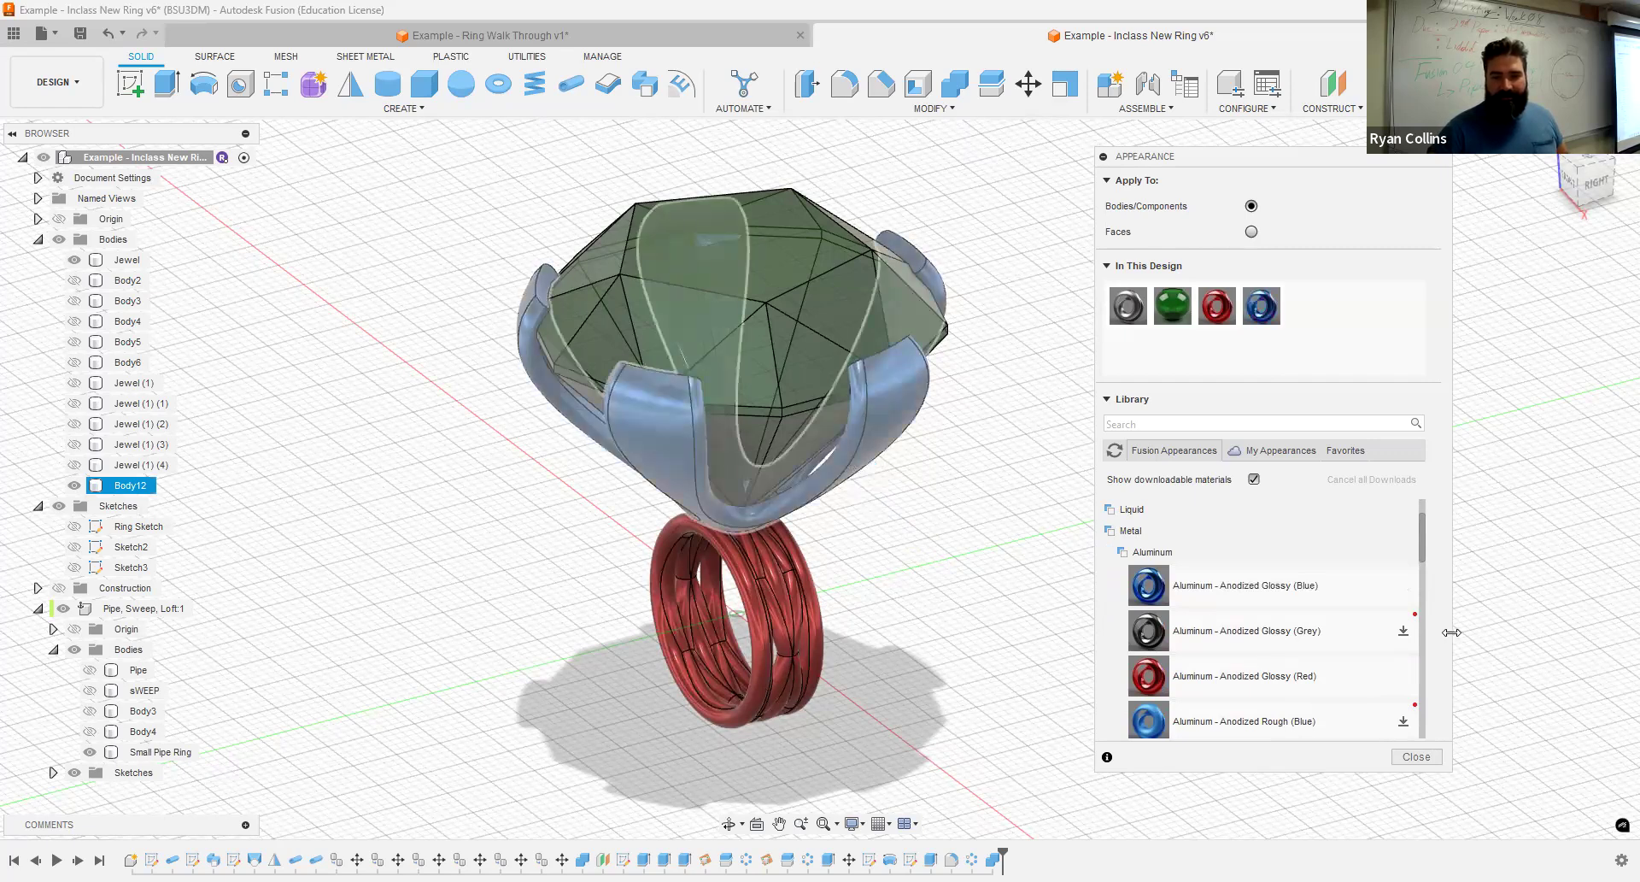
left_click(1416, 757)
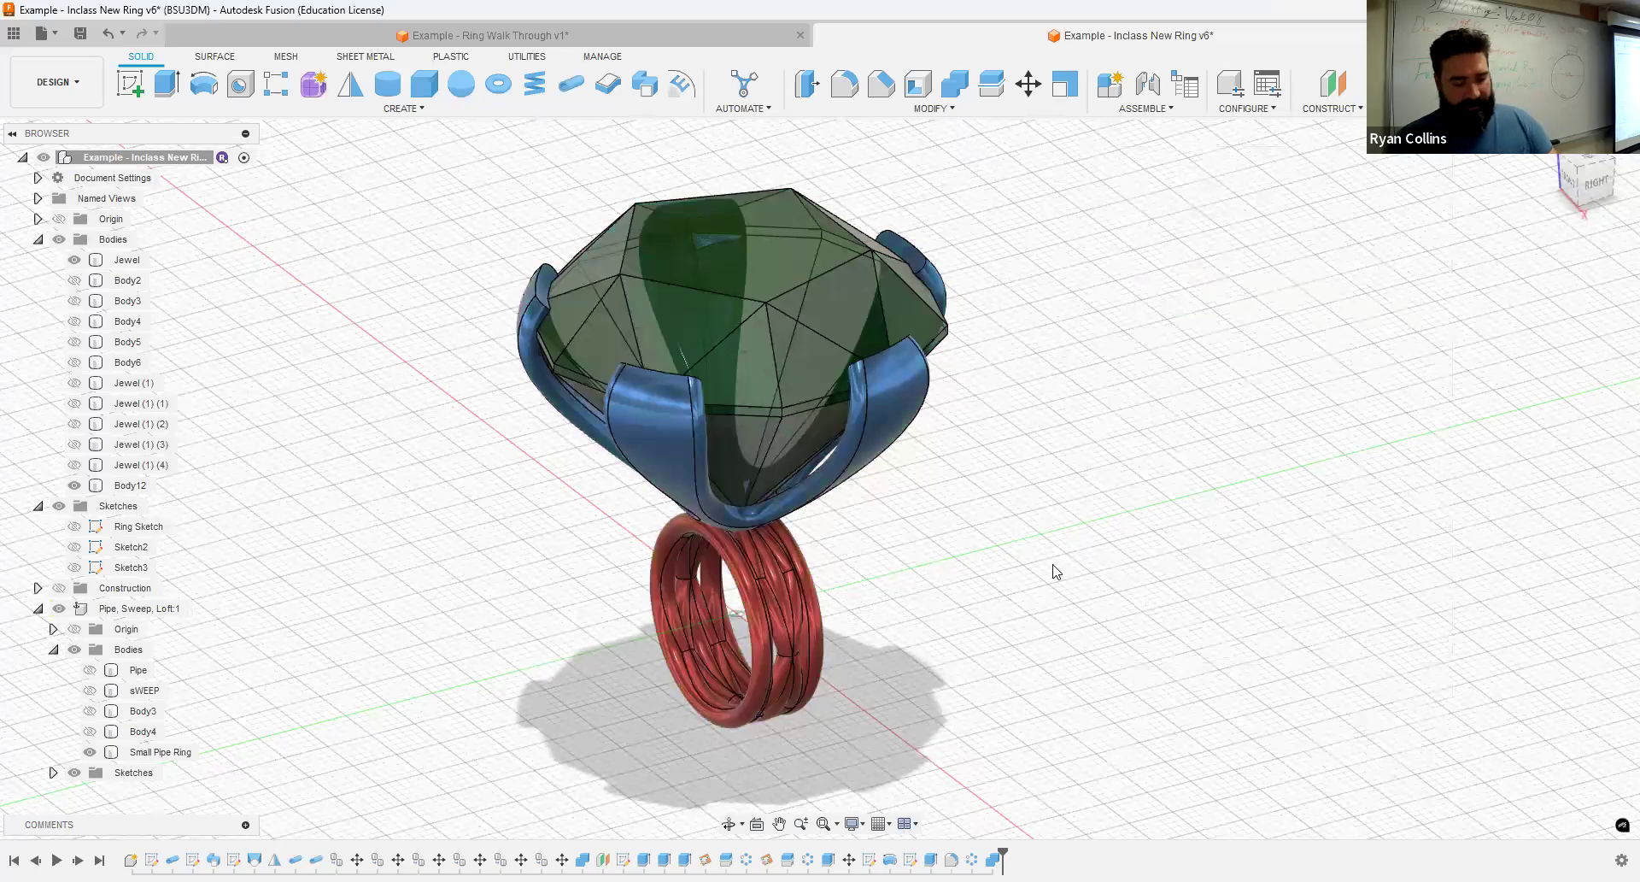
middle_click_drag(1086, 590, 1140, 596)
scroll(1080, 612, "down", 1)
middle_click_drag(1045, 618, 1121, 562, "shift")
middle_click_drag(1051, 592, 1057, 609, "shift")
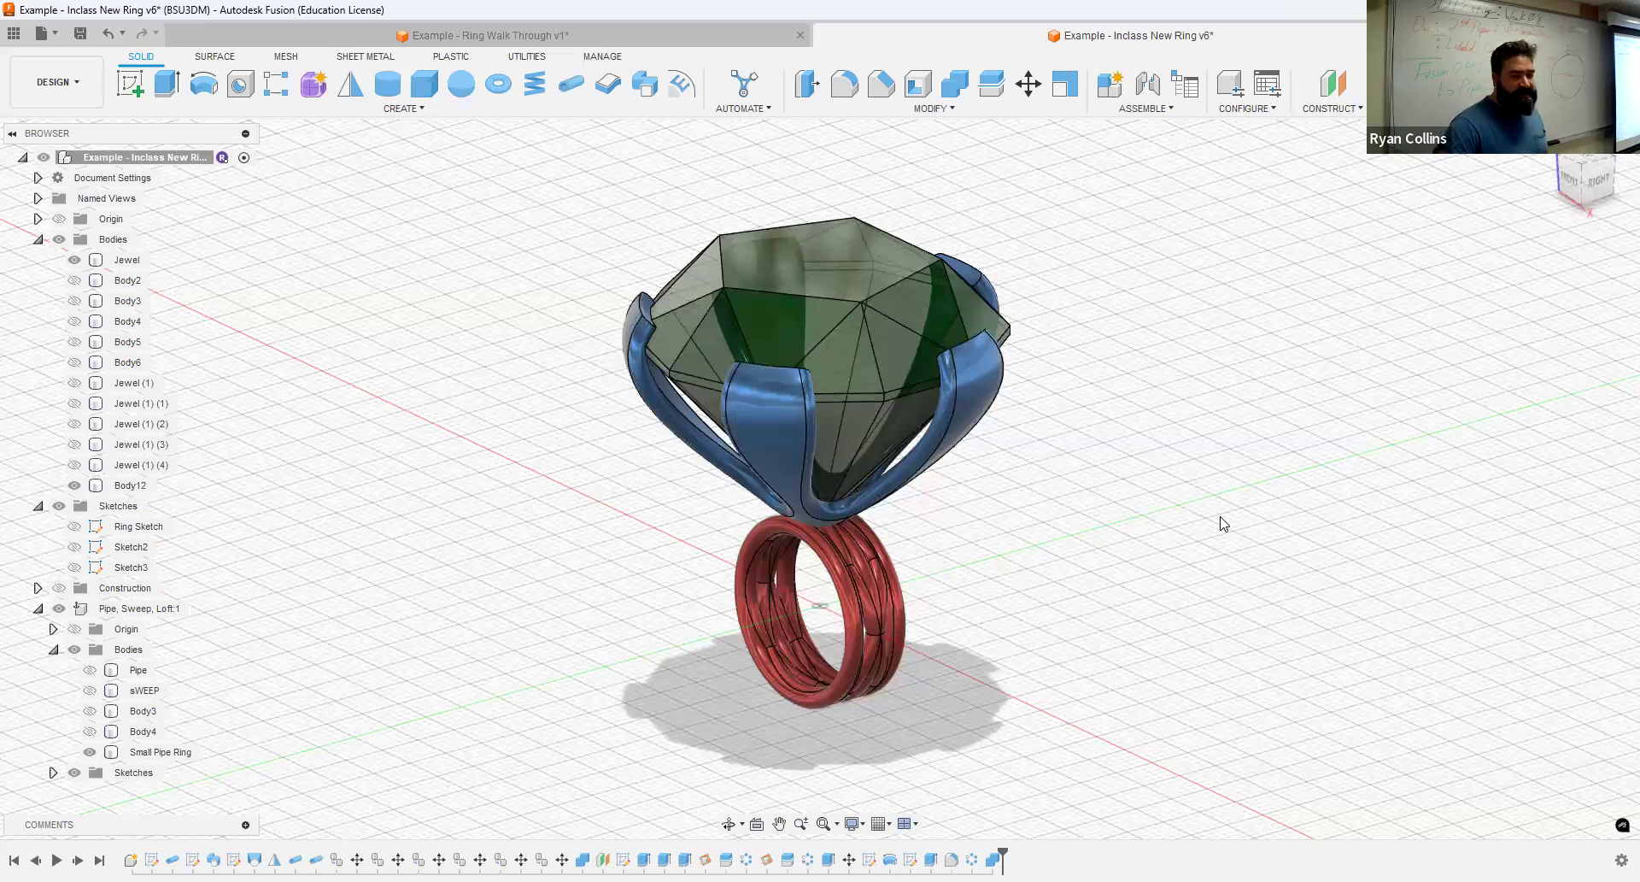
left_click(878, 628)
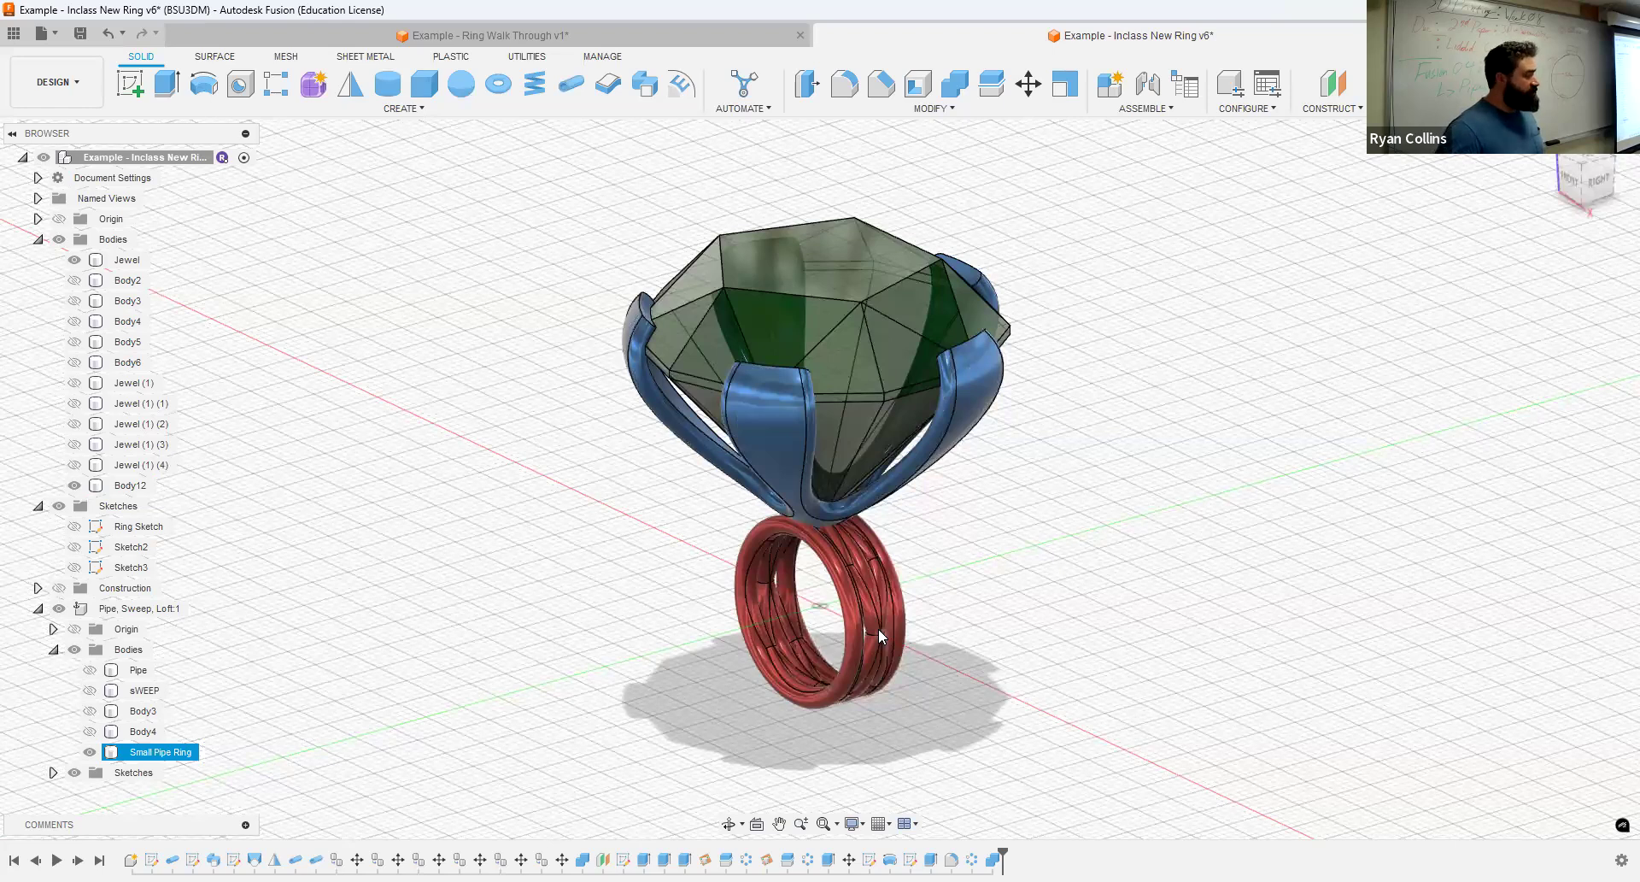
left_click(1071, 548)
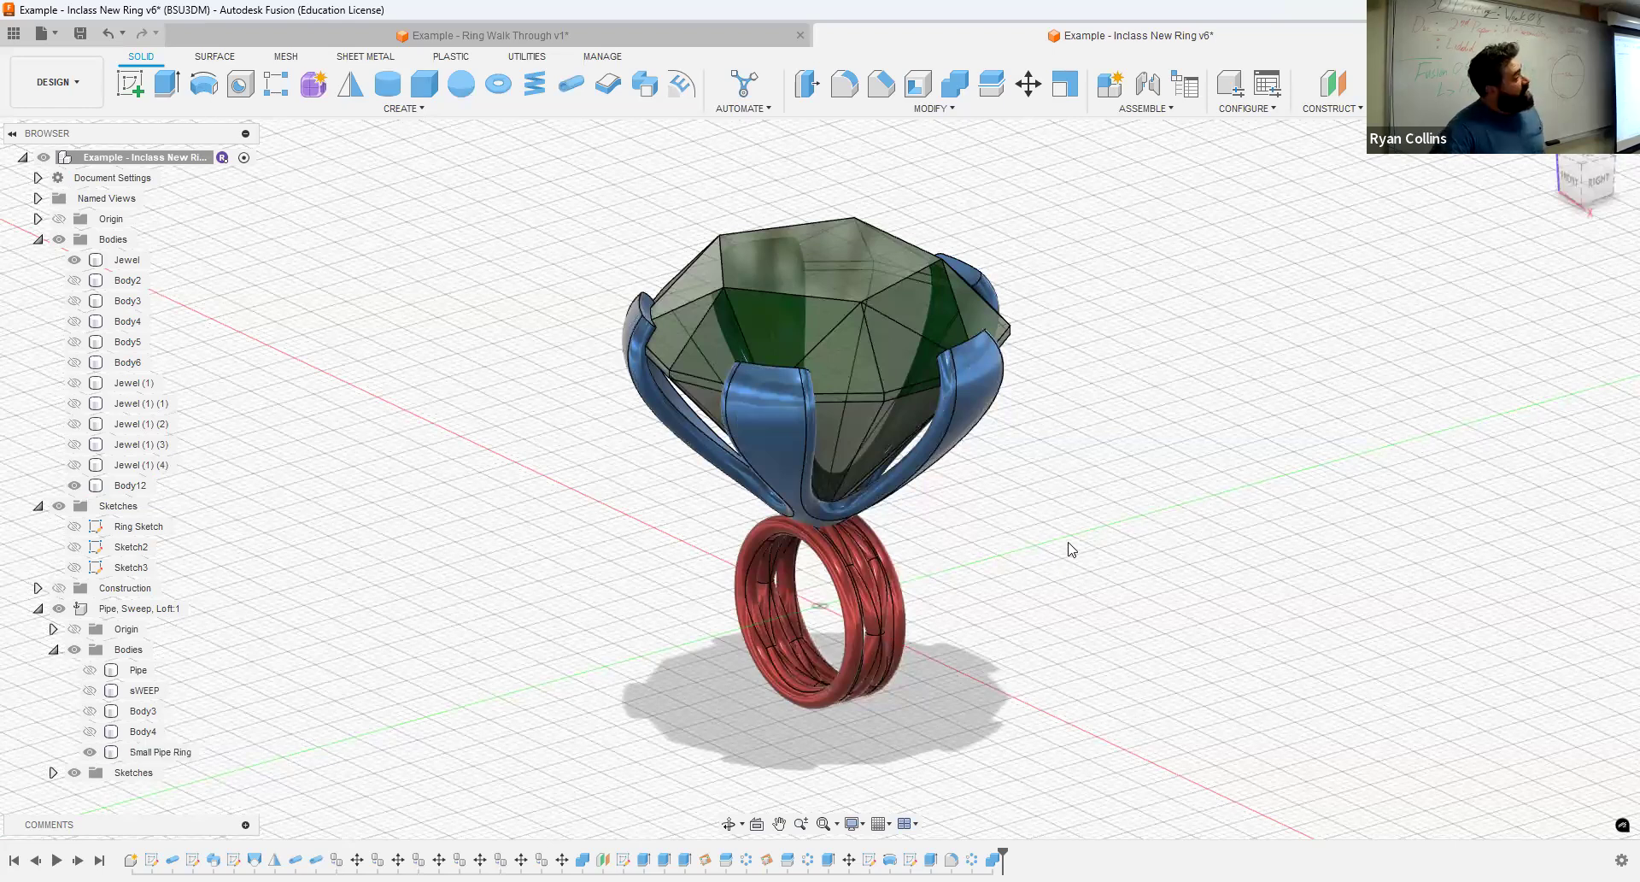